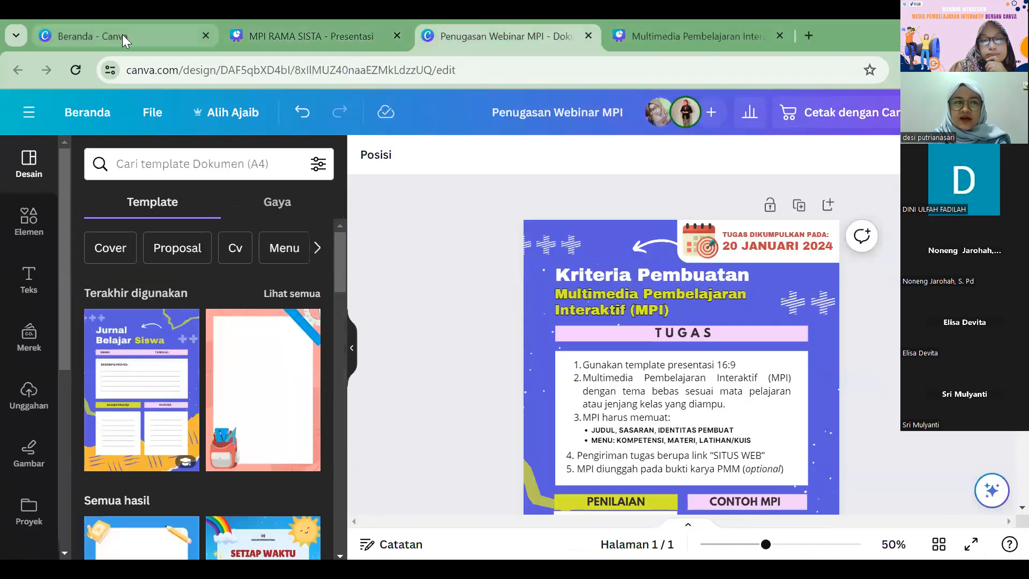
Step: Open the Canva home page at canva.com in a new browser tab
{"action": "left_click", "coordinate": [121, 35]}
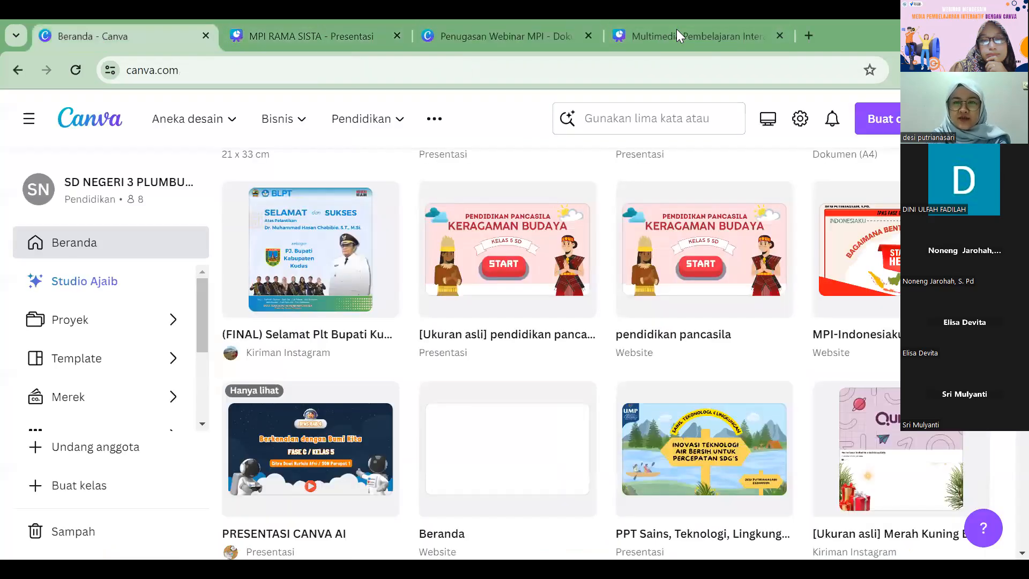
{"action": "left_click", "coordinate": [717, 39]}
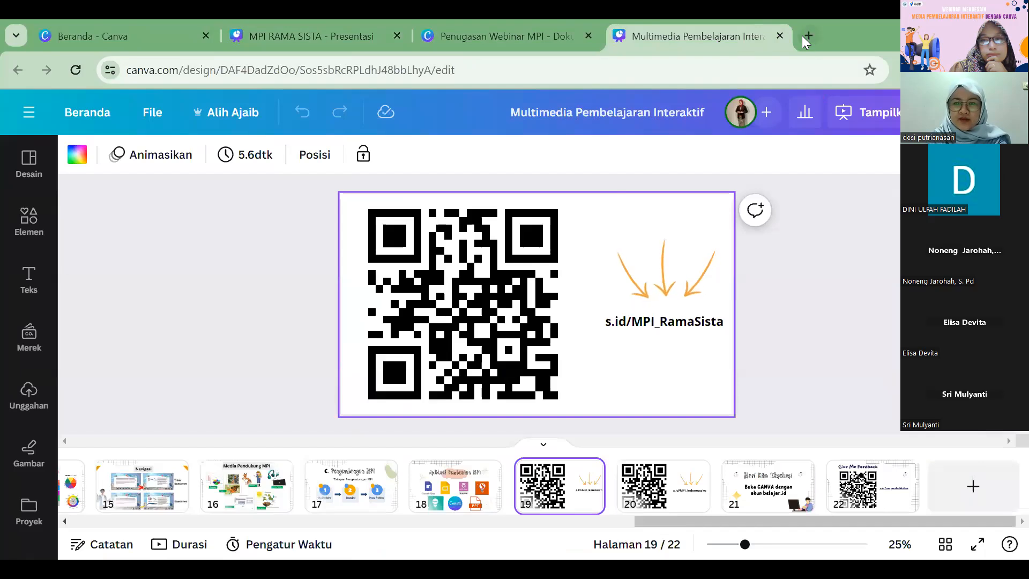
{"action": "left_click", "coordinate": [808, 35]}
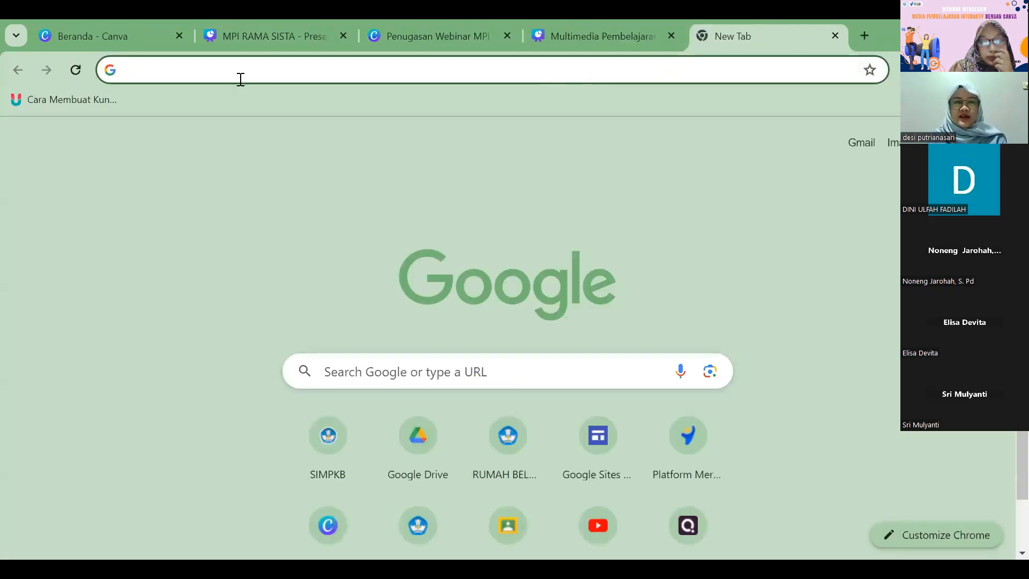
{"action": "type", "text": "canva.com"}
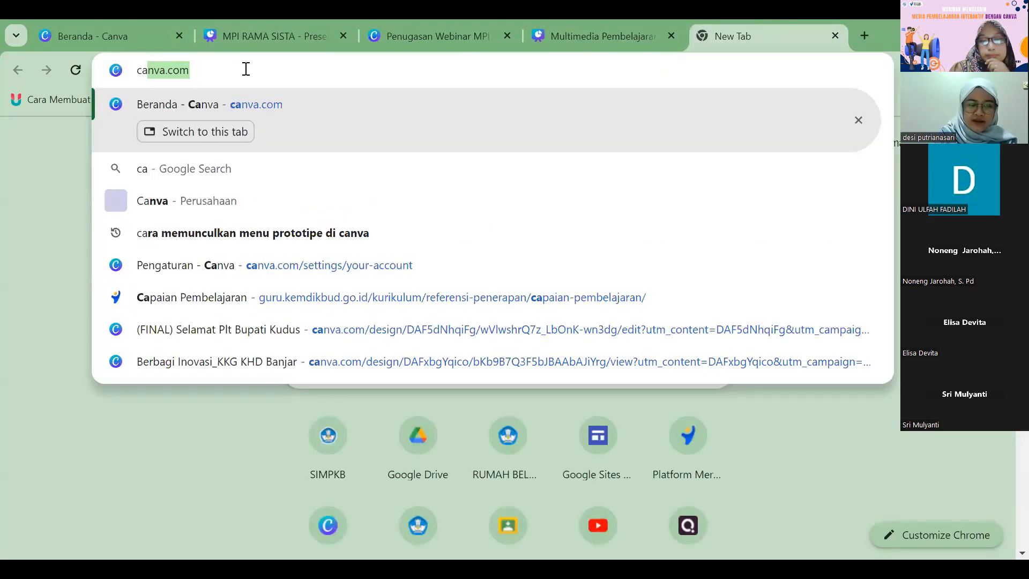
{"action": "key", "text": "Return"}
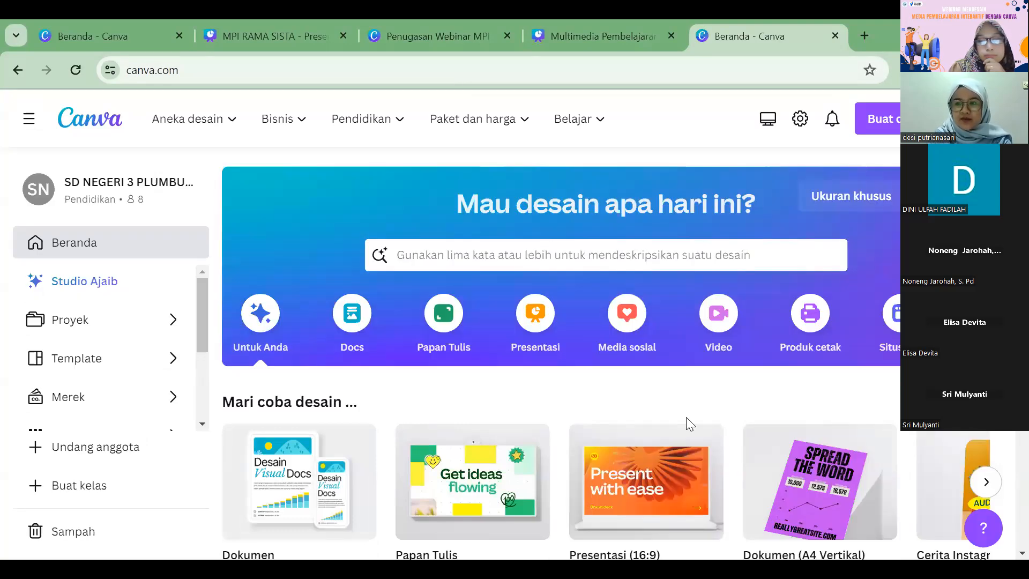
Step: Log out of Canva and log back in with the saved belajar.id teacher account through Google
{"action": "left_click", "coordinate": [986, 118]}
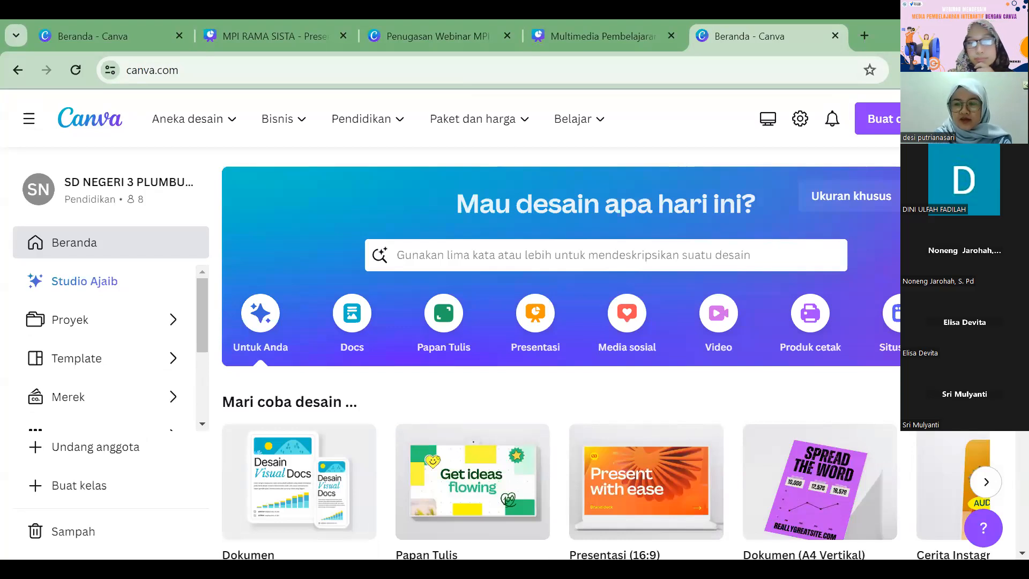
{"action": "left_click", "coordinate": [843, 376]}
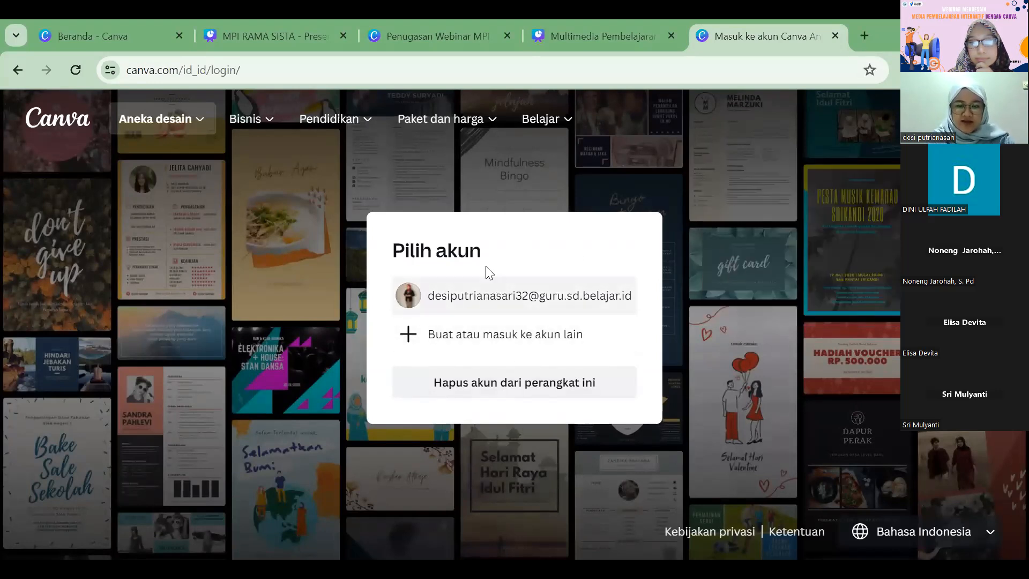
{"action": "left_click", "coordinate": [505, 298]}
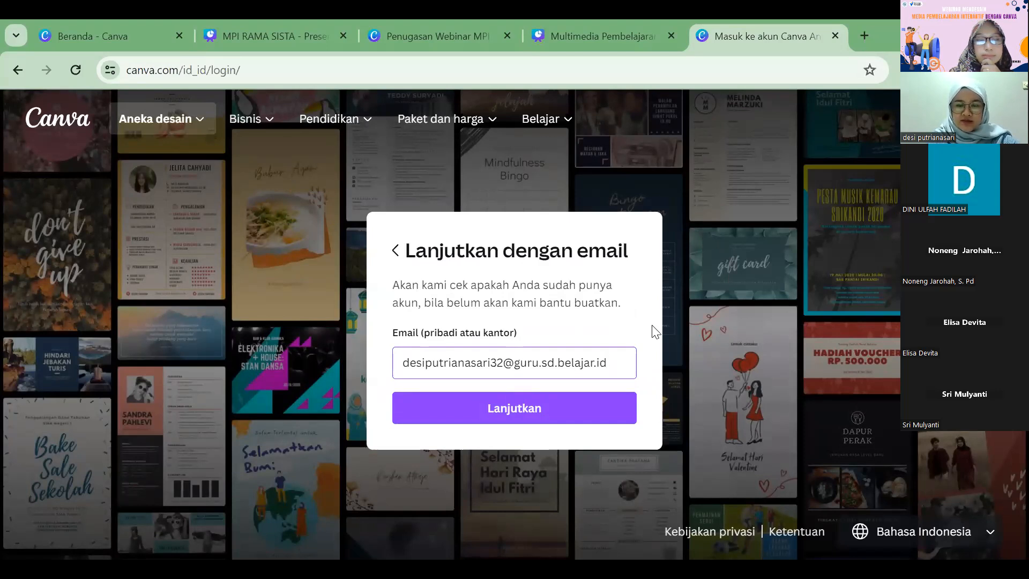
{"action": "left_click", "coordinate": [575, 393]}
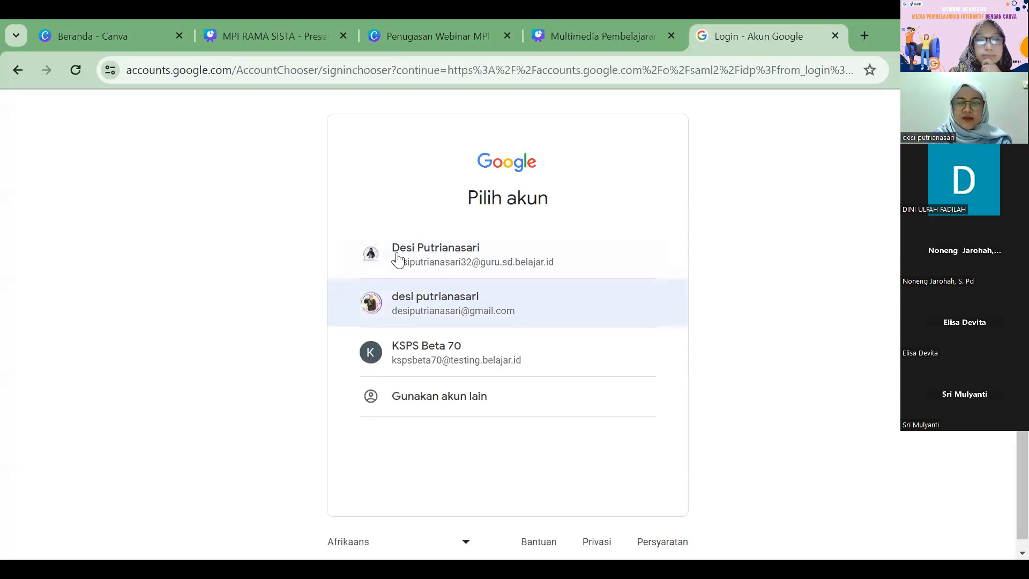
{"action": "left_click", "coordinate": [458, 256]}
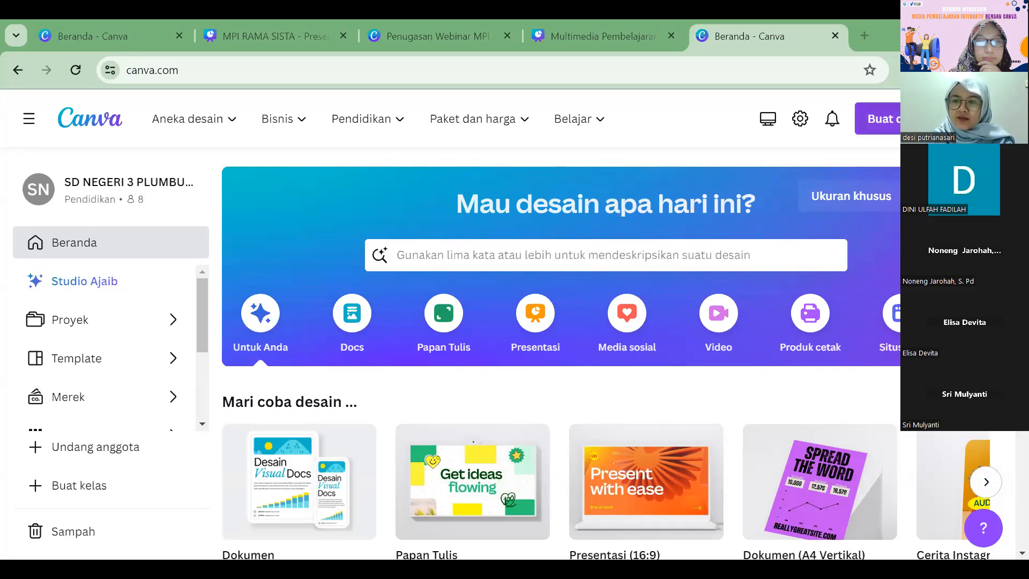
Step: Create a blank Presentasi (16:9) design and collapse its template list to widen the canvas
{"action": "left_click", "coordinate": [898, 127]}
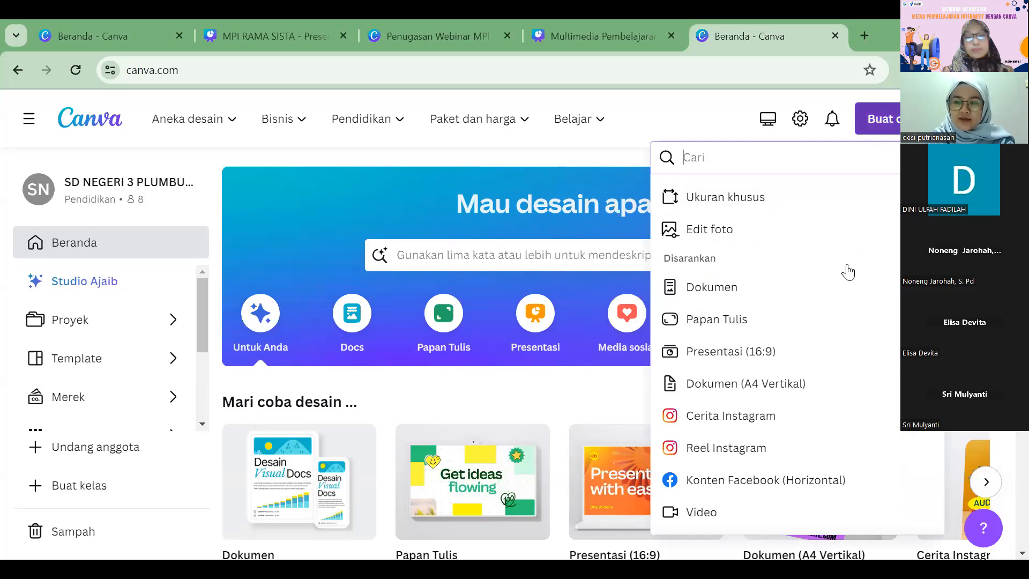
{"action": "left_click", "coordinate": [821, 353]}
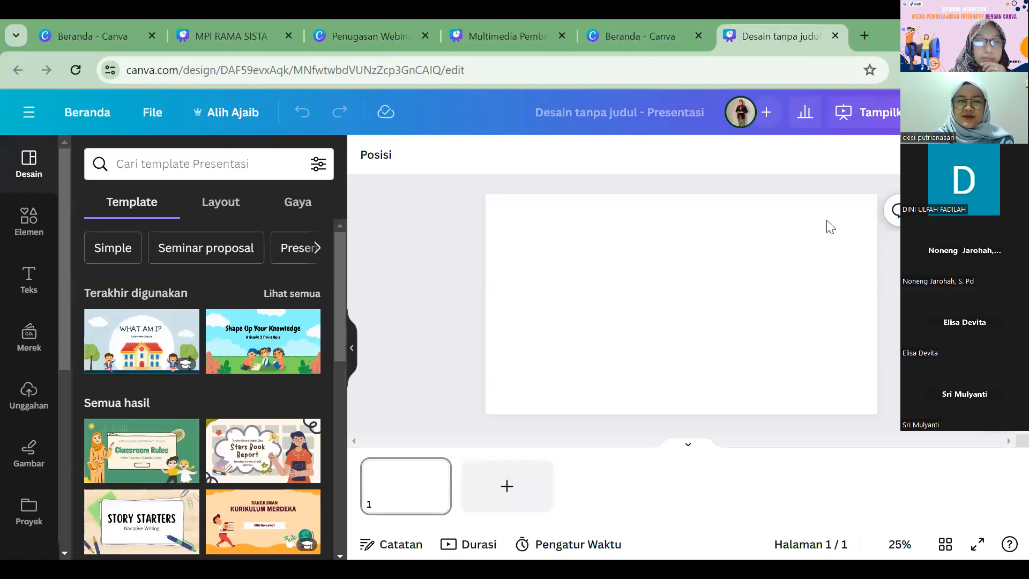
{"action": "left_click", "coordinate": [351, 347]}
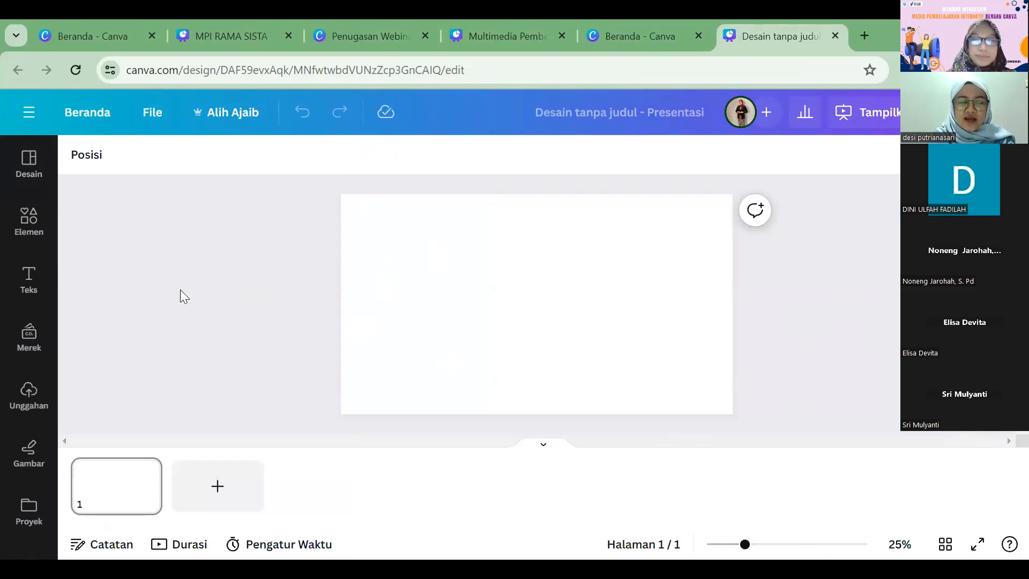
Step: Browse the recently used and suggested presentation templates for the blank design
{"action": "left_click", "coordinate": [22, 174]}
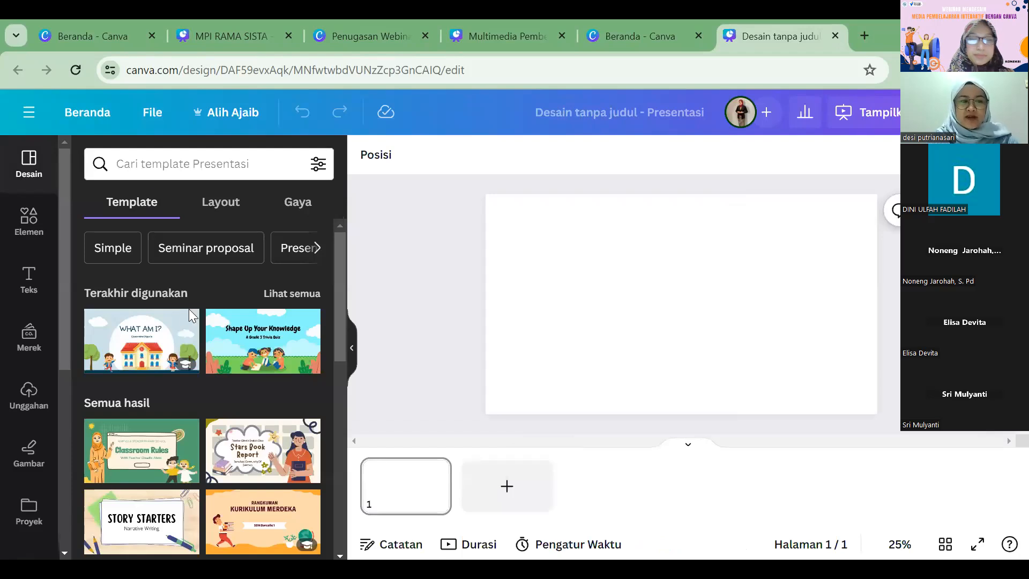
{"action": "scroll", "coordinate": [197, 351], "scroll_direction": "down", "scroll_amount": 2}
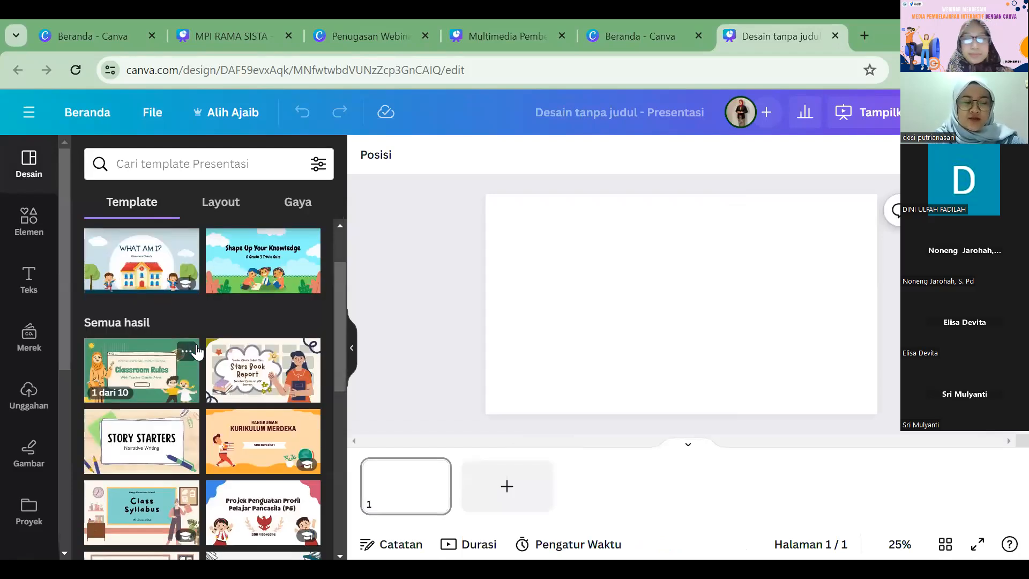
{"action": "scroll", "coordinate": [198, 351], "scroll_direction": "down", "scroll_amount": 3}
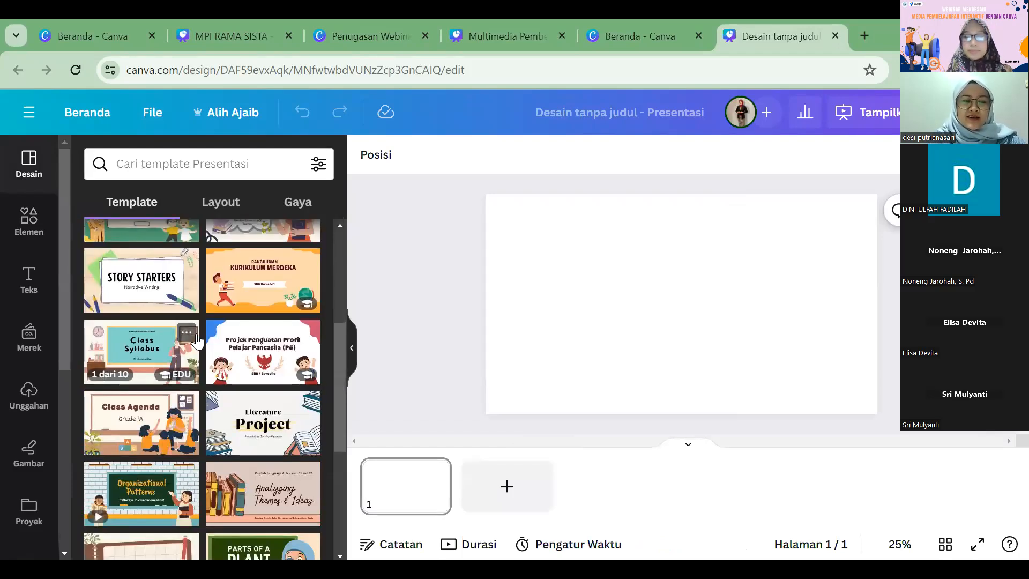
{"action": "scroll", "coordinate": [196, 340], "scroll_direction": "down", "scroll_amount": 2}
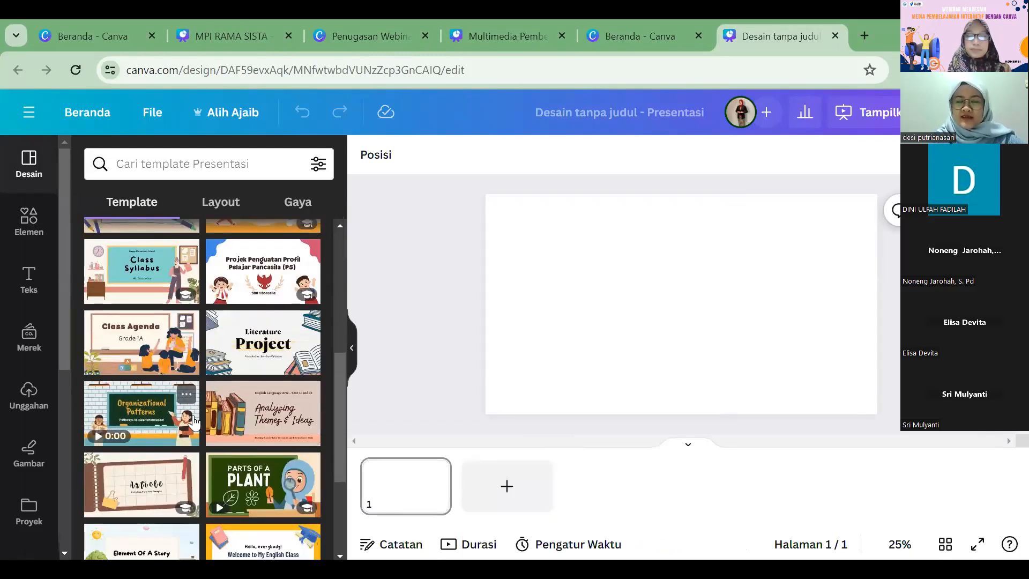
{"action": "scroll", "coordinate": [200, 400], "scroll_direction": "down", "scroll_amount": 3}
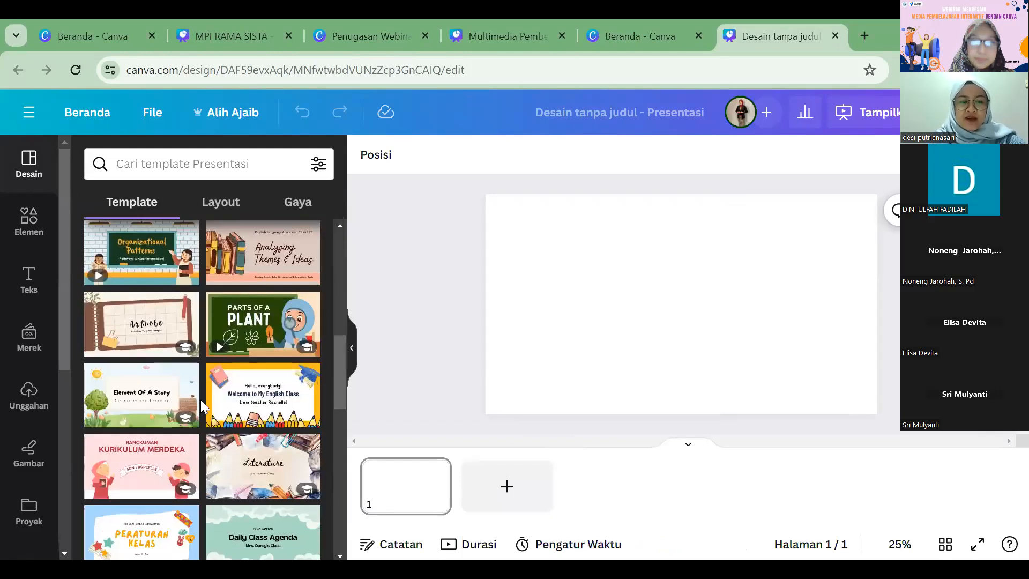
{"action": "scroll", "coordinate": [200, 399], "scroll_direction": "up", "scroll_amount": 10}
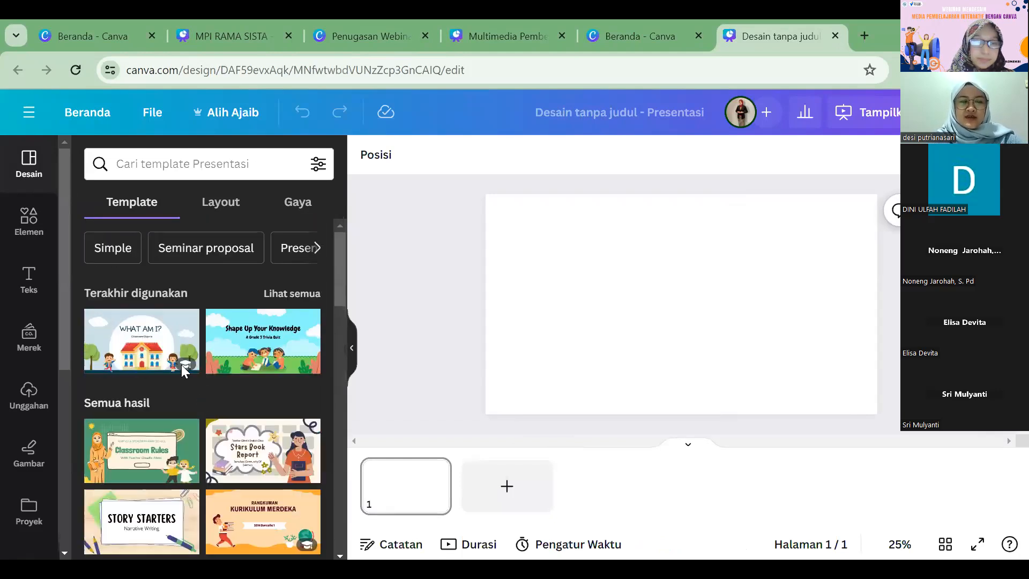
{"action": "scroll", "coordinate": [161, 359], "scroll_direction": "down", "scroll_amount": 2}
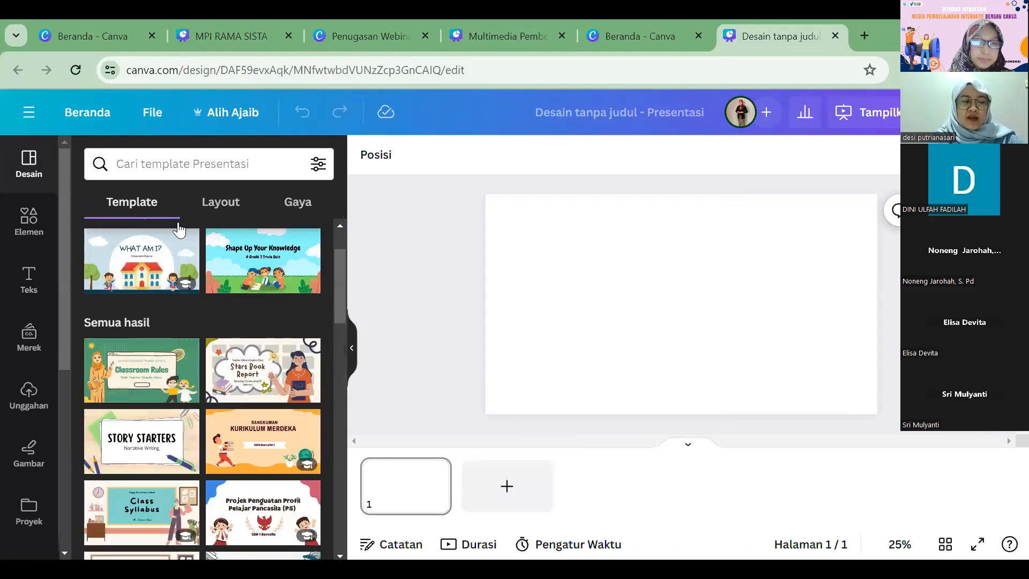
Step: Search the templates for "sejarah" using the suggestion Presentasi Sejarah and look through the results
{"action": "left_click", "coordinate": [173, 167]}
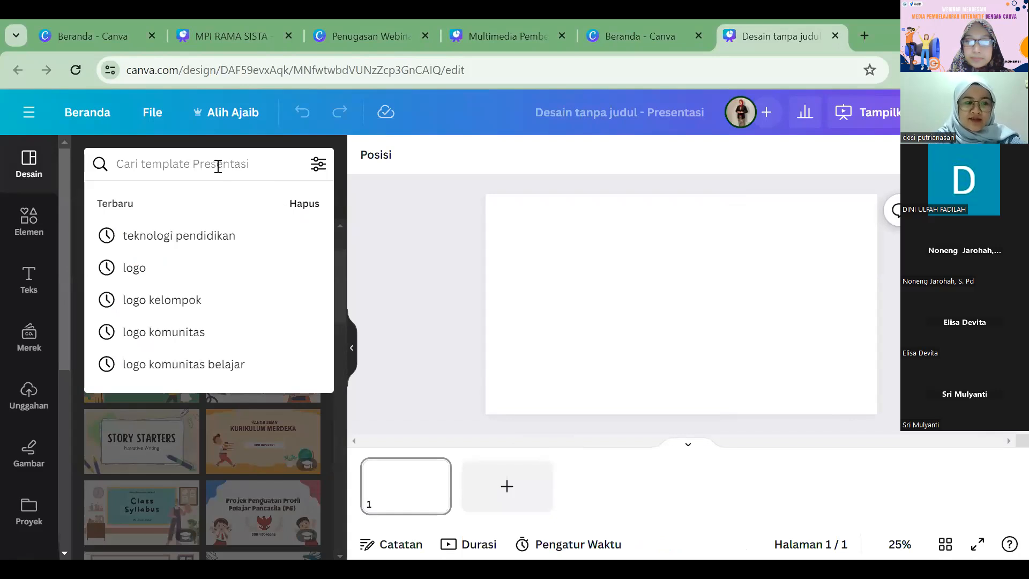
{"action": "type", "text": "seku"}
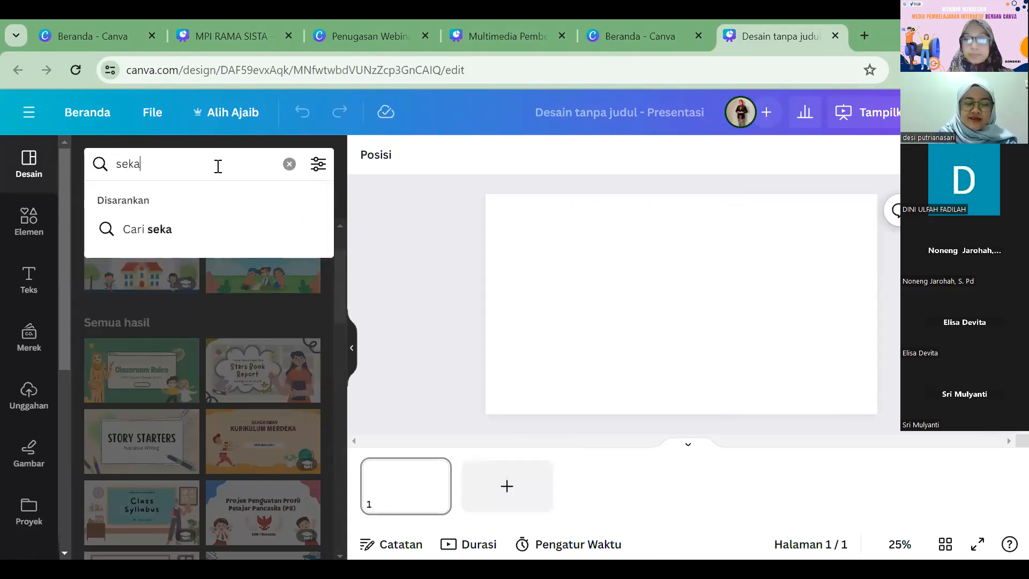
{"action": "key", "text": "BackSpace"}
{"action": "key", "text": "BackSpace"}
{"action": "type", "text": "jarah"}
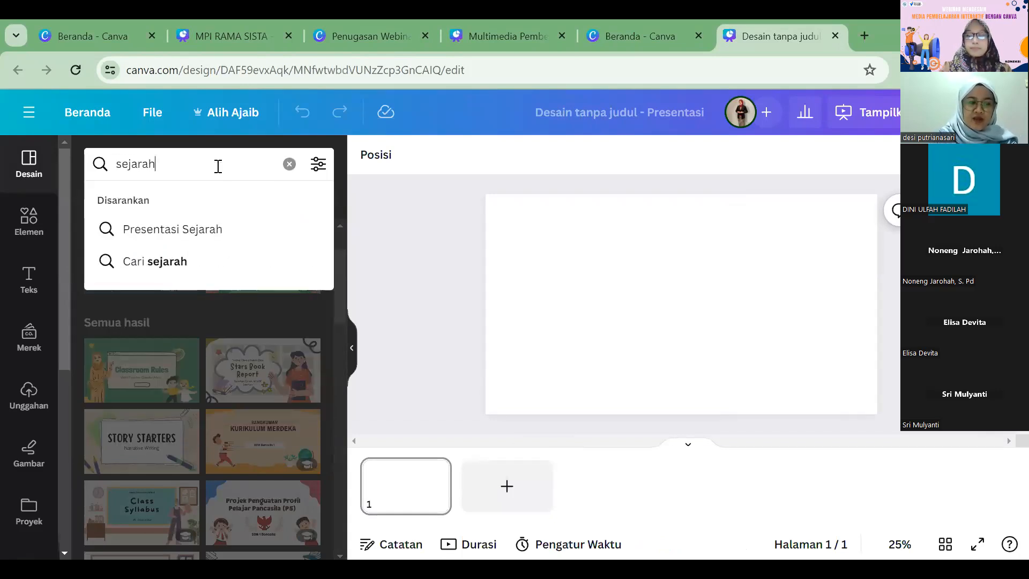
{"action": "left_click", "coordinate": [245, 229]}
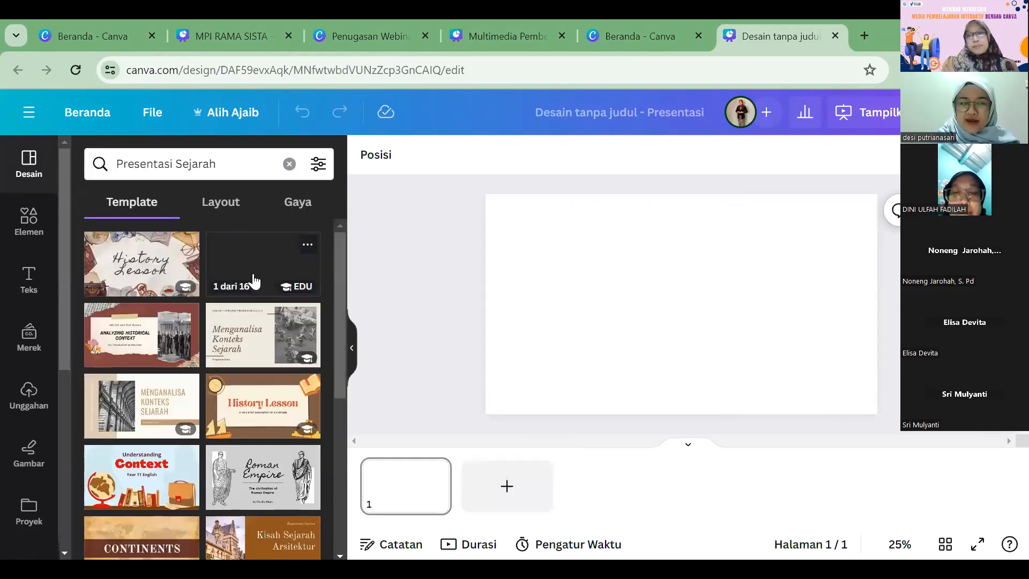
{"action": "scroll", "coordinate": [258, 372], "scroll_direction": "down", "scroll_amount": 3}
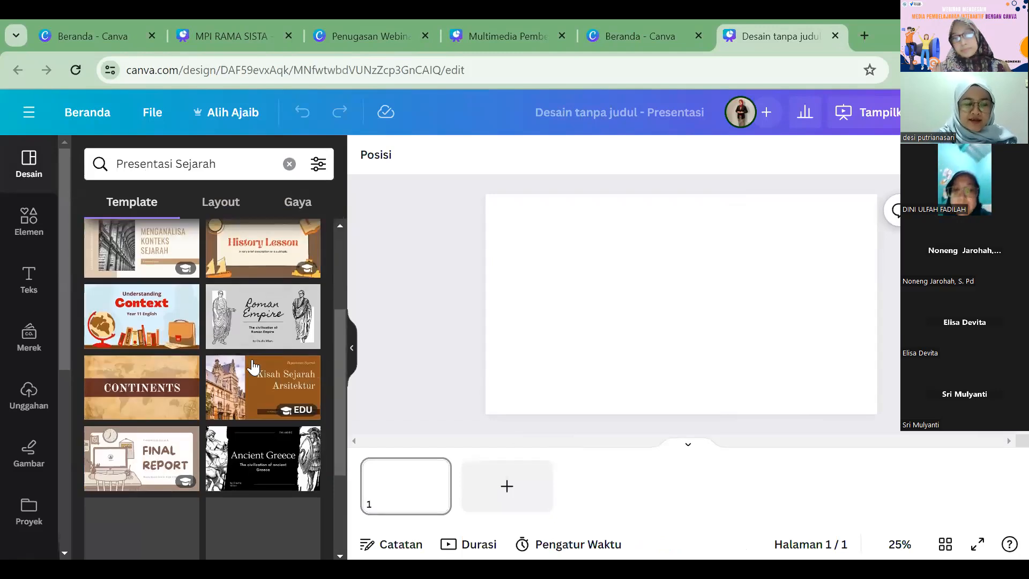
{"action": "scroll", "coordinate": [250, 364], "scroll_direction": "up", "scroll_amount": 3}
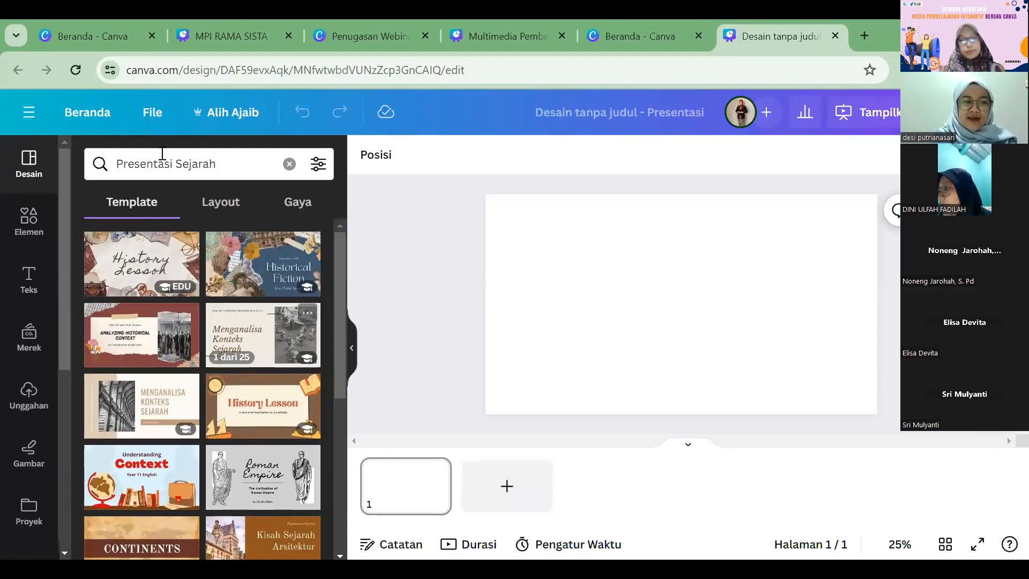
Step: Search the templates for "bangun datar" and look through the results
{"action": "left_click_drag", "start_coordinate": [192, 159], "coordinate": [107, 154]}
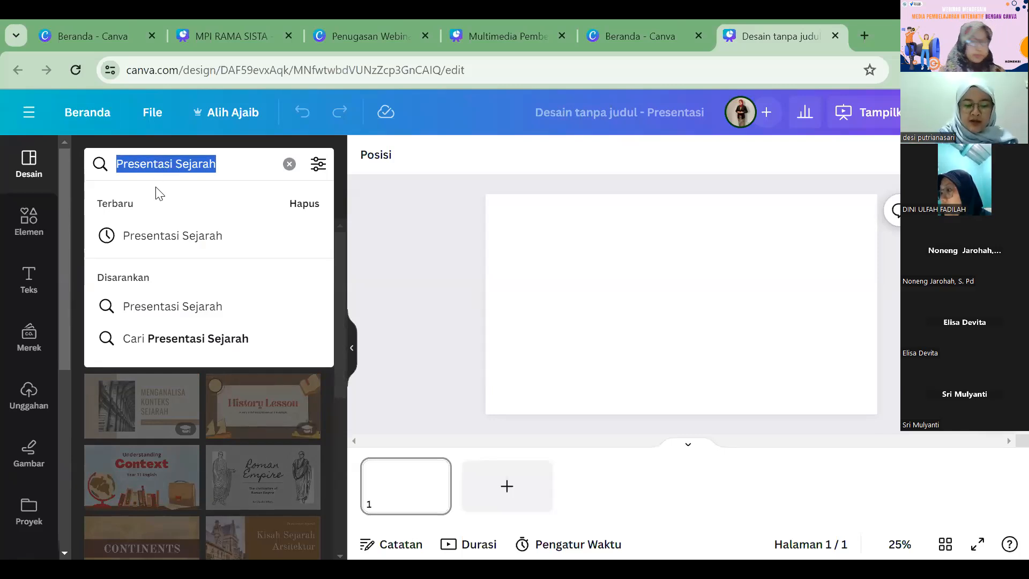
{"action": "type", "text": "bangun c"}
{"action": "key", "text": "BackSpace"}
{"action": "type", "text": "datar"}
{"action": "key", "text": "Return"}
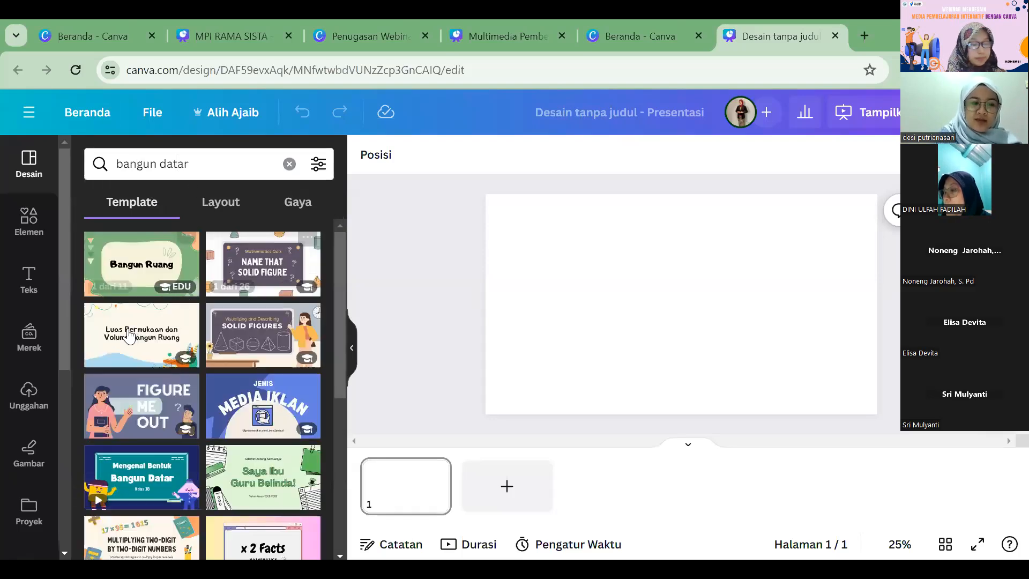
{"action": "scroll", "coordinate": [155, 257], "scroll_direction": "down", "scroll_amount": 3}
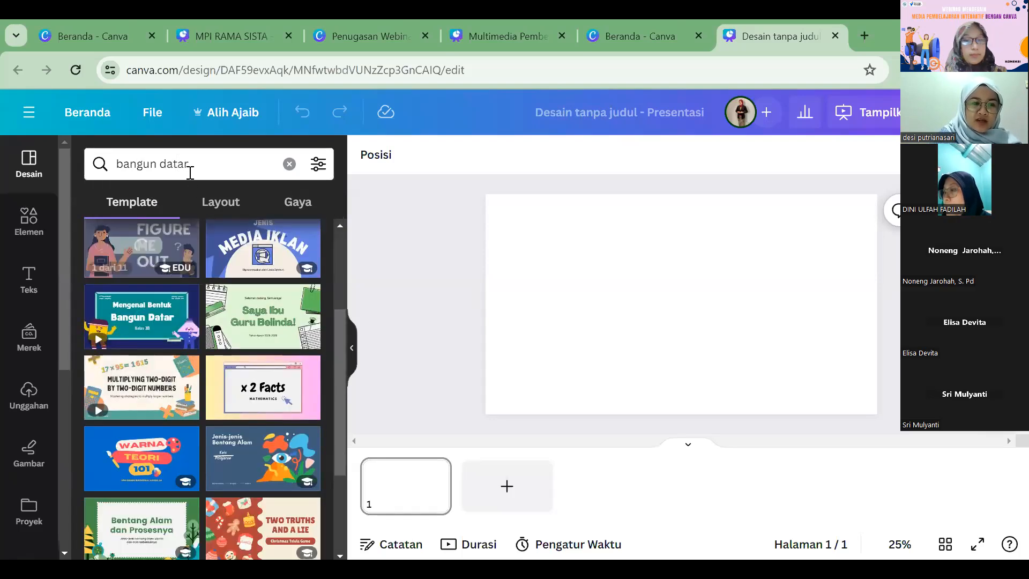
Step: Clear the template search term to return to the default template list
{"action": "left_click_drag", "start_coordinate": [188, 164], "coordinate": [117, 164]}
{"action": "type", "text": "ma"}
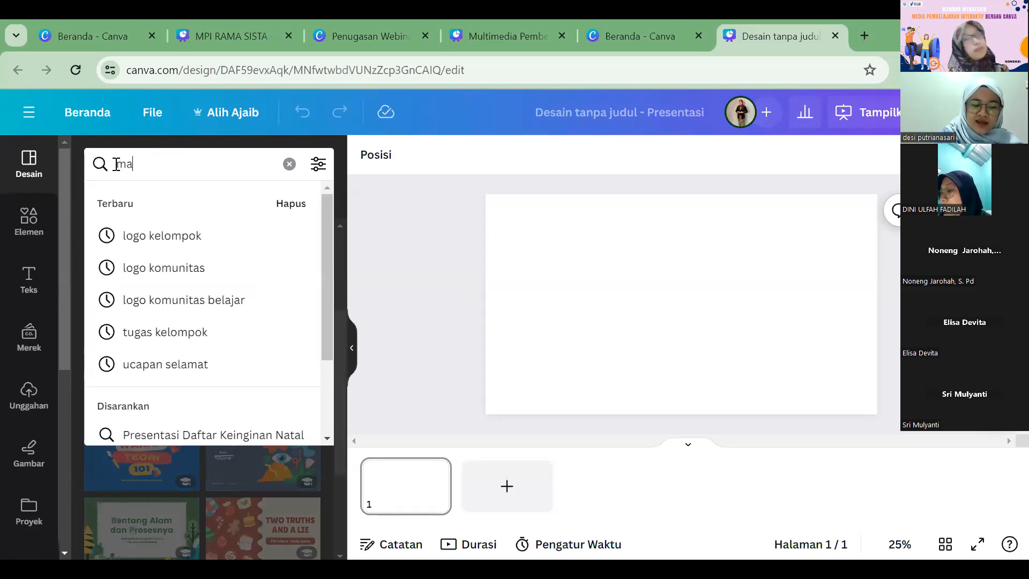
{"action": "type", "text": "te"}
{"action": "key", "text": "BackSpace"}
{"action": "key", "text": "BackSpace"}
{"action": "key", "text": "BackSpace"}
{"action": "key", "text": "BackSpace"}
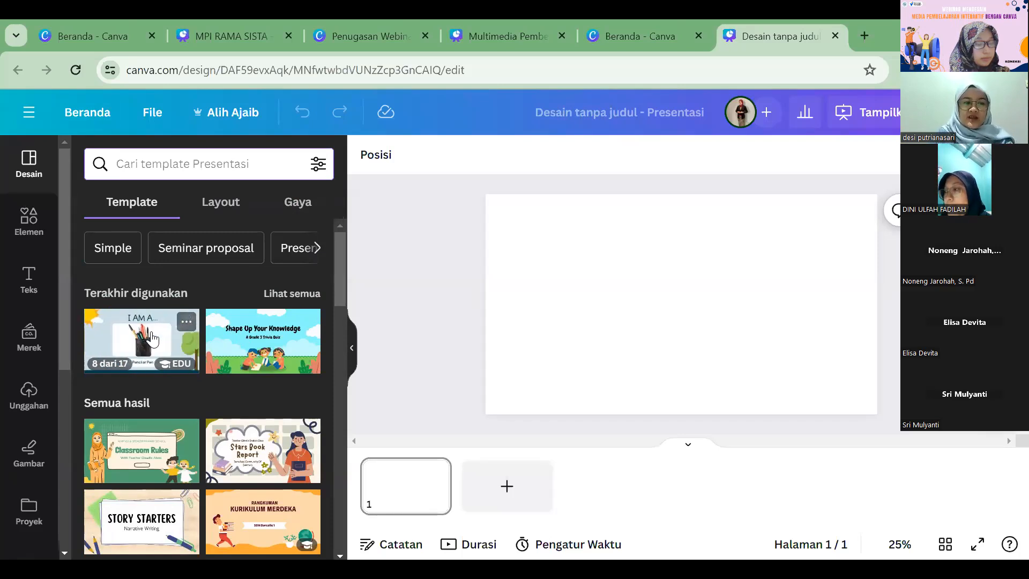
Step: Apply the "WHAT AM I?" cover page of the recently used Light Blue Colorful What am I Classroom Objects Quiz Presentation template to page 1
{"action": "left_click", "coordinate": [151, 331]}
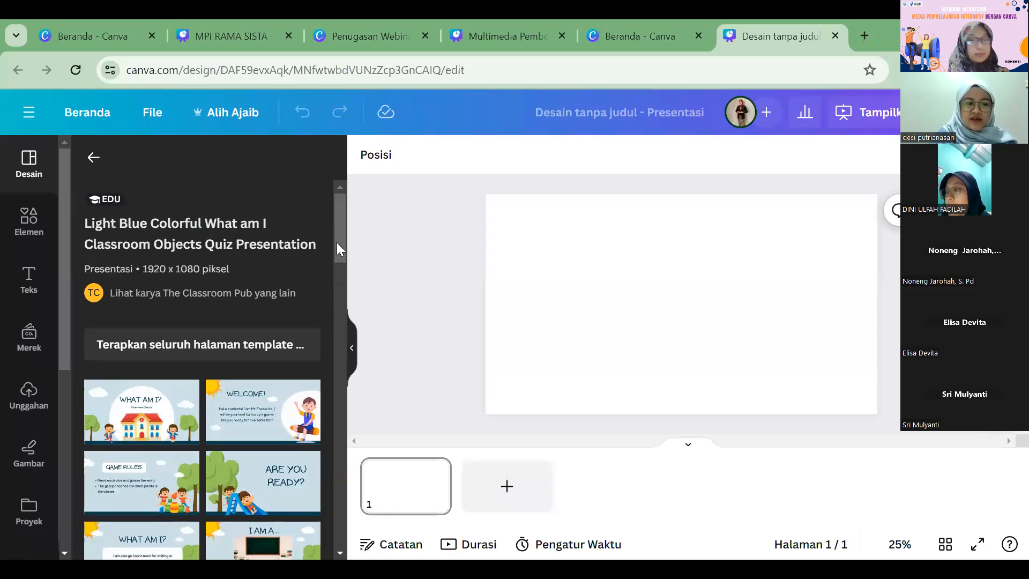
{"action": "scroll", "coordinate": [345, 270], "scroll_direction": "down", "scroll_amount": 3}
{"action": "scroll", "coordinate": [346, 268], "scroll_direction": "down", "scroll_amount": 1}
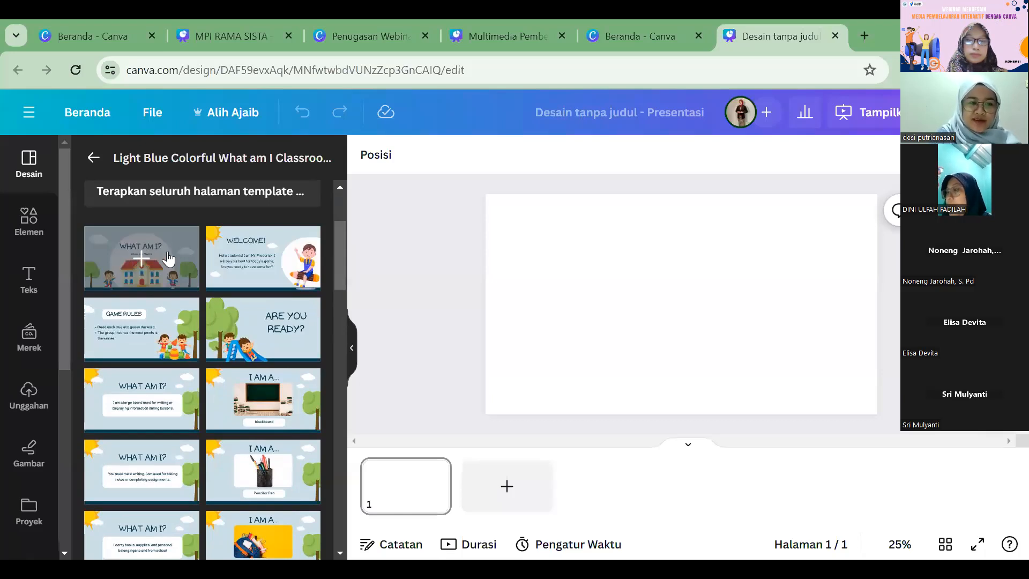
{"action": "mouse_move", "coordinate": [339, 259]}
{"action": "left_mouse_down"}
{"action": "mouse_move", "coordinate": [339, 223]}
{"action": "mouse_move", "coordinate": [339, 258]}
{"action": "left_mouse_up"}
{"action": "scroll", "coordinate": [257, 260], "scroll_direction": "up", "scroll_amount": 1}
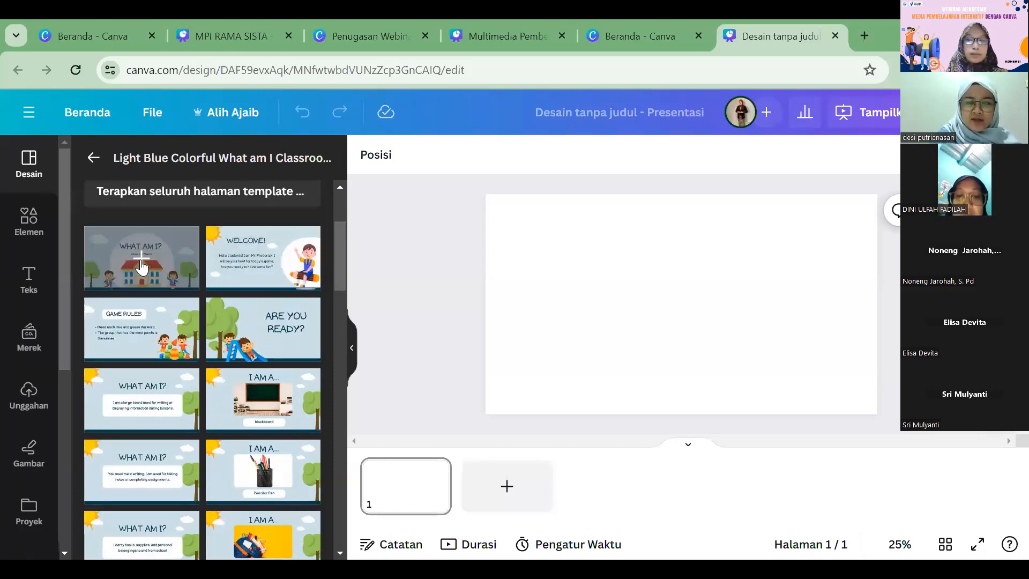
{"action": "left_click", "coordinate": [141, 263]}
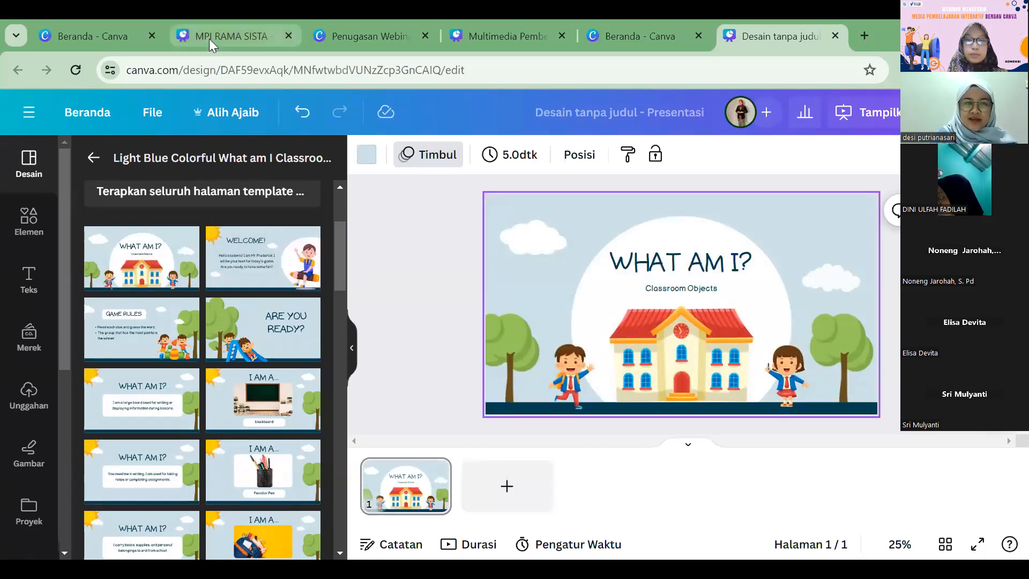
Step: Look through the other open Canva pages, including the MPI RAMA SISTA presentation, and return to the untitled presentation
{"action": "mouse_move", "coordinate": [209, 39]}
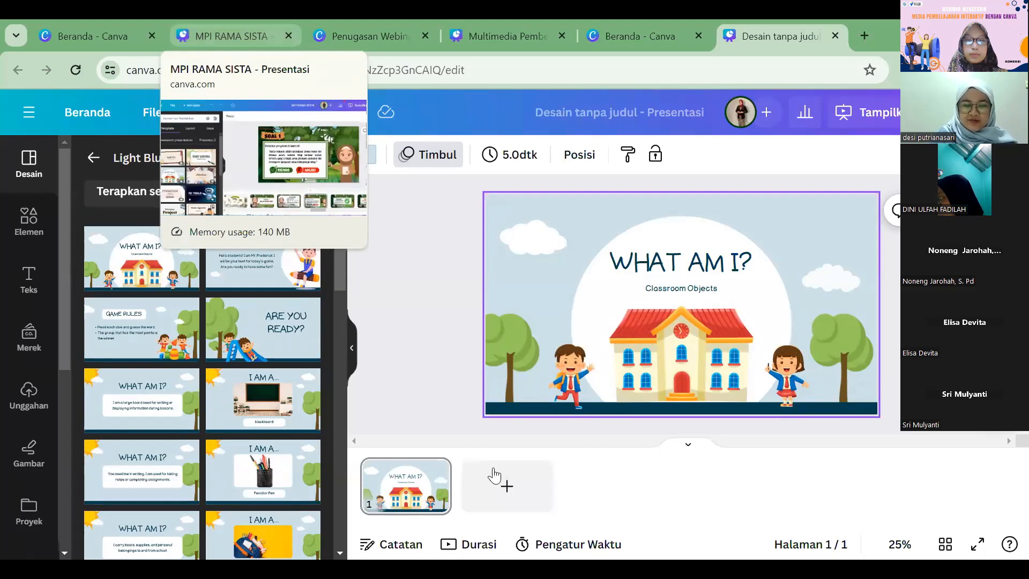
{"action": "left_click", "coordinate": [225, 37]}
{"action": "left_click_drag", "start_coordinate": [717, 521], "coordinate": [389, 490]}
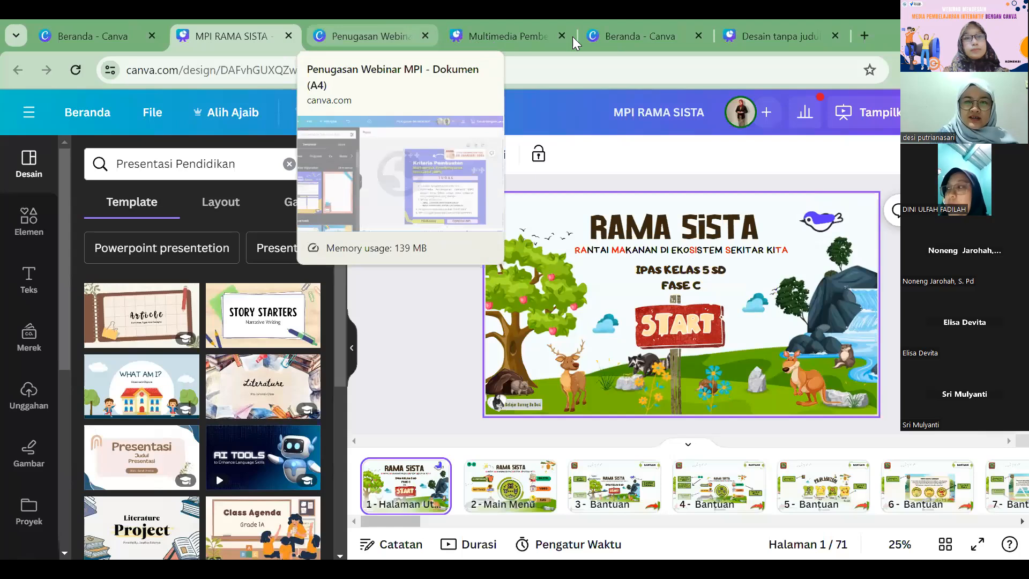
{"action": "left_click", "coordinate": [369, 36]}
{"action": "left_click", "coordinate": [486, 35]}
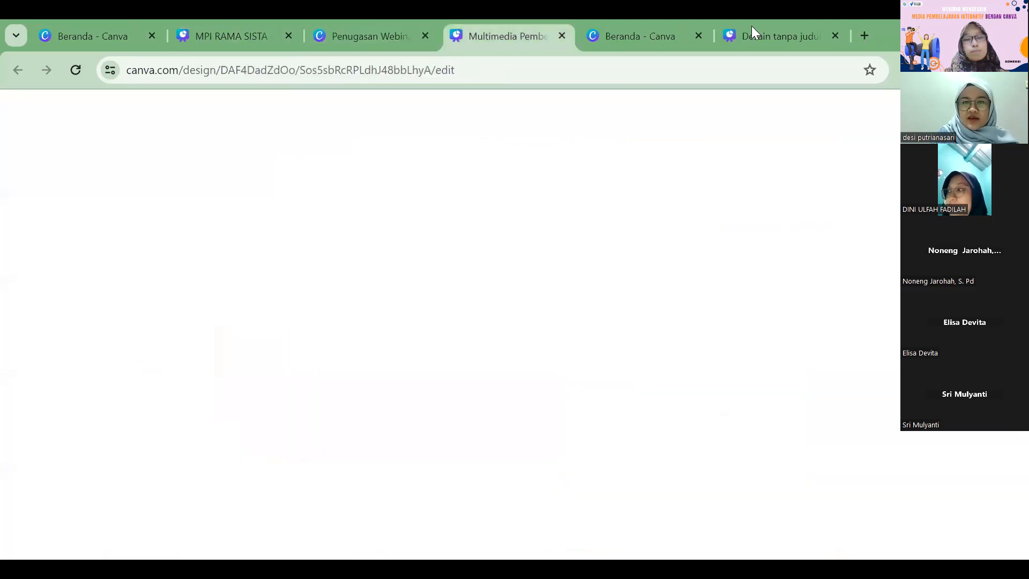
{"action": "left_click", "coordinate": [637, 36]}
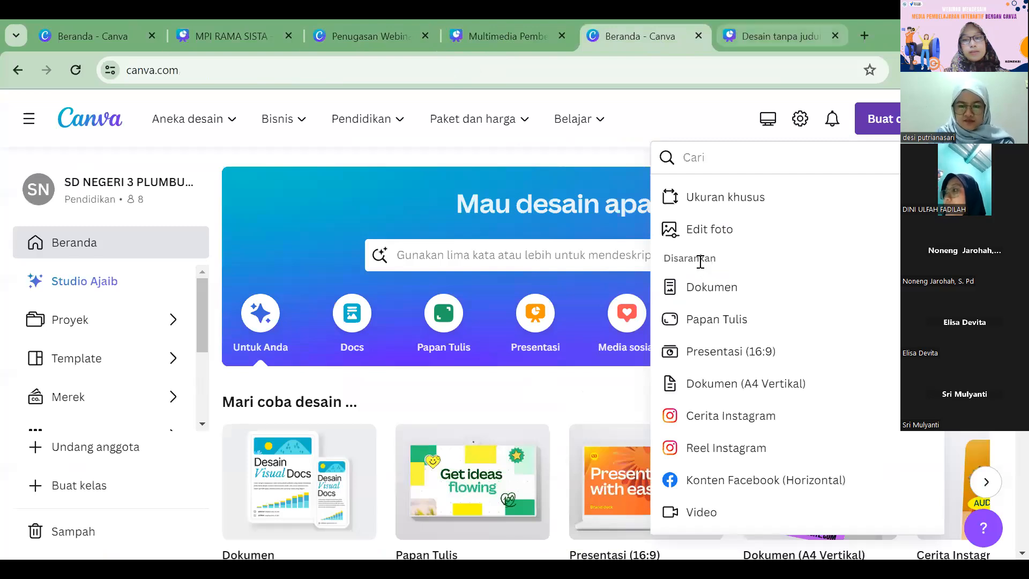
{"action": "left_click", "coordinate": [775, 36]}
Step: Replace the cover title "WHAT AM I?" with "IPAS KELAS 5 SD"
{"action": "left_click", "coordinate": [699, 262]}
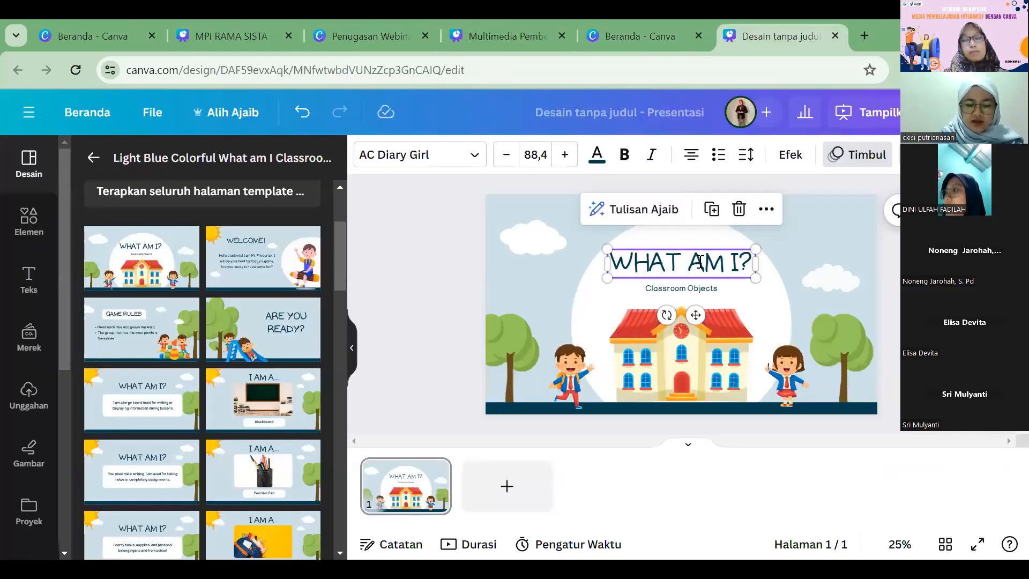
{"action": "left_click", "coordinate": [699, 262]}
{"action": "type", "text": "IPAS KELAS"}
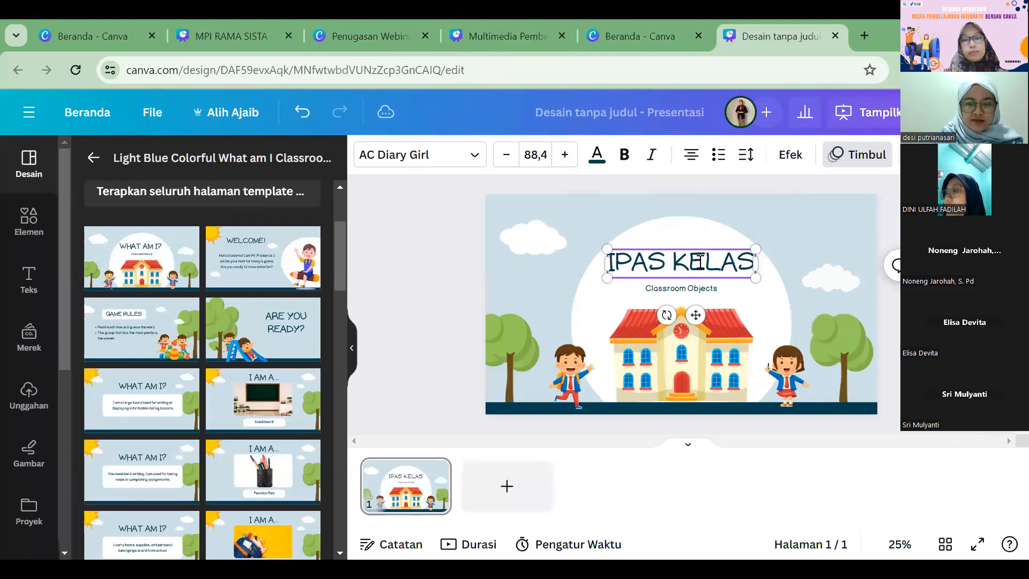
{"action": "key", "text": "Return"}
{"action": "type", "text": "5 SD"}
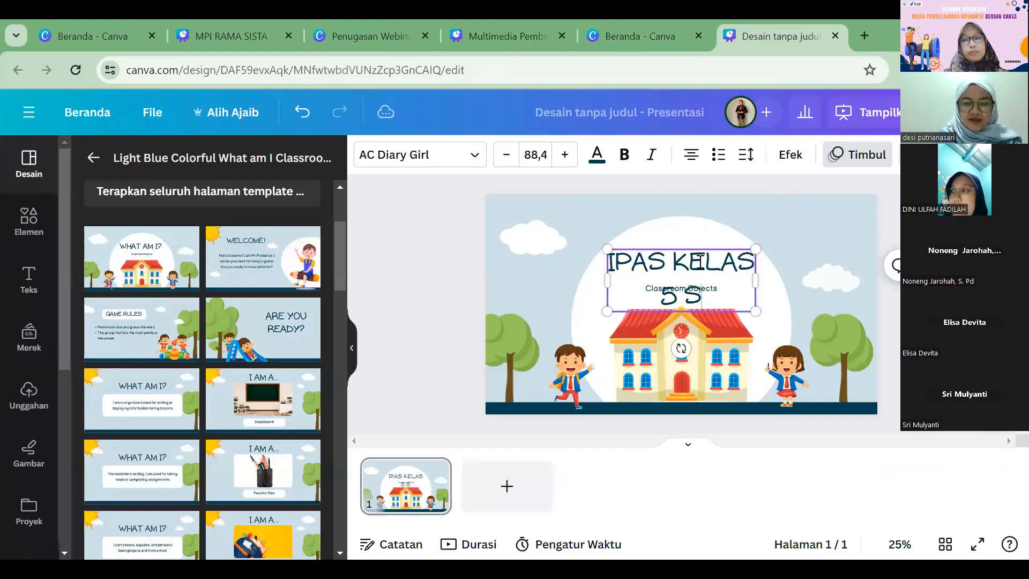
{"action": "left_click", "coordinate": [798, 292]}
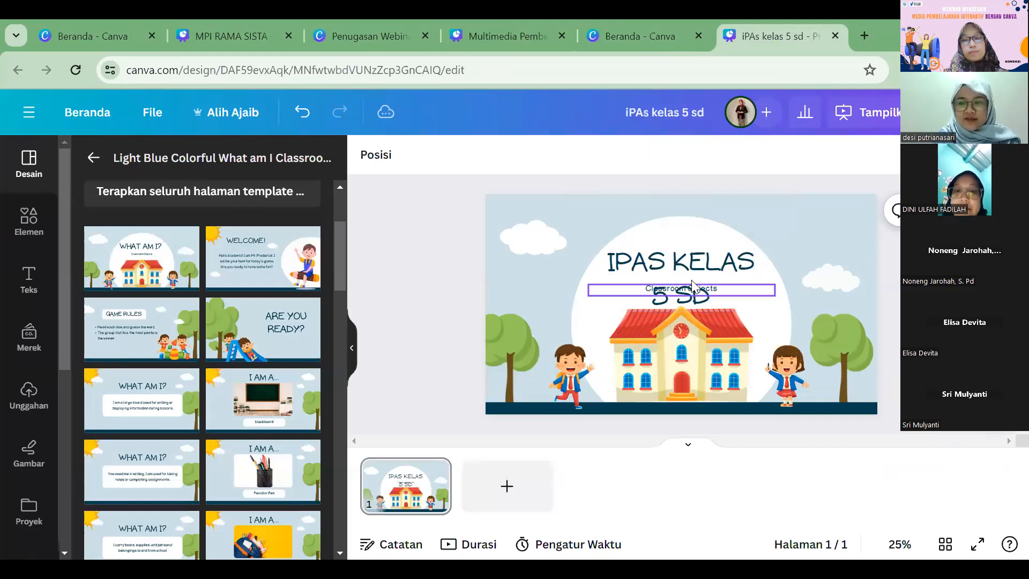
Step: Set the cover title's font to Rubik One at size 50
{"action": "left_click", "coordinate": [694, 273]}
{"action": "left_click", "coordinate": [414, 158]}
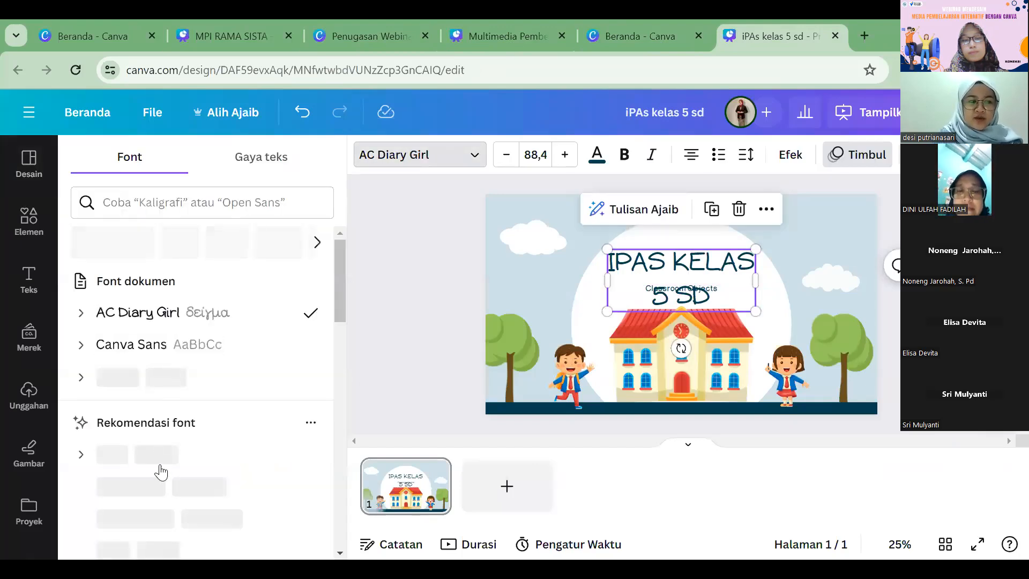
{"action": "left_click", "coordinate": [241, 486]}
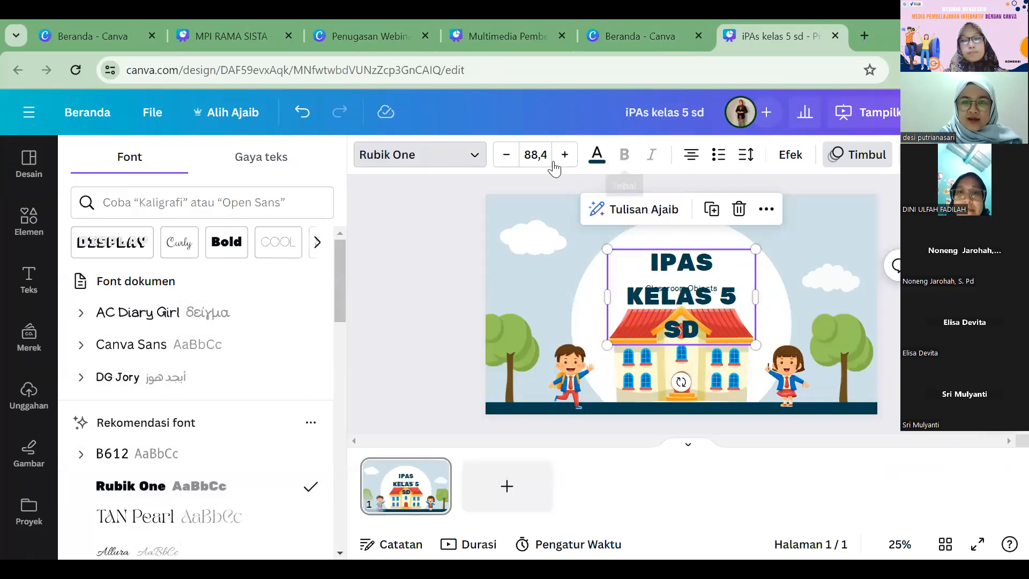
{"action": "left_click", "coordinate": [539, 155]}
{"action": "type", "text": "5"}
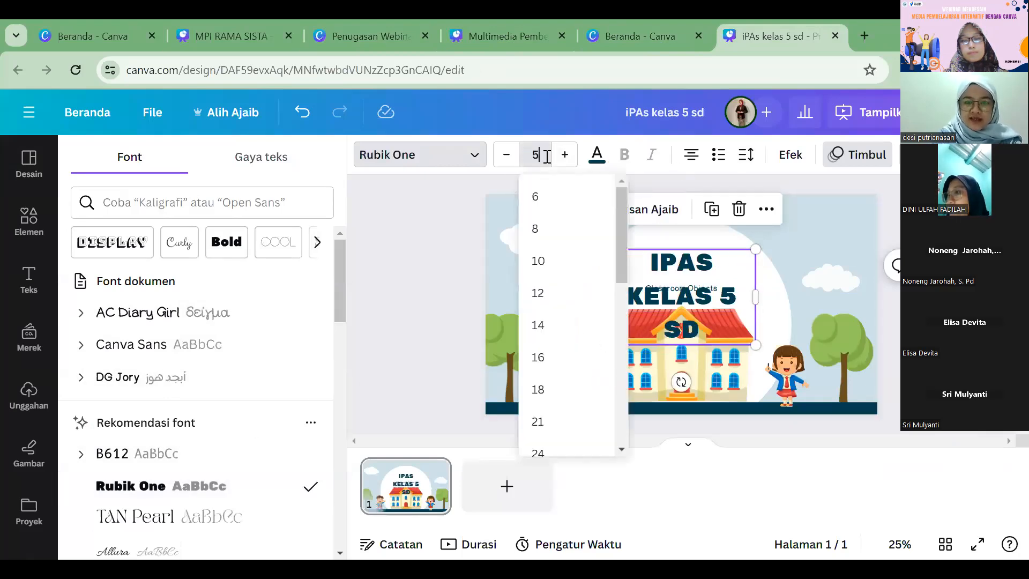
{"action": "type", "text": "0"}
{"action": "key", "text": "Return"}
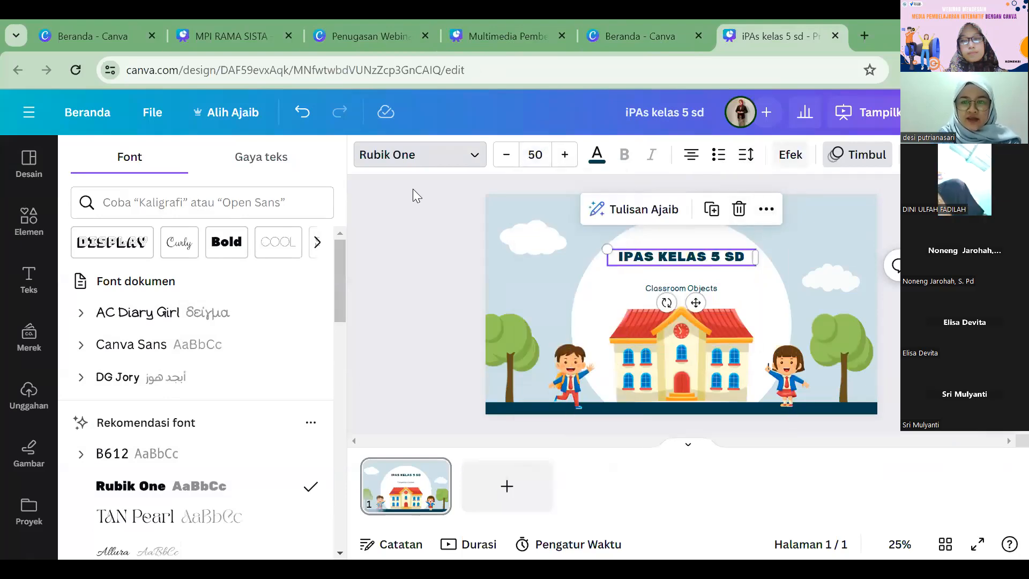
Step: Bend the cover title into an arch with the Lengkungkan shape effect and a curvature of 45
{"action": "left_click", "coordinate": [791, 155]}
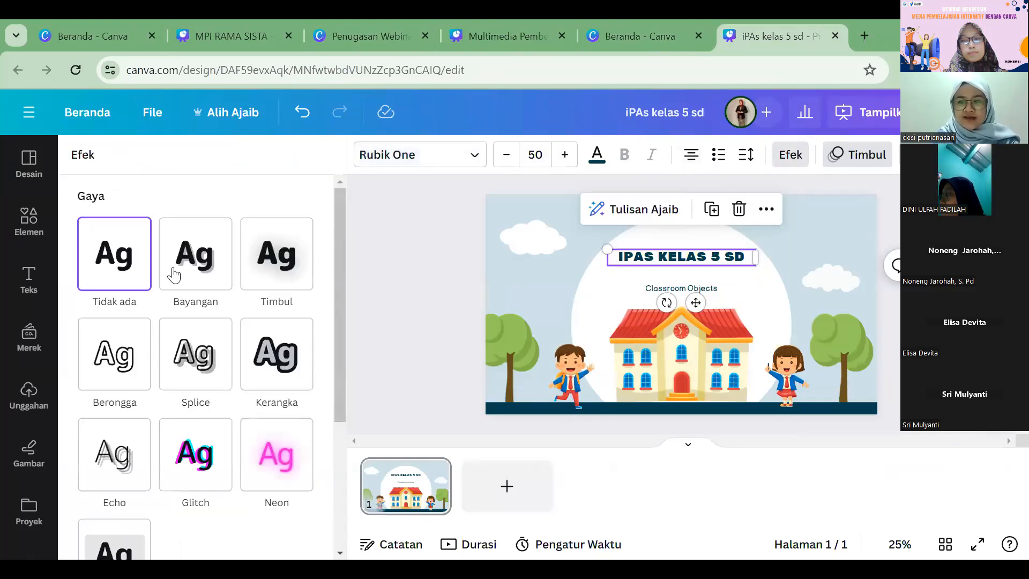
{"action": "scroll", "coordinate": [208, 380], "scroll_direction": "down", "scroll_amount": 4}
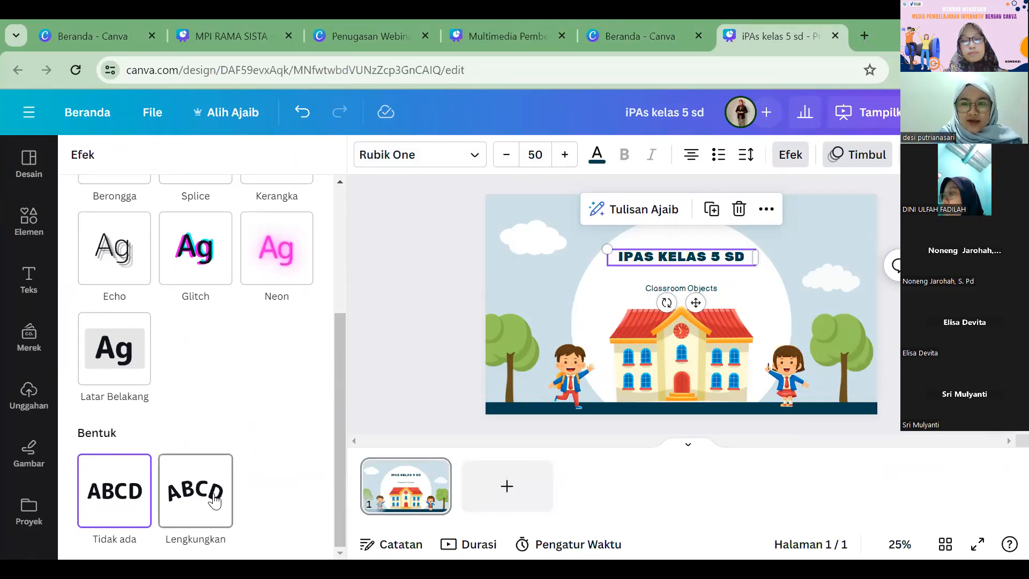
{"action": "left_click", "coordinate": [214, 501]}
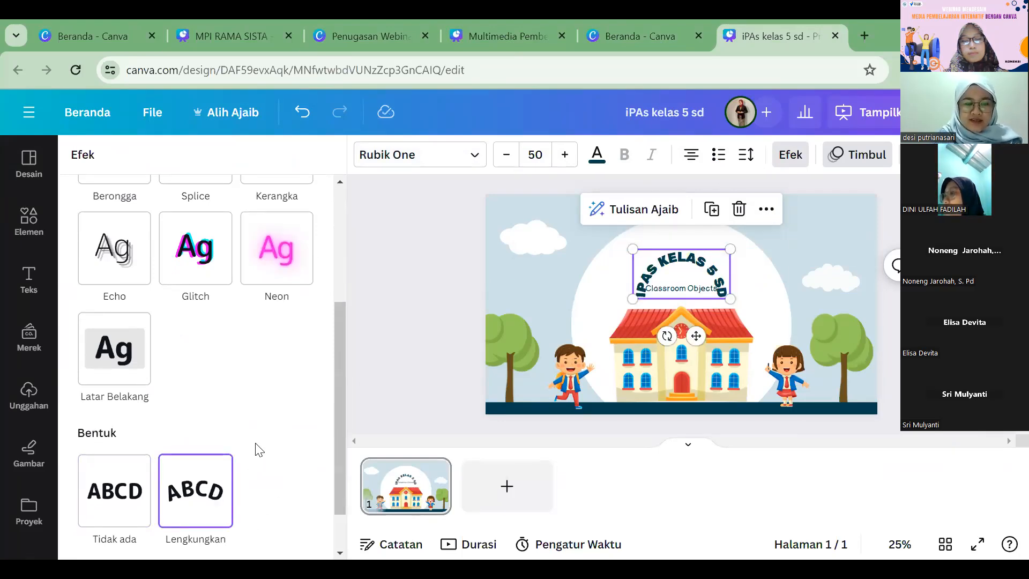
{"action": "scroll", "coordinate": [257, 449], "scroll_direction": "down", "scroll_amount": 2}
{"action": "left_click_drag", "start_coordinate": [282, 536], "coordinate": [249, 534]}
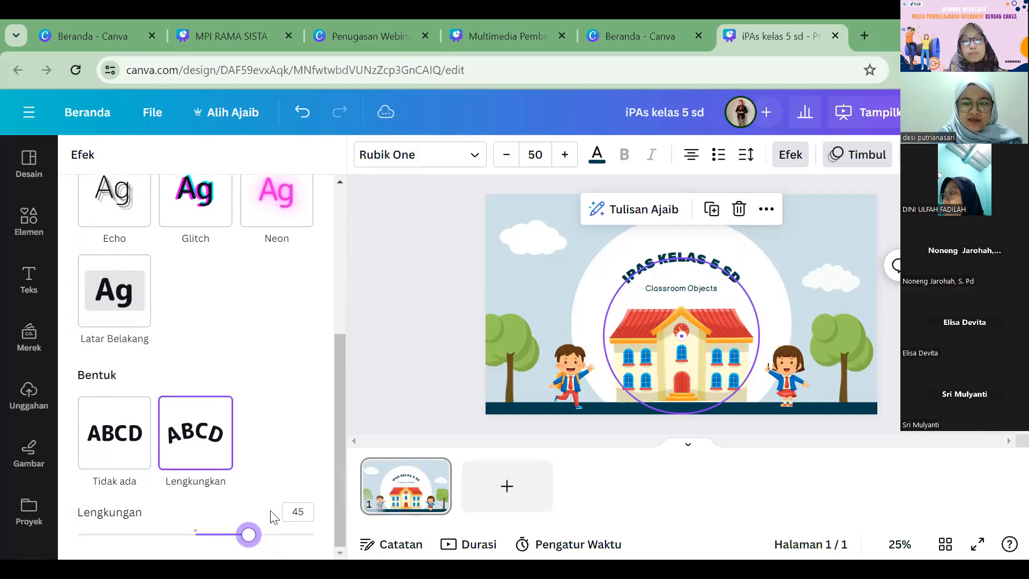
Step: Enlarge the arched title to size 68 with a curvature of 58 and place it just above the subtitle
{"action": "left_click", "coordinate": [565, 155]}
{"action": "left_click", "coordinate": [564, 154]}
{"action": "left_click", "coordinate": [564, 154]}
{"action": "left_click", "coordinate": [564, 155]}
{"action": "left_click", "coordinate": [565, 155]}
{"action": "left_click", "coordinate": [565, 155]}
{"action": "left_click", "coordinate": [565, 155]}
{"action": "left_click", "coordinate": [564, 155]}
{"action": "left_click", "coordinate": [565, 155]}
{"action": "left_click", "coordinate": [564, 154]}
{"action": "left_click", "coordinate": [564, 155]}
{"action": "left_click", "coordinate": [564, 155]}
{"action": "left_click", "coordinate": [565, 155]}
{"action": "left_click", "coordinate": [564, 155]}
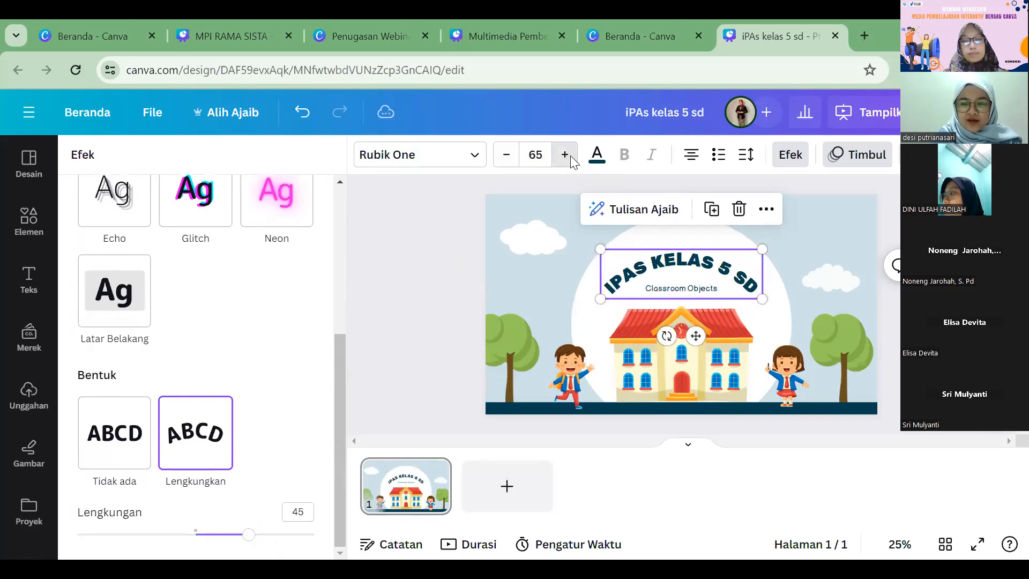
{"action": "left_click_drag", "start_coordinate": [251, 541], "coordinate": [266, 542]}
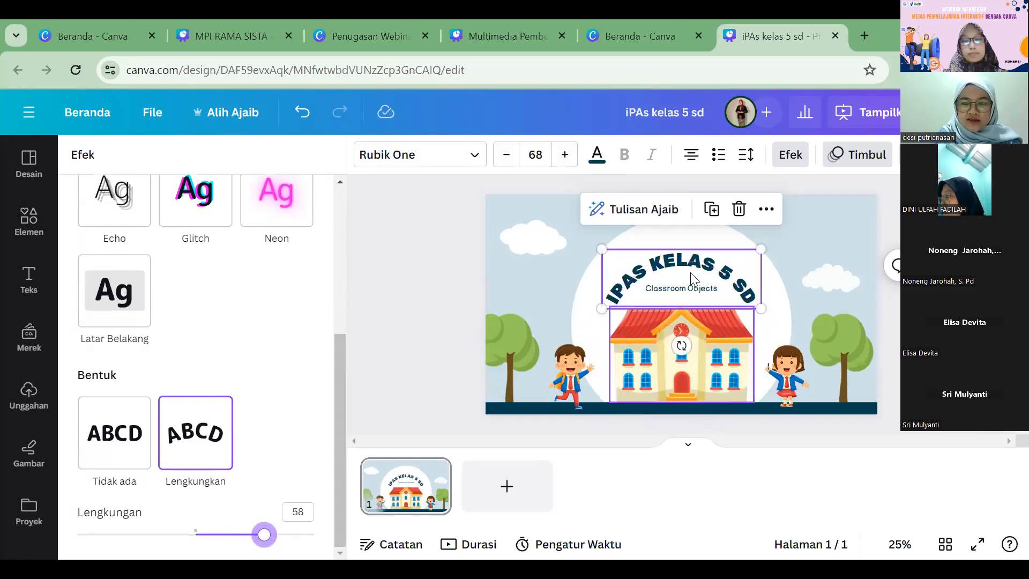
{"action": "left_click_drag", "start_coordinate": [683, 261], "coordinate": [678, 228]}
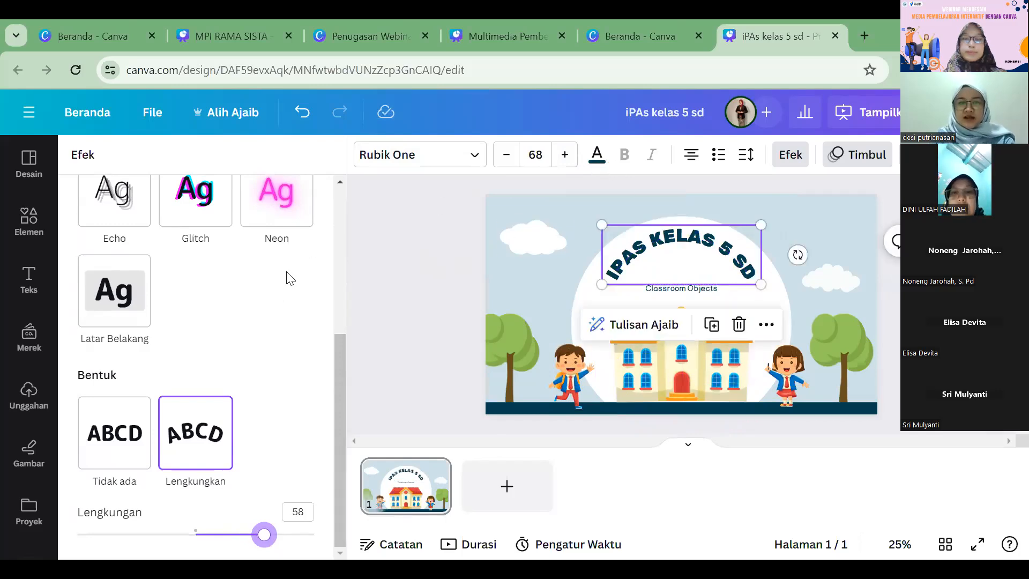
Step: Apply the Kerangka outline style to the arched title and browse the standard colours for its outline
{"action": "scroll", "coordinate": [282, 268], "scroll_direction": "up", "scroll_amount": 3}
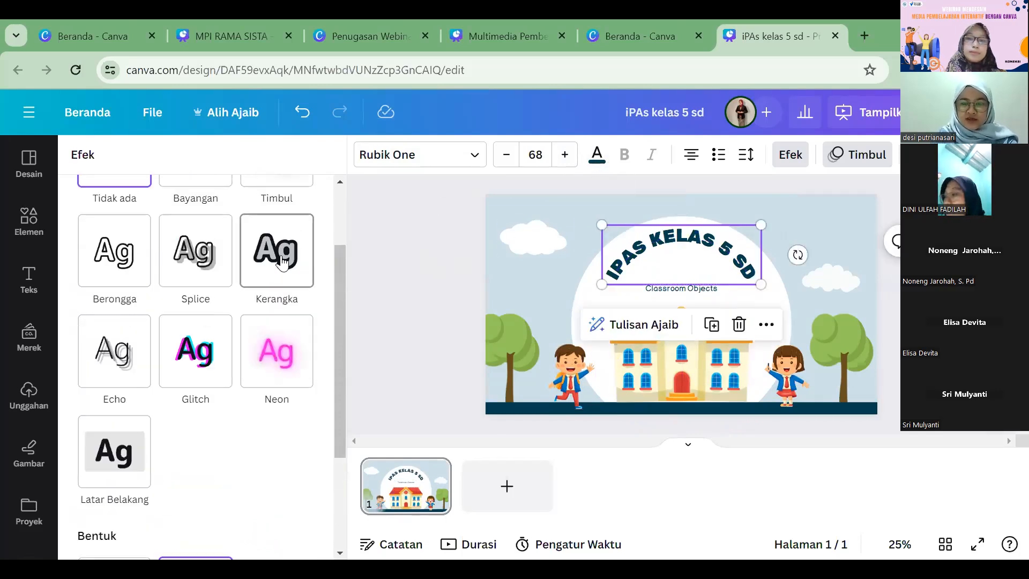
{"action": "left_click", "coordinate": [282, 263]}
{"action": "left_click", "coordinate": [298, 379]}
{"action": "scroll", "coordinate": [208, 352], "scroll_direction": "down", "scroll_amount": 1}
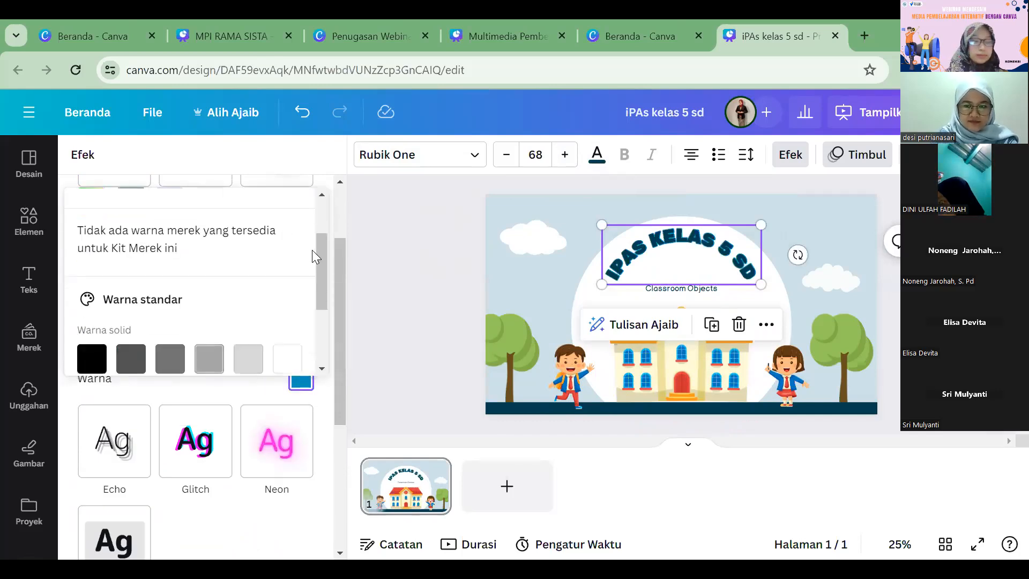
{"action": "scroll", "coordinate": [188, 316], "scroll_direction": "down", "scroll_amount": 1}
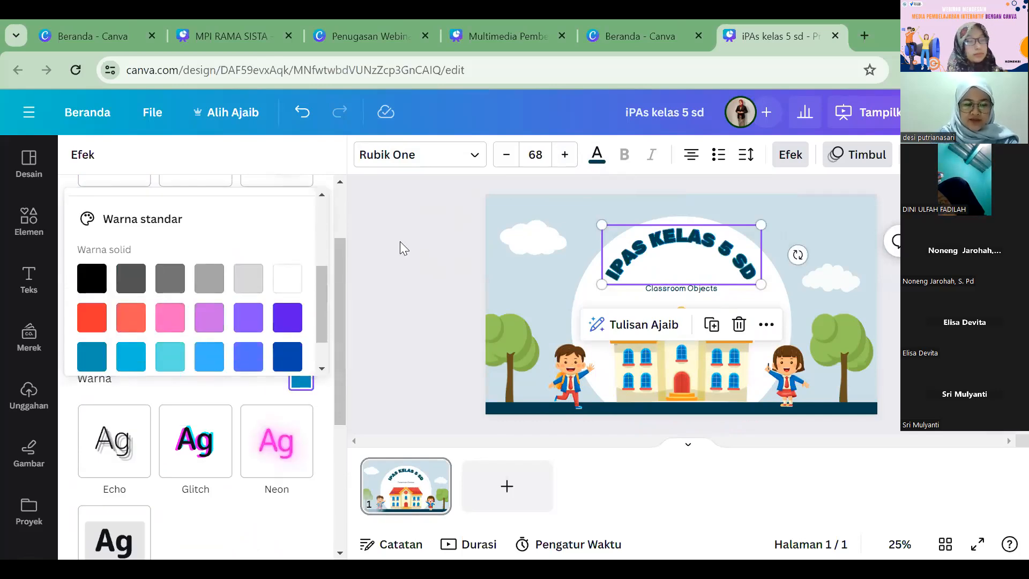
Step: Try light blue #cde2e8 and white #ffffff on the arched title's text, then settle on black
{"action": "left_click", "coordinate": [596, 155]}
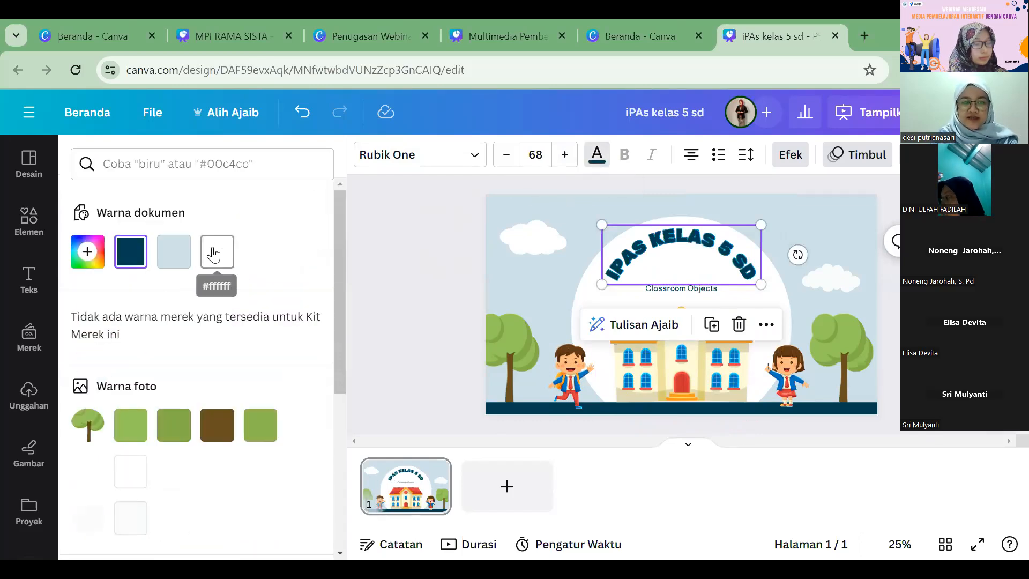
{"action": "left_click", "coordinate": [173, 252]}
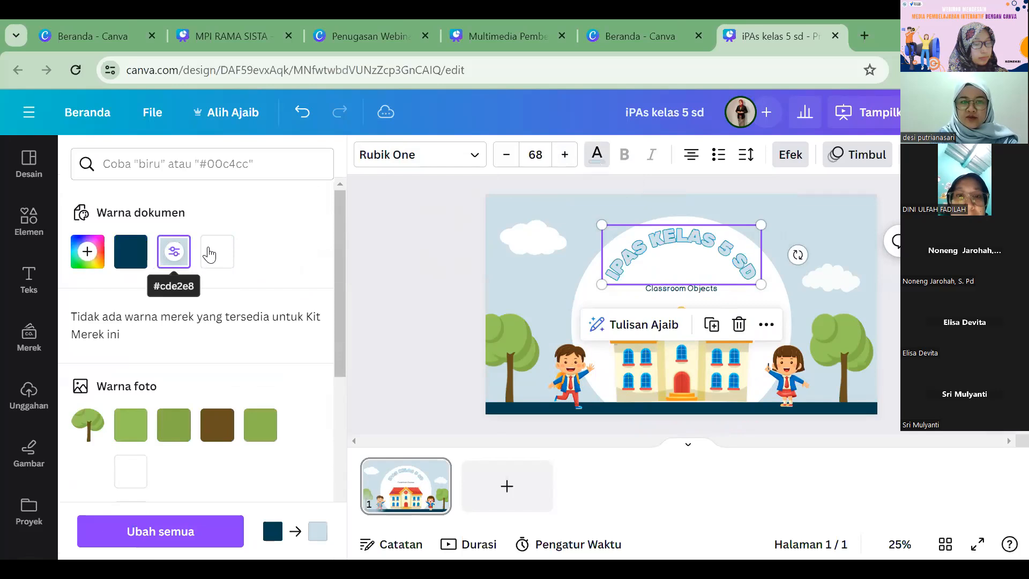
{"action": "left_click", "coordinate": [209, 253]}
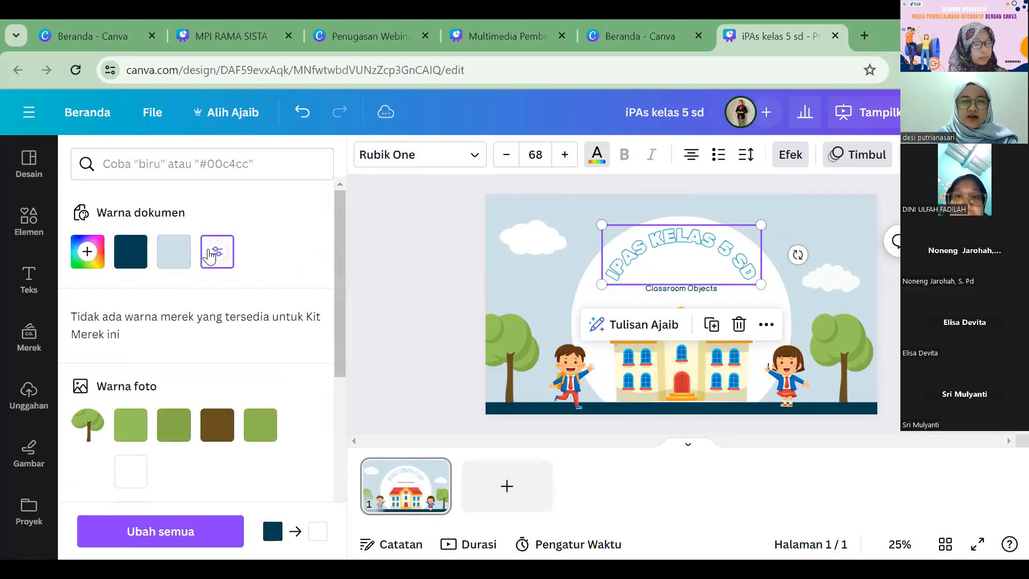
{"action": "scroll", "coordinate": [107, 298], "scroll_direction": "down", "scroll_amount": 5}
{"action": "left_click", "coordinate": [100, 295]}
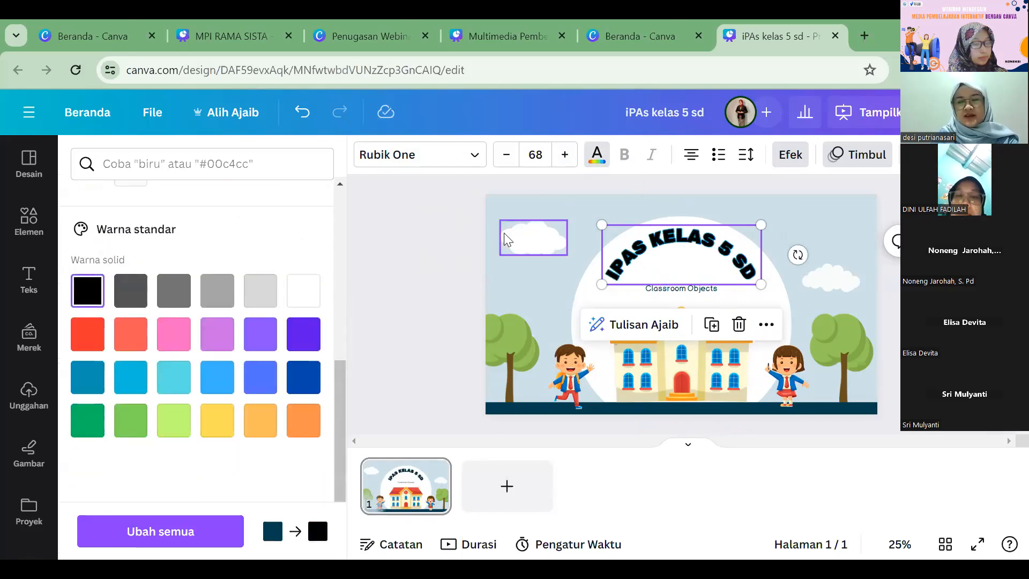
{"action": "left_click", "coordinate": [465, 224]}
{"action": "left_click", "coordinate": [721, 257]}
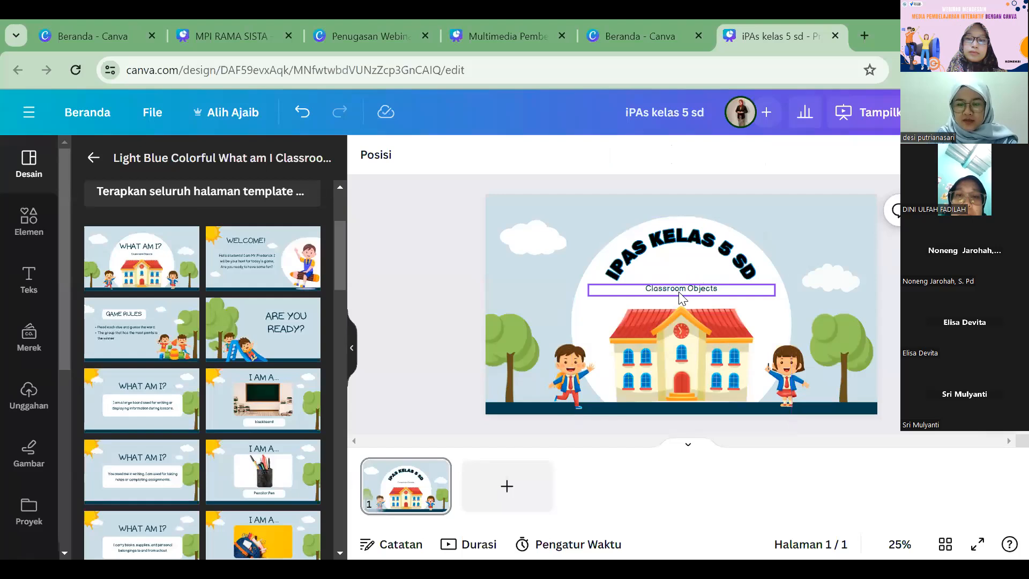
Step: Replace the subtitle "Classroom Objects" with "INDONESIAKU KAYA HAYATINYA"
{"action": "double_click", "coordinate": [677, 289]}
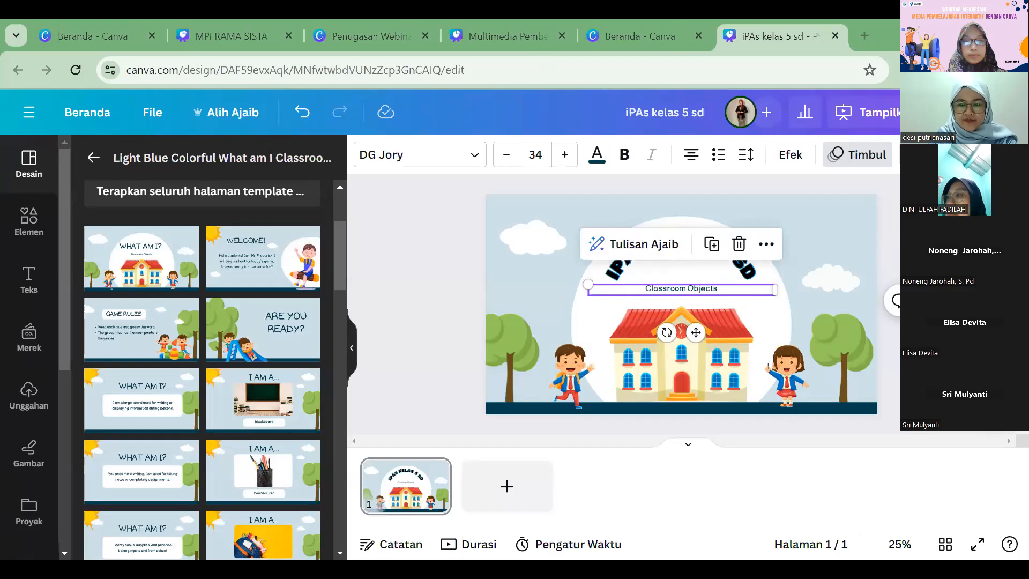
{"action": "double_click", "coordinate": [698, 293]}
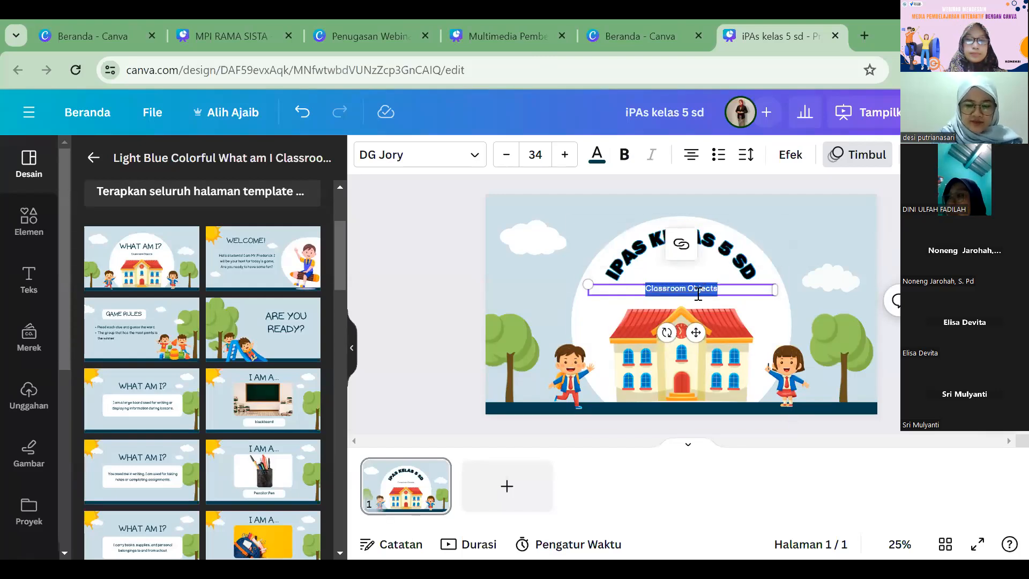
{"action": "type", "text": "INDONESIAKU KAYA HATATINYA"}
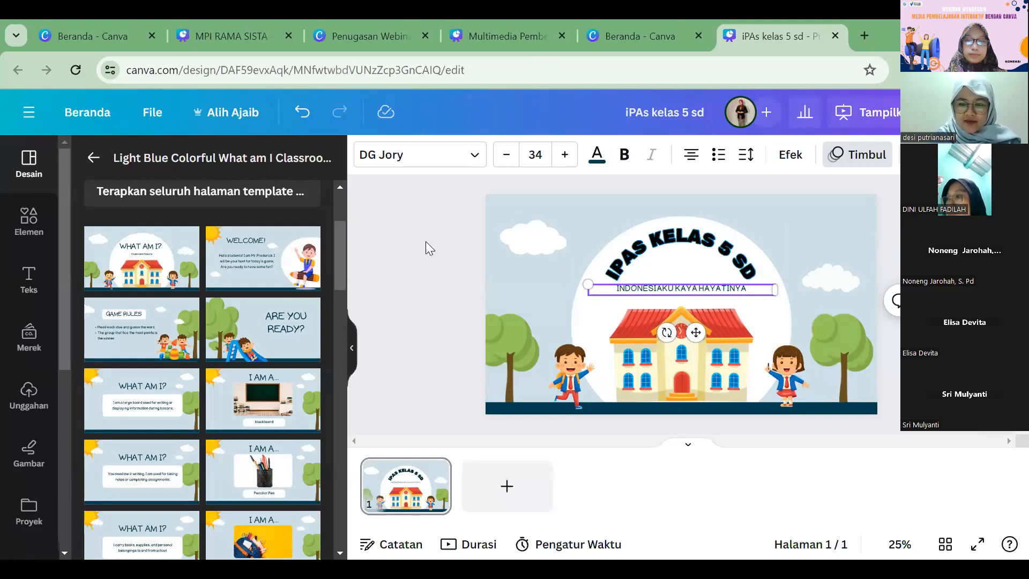
{"action": "key", "text": "Escape"}
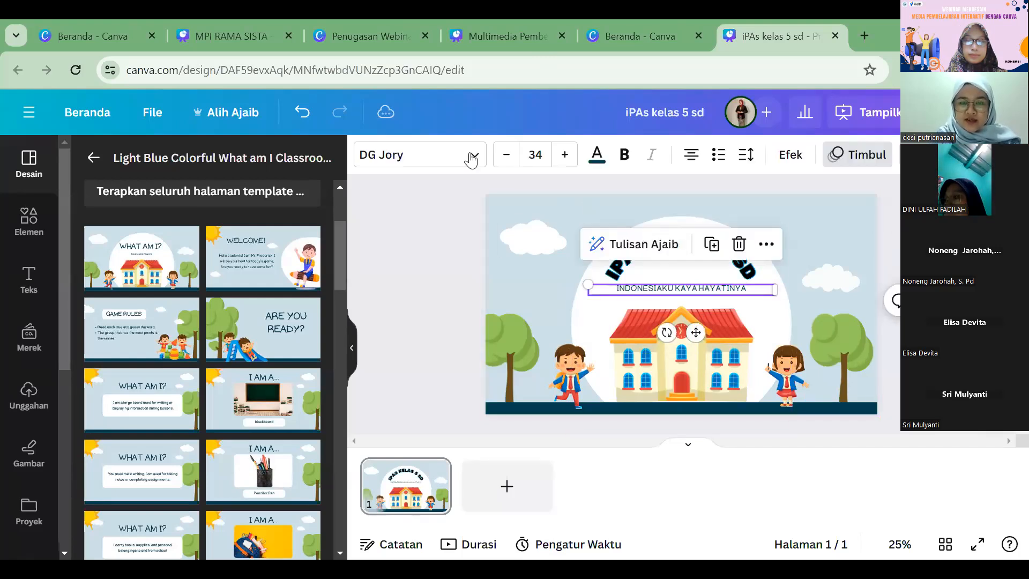
Step: Change the subtitle's font to Rubik One
{"action": "left_click", "coordinate": [470, 156]}
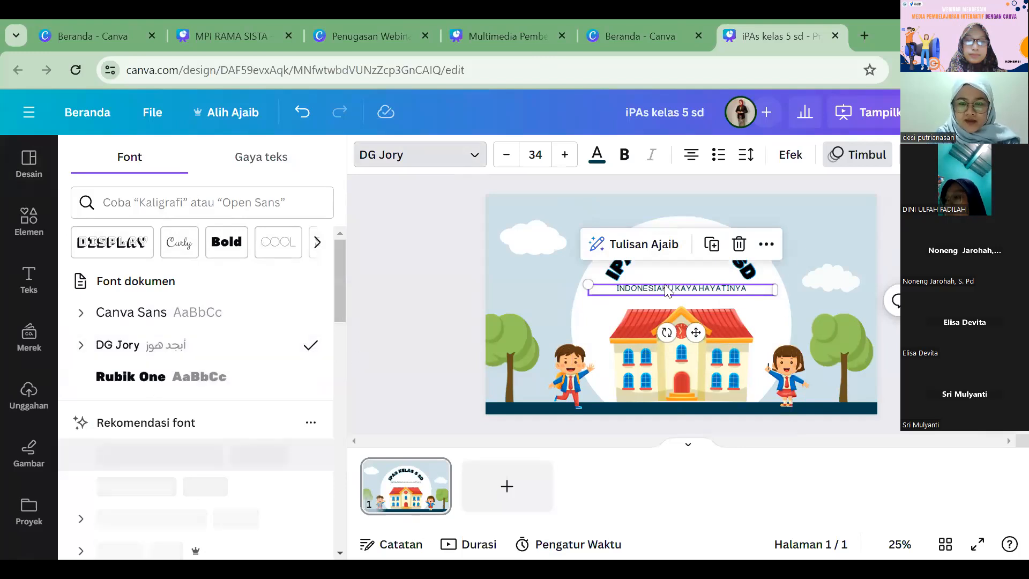
{"action": "left_click", "coordinate": [131, 376]}
{"action": "left_click", "coordinate": [431, 285]}
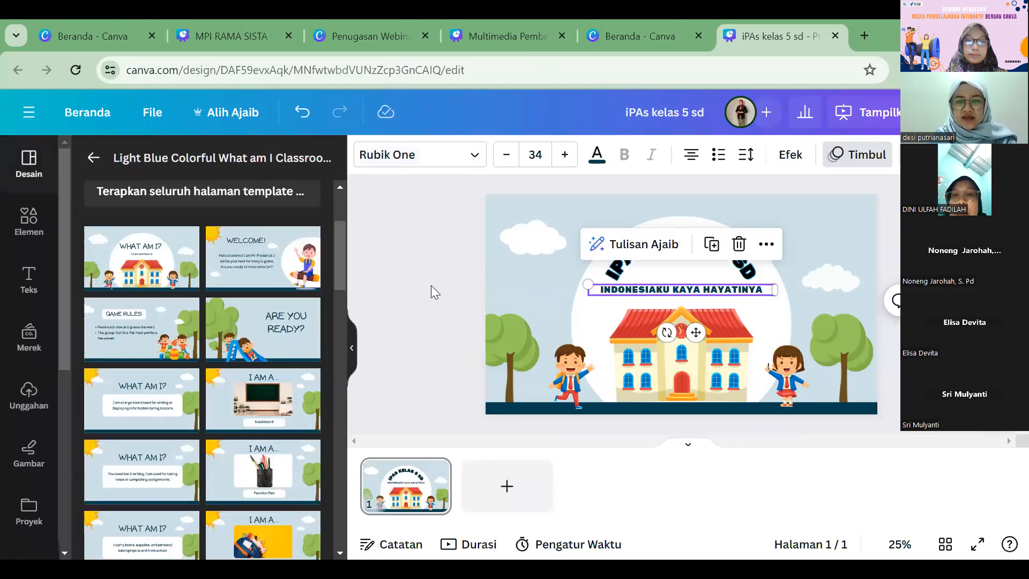
Step: Delete the school building from the cover and enlarge the boy and girl illustrations
{"action": "left_click", "coordinate": [720, 362]}
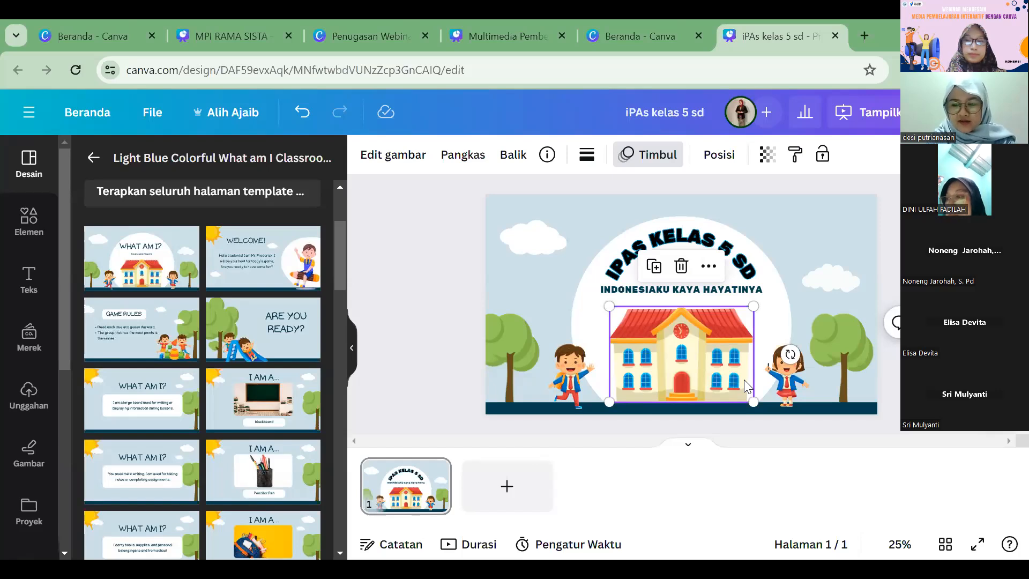
{"action": "key", "text": "Delete"}
{"action": "left_click", "coordinate": [560, 383]}
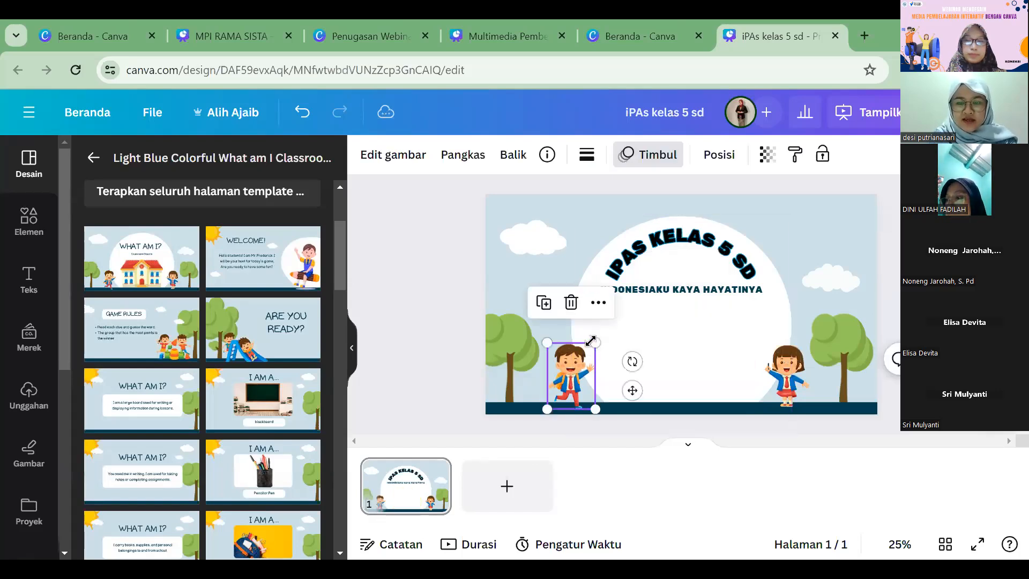
{"action": "left_click_drag", "start_coordinate": [595, 341], "coordinate": [616, 314]}
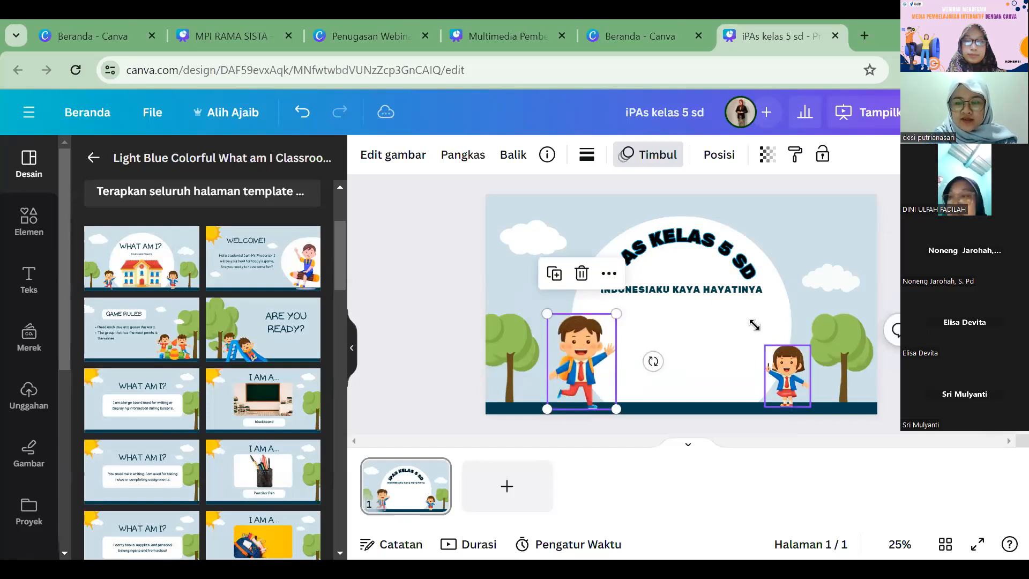
{"action": "left_click", "coordinate": [775, 356]}
{"action": "left_click_drag", "start_coordinate": [764, 345], "coordinate": [741, 313]}
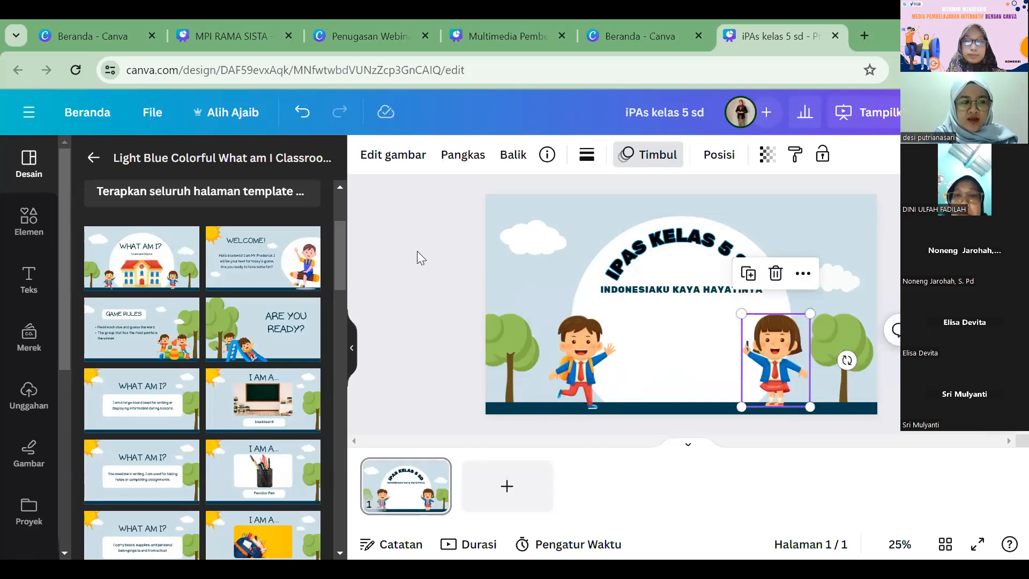
{"action": "left_click", "coordinate": [417, 252]}
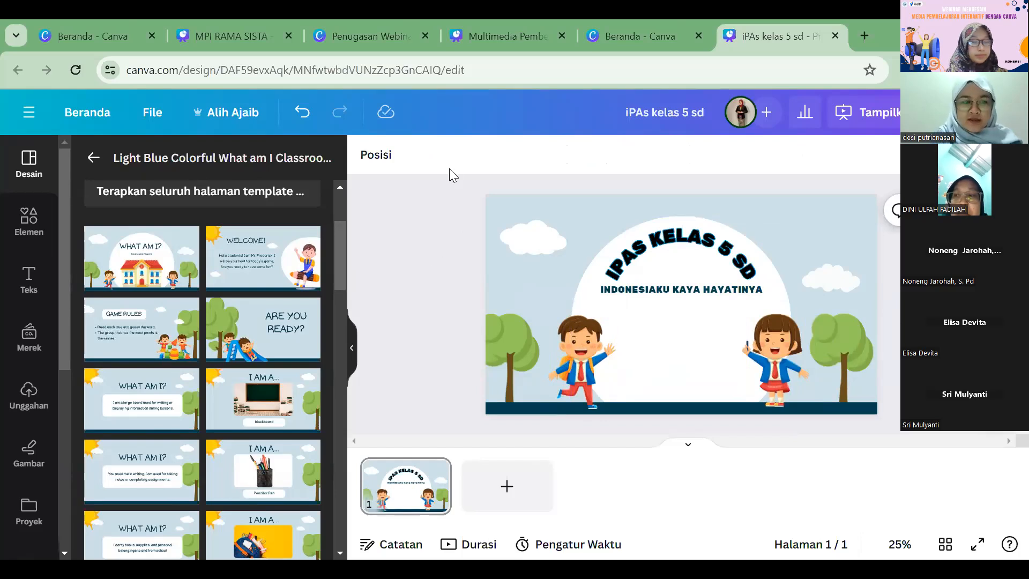
Step: Search the elements for START and place the green wooden START signpost between the two children, below the subtitle
{"action": "left_click", "coordinate": [26, 224]}
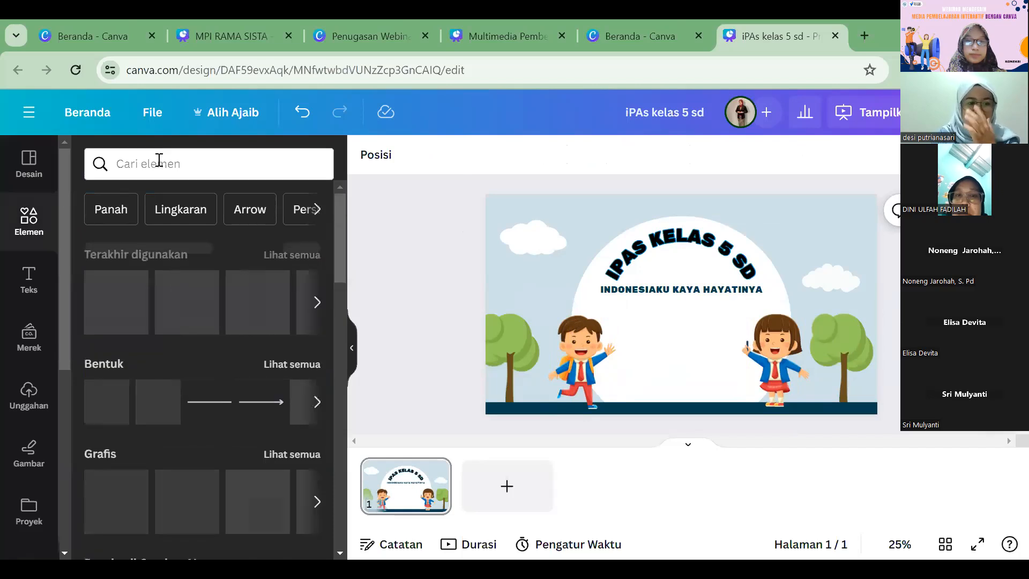
{"action": "left_click", "coordinate": [177, 166]}
{"action": "type", "text": "START"}
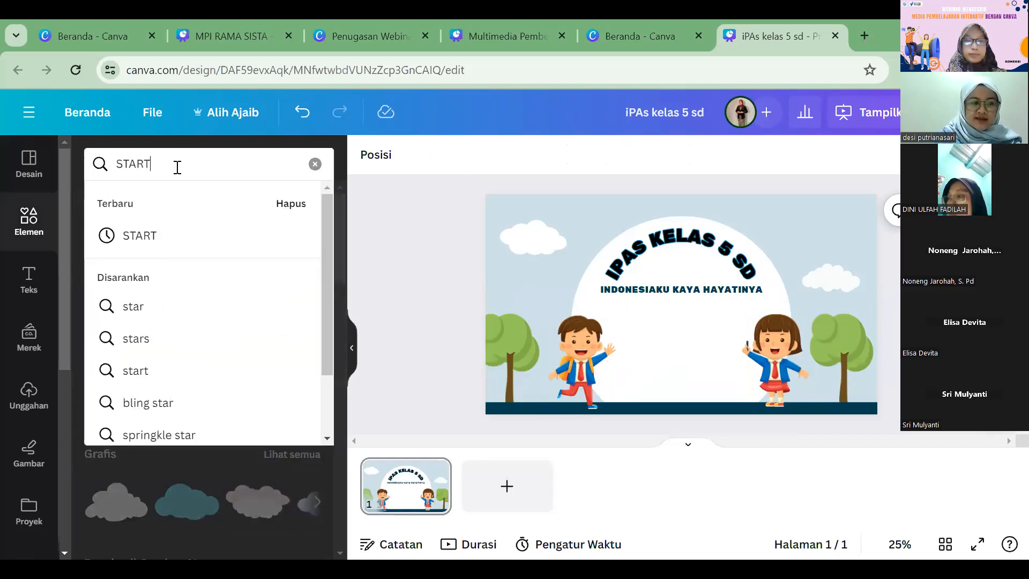
{"action": "key", "text": "Return"}
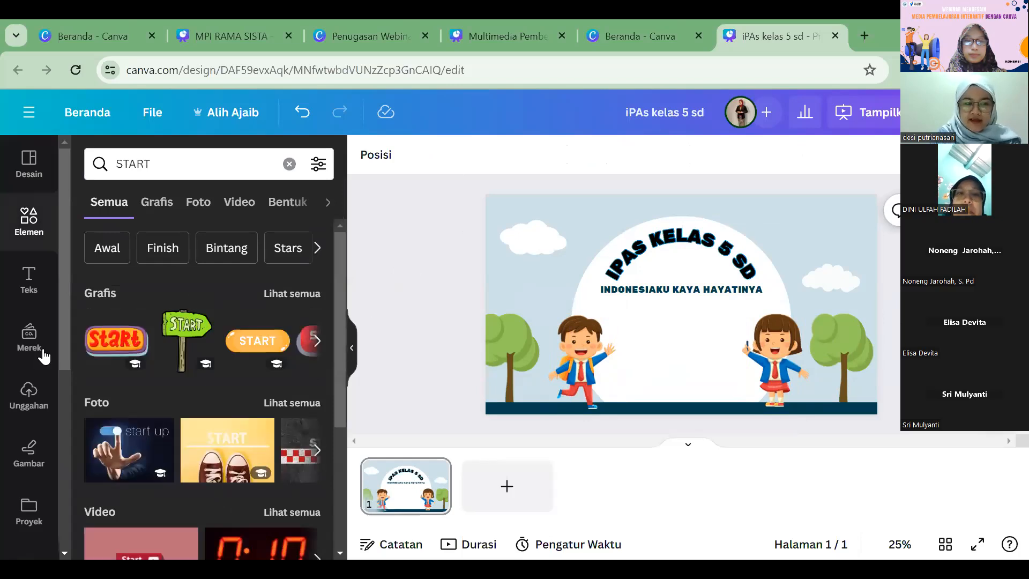
{"action": "left_click", "coordinate": [187, 335]}
{"action": "left_click_drag", "start_coordinate": [681, 328], "coordinate": [689, 407]}
{"action": "left_click_drag", "start_coordinate": [637, 315], "coordinate": [640, 311]}
{"action": "left_click_drag", "start_coordinate": [689, 349], "coordinate": [691, 346]}
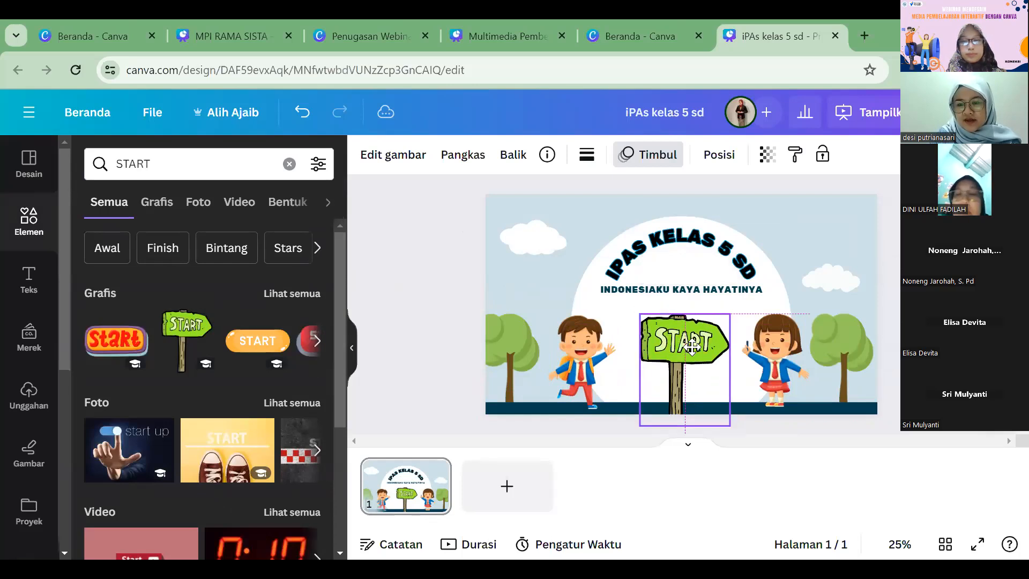
{"action": "left_click", "coordinate": [427, 294]}
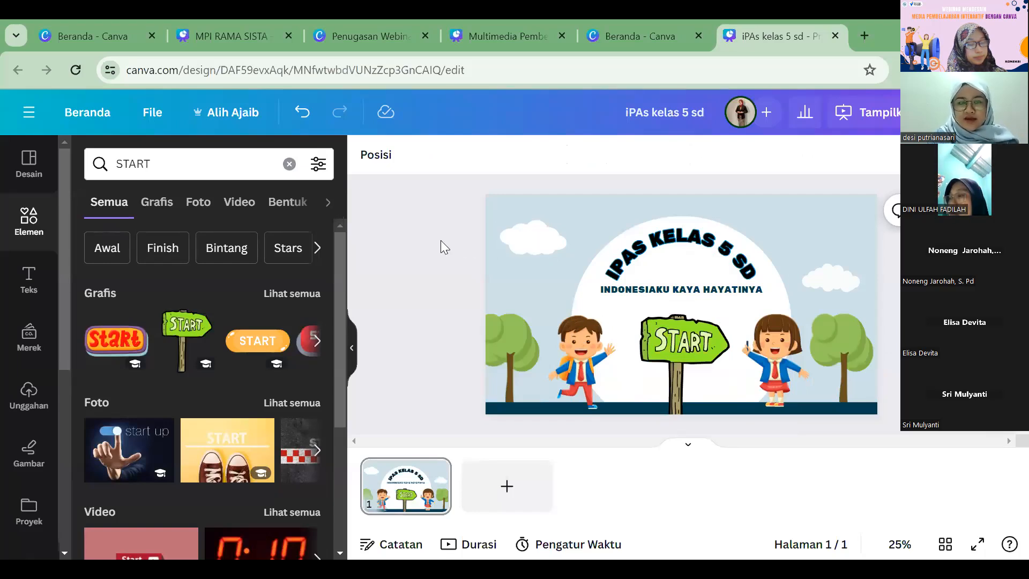
Step: Search the elements for "ANIMASI AWAN" and show all the graphics results
{"action": "left_click", "coordinate": [159, 166]}
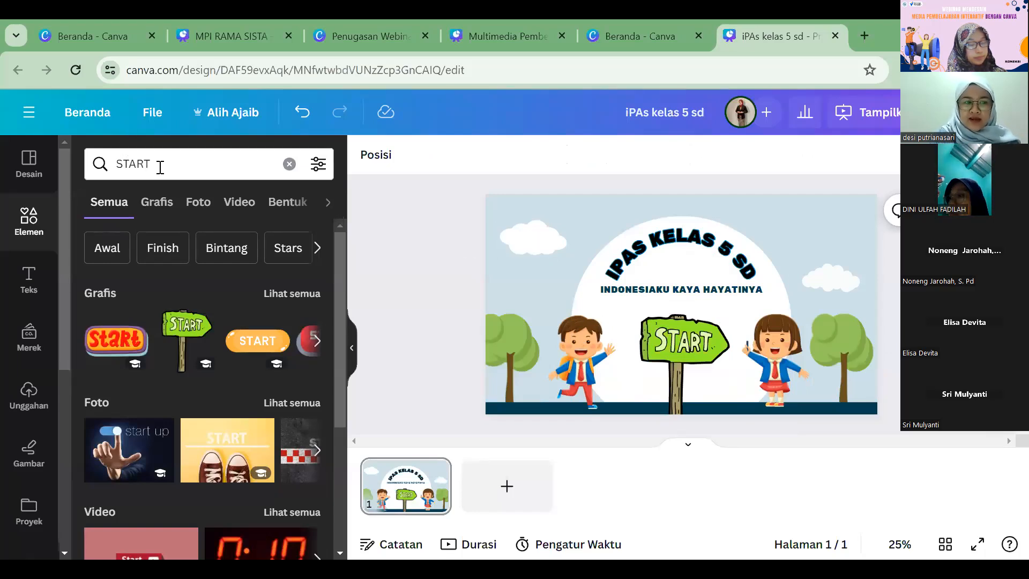
{"action": "left_click", "coordinate": [124, 170], "text": "shift"}
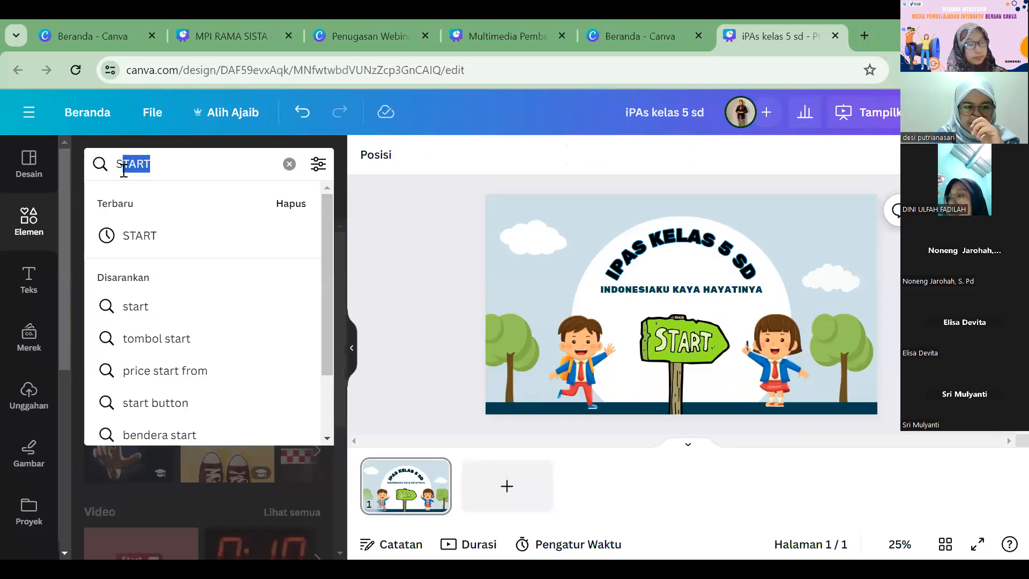
{"action": "type", "text": "ANIMA"}
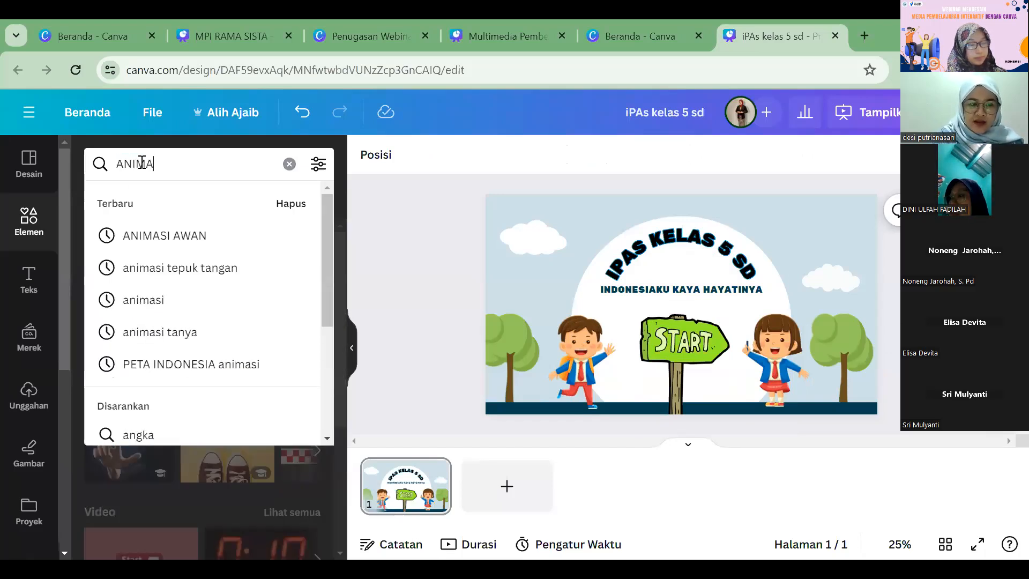
{"action": "type", "text": "SI AWAN"}
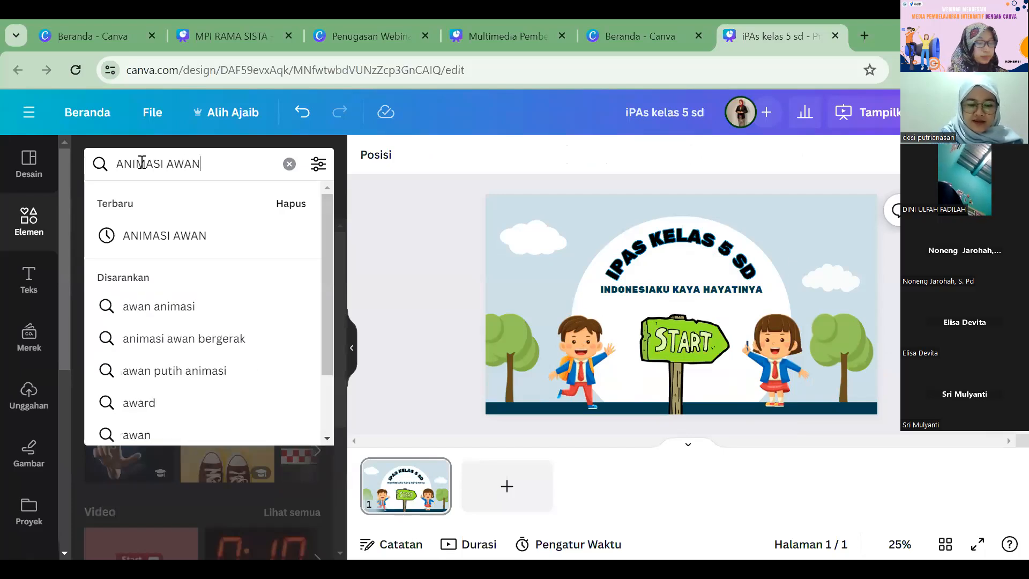
{"action": "key", "text": "Return"}
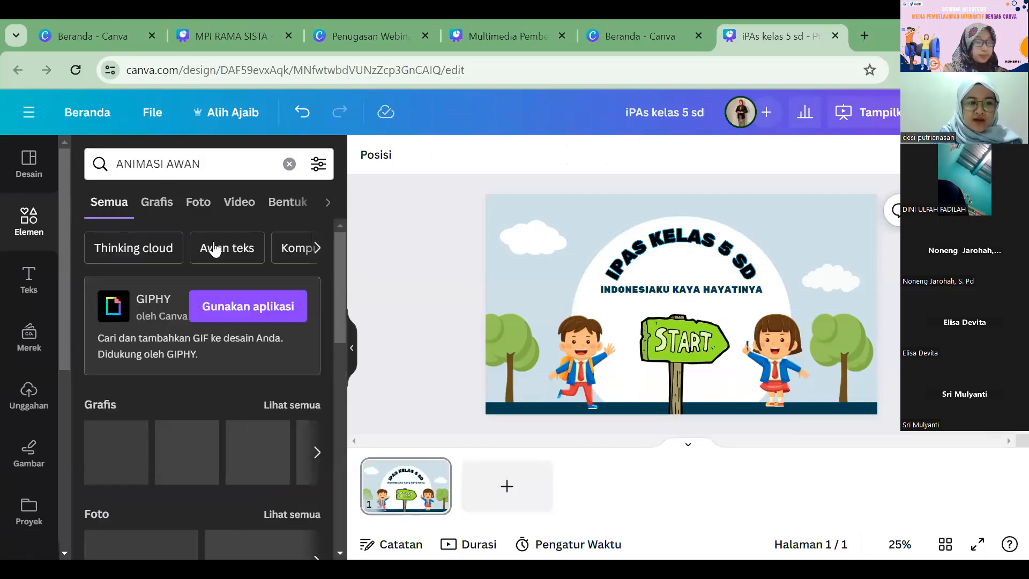
{"action": "scroll", "coordinate": [257, 320], "scroll_direction": "down", "scroll_amount": 2}
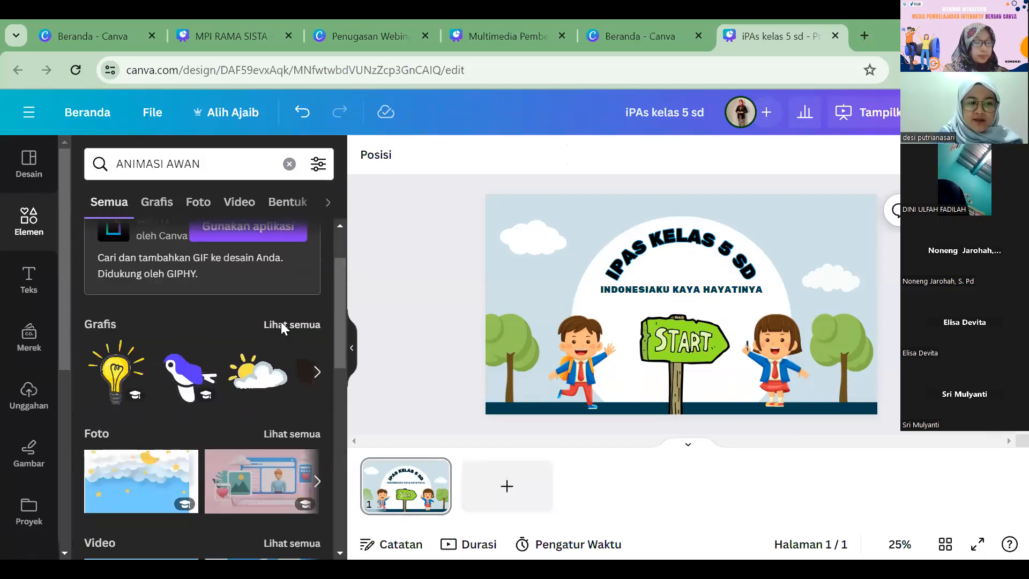
{"action": "left_click", "coordinate": [281, 323]}
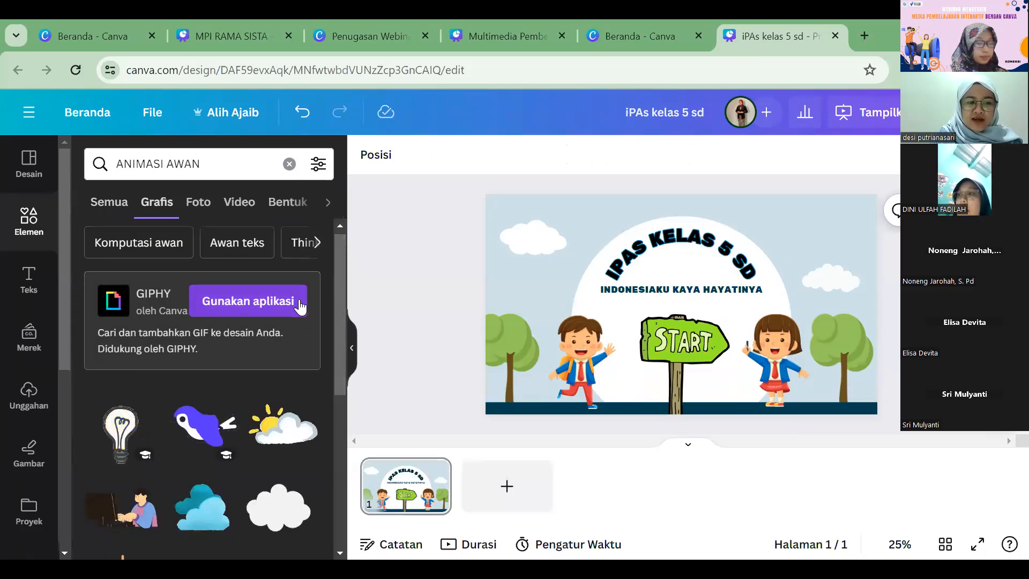
Step: Add the blue double-cloud graphic, shrunk to a small size, in the sky above the white cloud near the girl's side
{"action": "scroll", "coordinate": [279, 354], "scroll_direction": "down", "scroll_amount": 2}
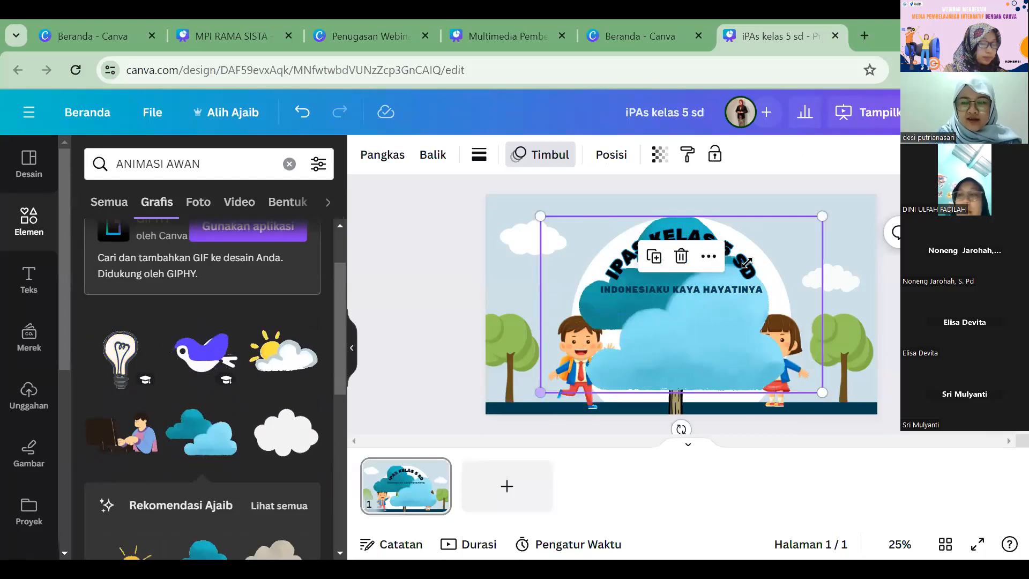
{"action": "left_click_drag", "start_coordinate": [540, 392], "coordinate": [820, 229]}
{"action": "left_click", "coordinate": [830, 277]}
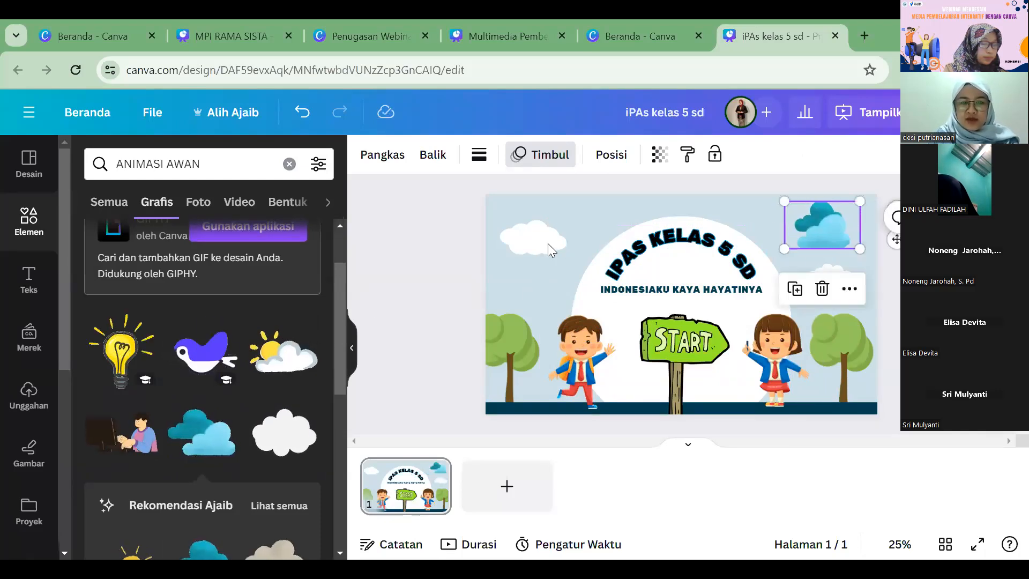
Step: Replace the white cloud on the boy's side of the cover with a small sun-and-cloud graphic
{"action": "left_click", "coordinate": [533, 237]}
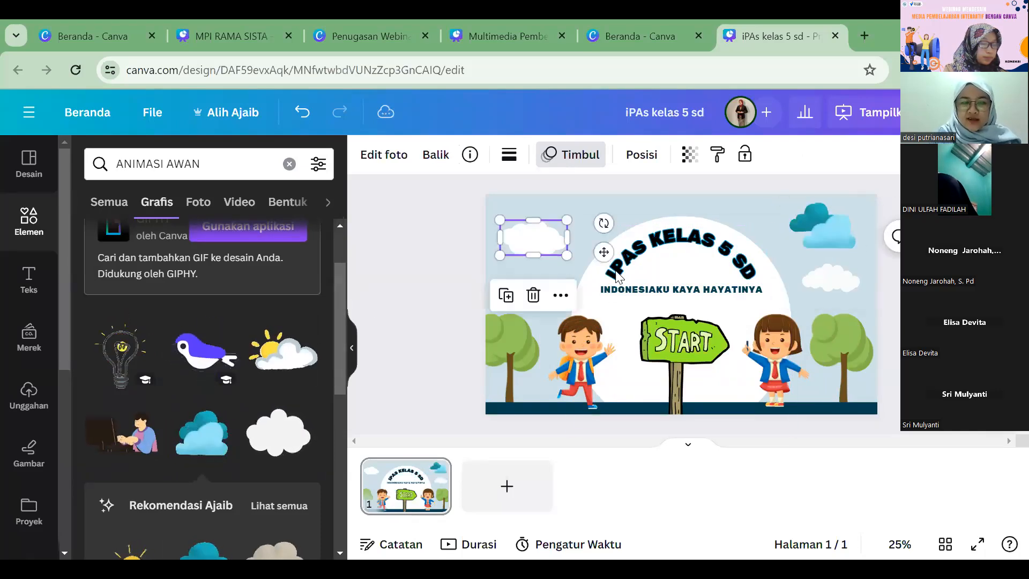
{"action": "left_click", "coordinate": [798, 390]}
{"action": "left_click", "coordinate": [627, 310]}
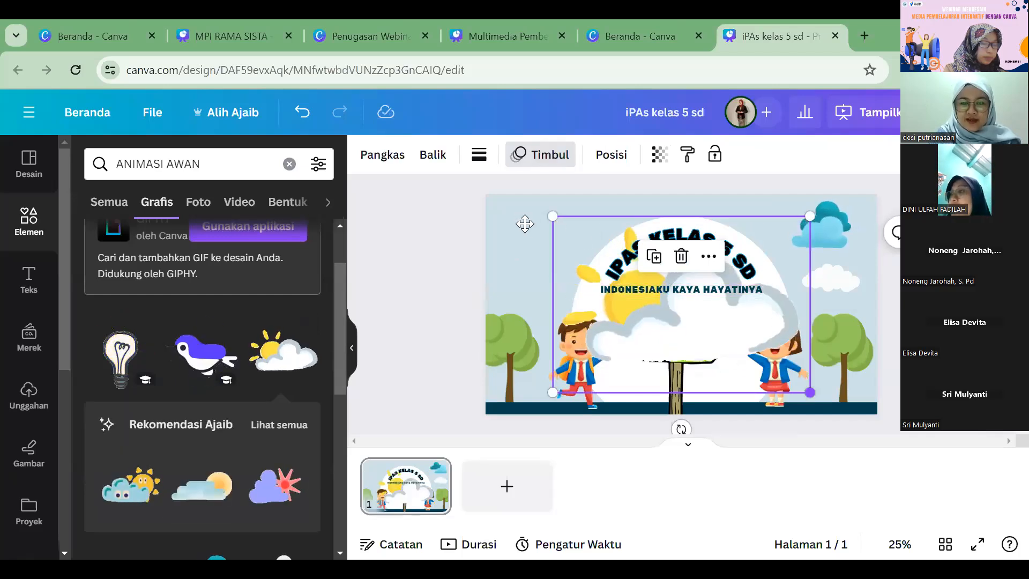
{"action": "left_click_drag", "start_coordinate": [809, 393], "coordinate": [534, 230]}
Step: Add the purple flying bird graphic, shrunk to a small size, above the tree on the boy's side
{"action": "left_click", "coordinate": [205, 350]}
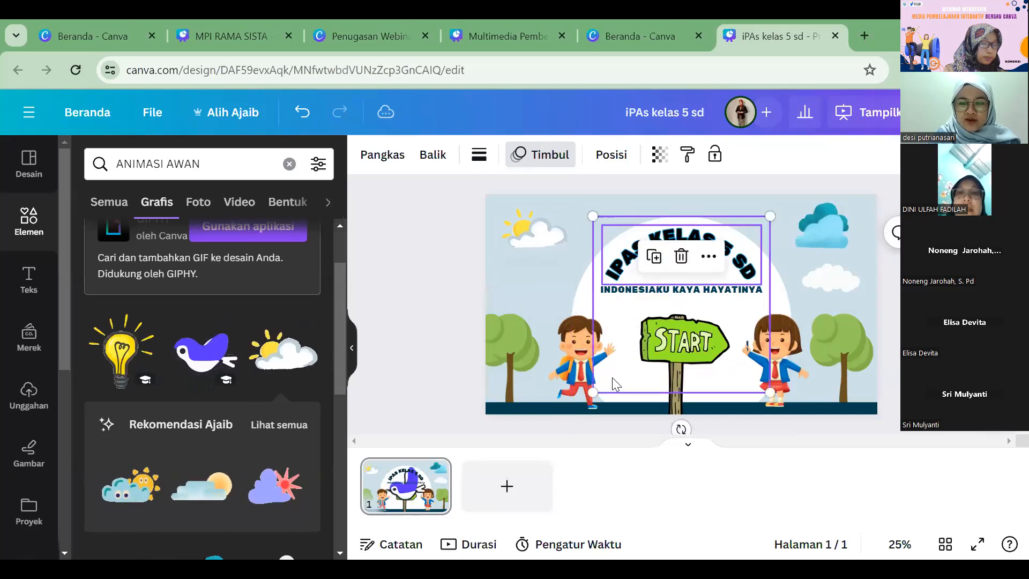
{"action": "left_click_drag", "start_coordinate": [769, 215], "coordinate": [628, 357]}
{"action": "left_click_drag", "start_coordinate": [525, 296], "coordinate": [526, 296]}
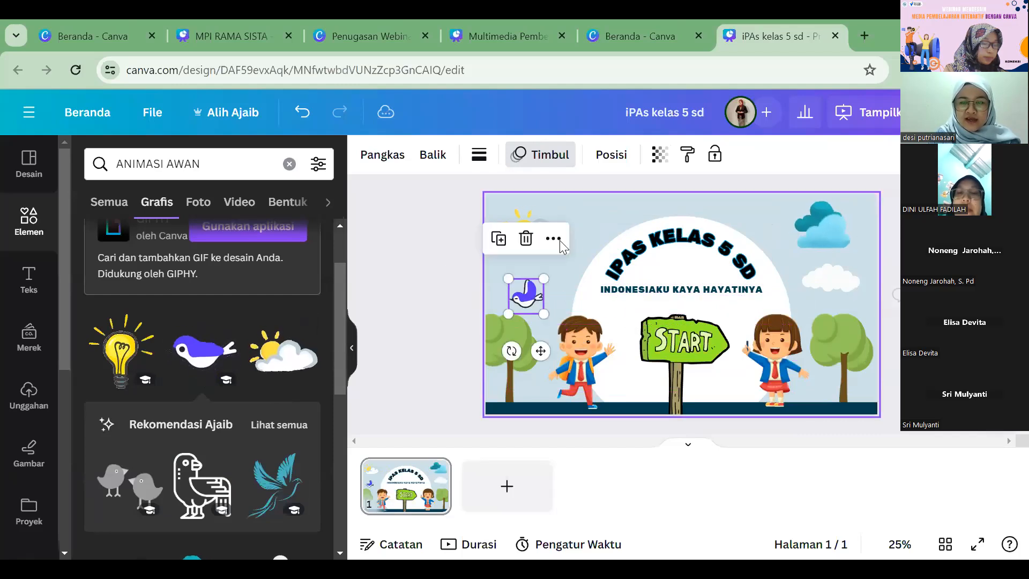
{"action": "left_click", "coordinate": [562, 252]}
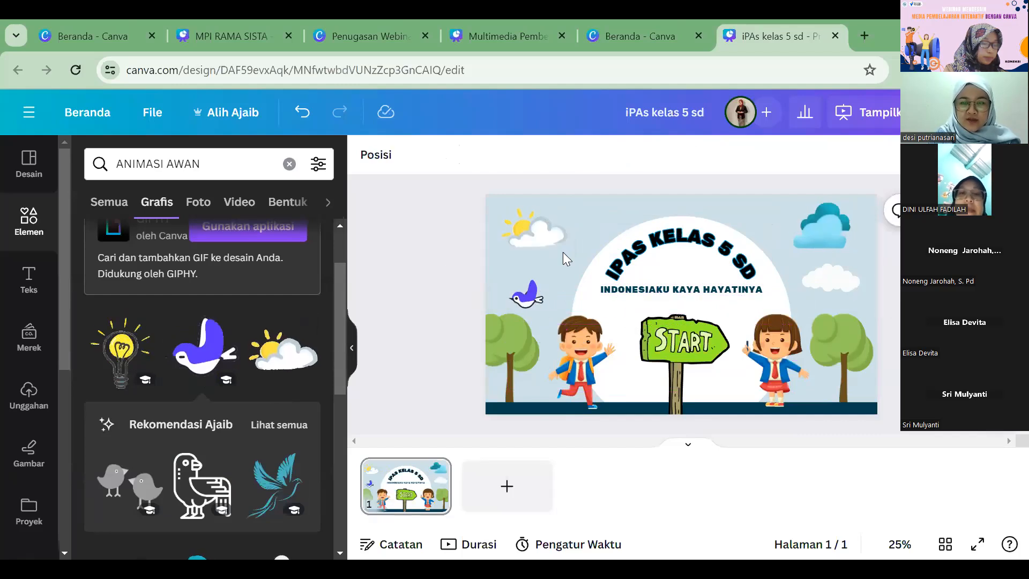
Step: Slightly enlarge the sun-and-cloud graphic, reposition it in the cover's corner, and collapse the element results
{"action": "left_click", "coordinate": [540, 234]}
{"action": "left_click_drag", "start_coordinate": [570, 253], "coordinate": [581, 262]}
{"action": "left_click_drag", "start_coordinate": [536, 236], "coordinate": [533, 232]}
{"action": "left_click", "coordinate": [460, 244]}
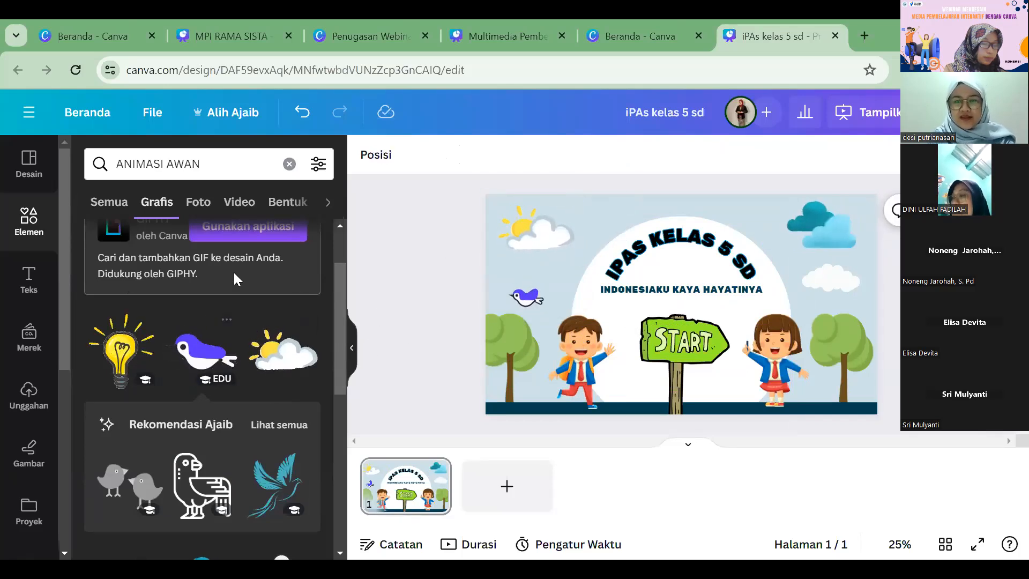
{"action": "left_click", "coordinate": [351, 348]}
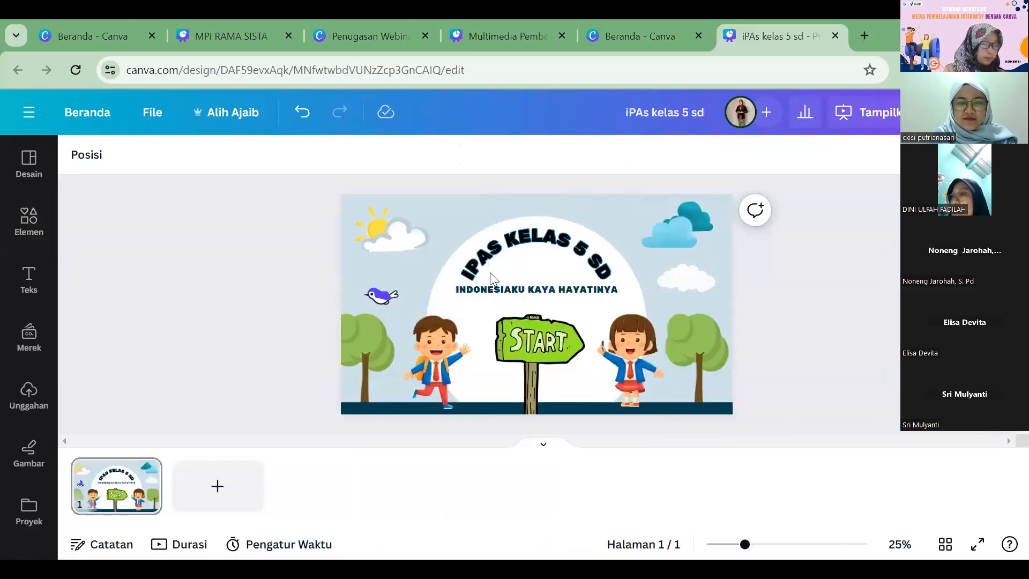
Step: Add a second page with the template's "ARE YOU READY?" layout and delete its illustration of children on the slide
{"action": "left_click", "coordinate": [215, 484]}
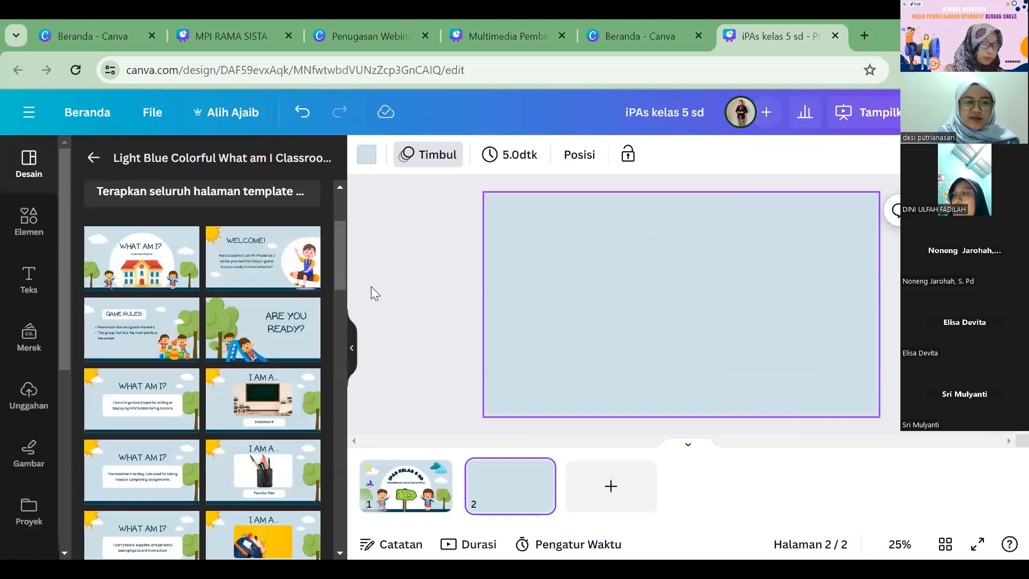
{"action": "left_click", "coordinate": [252, 329]}
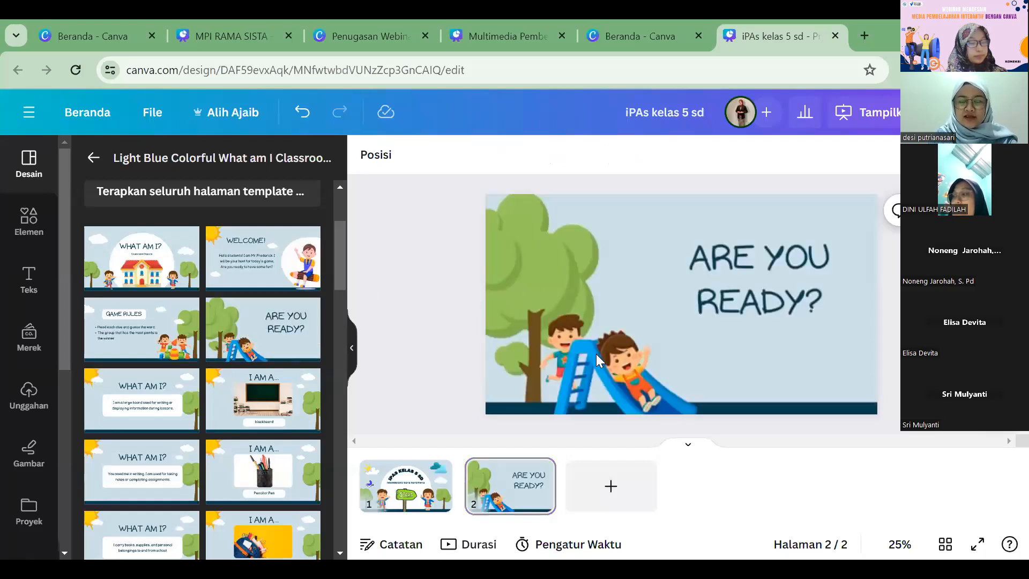
{"action": "left_click", "coordinate": [422, 355]}
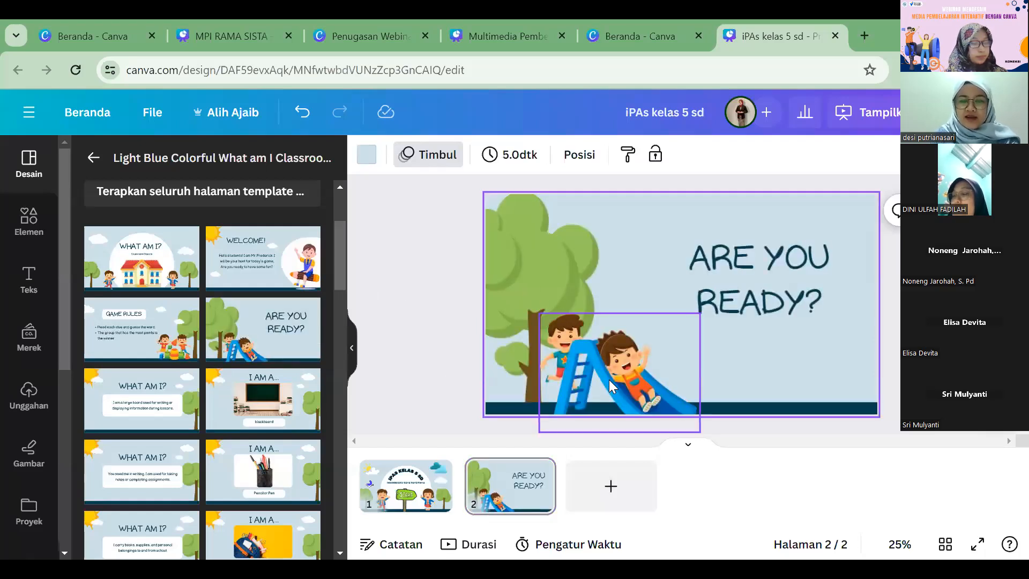
{"action": "left_click", "coordinate": [609, 379]}
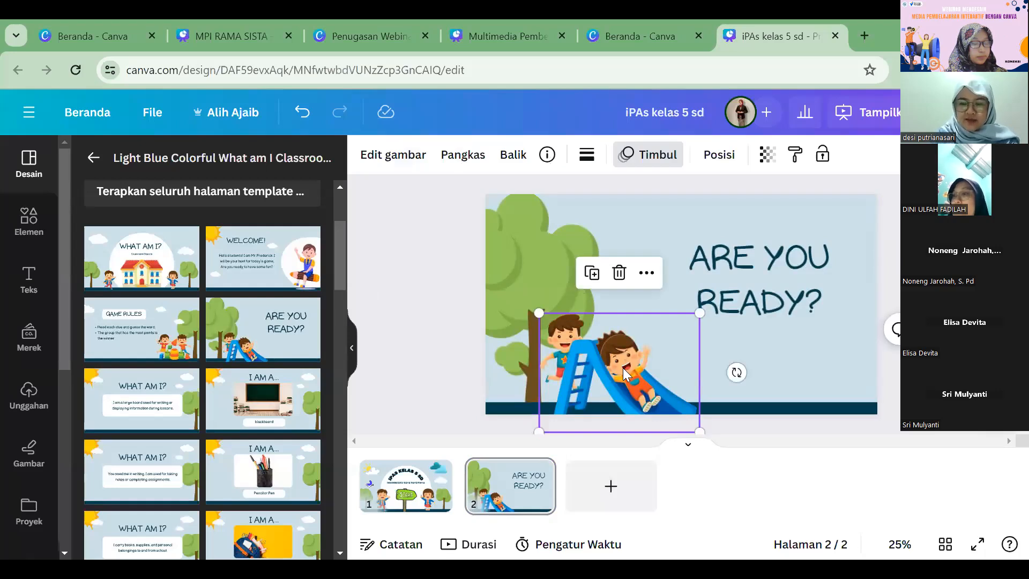
{"action": "key", "text": "Delete"}
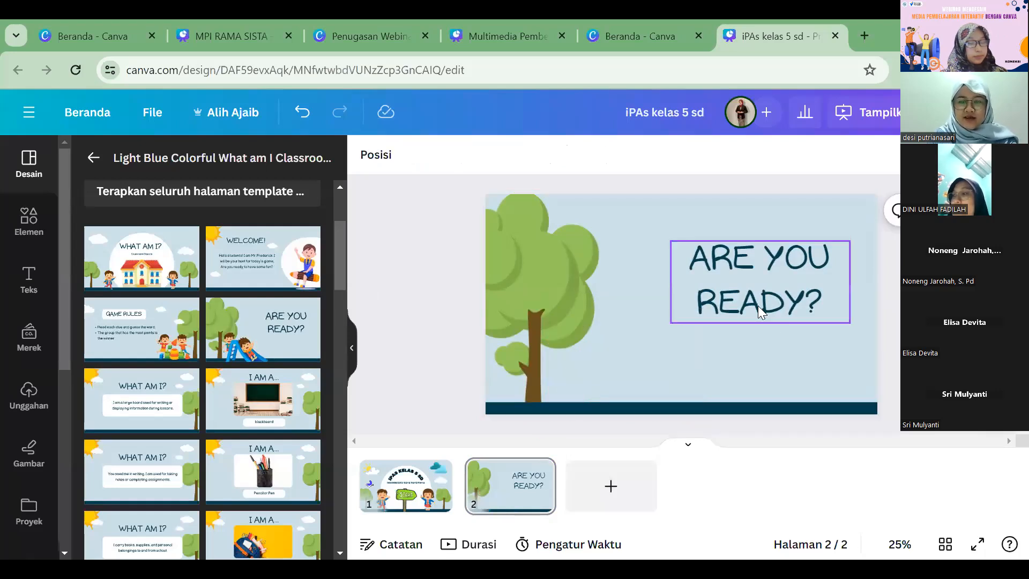
Step: Widen page 2's heading box, move it up beside the tree, and replace its text with "MENU"
{"action": "left_click", "coordinate": [742, 278]}
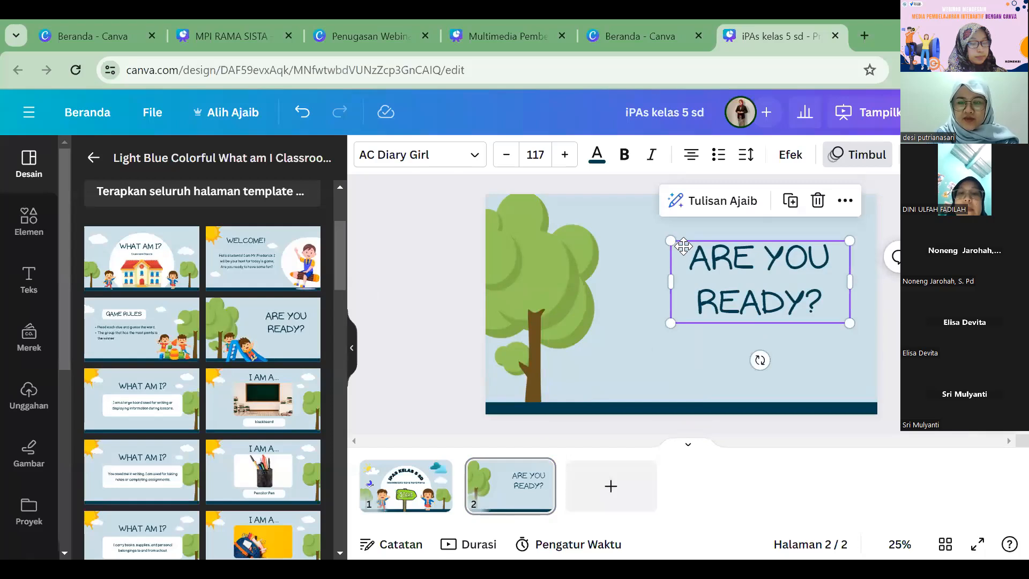
{"action": "left_click_drag", "start_coordinate": [683, 246], "coordinate": [683, 249]}
{"action": "left_click_drag", "start_coordinate": [776, 272], "coordinate": [859, 250]}
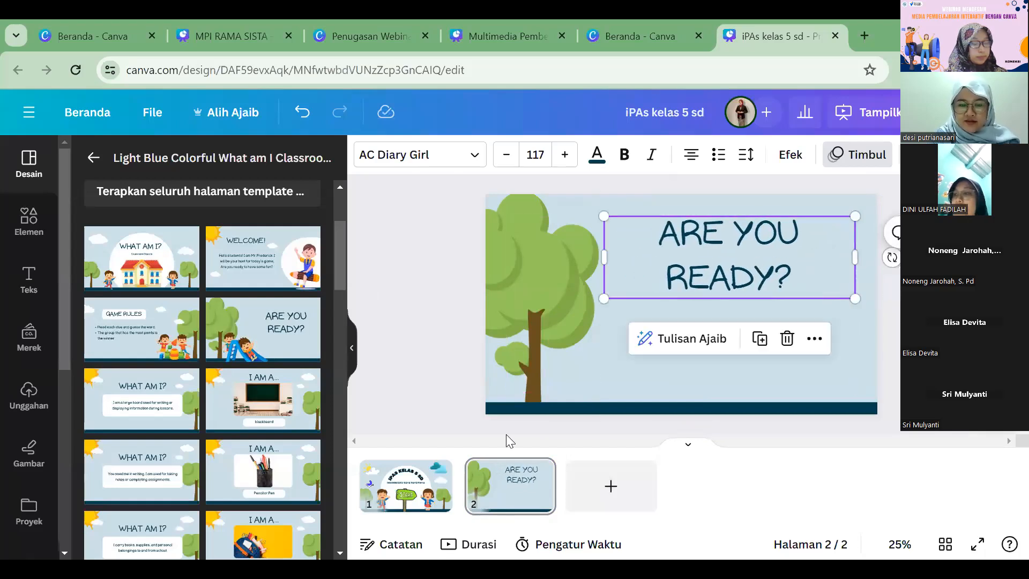
{"action": "double_click", "coordinate": [755, 264]}
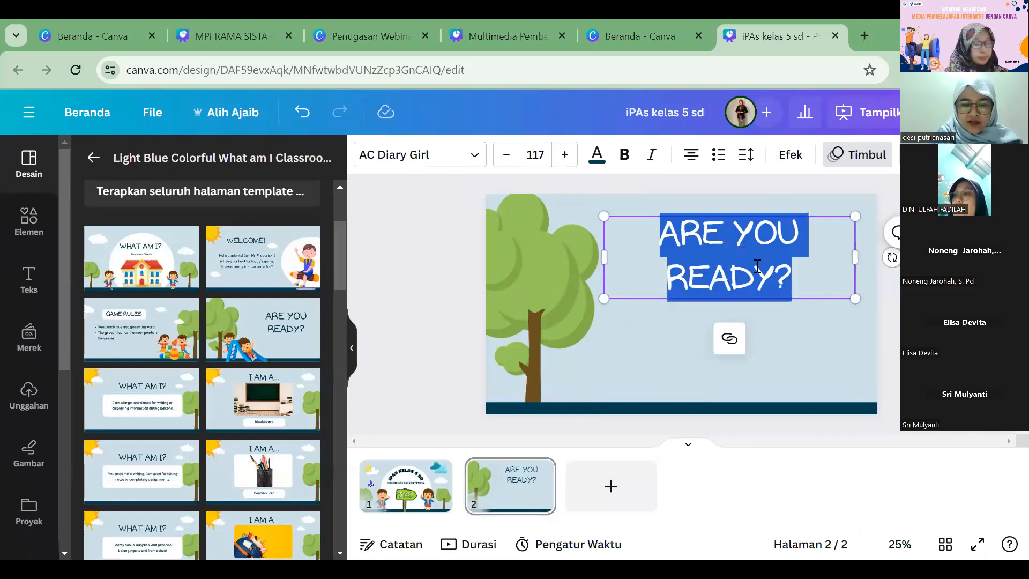
{"action": "type", "text": "MENU"}
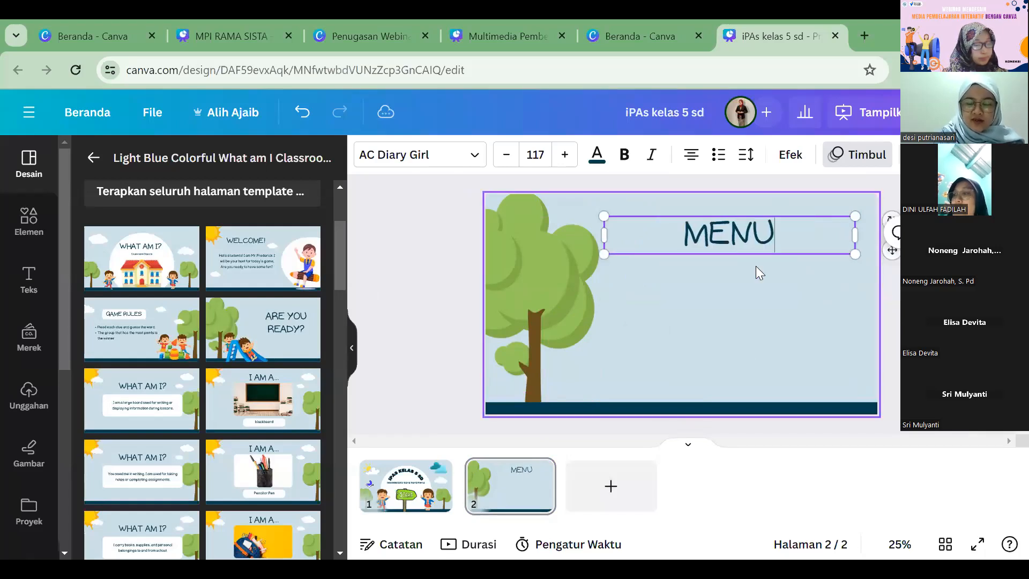
Step: Search the elements for "KAYU" and add the light wooden plank graphic to page 2
{"action": "left_click", "coordinate": [431, 225]}
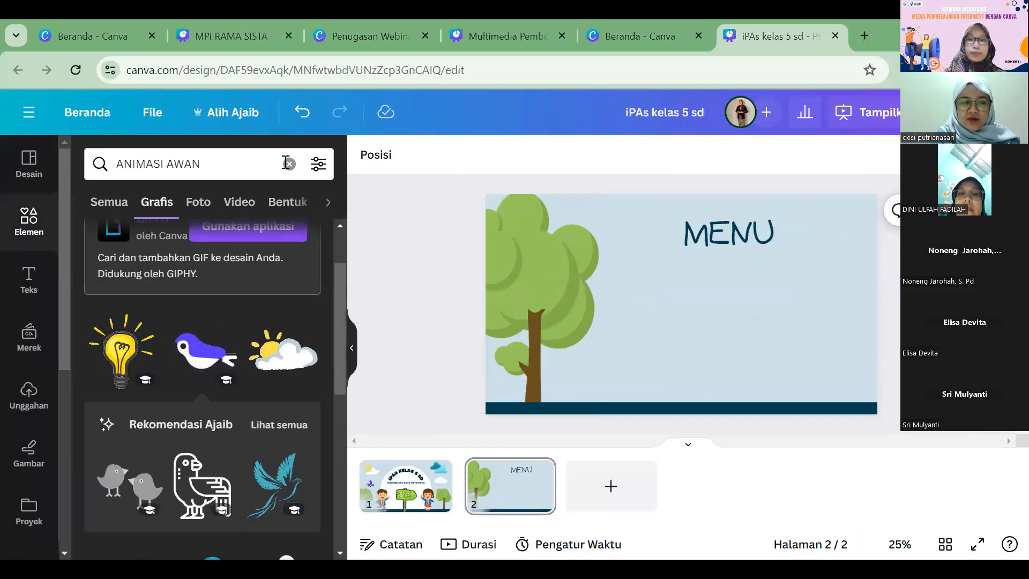
{"action": "left_click", "coordinate": [288, 163]}
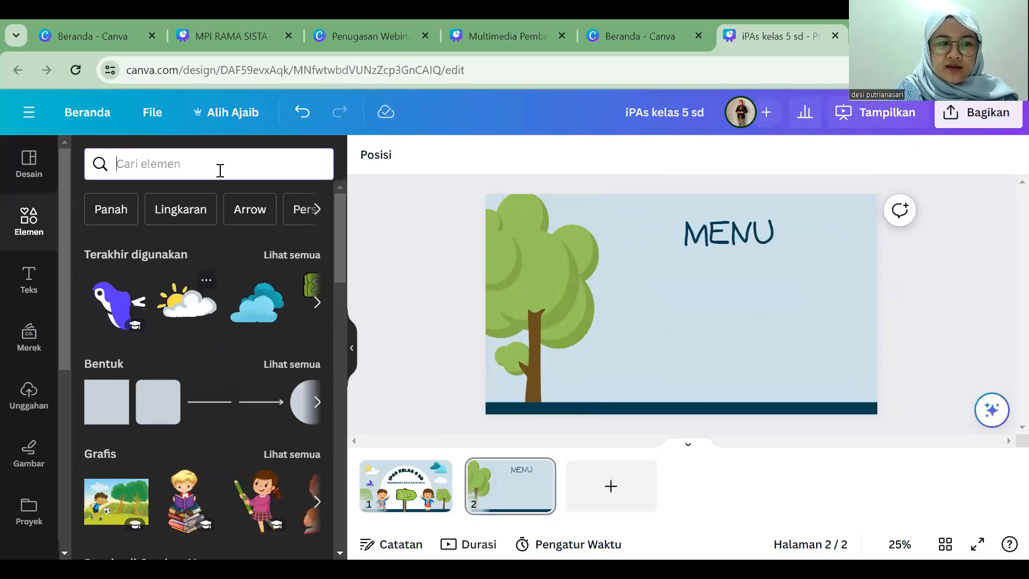
{"action": "type", "text": "KAYU"}
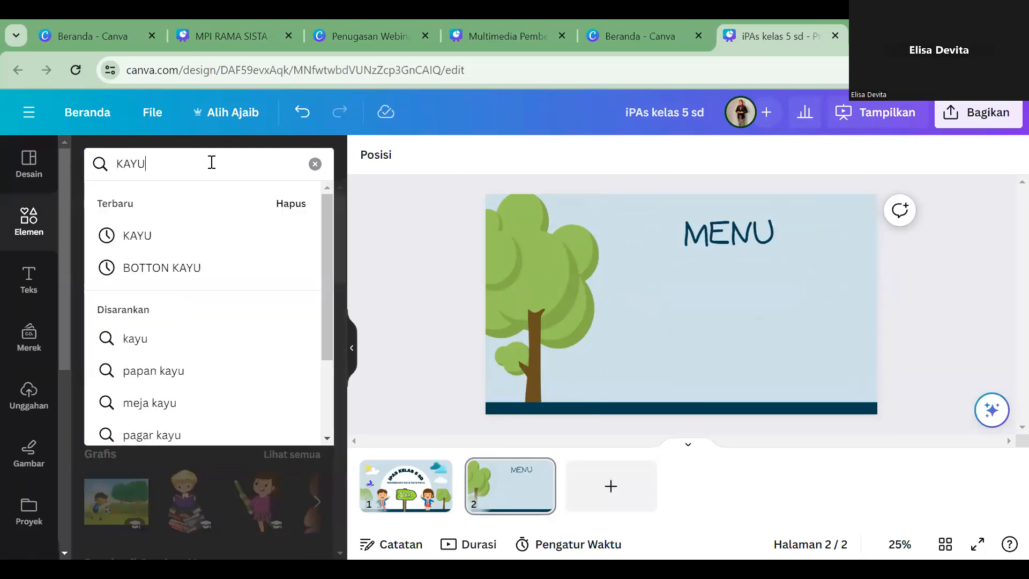
{"action": "left_click", "coordinate": [198, 235]}
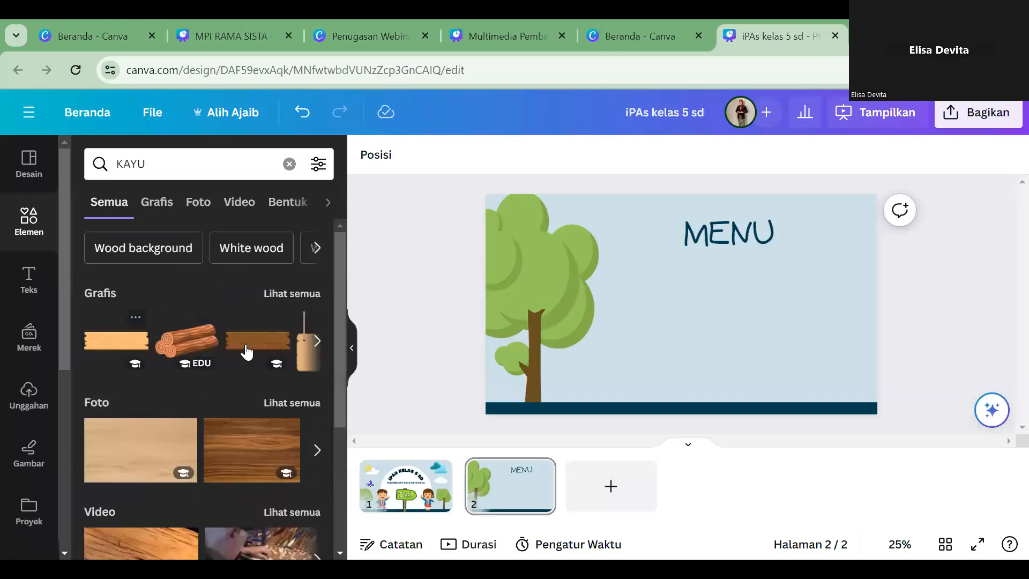
{"action": "left_click", "coordinate": [144, 347]}
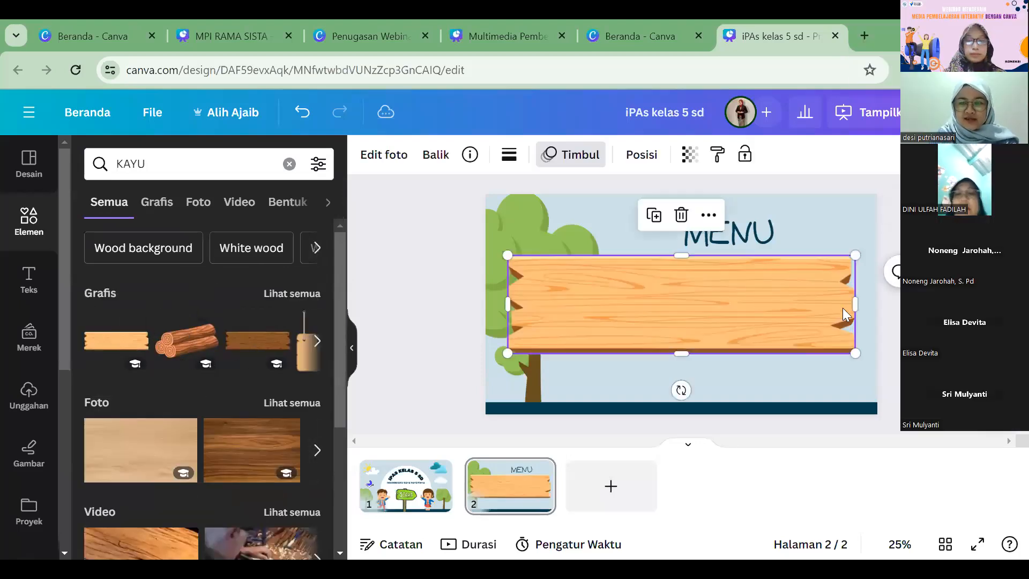
Step: Shrink the wooden plank to menu-button size and place it beside the tree, below the MENU heading
{"action": "left_click_drag", "start_coordinate": [855, 255], "coordinate": [725, 283]}
{"action": "left_click_drag", "start_coordinate": [764, 311], "coordinate": [718, 283]}
{"action": "left_click", "coordinate": [436, 244]}
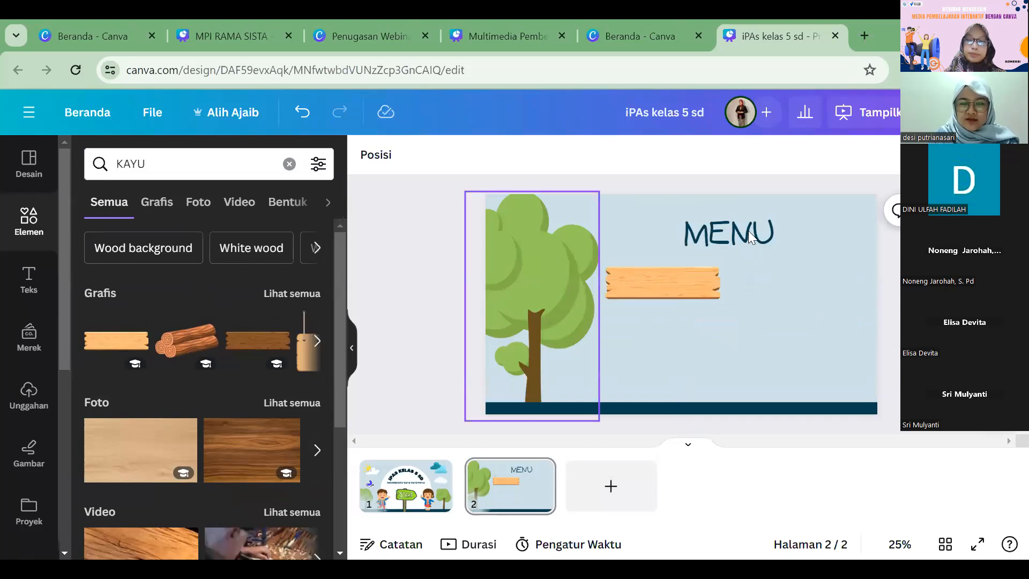
Step: Duplicate the wooden plank to form a two-by-two grid of four planks under the MENU heading
{"action": "left_click", "coordinate": [696, 294]}
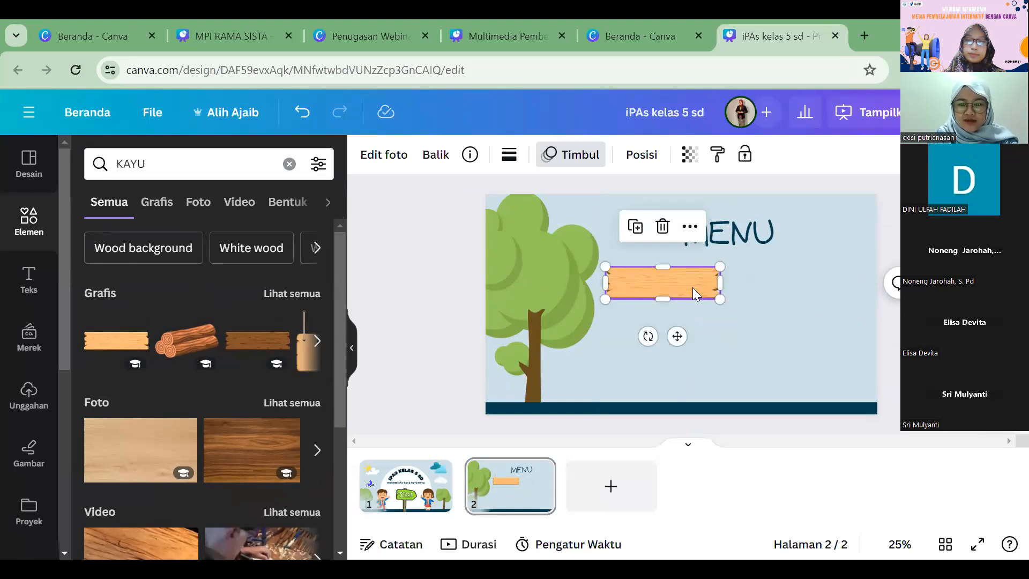
{"action": "key", "text": "ctrl+d"}
{"action": "left_click_drag", "start_coordinate": [693, 285], "coordinate": [691, 330]}
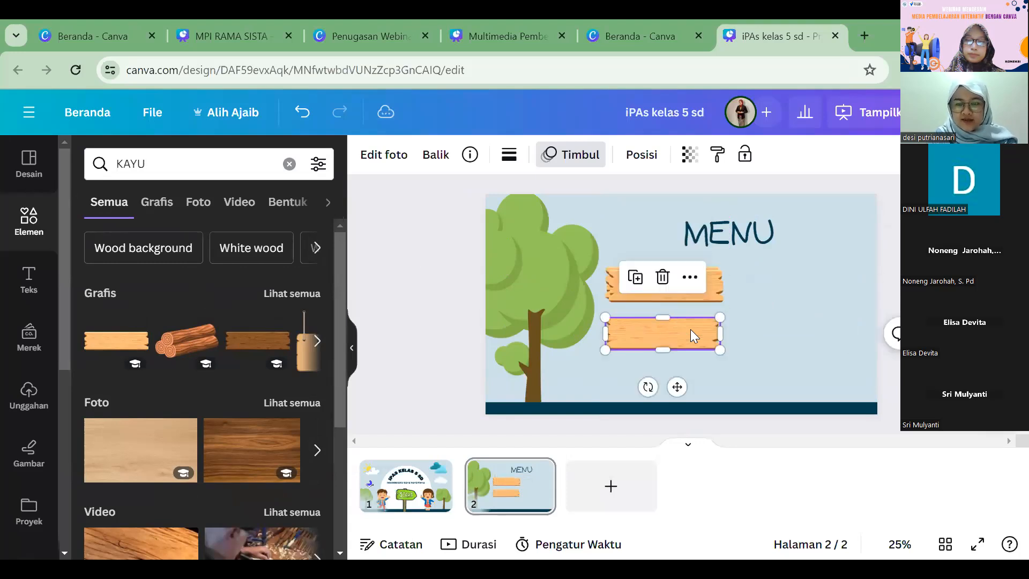
{"action": "left_click_drag", "start_coordinate": [715, 292], "coordinate": [846, 289]}
{"action": "left_click_drag", "start_coordinate": [691, 284], "coordinate": [825, 329]}
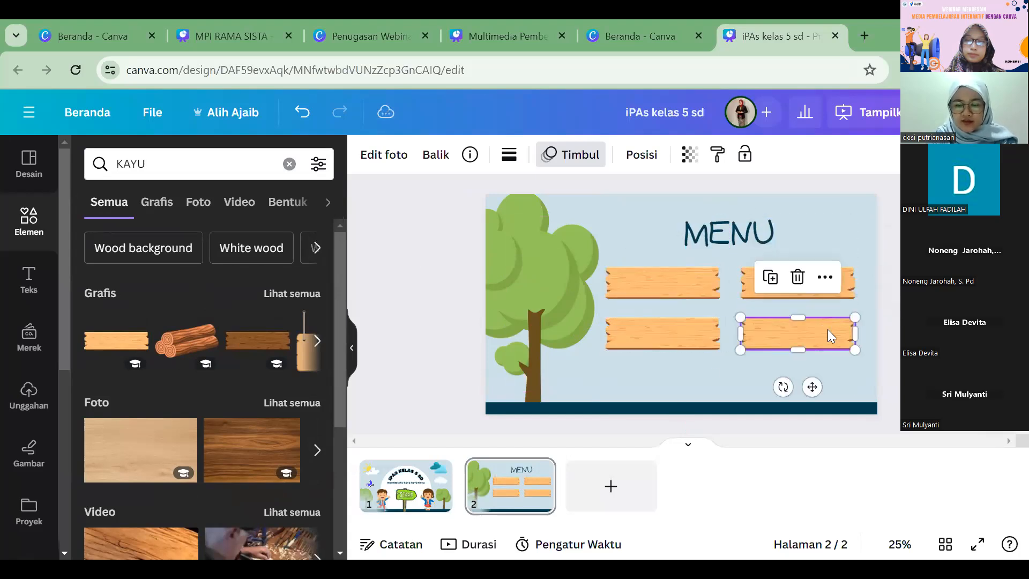
{"action": "left_click", "coordinate": [387, 275]}
Step: Add a subheading text box over the first plank, narrow it to the plank's width, and enter "Tujuan Pembelajaran"
{"action": "left_click", "coordinate": [21, 289]}
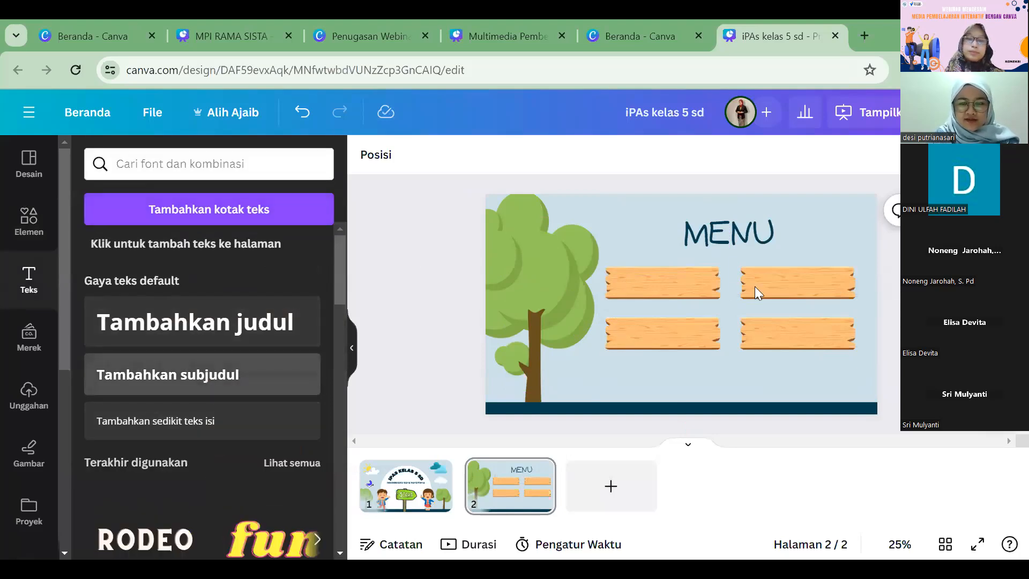
{"action": "left_click", "coordinate": [207, 388]}
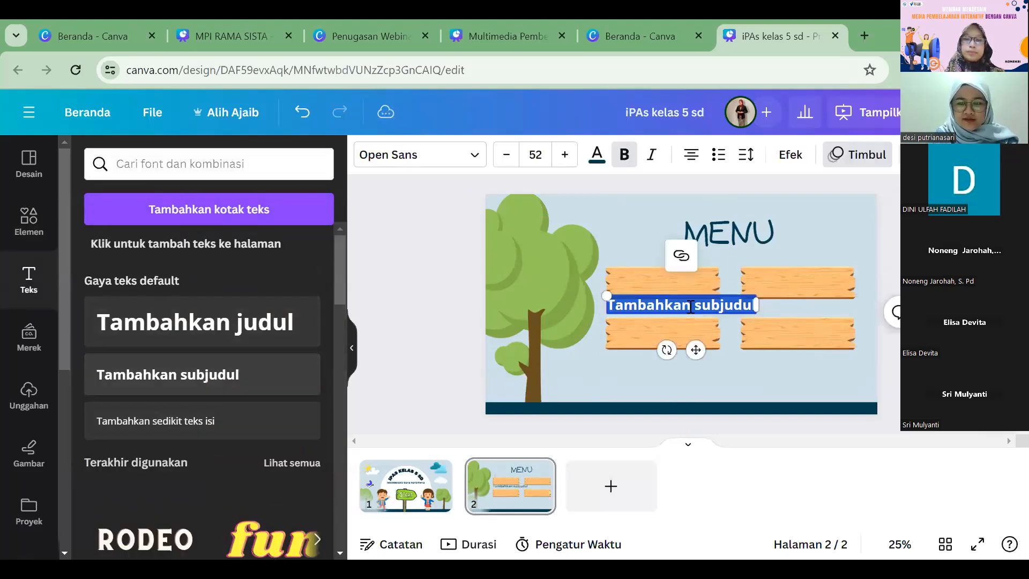
{"action": "left_click", "coordinate": [382, 279]}
{"action": "left_click_drag", "start_coordinate": [687, 310], "coordinate": [695, 286]}
{"action": "left_click_drag", "start_coordinate": [767, 283], "coordinate": [712, 283]}
{"action": "double_click", "coordinate": [658, 293]}
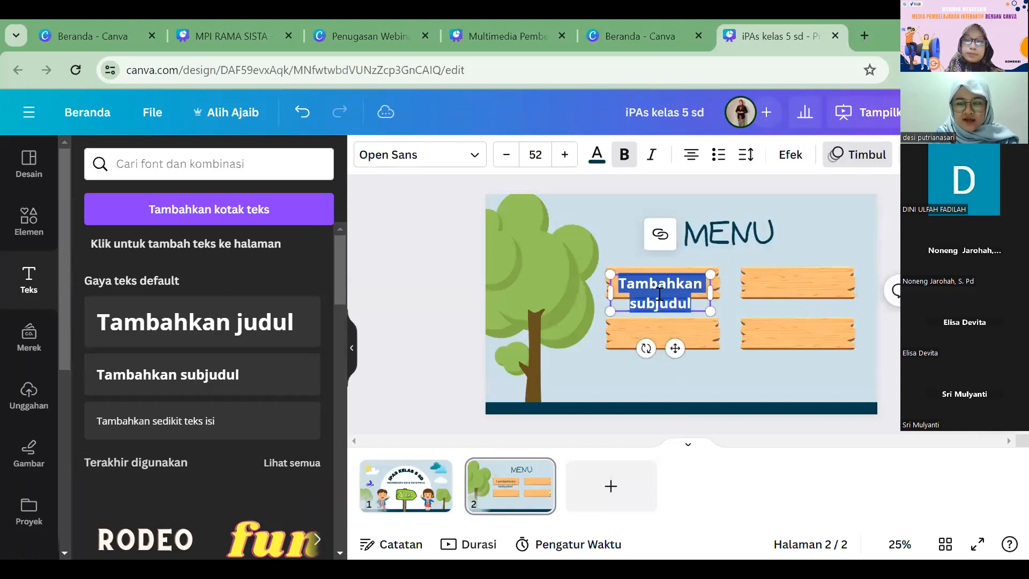
{"action": "type", "text": "tU"}
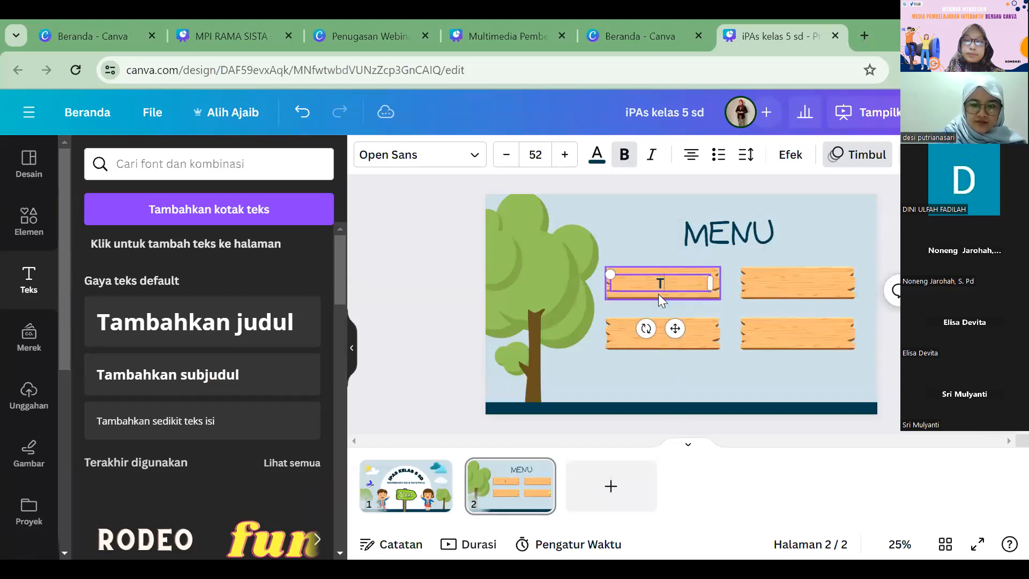
{"action": "type", "text": "juan Pembel"}
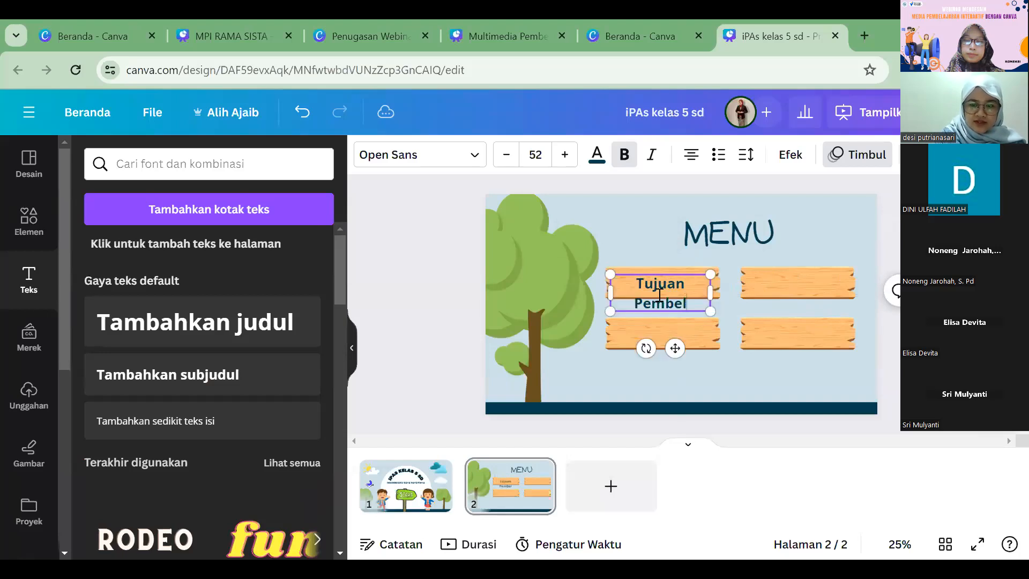
{"action": "type", "text": "ajaran"}
Step: Reduce the "Tujuan Pembelajaran" label's font size to 47 and move it up onto the first plank
{"action": "key", "text": "ctrl+a"}
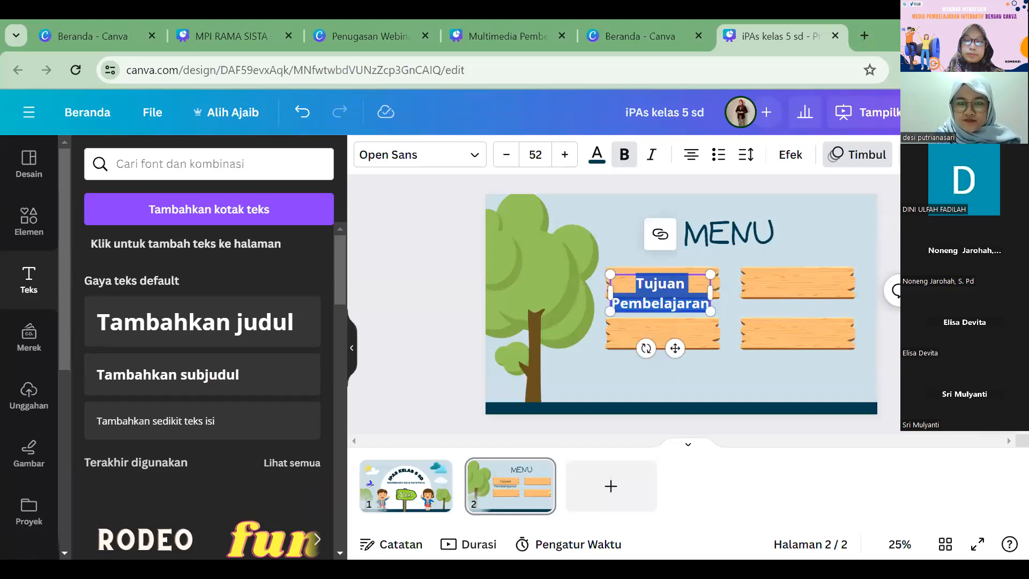
{"action": "left_click", "coordinate": [506, 156]}
{"action": "left_click", "coordinate": [506, 155]}
{"action": "left_click", "coordinate": [506, 155]}
{"action": "left_click", "coordinate": [506, 155]}
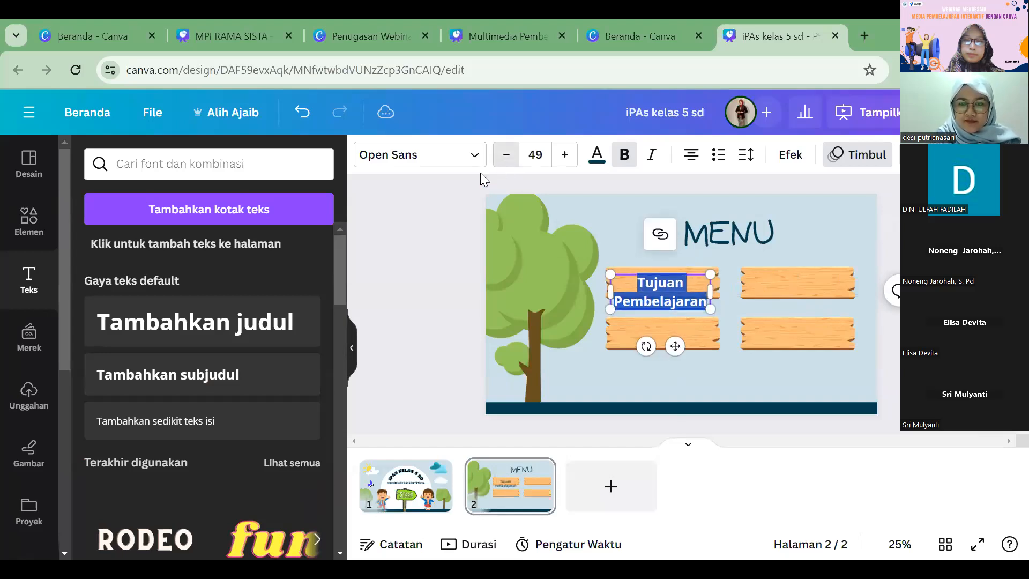
{"action": "left_click", "coordinate": [506, 155]}
{"action": "left_click", "coordinate": [560, 259]}
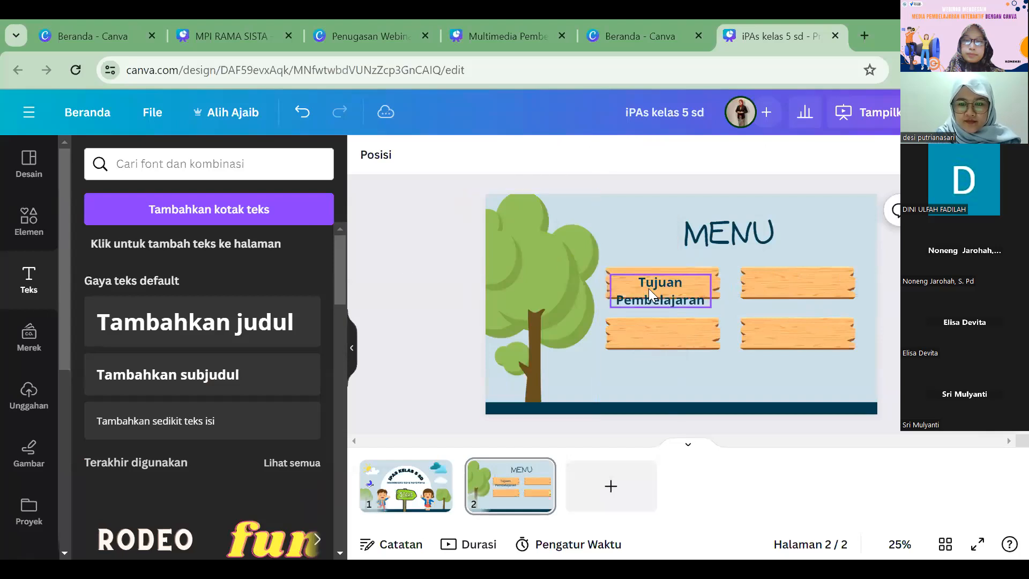
{"action": "left_click", "coordinate": [648, 289]}
{"action": "left_click_drag", "start_coordinate": [665, 285], "coordinate": [668, 279]}
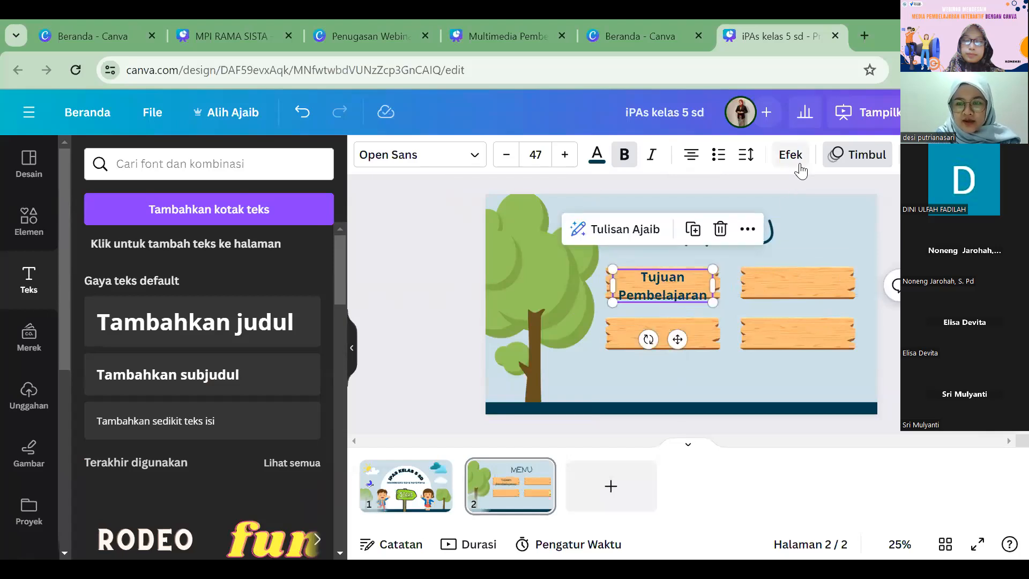
Step: Tighten the line spacing of the "Tujuan Pembelajaran" label so both lines fit within the plank
{"action": "left_click", "coordinate": [745, 155]}
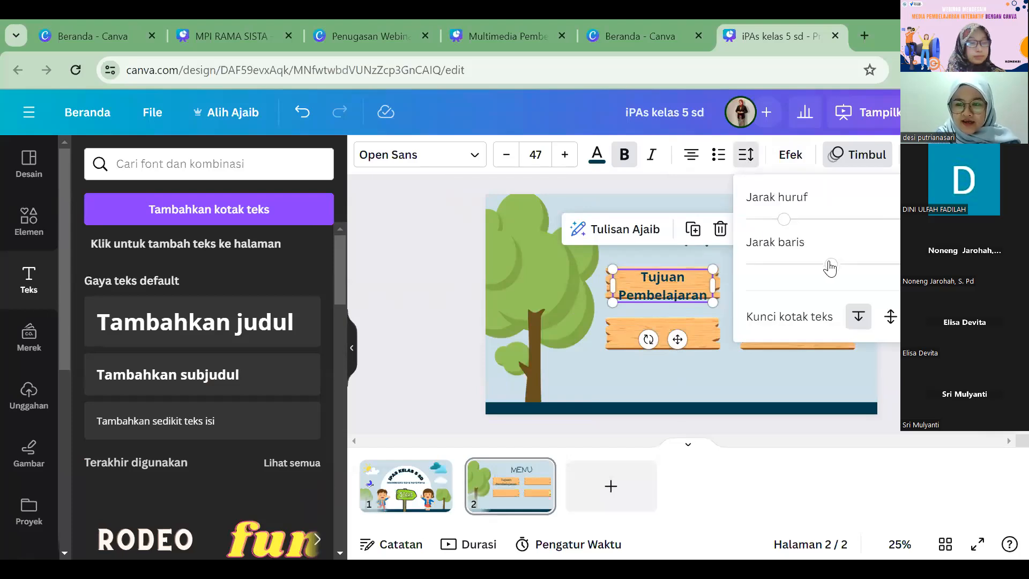
{"action": "left_click_drag", "start_coordinate": [832, 268], "coordinate": [786, 265]}
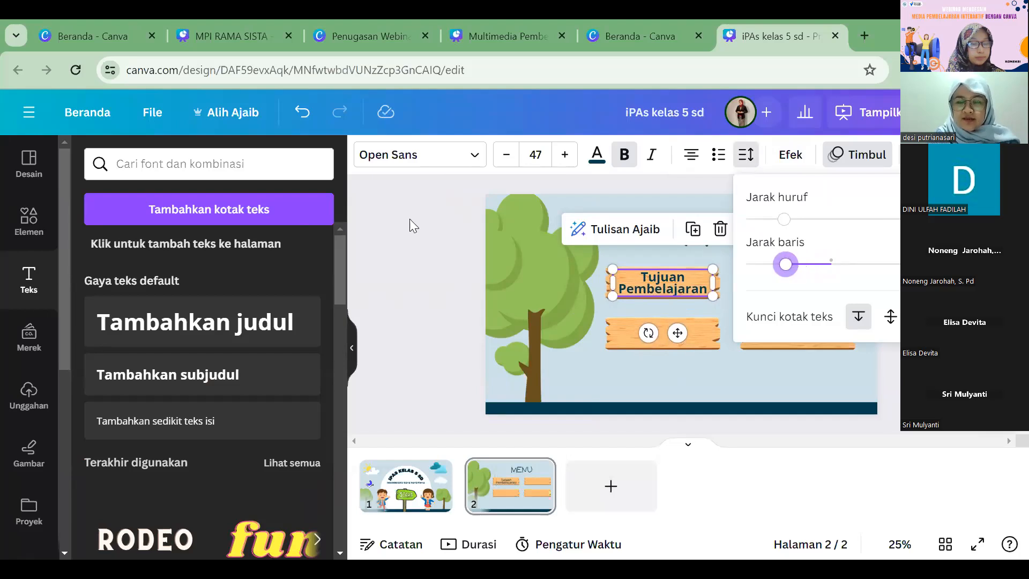
{"action": "left_click", "coordinate": [381, 206]}
{"action": "left_click", "coordinate": [447, 236]}
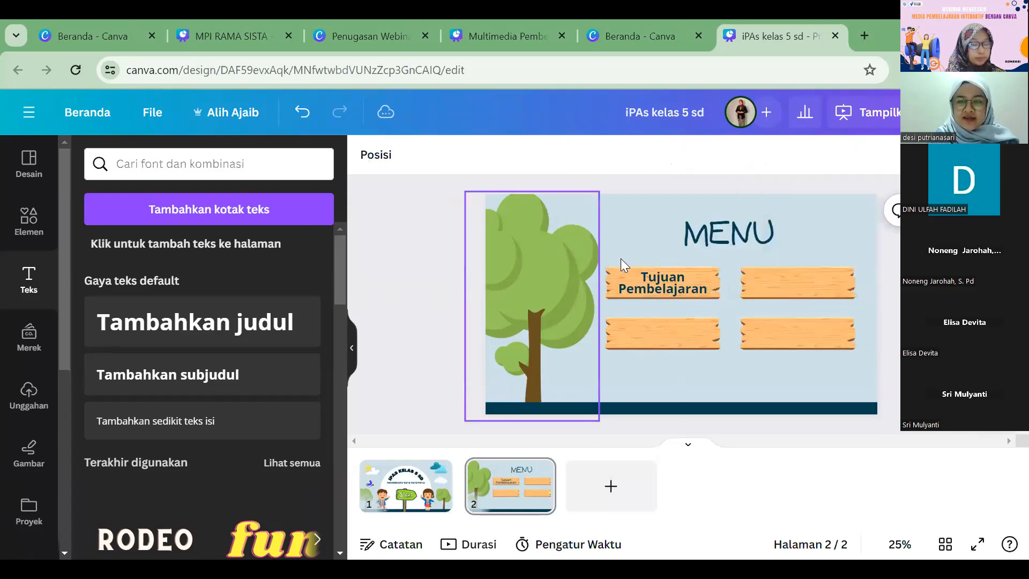
Step: Duplicate the label onto the plank directly below, change its text to "Materi", and centre it on the plank
{"action": "left_click", "coordinate": [686, 276]}
{"action": "key", "text": "ctrl+d"}
{"action": "left_click_drag", "start_coordinate": [673, 281], "coordinate": [673, 326]}
{"action": "left_click", "coordinate": [674, 328]}
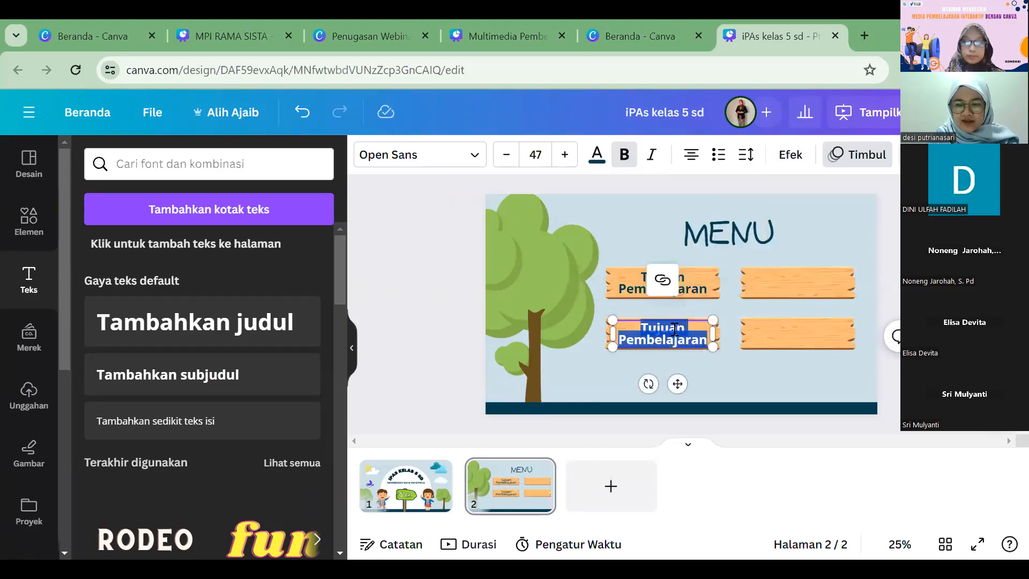
{"action": "type", "text": "Materi"}
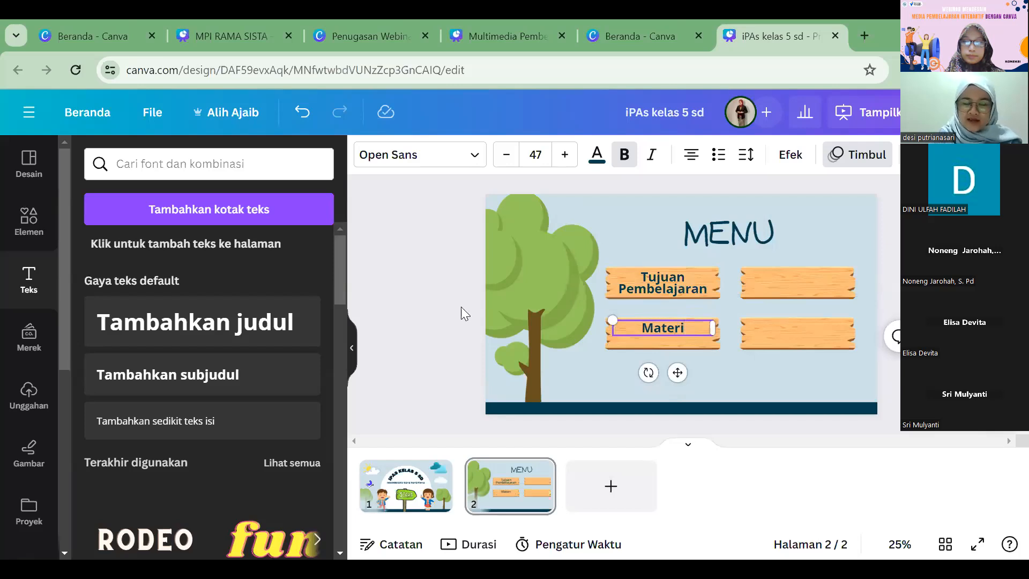
{"action": "left_click", "coordinate": [412, 275]}
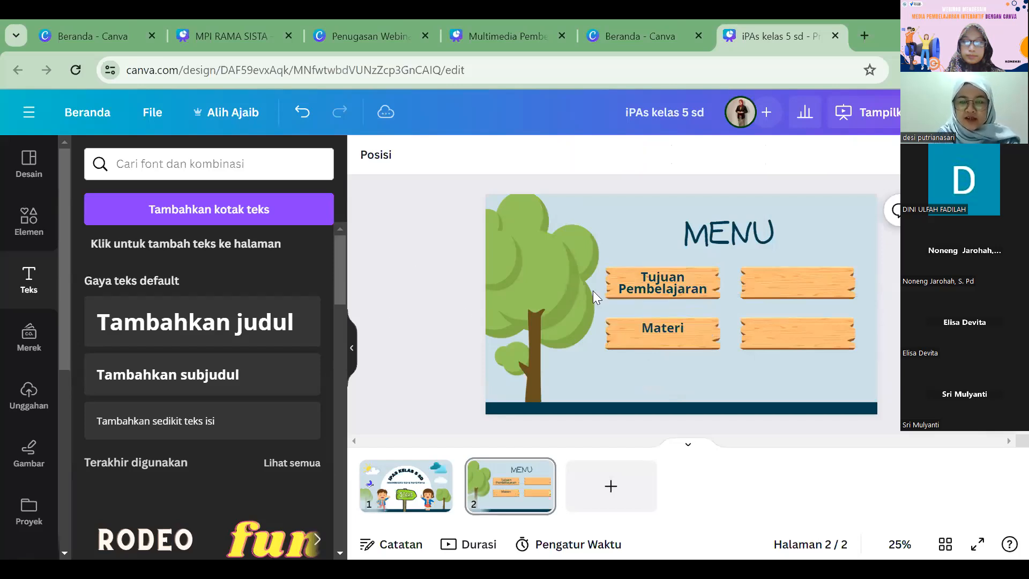
{"action": "left_click", "coordinate": [675, 322]}
{"action": "left_click_drag", "start_coordinate": [676, 326], "coordinate": [676, 331]}
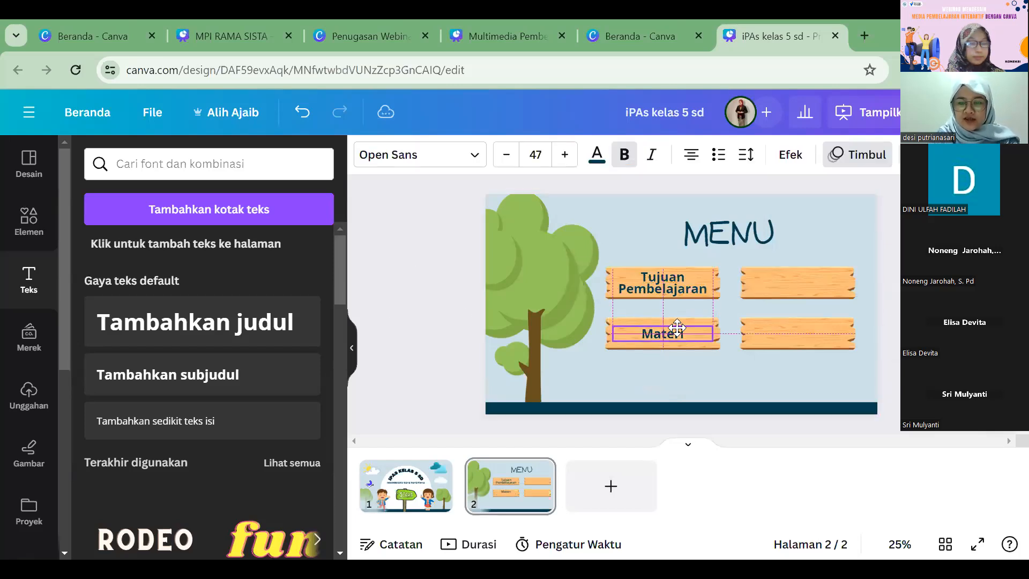
{"action": "left_click", "coordinate": [454, 272]}
Step: Place a copy of the "Tujuan Pembelajaran" label on the other upper plank and change its text to "Latihan Soal"
{"action": "left_click_drag", "start_coordinate": [660, 278], "coordinate": [797, 279], "text": "alt"}
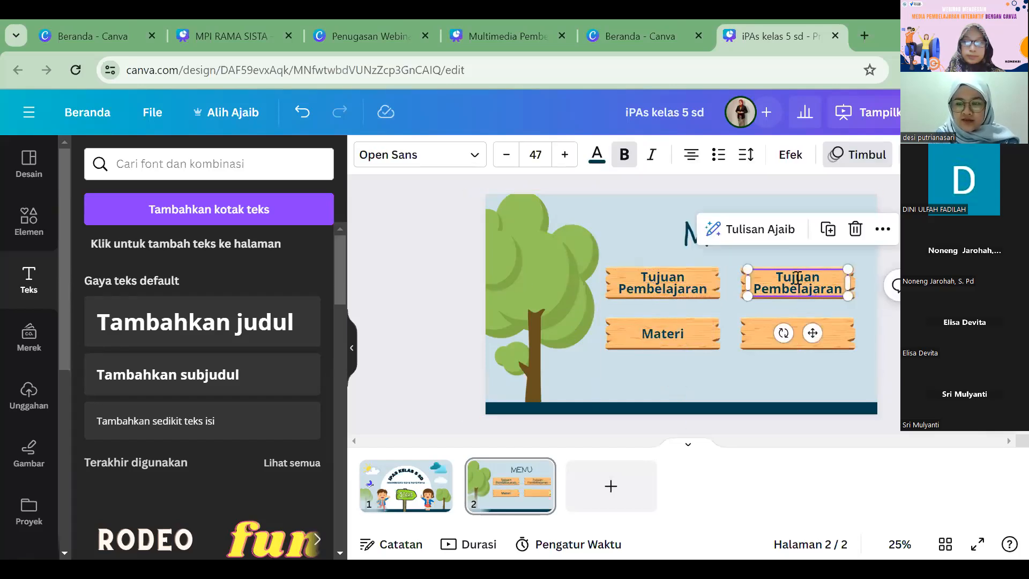
{"action": "double_click", "coordinate": [799, 277]}
{"action": "type", "text": "P"}
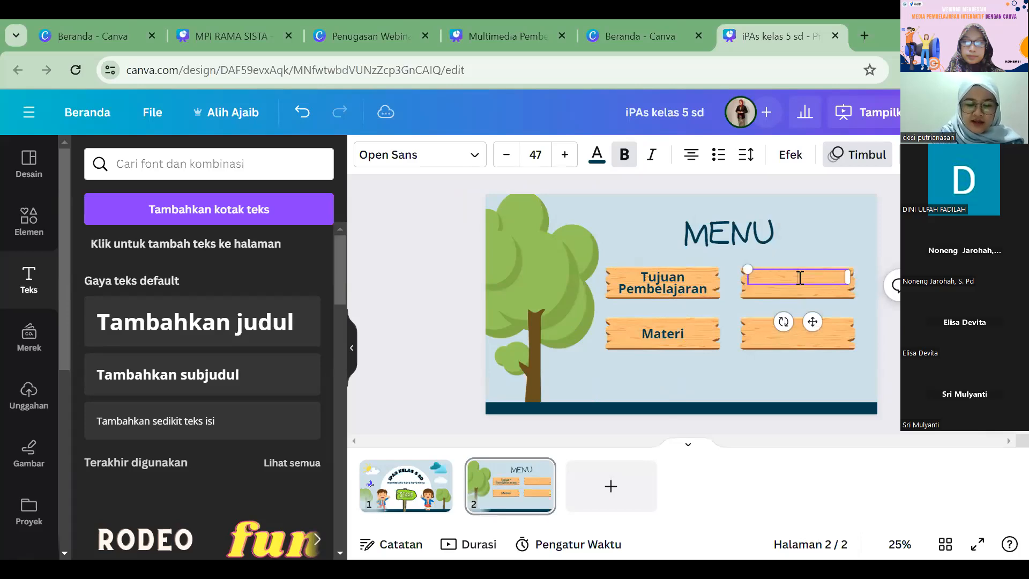
{"action": "type", "text": "atihan Soal"}
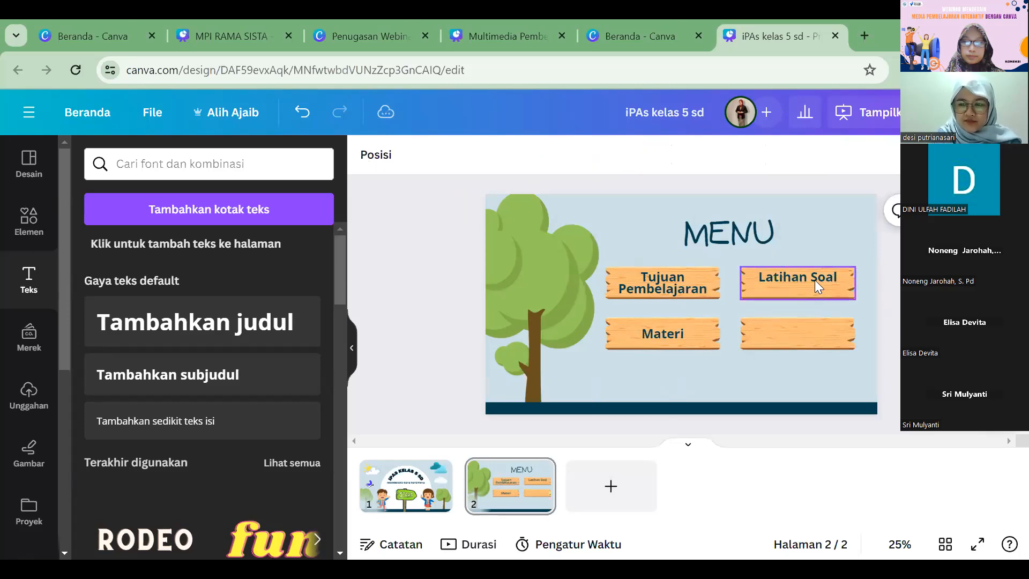
Step: Centre the "Latihan Soal" label on its plank and place a copy reading "Kuis" on the last empty plank
{"action": "left_click_drag", "start_coordinate": [814, 279], "coordinate": [805, 334]}
{"action": "key", "text": "ctrl+d"}
{"action": "double_click", "coordinate": [805, 333]}
{"action": "type", "text": "Kuis"}
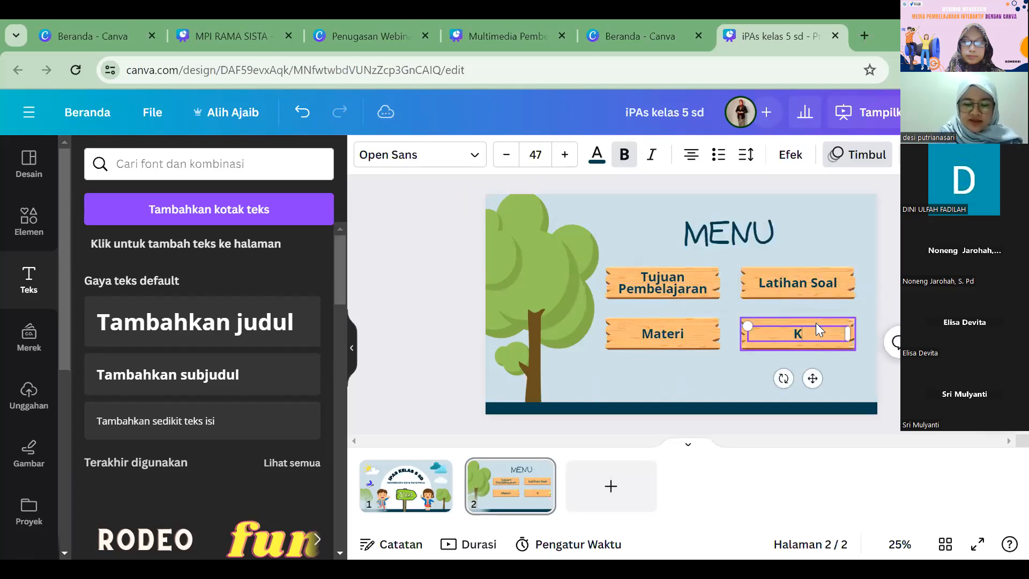
{"action": "left_click", "coordinate": [820, 245]}
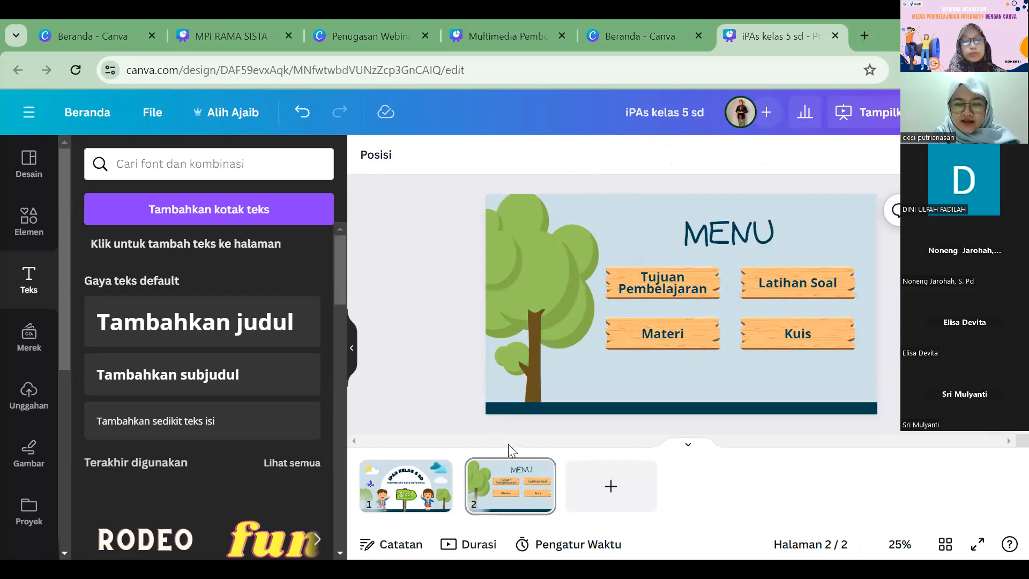
Step: Add a third page and apply the template's "WHAT AM I?" layout with the large-board text to it
{"action": "left_click", "coordinate": [604, 497]}
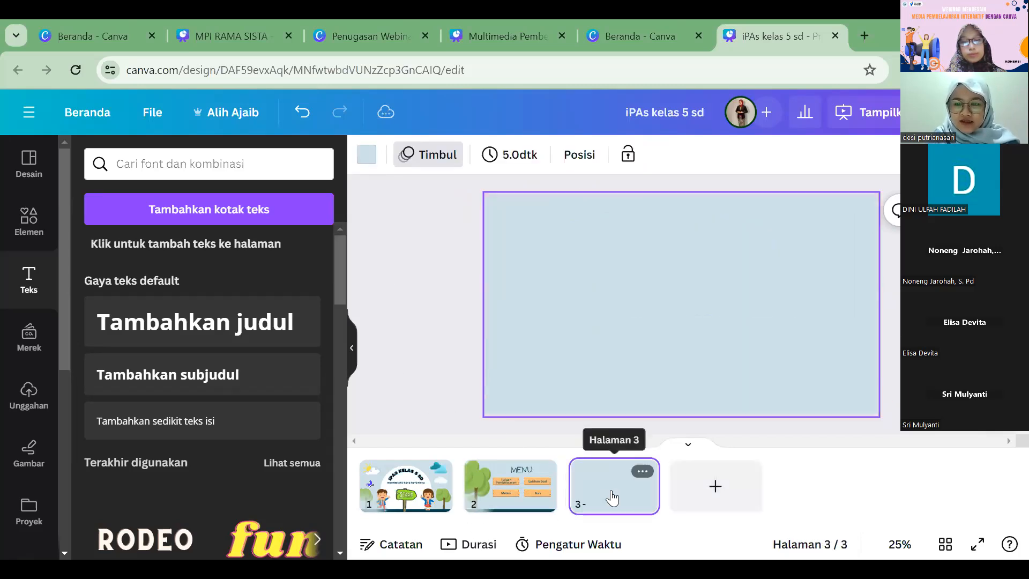
{"action": "left_click", "coordinate": [527, 496]}
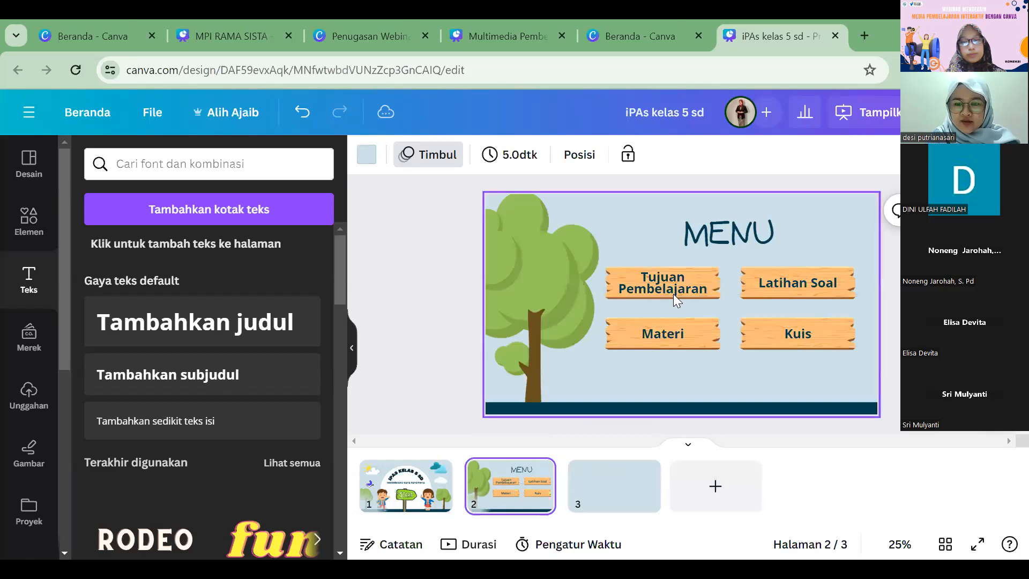
{"action": "left_click", "coordinate": [588, 486]}
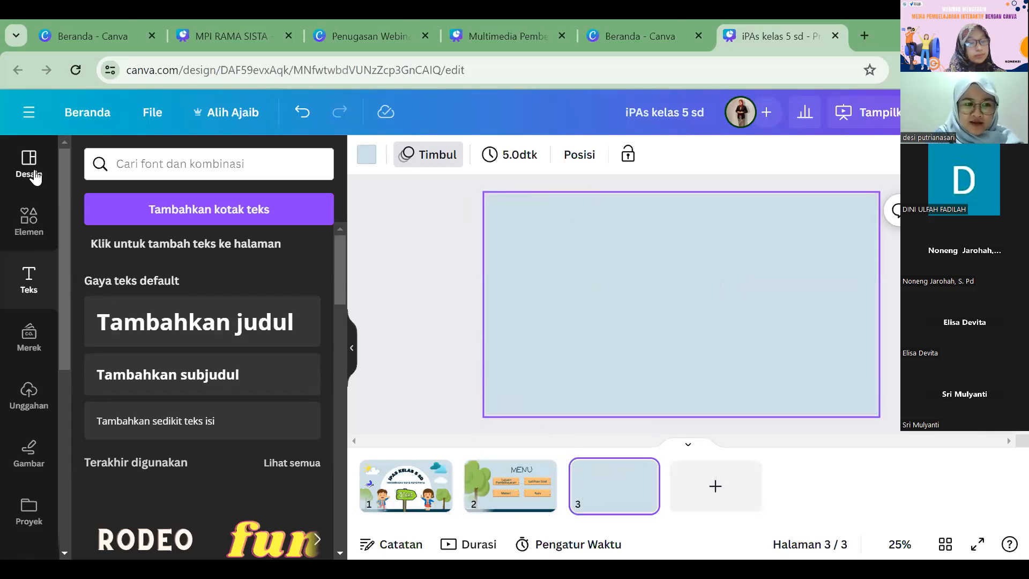
{"action": "left_click", "coordinate": [34, 174]}
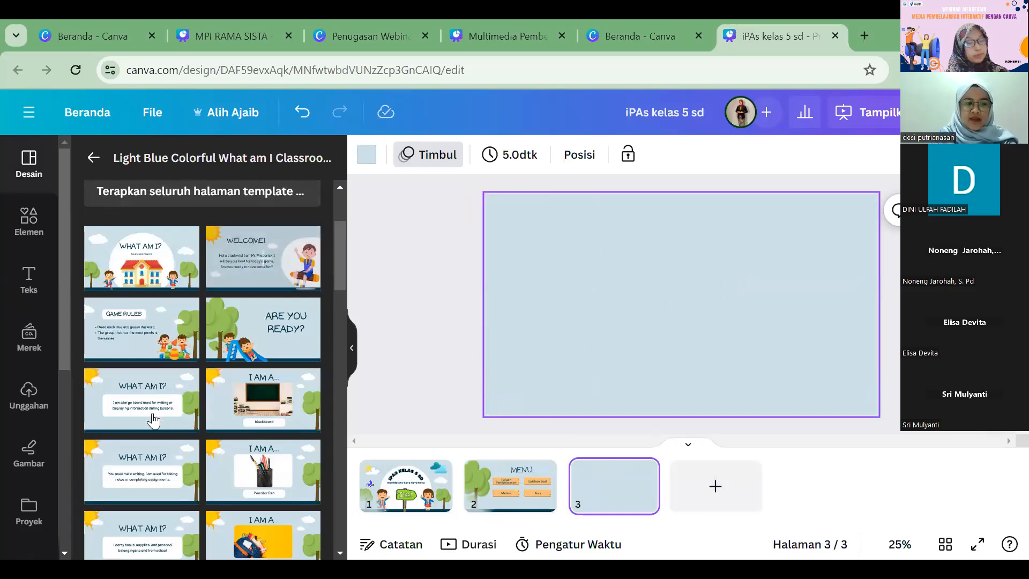
{"action": "left_click", "coordinate": [117, 406]}
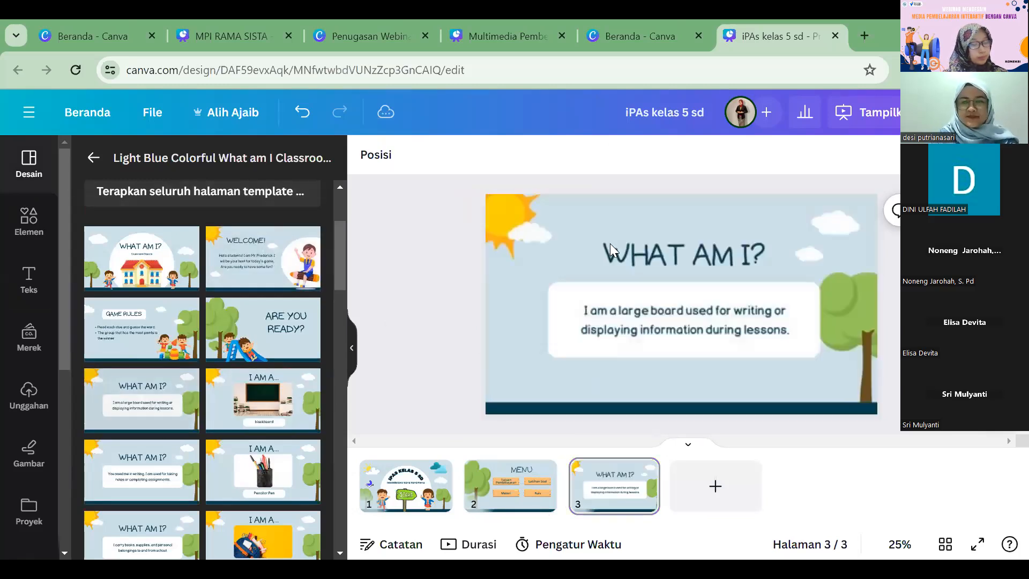
Step: Change the title on page 3 to "TUJUAN PEMBELAJARAN" and set its font size to 70
{"action": "left_click", "coordinate": [688, 255]}
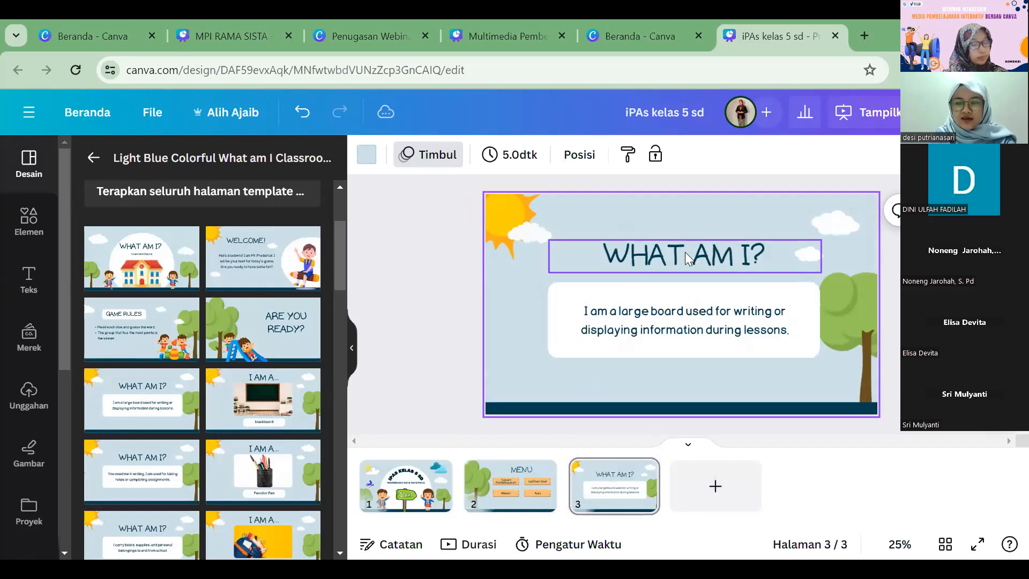
{"action": "double_click", "coordinate": [685, 251]}
{"action": "type", "text": "TUJU"}
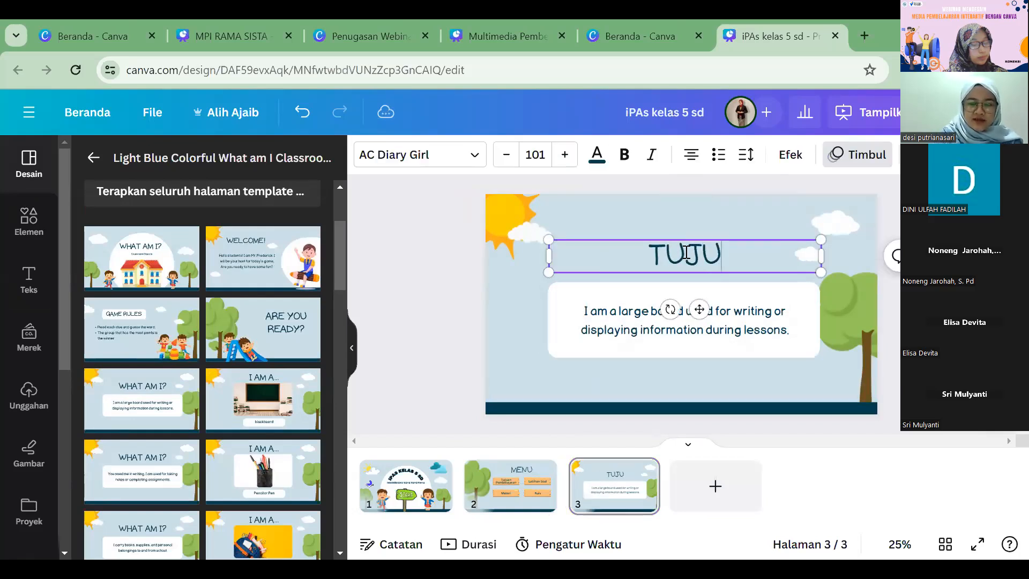
{"action": "type", "text": "AN PEMBELAJARA"}
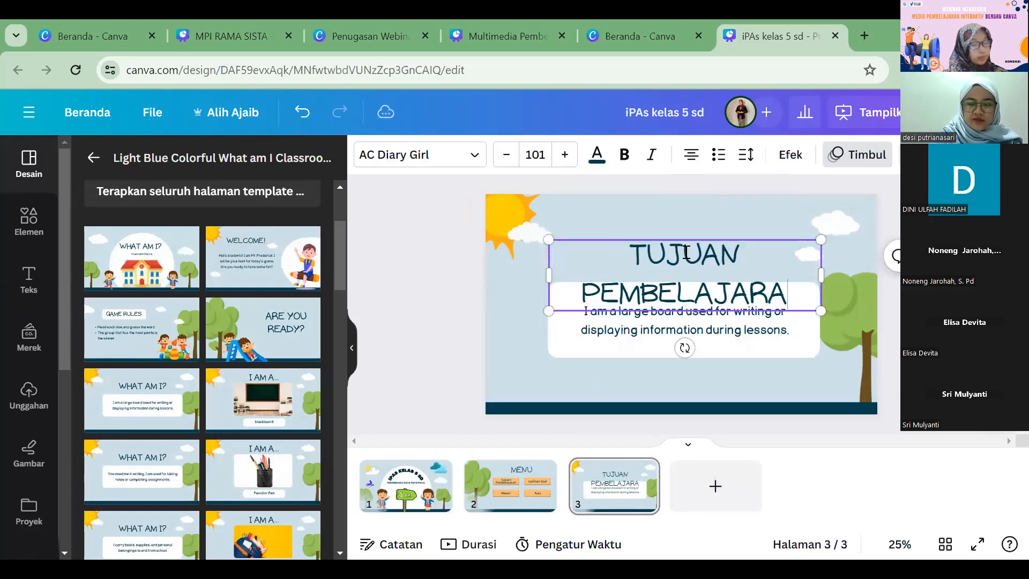
{"action": "type", "text": "N"}
{"action": "key", "text": "ctrl+a"}
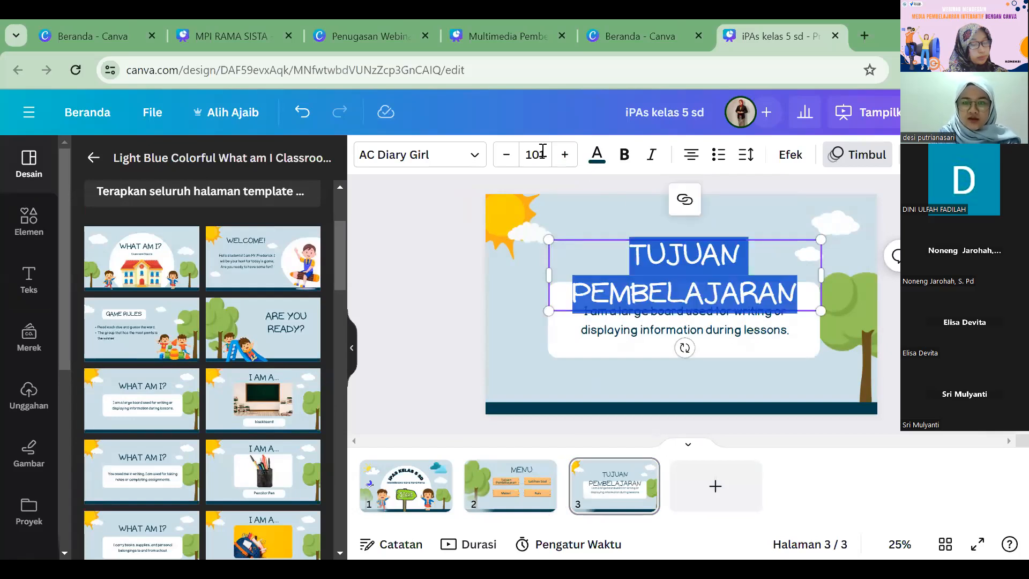
{"action": "left_click", "coordinate": [543, 151]}
{"action": "type", "text": "6"}
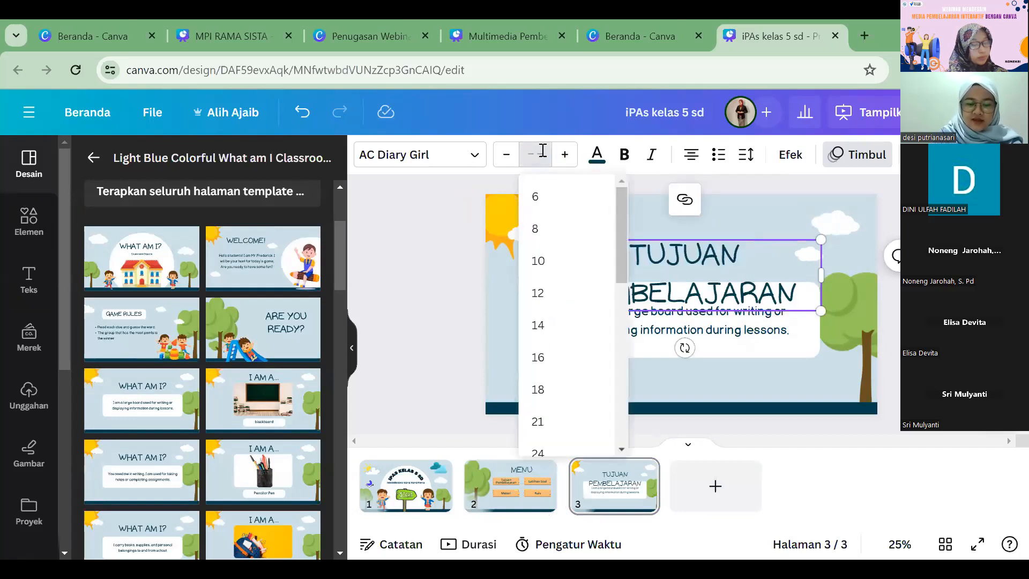
{"action": "type", "text": "0"}
{"action": "key", "text": "Return"}
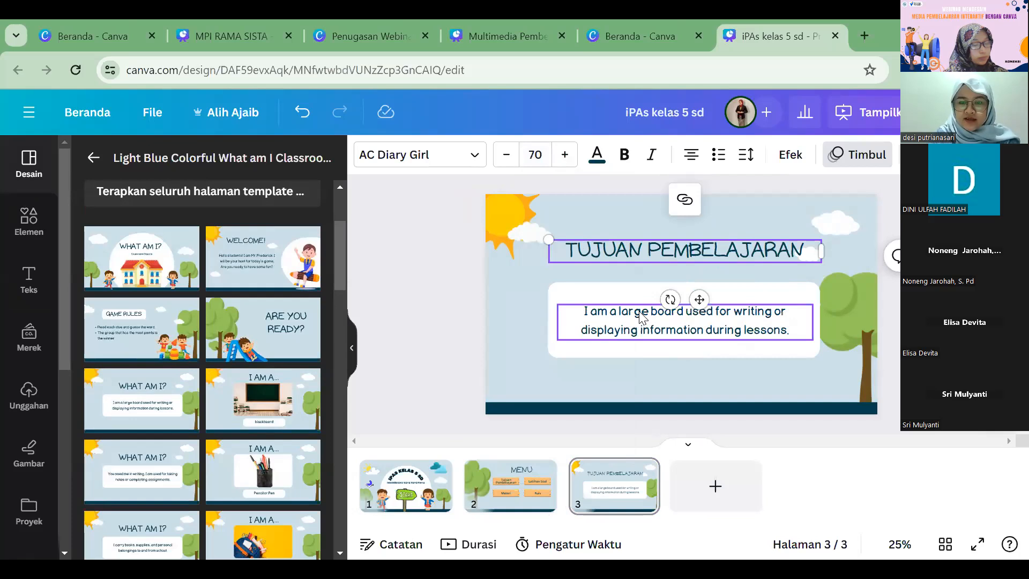
Step: Move the white text box with its text up, closer beneath the "TUJUAN PEMBELAJARAN" title
{"action": "left_click", "coordinate": [641, 318]}
{"action": "left_click", "coordinate": [427, 283]}
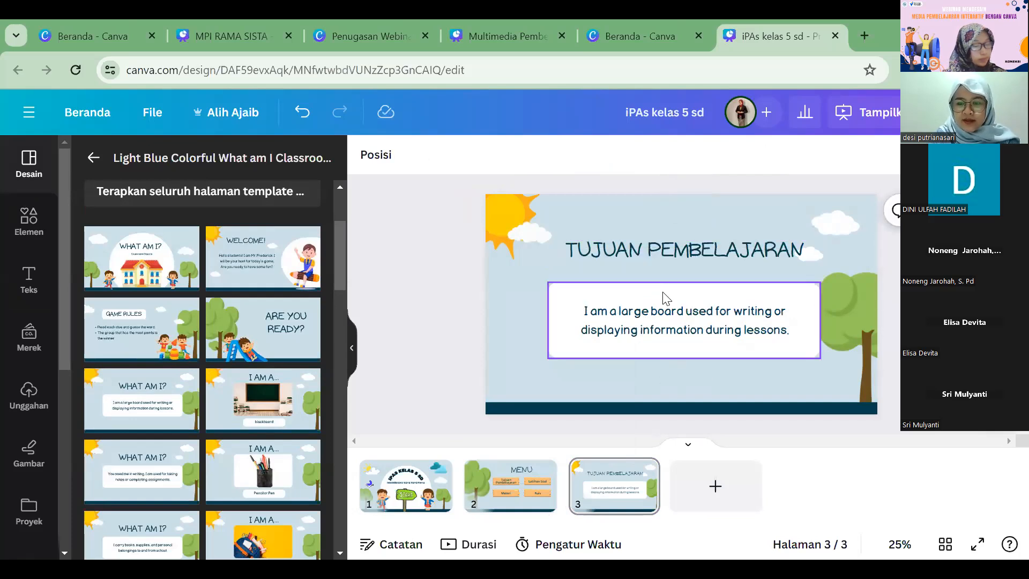
{"action": "left_click", "coordinate": [666, 298]}
{"action": "left_click_drag", "start_coordinate": [668, 291], "coordinate": [675, 285]}
{"action": "left_click", "coordinate": [420, 283]}
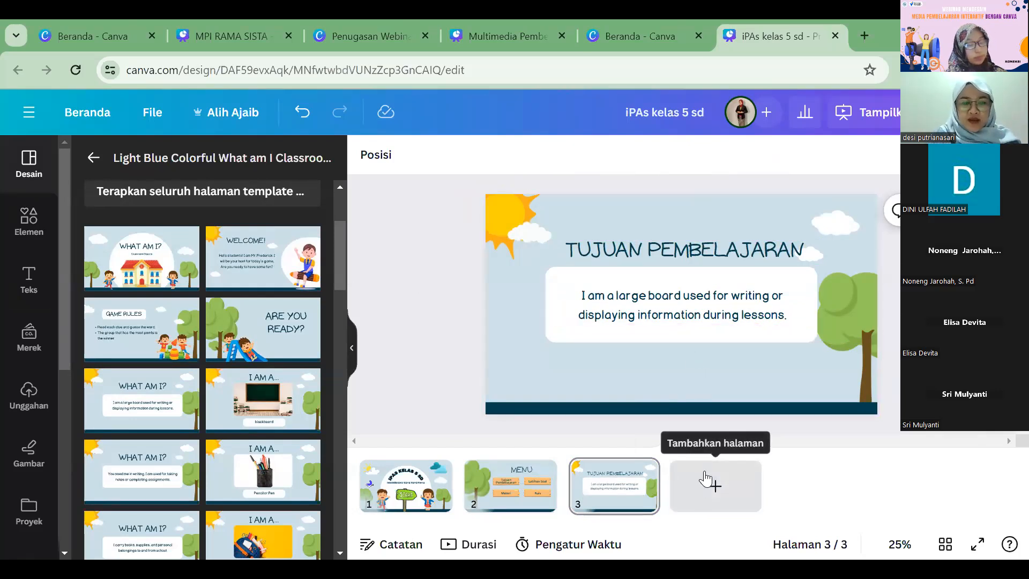
Step: Review the menu page and add a blank fourth page at the end of the presentation
{"action": "left_click", "coordinate": [531, 488]}
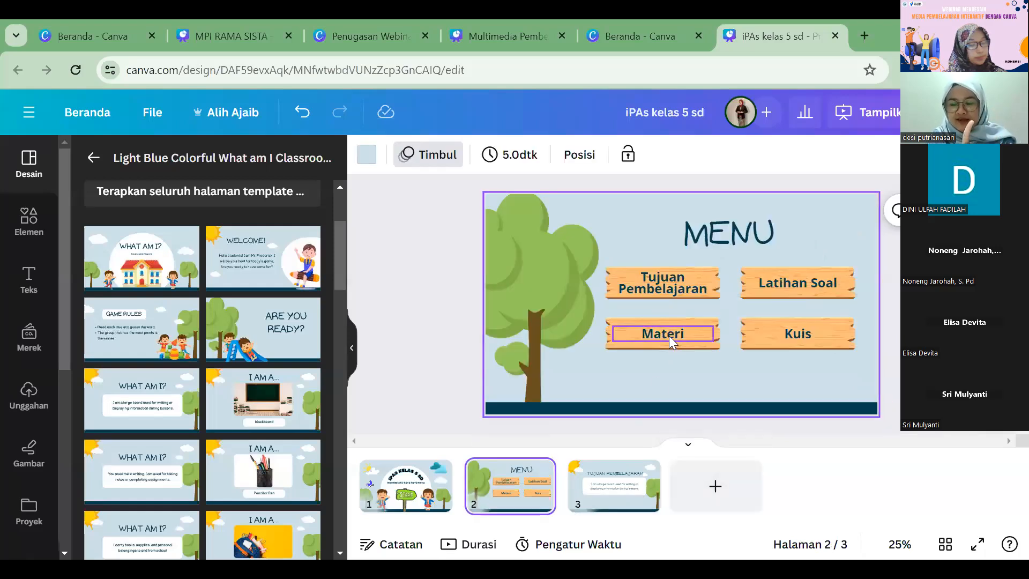
{"action": "left_click", "coordinate": [707, 484]}
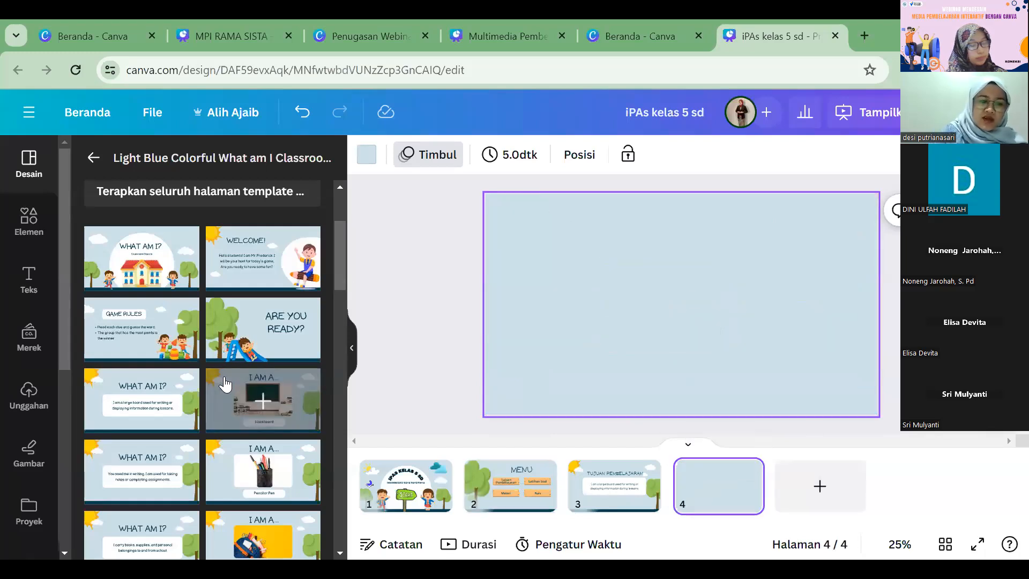
{"action": "scroll", "coordinate": [227, 366], "scroll_direction": "down", "scroll_amount": 3}
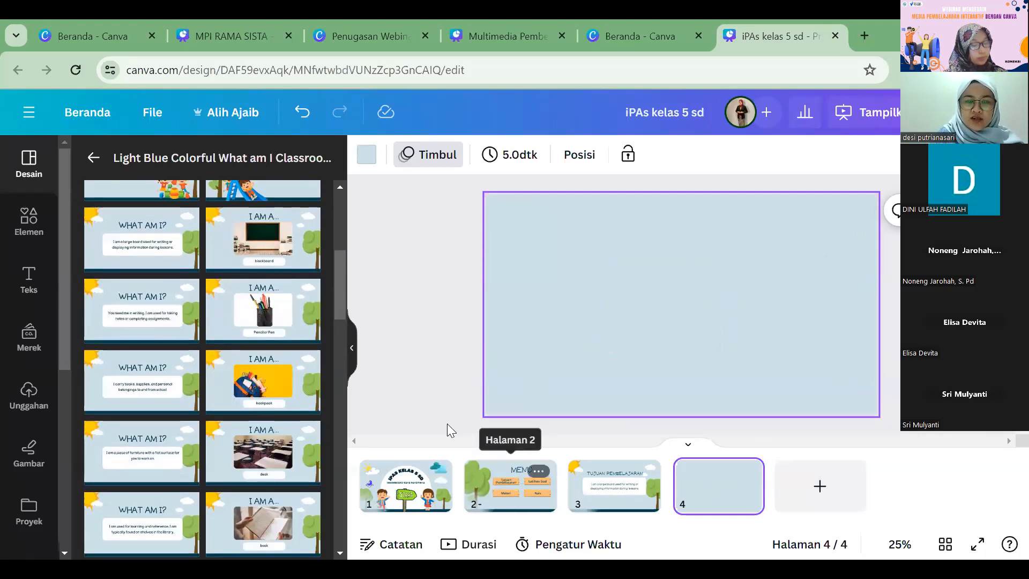
Step: Duplicate the MENU page and place the copy directly after the "TUJUAN PEMBELAJARAN" page
{"action": "left_click", "coordinate": [513, 479]}
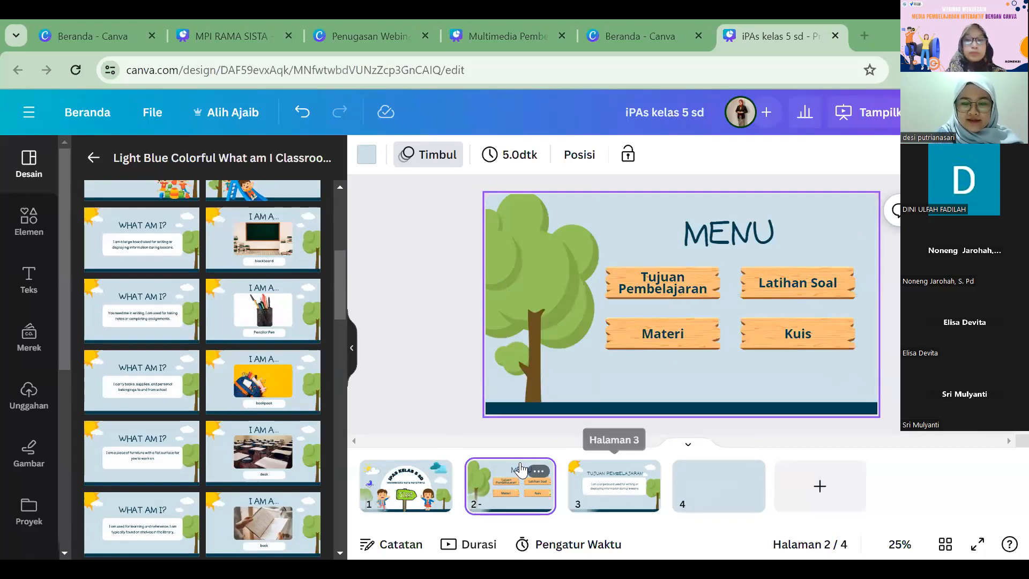
{"action": "left_click", "coordinate": [537, 470]}
{"action": "left_click", "coordinate": [609, 224]}
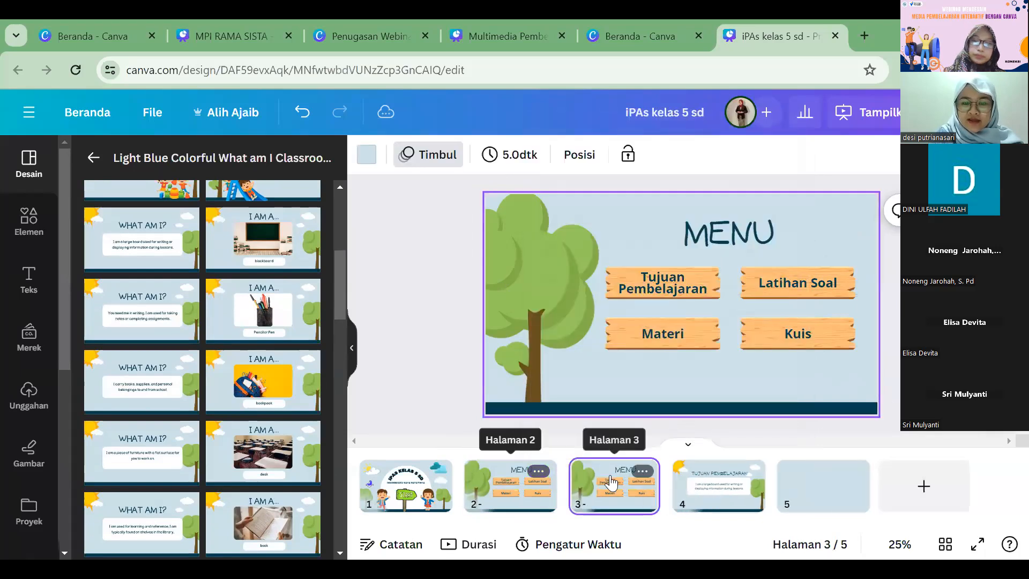
{"action": "left_click_drag", "start_coordinate": [719, 493], "coordinate": [763, 499]}
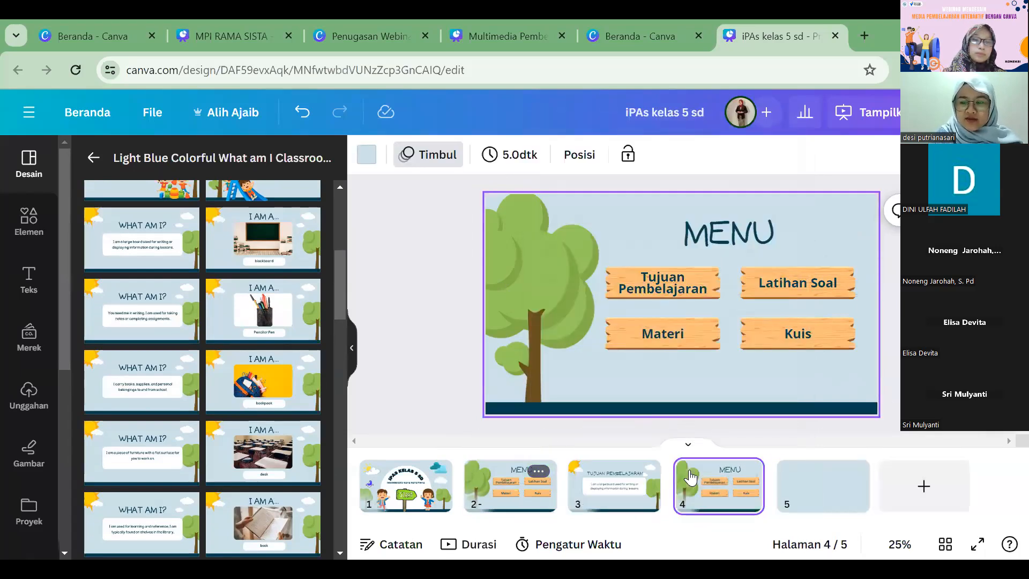
Step: Change the title of the copied menu page to "MATERI"
{"action": "left_click", "coordinate": [712, 231]}
{"action": "double_click", "coordinate": [712, 232]}
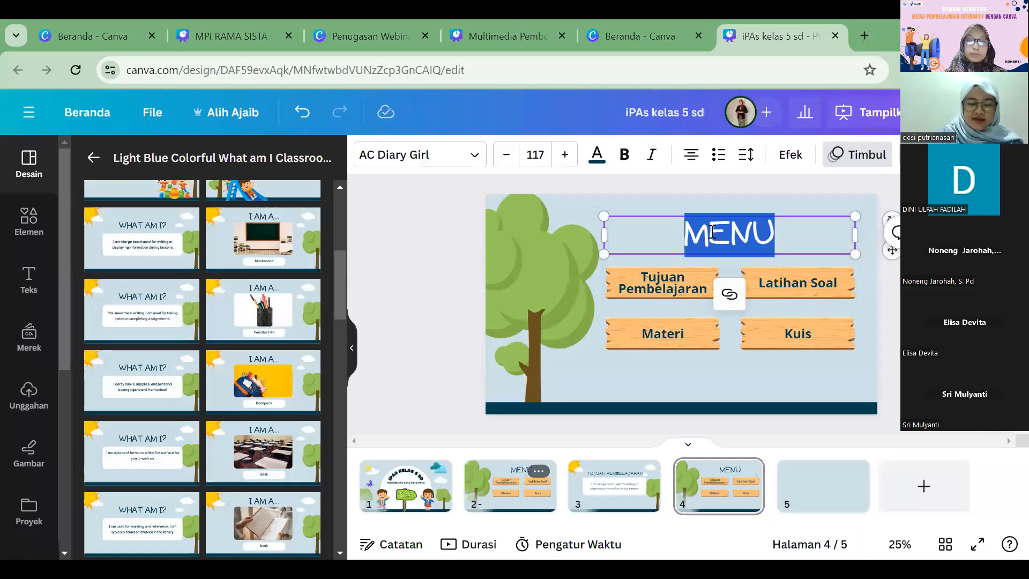
{"action": "type", "text": "MATERI"}
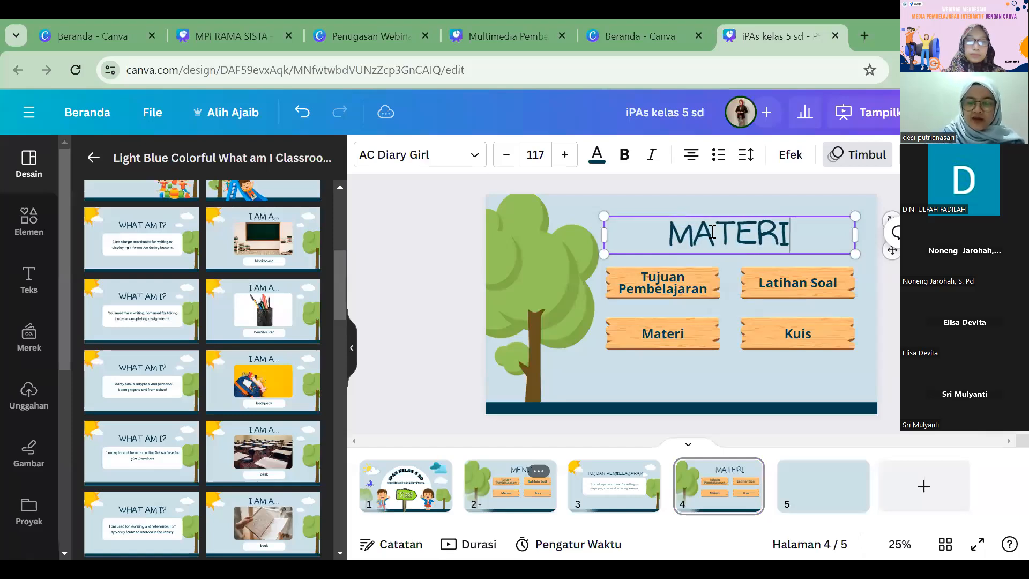
Step: Change the "Tujuan Pembelajaran" label on the MATERI page to "Keanekaragaman Hayati" and set its font size to 40
{"action": "left_click", "coordinate": [677, 284]}
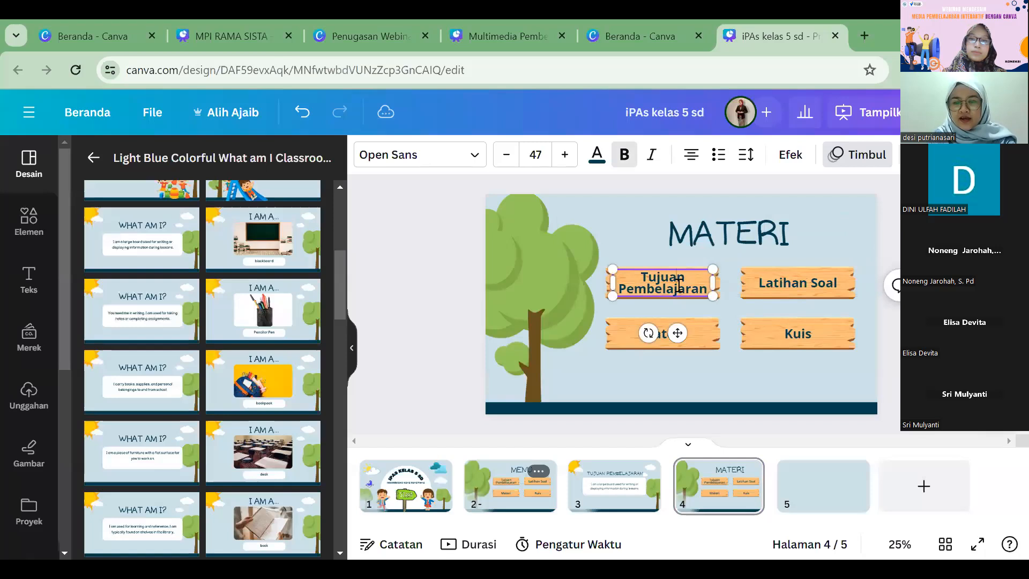
{"action": "double_click", "coordinate": [678, 285]}
{"action": "type", "text": "Kea"}
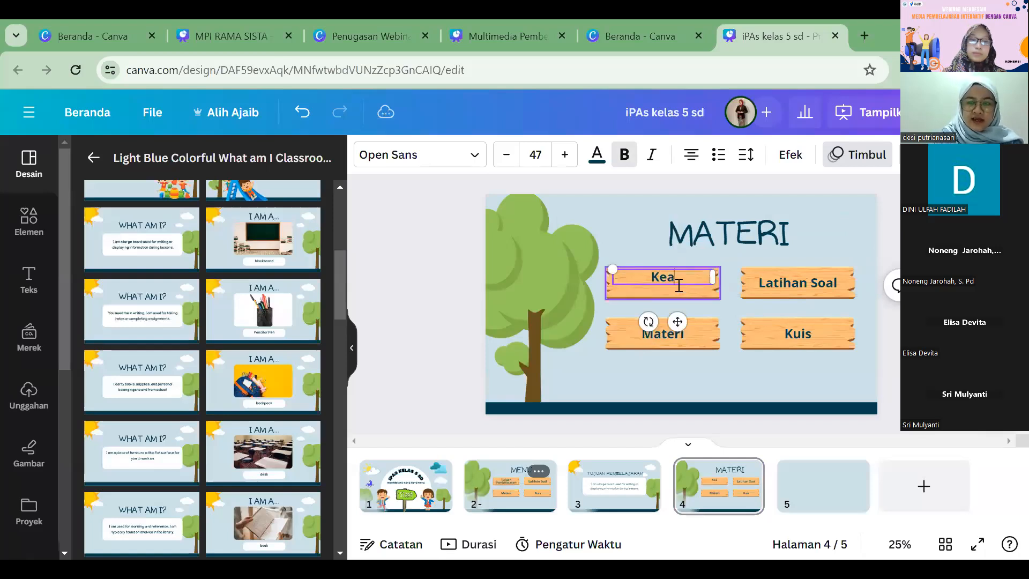
{"action": "type", "text": "nekaragama"}
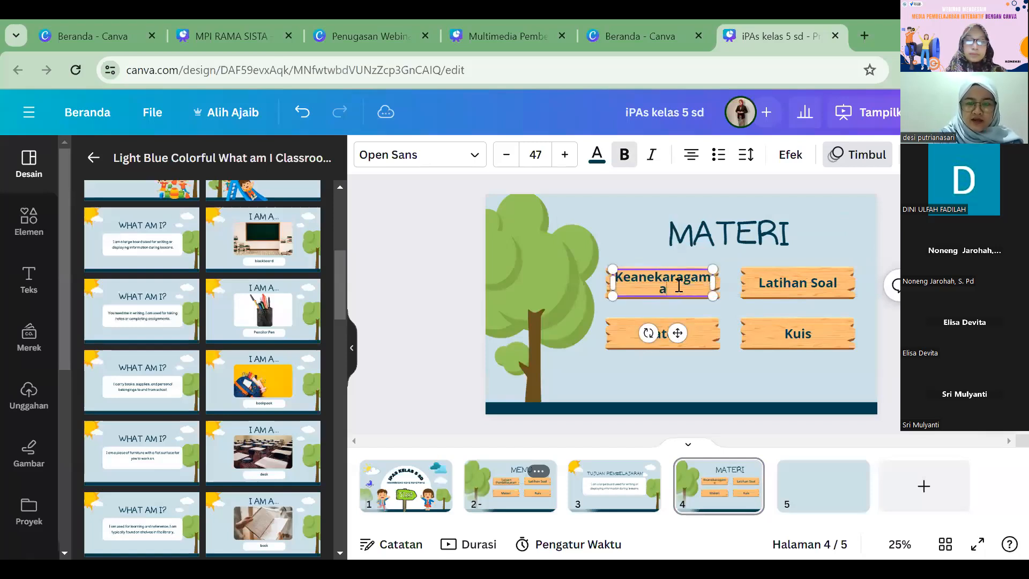
{"action": "type", "text": "n Hayati"}
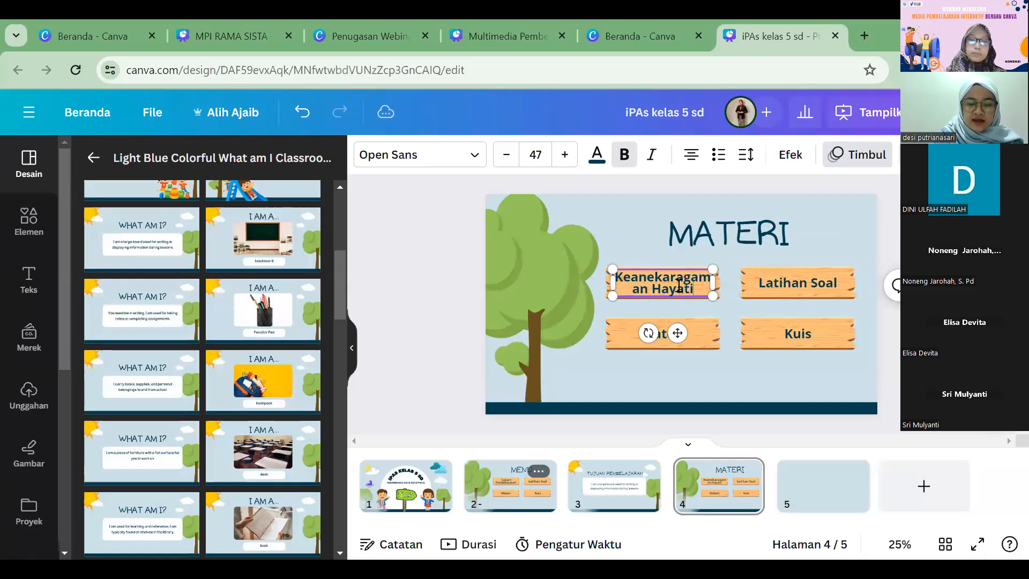
{"action": "key", "text": "ctrl+a"}
{"action": "left_click", "coordinate": [505, 155]}
{"action": "left_click", "coordinate": [506, 155]}
{"action": "left_click", "coordinate": [496, 159]}
{"action": "left_click", "coordinate": [497, 158]}
{"action": "left_click", "coordinate": [496, 159]}
{"action": "left_click", "coordinate": [497, 158]}
{"action": "left_click", "coordinate": [496, 159]}
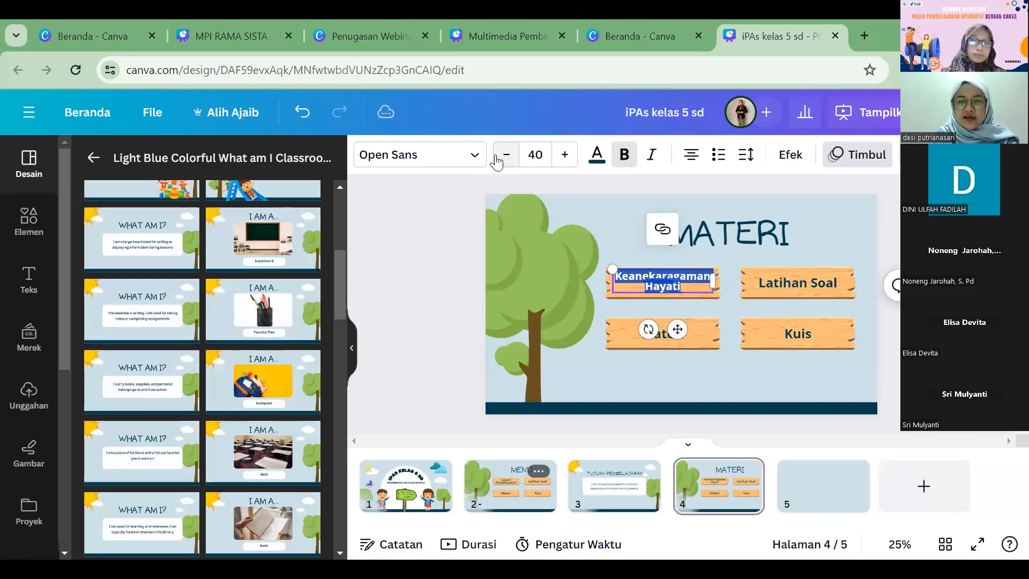
{"action": "left_click", "coordinate": [432, 242]}
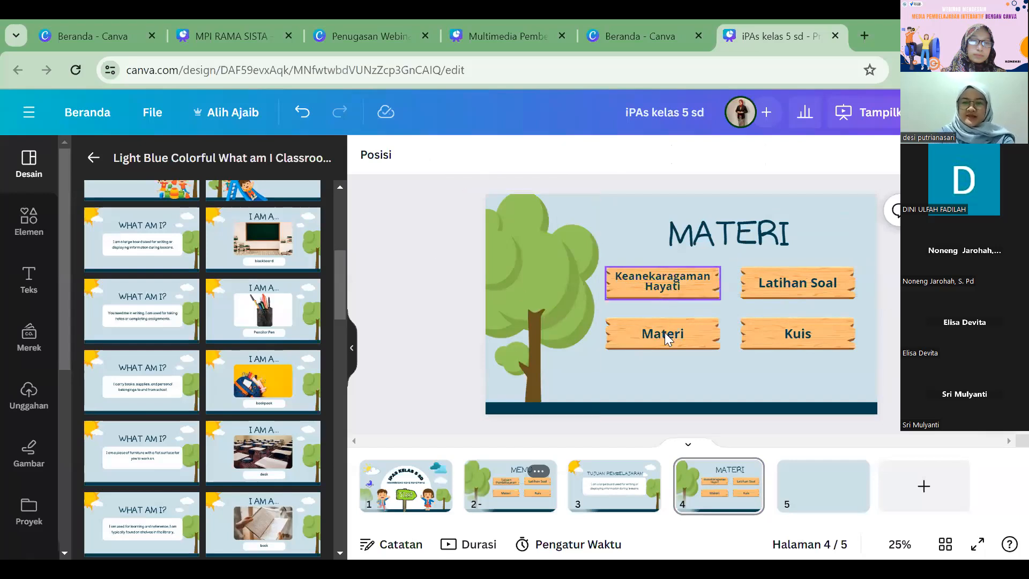
Step: Increase the line spacing of the "Keanekaragaman Hayati" label slightly
{"action": "left_click", "coordinate": [671, 274]}
{"action": "left_click", "coordinate": [745, 154]}
{"action": "left_click_drag", "start_coordinate": [786, 267], "coordinate": [809, 265]}
{"action": "key", "text": "Escape"}
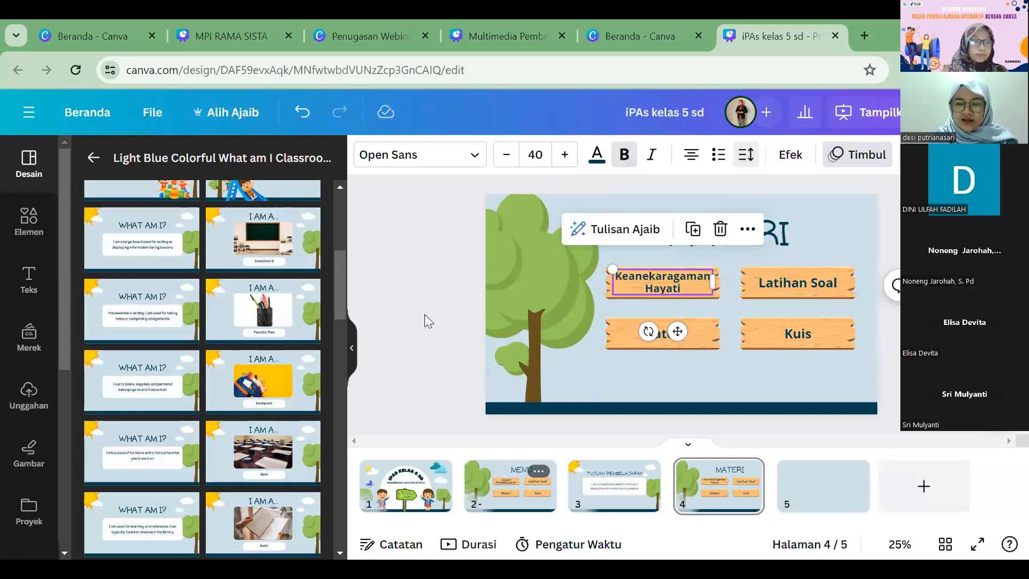
Step: Change the "Materi" plank label to "Keragaman Flora" and reduce its font size until the text fits on one line
{"action": "left_click", "coordinate": [659, 337]}
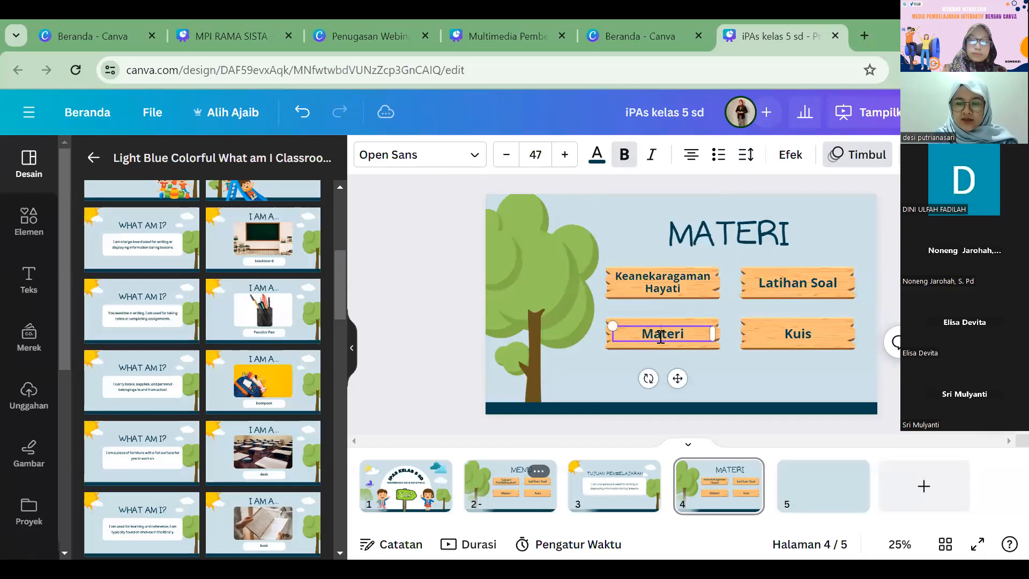
{"action": "double_click", "coordinate": [654, 333]}
{"action": "type", "text": "Keragaman Fl"}
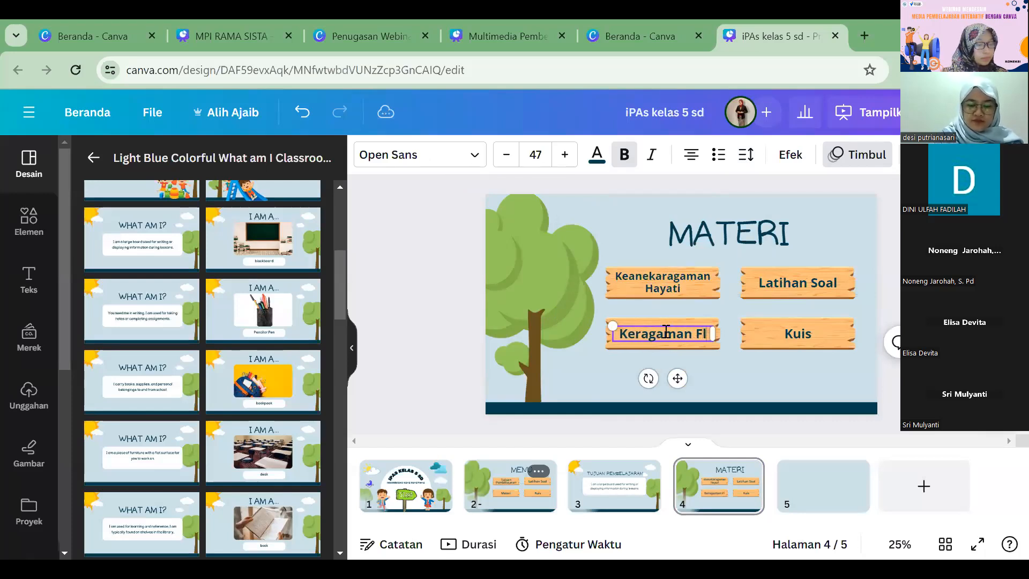
{"action": "type", "text": "ora"}
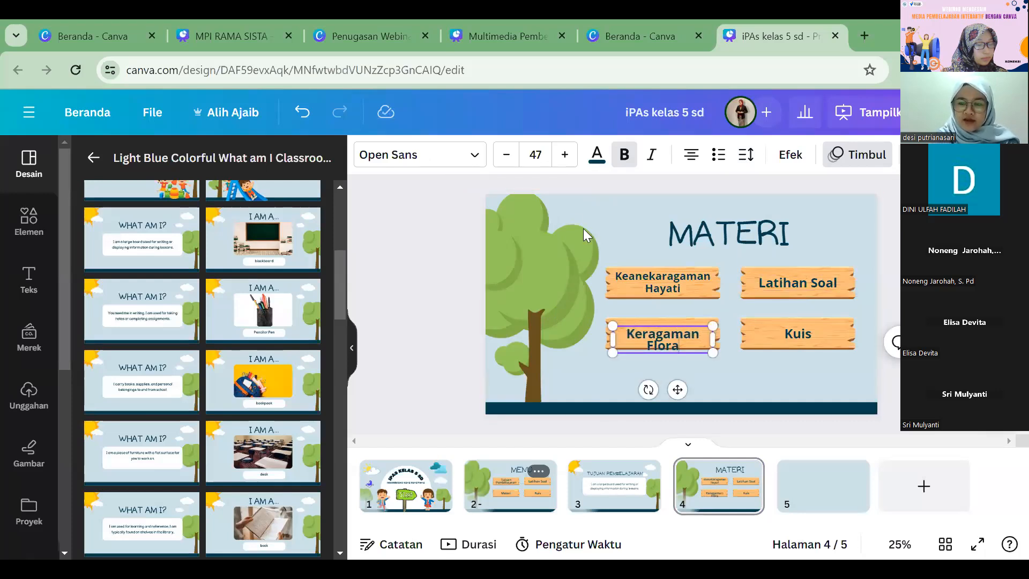
{"action": "key", "text": "ctrl+a"}
{"action": "left_click", "coordinate": [511, 157]}
{"action": "left_click", "coordinate": [511, 157]}
{"action": "left_click", "coordinate": [512, 157]}
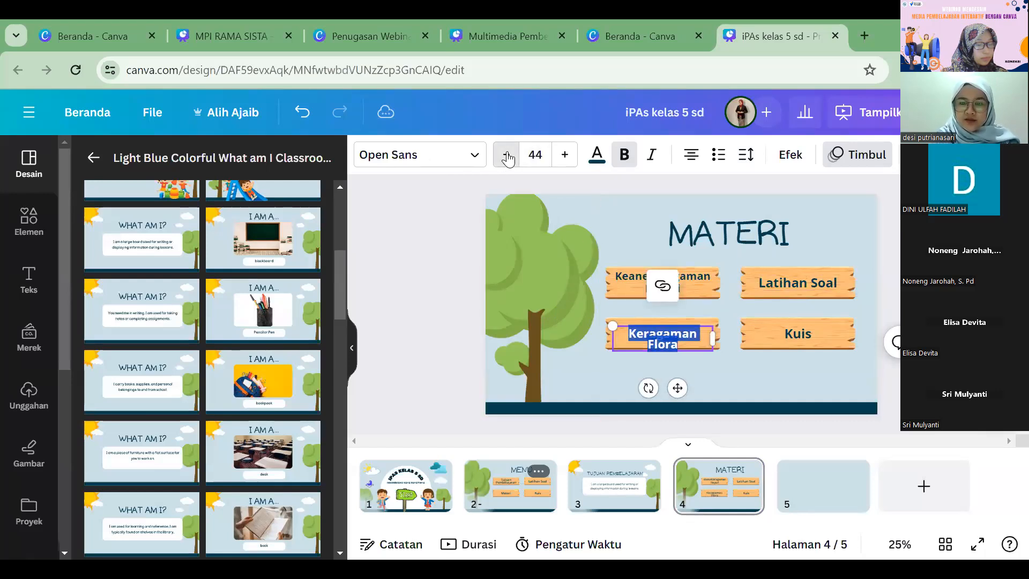
{"action": "left_click", "coordinate": [512, 156]}
{"action": "left_click", "coordinate": [511, 156]}
{"action": "left_click", "coordinate": [511, 156]}
{"action": "left_click", "coordinate": [511, 244]}
Step: Change the "Latihan Soal" label to "Keragaman Fauna" and set its font size to 38
{"action": "left_click", "coordinate": [793, 277]}
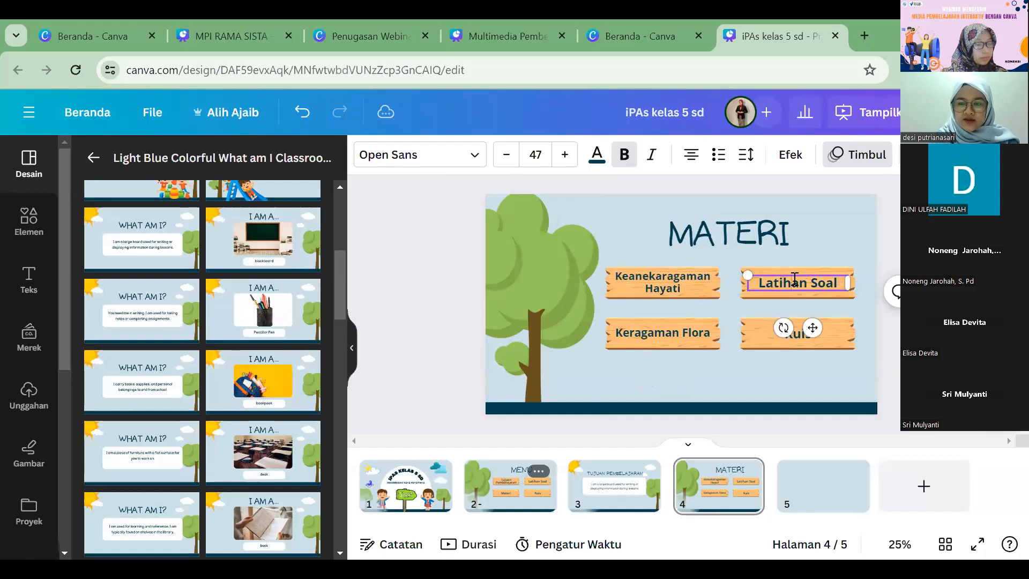
{"action": "key", "text": "ctrl+a"}
{"action": "type", "text": "Keragaman Fauna"}
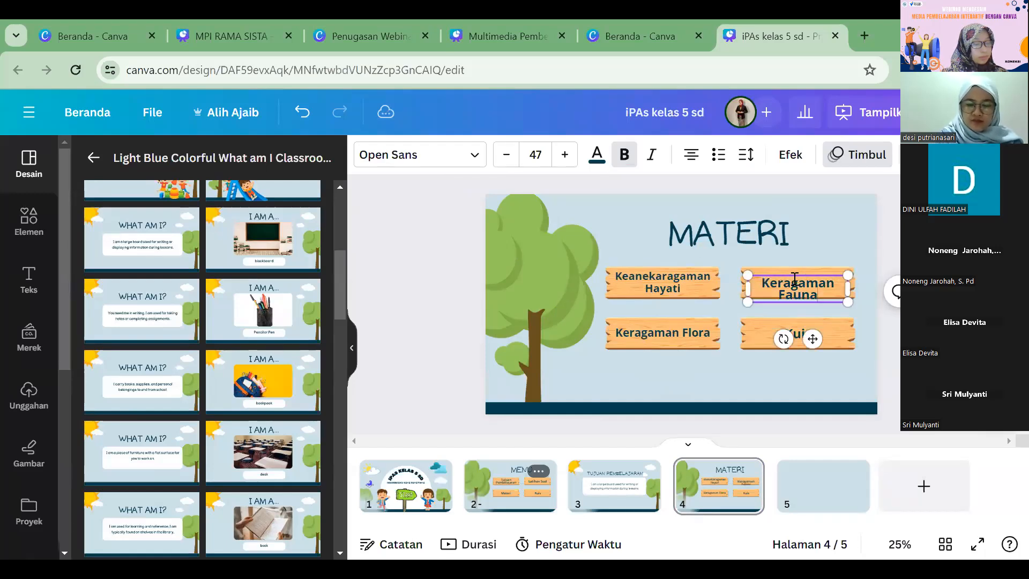
{"action": "key", "text": "ctrl+a"}
{"action": "left_click", "coordinate": [507, 155]}
{"action": "left_click", "coordinate": [507, 154]}
{"action": "left_click", "coordinate": [508, 156]}
{"action": "left_click", "coordinate": [508, 156]}
{"action": "left_click", "coordinate": [508, 156]}
{"action": "left_click", "coordinate": [508, 156]}
{"action": "left_click", "coordinate": [508, 156]}
{"action": "left_click", "coordinate": [508, 156]}
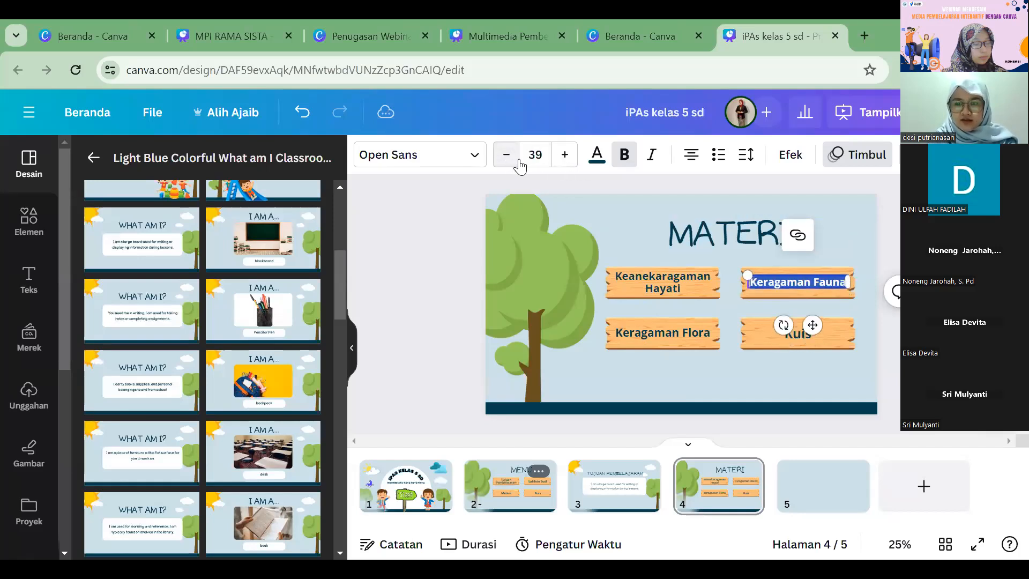
{"action": "left_click", "coordinate": [508, 156]}
{"action": "left_click", "coordinate": [893, 292]}
{"action": "left_click", "coordinate": [801, 375]}
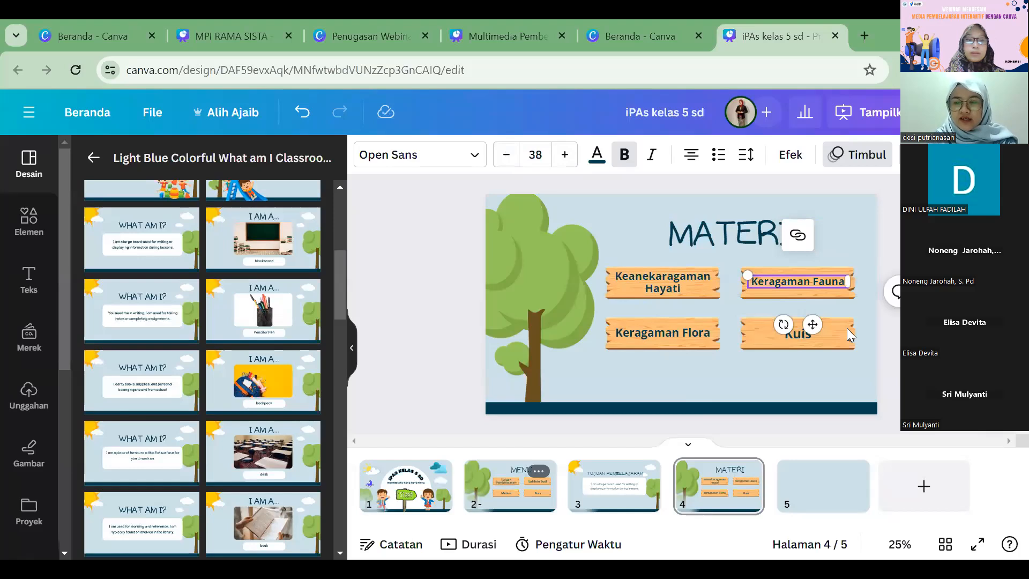
Step: Delete the "Kuis" label and its wooden plank from the MATERI page
{"action": "left_click", "coordinate": [846, 329]}
{"action": "key", "text": "Delete"}
{"action": "left_click", "coordinate": [842, 332]}
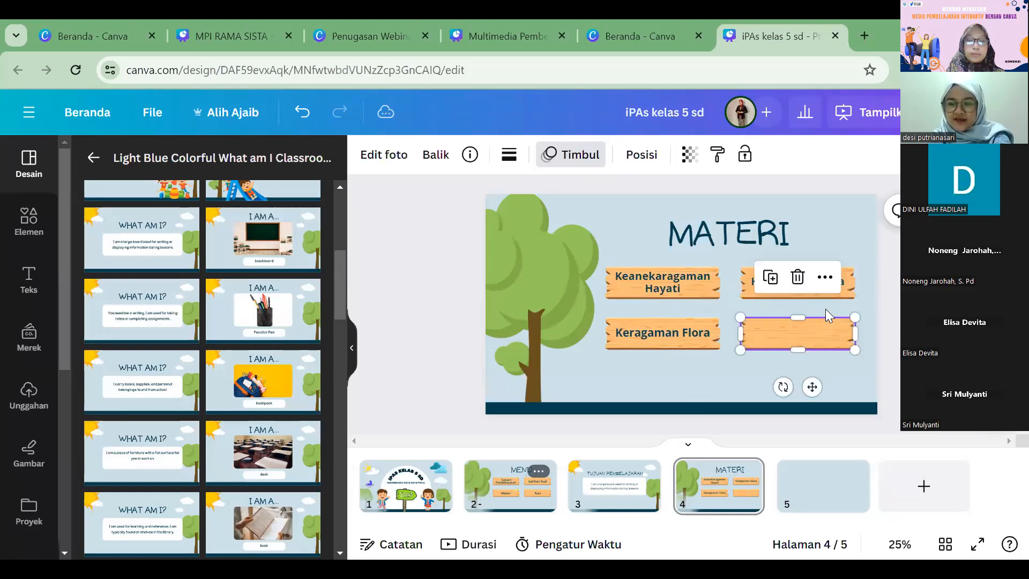
{"action": "key", "text": "Delete"}
Step: Move the "Keragaman Fauna" plank with its label below the other two planks on the MATERI page
{"action": "left_click", "coordinate": [679, 287]}
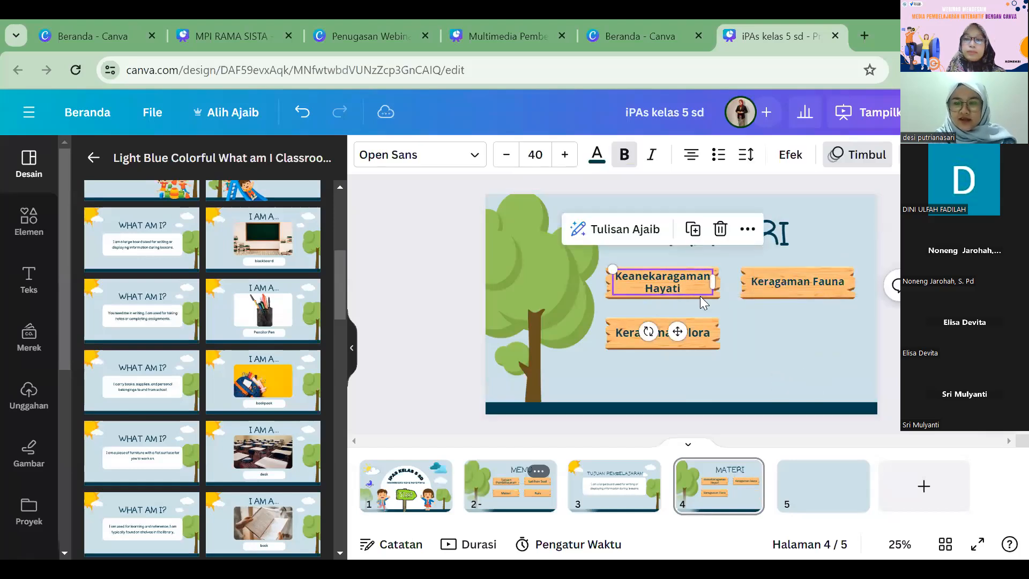
{"action": "left_click", "coordinate": [697, 293], "text": "shift"}
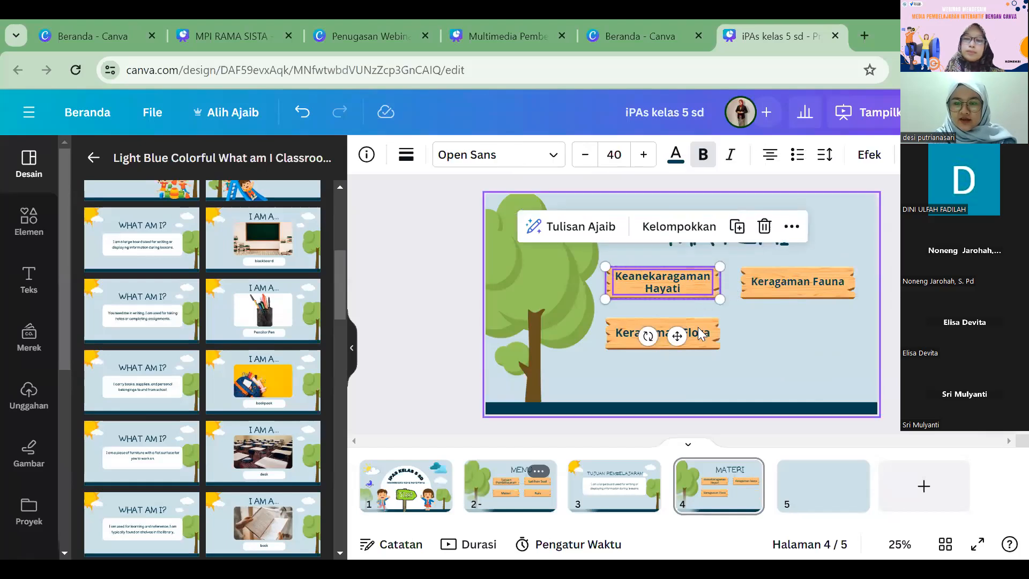
{"action": "left_click", "coordinate": [796, 279]}
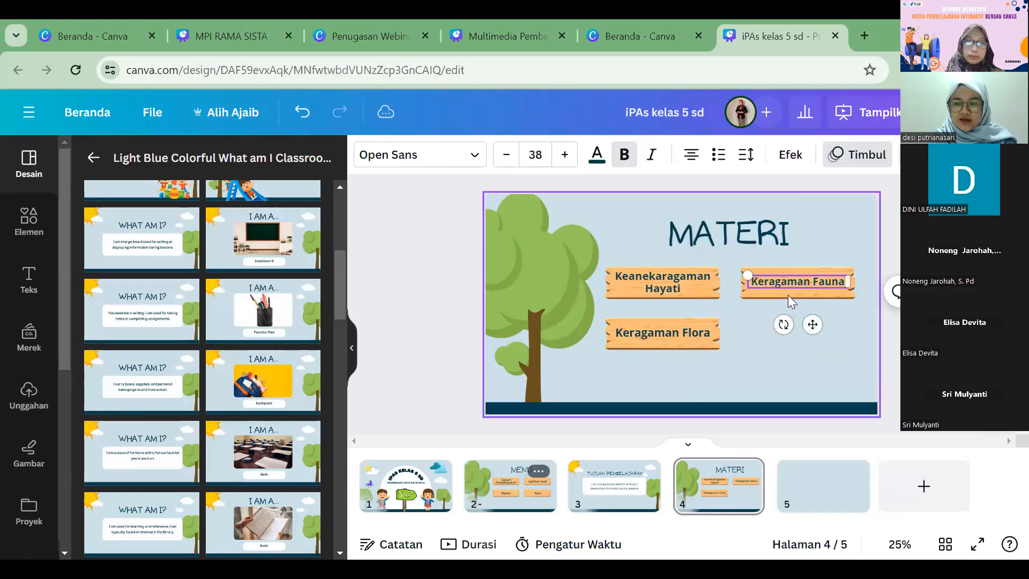
{"action": "left_click_drag", "start_coordinate": [792, 284], "coordinate": [751, 364]}
Step: Move the "Keanekaragaman Hayati" and "Keragaman Flora" planks with their labels together to sit beneath the MATERI title
{"action": "left_click_drag", "start_coordinate": [689, 336], "coordinate": [690, 338]}
{"action": "left_click", "coordinate": [691, 341]}
{"action": "left_click", "coordinate": [682, 283], "text": "shift"}
{"action": "left_click", "coordinate": [670, 298], "text": "shift"}
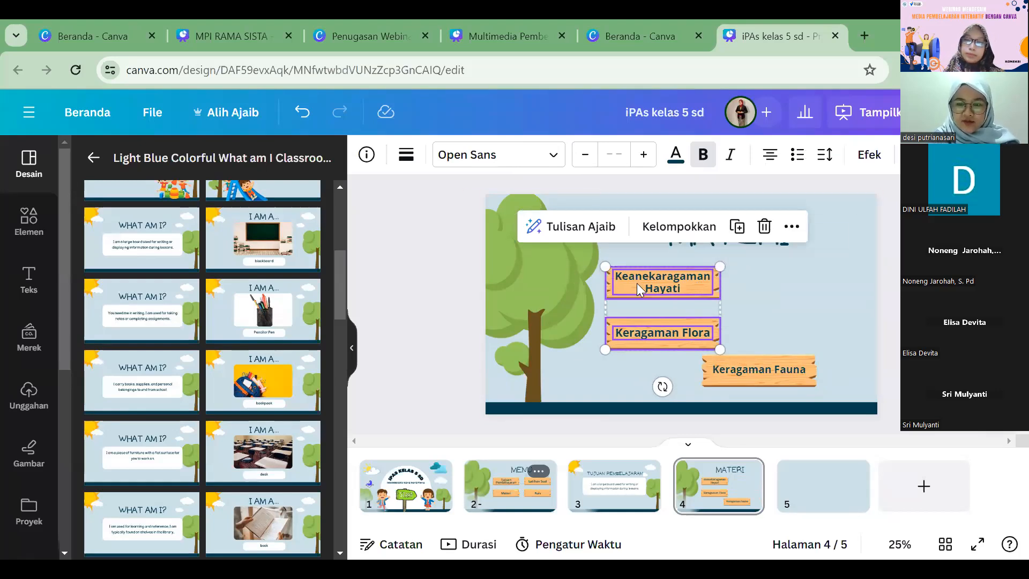
{"action": "left_click_drag", "start_coordinate": [638, 282], "coordinate": [719, 267]}
Step: Align the "Keragaman Fauna" plank under the other two and center the MATERI title above the column
{"action": "left_click", "coordinate": [770, 363]}
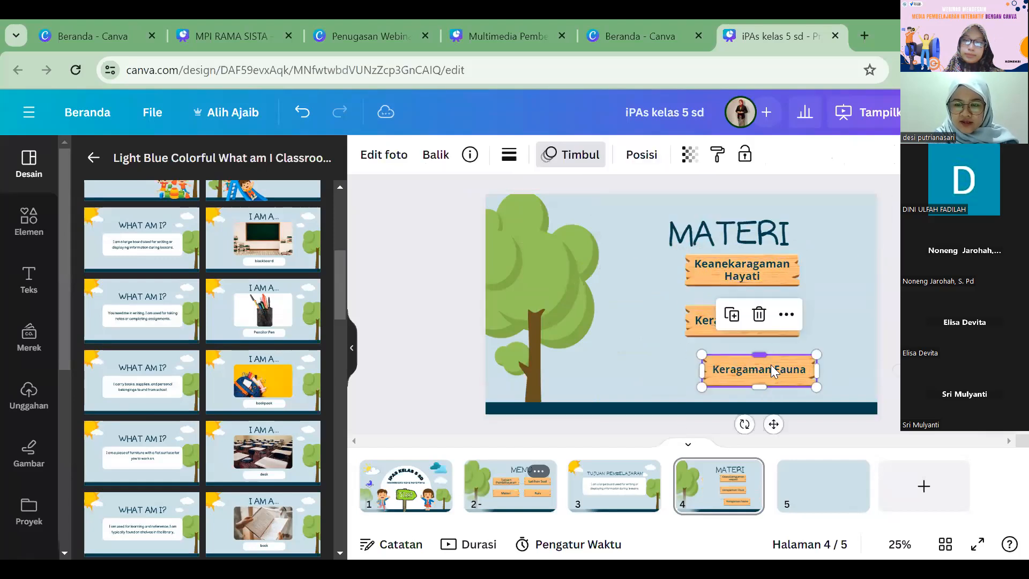
{"action": "left_click", "coordinate": [770, 371]}
{"action": "left_click_drag", "start_coordinate": [770, 371], "coordinate": [756, 369]}
{"action": "left_click", "coordinate": [721, 241]}
{"action": "left_click_drag", "start_coordinate": [721, 241], "coordinate": [730, 232]}
{"action": "left_click", "coordinate": [791, 306]}
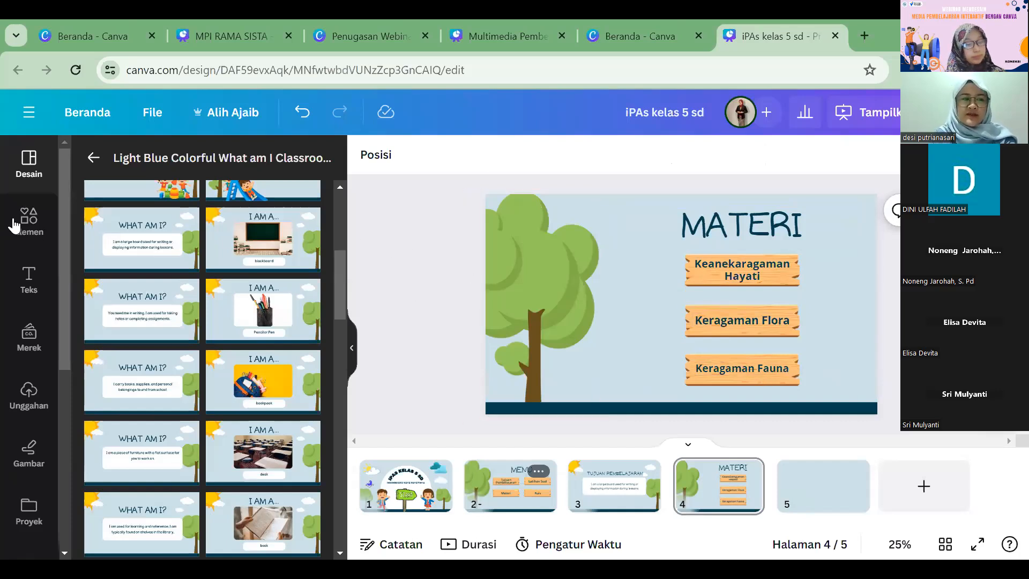
Step: Search the elements for "animasi hewan" and browse all of the graphics results
{"action": "left_click", "coordinate": [138, 160]}
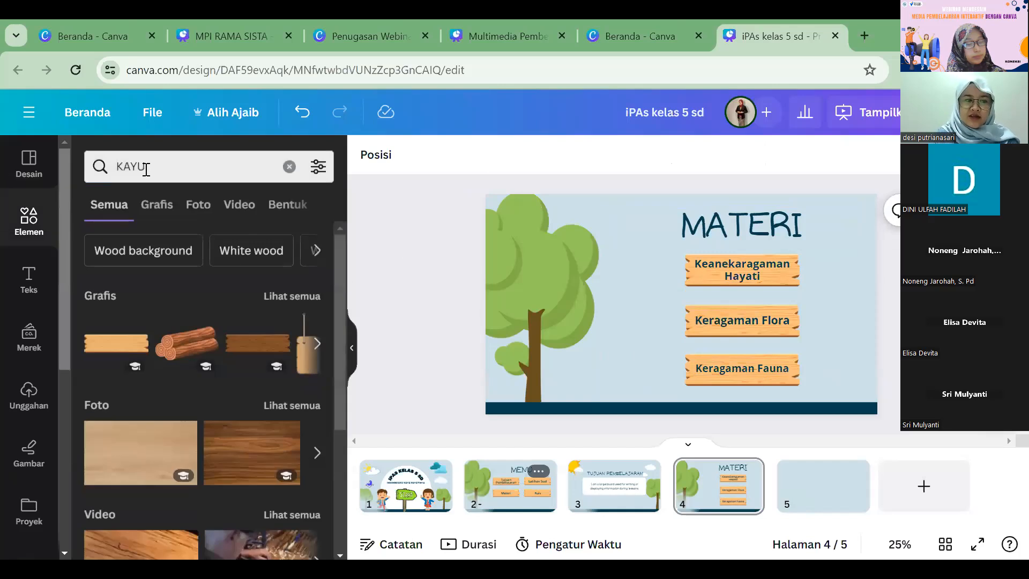
{"action": "left_click", "coordinate": [95, 169]}
{"action": "type", "text": "anmi"}
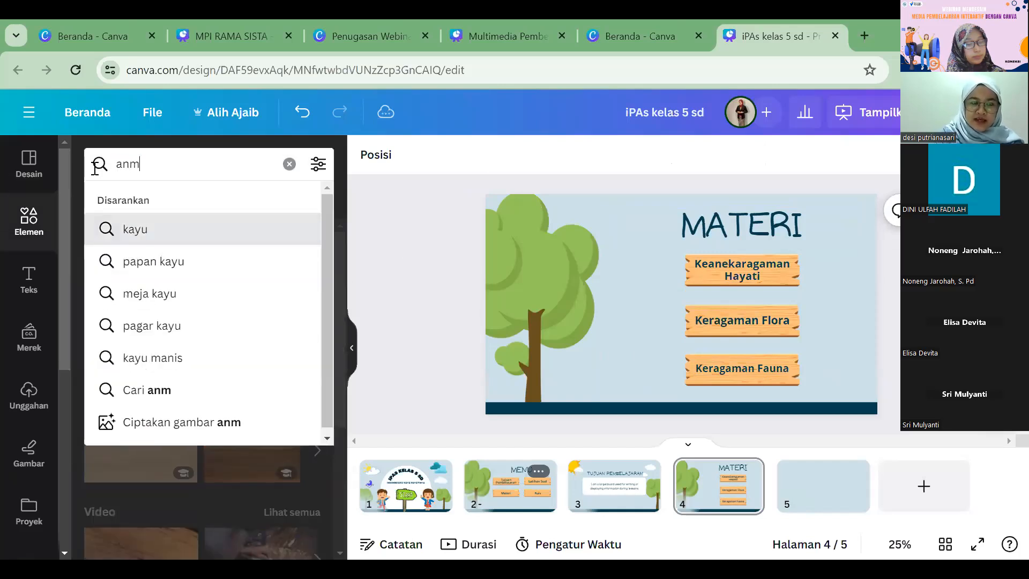
{"action": "key", "text": "BackSpace"}
{"action": "key", "text": "BackSpace"}
{"action": "type", "text": "imasi hewan"}
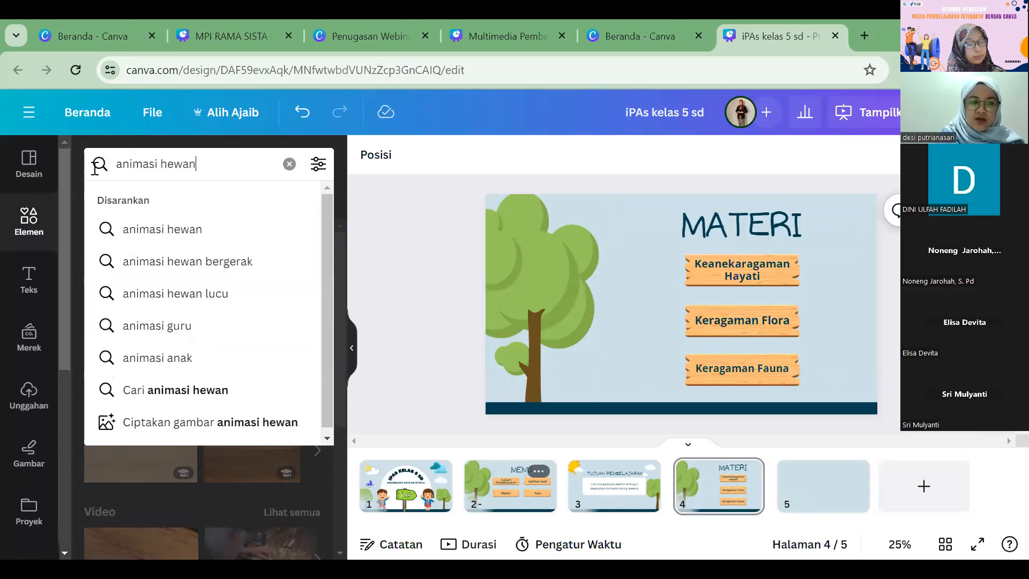
{"action": "key", "text": "Return"}
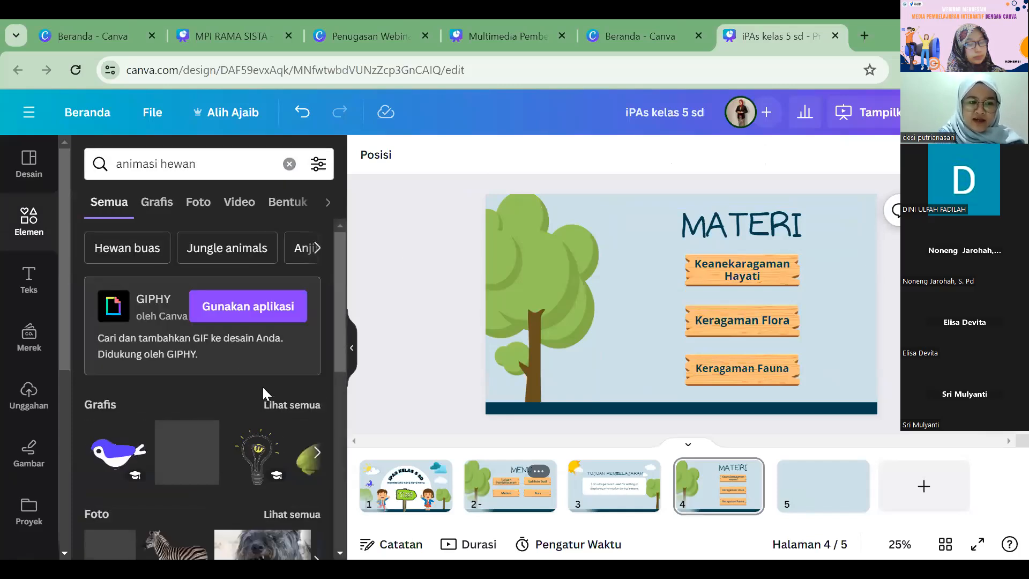
{"action": "scroll", "coordinate": [262, 385], "scroll_direction": "down", "scroll_amount": 2}
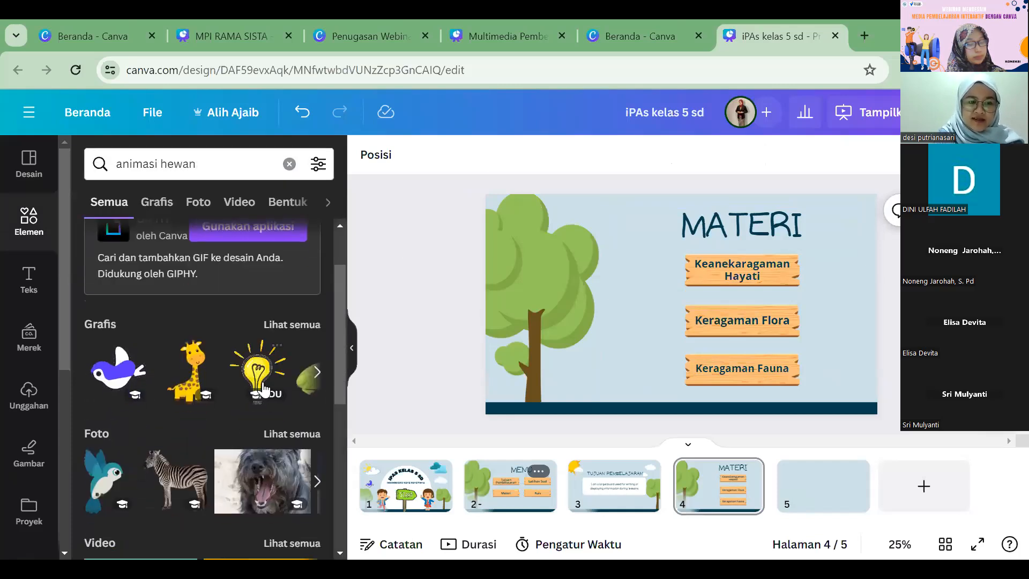
{"action": "left_click", "coordinate": [287, 323]}
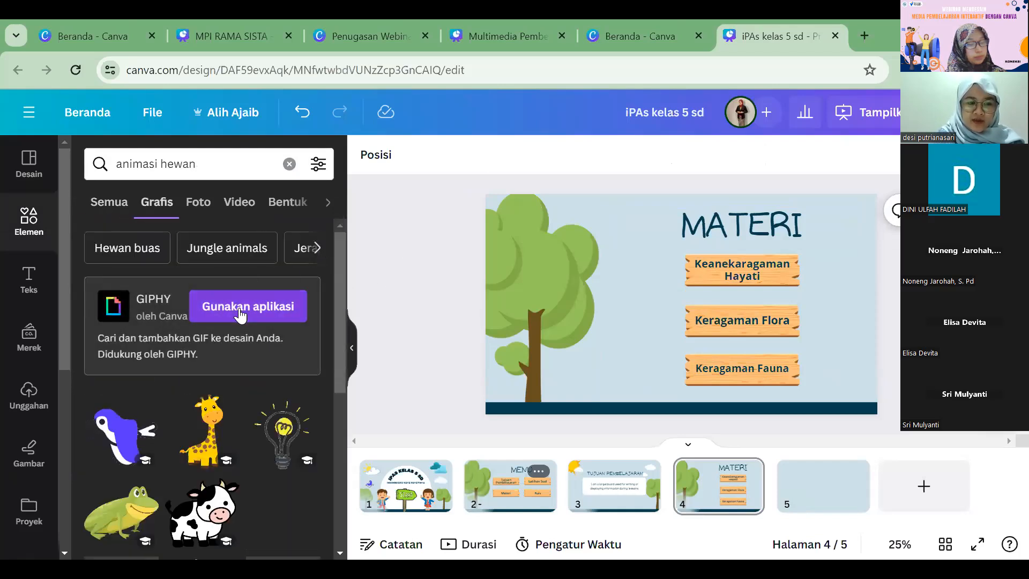
{"action": "scroll", "coordinate": [240, 315], "scroll_direction": "down", "scroll_amount": 3}
{"action": "scroll", "coordinate": [279, 295], "scroll_direction": "down", "scroll_amount": 2}
Step: Insert the animated deer graphic, shrink it and place it on the ground between the tree and the planks
{"action": "left_click", "coordinate": [280, 295]}
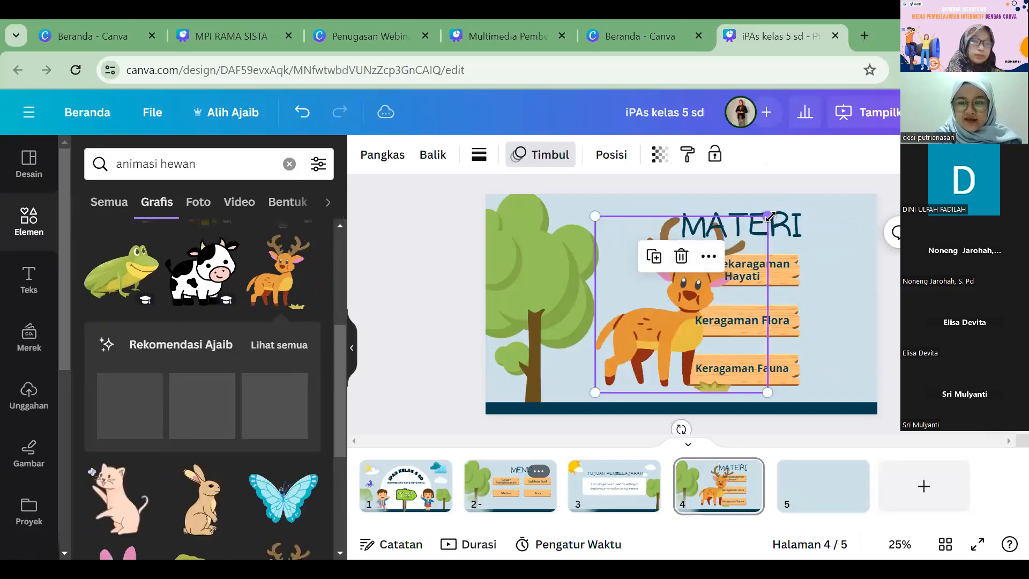
{"action": "left_click_drag", "start_coordinate": [769, 216], "coordinate": [665, 320]}
{"action": "left_click_drag", "start_coordinate": [622, 371], "coordinate": [608, 384]}
{"action": "left_click_drag", "start_coordinate": [663, 322], "coordinate": [664, 320]}
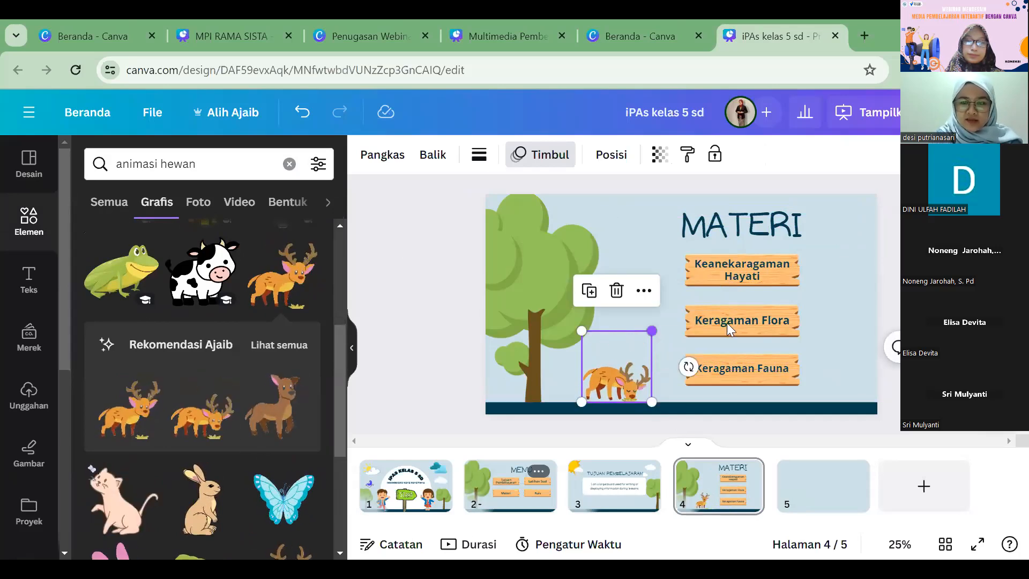
Step: Add the blue butterfly graphic, shrink and tilt it, and place it beside the end of the MATERI title
{"action": "left_click", "coordinate": [283, 498]}
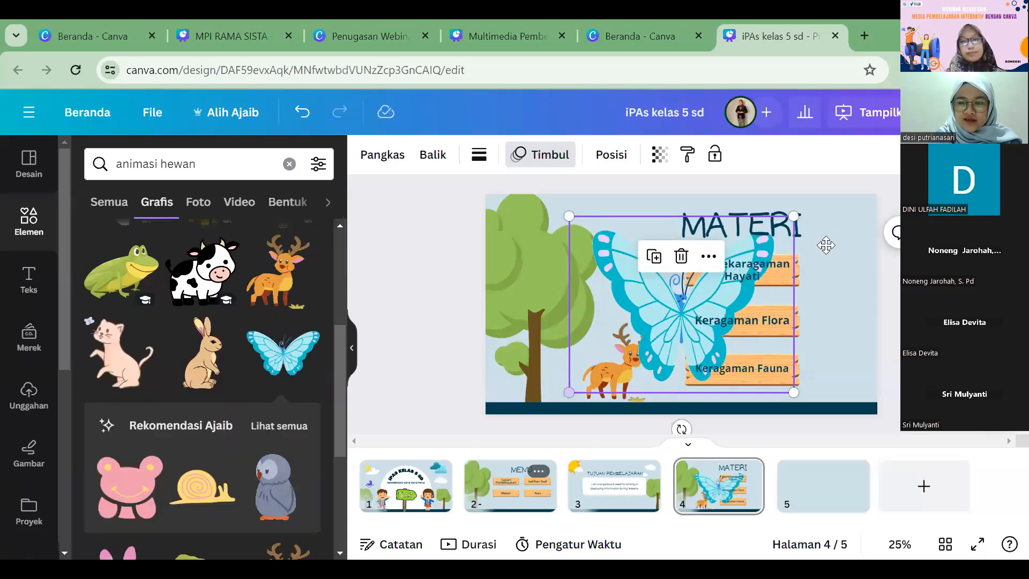
{"action": "left_click_drag", "start_coordinate": [569, 392], "coordinate": [714, 278]}
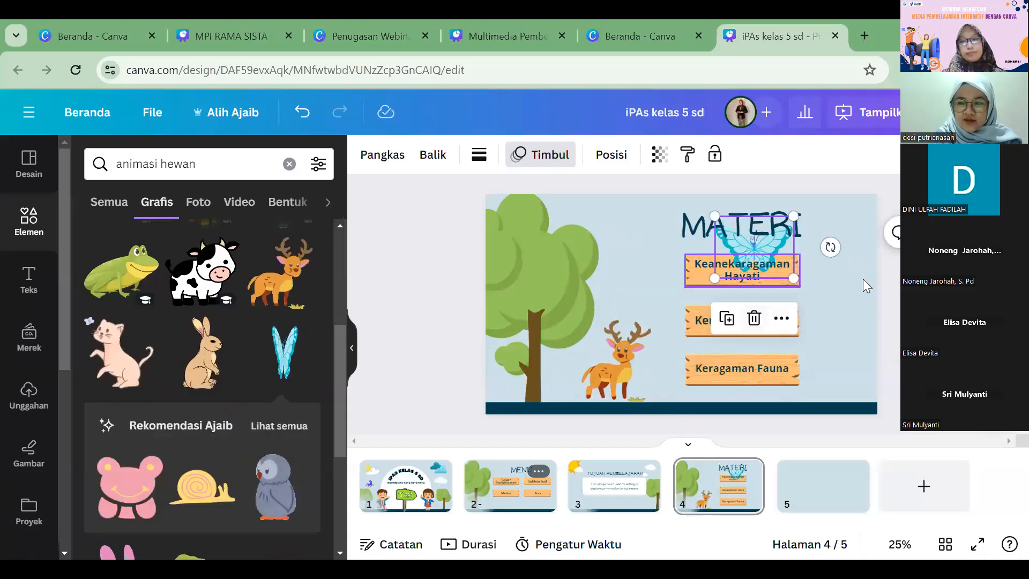
{"action": "left_click_drag", "start_coordinate": [754, 247], "coordinate": [831, 238]}
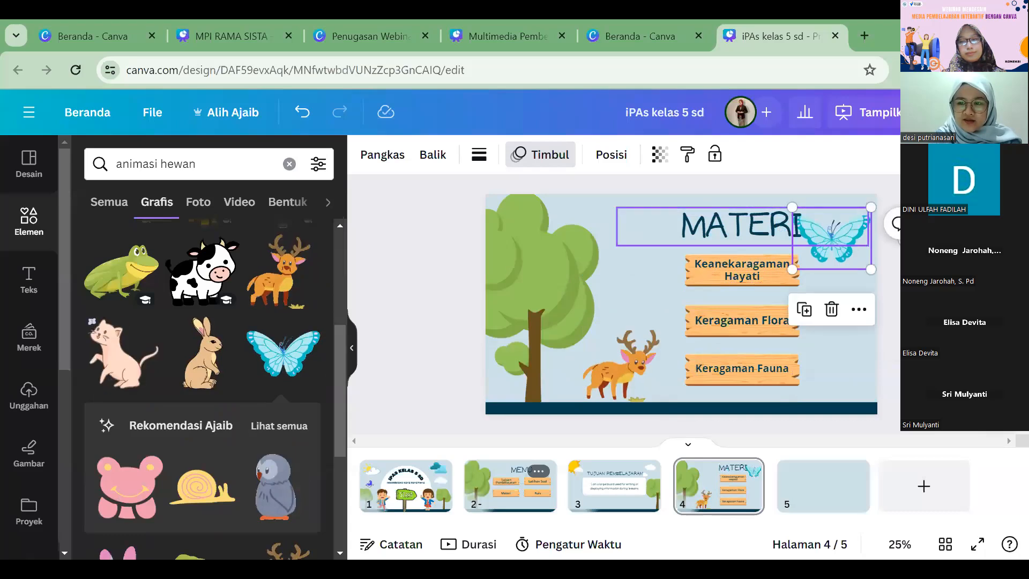
{"action": "mouse_move", "coordinate": [831, 284]}
{"action": "left_mouse_down"}
{"action": "mouse_move", "coordinate": [855, 264]}
{"action": "mouse_move", "coordinate": [842, 286]}
{"action": "left_mouse_up"}
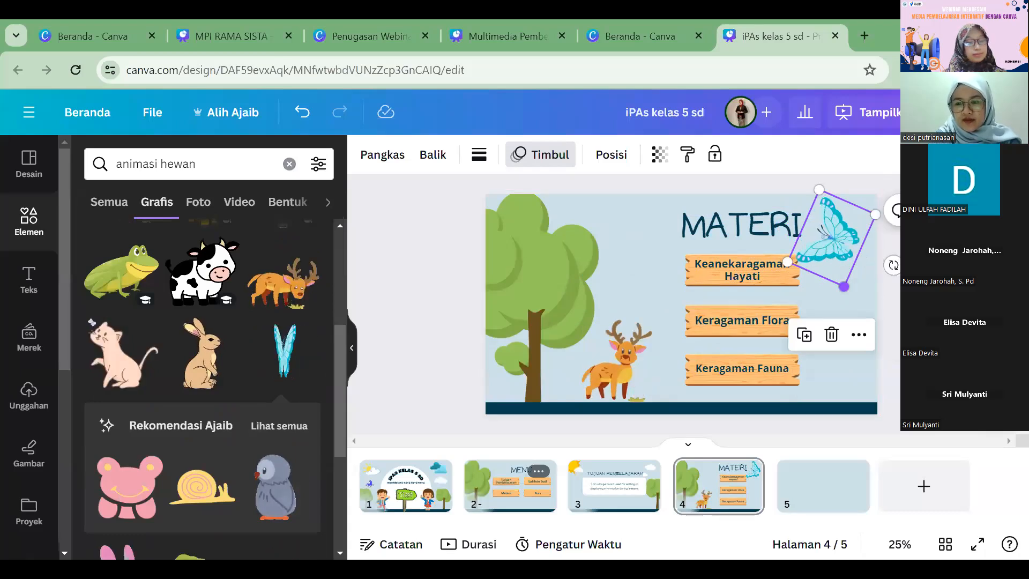
{"action": "left_click_drag", "start_coordinate": [843, 286], "coordinate": [837, 260]}
{"action": "left_click_drag", "start_coordinate": [828, 224], "coordinate": [835, 229]}
{"action": "left_click", "coordinate": [888, 332]}
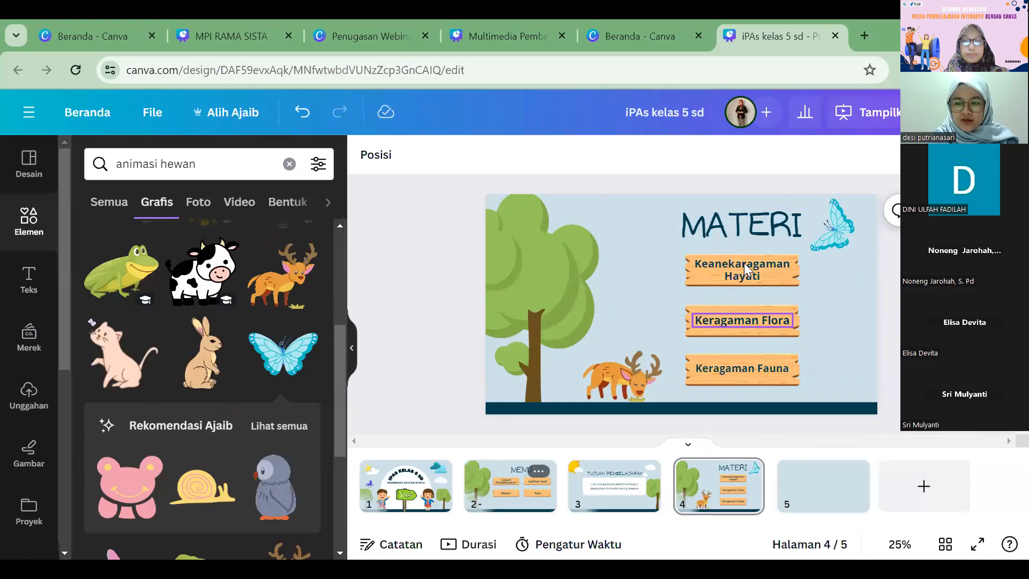
Step: Apply the template's "GAME RULES" layout to page 5 and delete its illustration of children playing with blocks
{"action": "left_click", "coordinate": [794, 483]}
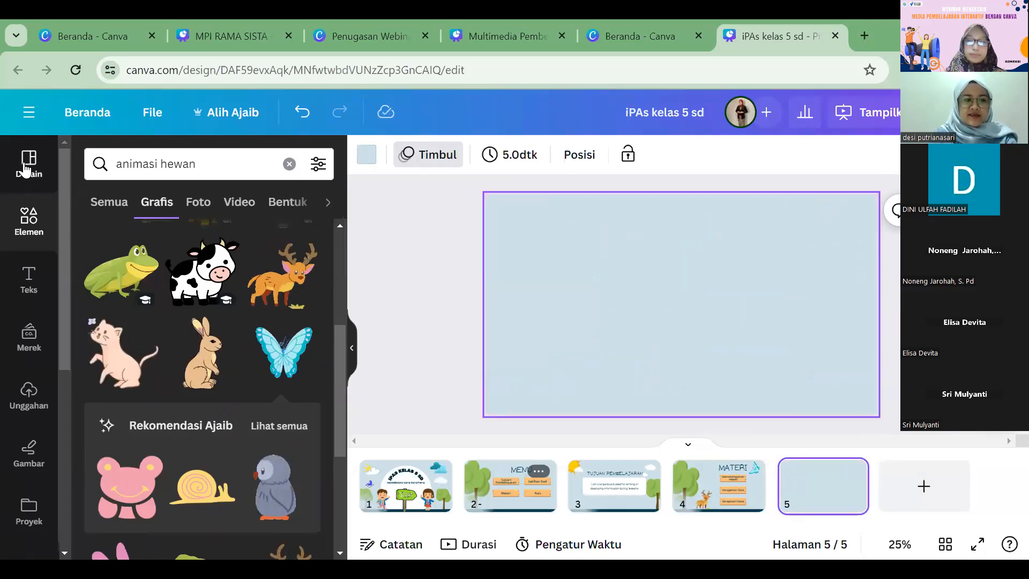
{"action": "left_click", "coordinate": [27, 163]}
{"action": "scroll", "coordinate": [214, 363], "scroll_direction": "down", "scroll_amount": 3}
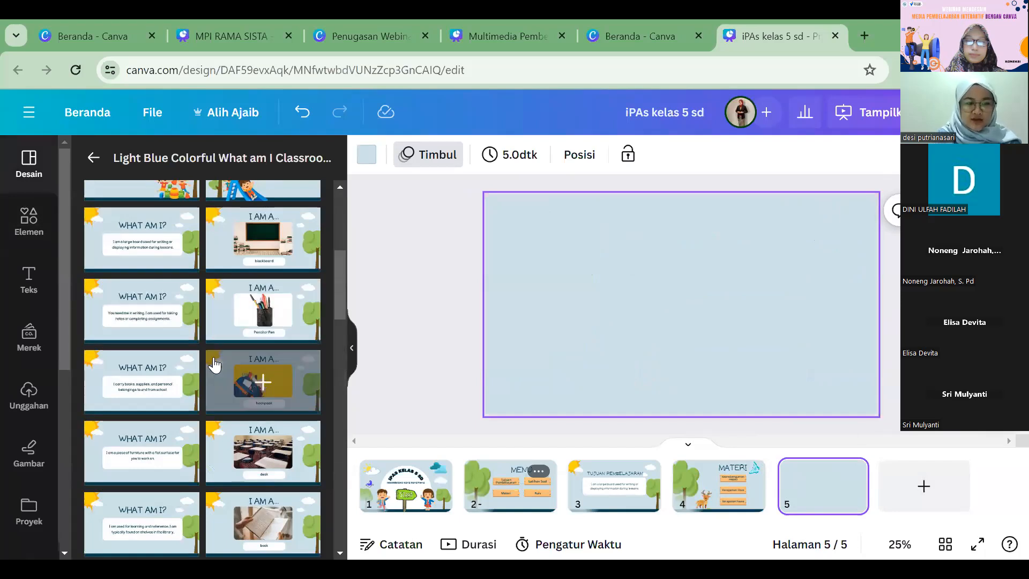
{"action": "scroll", "coordinate": [214, 363], "scroll_direction": "up", "scroll_amount": 4}
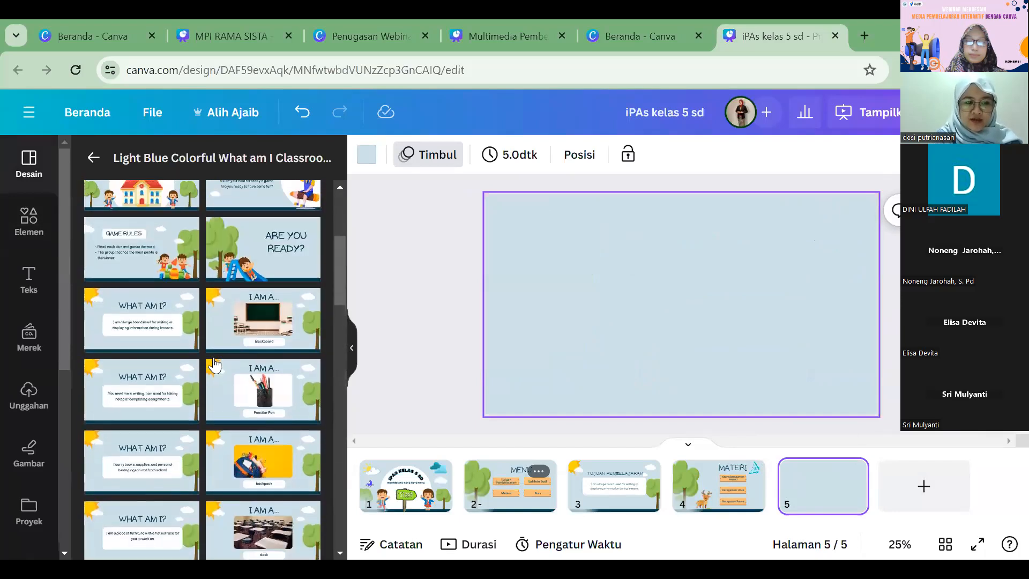
{"action": "scroll", "coordinate": [168, 370], "scroll_direction": "up", "scroll_amount": 2}
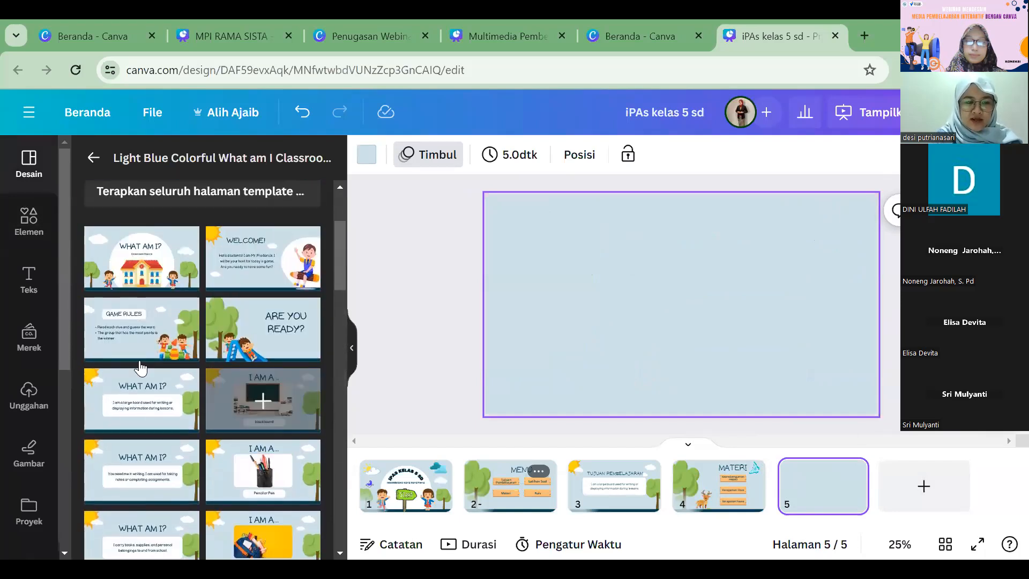
{"action": "left_click", "coordinate": [113, 320]}
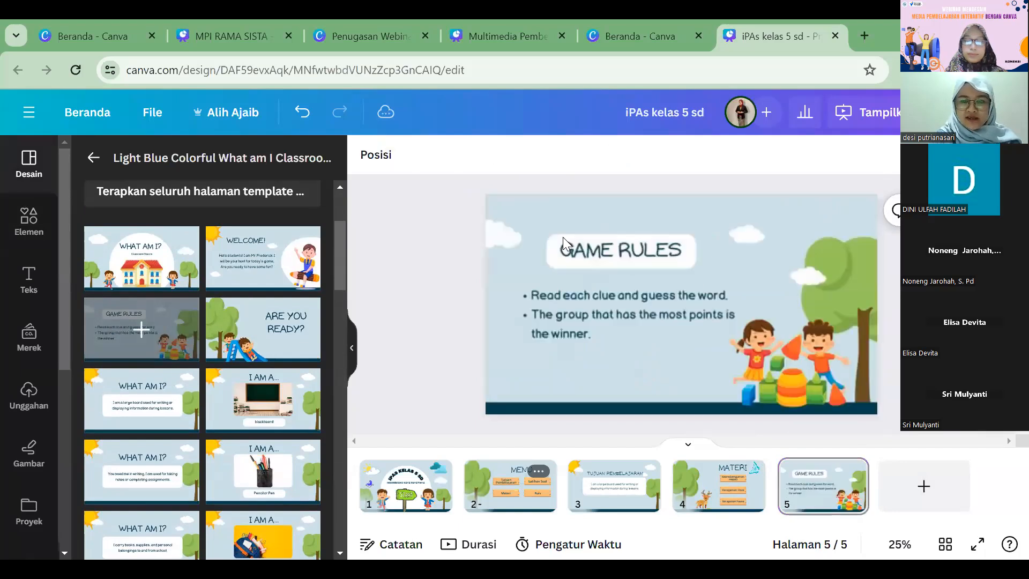
{"action": "left_click", "coordinate": [807, 364]}
{"action": "key", "text": "Delete"}
Step: Replace the "GAME RULES" title with "PENGERTIAN KEANEKARAGAMAN HAYATI"
{"action": "left_click", "coordinate": [629, 255]}
{"action": "left_click", "coordinate": [628, 250]}
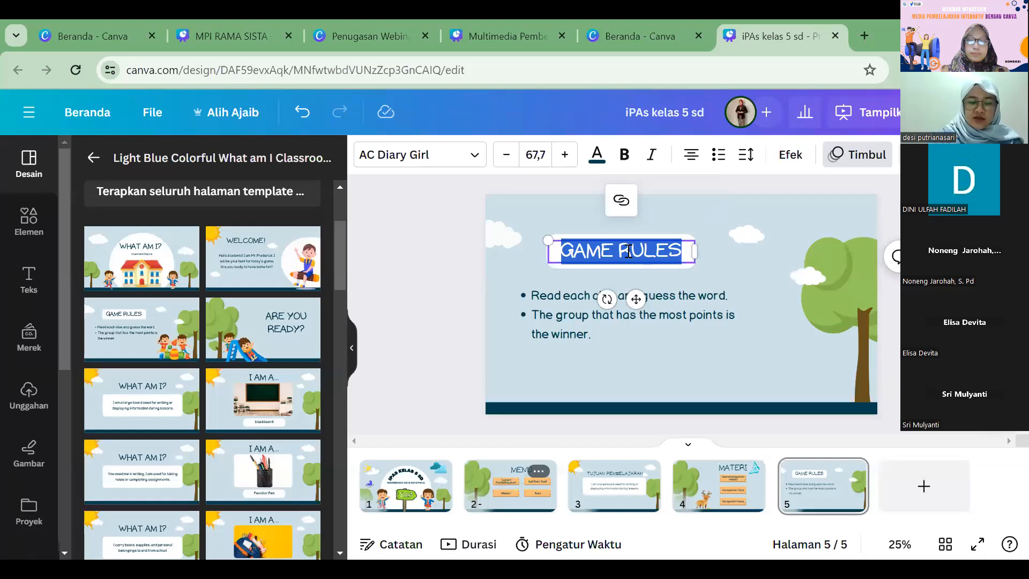
{"action": "type", "text": "PENGERTIA"}
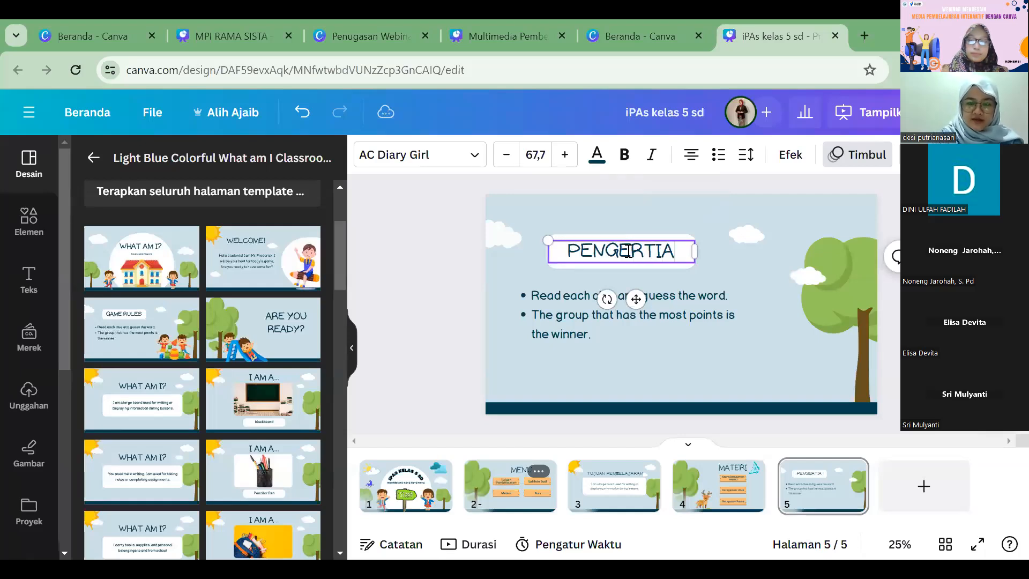
{"action": "type", "text": "N KEANEKA"}
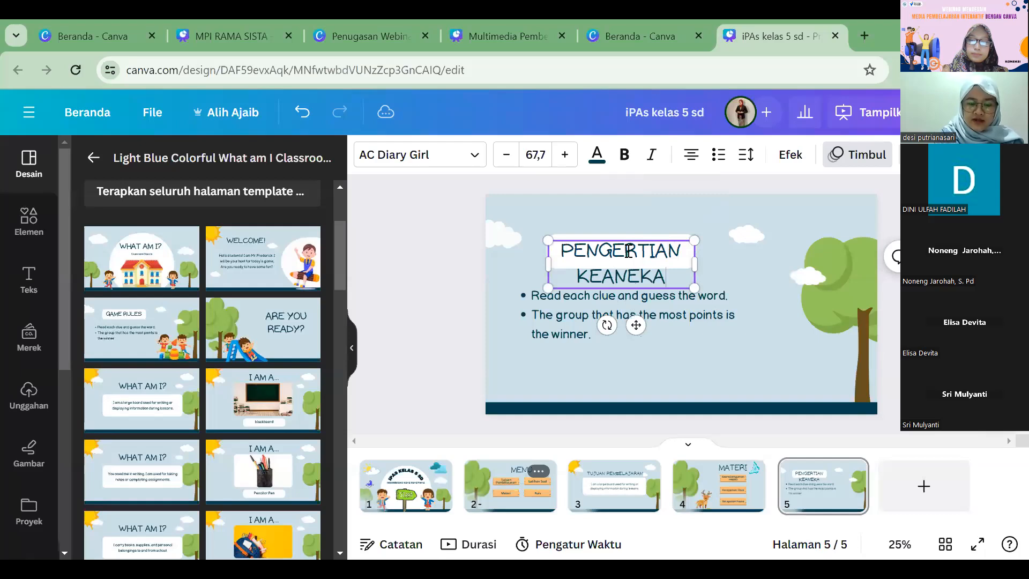
{"action": "type", "text": "RAGAMAN"}
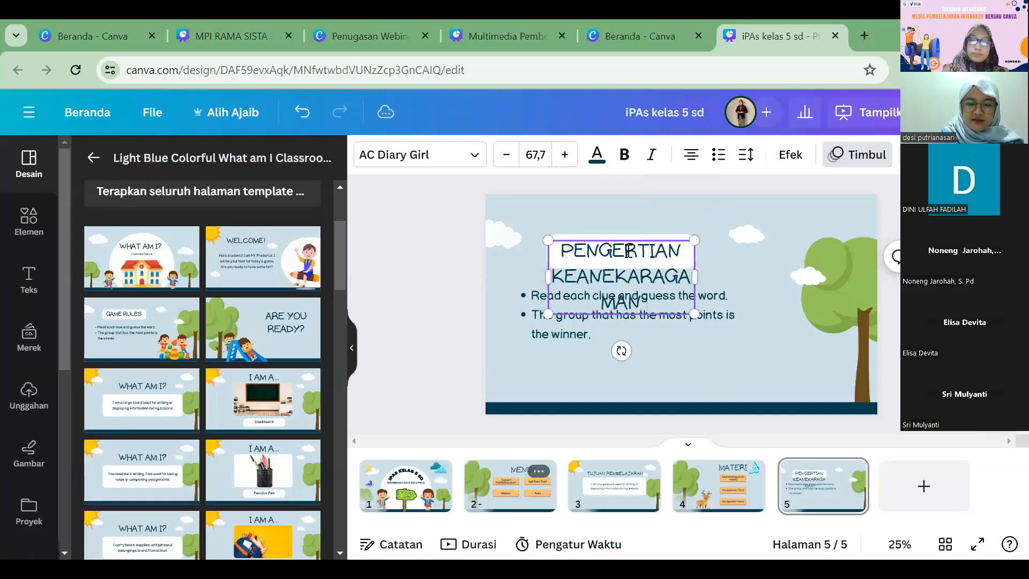
{"action": "type", "text": " JAYATI"}
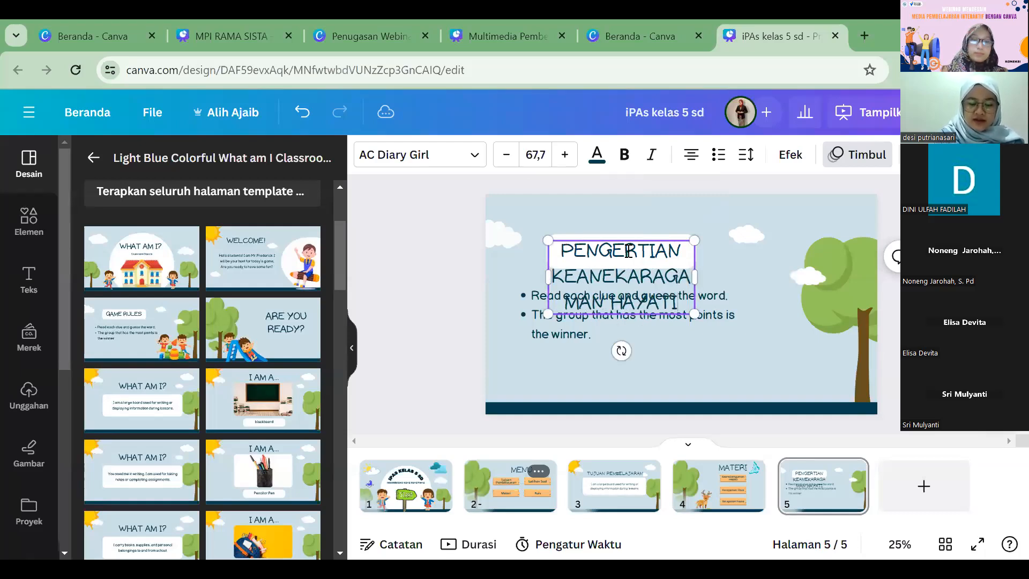
Step: Scale the title text down to size 46,6 and widen its white background and text box so it fits on two lines
{"action": "key", "text": "ctrl+a"}
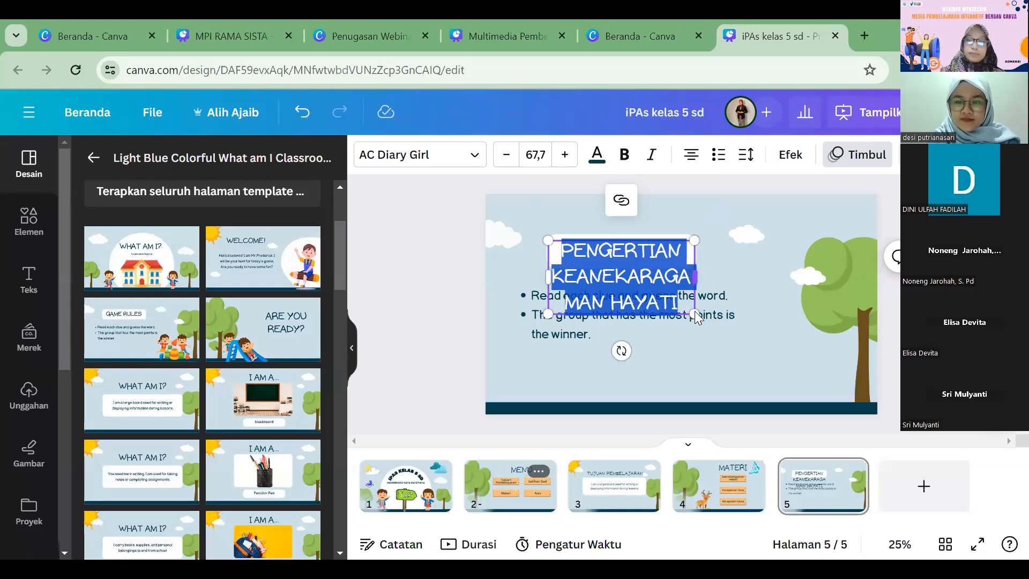
{"action": "left_click_drag", "start_coordinate": [694, 312], "coordinate": [654, 293]}
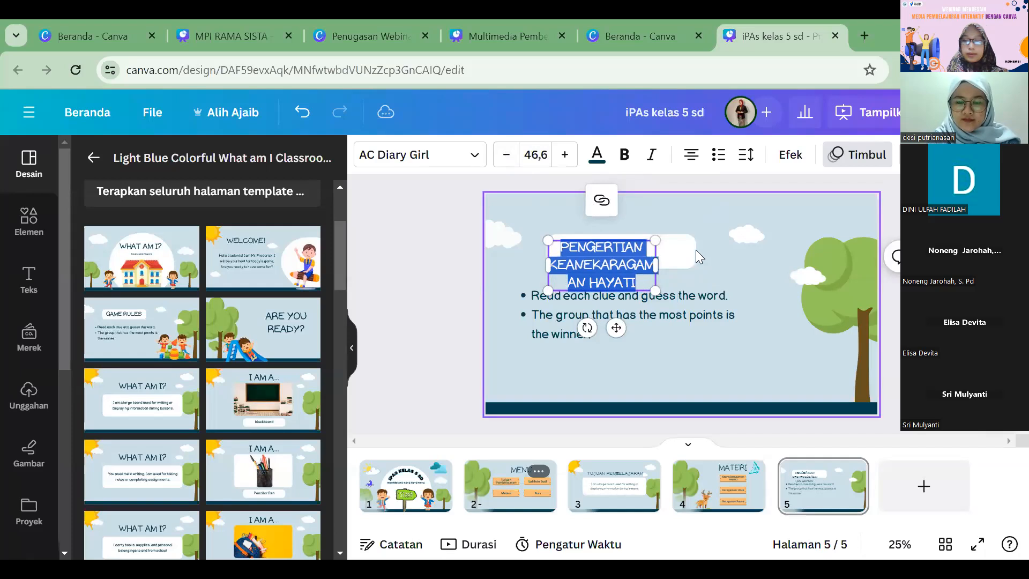
{"action": "left_click", "coordinate": [692, 249]}
{"action": "left_click_drag", "start_coordinate": [690, 249], "coordinate": [764, 213]}
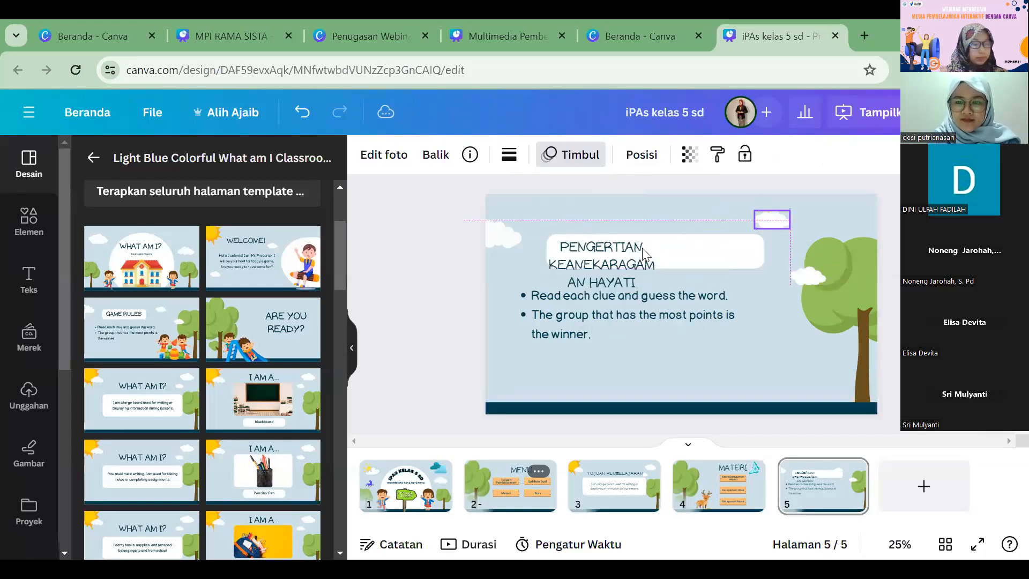
{"action": "left_click_drag", "start_coordinate": [657, 270], "coordinate": [754, 257]}
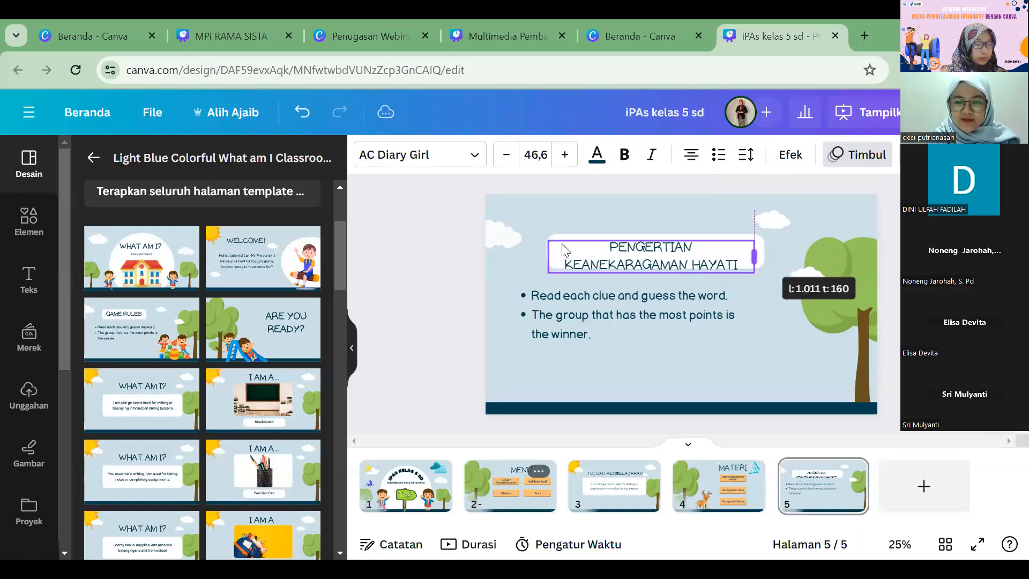
Step: Reduce the title's font size to 43,6 and break the line after "PENGERTIAN"
{"action": "left_click", "coordinate": [509, 159]}
{"action": "left_click", "coordinate": [509, 158]}
{"action": "left_click", "coordinate": [509, 159]}
{"action": "left_click_drag", "start_coordinate": [464, 209], "coordinate": [522, 249]}
{"action": "left_click", "coordinate": [633, 261]}
{"action": "left_click", "coordinate": [498, 234]}
{"action": "left_click", "coordinate": [641, 249]}
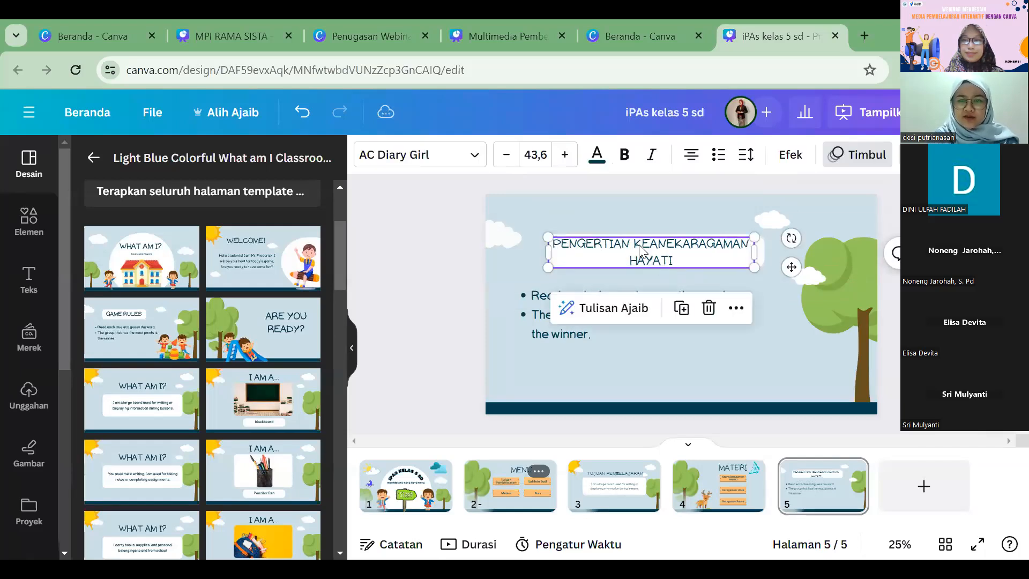
{"action": "left_click", "coordinate": [634, 242]}
{"action": "key", "text": "Return"}
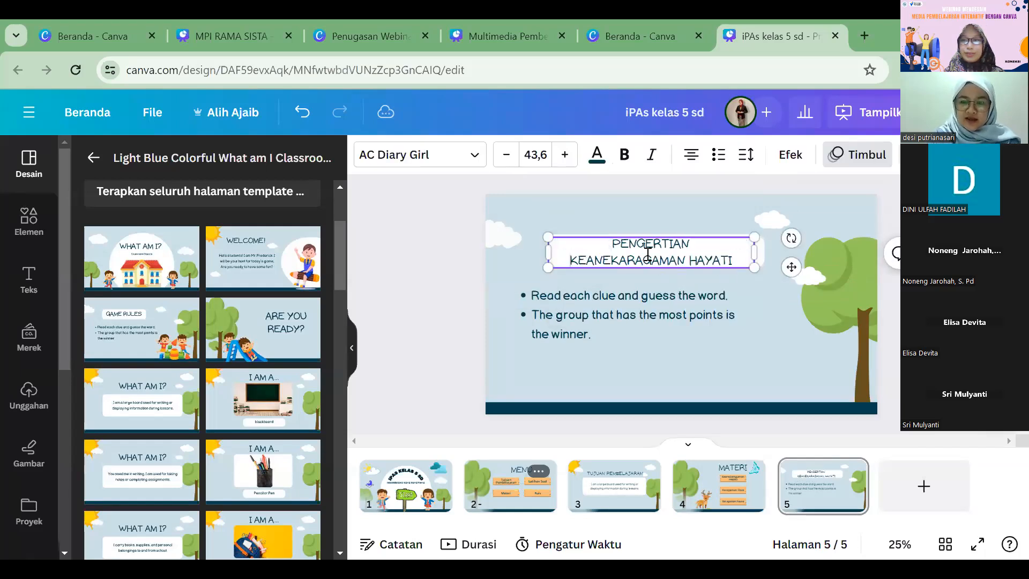
Step: Delete the bulleted placeholder text under the title on page 5
{"action": "left_click", "coordinate": [423, 262]}
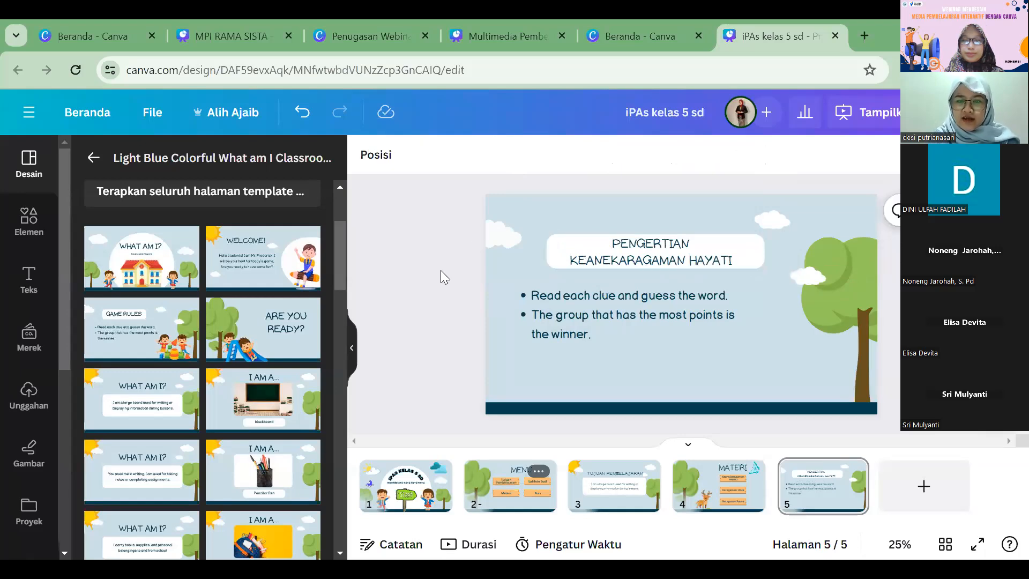
{"action": "left_click", "coordinate": [530, 309]}
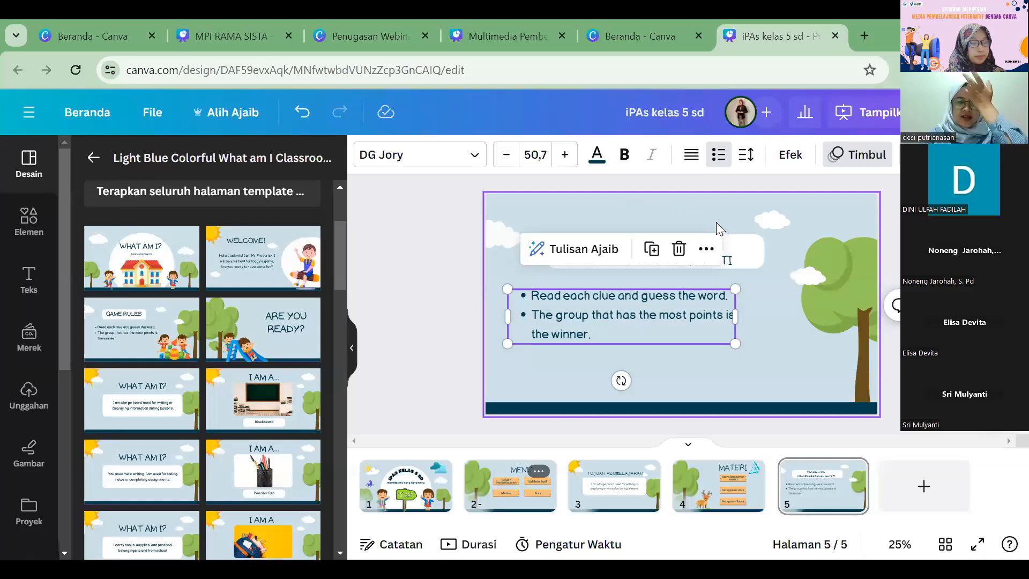
{"action": "left_click", "coordinate": [431, 275]}
{"action": "left_click", "coordinate": [611, 301]}
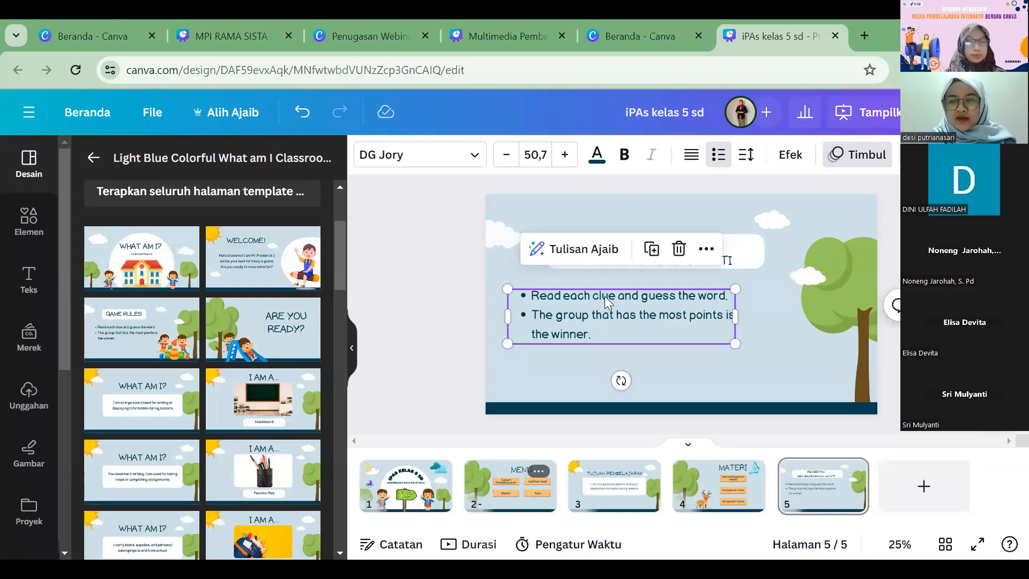
{"action": "key", "text": "Delete"}
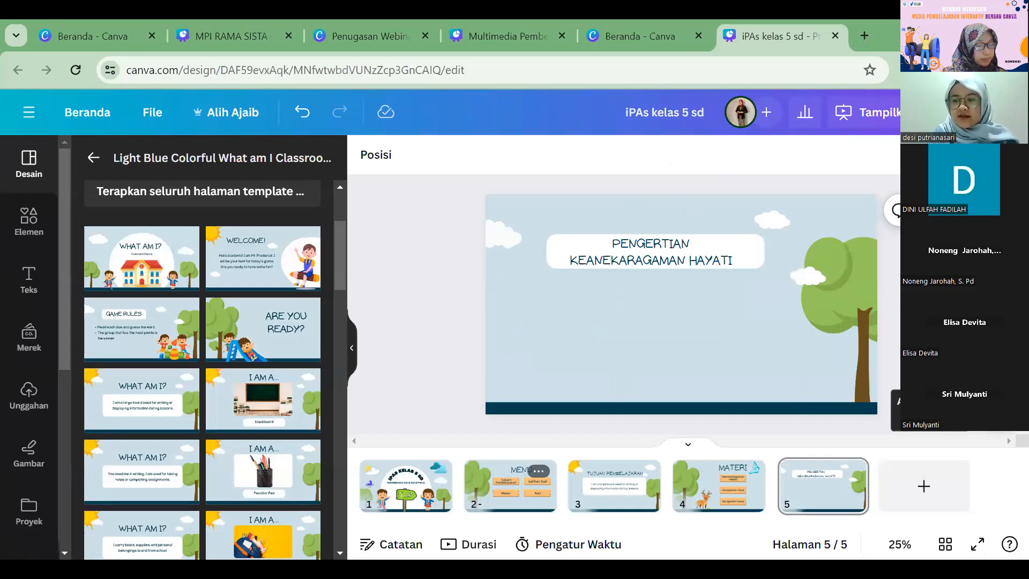
Step: Generate a paragraph on page 5 with Magic Write (Tulisan Ajaib) from the prompt "pengertian keanekaragaman hayati"
{"action": "left_click", "coordinate": [991, 410]}
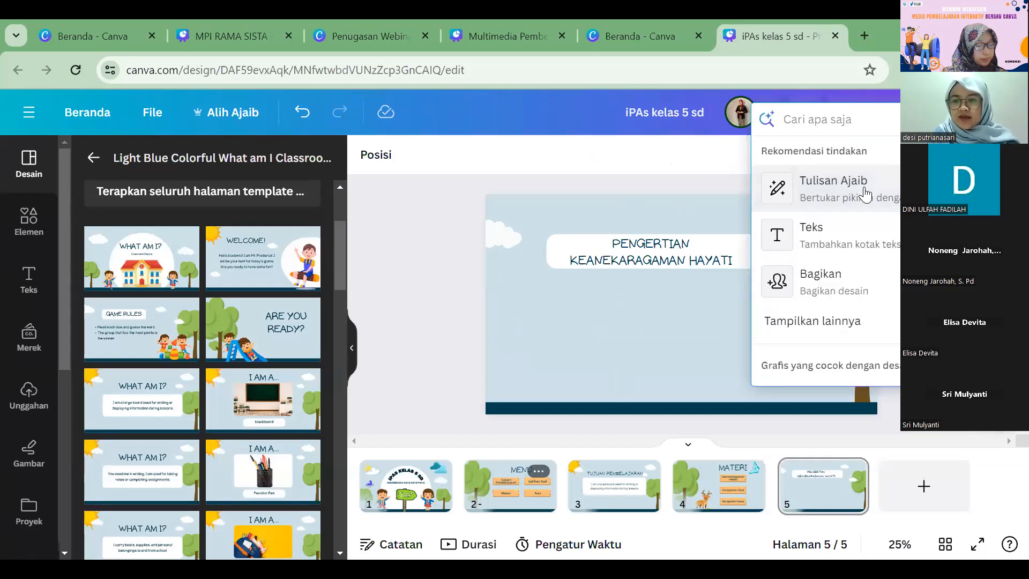
{"action": "left_click", "coordinate": [865, 193]}
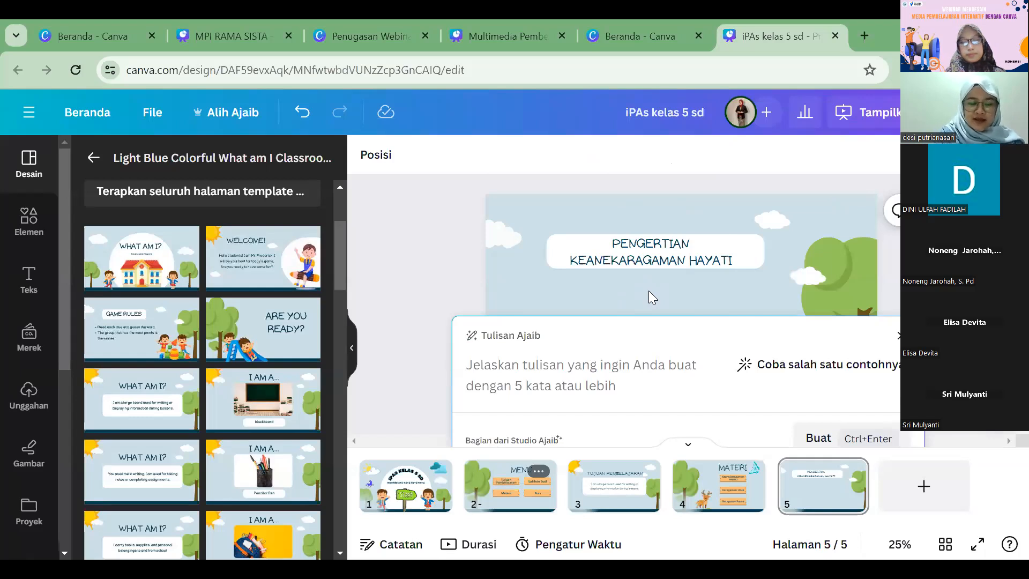
{"action": "type", "text": "pe"}
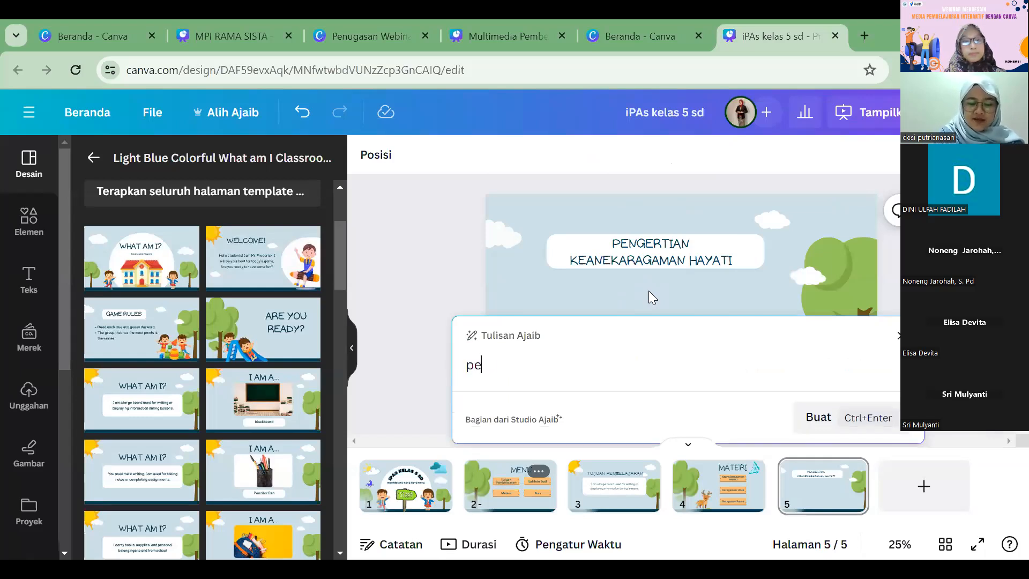
{"action": "type", "text": "ng"}
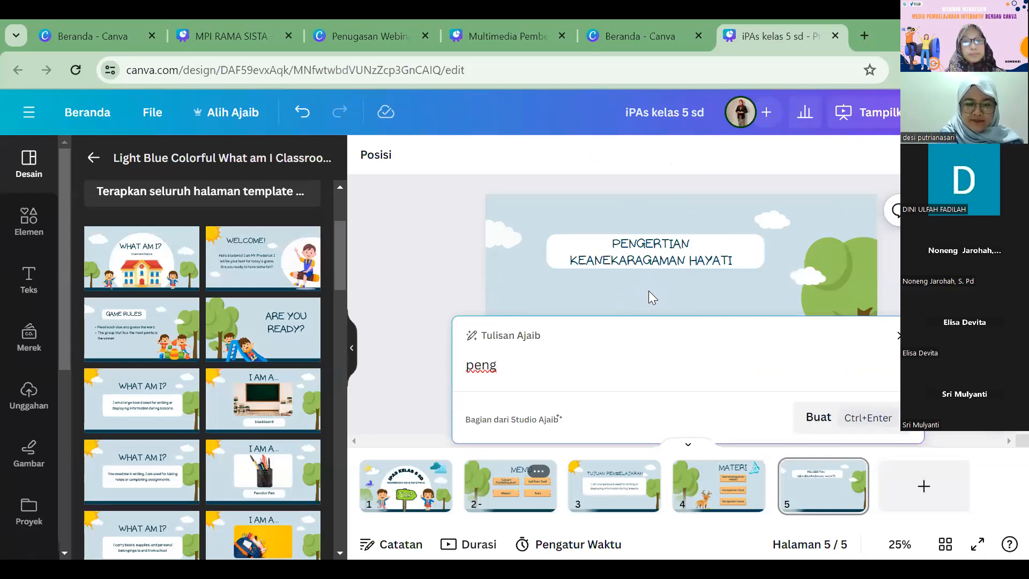
{"action": "type", "text": "ertian keanekaragaman hayati"}
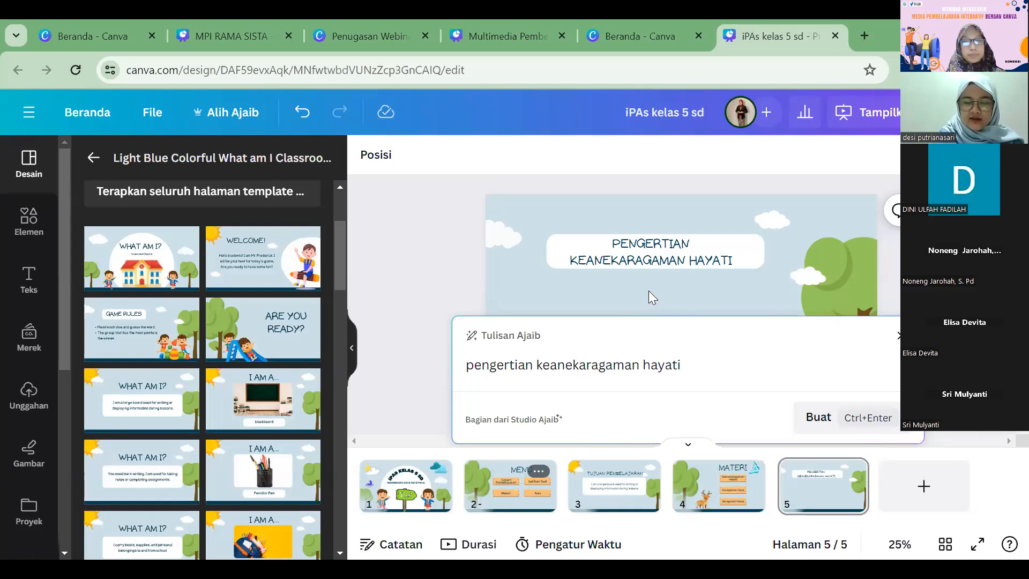
{"action": "left_click", "coordinate": [833, 421]}
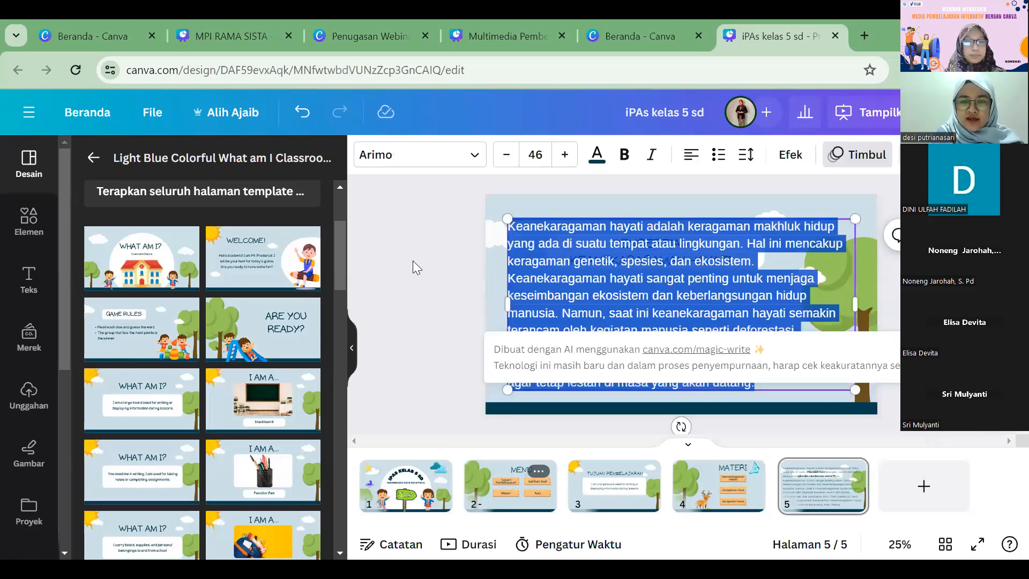
Step: Scale the generated paragraph down to size 30,6 and position it just below the title
{"action": "left_click", "coordinate": [412, 260]}
{"action": "left_click", "coordinate": [537, 284]}
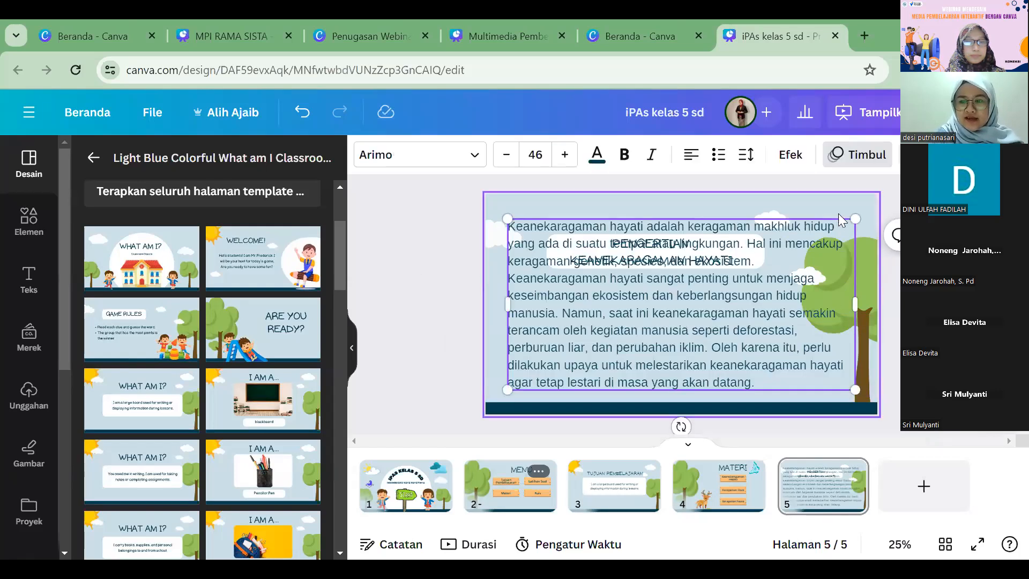
{"action": "left_click_drag", "start_coordinate": [854, 228], "coordinate": [797, 325]}
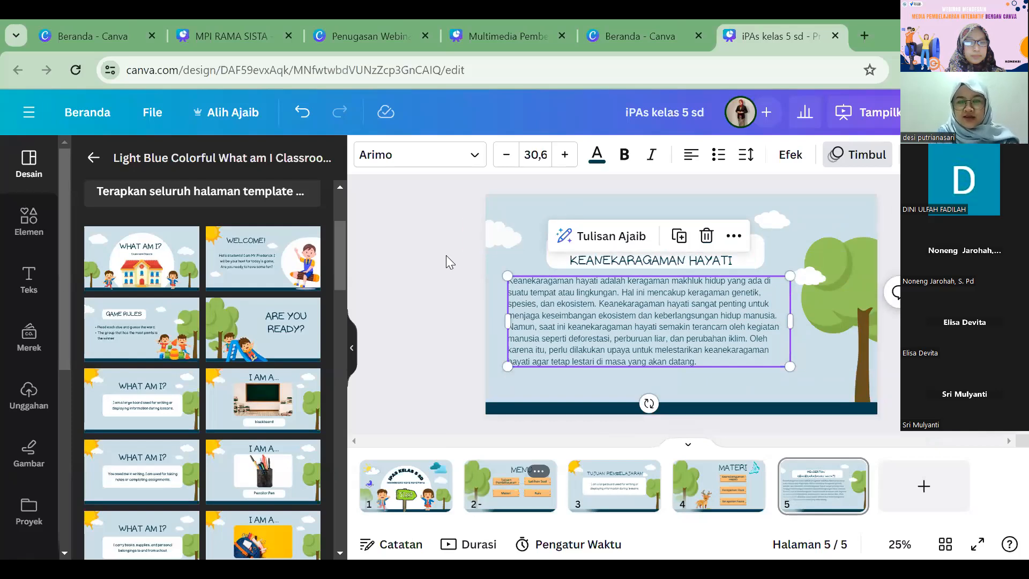
{"action": "left_click_drag", "start_coordinate": [608, 301], "coordinate": [611, 305]}
{"action": "left_click", "coordinate": [432, 289]}
Step: Justify the paragraph text on page 5
{"action": "left_click", "coordinate": [550, 314]}
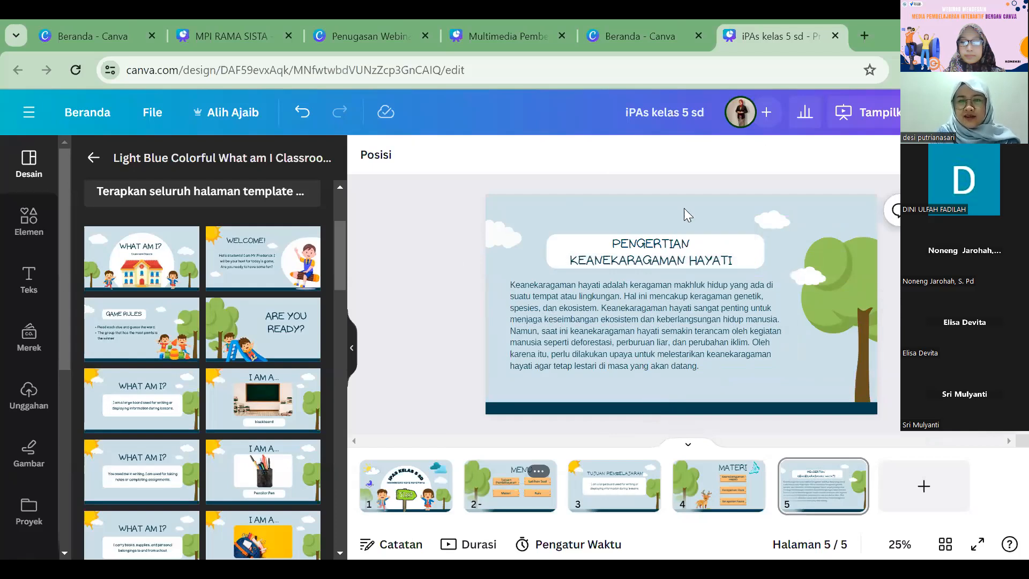
{"action": "left_click", "coordinate": [698, 160]}
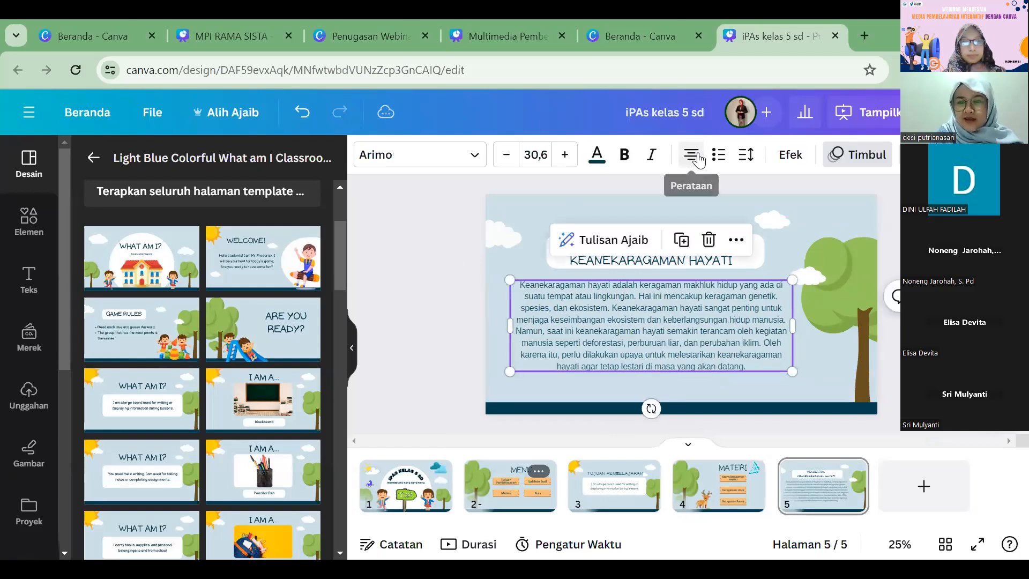
{"action": "left_click", "coordinate": [698, 160]}
{"action": "left_click", "coordinate": [698, 159]}
{"action": "left_click", "coordinate": [434, 264]}
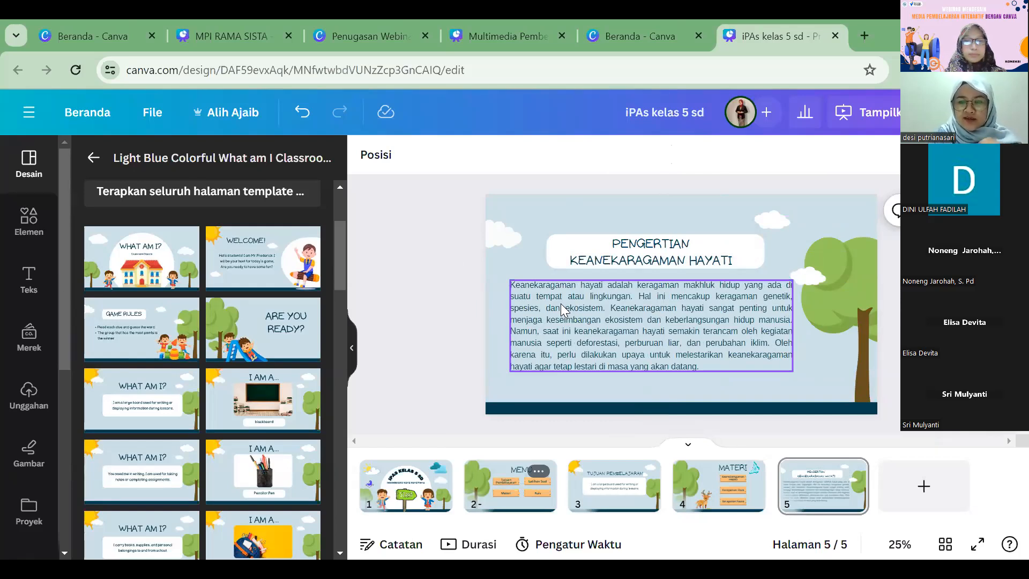
Step: Make the paragraph text bold and colour it black (#000000)
{"action": "left_click", "coordinate": [616, 327]}
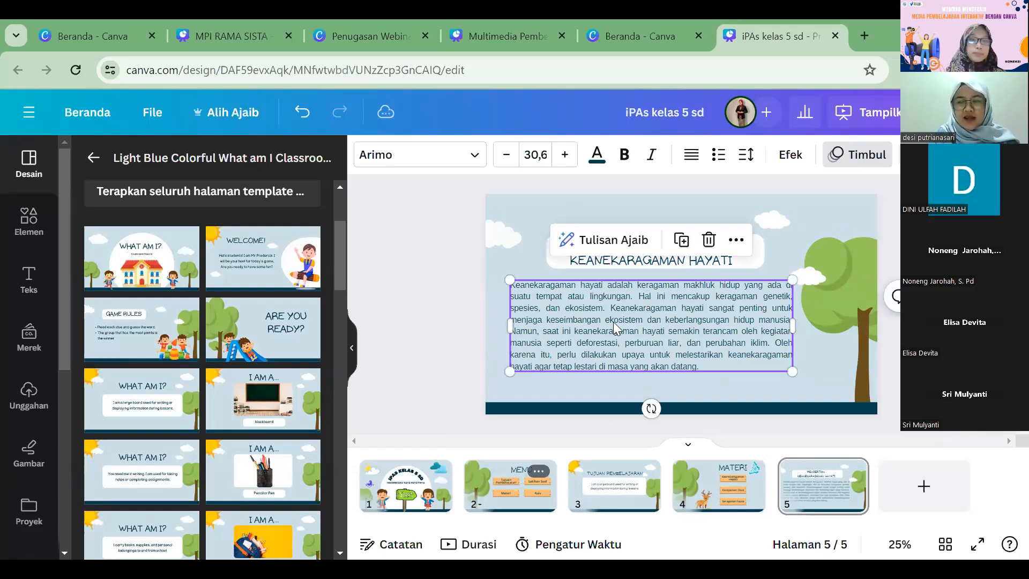
{"action": "left_click", "coordinate": [625, 155]}
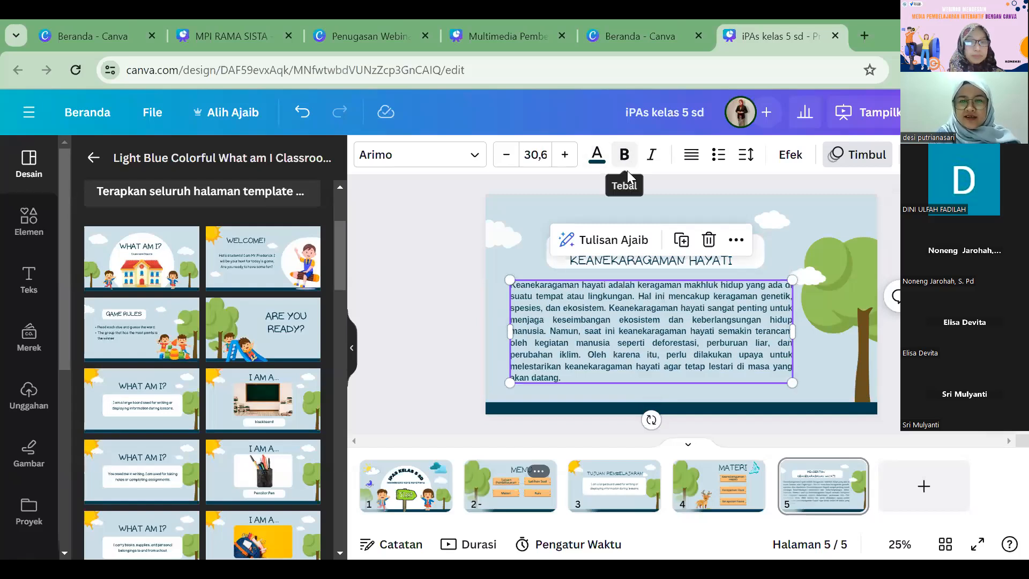
{"action": "left_click", "coordinate": [596, 155]}
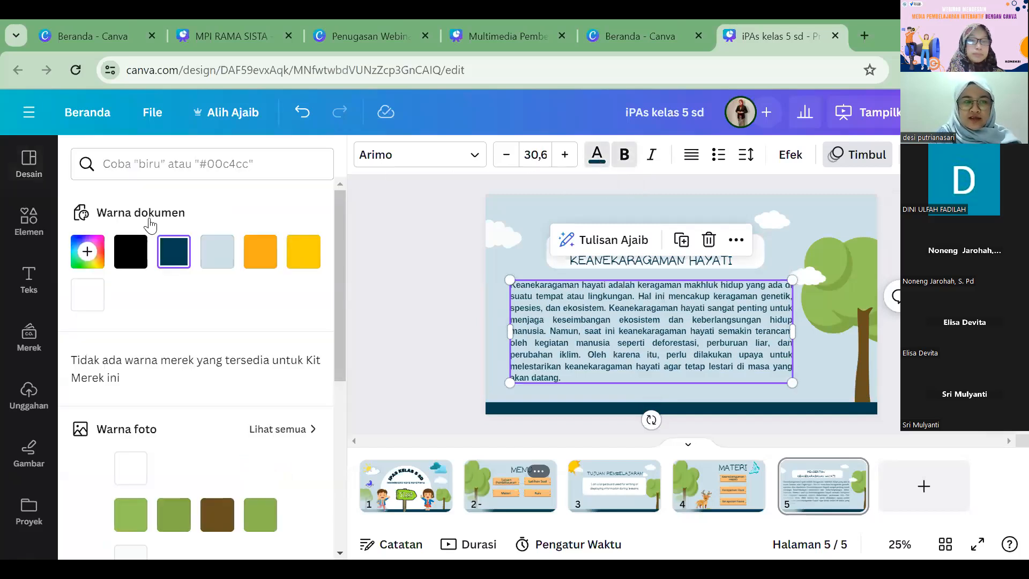
{"action": "left_click", "coordinate": [133, 247]}
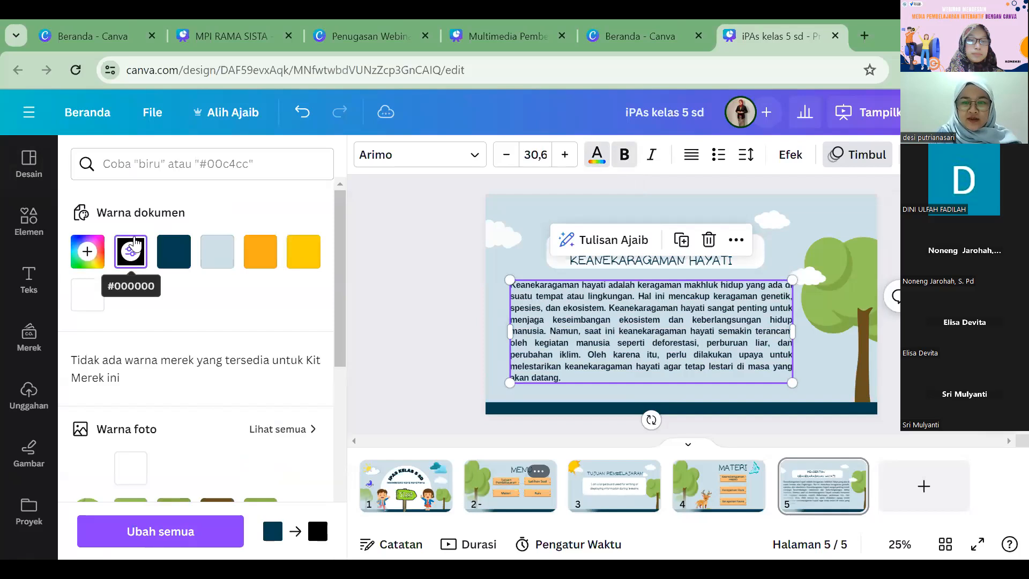
{"action": "left_click", "coordinate": [412, 269]}
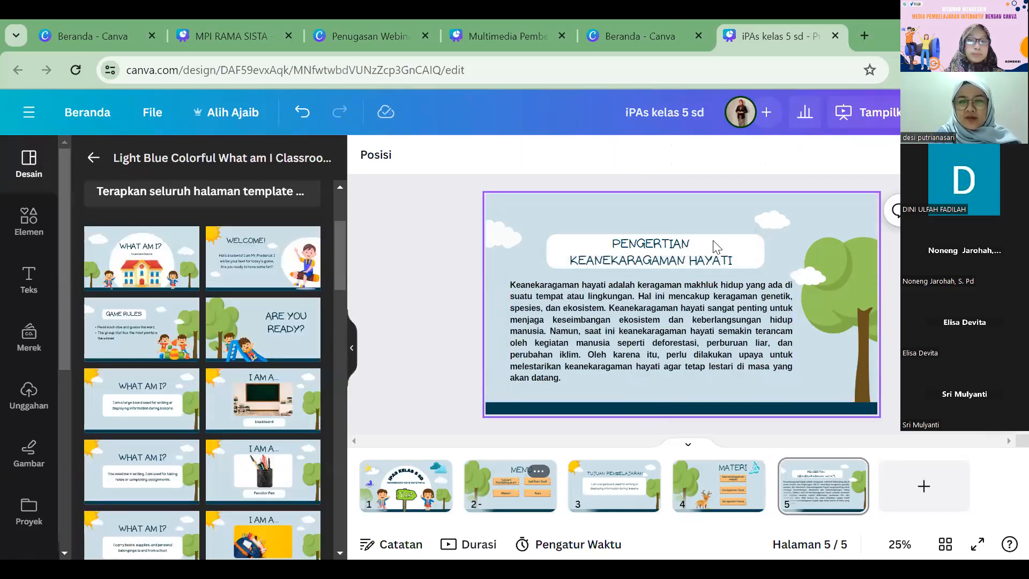
Step: Duplicate the title's white background and resize the copy to about 1.397 by 540 over the paragraph area
{"action": "left_click", "coordinate": [761, 245]}
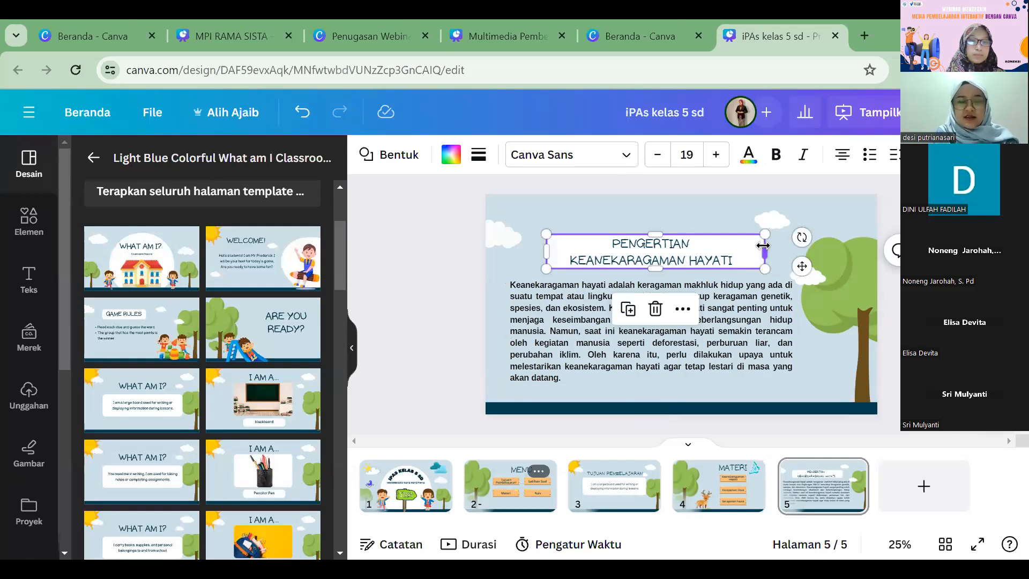
{"action": "left_click_drag", "start_coordinate": [749, 251], "coordinate": [799, 386]}
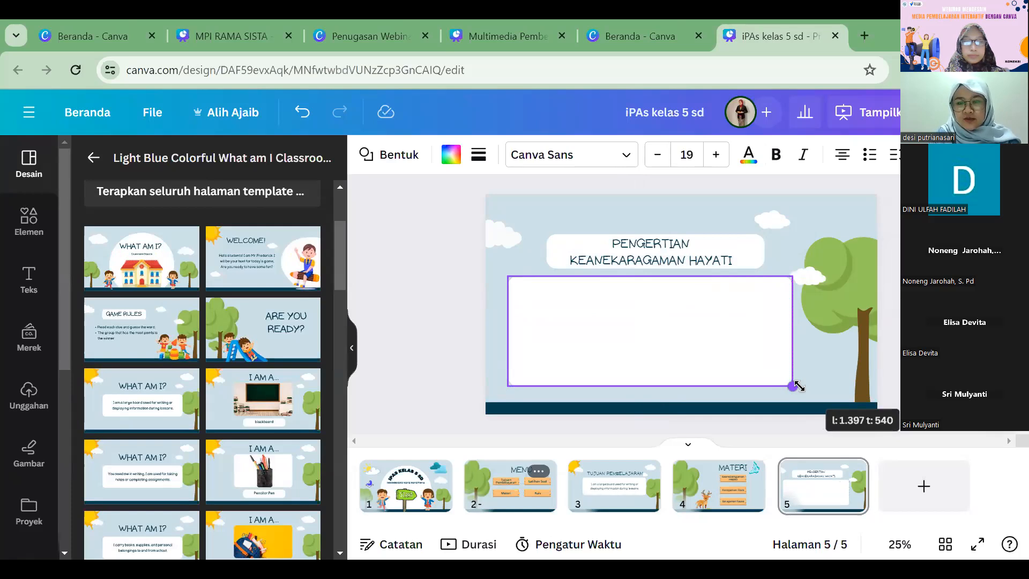
{"action": "left_click_drag", "start_coordinate": [798, 385], "coordinate": [797, 385]}
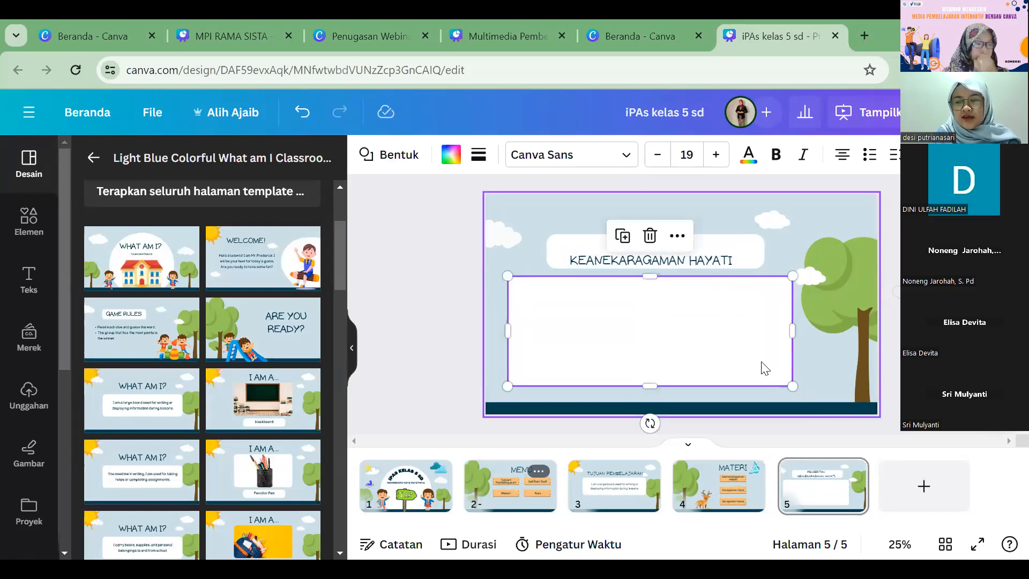
Step: Send the large white background one layer backward, behind the paragraph text
{"action": "left_click", "coordinate": [678, 237]}
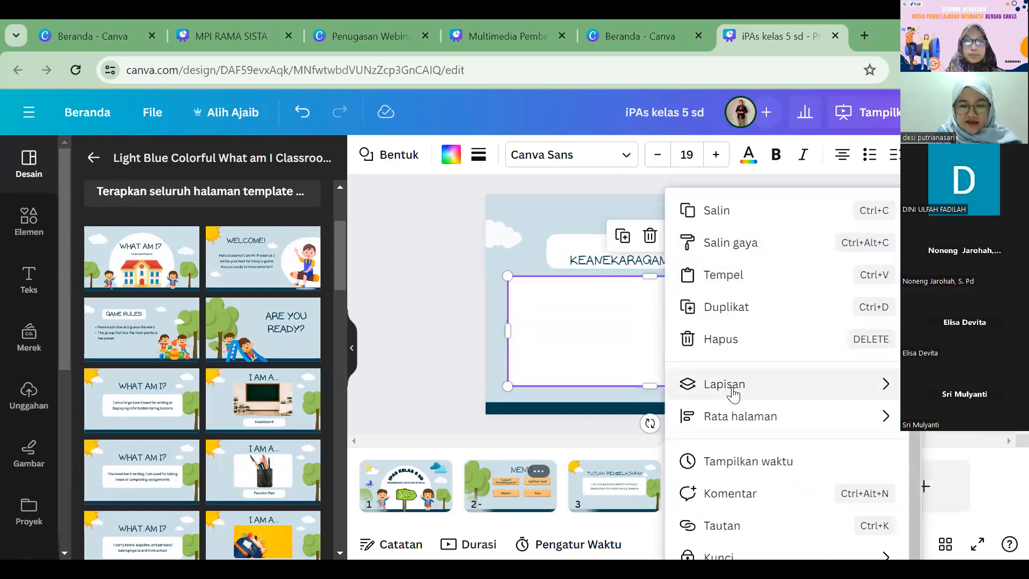
{"action": "mouse_move", "coordinate": [733, 395]}
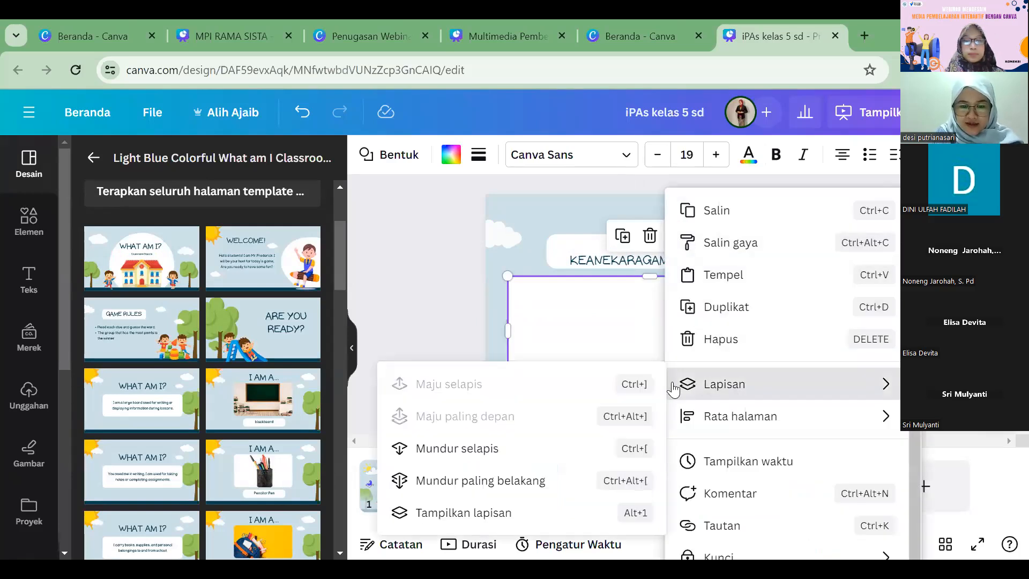
{"action": "left_click", "coordinate": [505, 450]}
{"action": "left_click", "coordinate": [450, 299]}
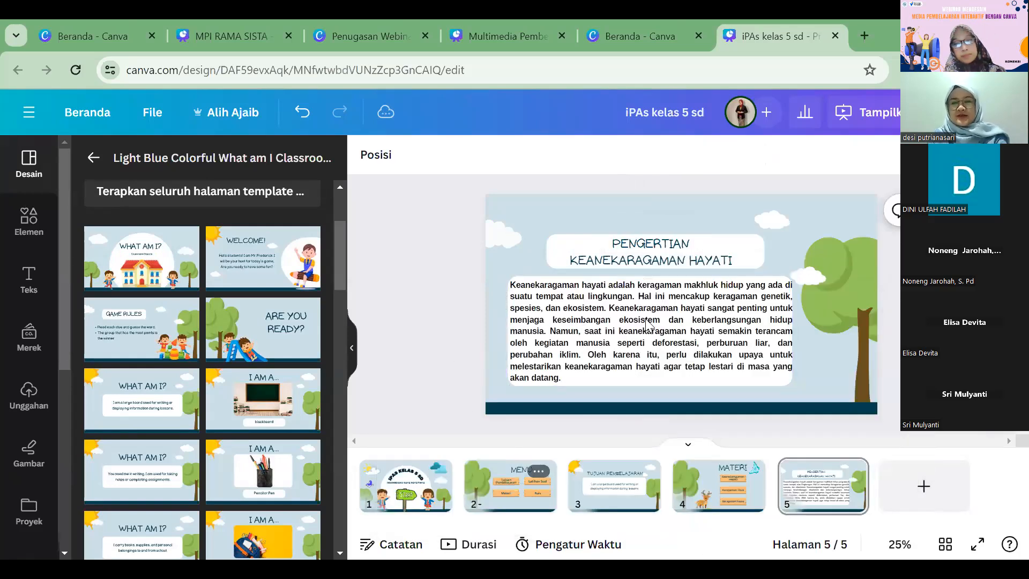
Step: Scale the paragraph down to size 29,4 and centre it within its white background
{"action": "left_click", "coordinate": [791, 381]}
{"action": "left_click_drag", "start_coordinate": [792, 383], "coordinate": [781, 378]}
{"action": "left_click", "coordinate": [599, 338]}
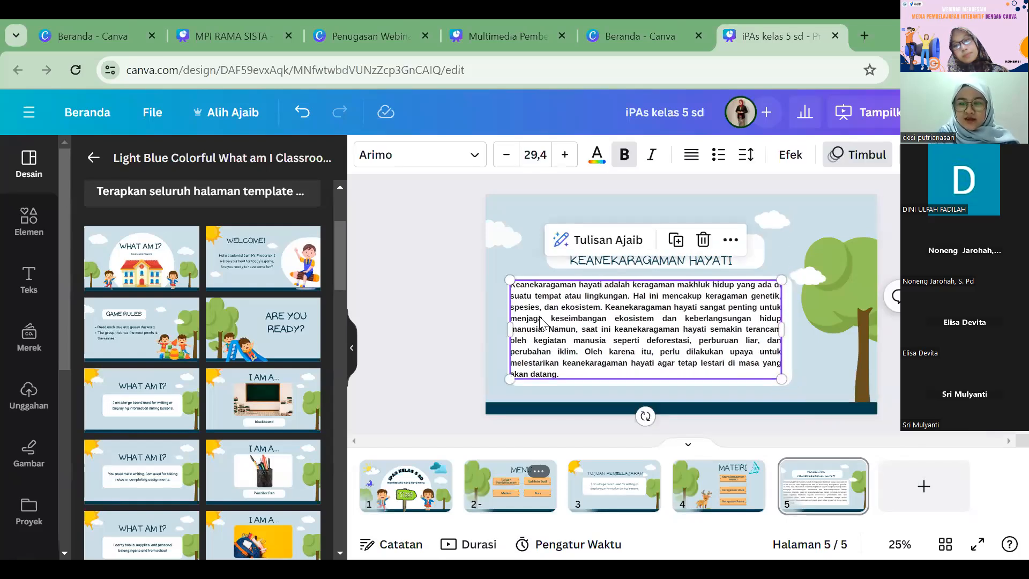
{"action": "left_click_drag", "start_coordinate": [541, 322], "coordinate": [546, 323]}
{"action": "left_click", "coordinate": [456, 300]}
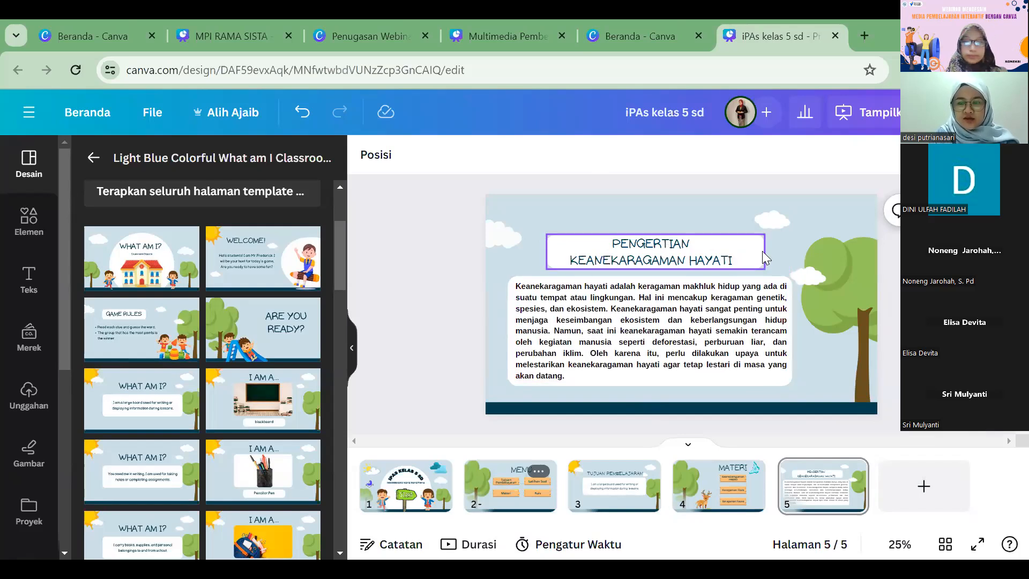
Step: Move the title, the paragraph and both white backgrounds up together on page 5
{"action": "left_click", "coordinate": [716, 254]}
{"action": "left_click", "coordinate": [705, 281], "text": "shift"}
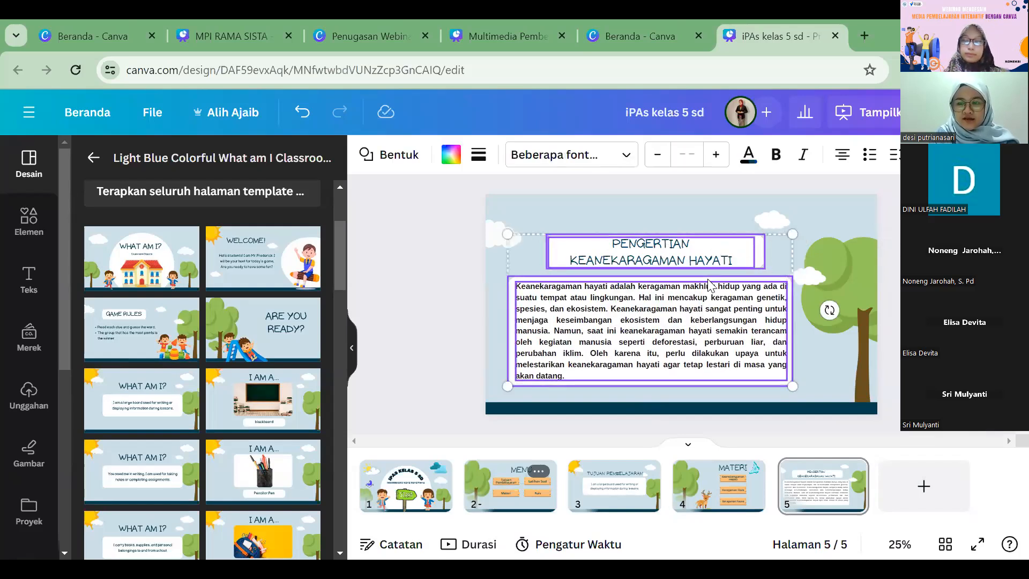
{"action": "left_click_drag", "start_coordinate": [705, 284], "coordinate": [700, 281]}
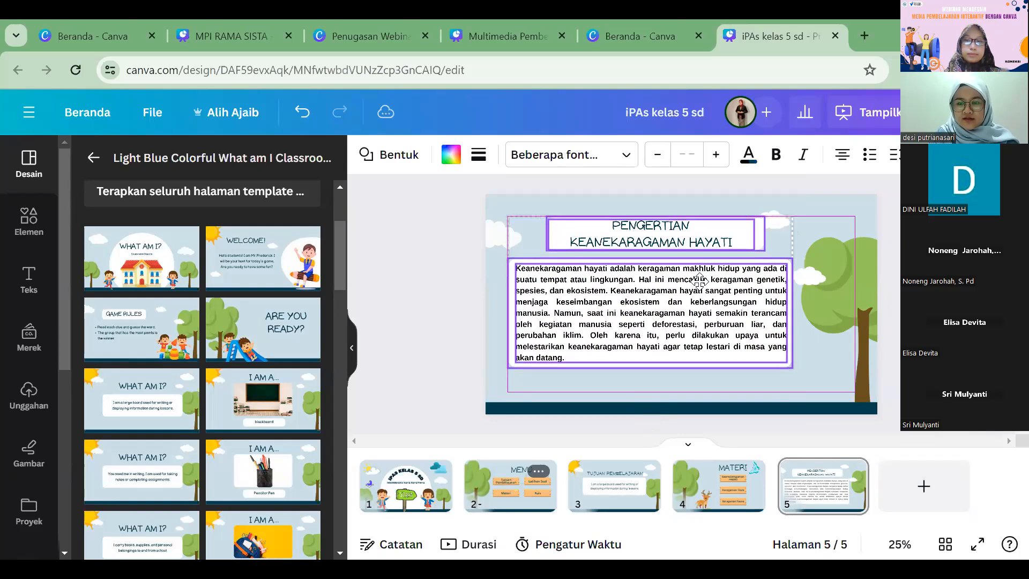
{"action": "left_click", "coordinate": [430, 262]}
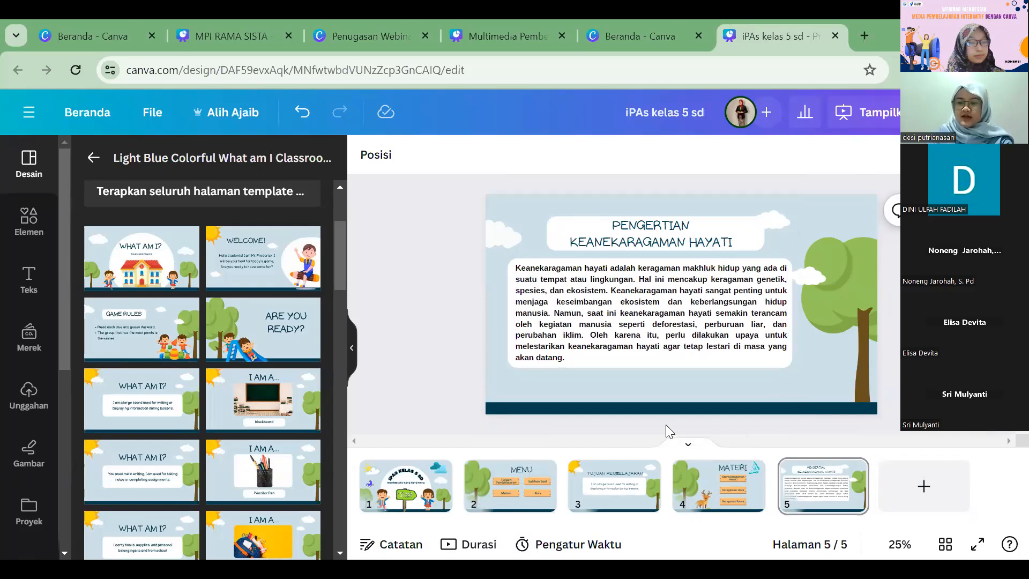
Step: Open page 4 with the MATERI submenu
{"action": "left_click", "coordinate": [736, 496]}
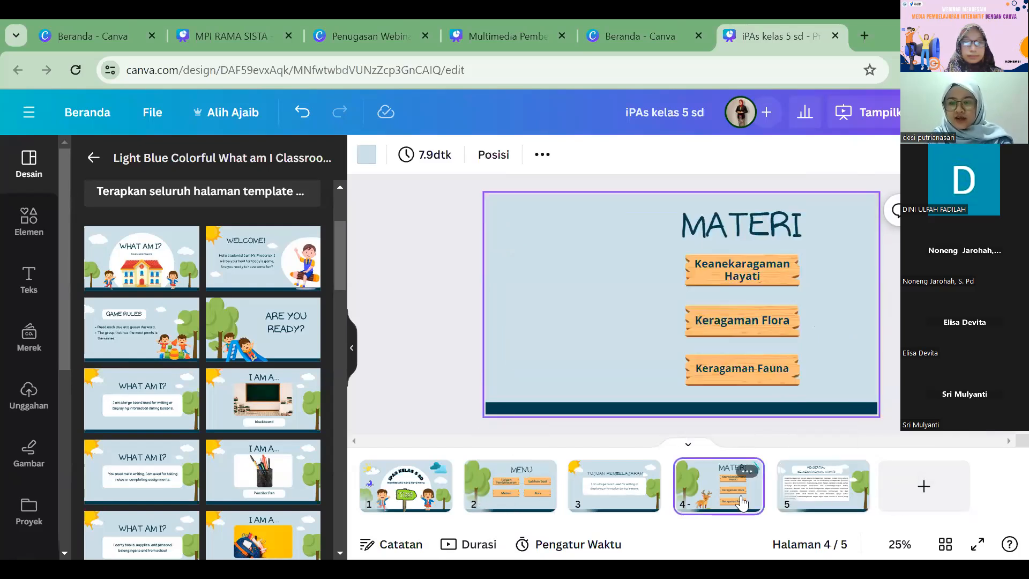
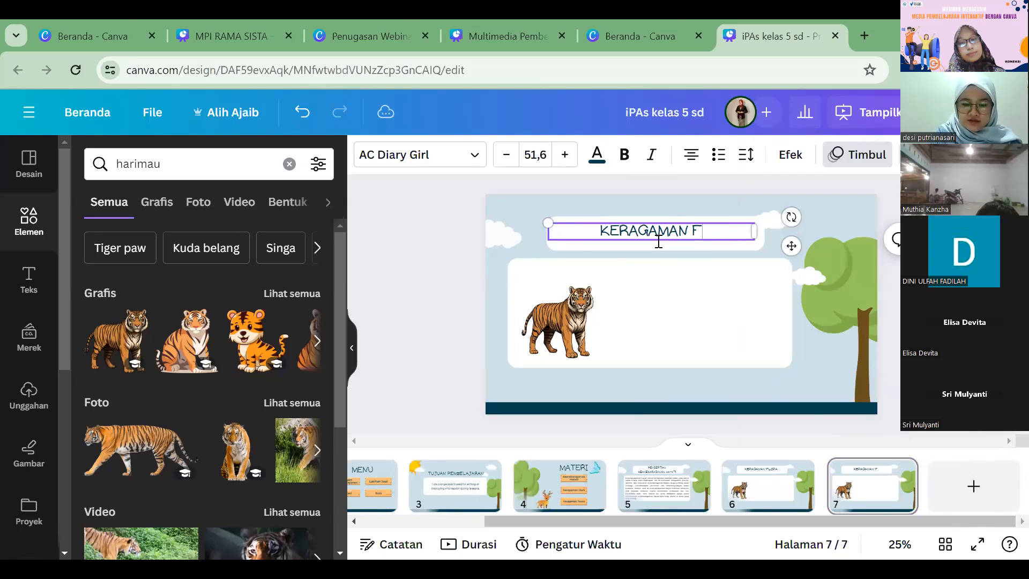
Step: Delete the tiger from the KERAGAMAN FAUNA page and search the elements for "sawit"
{"action": "left_click", "coordinate": [559, 308]}
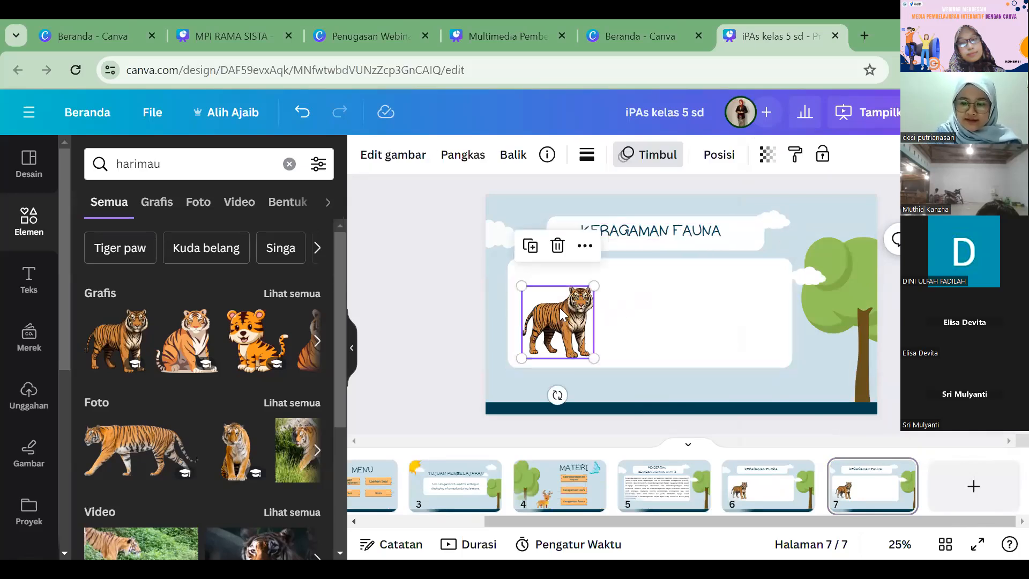
{"action": "key", "text": "Delete"}
{"action": "double_click", "coordinate": [120, 166]}
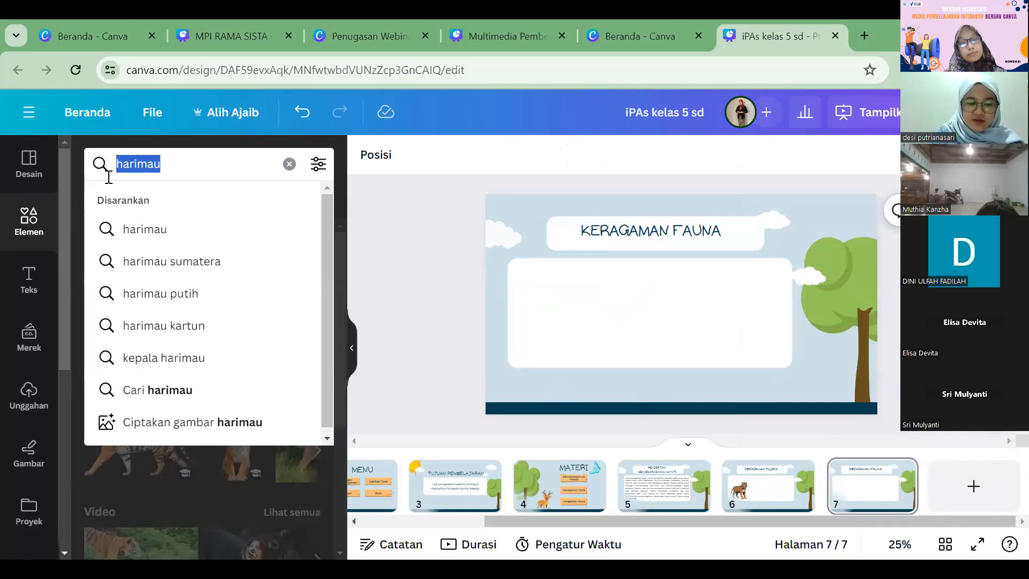
{"action": "type", "text": "sawit"}
{"action": "key", "text": "Return"}
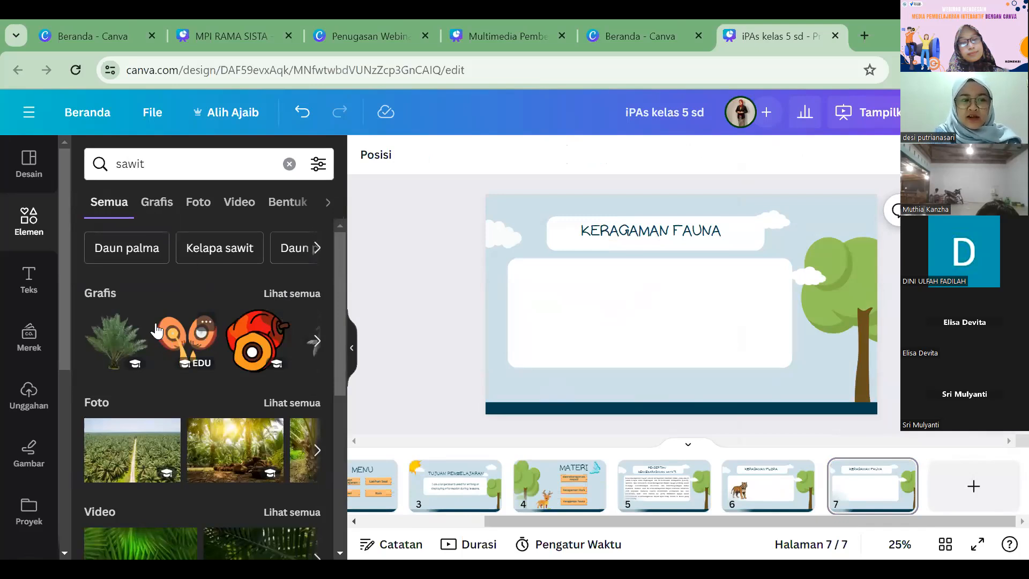
Step: Add the 11-second dark palm-leaf video to page 7, shrink it and centre it inside the large white box
{"action": "scroll", "coordinate": [159, 407], "scroll_direction": "down", "scroll_amount": 2}
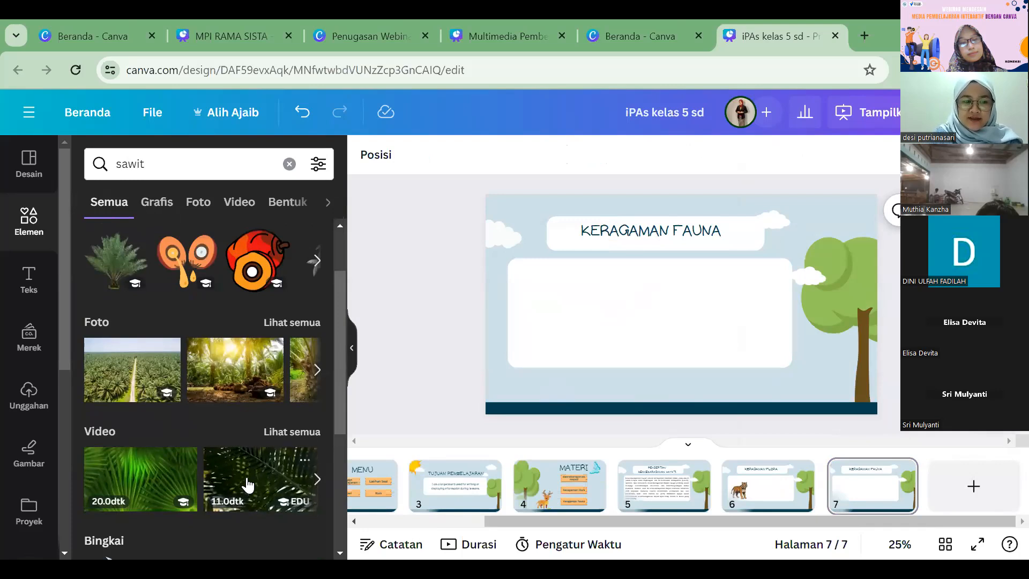
{"action": "scroll", "coordinate": [236, 439], "scroll_direction": "down", "scroll_amount": 2}
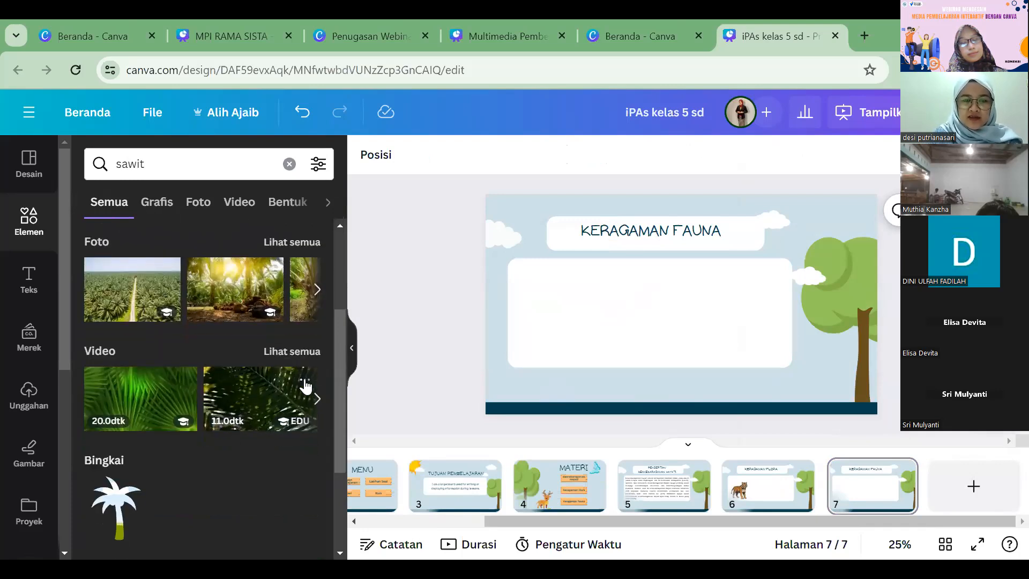
{"action": "left_click", "coordinate": [306, 385]}
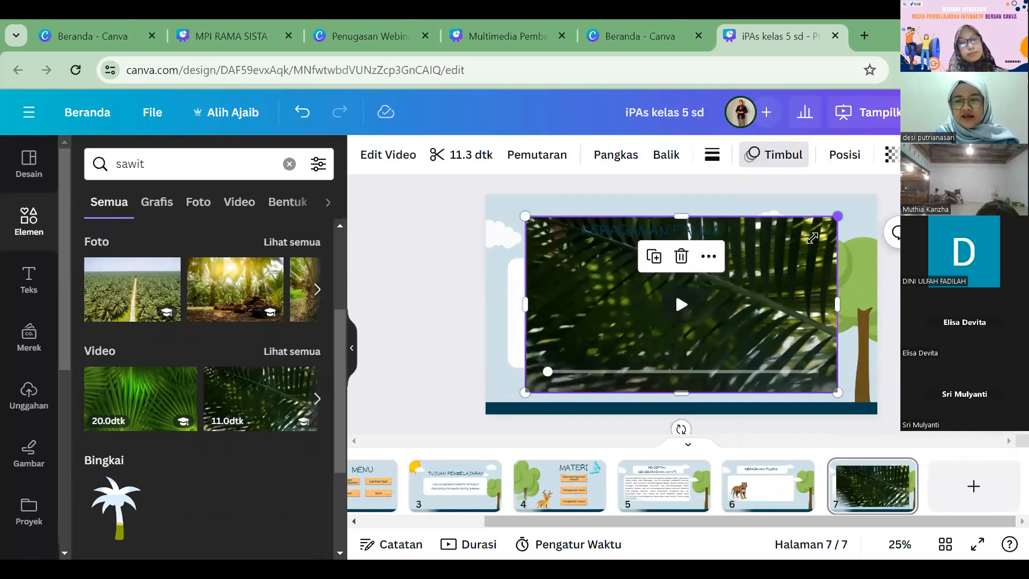
{"action": "left_click_drag", "start_coordinate": [838, 215], "coordinate": [703, 288]}
{"action": "left_click_drag", "start_coordinate": [625, 307], "coordinate": [657, 290]}
{"action": "left_click", "coordinate": [380, 282]}
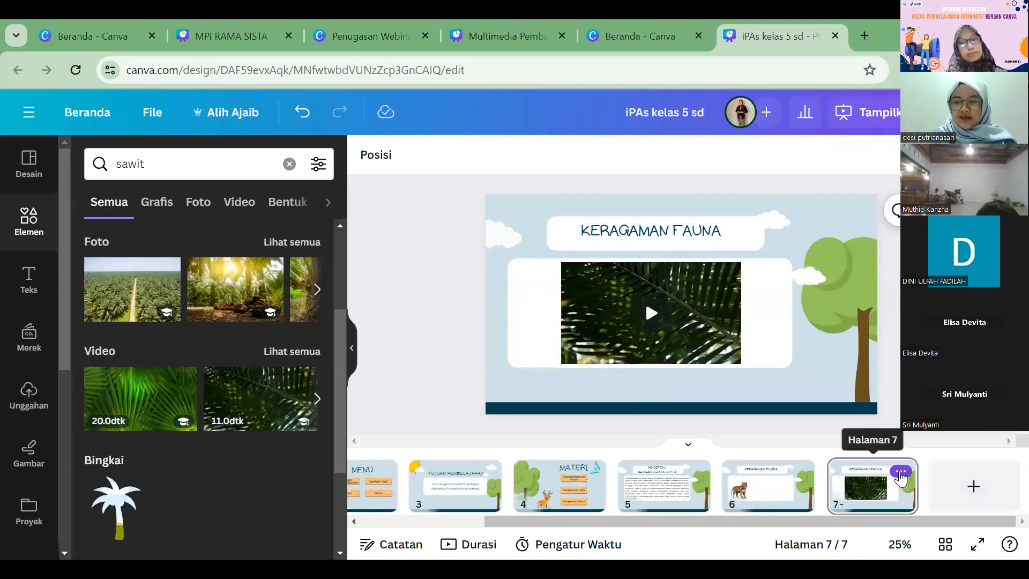
Step: Duplicate page 7 and delete the palm-leaf video from the copy
{"action": "left_click", "coordinate": [900, 474]}
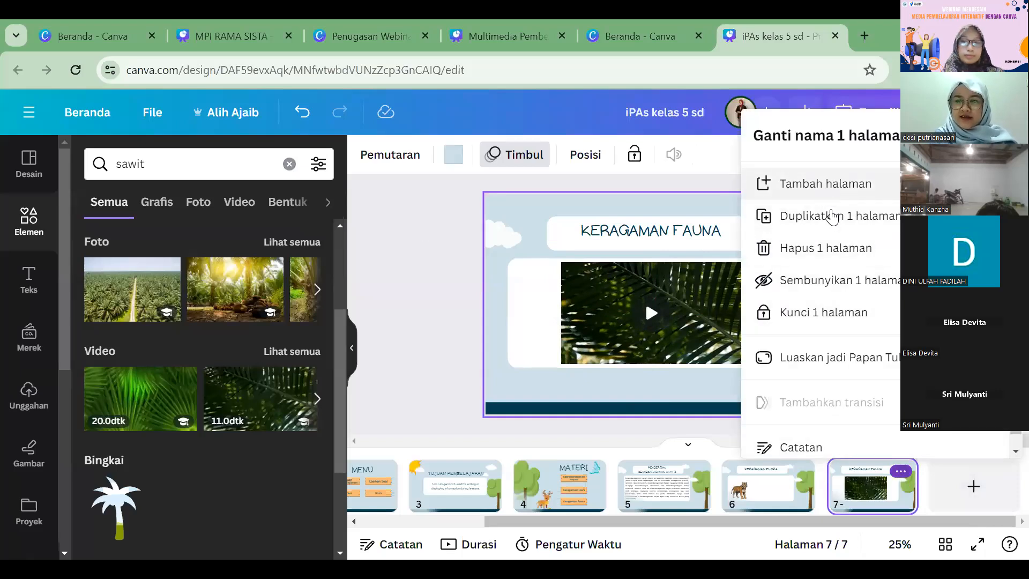
{"action": "left_click", "coordinate": [831, 217]}
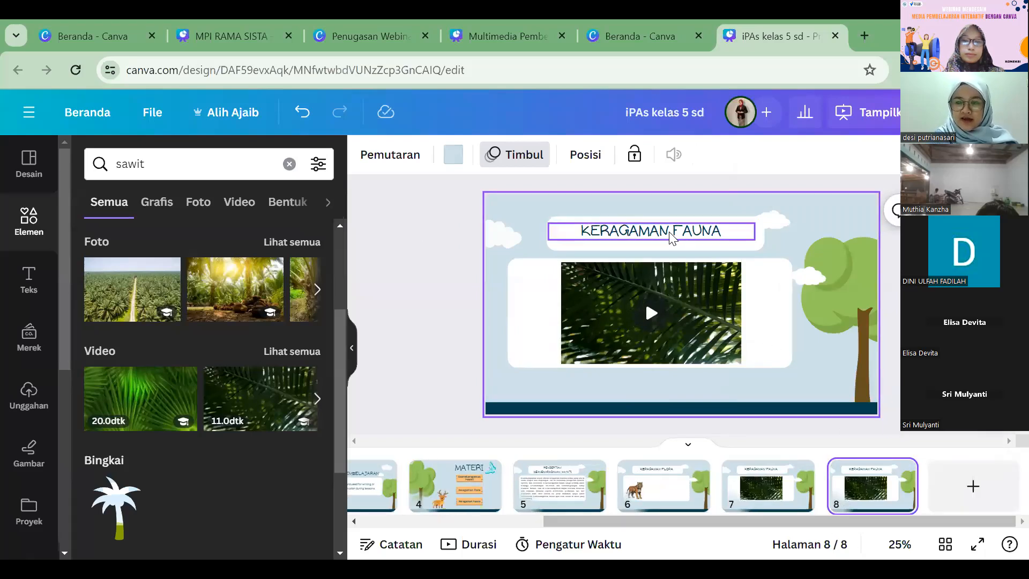
{"action": "left_click", "coordinate": [669, 236]}
{"action": "left_click", "coordinate": [493, 236]}
{"action": "left_click", "coordinate": [654, 321]}
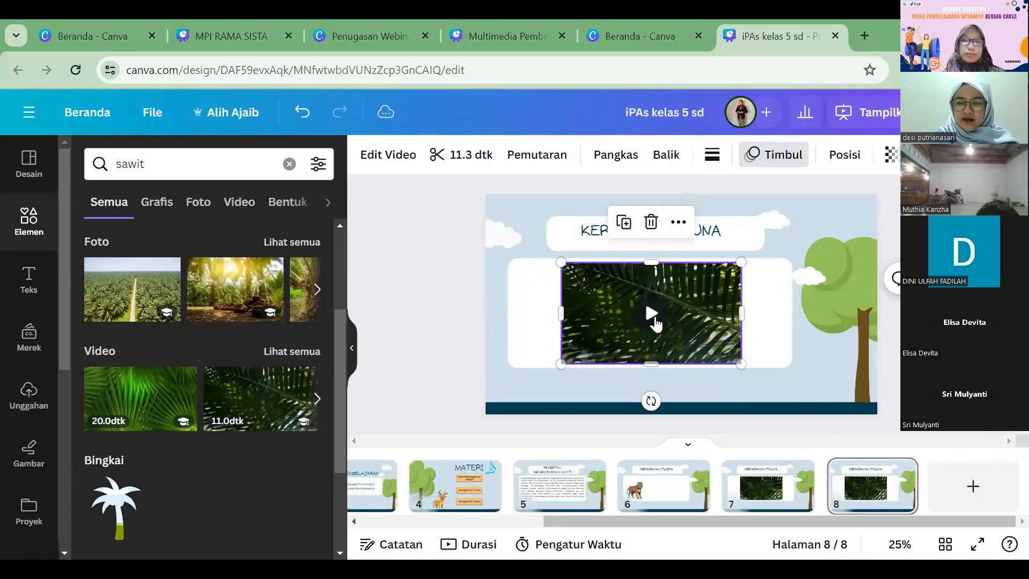
{"action": "key", "text": "Delete"}
Step: Replace the title on page 8 with KEANEKARAGAMAN HAYATI DI INDONESIA
{"action": "left_click", "coordinate": [670, 236]}
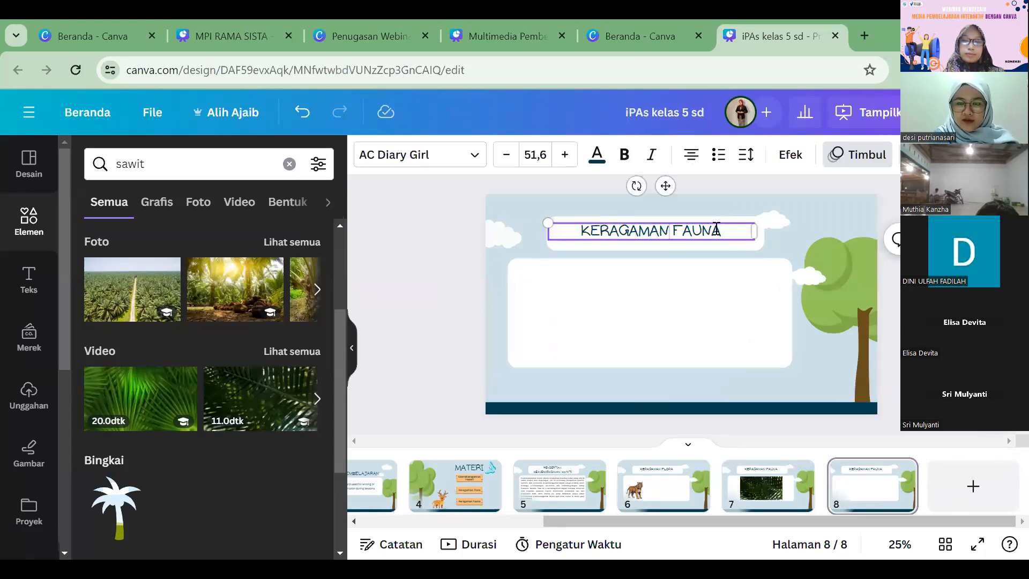
{"action": "triple_click", "coordinate": [626, 232]}
{"action": "type", "text": "KEA"}
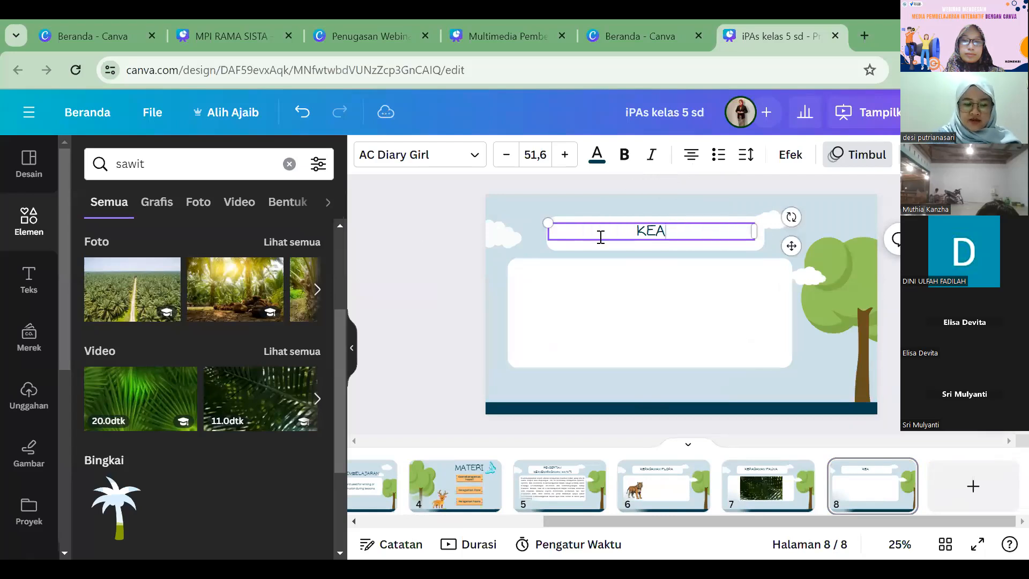
{"action": "type", "text": "NEKARA"}
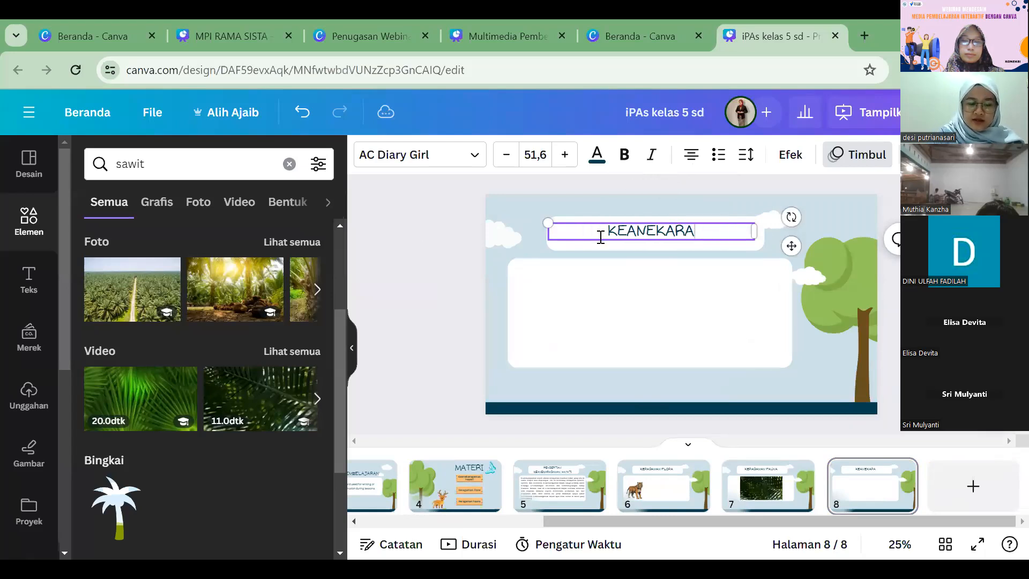
{"action": "type", "text": "GAMAN HAYATI"}
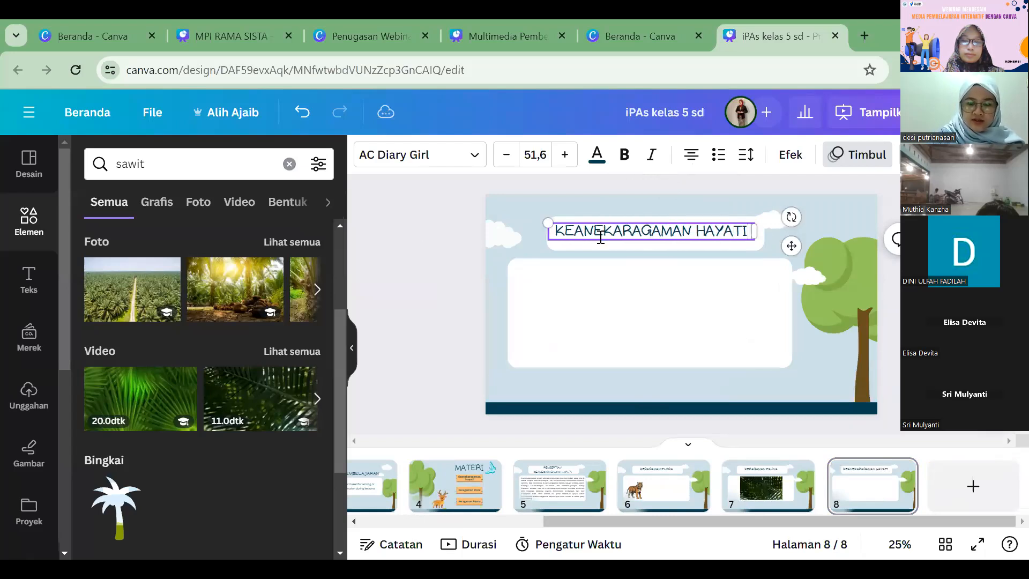
{"action": "type", "text": " DI INDONESIA"}
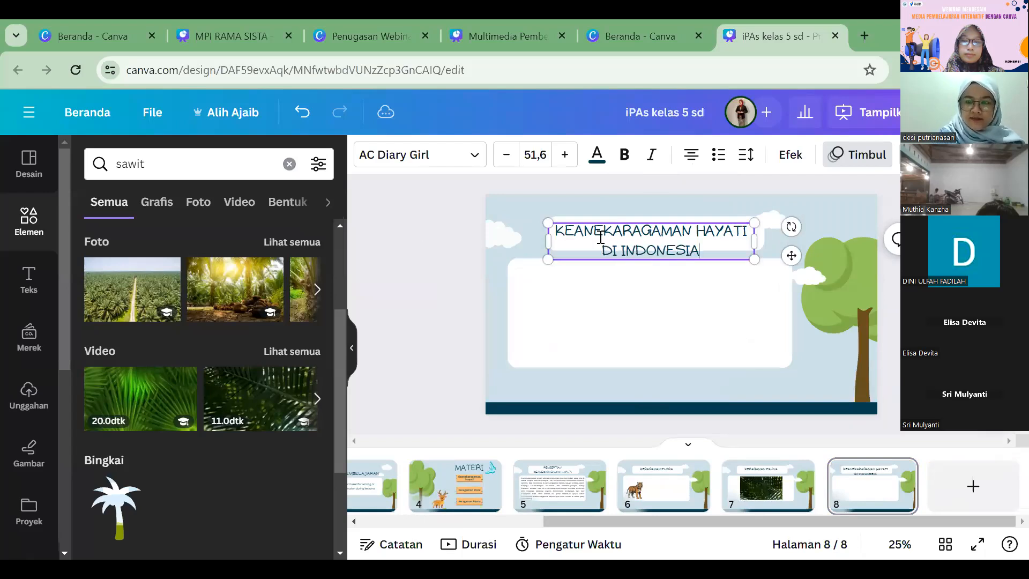
Step: Reduce the font size of the page 8 title to 40,6
{"action": "key", "text": "ctrl+a"}
{"action": "left_click", "coordinate": [507, 155]}
{"action": "left_click", "coordinate": [506, 155]}
{"action": "left_click", "coordinate": [506, 155]}
{"action": "left_click", "coordinate": [506, 155]}
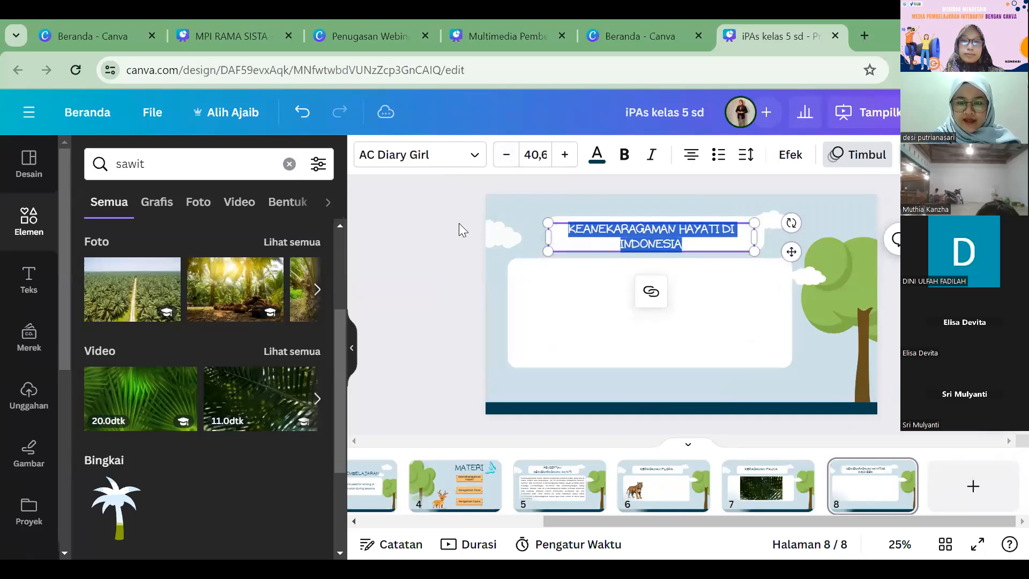
{"action": "left_click", "coordinate": [457, 230]}
Step: Move the title up onto its white background and break the line before DI INDONESIA
{"action": "left_click", "coordinate": [644, 244]}
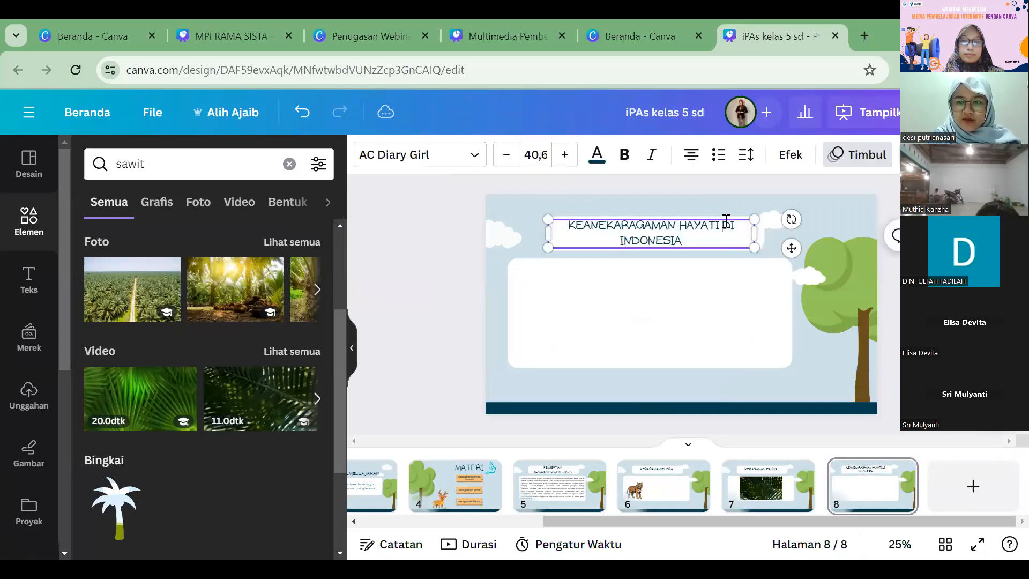
{"action": "key", "text": "BackSpace"}
{"action": "key", "text": "Return"}
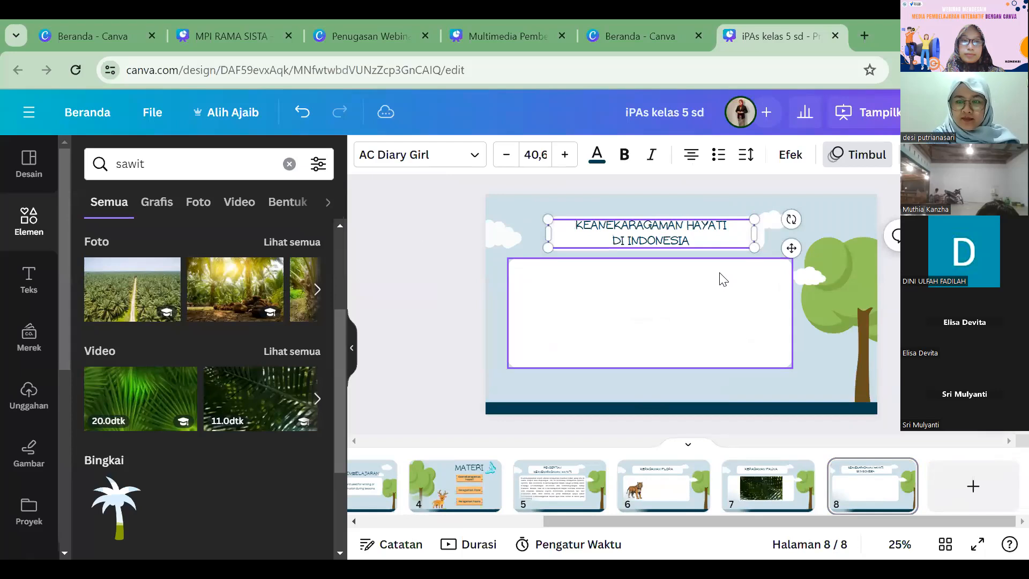
Step: Delete the large empty white box from page 8
{"action": "left_click", "coordinate": [720, 274]}
{"action": "key", "text": "Delete"}
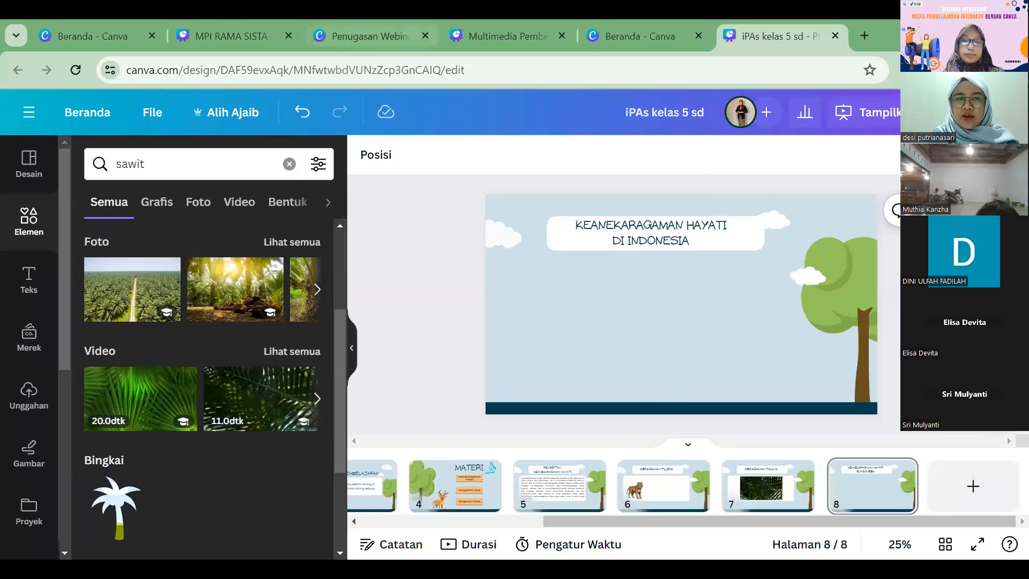
Step: Open YouTube in a new browser tab and enter "keanekaragaman hayati" as the search text
{"action": "left_click", "coordinate": [865, 43]}
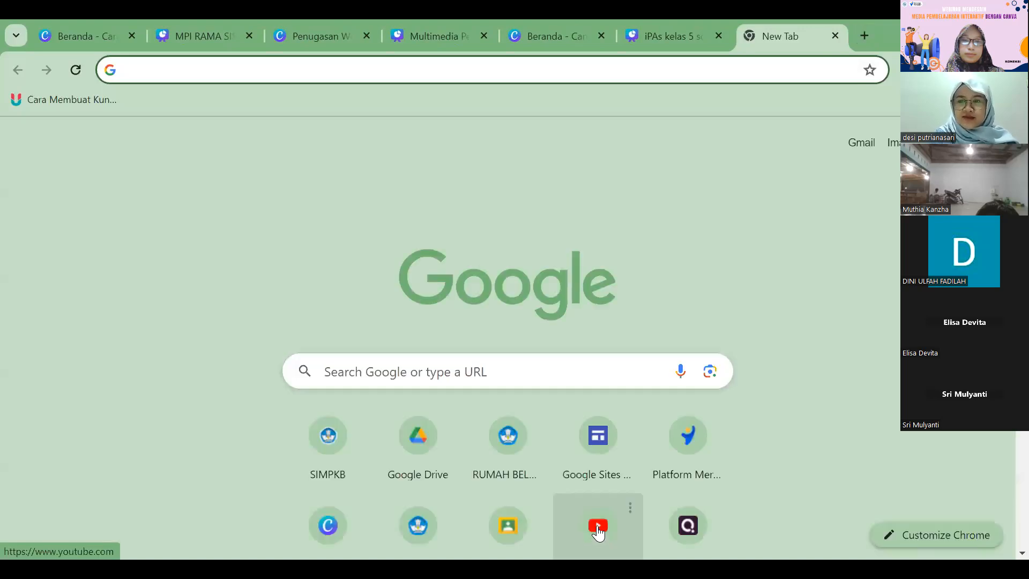
{"action": "left_click", "coordinate": [598, 517]}
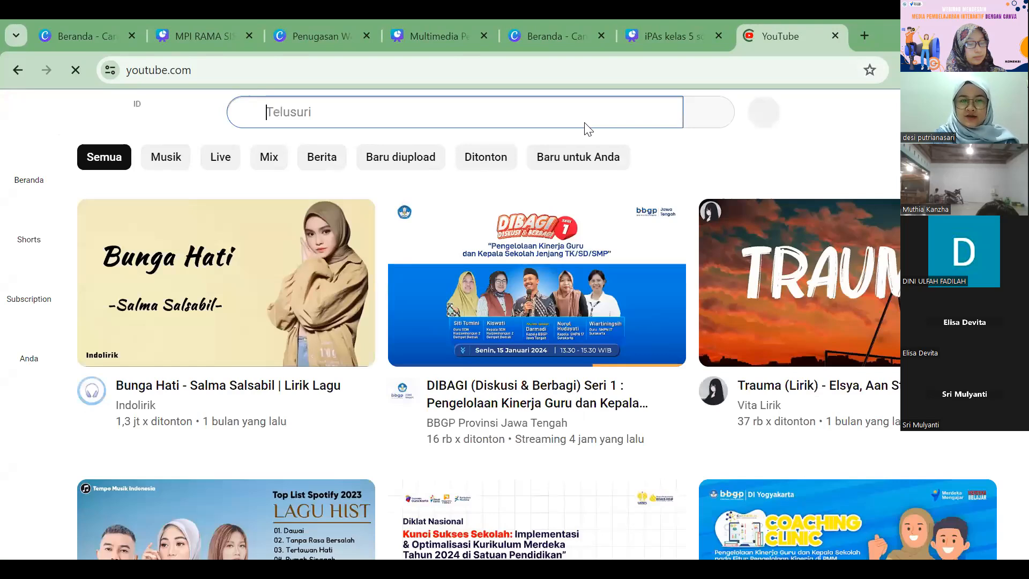
{"action": "type", "text": "a"}
{"action": "key", "text": "BackSpace"}
{"action": "type", "text": "keane"}
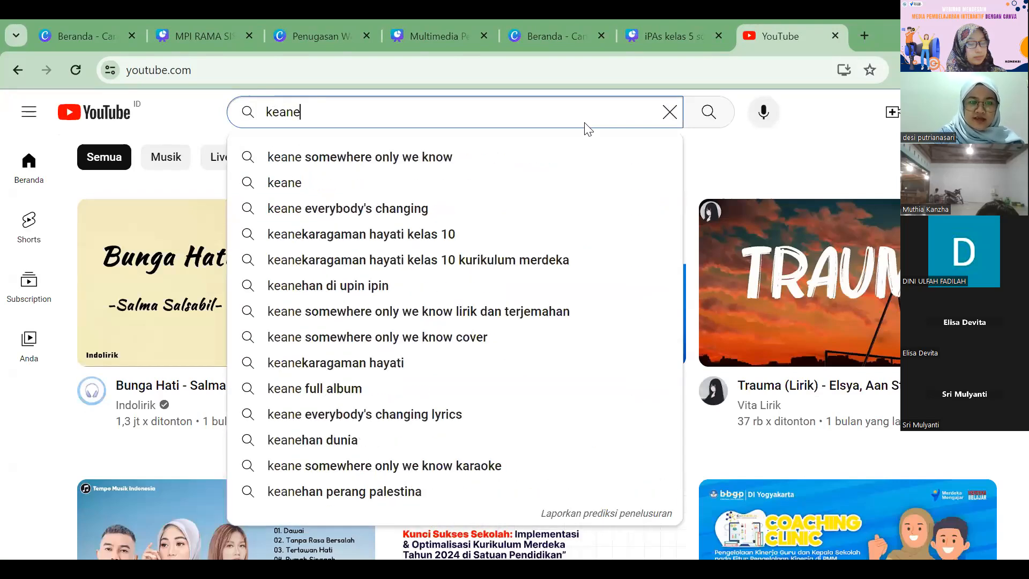
{"action": "type", "text": "ka"}
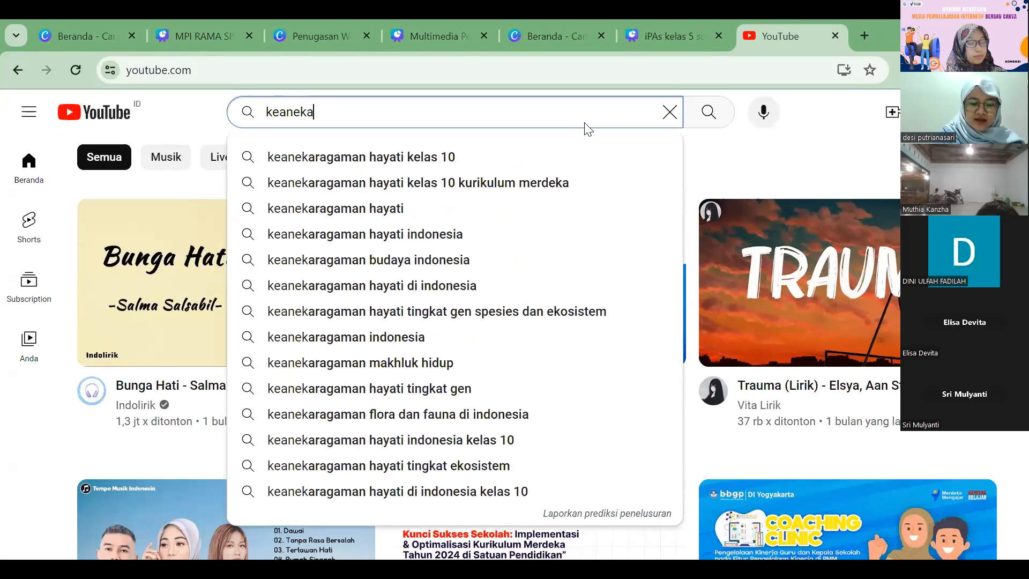
{"action": "type", "text": "ragaman ha"}
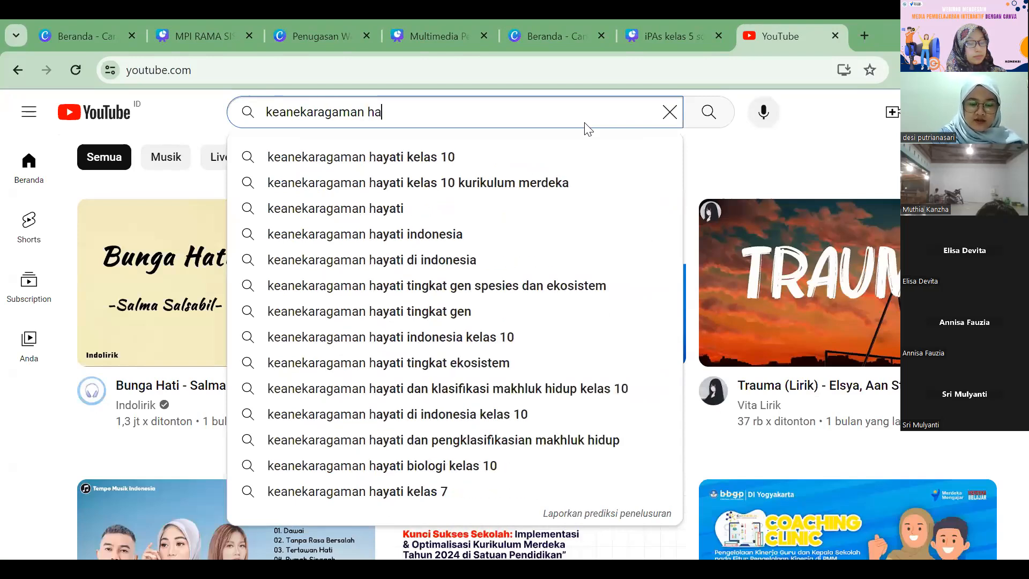
{"action": "type", "text": "yati"}
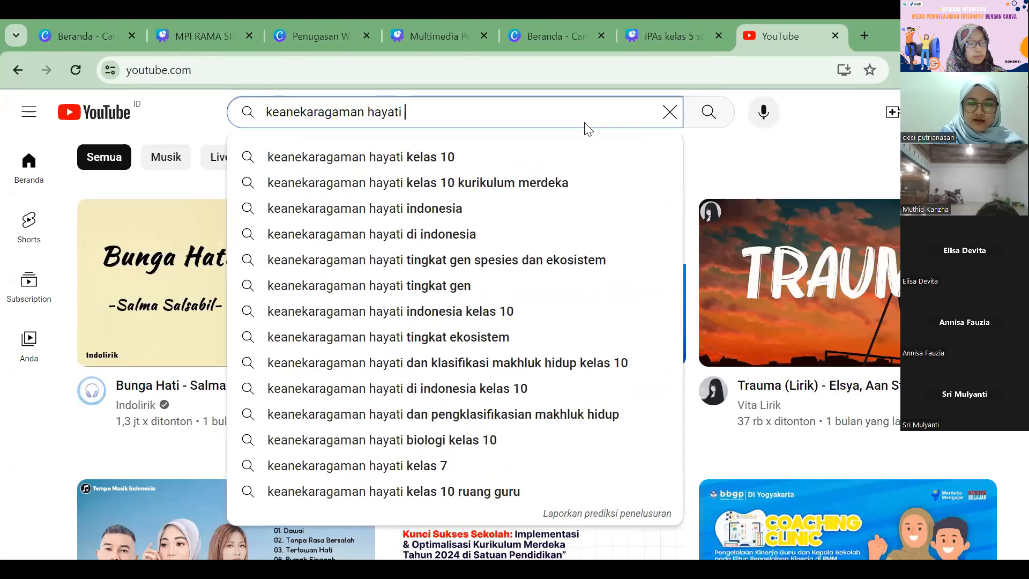
Step: Switch back to the iPAS kelas 5 sd design in Canva and change the title on page 7 to KERAGAMAN FLORA
{"action": "left_click", "coordinate": [338, 27]}
{"action": "left_click", "coordinate": [210, 37]}
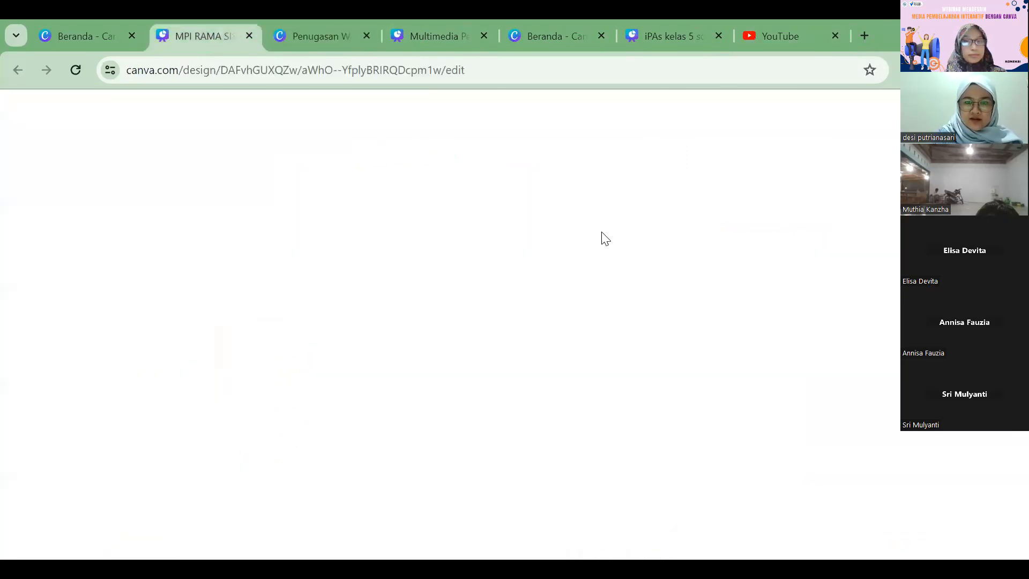
{"action": "left_click", "coordinate": [651, 29]}
{"action": "left_click", "coordinate": [755, 474]}
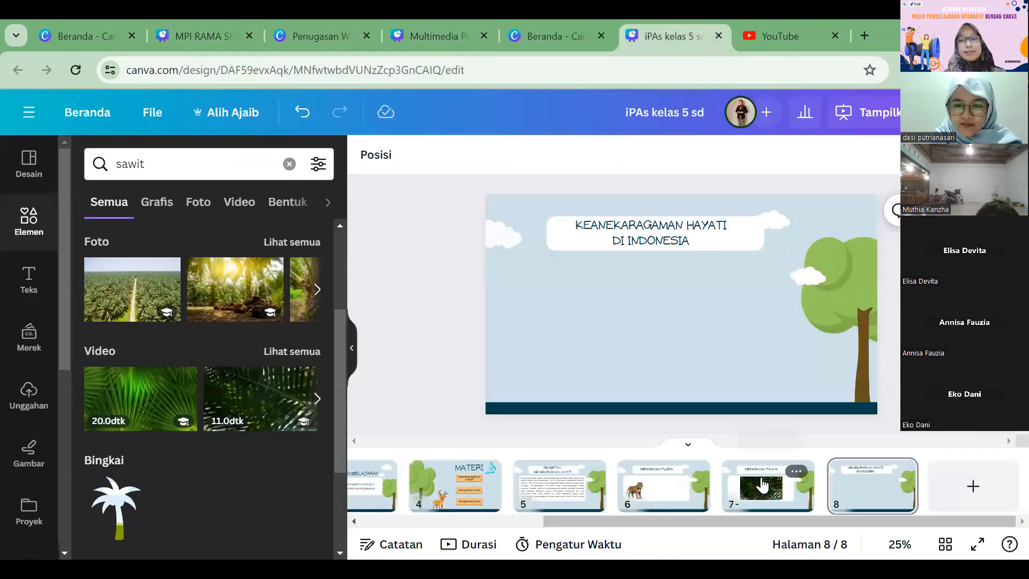
{"action": "left_click", "coordinate": [707, 230]}
{"action": "left_click", "coordinate": [707, 230]}
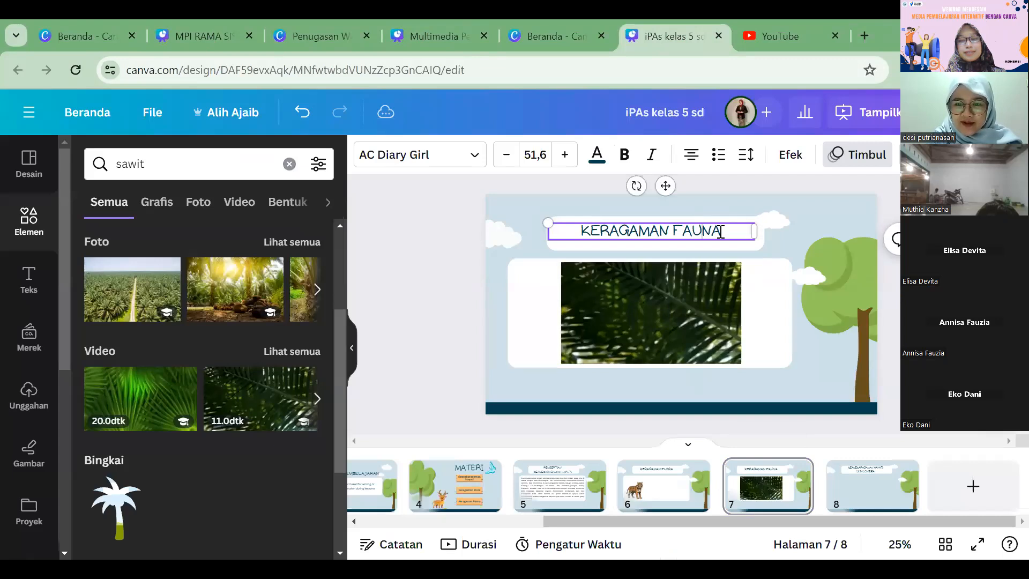
{"action": "double_click", "coordinate": [678, 232]}
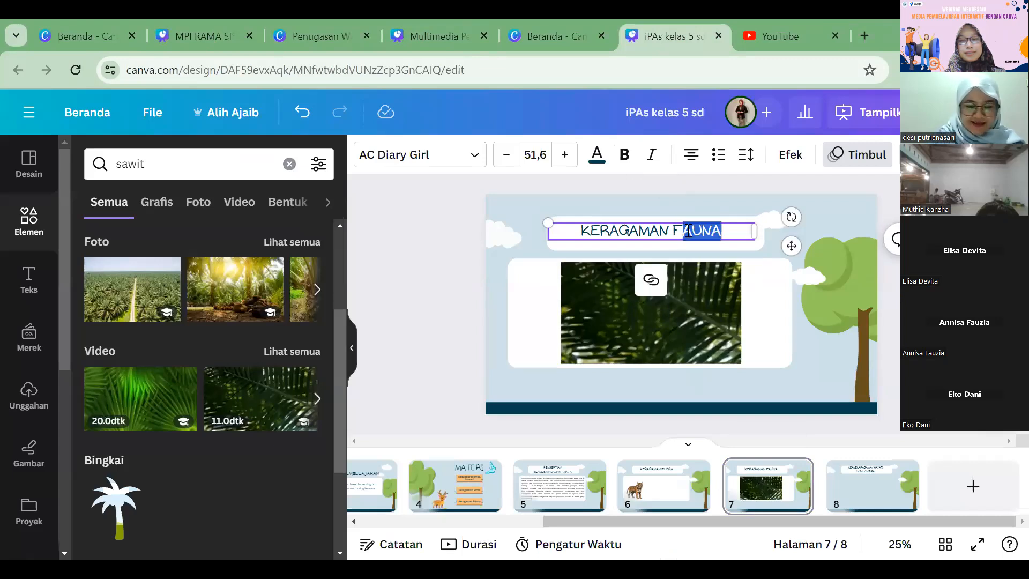
{"action": "type", "text": "LORA"}
Step: Change the title on page 6, the one with the tiger, to KERAGAMAN FAUNA
{"action": "scroll", "coordinate": [761, 391], "scroll_direction": "up", "scroll_amount": 3}
{"action": "left_click", "coordinate": [707, 231]}
{"action": "left_click", "coordinate": [720, 231]}
{"action": "left_click_drag", "start_coordinate": [722, 230], "coordinate": [683, 226]}
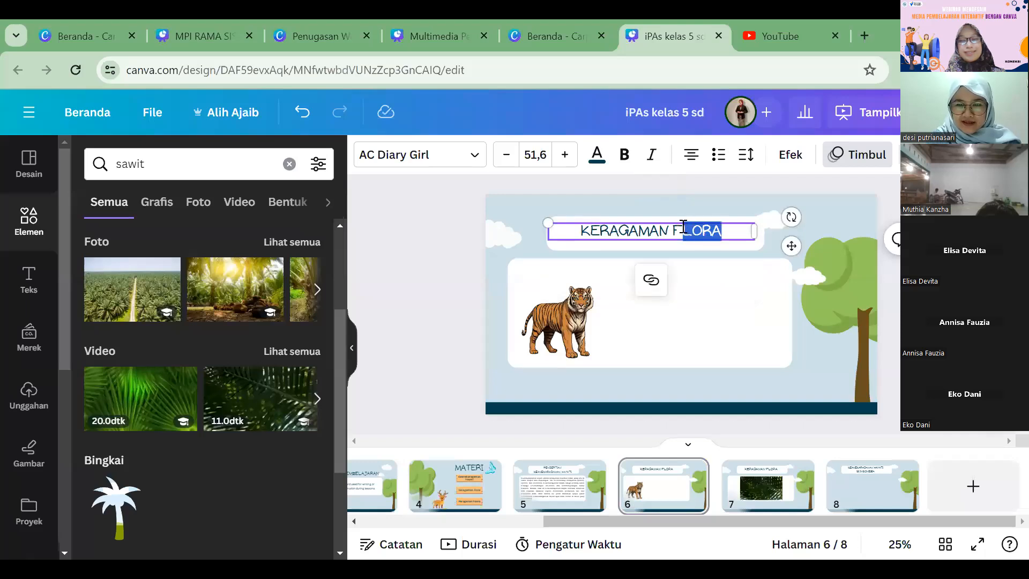
{"action": "type", "text": "AUNA"}
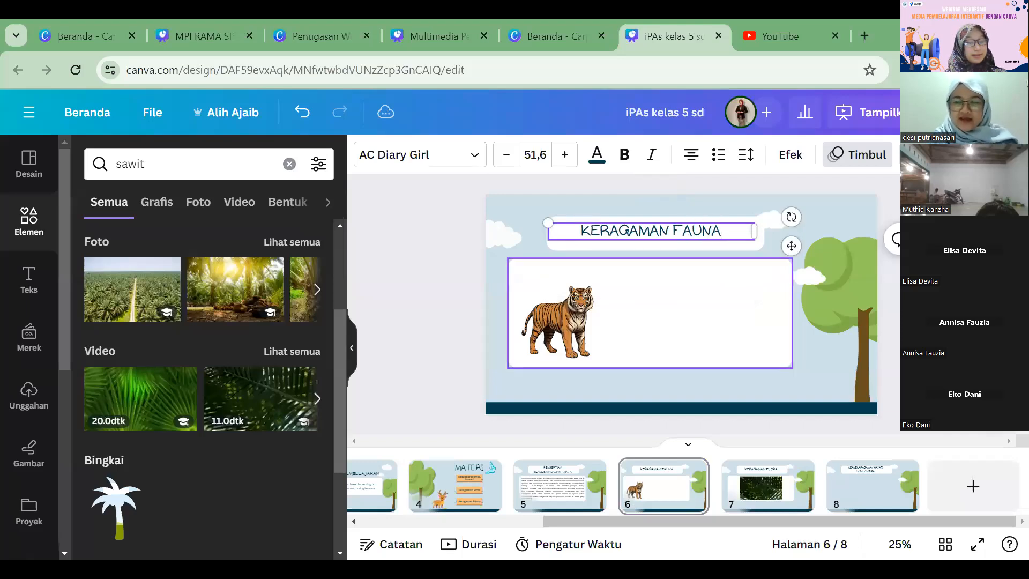
{"action": "left_click", "coordinate": [859, 348]}
Step: Open page 8, switch to YouTube and search for "keanekaragaman hayati di indonesia"
{"action": "left_click", "coordinate": [871, 467]}
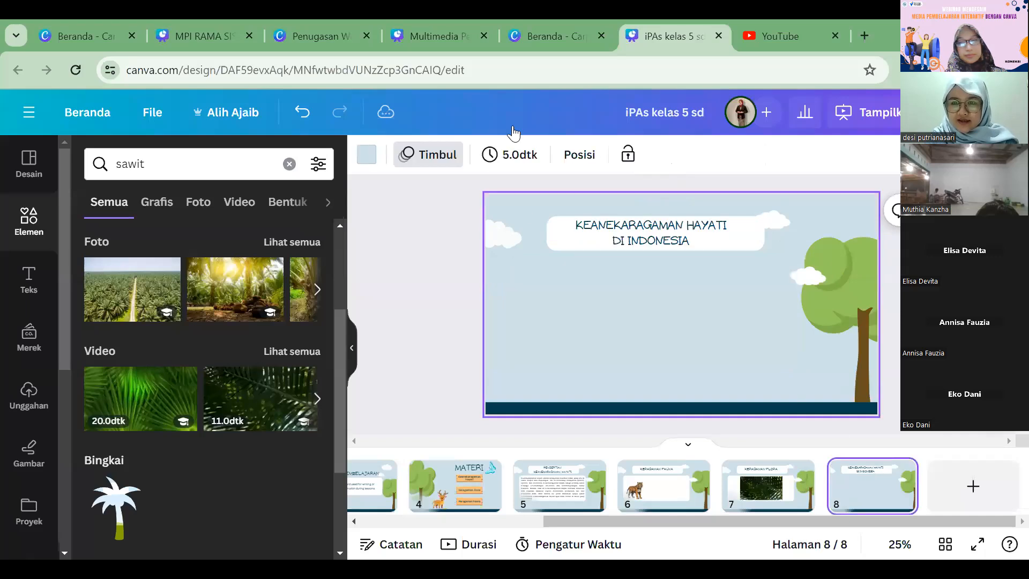
{"action": "left_click", "coordinate": [780, 41]}
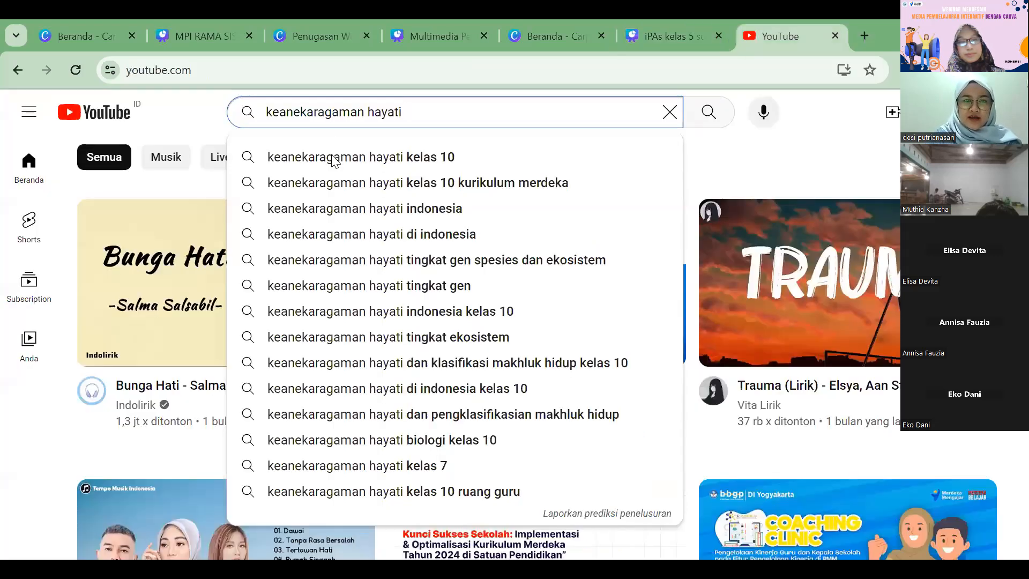
{"action": "left_click", "coordinate": [398, 239]}
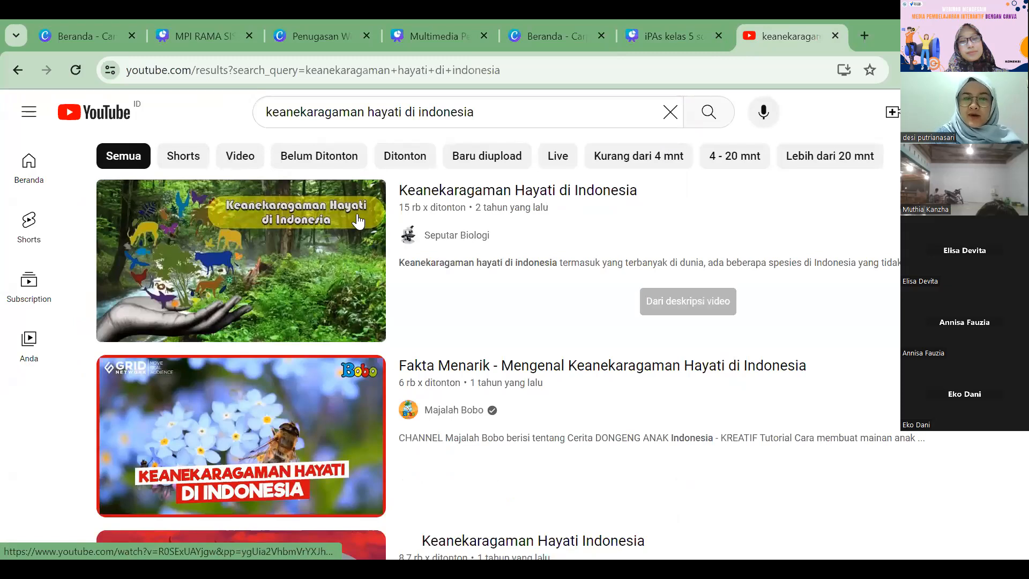
{"action": "mouse_move", "coordinate": [270, 248]}
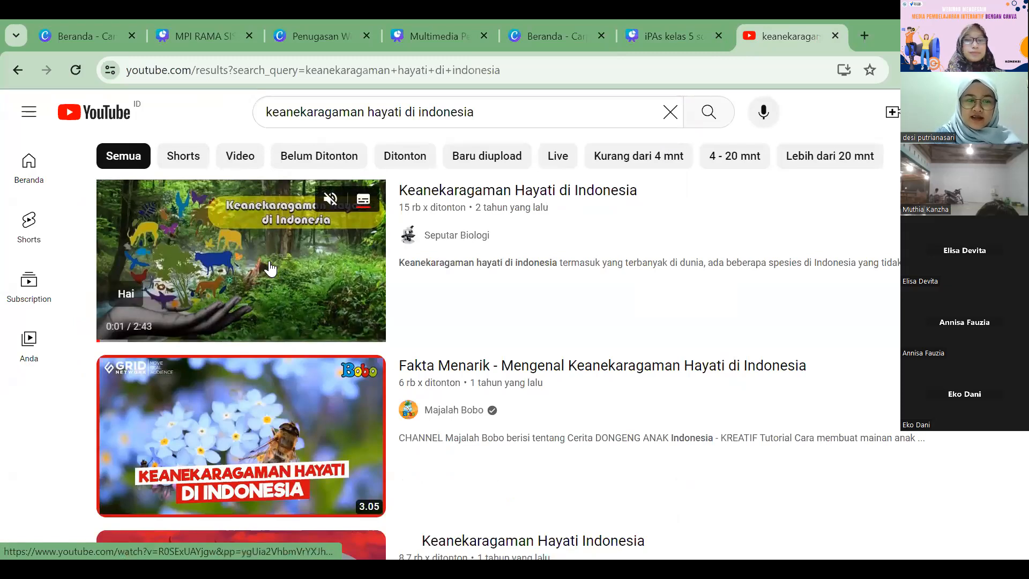
Step: Copy the link of the first video result, Keanekaragaman Hayati di Indonesia, and switch back to the iPAS kelas 5 sd design in Canva
{"action": "right_click", "coordinate": [255, 218]}
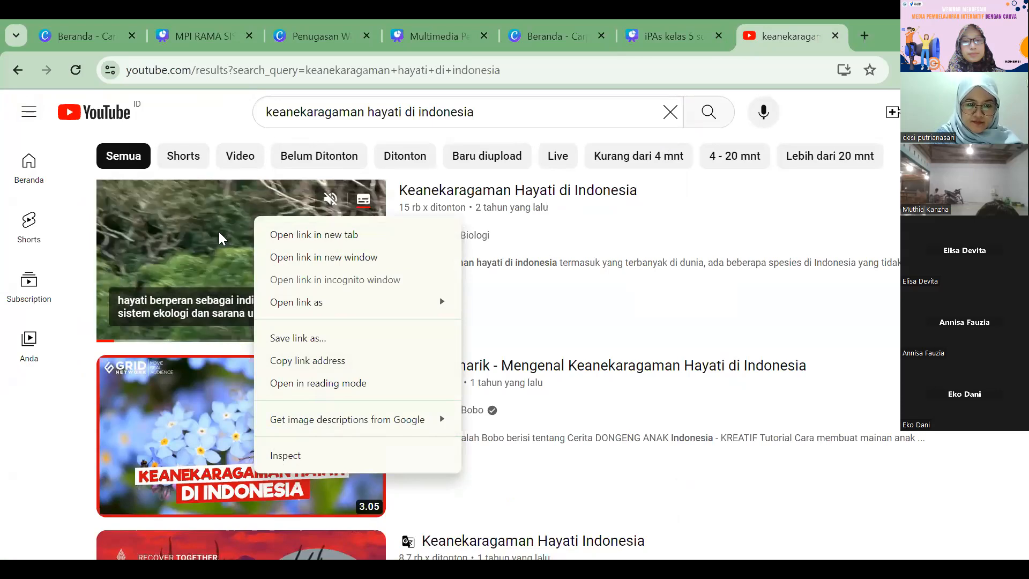
{"action": "left_click", "coordinate": [307, 360]}
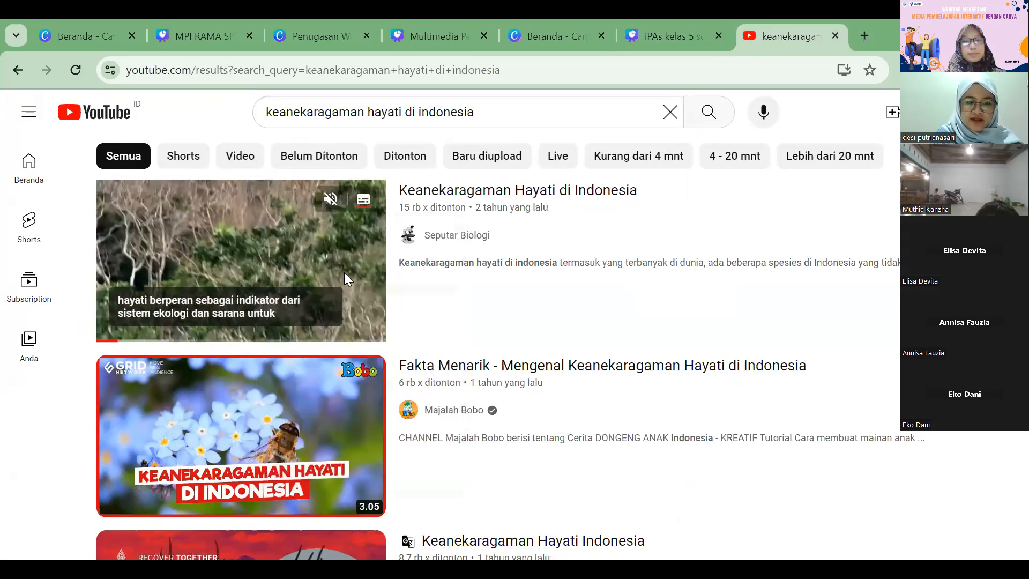
{"action": "left_click", "coordinate": [646, 37]}
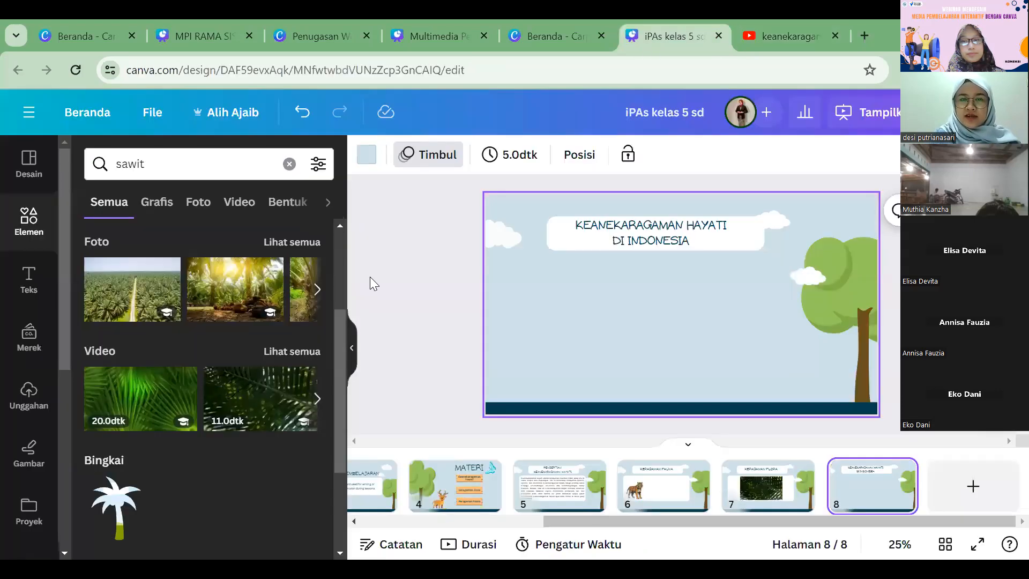
{"action": "left_click", "coordinate": [352, 354]}
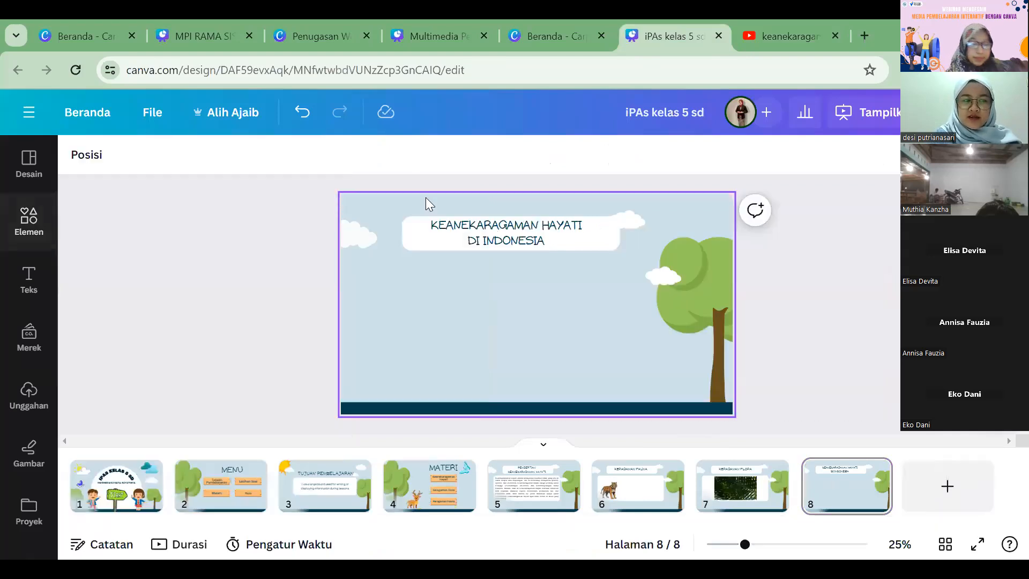
Step: Find the Embed app by searching for "embed" and add the copied YouTube video link to page 8
{"action": "scroll", "coordinate": [35, 290], "scroll_direction": "down", "scroll_amount": 3}
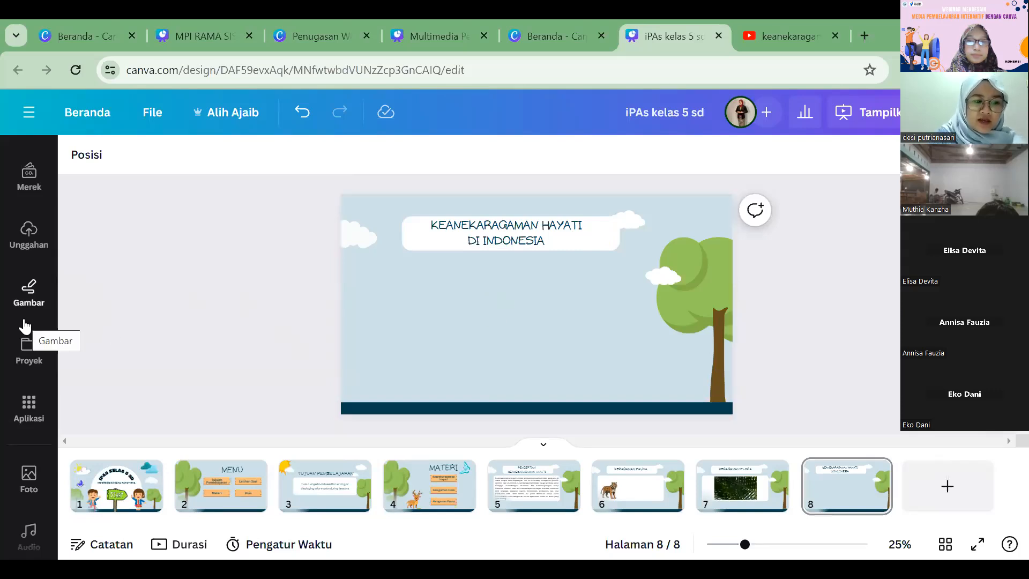
{"action": "scroll", "coordinate": [24, 325], "scroll_direction": "down", "scroll_amount": 2}
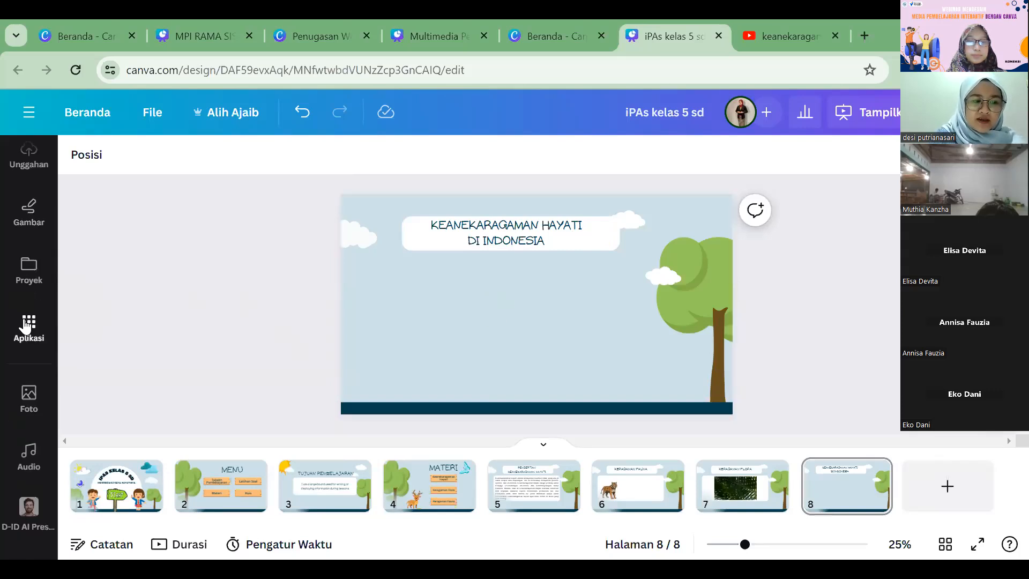
{"action": "scroll", "coordinate": [25, 325], "scroll_direction": "down", "scroll_amount": 2}
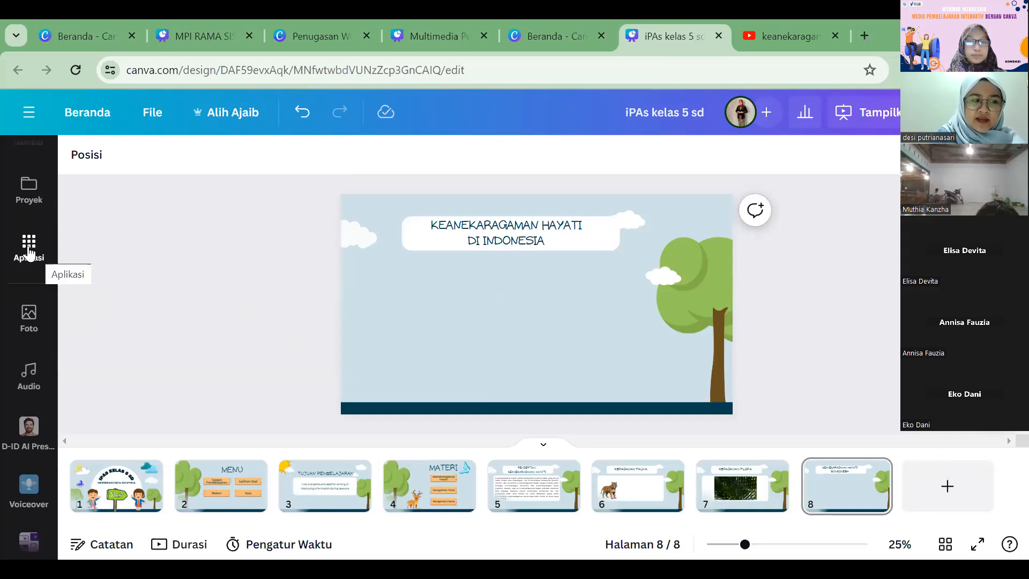
{"action": "left_click", "coordinate": [25, 248]}
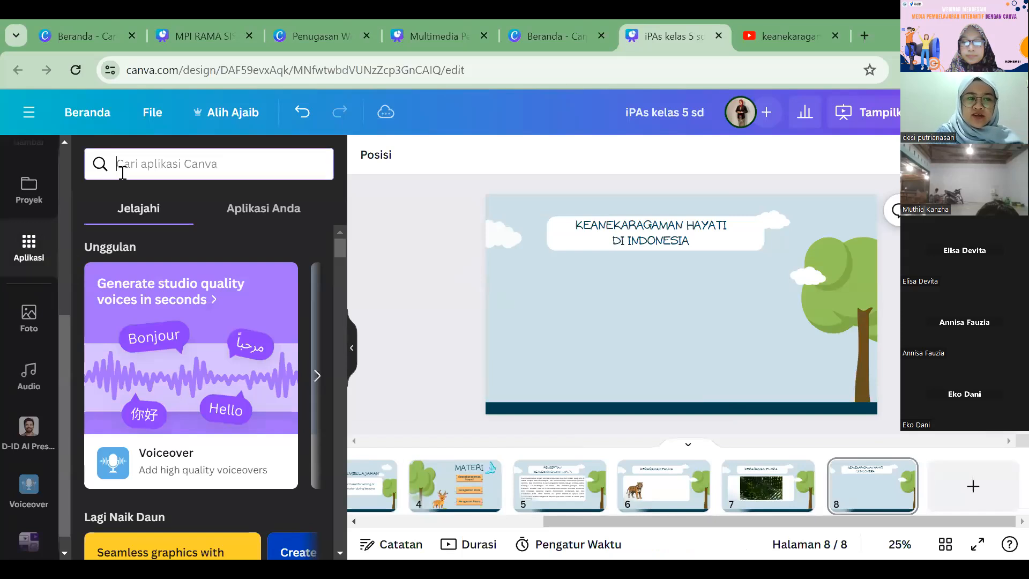
{"action": "left_click", "coordinate": [130, 159]}
{"action": "type", "text": "embed"}
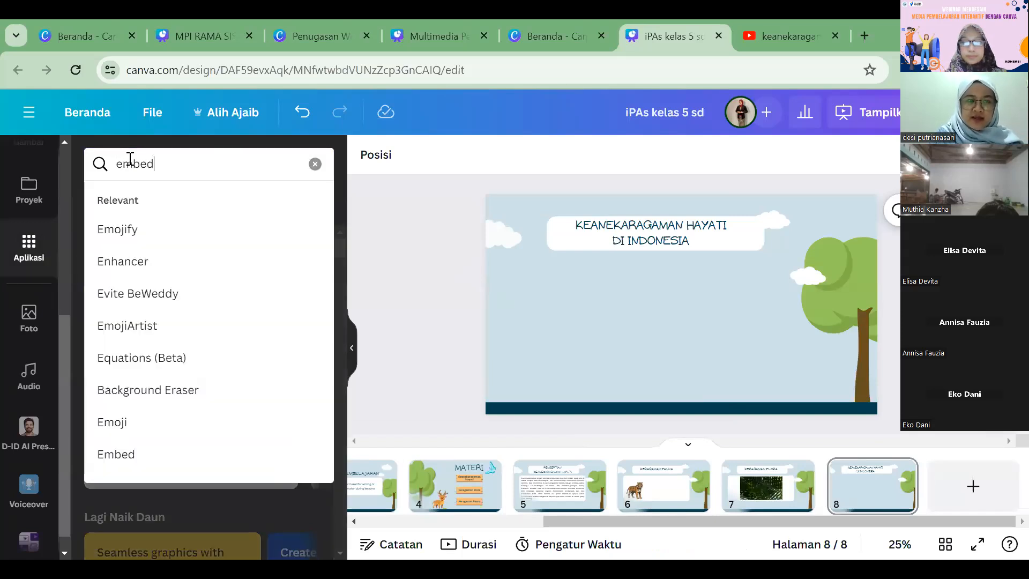
{"action": "key", "text": "Return"}
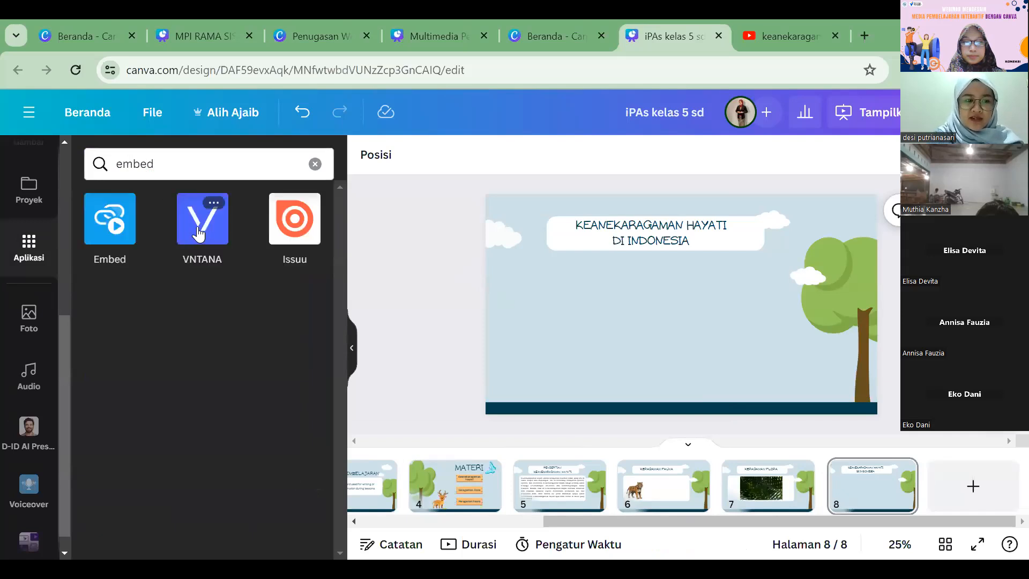
{"action": "left_click", "coordinate": [106, 225]}
{"action": "left_click", "coordinate": [131, 229]}
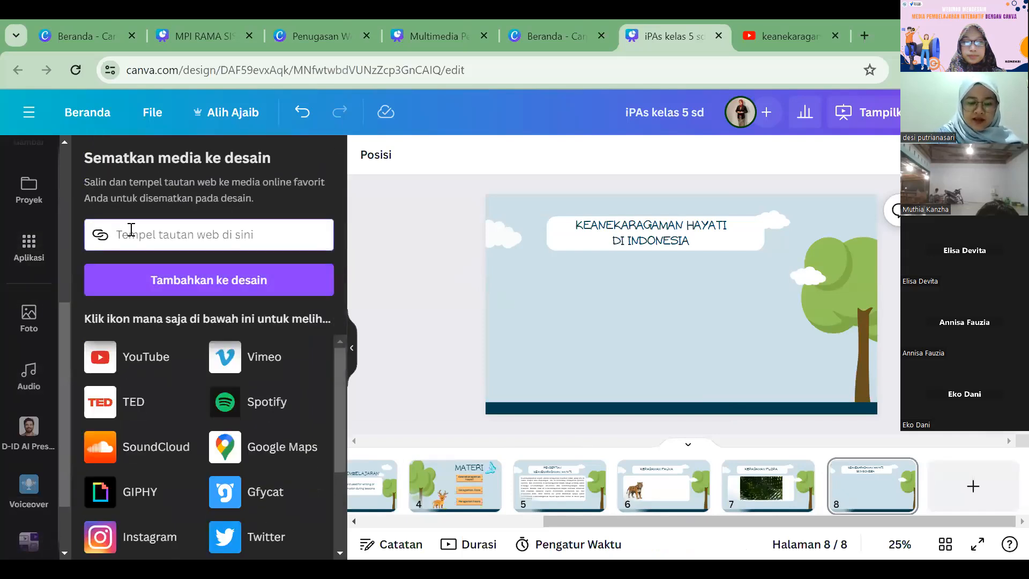
{"action": "key", "text": "ctrl+v"}
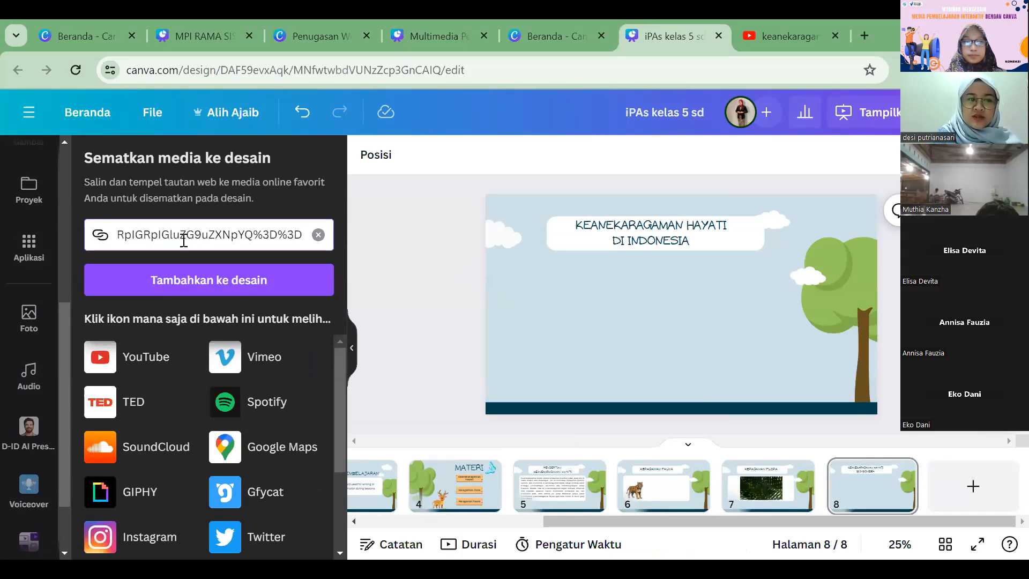
{"action": "left_click", "coordinate": [196, 279]}
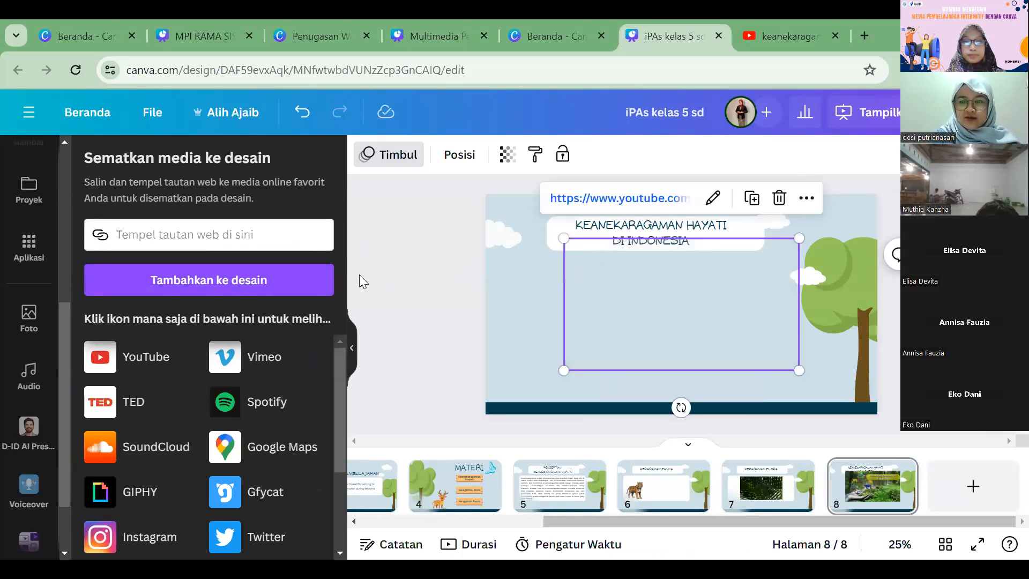
Step: Move the embedded YouTube video down below the title on page 8
{"action": "left_click", "coordinate": [431, 276]}
{"action": "left_click", "coordinate": [568, 292]}
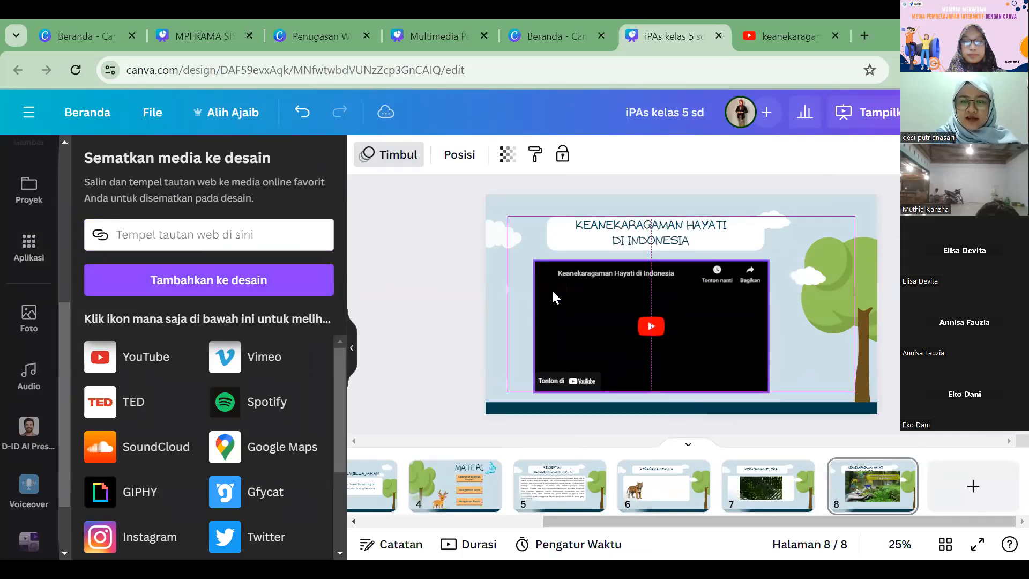
{"action": "mouse_move", "coordinate": [744, 365]}
{"action": "left_mouse_down"}
{"action": "mouse_move", "coordinate": [763, 364]}
{"action": "mouse_move", "coordinate": [757, 369]}
{"action": "left_mouse_up"}
{"action": "left_click", "coordinate": [423, 282]}
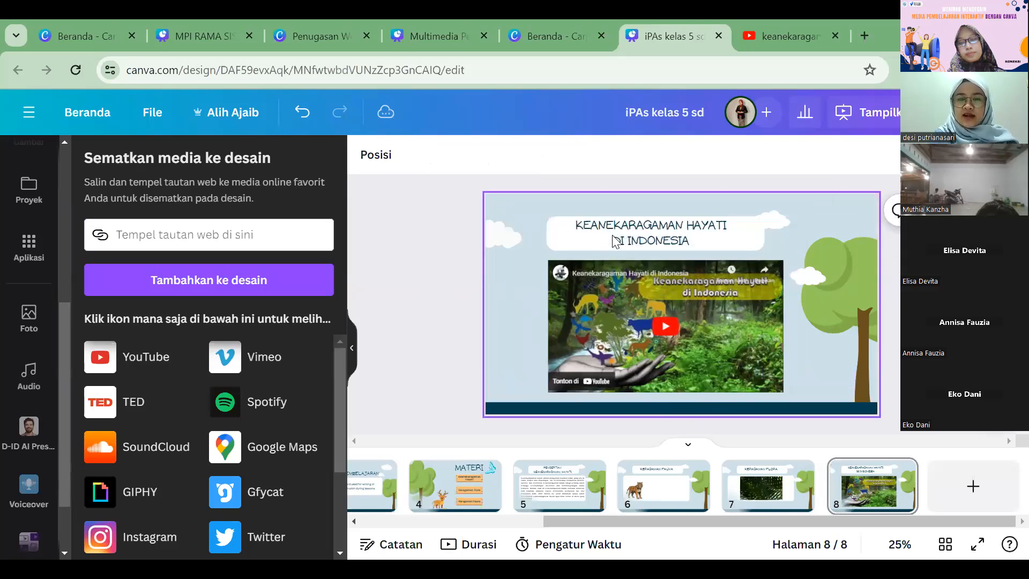
Step: Shift the title and its white box slightly right on page 8 and realign the video beneath them
{"action": "left_click", "coordinate": [605, 241]}
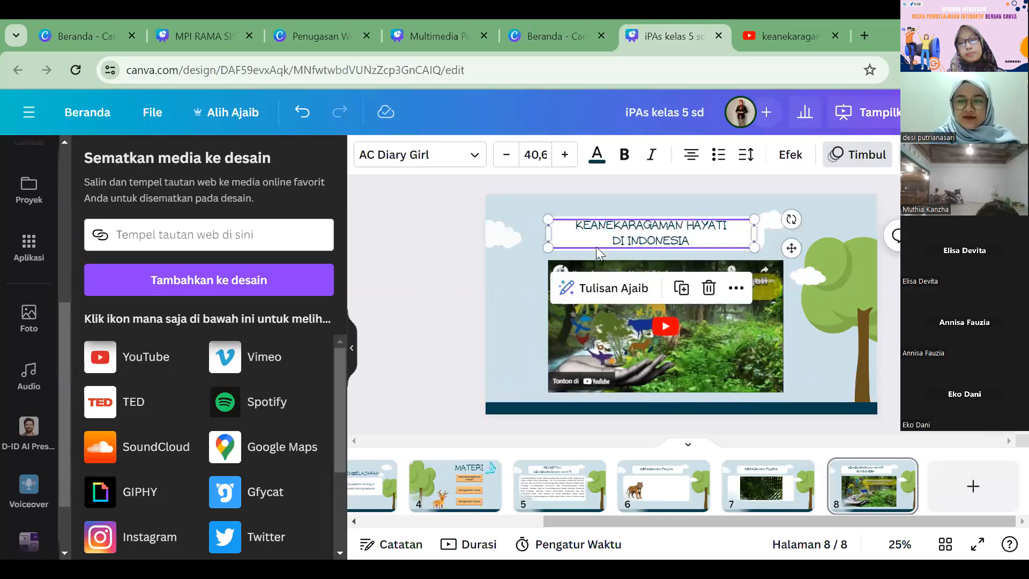
{"action": "left_click", "coordinate": [596, 241], "text": "shift"}
{"action": "left_click_drag", "start_coordinate": [603, 237], "coordinate": [621, 238]}
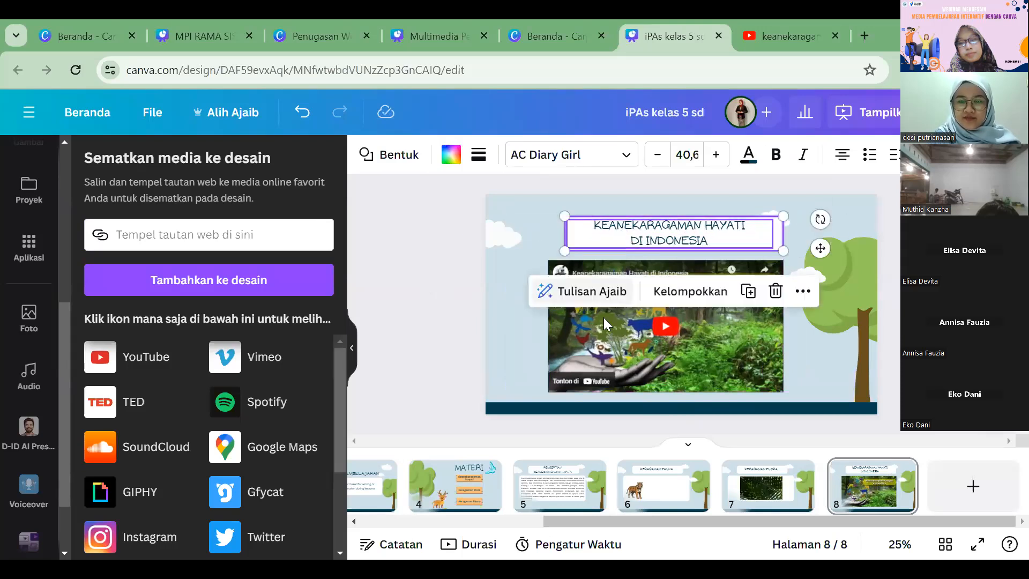
{"action": "left_click_drag", "start_coordinate": [607, 323], "coordinate": [614, 316]}
{"action": "left_click", "coordinate": [392, 268]}
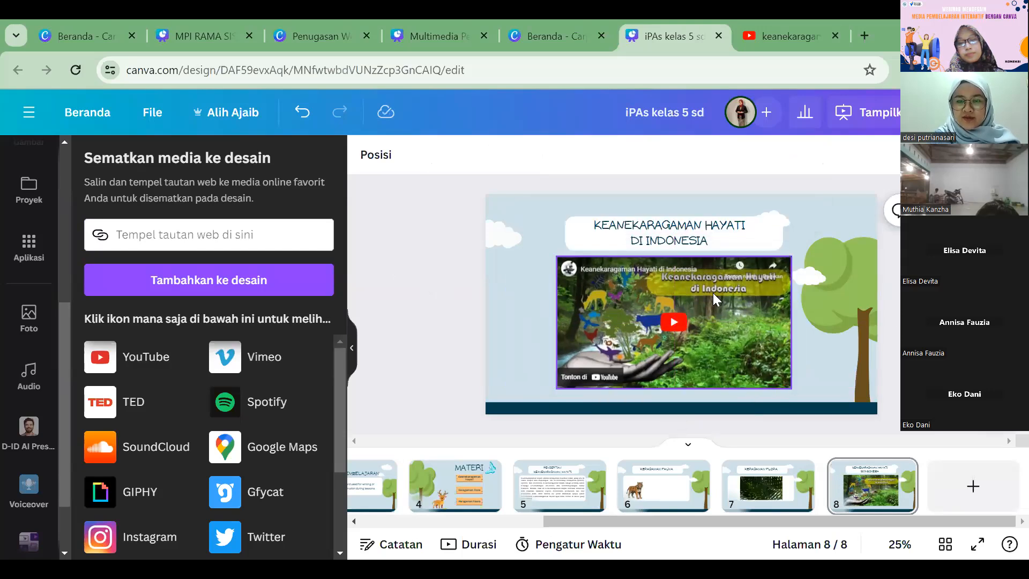
Step: Delete the embedded YouTube video from page 8
{"action": "left_click", "coordinate": [757, 333]}
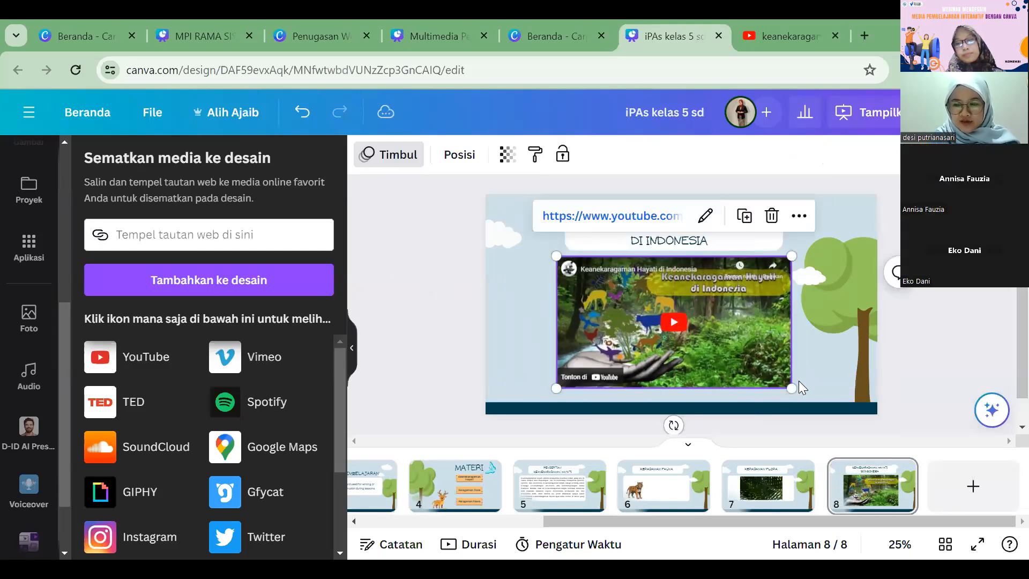
{"action": "left_click", "coordinate": [427, 224]}
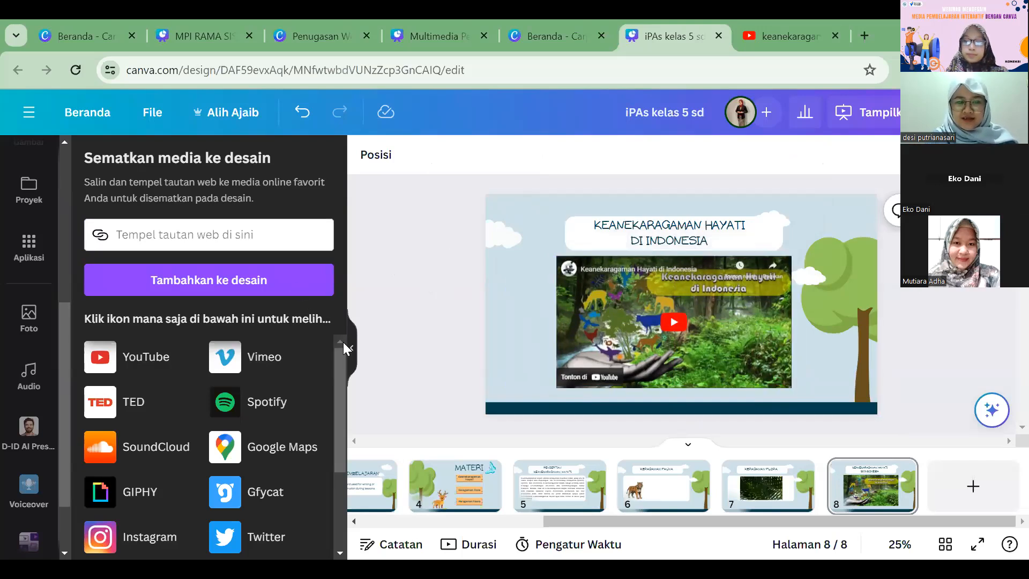
{"action": "left_click", "coordinate": [427, 335]}
{"action": "left_click", "coordinate": [427, 319]}
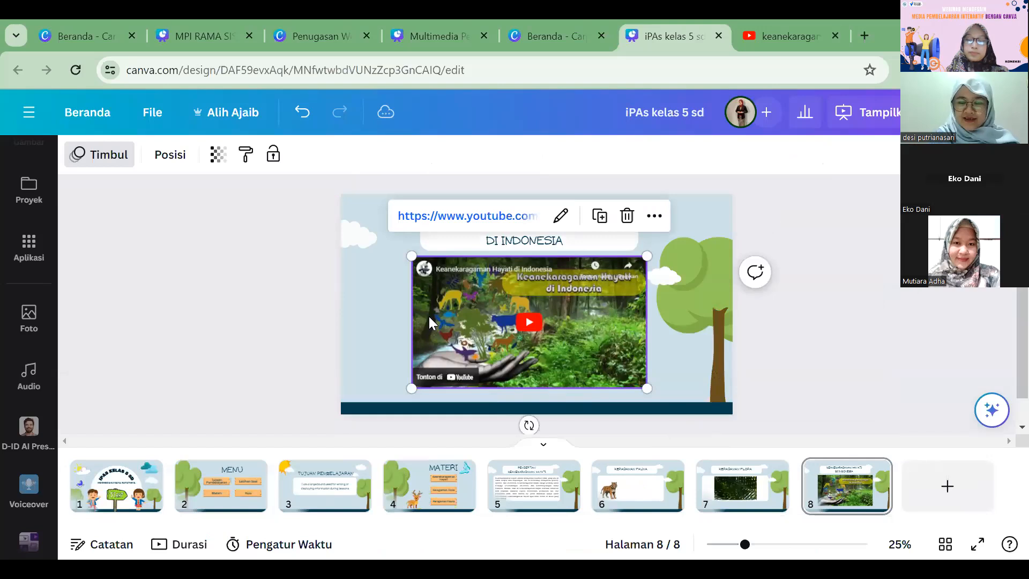
{"action": "key", "text": "Delete"}
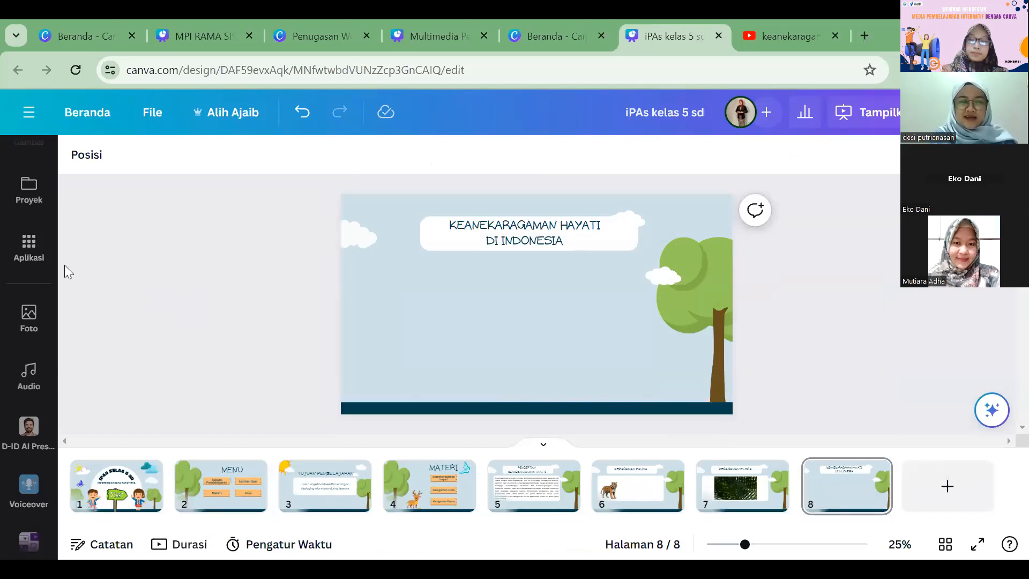
Step: Search the apps for "embed" again and use Embed to insert the copied YouTube video link on page 8
{"action": "scroll", "coordinate": [15, 258], "scroll_direction": "up", "scroll_amount": 1}
{"action": "scroll", "coordinate": [15, 257], "scroll_direction": "up", "scroll_amount": 5}
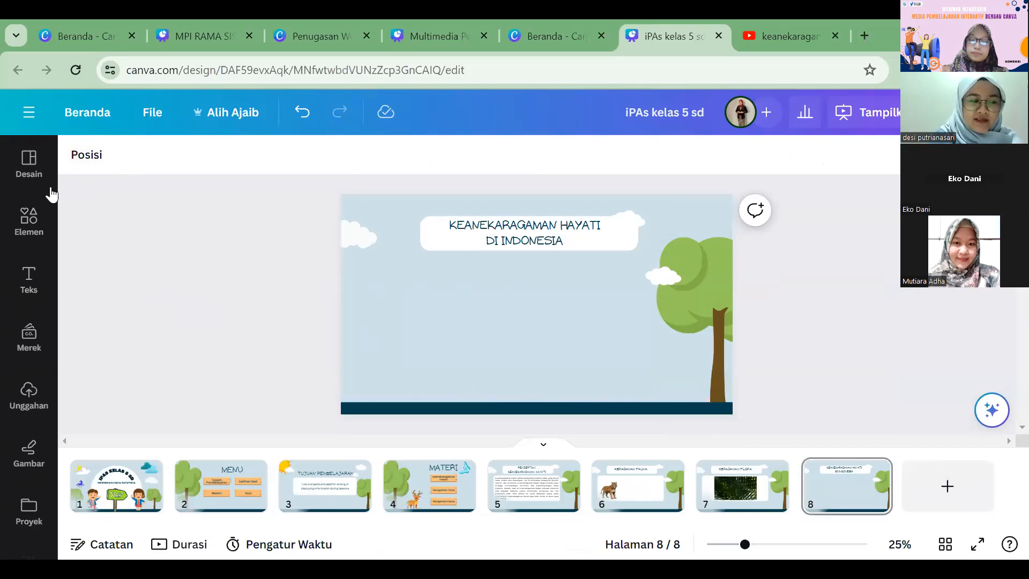
{"action": "scroll", "coordinate": [22, 185], "scroll_direction": "down", "scroll_amount": 2}
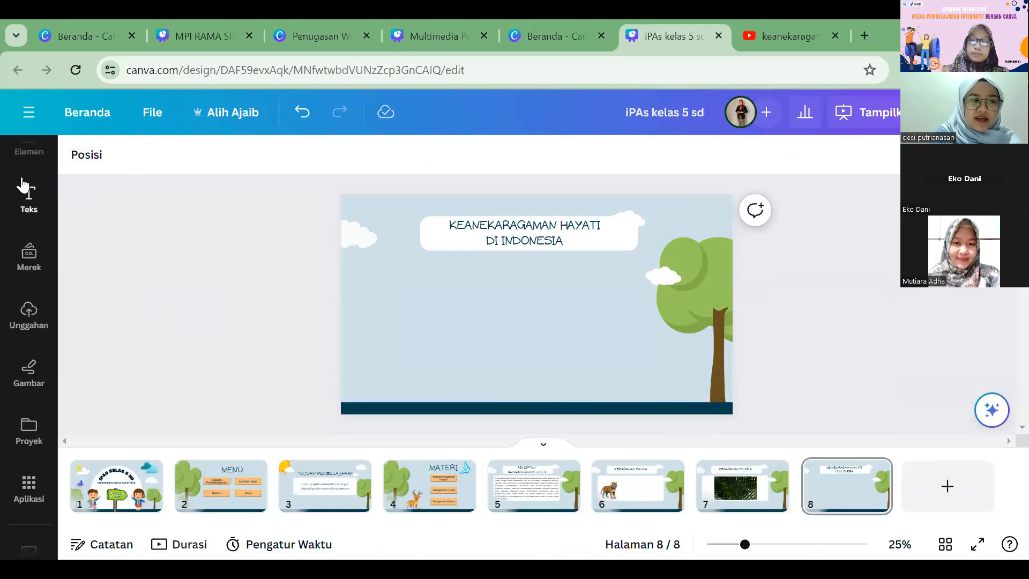
{"action": "scroll", "coordinate": [8, 246], "scroll_direction": "down", "scroll_amount": 3}
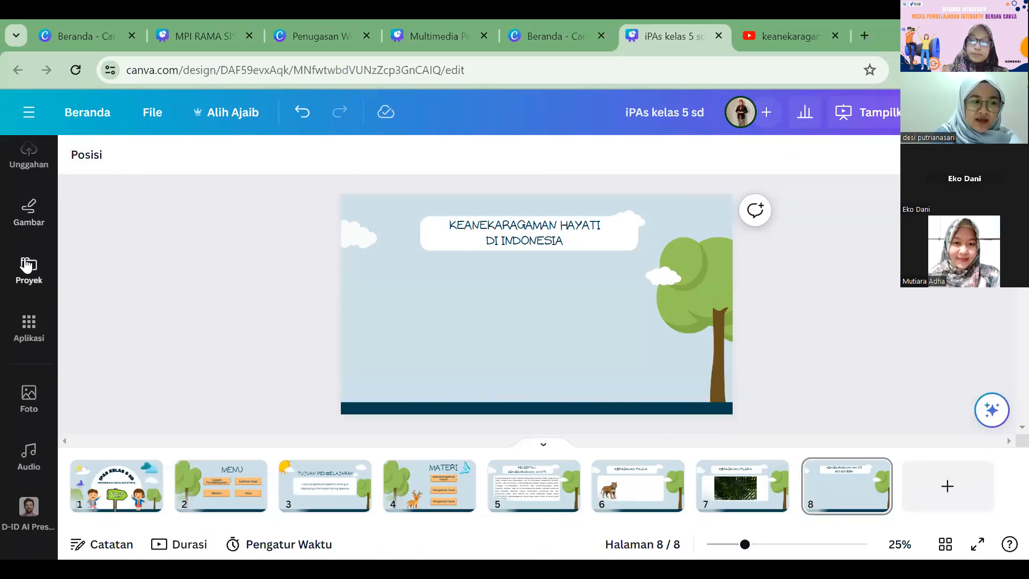
{"action": "left_click", "coordinate": [32, 333]}
{"action": "left_click", "coordinate": [315, 163]}
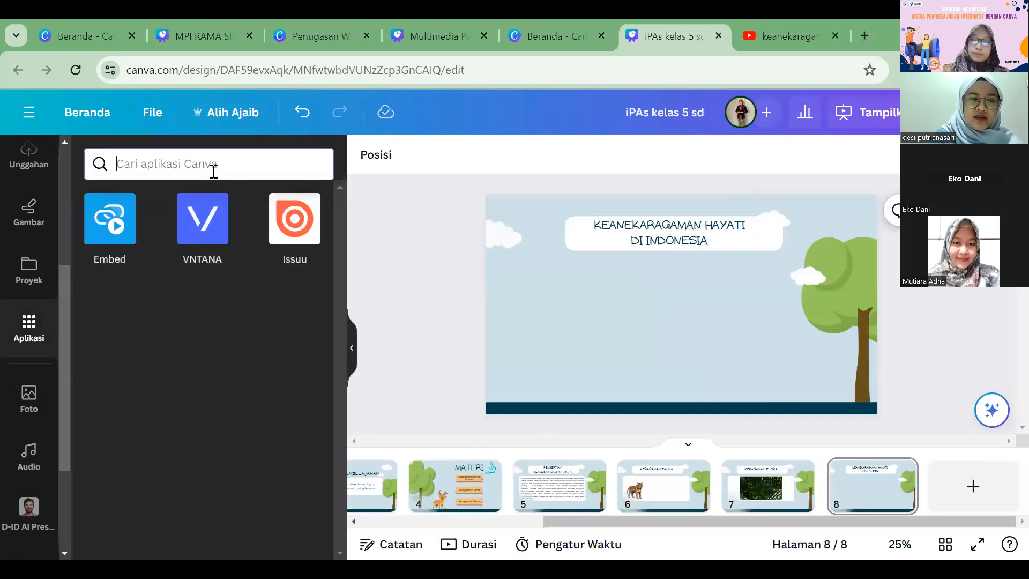
{"action": "type", "text": "embed"}
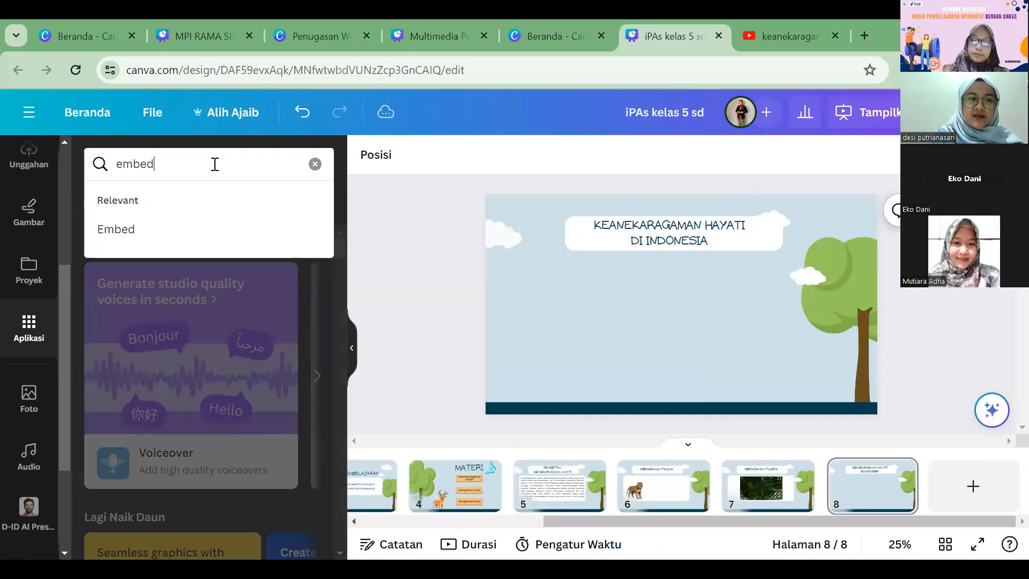
{"action": "left_click", "coordinate": [217, 230]}
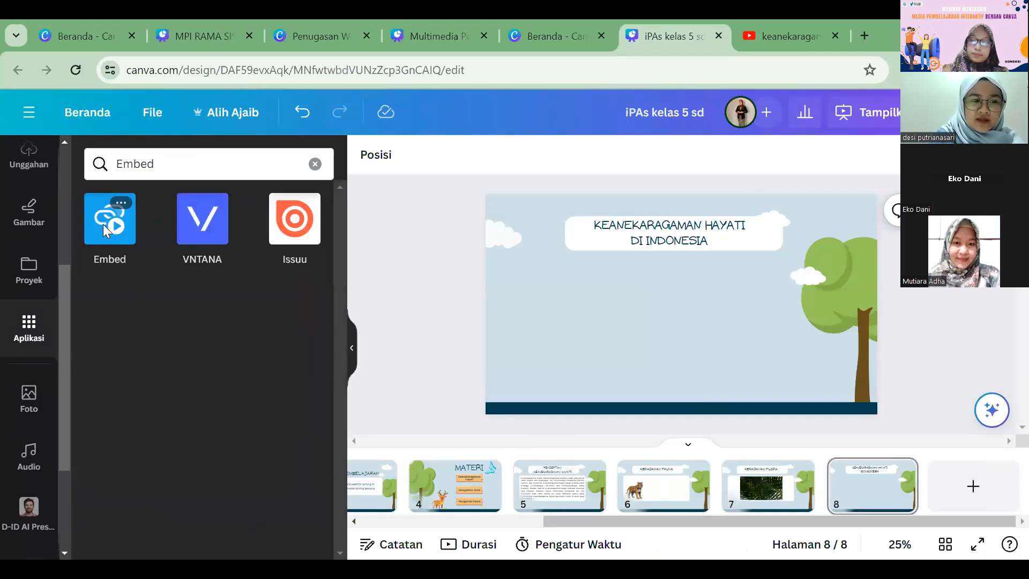
{"action": "left_click", "coordinate": [103, 224]}
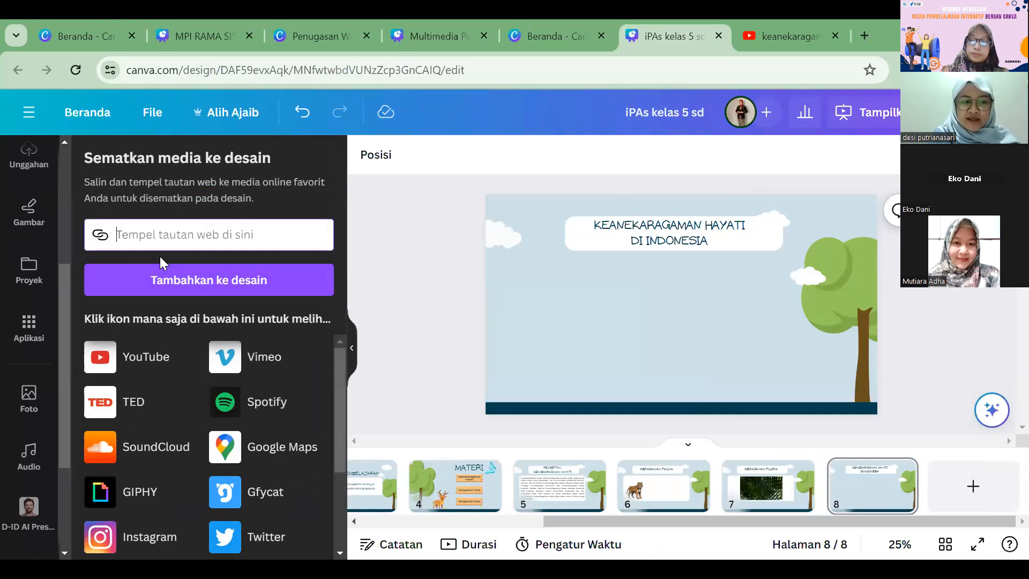
{"action": "key", "text": "ctrl+v"}
{"action": "left_click", "coordinate": [209, 280]}
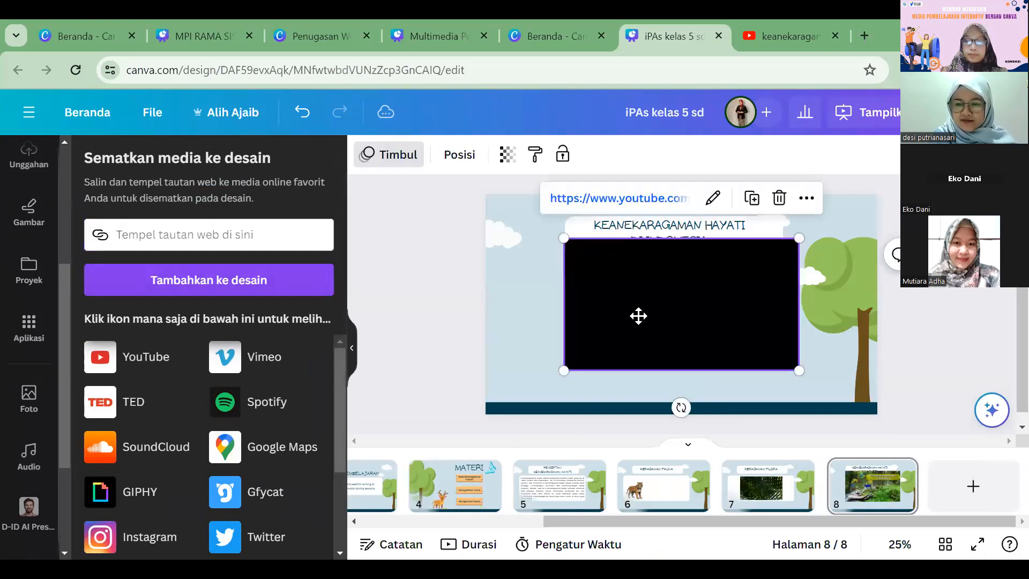
Step: Position the embedded video below the title on page 8 and enlarge it slightly
{"action": "left_click_drag", "start_coordinate": [638, 316], "coordinate": [659, 339]}
{"action": "left_click_drag", "start_coordinate": [791, 382], "coordinate": [800, 391]}
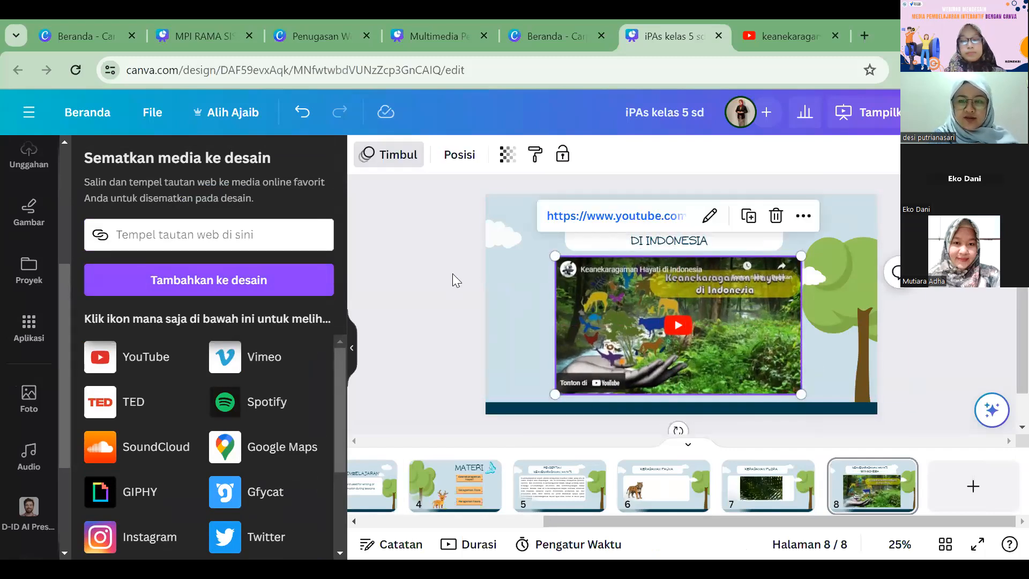
{"action": "left_click", "coordinate": [450, 184]}
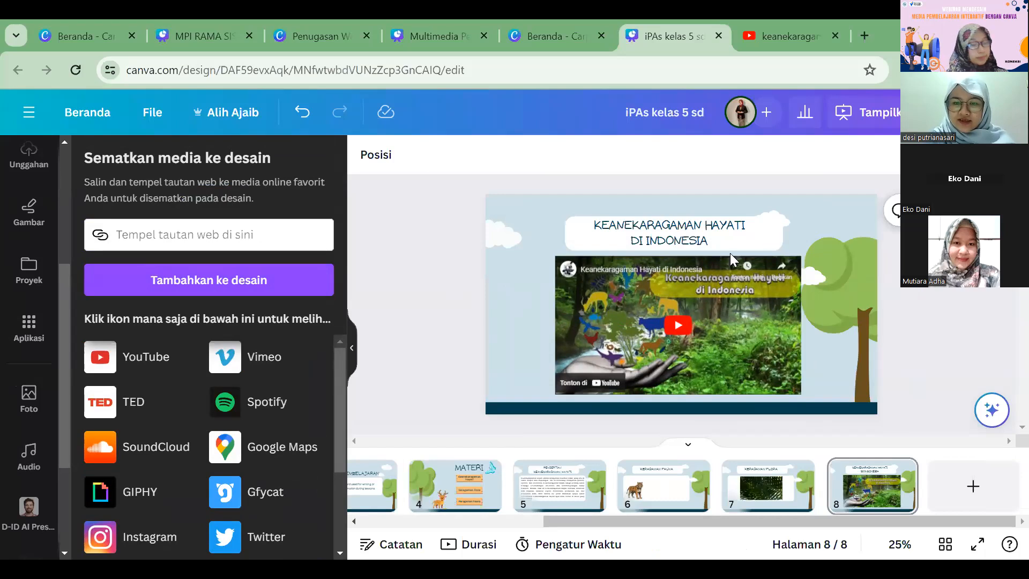
Step: Review the Materi, Tujuan Pembelajaran and Menu pages of the presentation
{"action": "left_click_drag", "start_coordinate": [869, 522], "coordinate": [798, 516]}
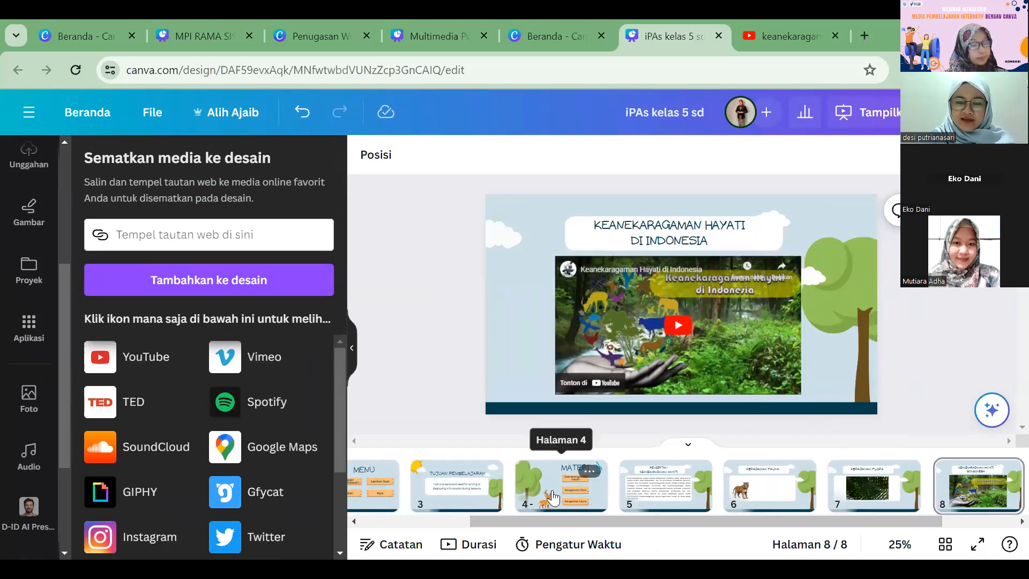
{"action": "left_click", "coordinate": [551, 498]}
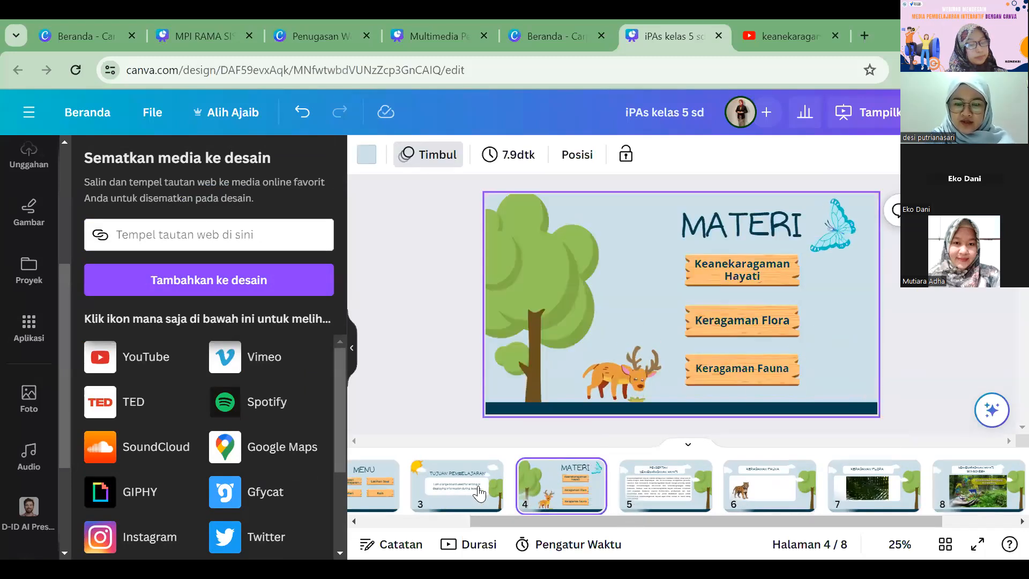
{"action": "left_click_drag", "start_coordinate": [716, 520], "coordinate": [655, 532]}
{"action": "left_click", "coordinate": [544, 482]}
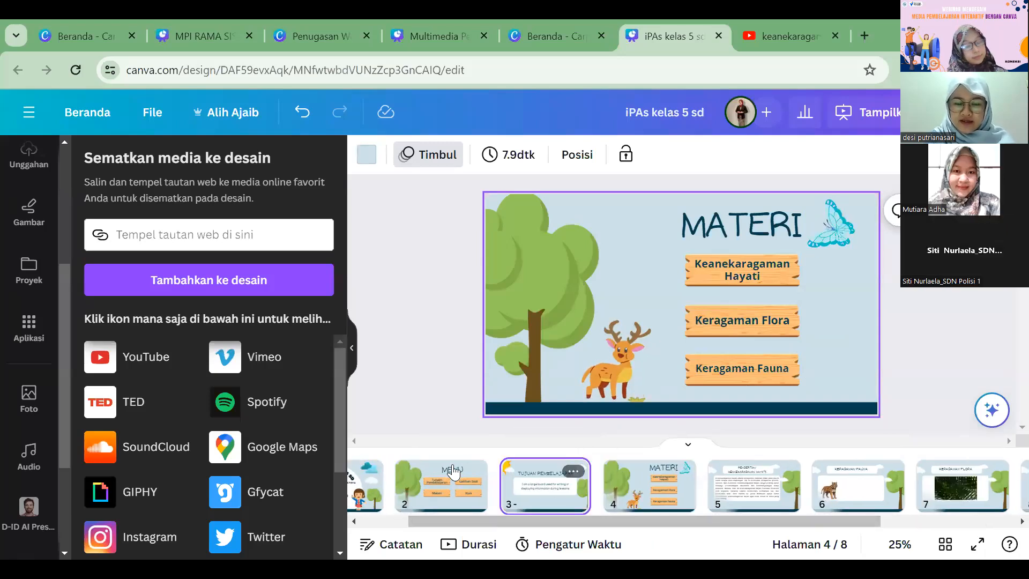
{"action": "left_click", "coordinate": [450, 475]}
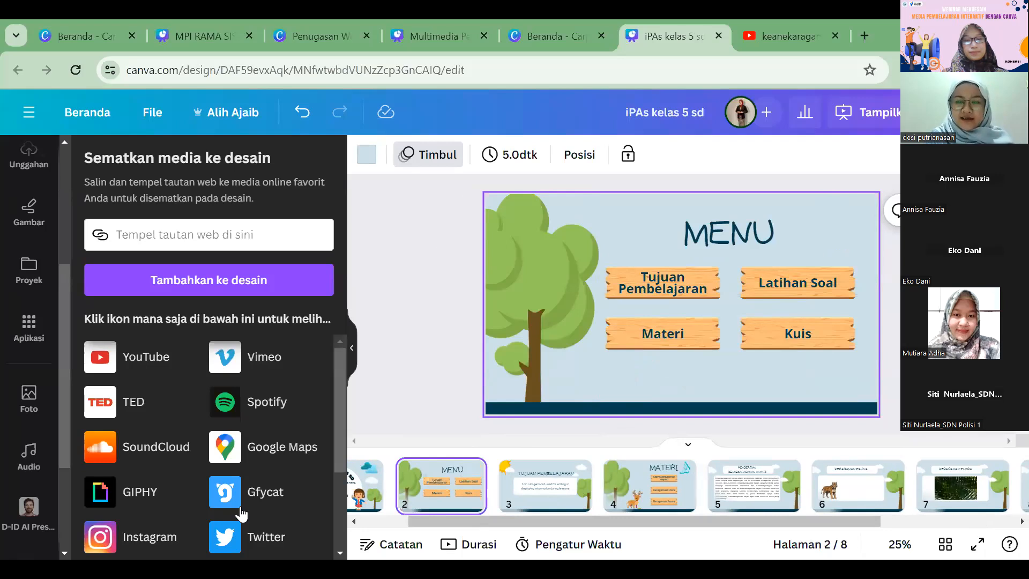
Step: Add the template's WELCOME! layout as page 9, retitle it LATIHAN and delete the greeting text
{"action": "left_click_drag", "start_coordinate": [500, 523], "coordinate": [956, 494]}
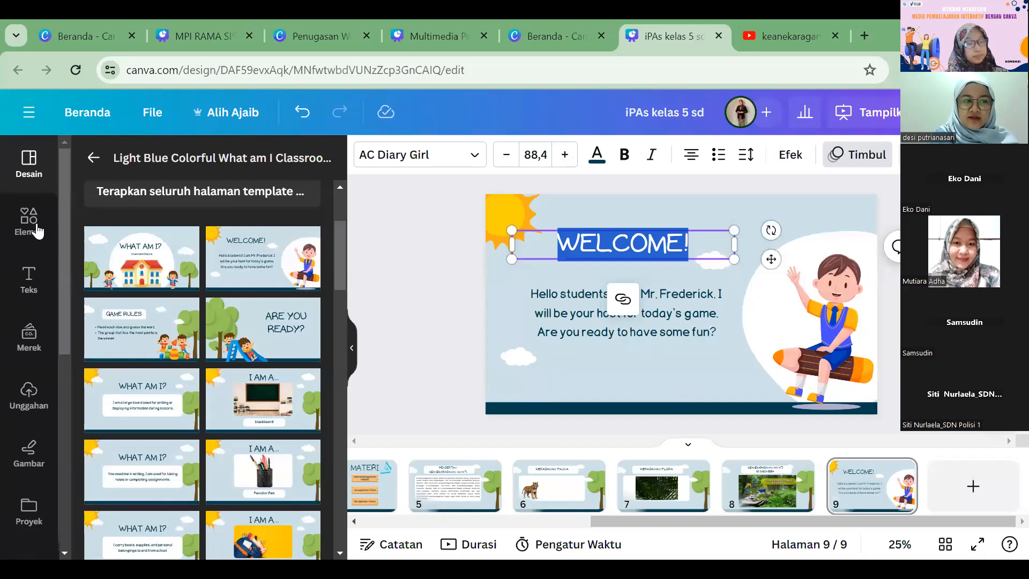
{"action": "type", "text": "LATIHAN"}
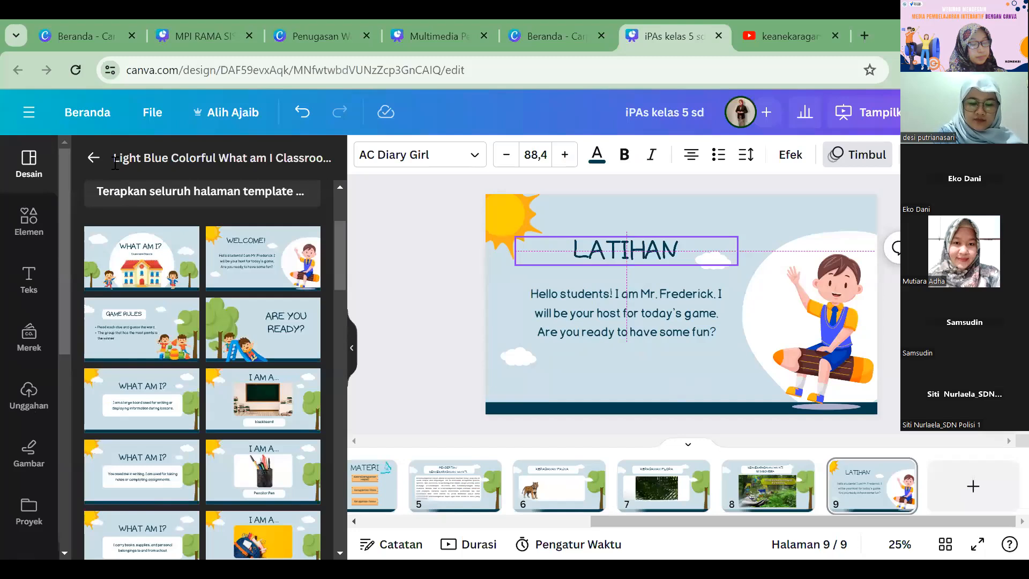
{"action": "key", "text": "Delete"}
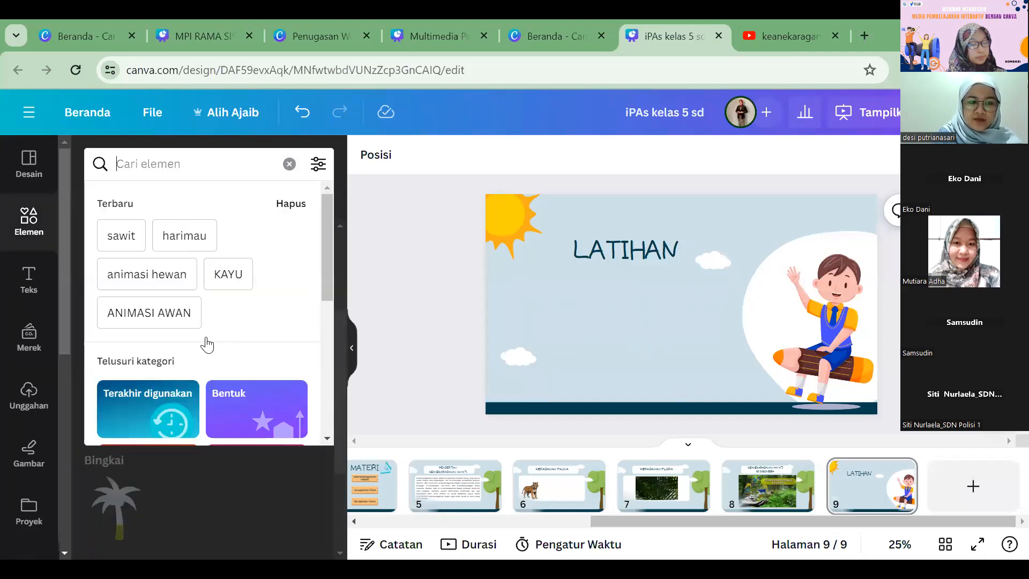
Step: Search the graphics for "kotak teks", insert the green board with a yellow header on page 9, and enlarge it below the title
{"action": "type", "text": "kotak teks"}
{"action": "key", "text": "Return"}
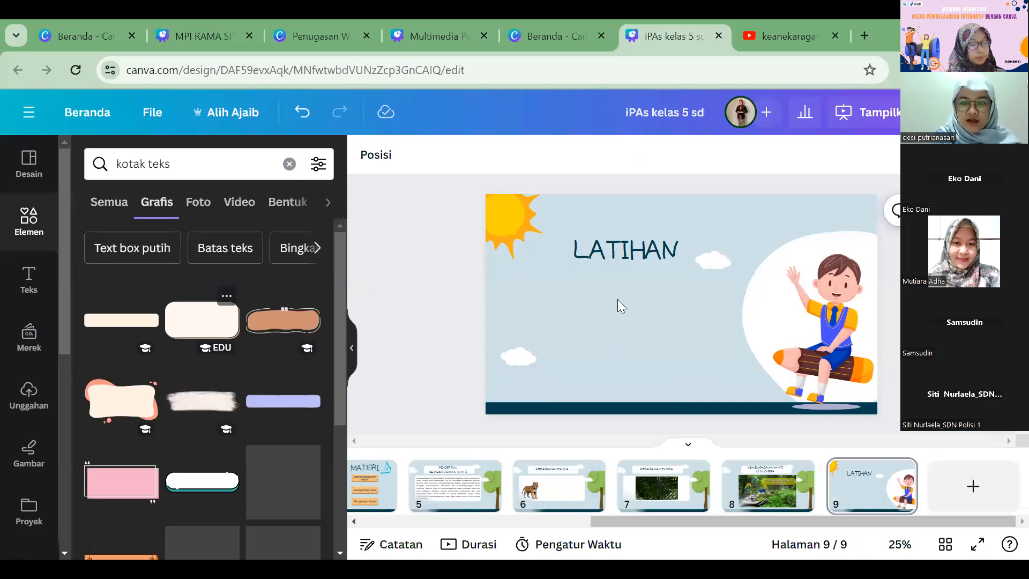
{"action": "scroll", "coordinate": [283, 402], "scroll_direction": "down", "scroll_amount": 2}
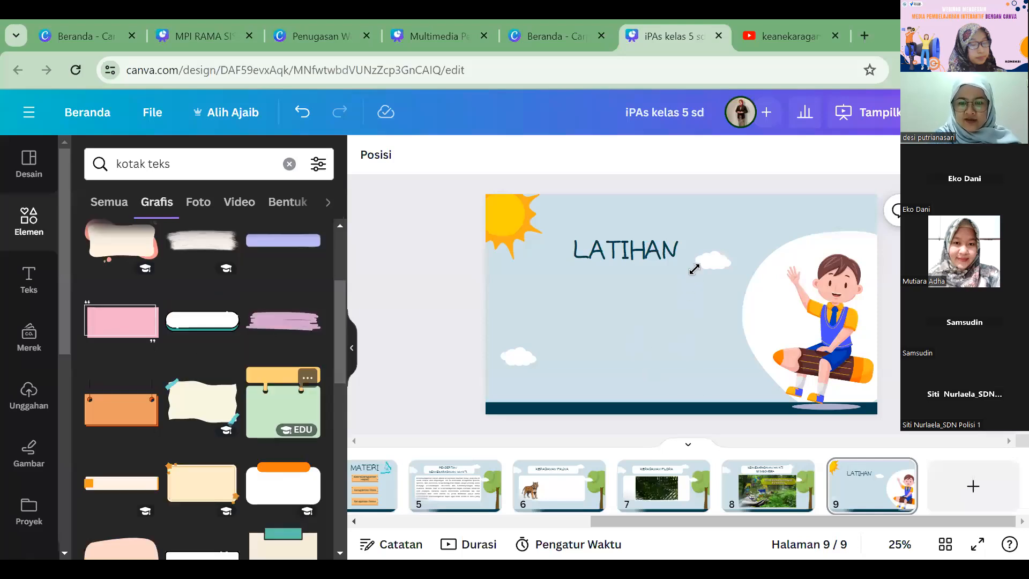
{"action": "left_click", "coordinate": [283, 404]}
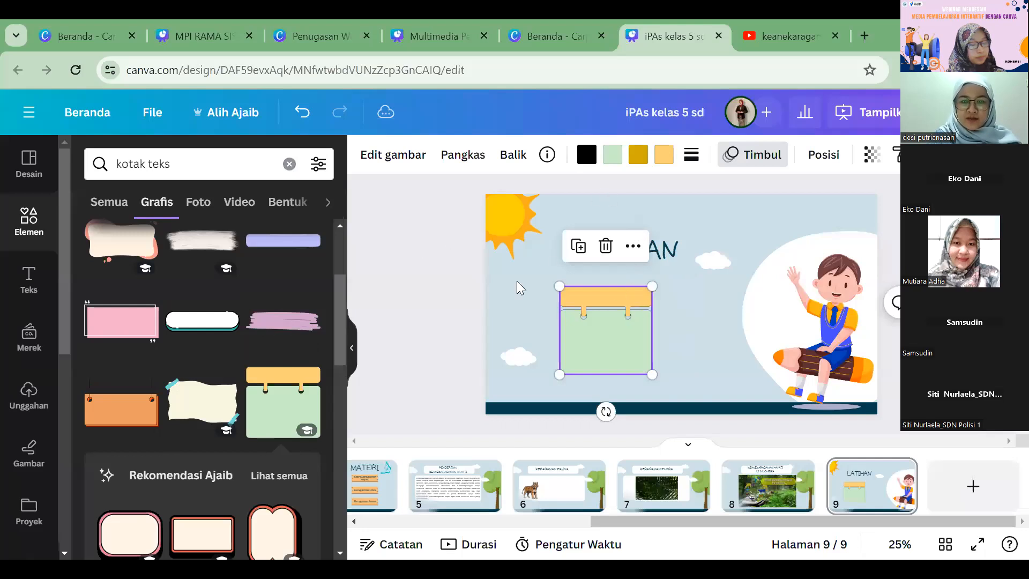
{"action": "left_click_drag", "start_coordinate": [652, 374], "coordinate": [682, 402]}
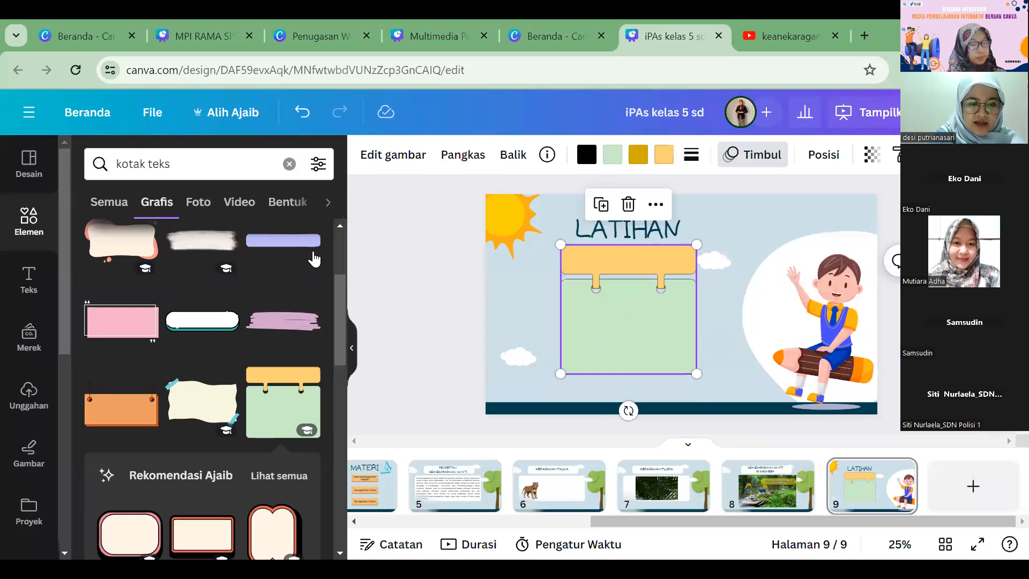
Step: Recolour the board's green panel on page 9 with the dark gold document colour
{"action": "left_click", "coordinate": [352, 348]}
{"action": "left_click", "coordinate": [323, 155]}
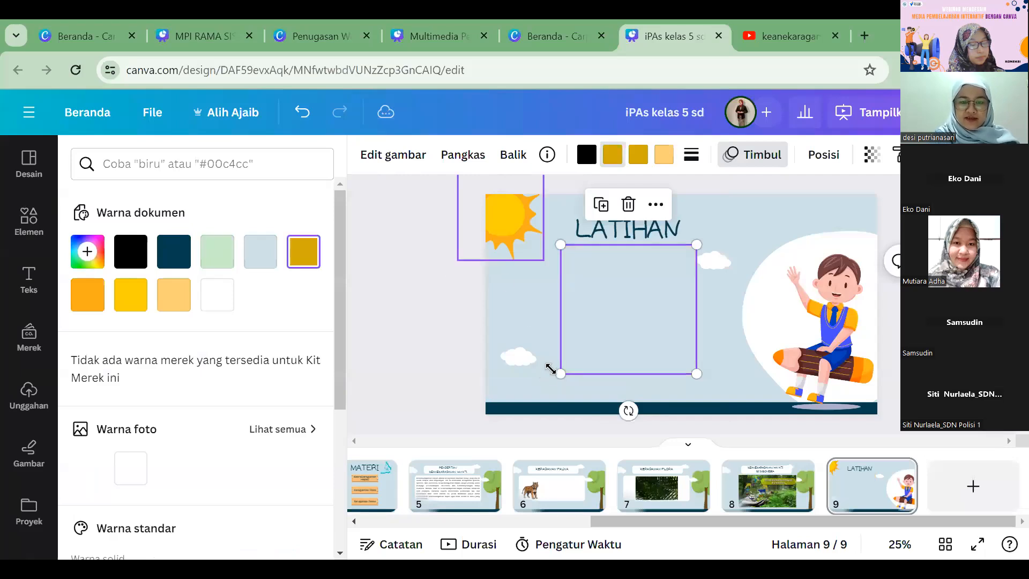
{"action": "left_click", "coordinate": [527, 243]}
Step: Enlarge the board further on page 9 and place the LATIHAN title on its yellow header
{"action": "left_click_drag", "start_coordinate": [572, 239], "coordinate": [590, 209]}
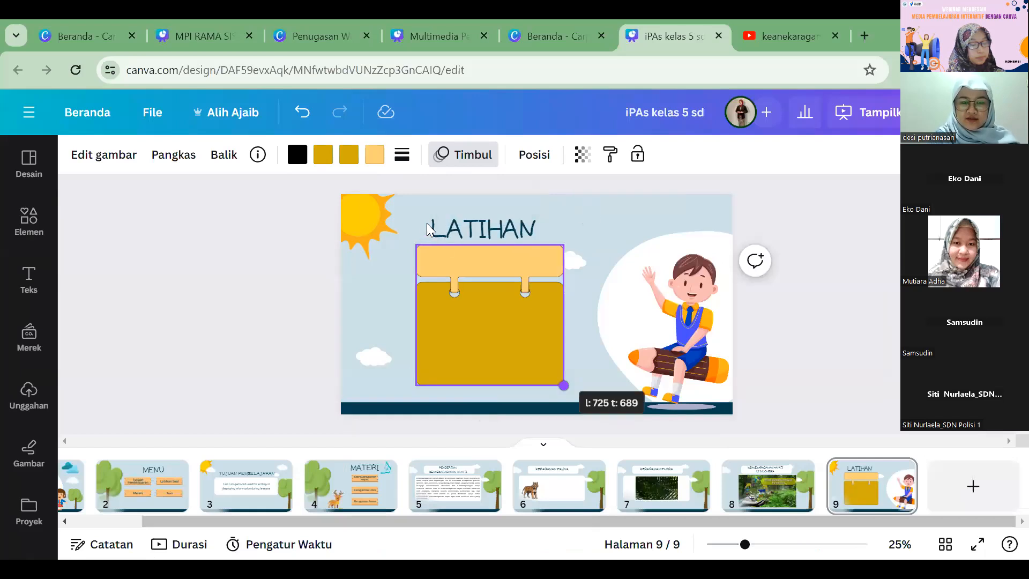
{"action": "left_click_drag", "start_coordinate": [426, 223], "coordinate": [437, 253]}
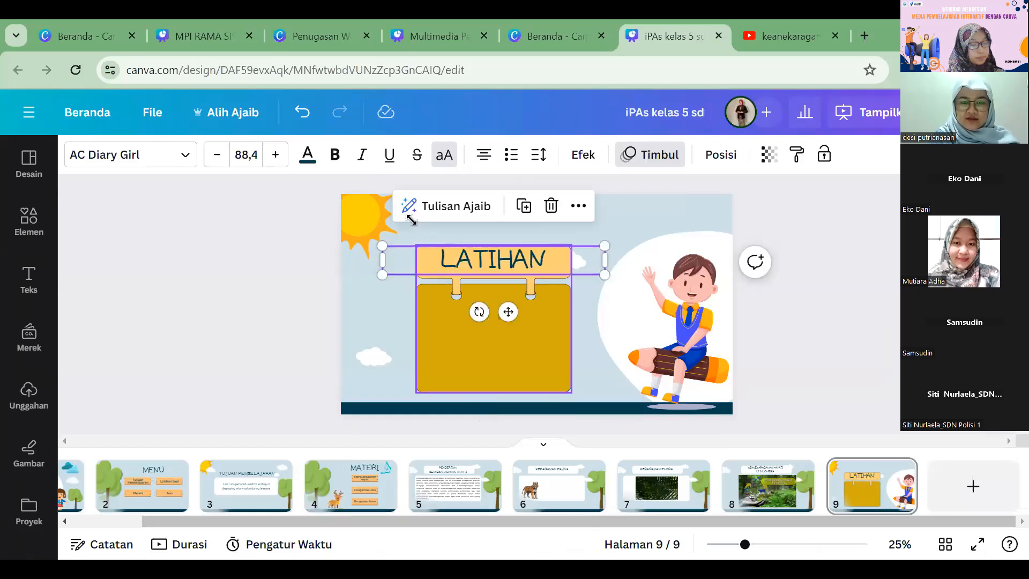
{"action": "left_click", "coordinate": [514, 241]}
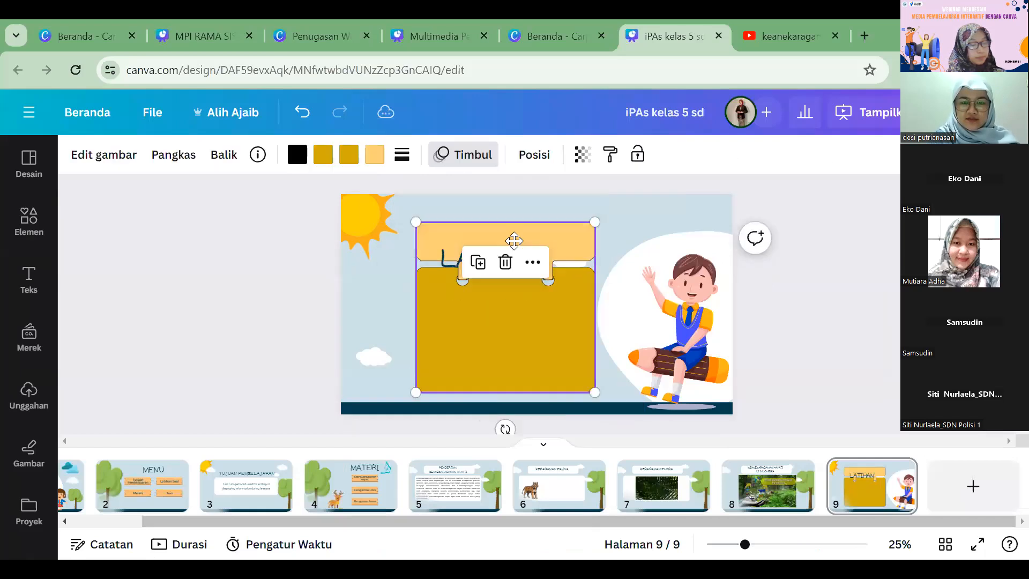
{"action": "left_click", "coordinate": [327, 264]}
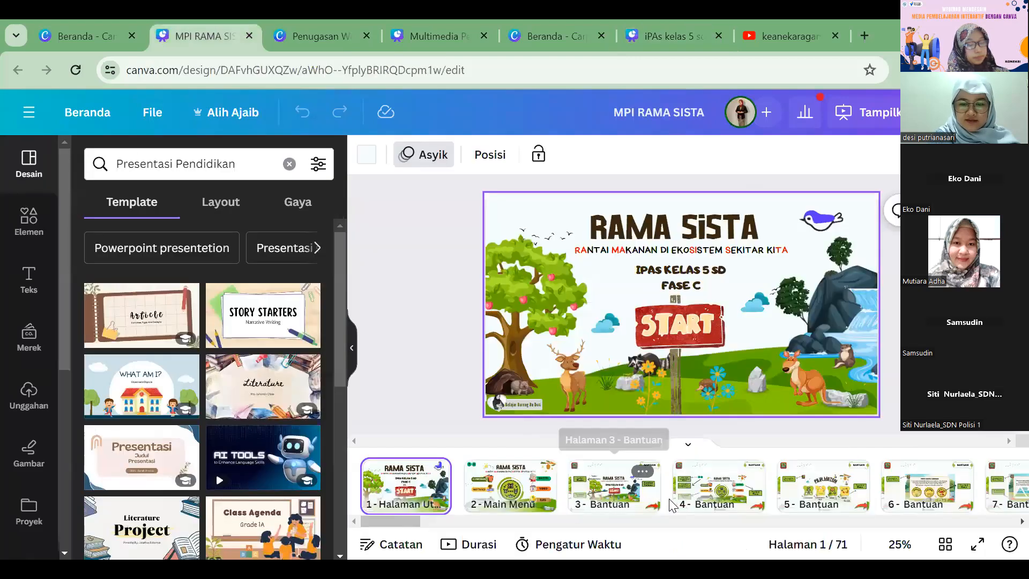
Step: Look through the MPI RAMA SISTA design up to its quiz instruction page and return to the iPAs kelas 5 sd design
{"action": "scroll", "coordinate": [697, 500], "scroll_direction": "right", "scroll_amount": 10}
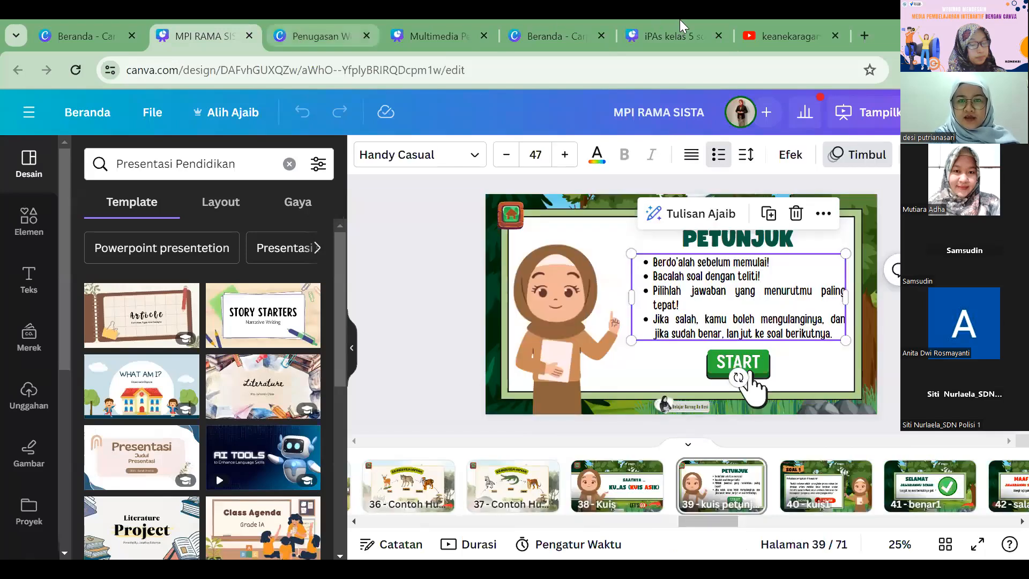
{"action": "left_click", "coordinate": [557, 36]}
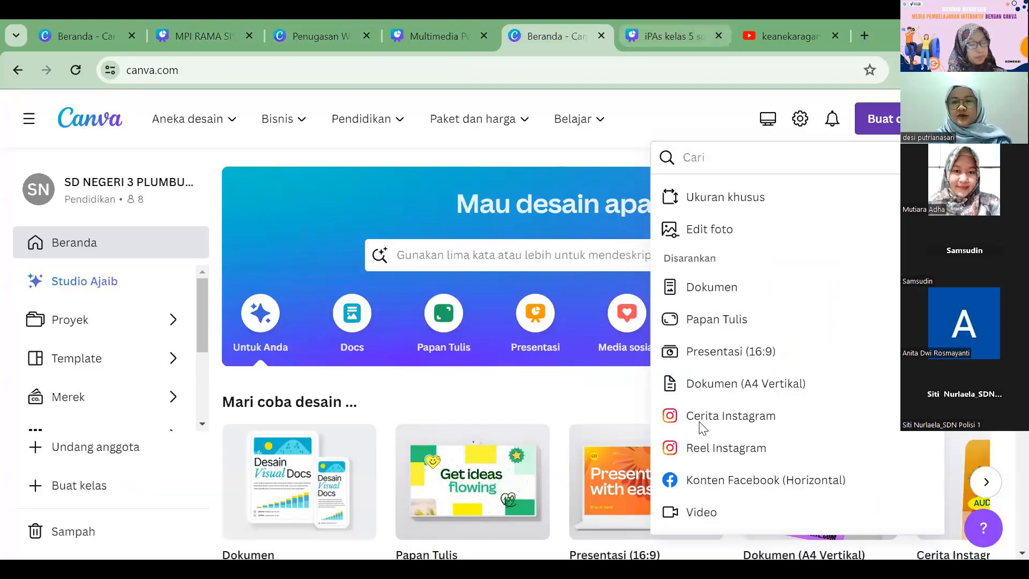
{"action": "left_click", "coordinate": [671, 36]}
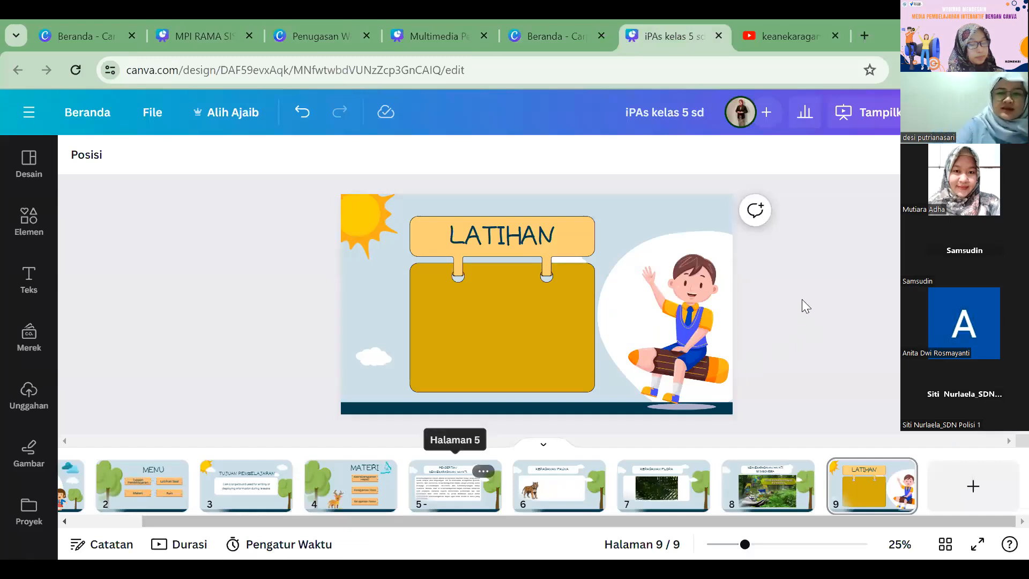
Step: Delete the explanatory paragraph from the white box on page 5
{"action": "left_click", "coordinate": [455, 486]}
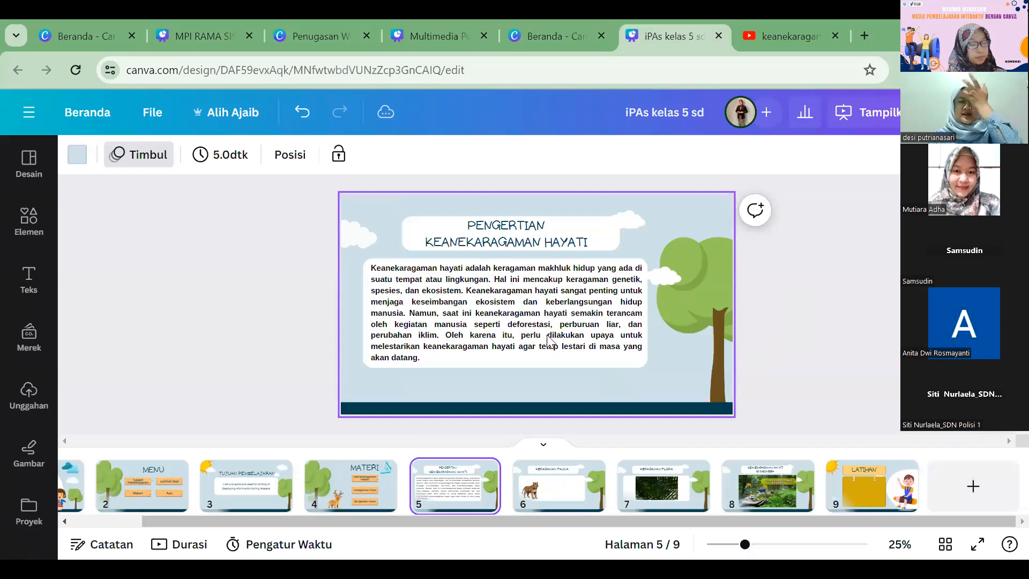
{"action": "key", "text": "Tab"}
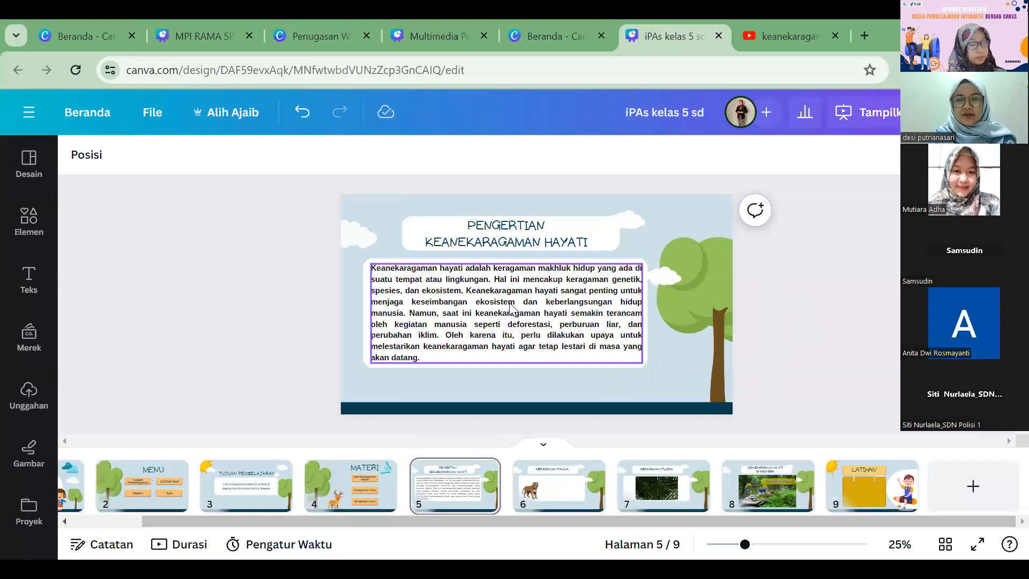
{"action": "key", "text": "Delete"}
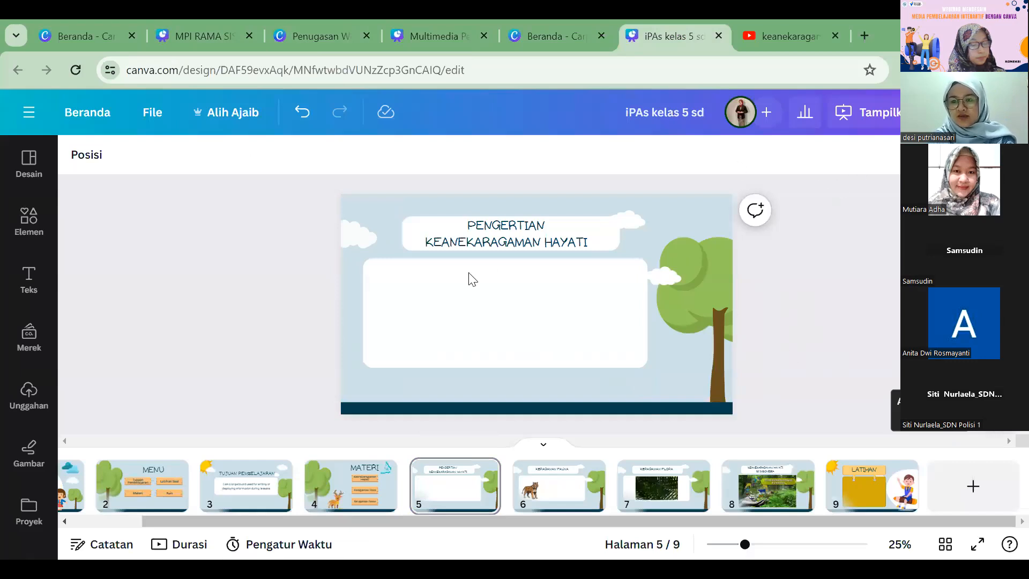
Step: Generate new text on page 5 with Tulisan Ajaib using the prompt "pengertian keanekaragamn hayati"
{"action": "key", "text": "slash"}
{"action": "key", "text": "Return"}
{"action": "type", "text": "pengertia"}
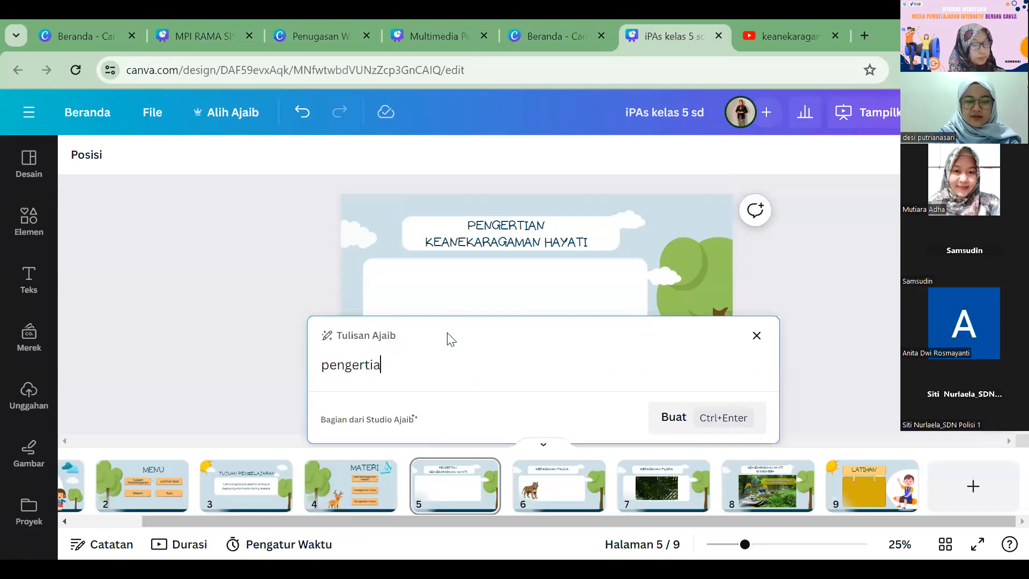
{"action": "type", "text": "n keanekaraga"}
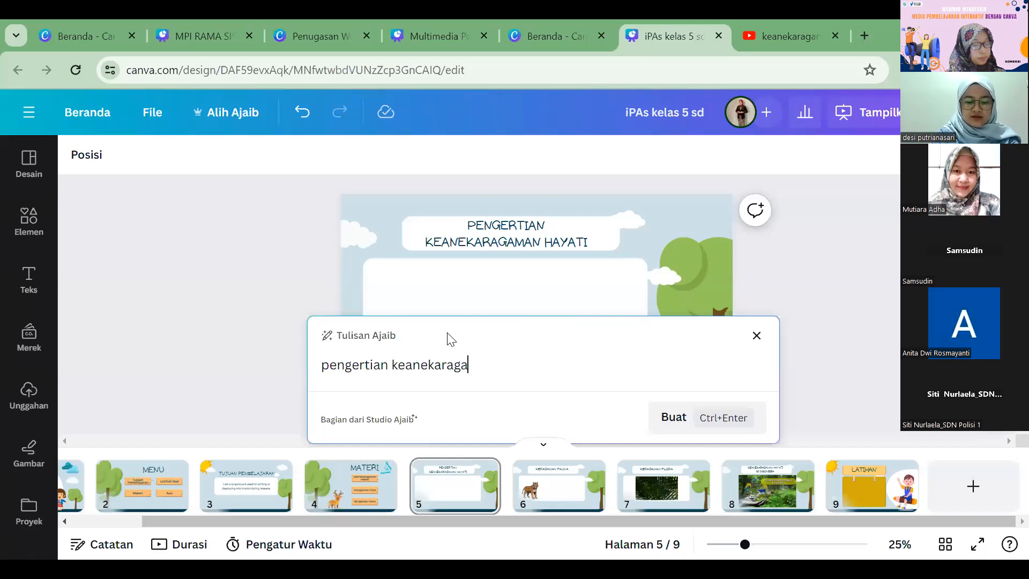
{"action": "type", "text": "mn hayati"}
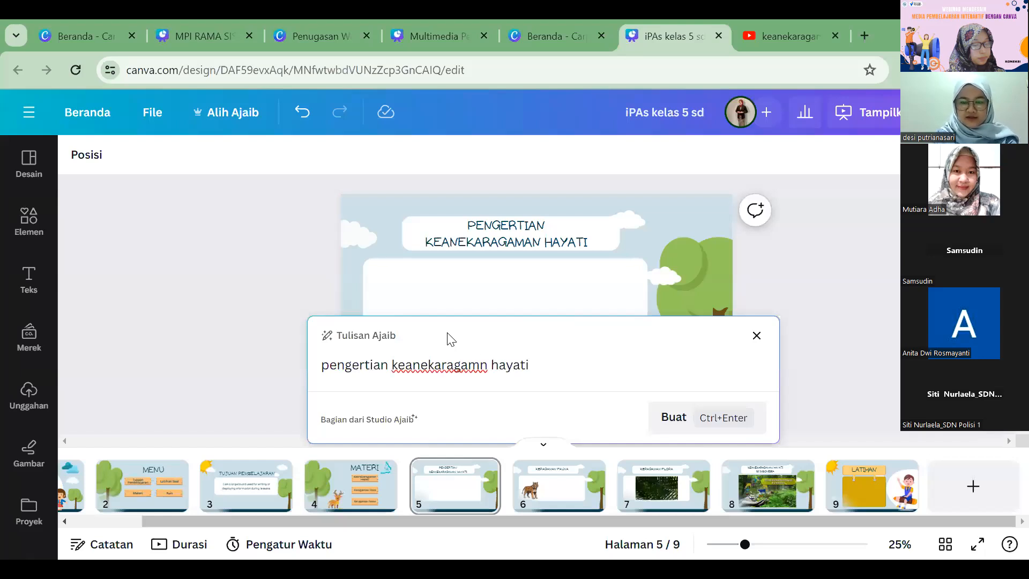
{"action": "key", "text": "Return"}
{"action": "key", "text": "BackSpace"}
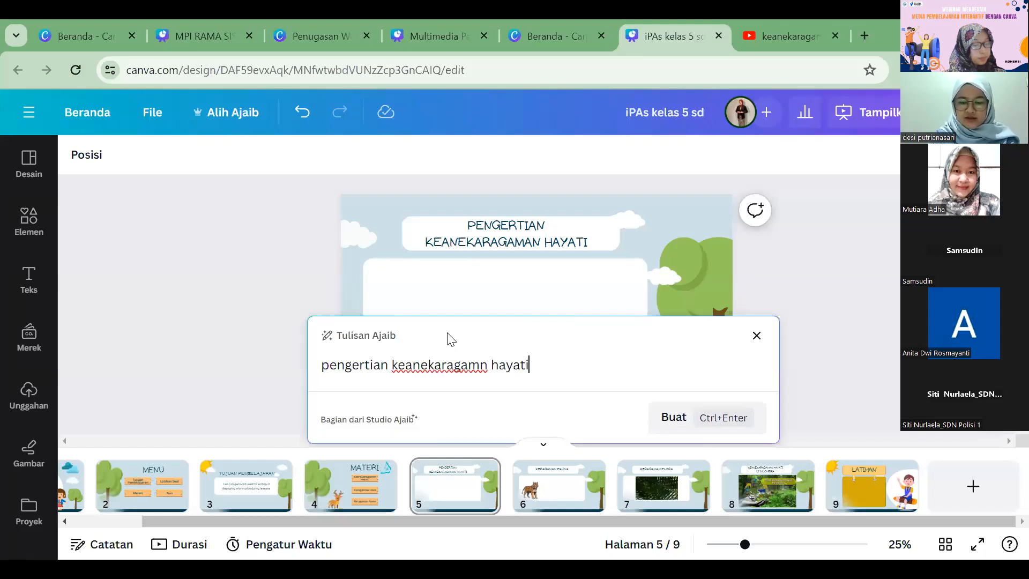
{"action": "key", "text": "ctrl+Return"}
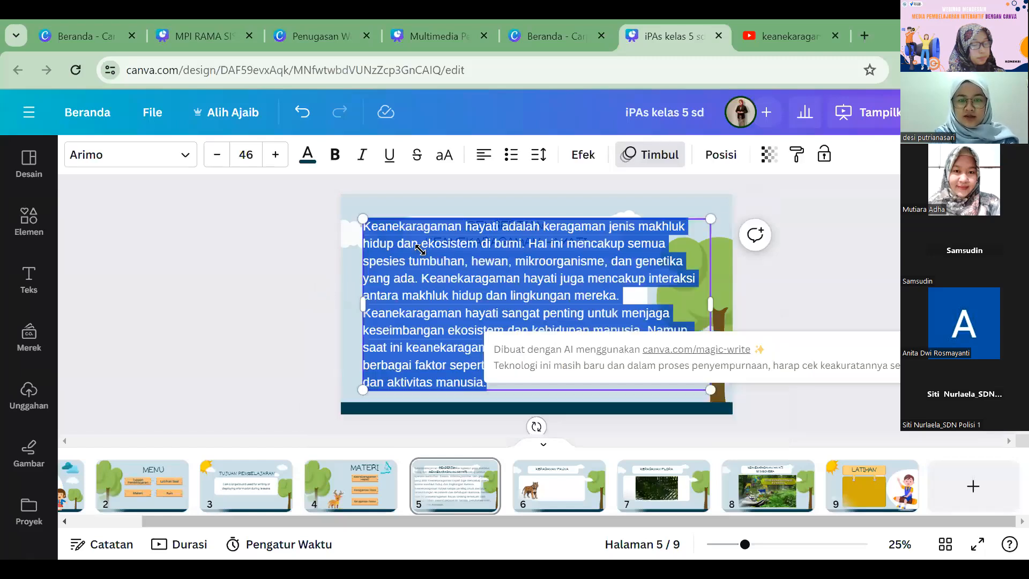
Step: Shrink the generated paragraph to about font size 28.2 and fit it to the width of the white box on page 5
{"action": "left_click_drag", "start_coordinate": [389, 261], "coordinate": [389, 292]}
{"action": "left_click", "coordinate": [329, 279]}
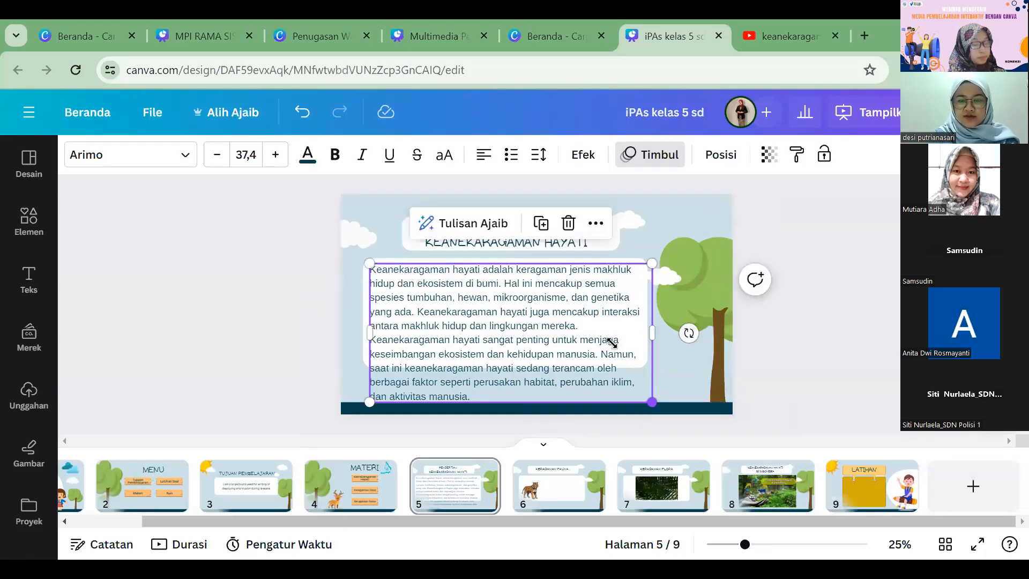
{"action": "left_click_drag", "start_coordinate": [651, 400], "coordinate": [587, 370]}
{"action": "left_click_drag", "start_coordinate": [591, 315], "coordinate": [649, 317]}
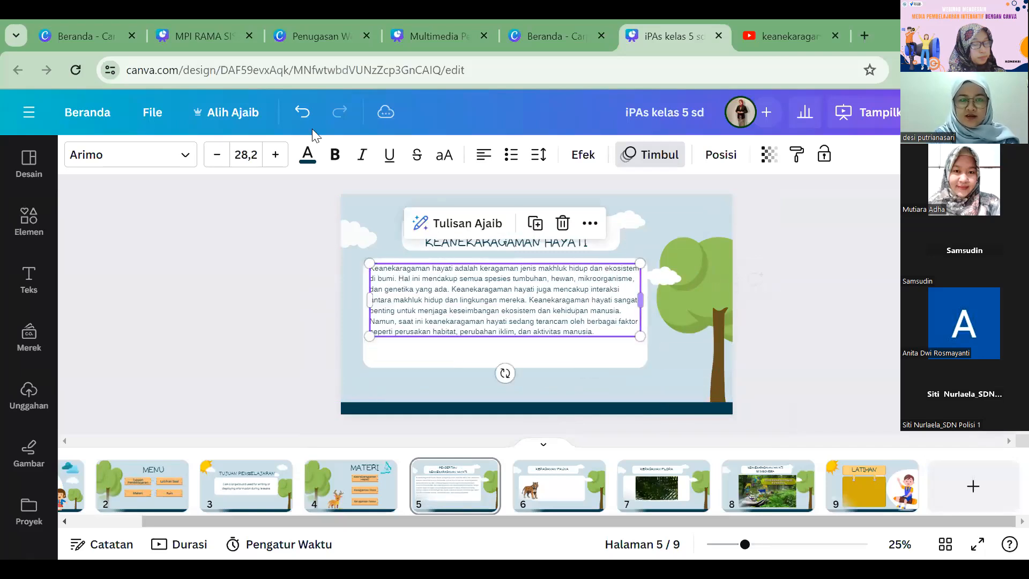
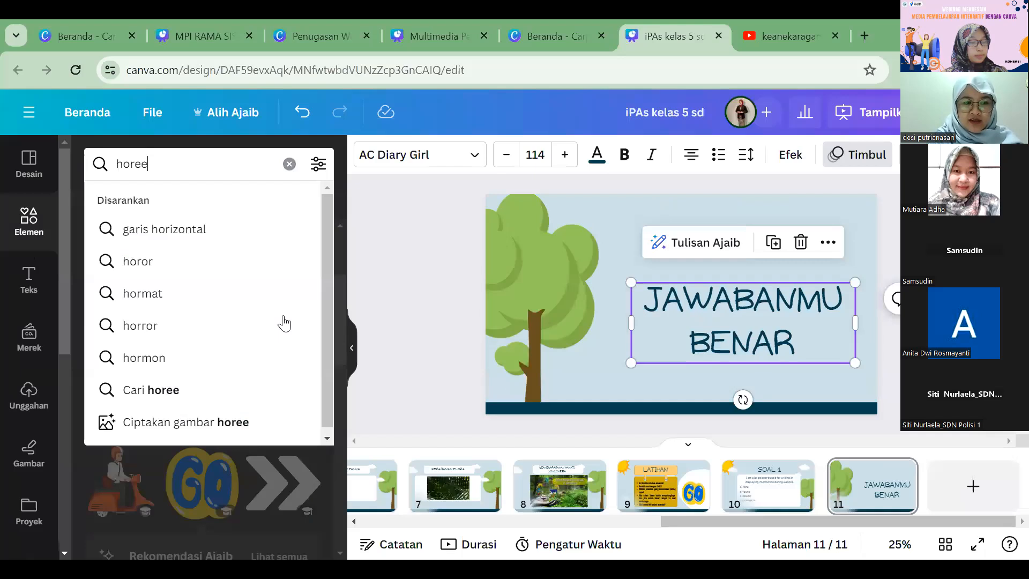
Step: Search the graphics for "horee" and place the cheering man, scaled down, beside the tree on page 11
{"action": "key", "text": "Return"}
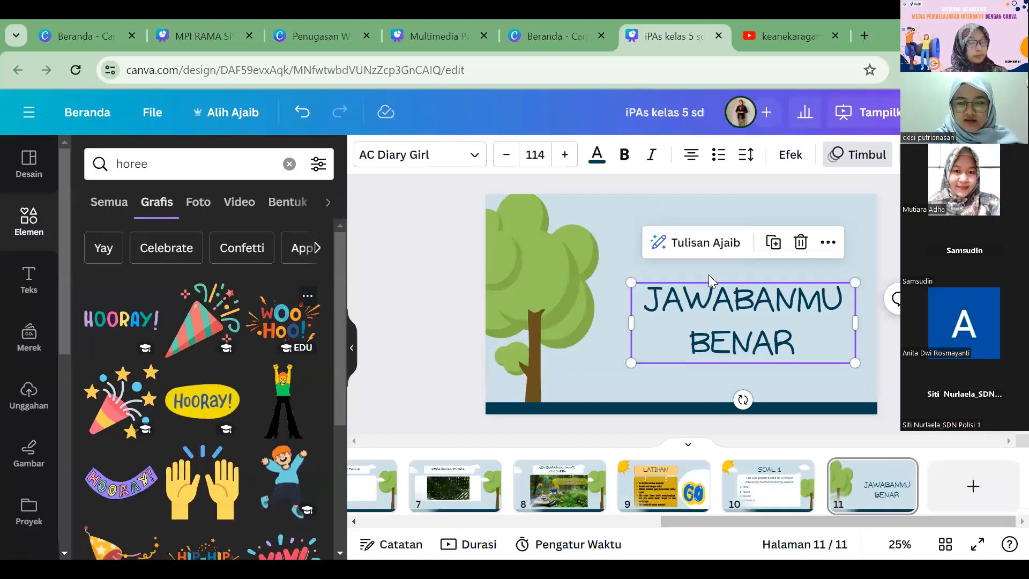
{"action": "left_click_drag", "start_coordinate": [737, 209], "coordinate": [678, 254]}
{"action": "left_click_drag", "start_coordinate": [652, 375], "coordinate": [579, 402]}
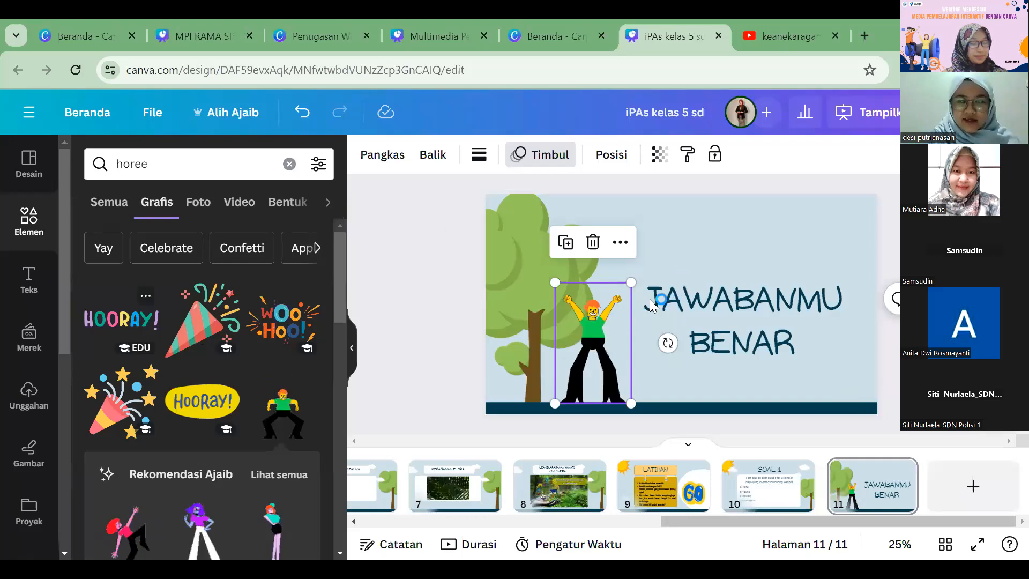
Step: Remove the unwanted graphic and place the "hooray!" speech bubble above the JAWABANMU BENAR text on page 11
{"action": "key", "text": "Delete"}
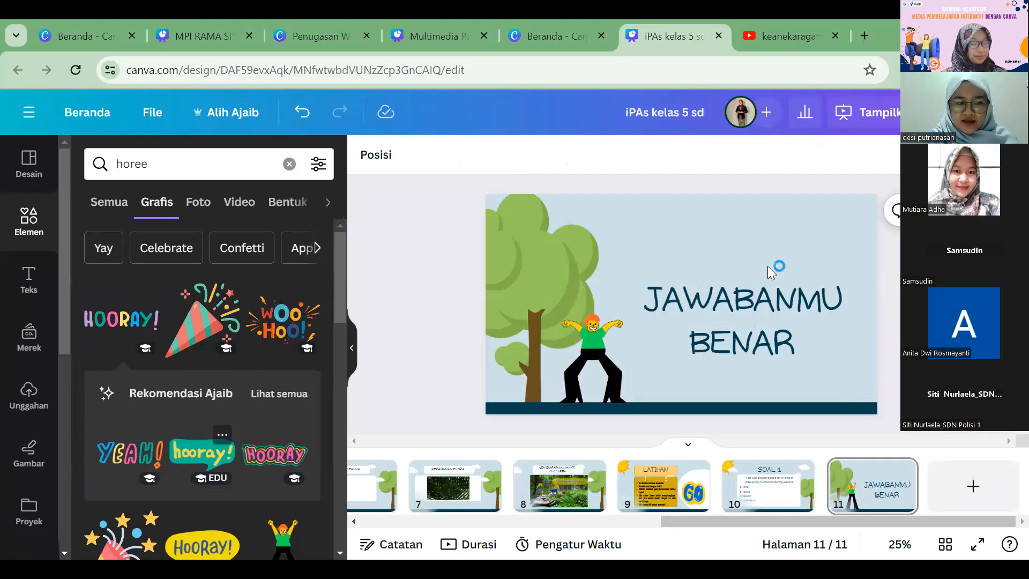
{"action": "left_click_drag", "start_coordinate": [616, 289], "coordinate": [694, 221]}
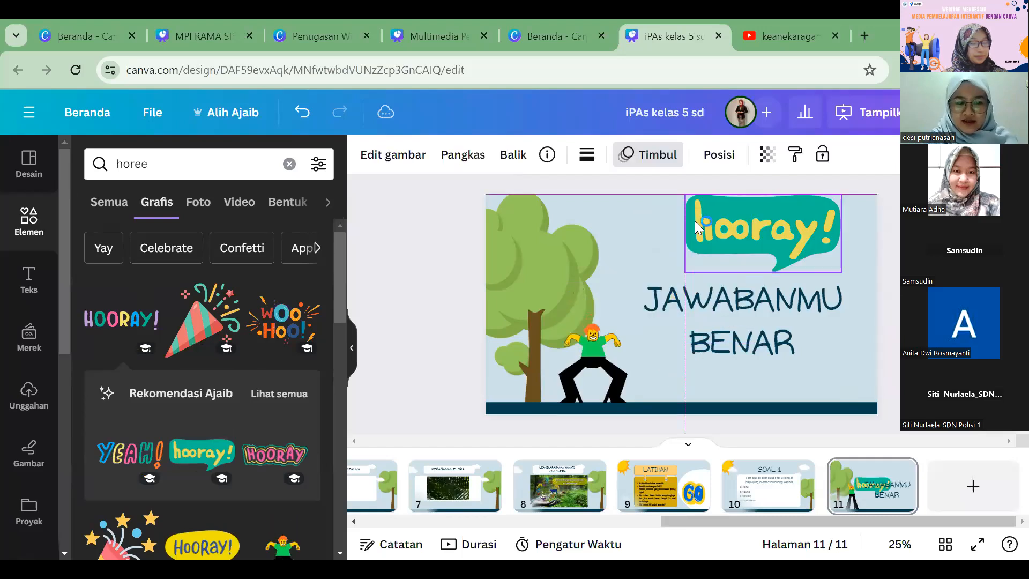
{"action": "left_click_drag", "start_coordinate": [774, 233], "coordinate": [770, 233]}
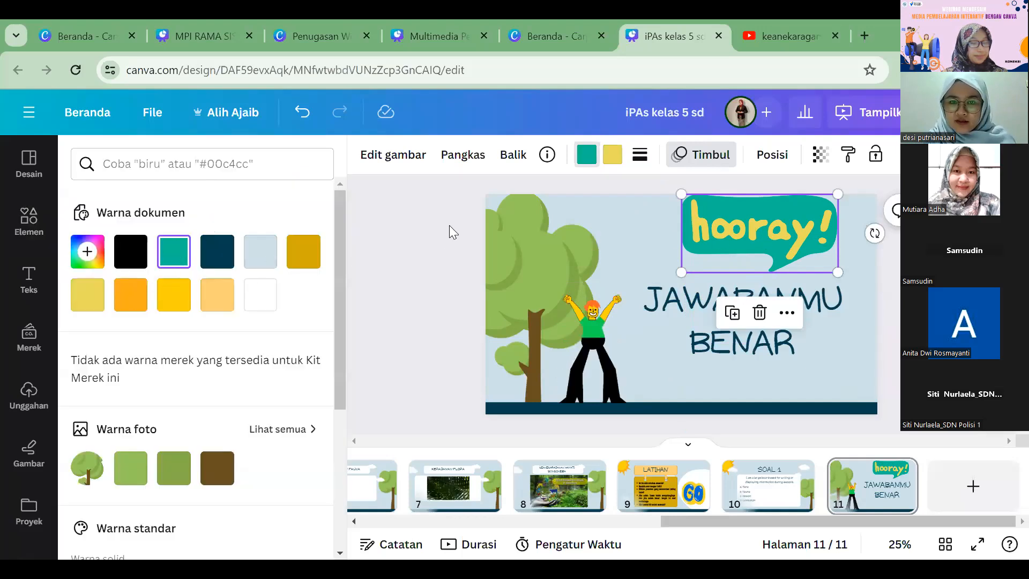
Step: Recolour the "hooray!" bubble orange with black lettering and make it slightly smaller
{"action": "left_click", "coordinate": [138, 297]}
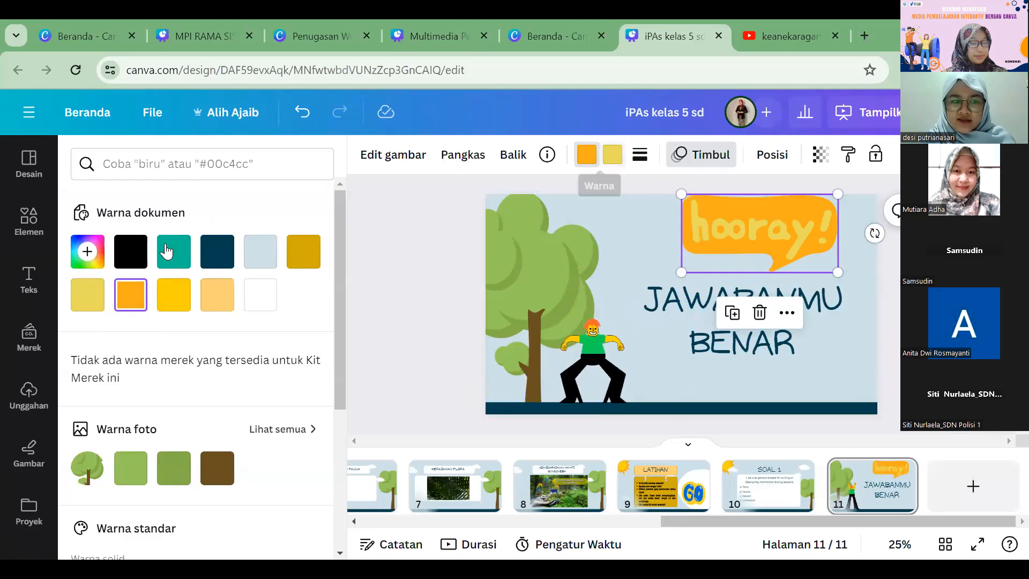
{"action": "left_click", "coordinate": [130, 251]}
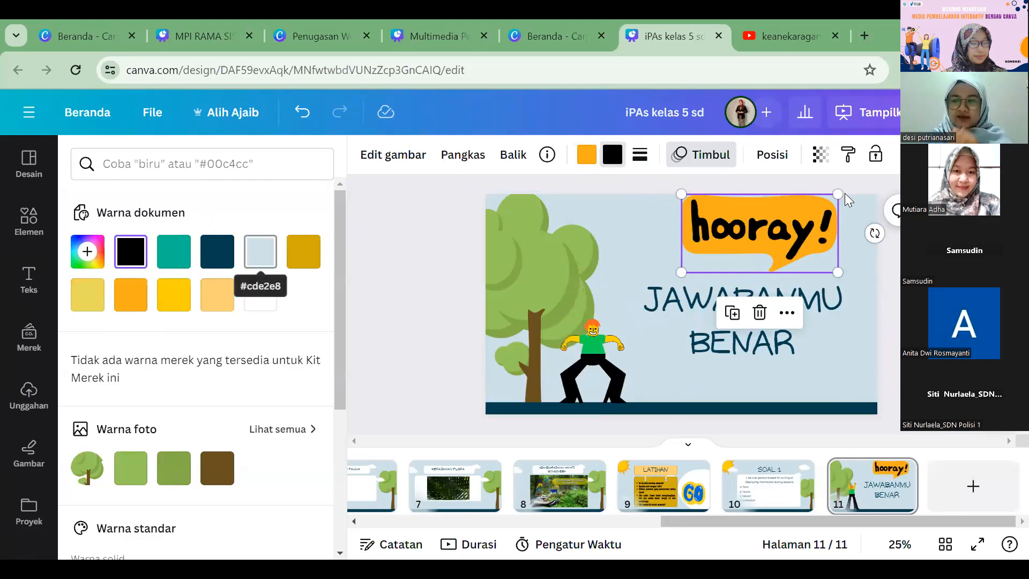
{"action": "left_click_drag", "start_coordinate": [831, 197], "coordinate": [806, 210]}
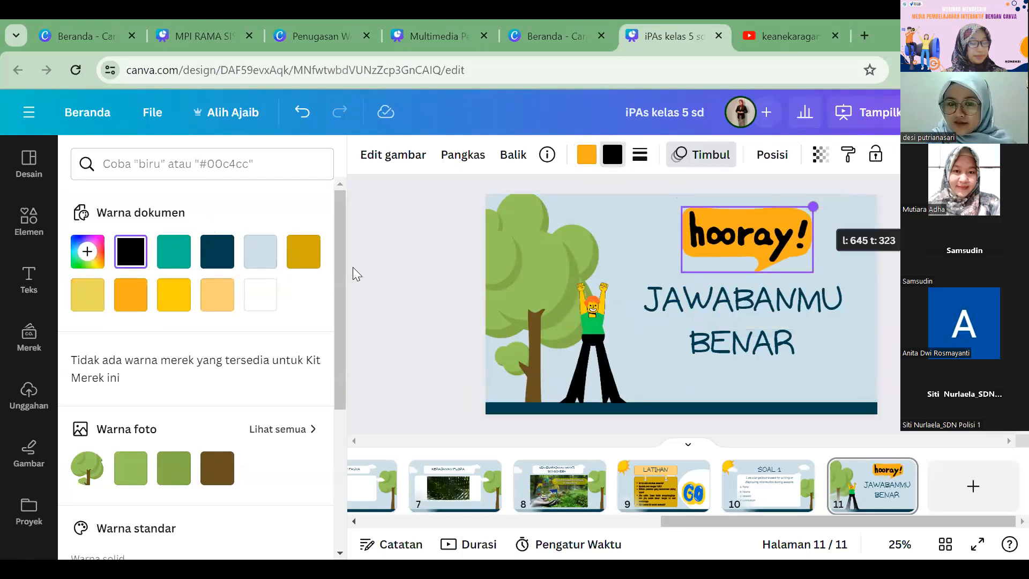
{"action": "left_click", "coordinate": [739, 245]}
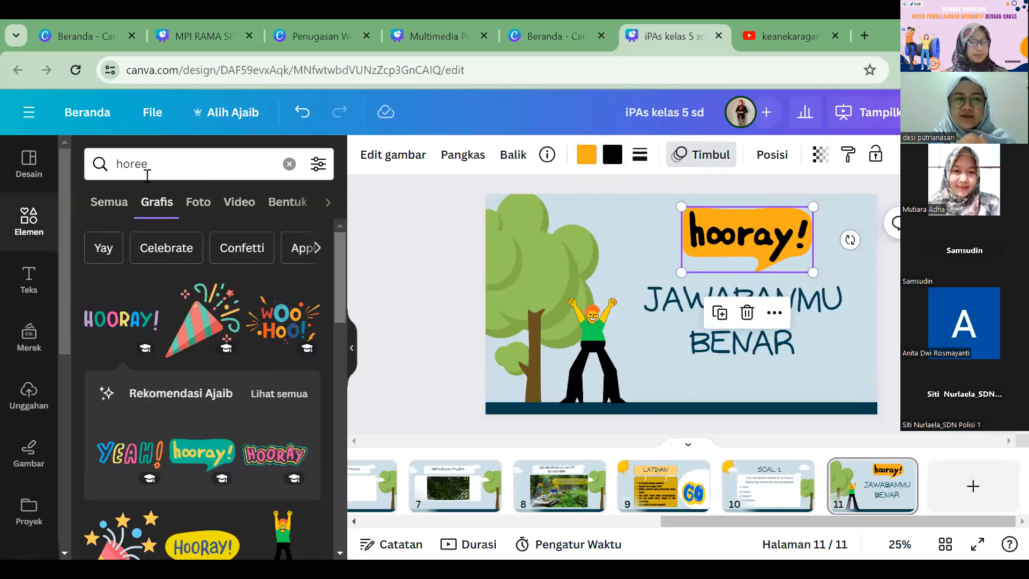
Step: Search the graphics for "animasi hewan" and examine the animated animals offered
{"action": "left_click", "coordinate": [183, 165]}
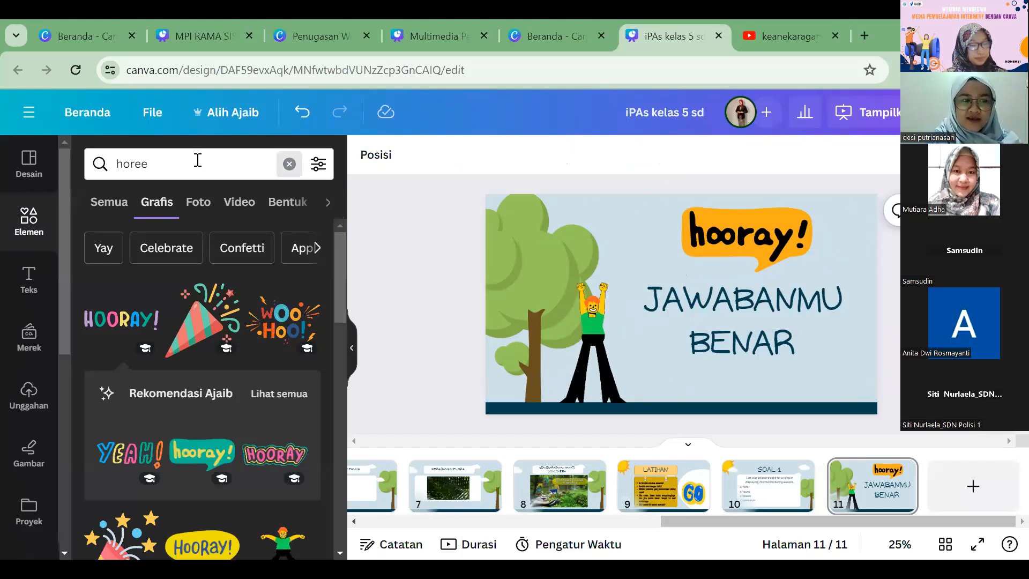
{"action": "left_click", "coordinate": [289, 164]}
{"action": "type", "text": "animasi"}
{"action": "key", "text": "BackSpace"}
{"action": "key", "text": "BackSpace"}
{"action": "key", "text": "BackSpace"}
{"action": "key", "text": "BackSpace"}
{"action": "type", "text": "masi"}
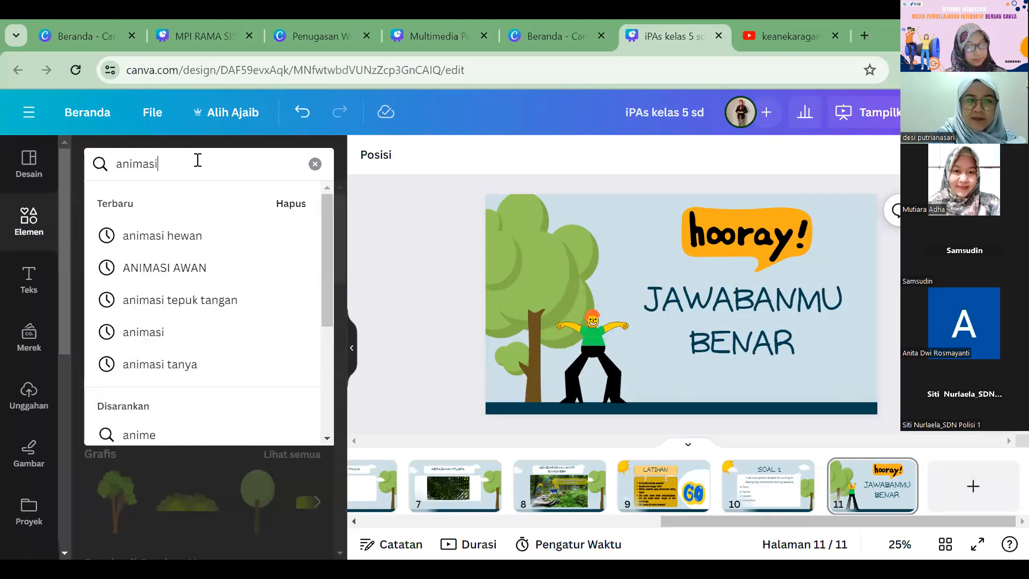
{"action": "type", "text": " hewan"}
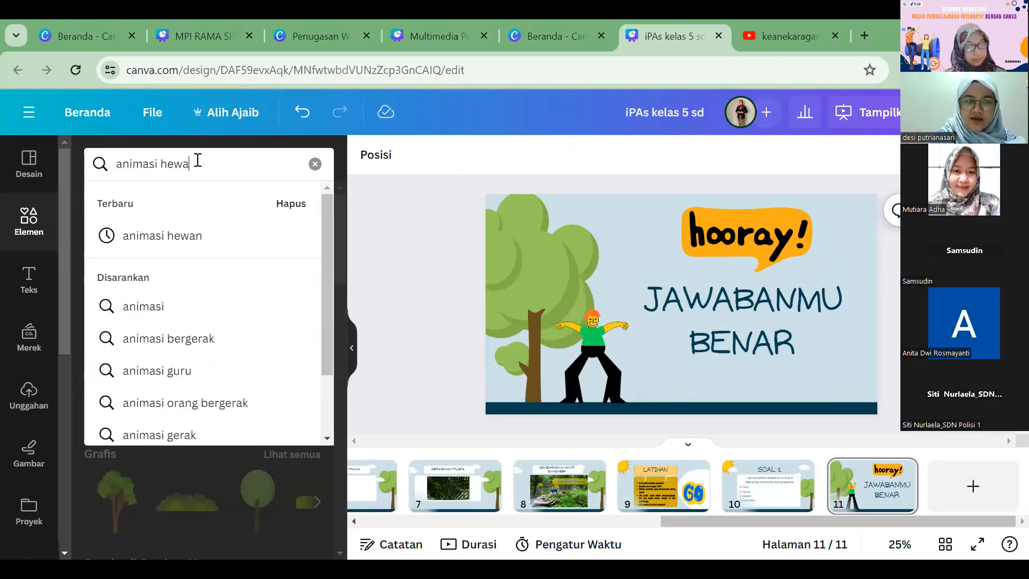
{"action": "key", "text": "Return"}
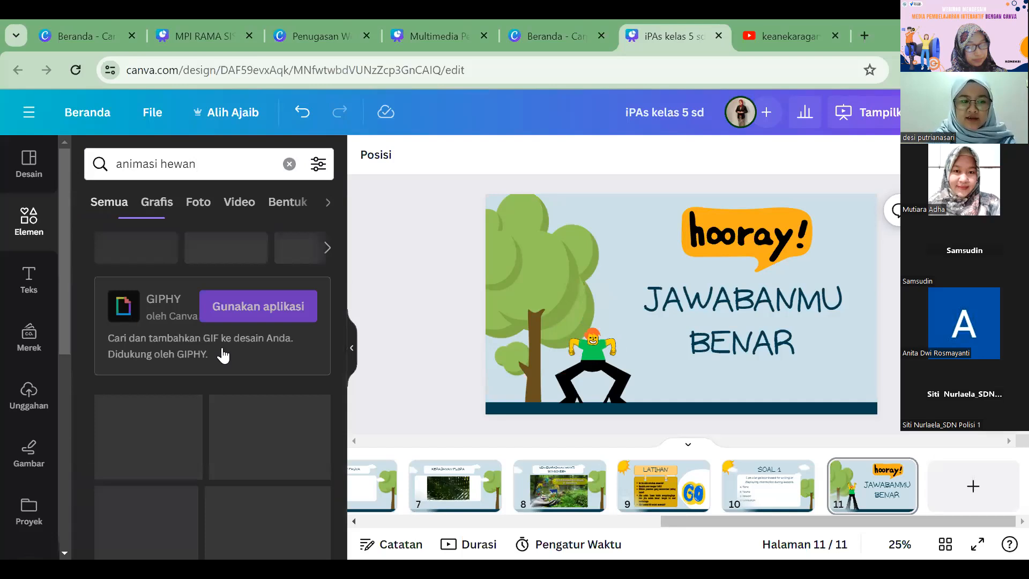
{"action": "scroll", "coordinate": [223, 354], "scroll_direction": "down", "scroll_amount": 2}
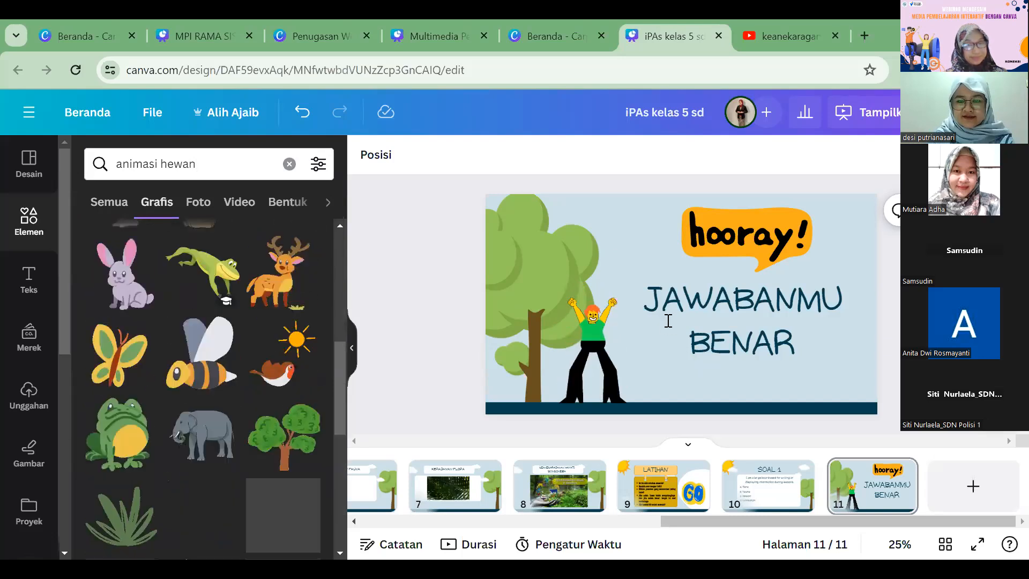
Step: Reduce the JAWABANMU BENAR text to font size 89.3 and tighten its line spacing
{"action": "double_click", "coordinate": [697, 319]}
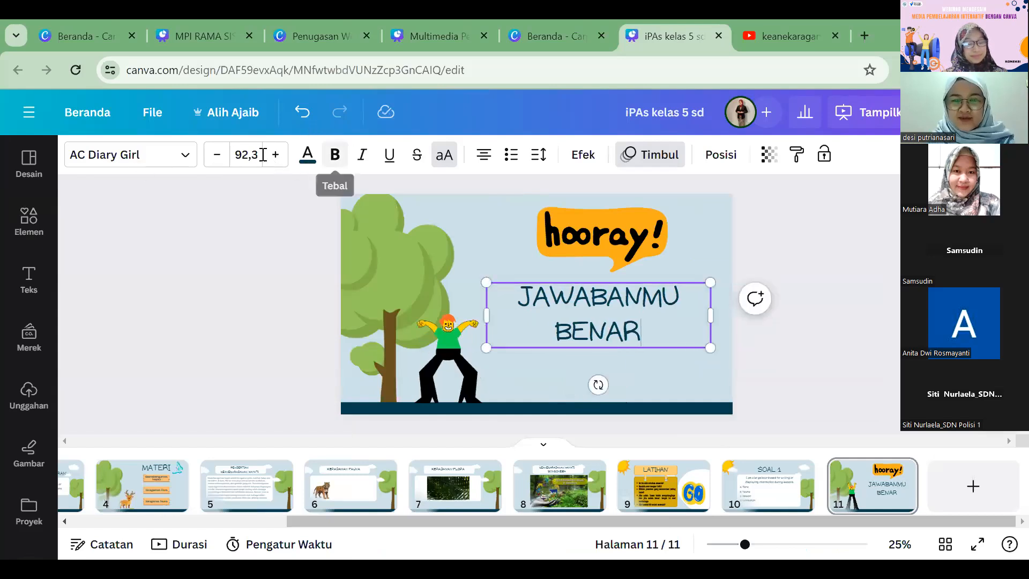
{"action": "left_click", "coordinate": [217, 155]}
{"action": "left_click", "coordinate": [217, 154]}
{"action": "left_click", "coordinate": [217, 154]}
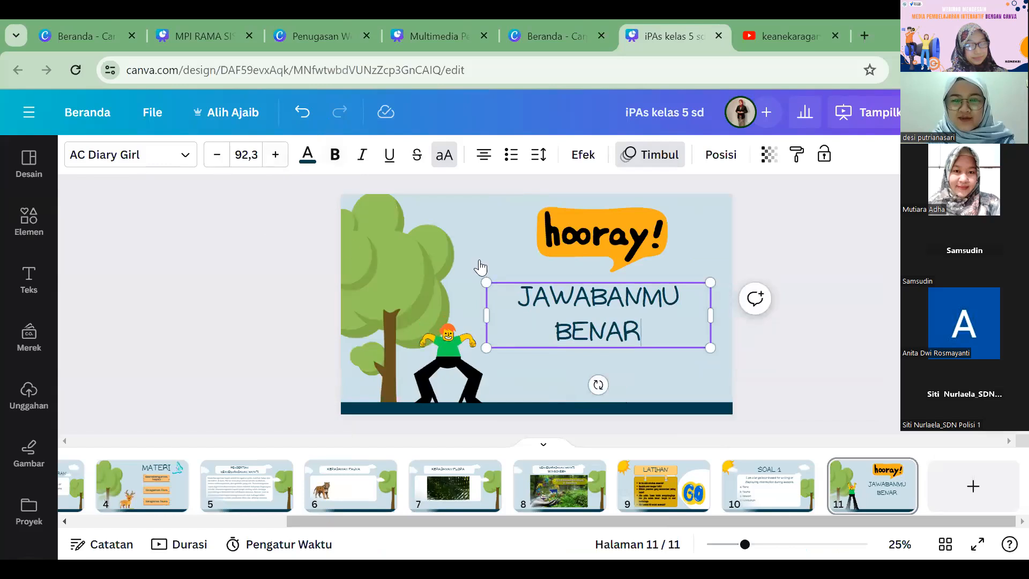
{"action": "left_click", "coordinate": [538, 155]}
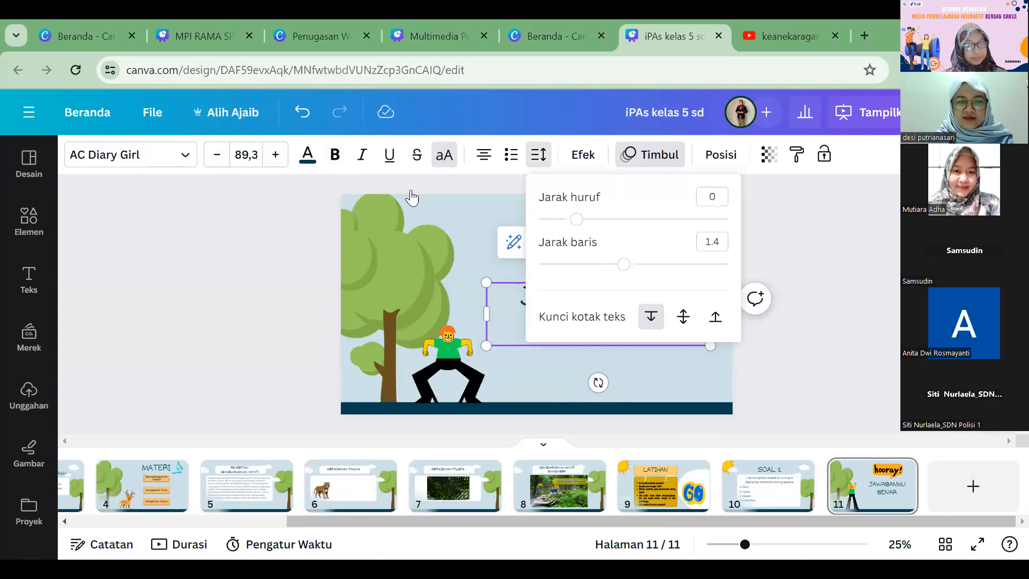
{"action": "left_click_drag", "start_coordinate": [624, 264], "coordinate": [613, 264]}
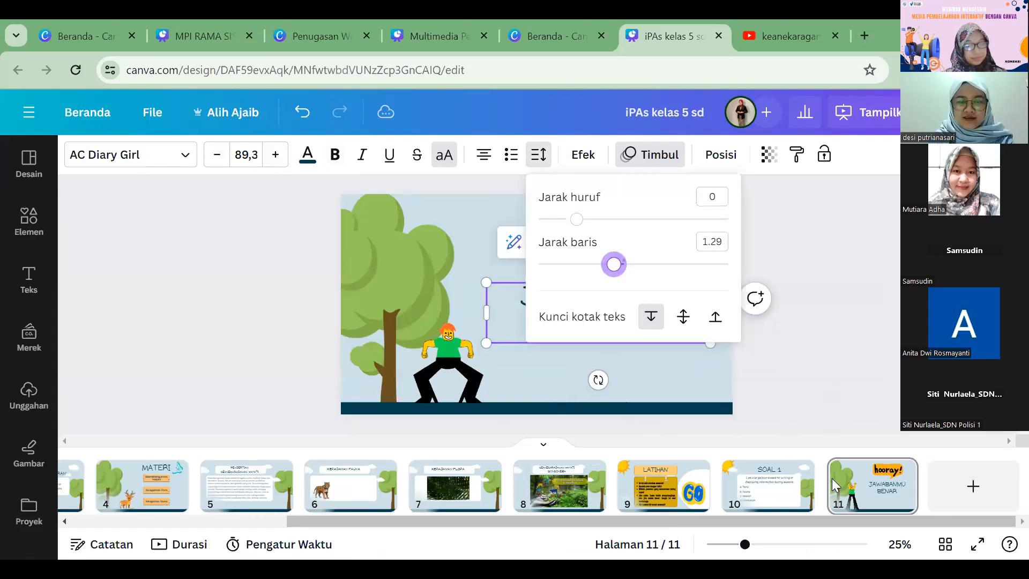
{"action": "left_click", "coordinate": [836, 518]}
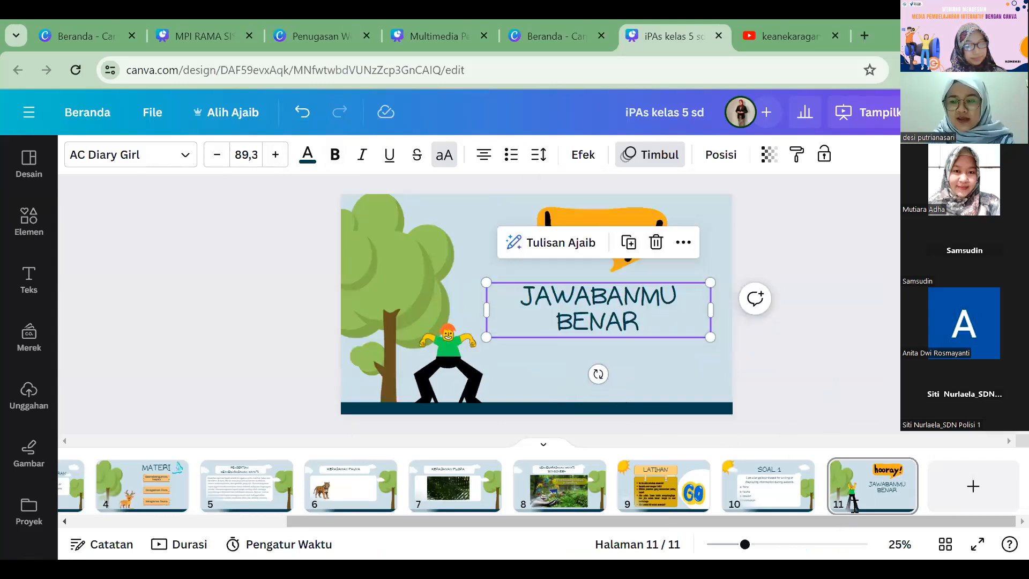
{"action": "left_click", "coordinate": [510, 363]}
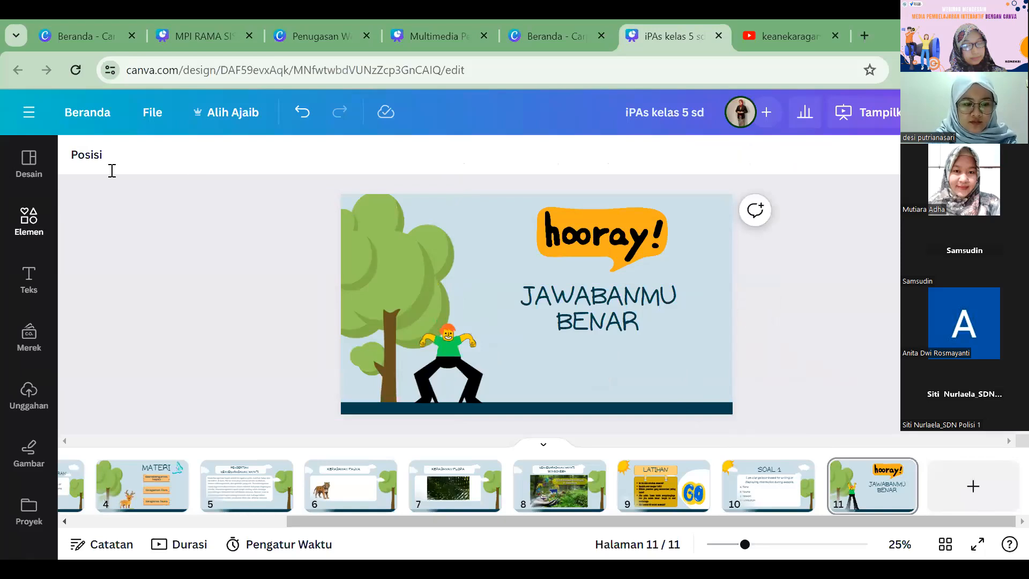
Step: Search the graphics for "1" and place the round green number 1 badge, scaled down, below the JAWABANMU BENAR text
{"action": "left_click", "coordinate": [29, 221]}
{"action": "left_click", "coordinate": [168, 164]}
{"action": "key", "text": "Return"}
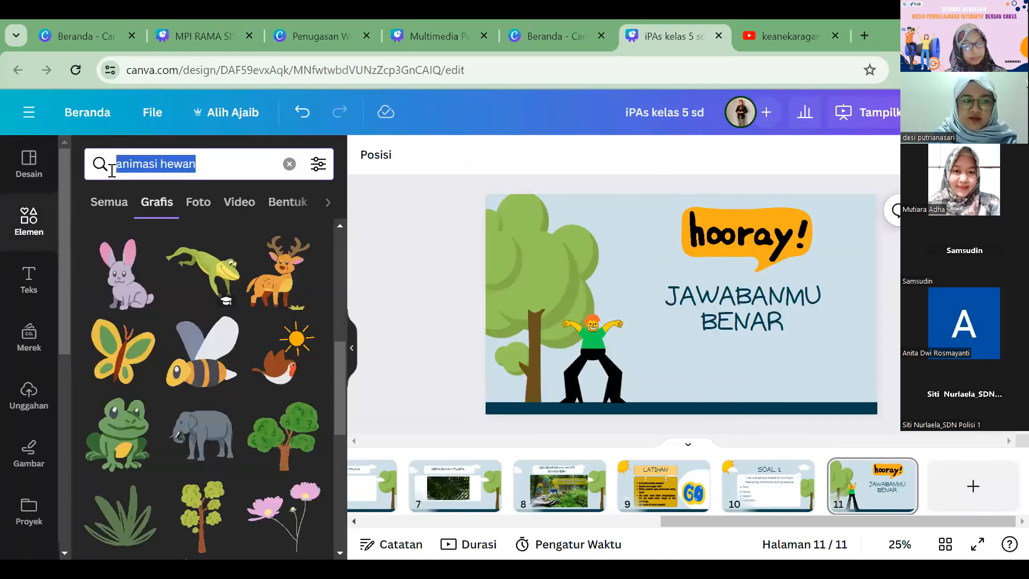
{"action": "type", "text": "1"}
{"action": "key", "text": "Return"}
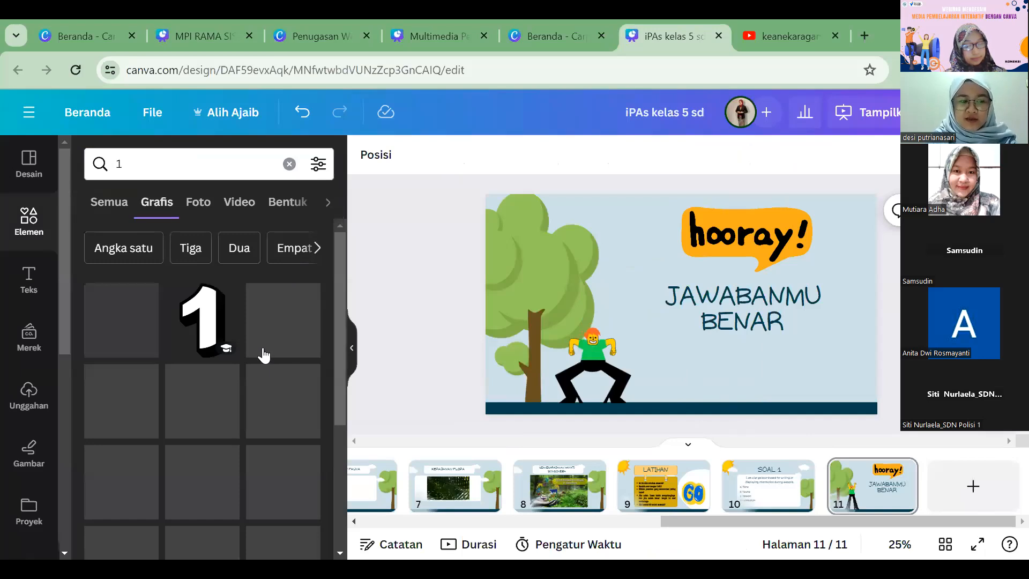
{"action": "scroll", "coordinate": [241, 410], "scroll_direction": "down", "scroll_amount": 2}
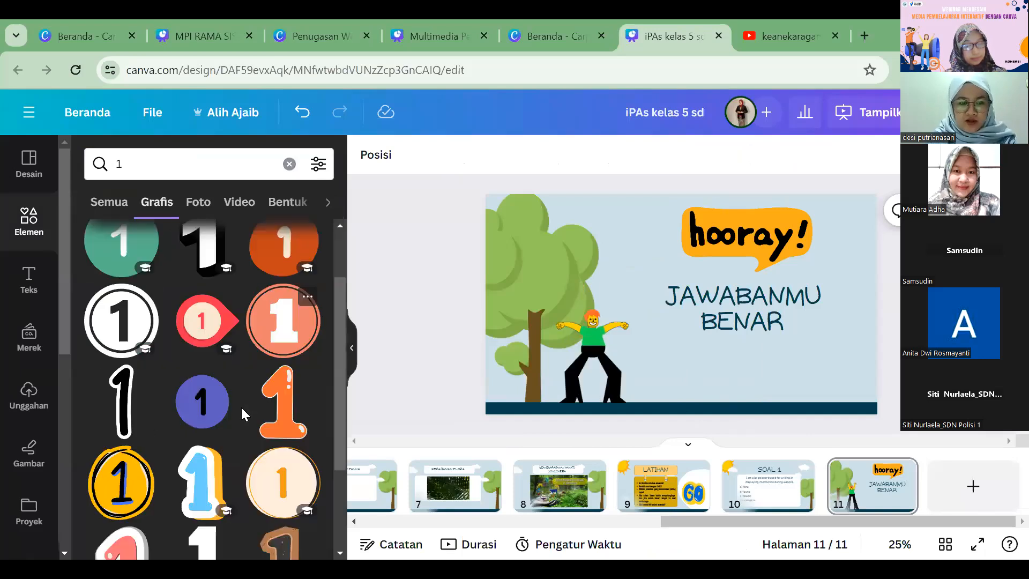
{"action": "scroll", "coordinate": [241, 409], "scroll_direction": "down", "scroll_amount": 1}
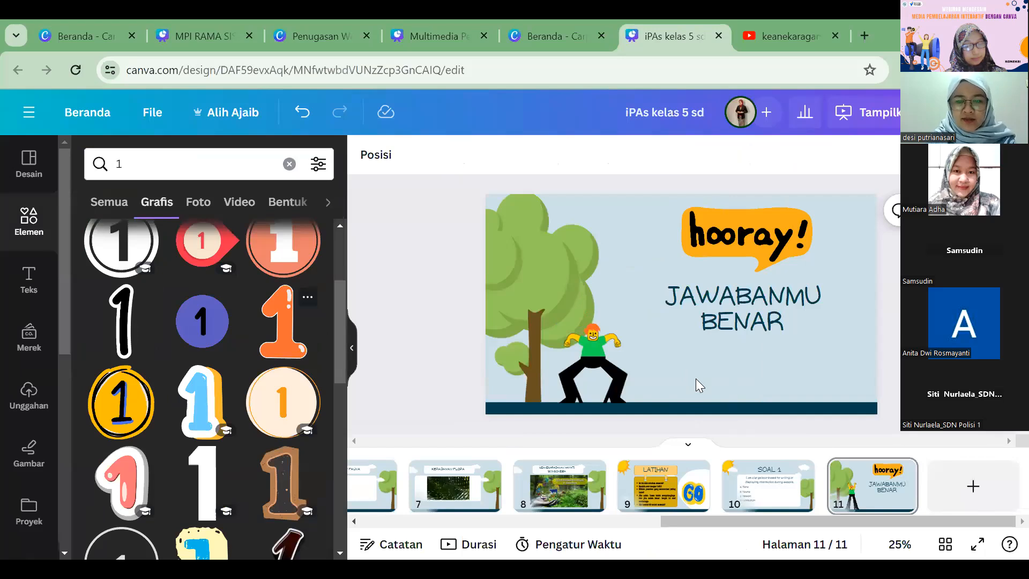
{"action": "scroll", "coordinate": [246, 410], "scroll_direction": "down", "scroll_amount": 5}
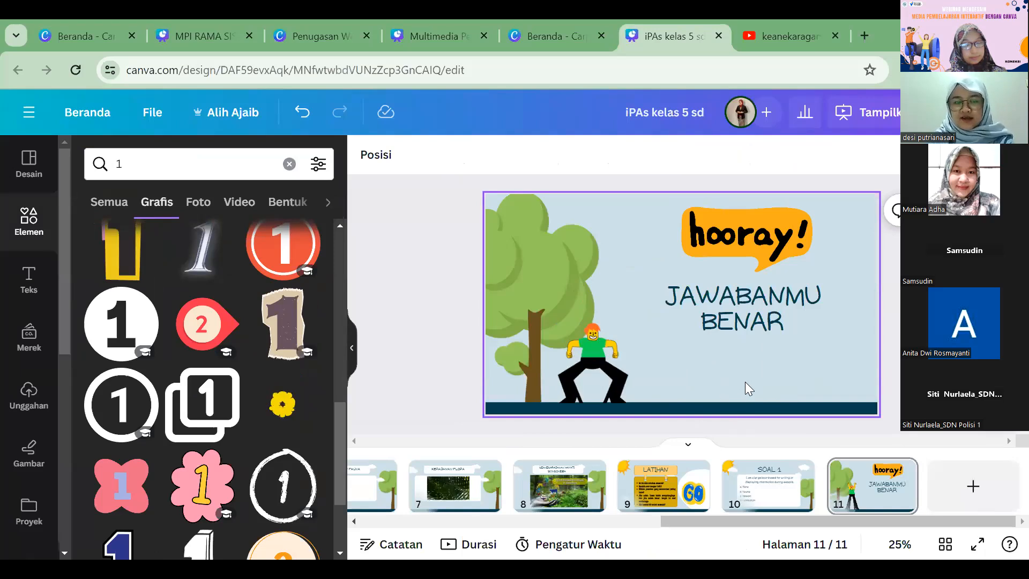
{"action": "scroll", "coordinate": [222, 391], "scroll_direction": "down", "scroll_amount": 2}
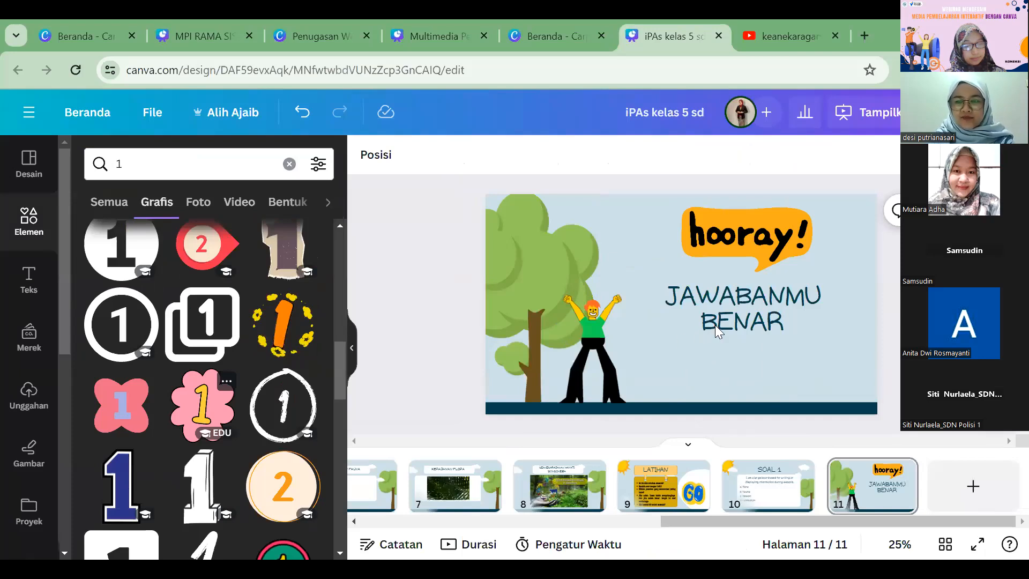
{"action": "left_click_drag", "start_coordinate": [768, 217], "coordinate": [736, 300]}
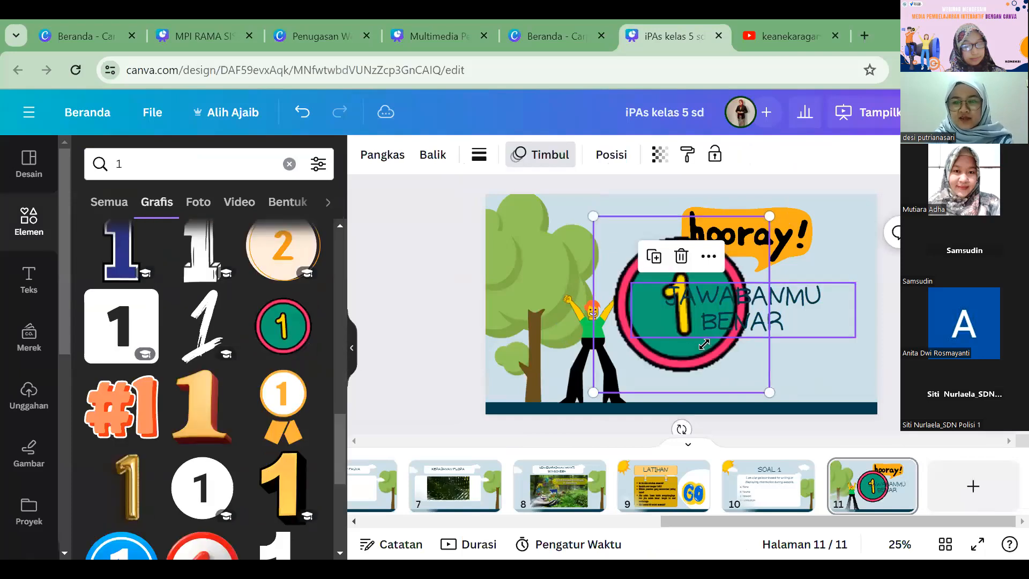
{"action": "mouse_move", "coordinate": [683, 379]}
{"action": "left_mouse_down"}
{"action": "mouse_move", "coordinate": [704, 395]}
{"action": "mouse_move", "coordinate": [690, 368]}
{"action": "left_mouse_up"}
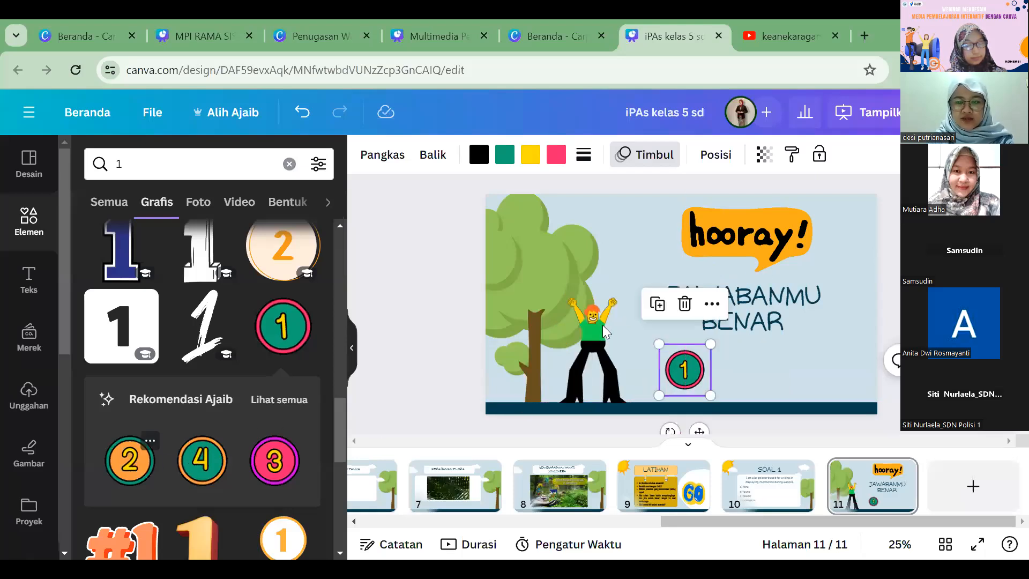
Step: Add the matching number 2 and 3 badges, scaled down and evenly spaced in a row beside the number 1 badge
{"action": "left_click_drag", "start_coordinate": [593, 215], "coordinate": [752, 302]}
{"action": "left_click", "coordinate": [265, 461]}
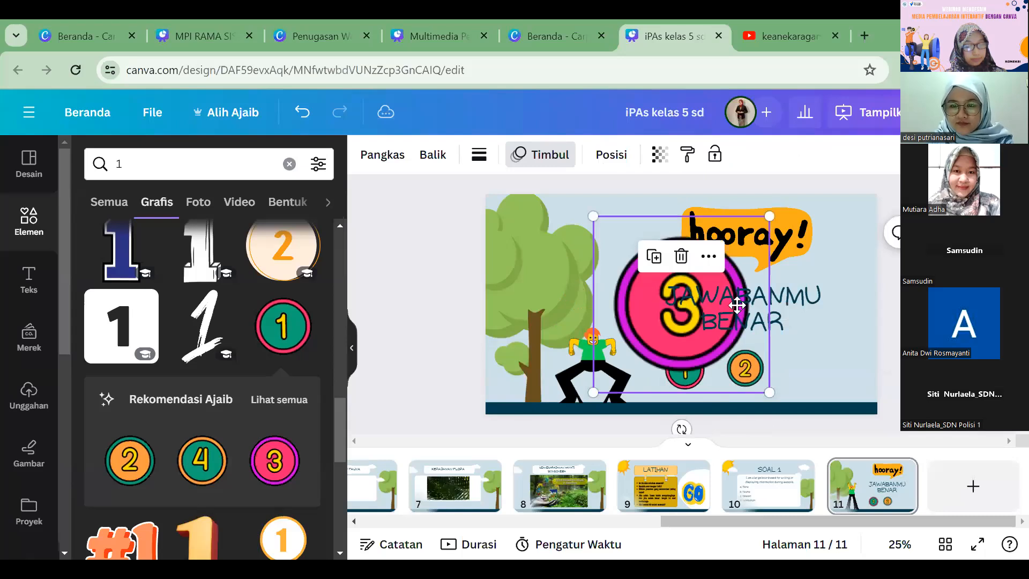
{"action": "left_click_drag", "start_coordinate": [706, 261], "coordinate": [824, 334]}
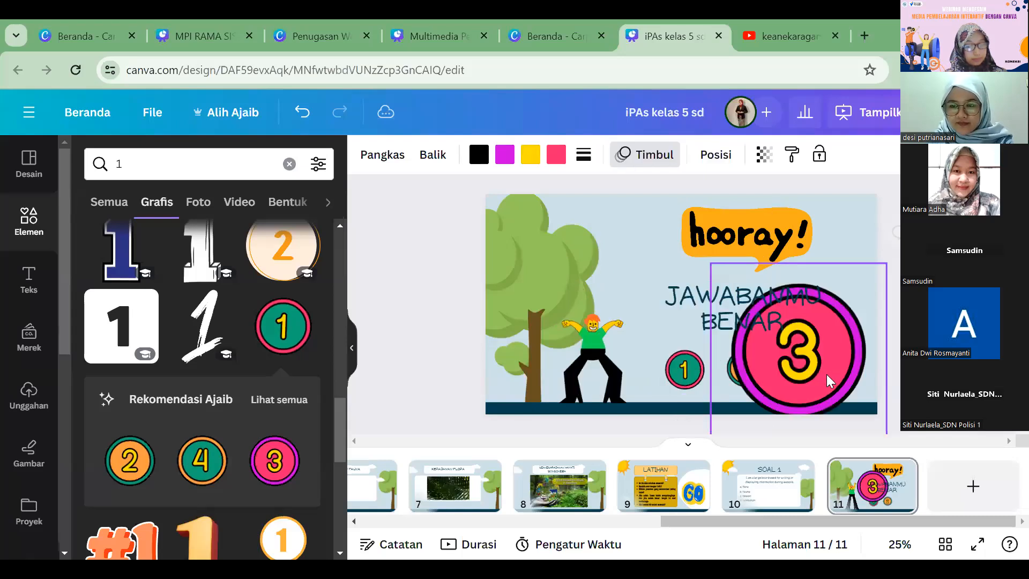
{"action": "left_click_drag", "start_coordinate": [879, 426], "coordinate": [806, 370]}
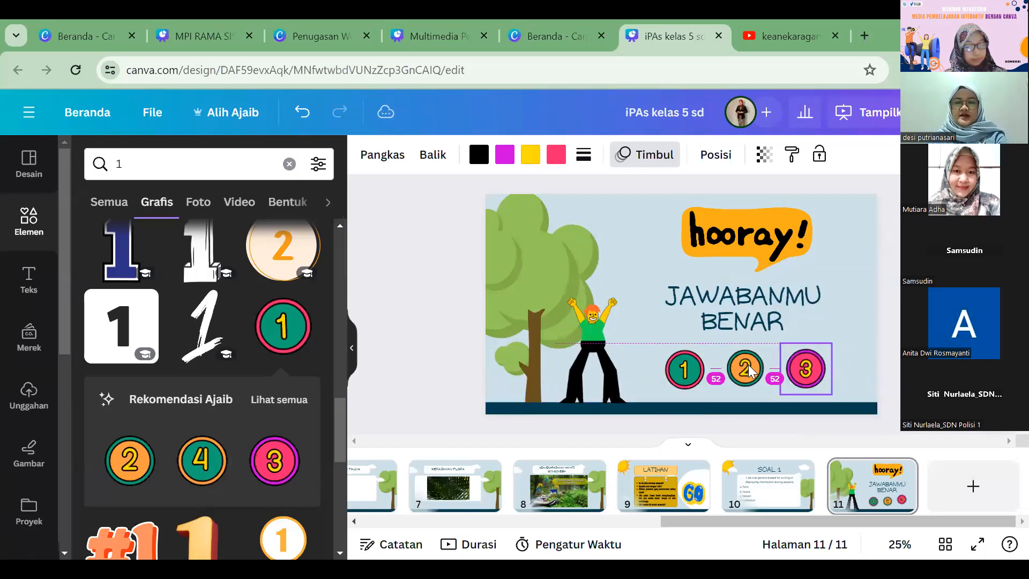
Step: Select the three number badges together and shift the row slightly to the right below the text on page 11
{"action": "left_click", "coordinate": [770, 386]}
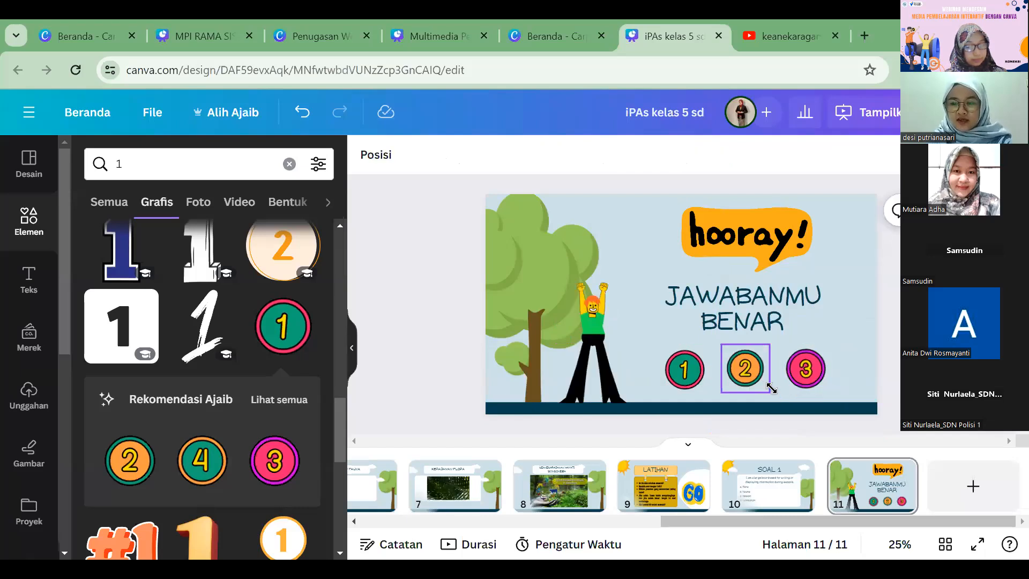
{"action": "left_click", "coordinate": [770, 386]}
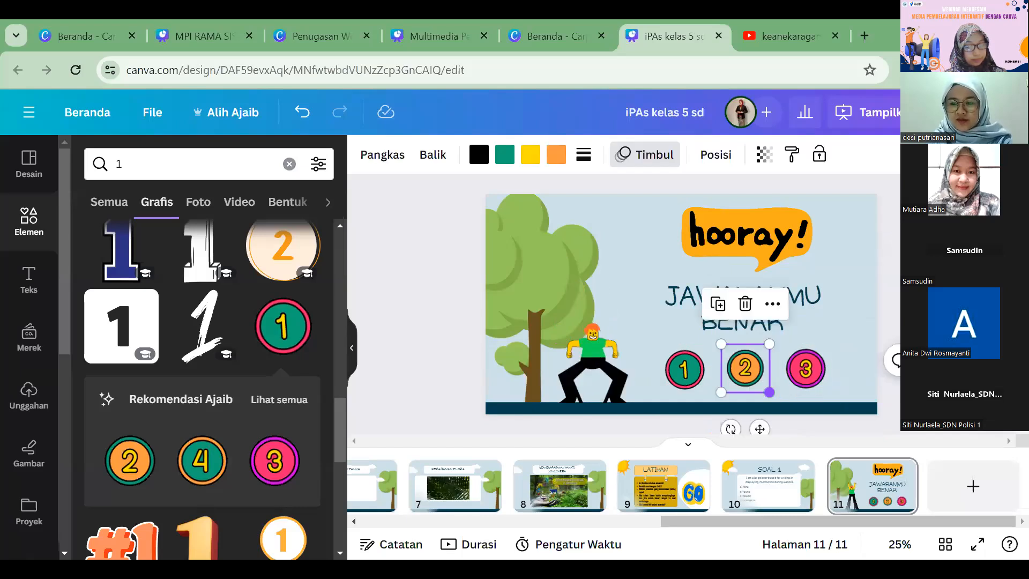
{"action": "left_click", "coordinate": [693, 374], "text": "shift"}
{"action": "left_click_drag", "start_coordinate": [804, 371], "coordinate": [815, 368]}
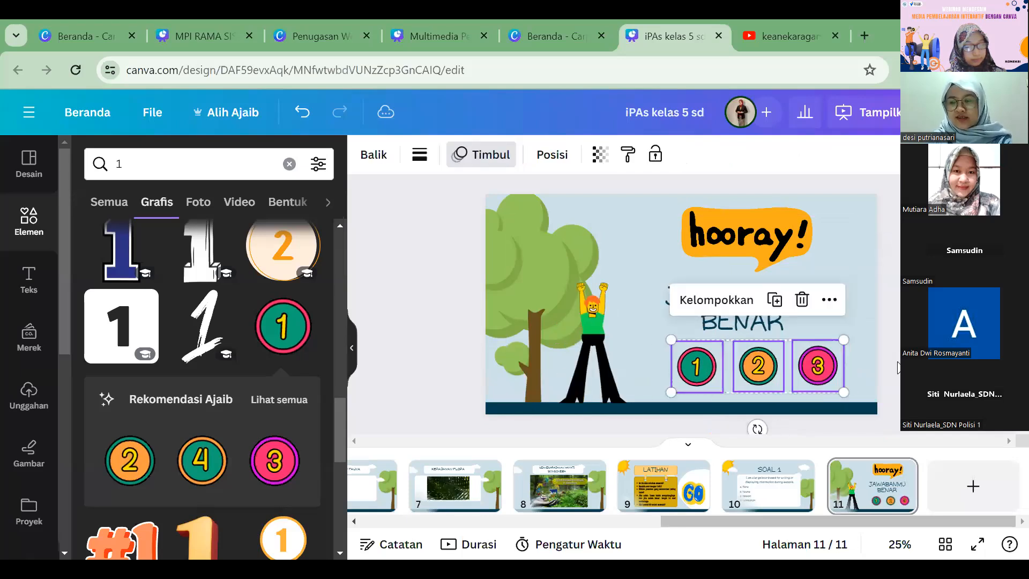
{"action": "left_click", "coordinate": [926, 370]}
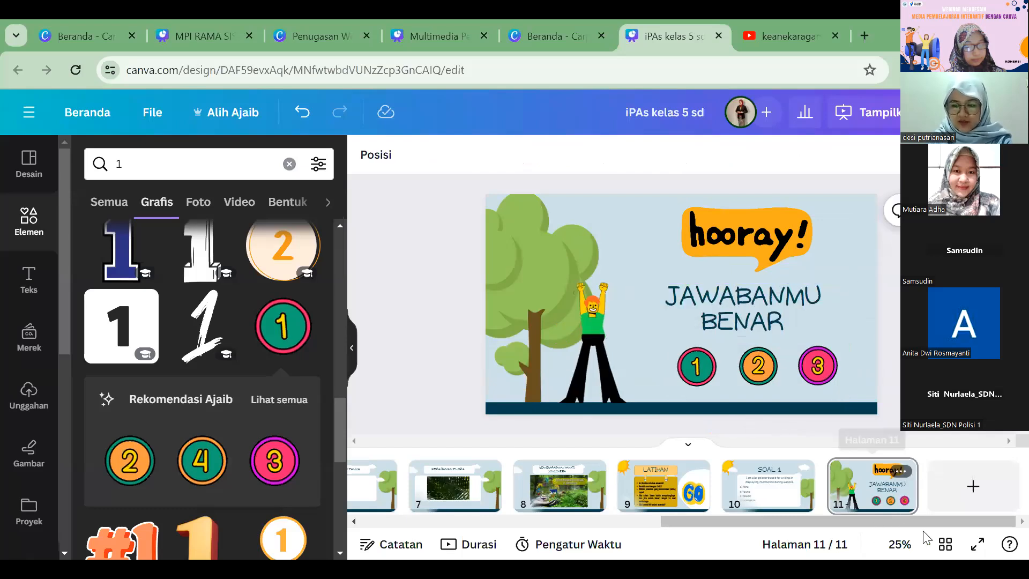
Step: Duplicate the JAWABANMU BENAR page as page 12 and delete the hooray! graphic from the copy
{"action": "right_click", "coordinate": [804, 234]}
{"action": "key", "text": "ctrl+d"}
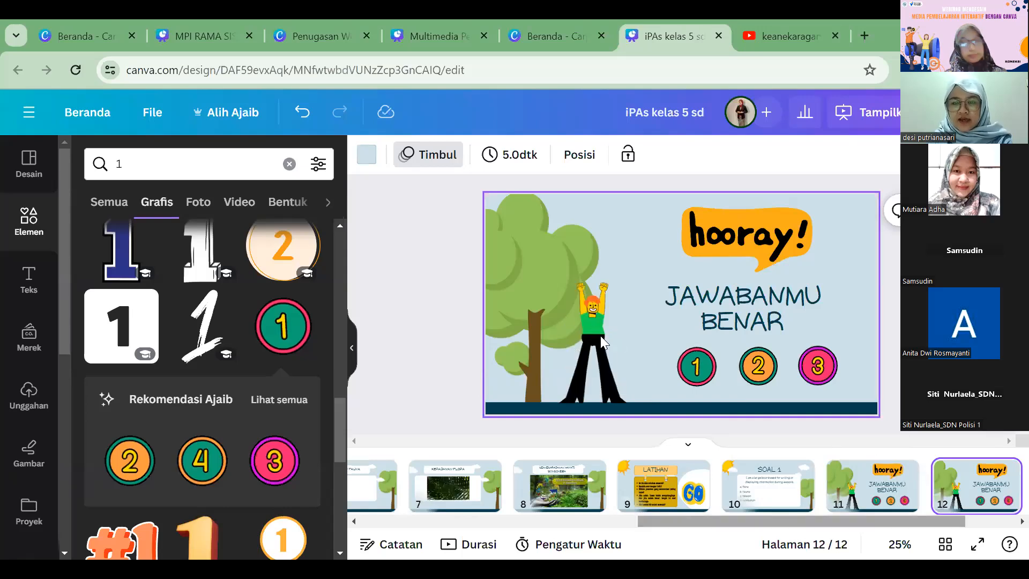
{"action": "scroll", "coordinate": [599, 336], "scroll_direction": "up", "scroll_amount": 2}
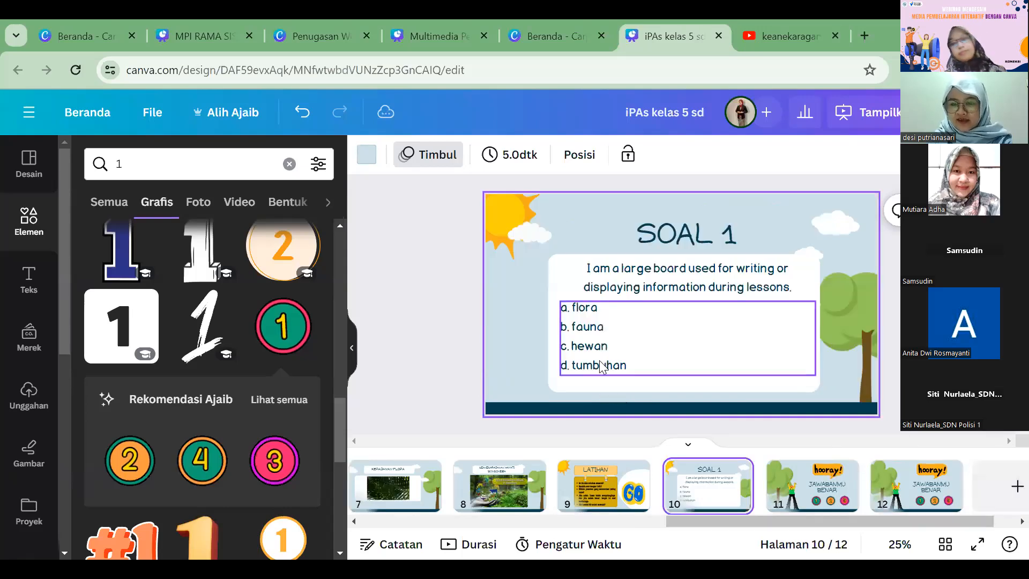
{"action": "left_click", "coordinate": [918, 494]}
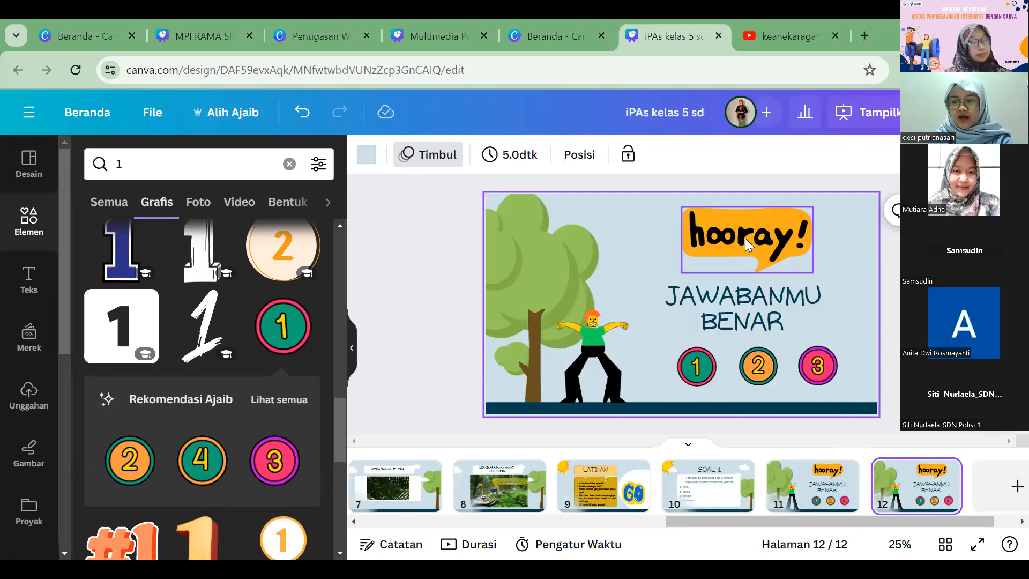
{"action": "key", "text": "Delete"}
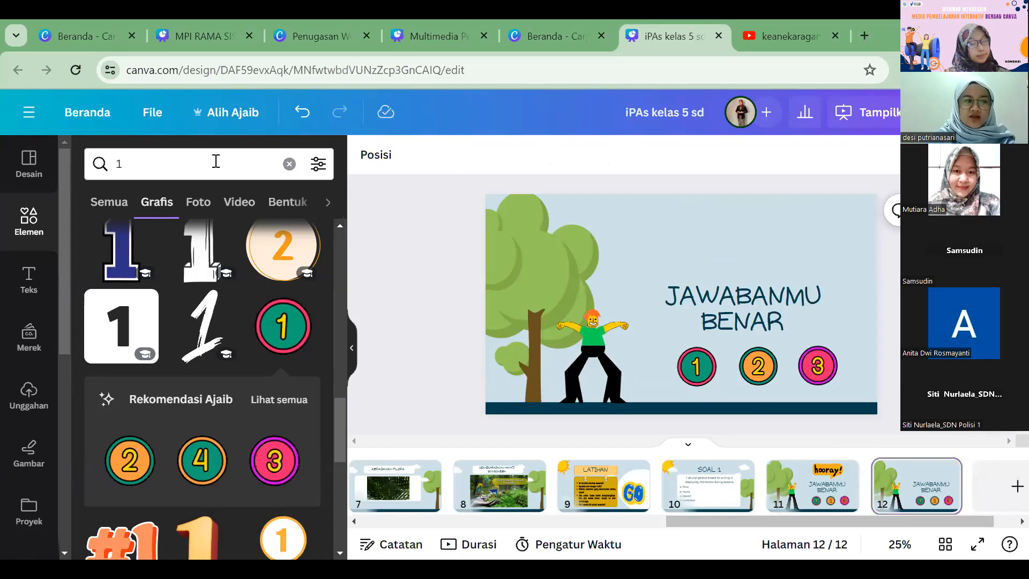
Step: Search the graphics for "oops" and place the red comic-style OOPS! graphic above the text on page 12
{"action": "left_click", "coordinate": [216, 161]}
{"action": "key", "text": "BackSpace"}
{"action": "type", "text": "oops"}
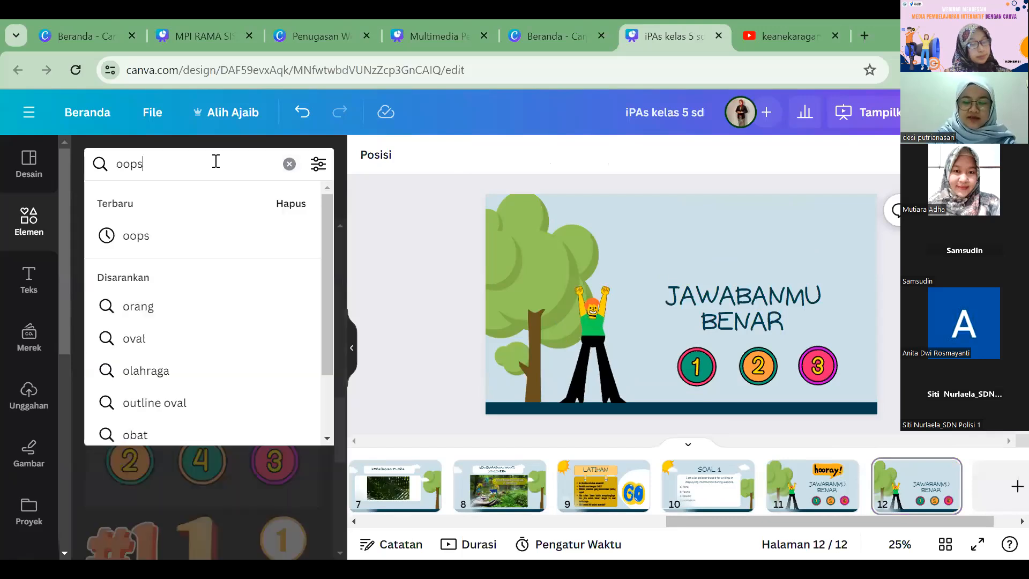
{"action": "key", "text": "Return"}
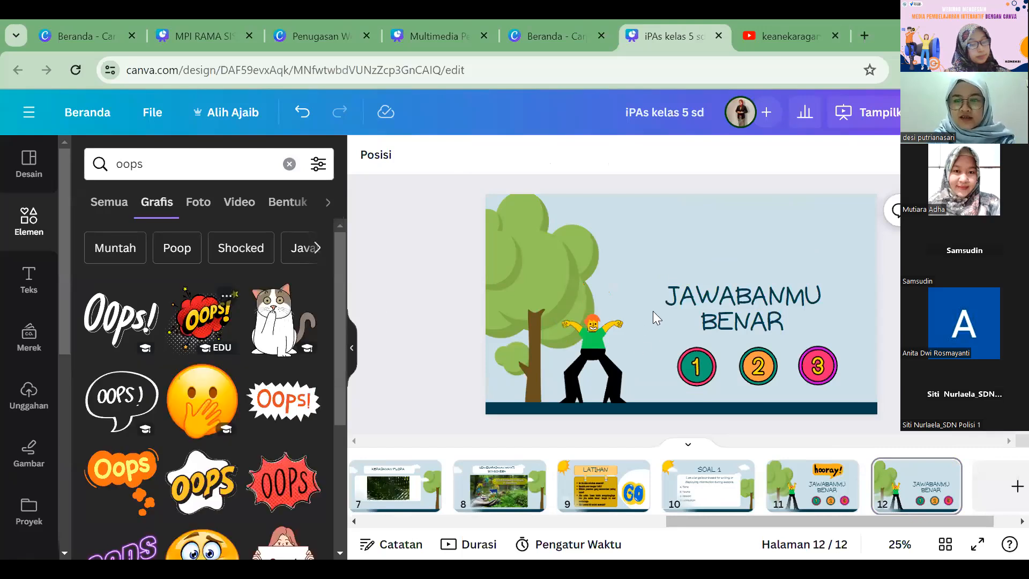
{"action": "left_click_drag", "start_coordinate": [660, 303], "coordinate": [714, 244]}
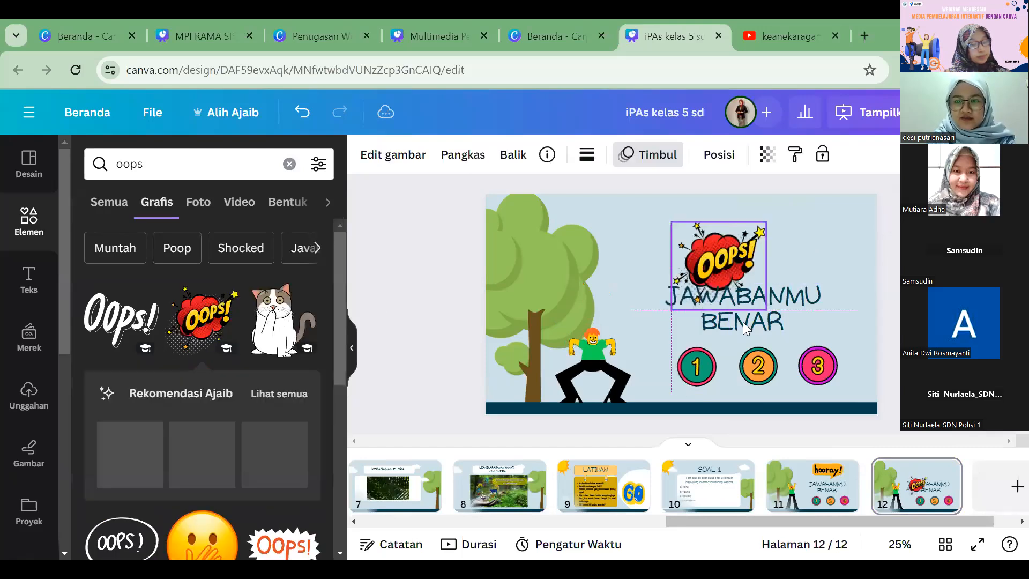
Step: Change the text on page 12 to JAWABANMU SALAH and adjust the OOPS! graphic's position above it
{"action": "left_click", "coordinate": [688, 311]}
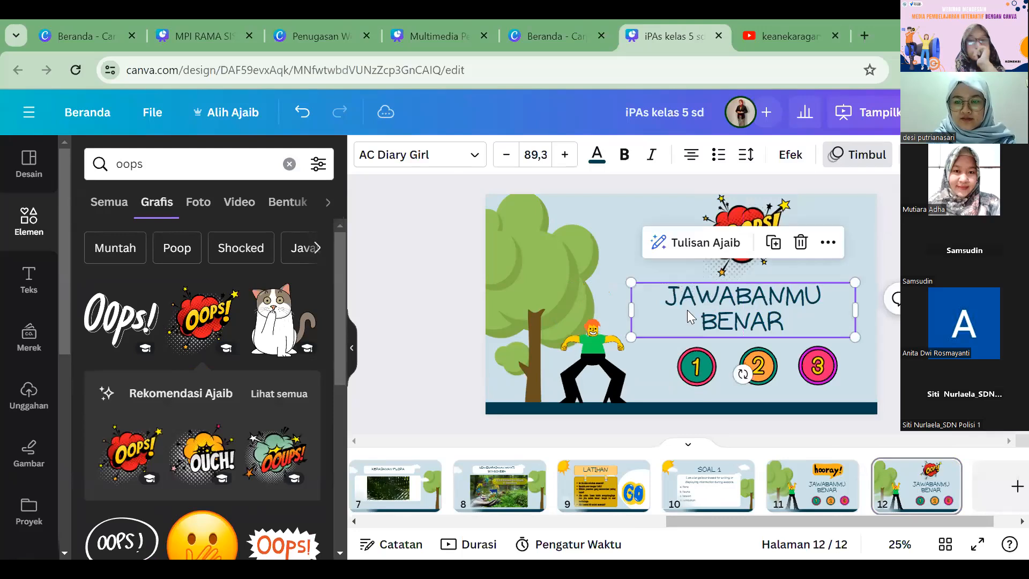
{"action": "double_click", "coordinate": [688, 311]}
{"action": "type", "text": "SALAH"}
{"action": "left_click", "coordinate": [774, 243]}
{"action": "left_click", "coordinate": [775, 243]}
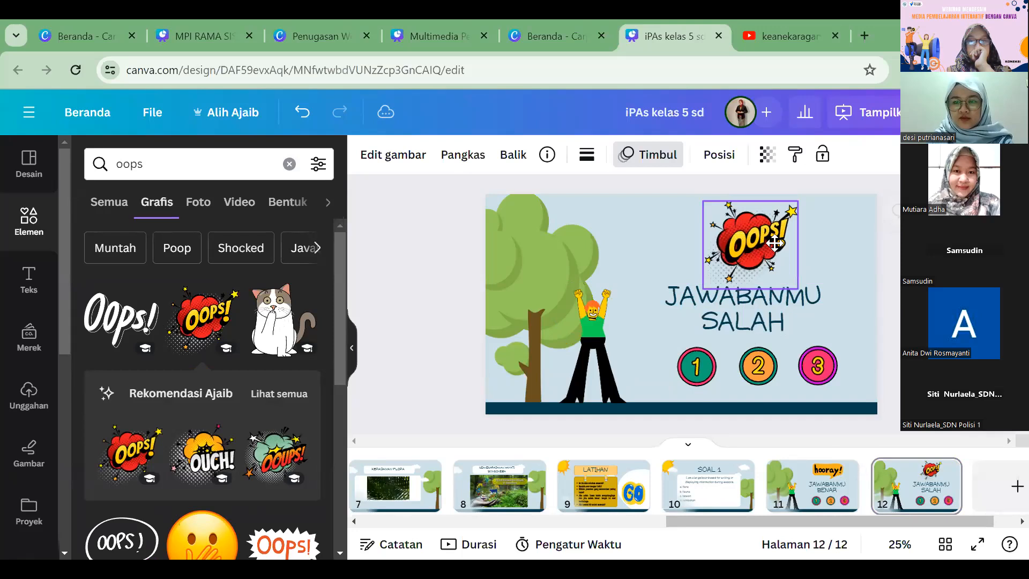
{"action": "left_click_drag", "start_coordinate": [770, 241], "coordinate": [764, 242]}
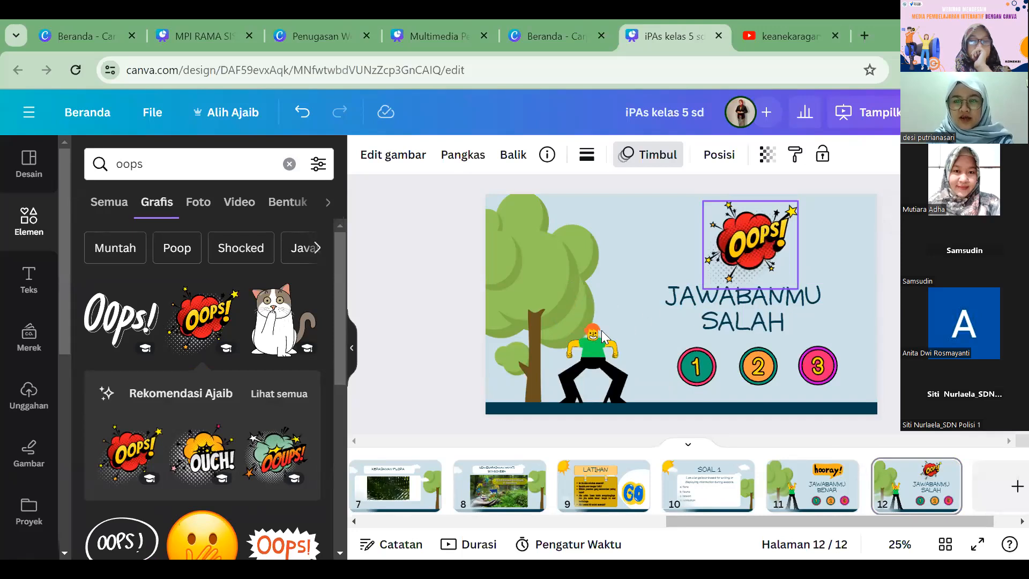
Step: Delete the cheering character from page 12 and search the graphics for "emot sedih"
{"action": "left_click", "coordinate": [607, 329]}
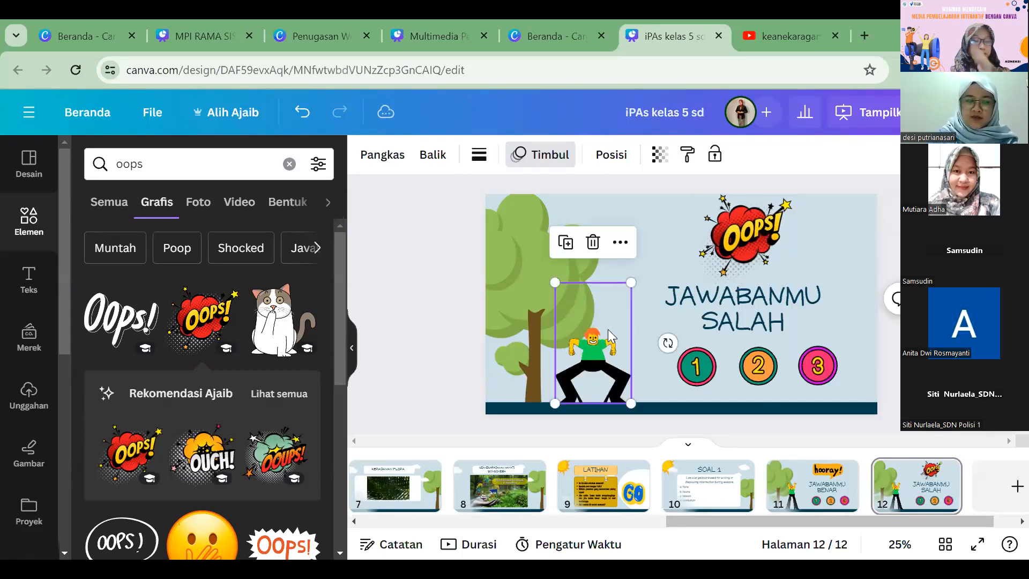
{"action": "key", "text": "Delete"}
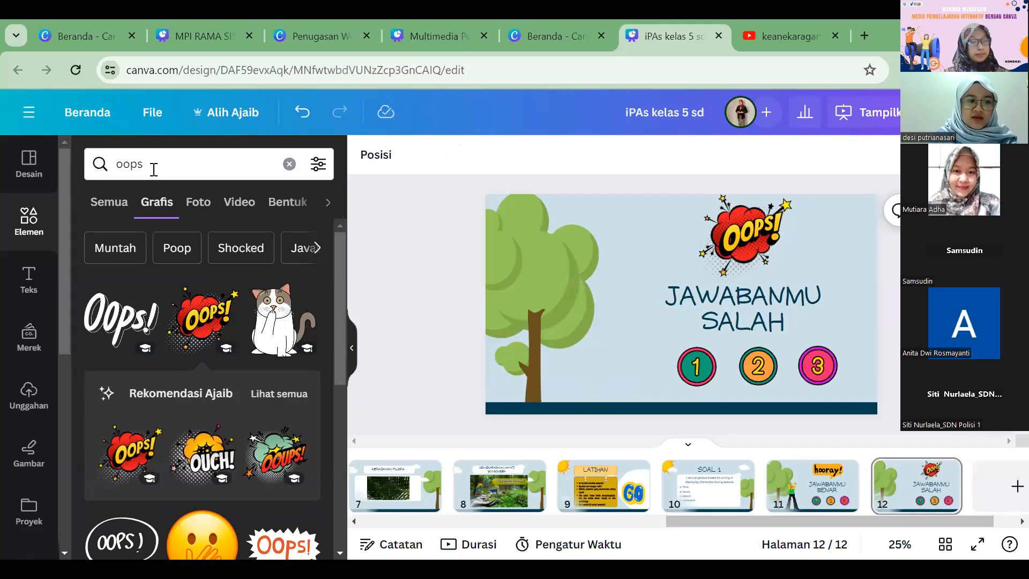
{"action": "left_click", "coordinate": [110, 171]}
{"action": "type", "text": "emot sedih"}
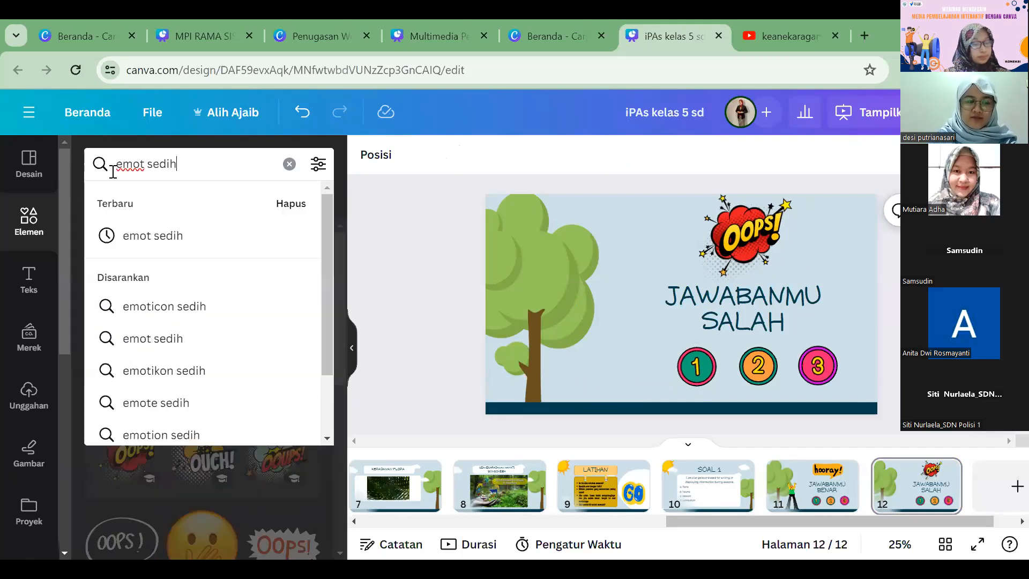
{"action": "left_click", "coordinate": [202, 343]}
{"action": "scroll", "coordinate": [205, 327], "scroll_direction": "down", "scroll_amount": 3}
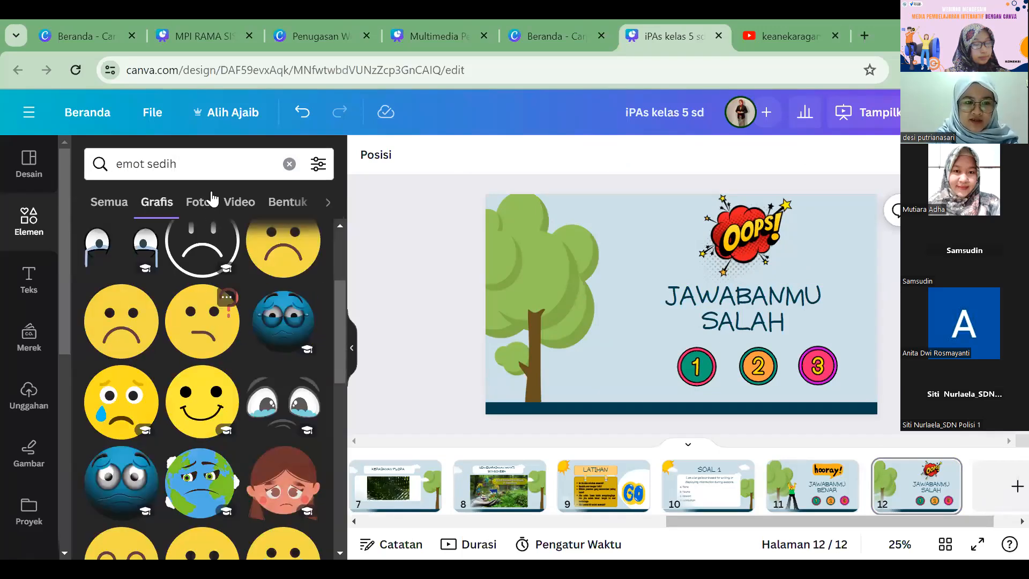
Step: Refine the graphics search to "emot sedih animasi" and place the yellow crying emoji beside the tree trunk on page 12
{"action": "left_click", "coordinate": [206, 174]}
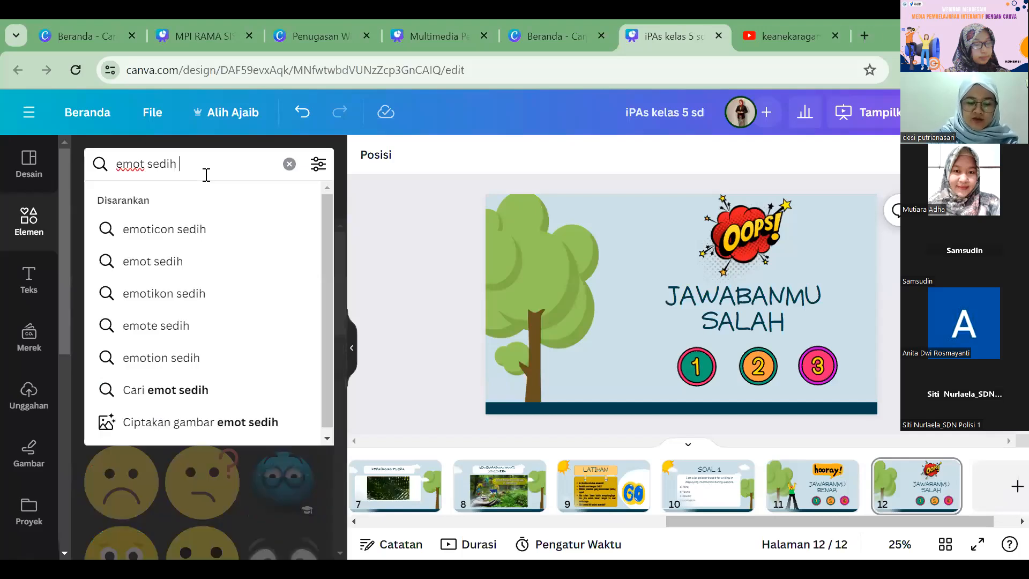
{"action": "type", "text": "animasi"}
{"action": "key", "text": "Return"}
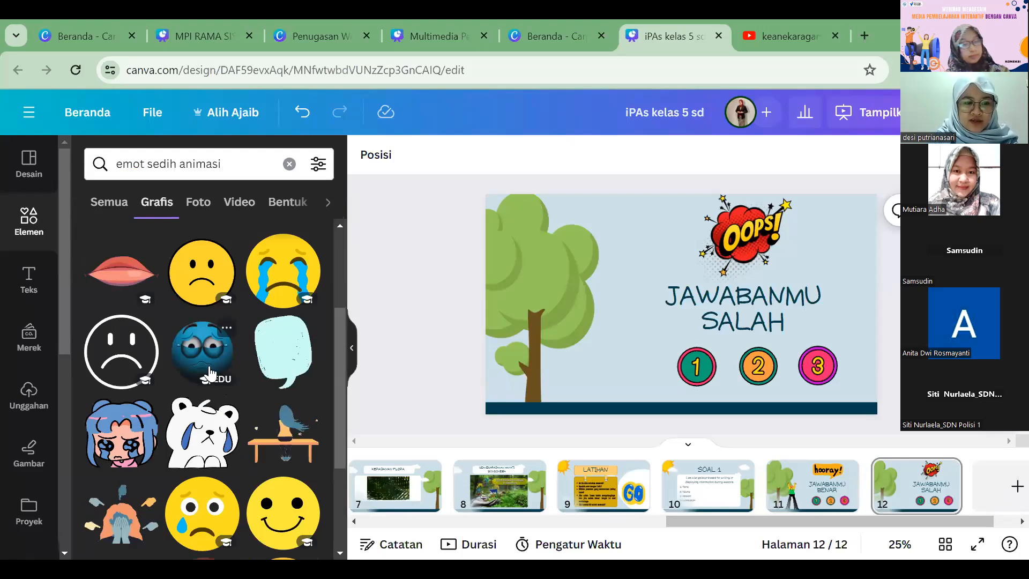
{"action": "scroll", "coordinate": [210, 370], "scroll_direction": "down", "scroll_amount": 5}
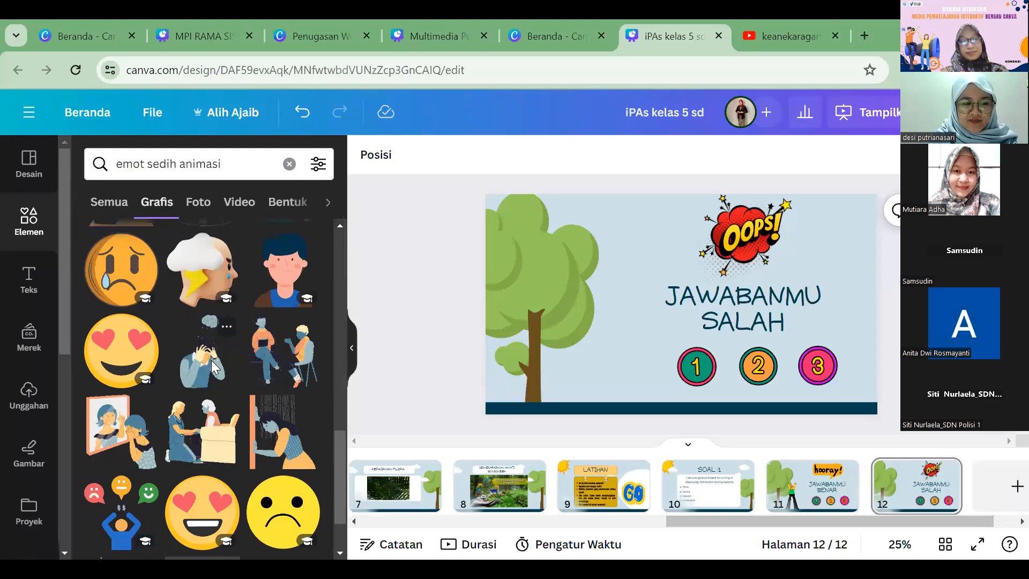
{"action": "scroll", "coordinate": [214, 364], "scroll_direction": "down", "scroll_amount": 1}
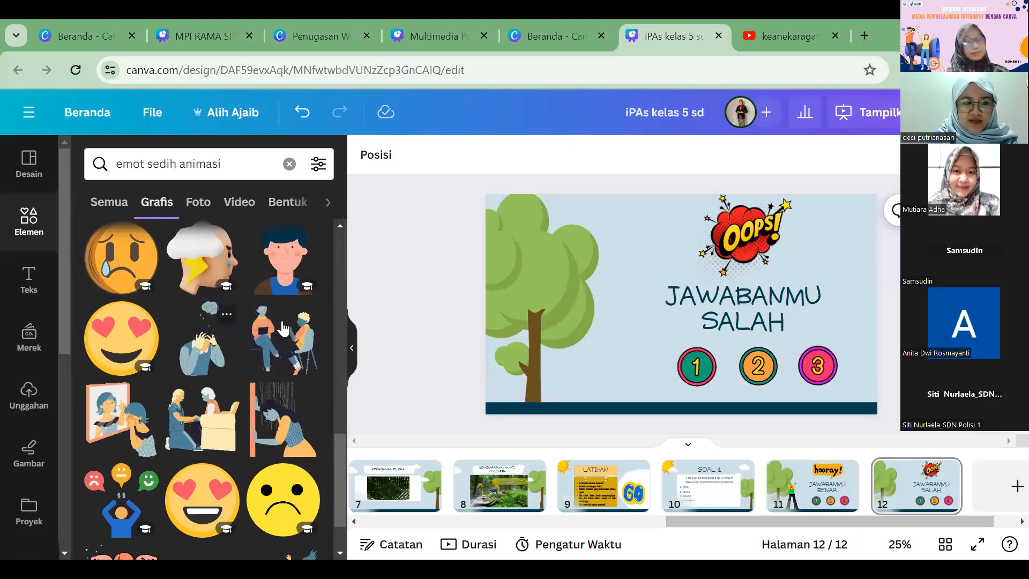
{"action": "scroll", "coordinate": [259, 312], "scroll_direction": "up", "scroll_amount": 10}
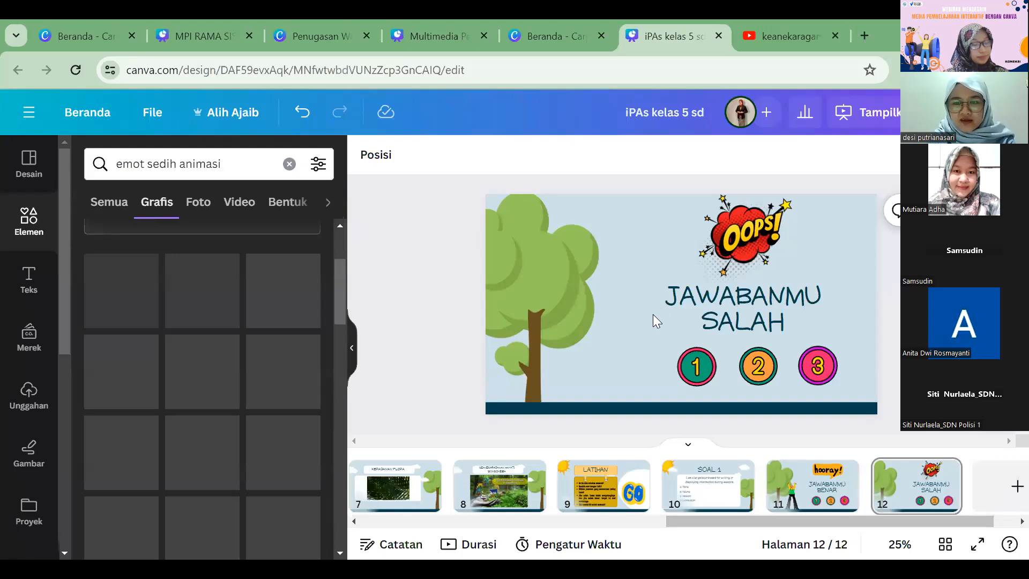
{"action": "left_click", "coordinate": [283, 274]}
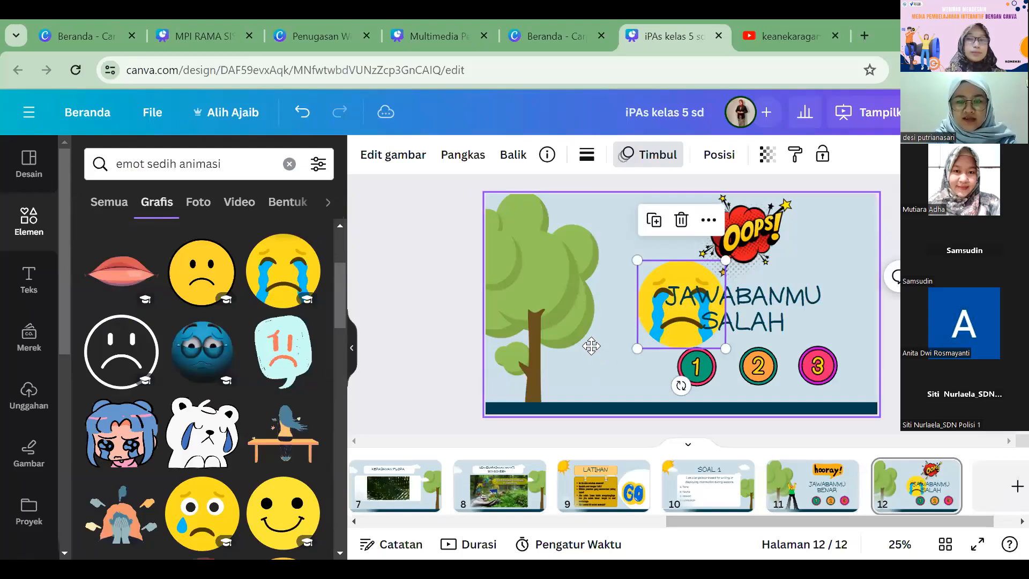
{"action": "left_click_drag", "start_coordinate": [667, 301], "coordinate": [574, 326]}
{"action": "left_click_drag", "start_coordinate": [632, 373], "coordinate": [598, 340]}
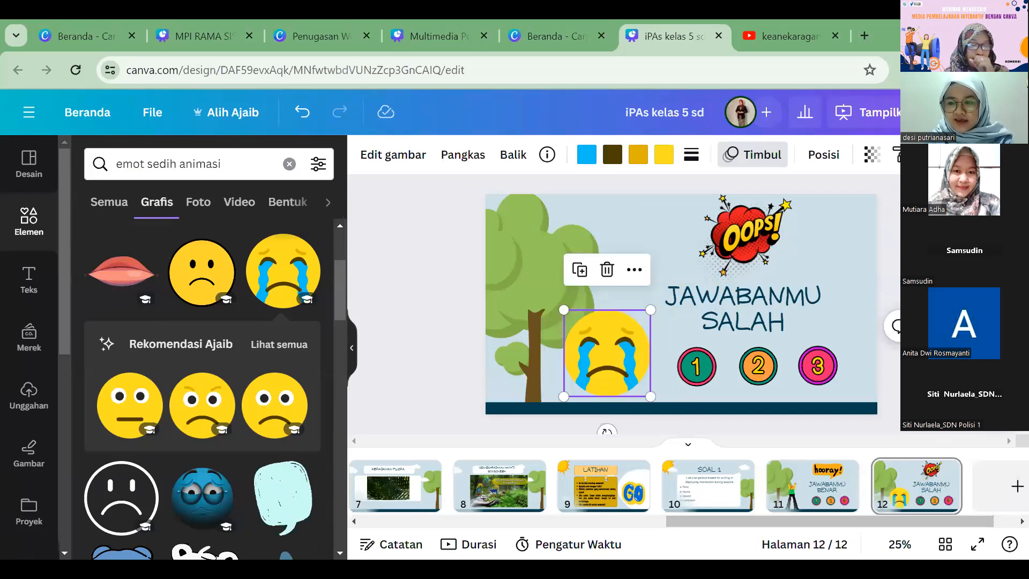
{"action": "left_click", "coordinate": [915, 487]}
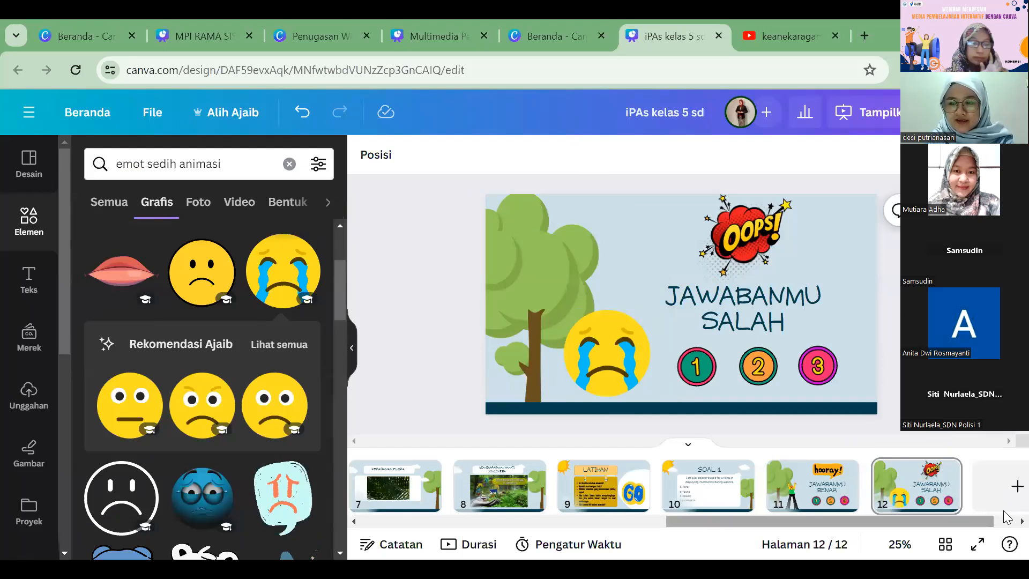
Step: Go back through the pages to the MENU page and review its four menu entries
{"action": "scroll", "coordinate": [937, 485], "scroll_direction": "right", "scroll_amount": 1}
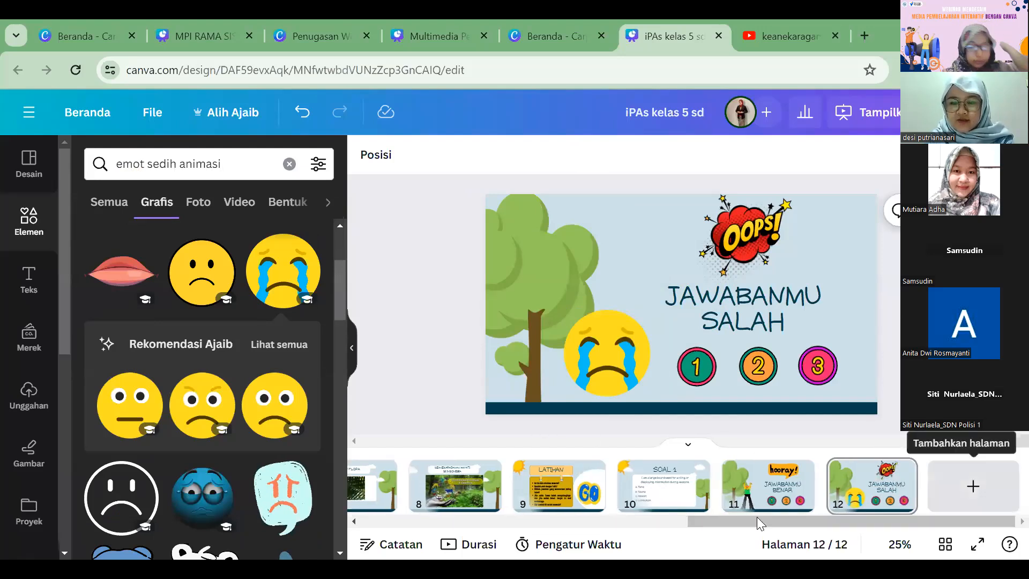
{"action": "scroll", "coordinate": [771, 476], "scroll_direction": "left", "scroll_amount": 1}
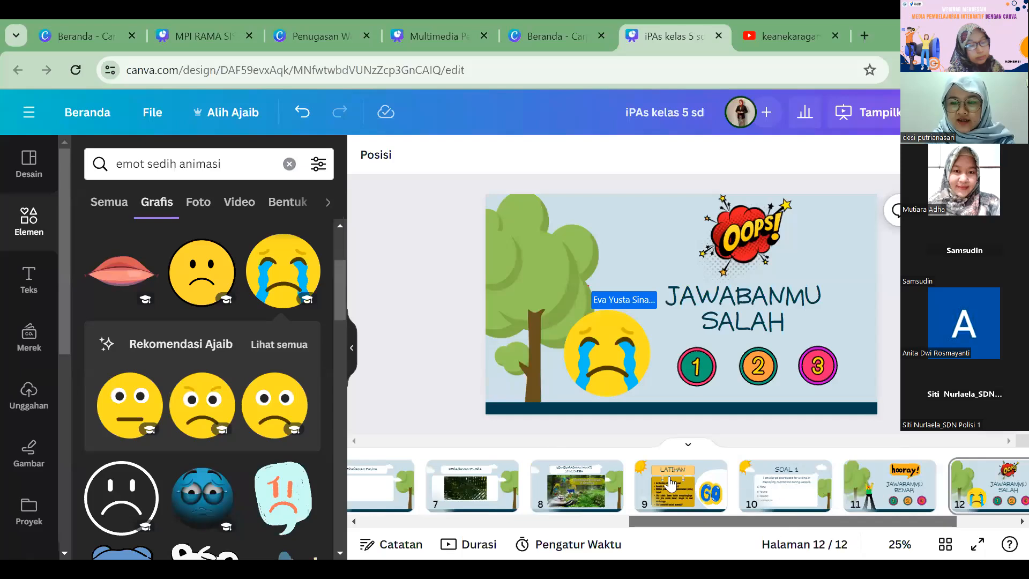
{"action": "scroll", "coordinate": [656, 485], "scroll_direction": "right", "scroll_amount": 1}
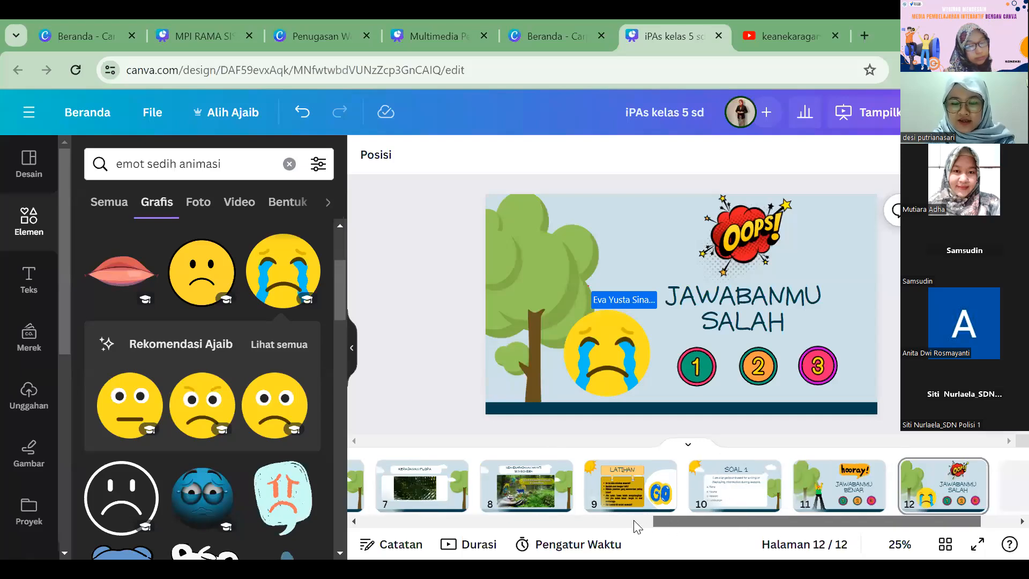
{"action": "scroll", "coordinate": [450, 498], "scroll_direction": "left", "scroll_amount": 3}
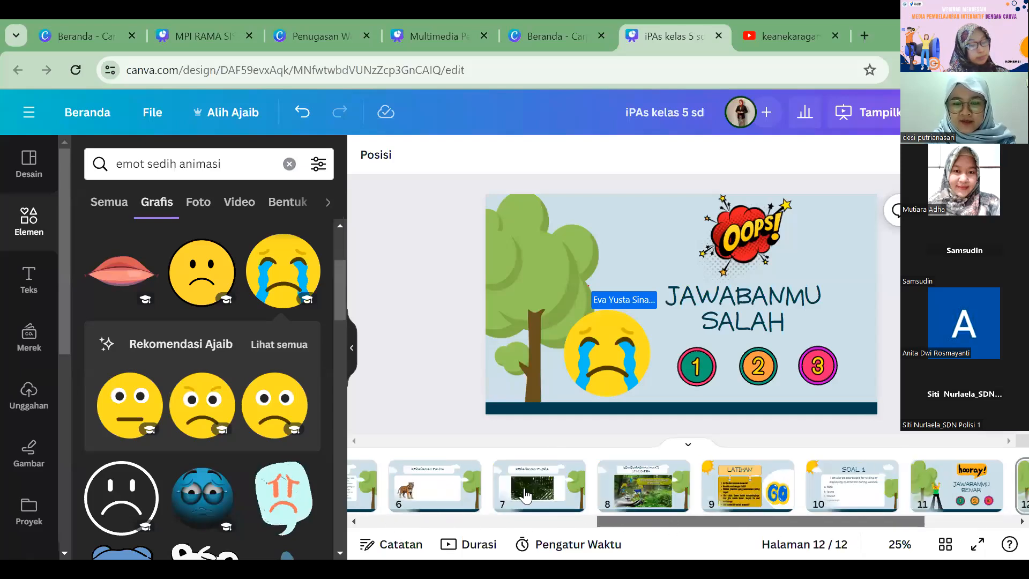
{"action": "left_click", "coordinate": [510, 485]}
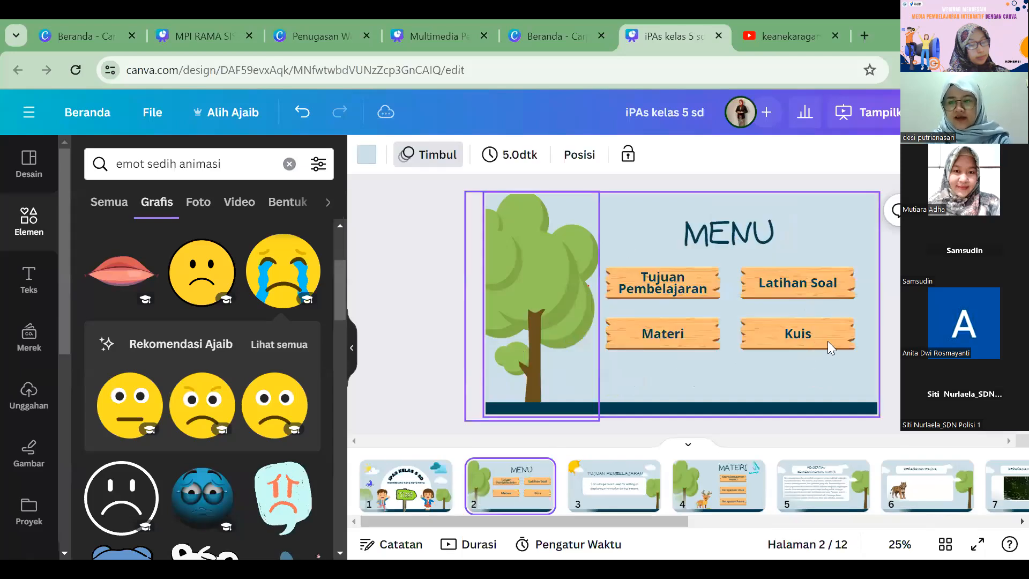
Step: Add page 13 at the end, apply the template's blackboard picture layout to it and title it KUIS
{"action": "left_click_drag", "start_coordinate": [686, 527], "coordinate": [1018, 493]}
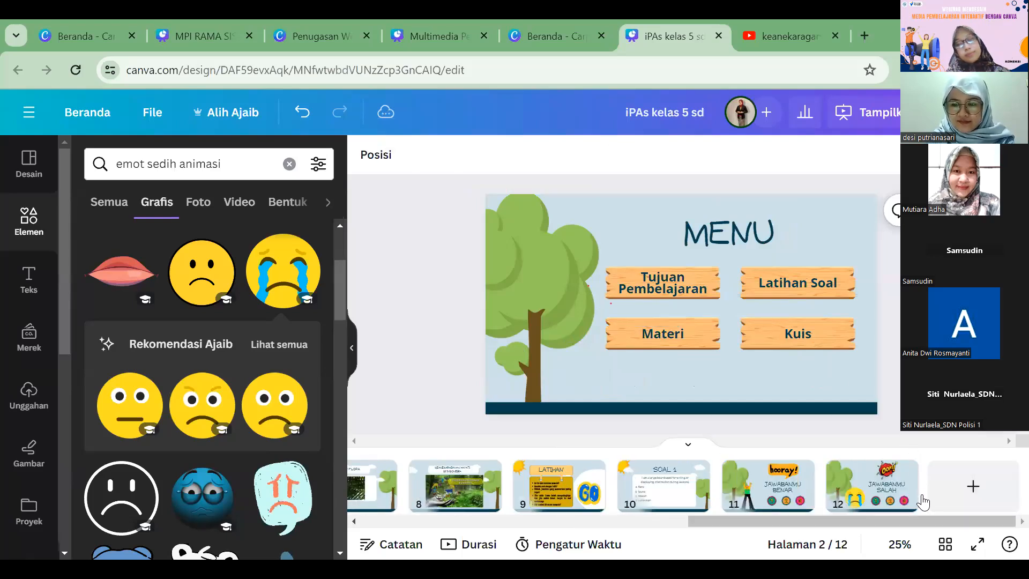
{"action": "left_click", "coordinate": [943, 495]}
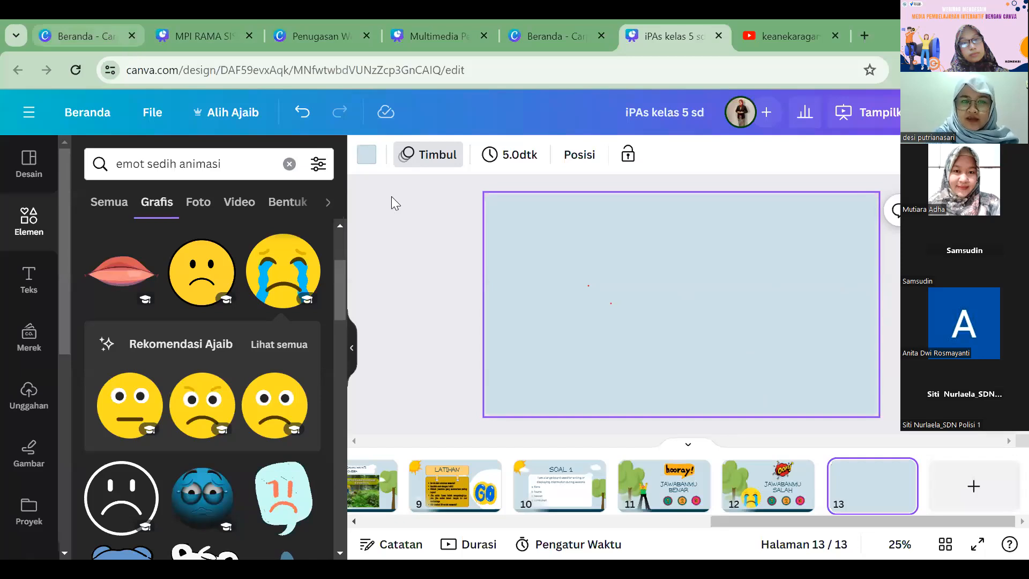
{"action": "left_click", "coordinate": [27, 167]}
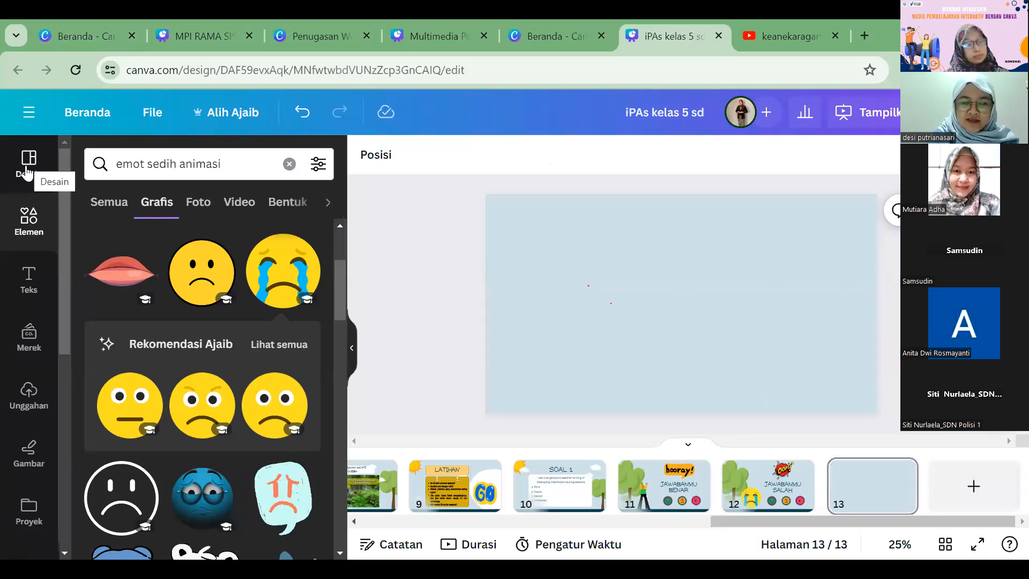
{"action": "scroll", "coordinate": [270, 343], "scroll_direction": "up", "scroll_amount": 3}
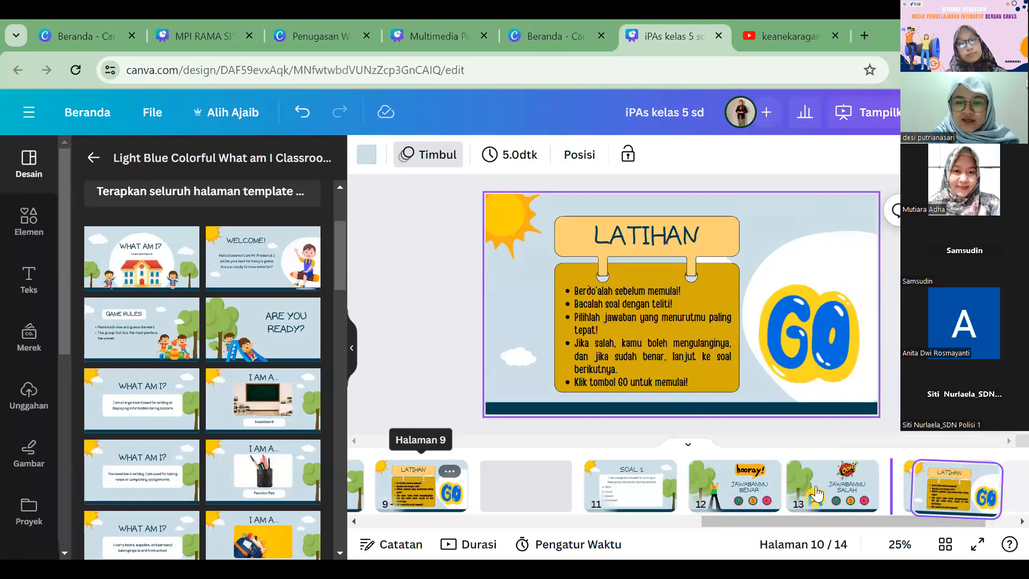
{"action": "left_click_drag", "start_coordinate": [949, 489], "coordinate": [777, 491]}
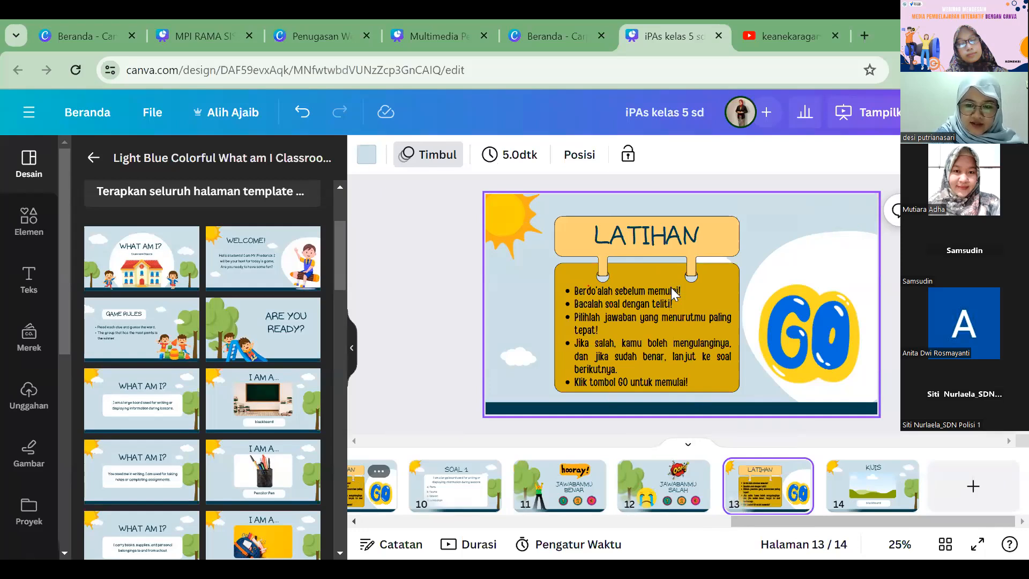
{"action": "left_click", "coordinate": [638, 236]}
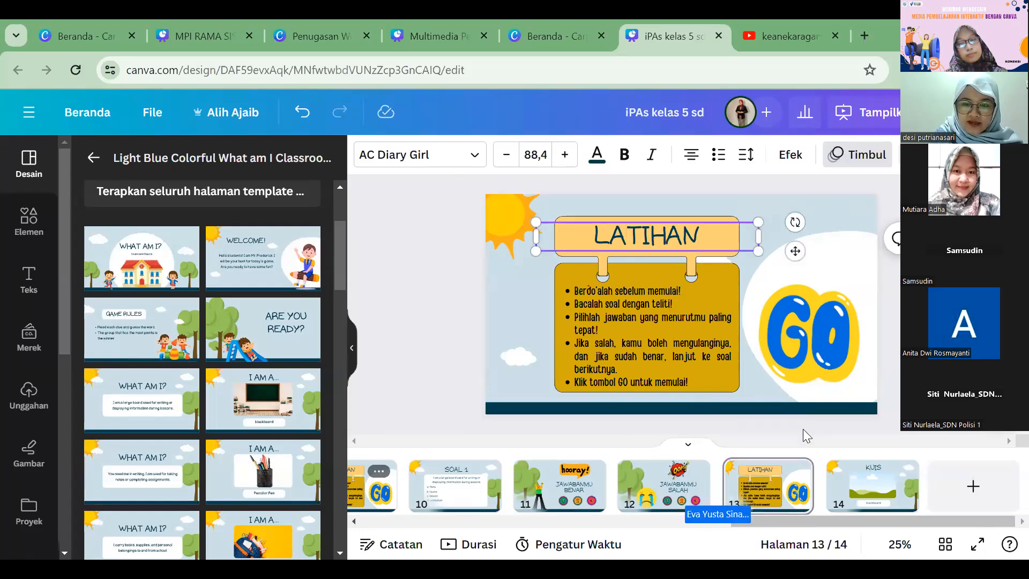
{"action": "left_click", "coordinate": [303, 128]}
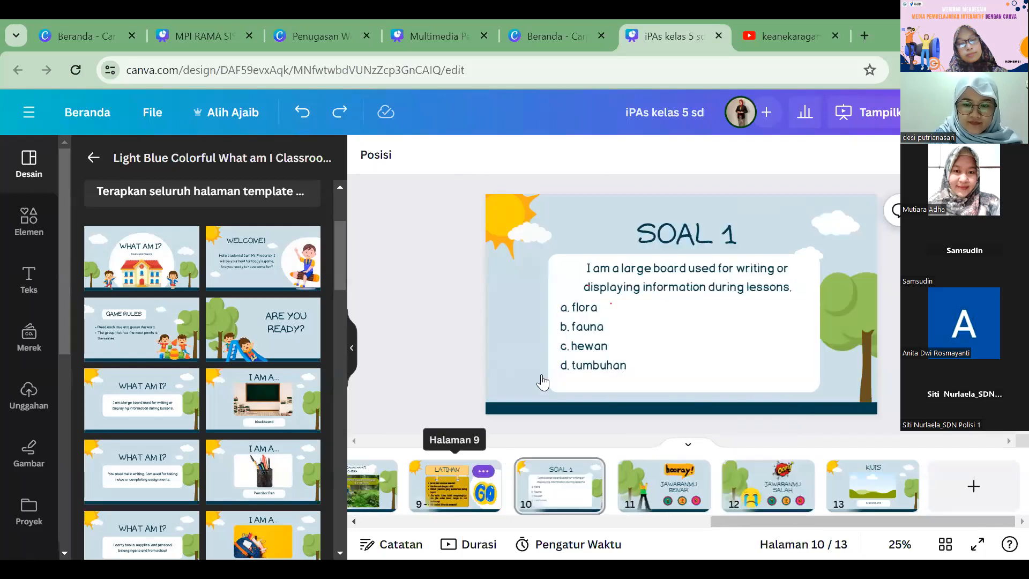
Step: Open the page options for the LATIHAN page, page 9
{"action": "left_click", "coordinate": [482, 471]}
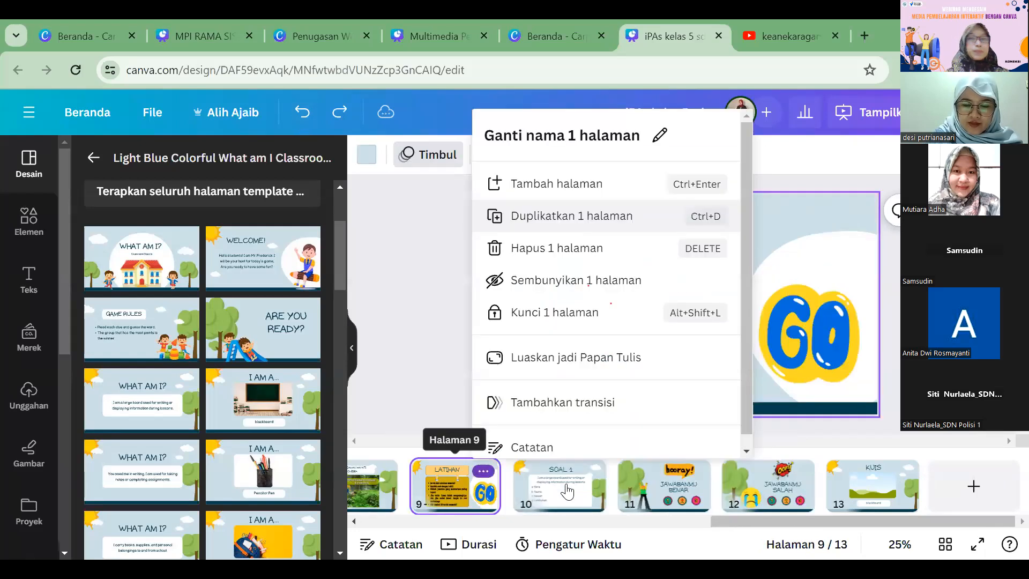
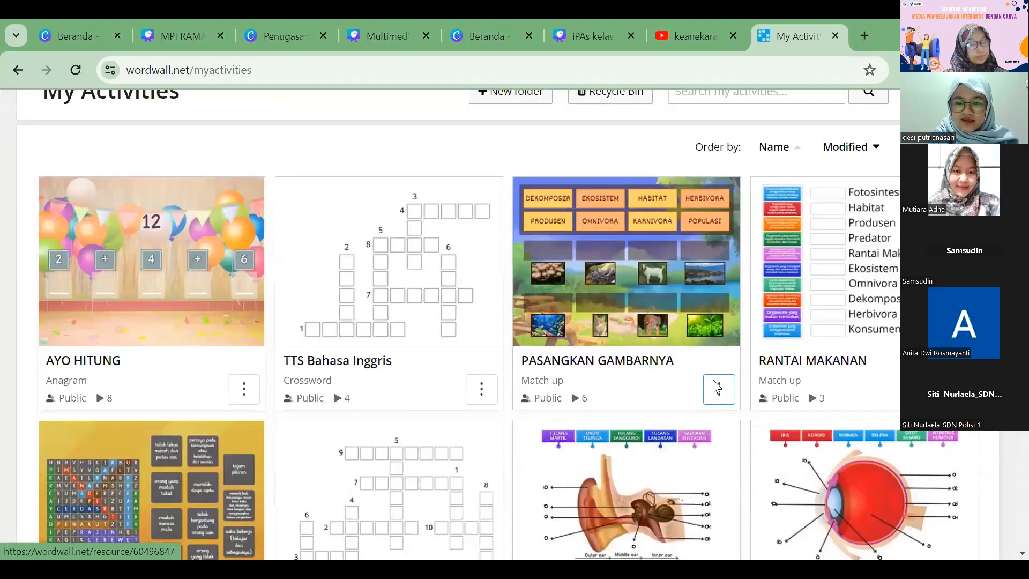
Step: Copy the share link of the PASANGKAN GAMBARNYA activity in Wordwall and switch back to the Canva design
{"action": "left_click", "coordinate": [719, 396]}
{"action": "left_click", "coordinate": [772, 289]}
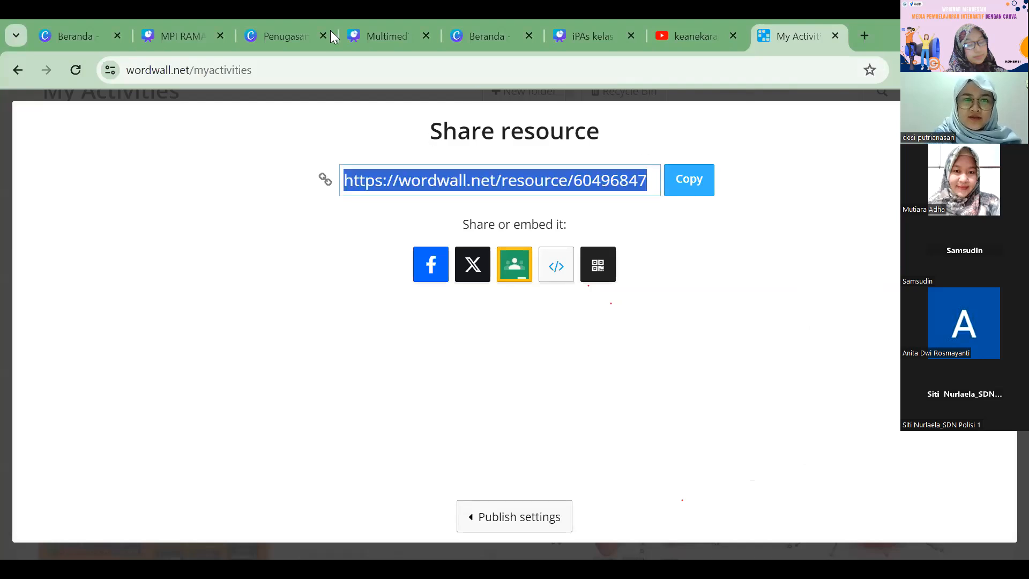
{"action": "left_click", "coordinate": [631, 47]}
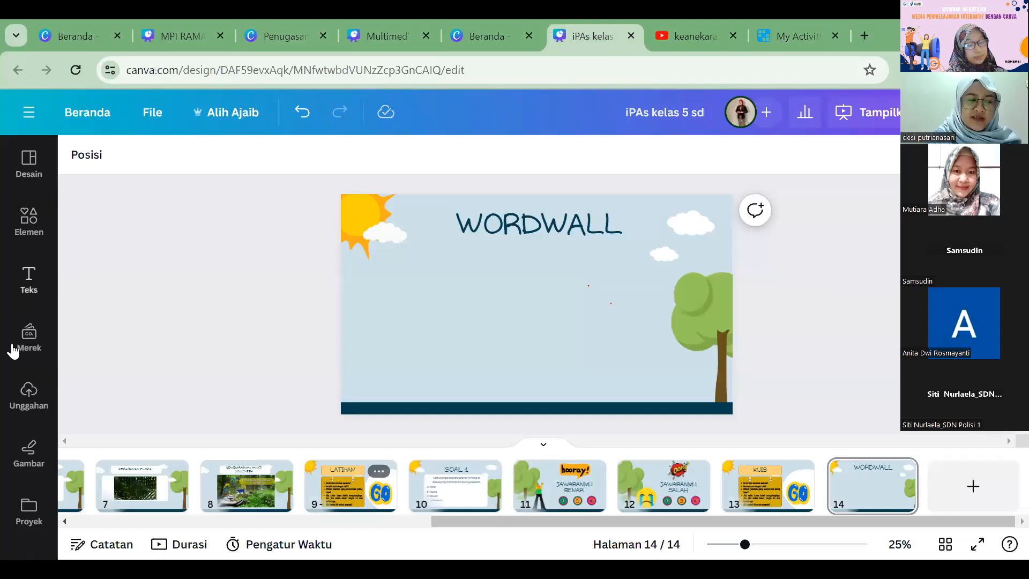
Step: Embed the copied Wordwall link on page 14 with the Embed app
{"action": "scroll", "coordinate": [18, 365], "scroll_direction": "down", "scroll_amount": 4}
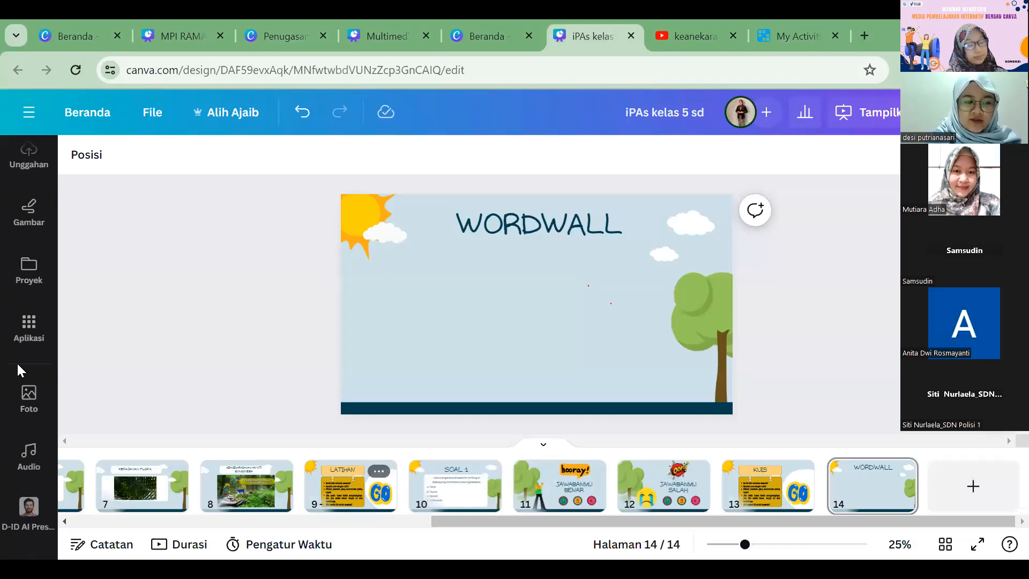
{"action": "scroll", "coordinate": [18, 370], "scroll_direction": "down", "scroll_amount": 3}
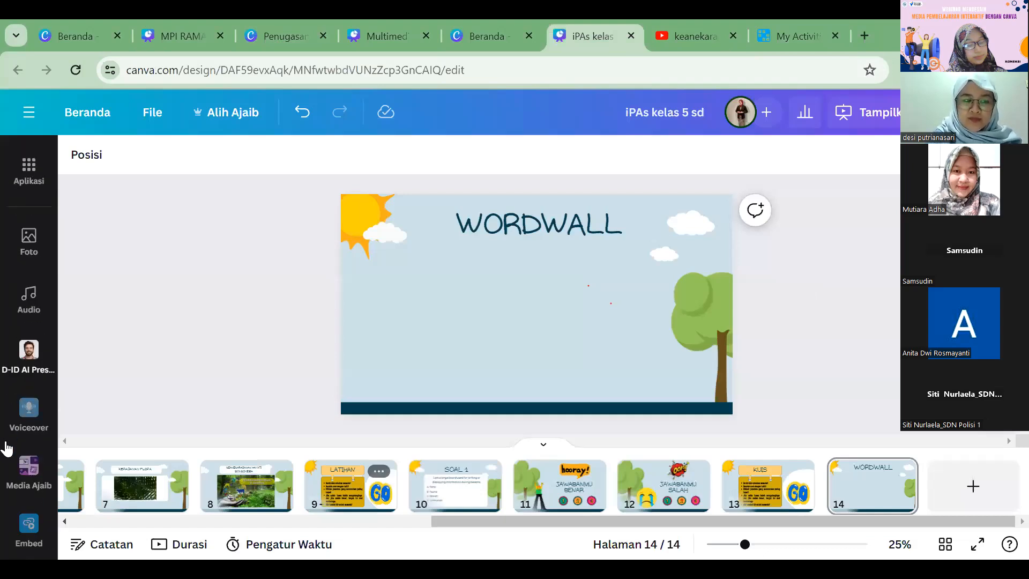
{"action": "scroll", "coordinate": [37, 257], "scroll_direction": "up", "scroll_amount": 1}
{"action": "left_click", "coordinate": [32, 250]}
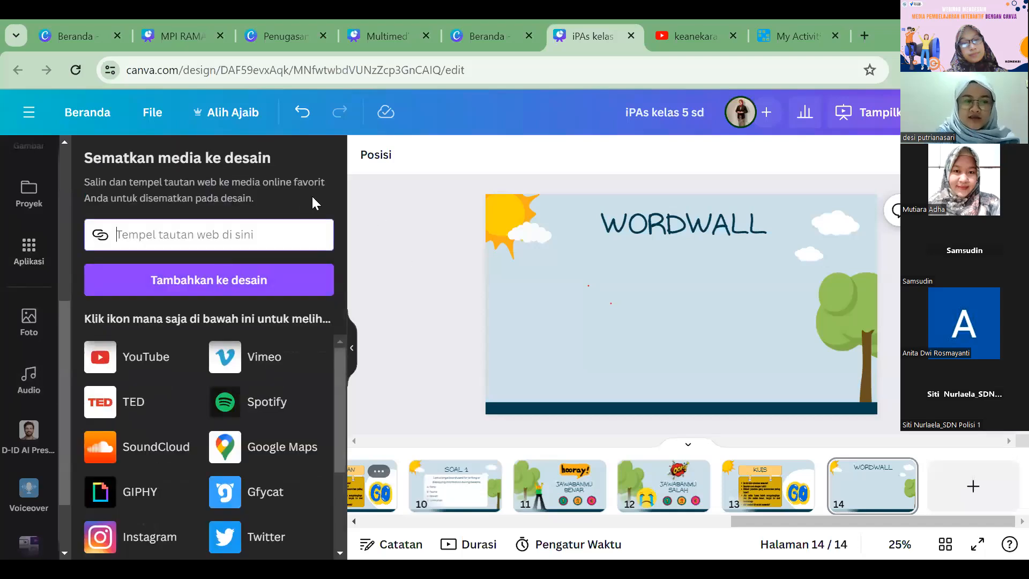
{"action": "key", "text": "ctrl+v"}
{"action": "key", "text": "Return"}
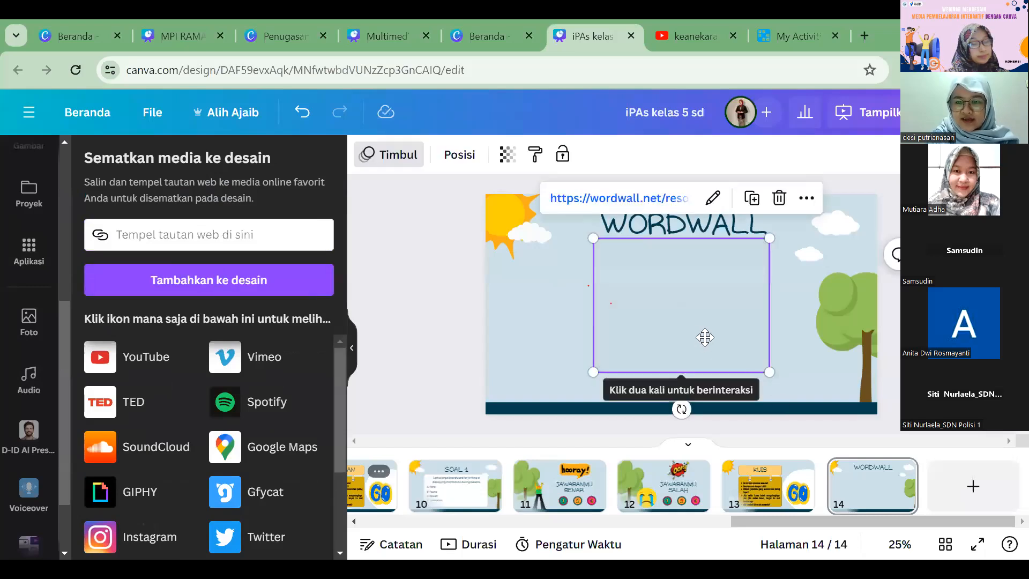
Step: Enlarge the embedded Wordwall activity and center it beneath the WORDWALL title
{"action": "left_click_drag", "start_coordinate": [707, 337], "coordinate": [680, 342]}
{"action": "left_click_drag", "start_coordinate": [743, 378], "coordinate": [775, 401]}
{"action": "left_click_drag", "start_coordinate": [693, 327], "coordinate": [702, 327]}
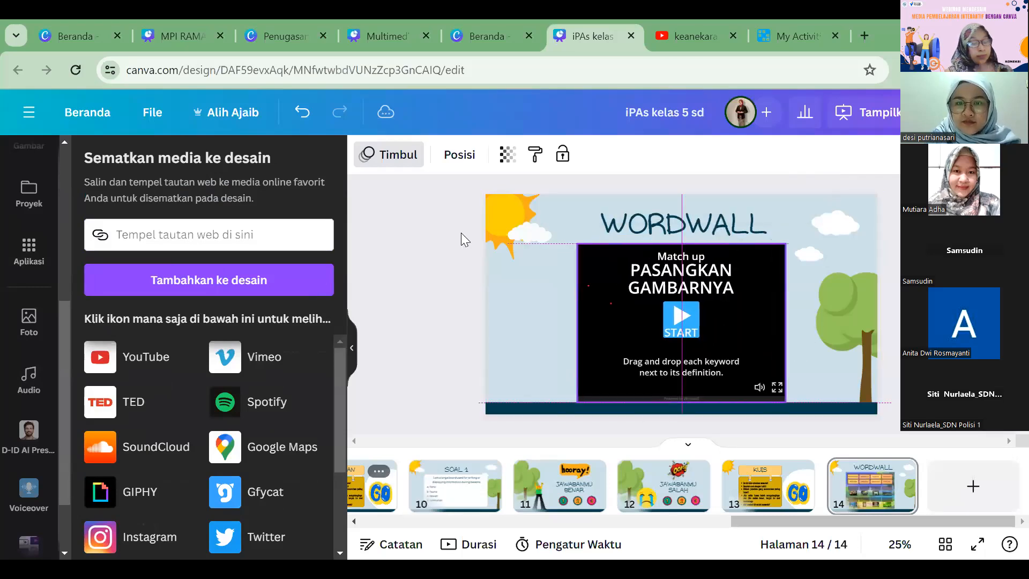
Step: Change the page 14 title to KUIS WORDWALL and set its font size to 60
{"action": "left_click", "coordinate": [607, 226]}
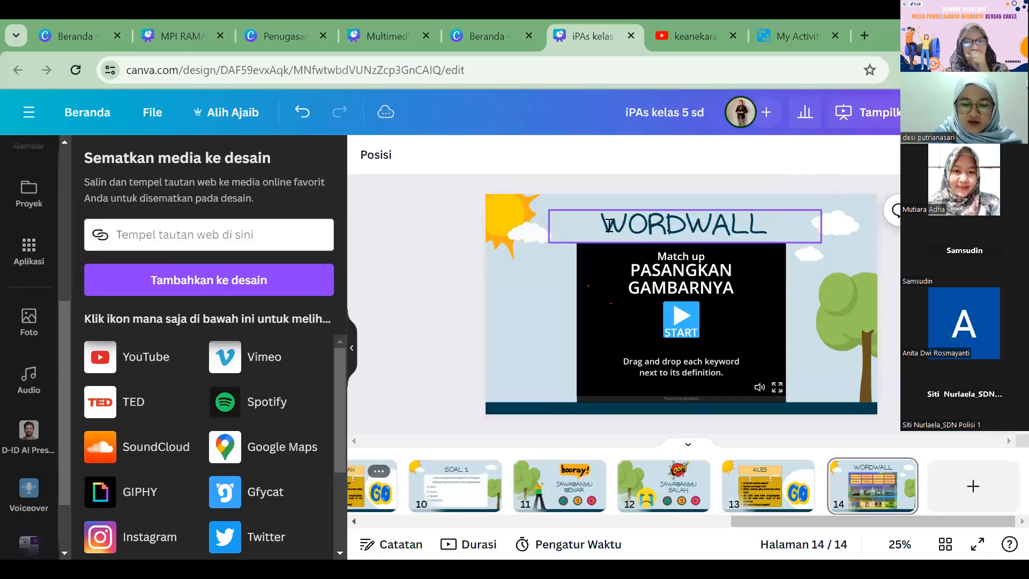
{"action": "left_click", "coordinate": [608, 226]}
{"action": "type", "text": "K"}
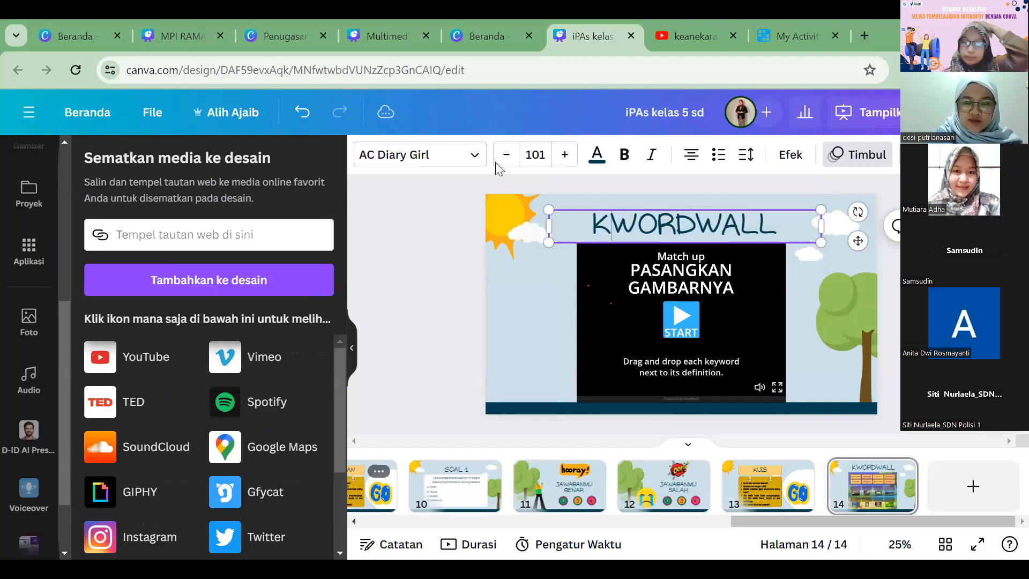
{"action": "type", "text": "UIS"}
{"action": "key", "text": "ctrl+a"}
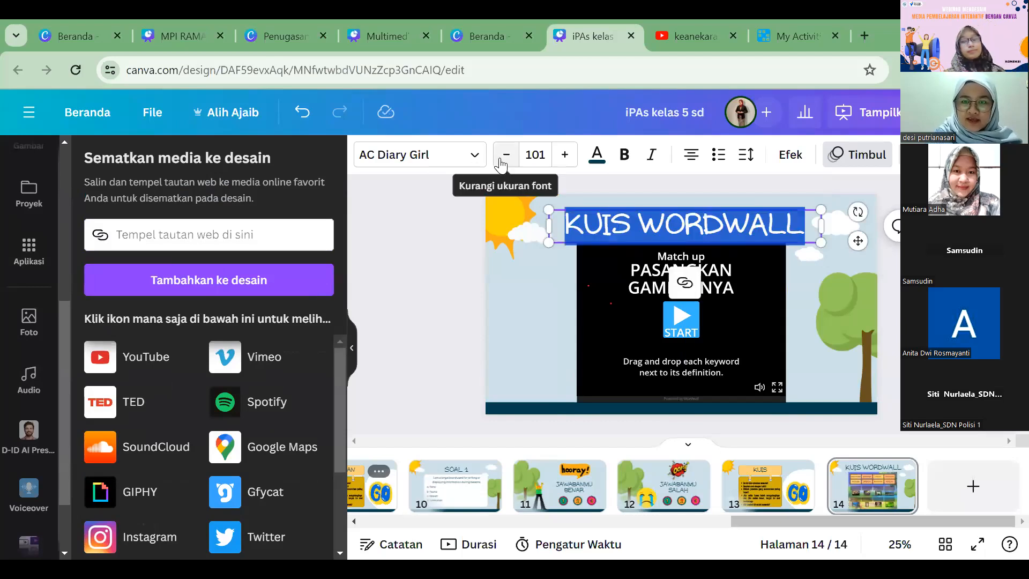
{"action": "left_click", "coordinate": [501, 161]}
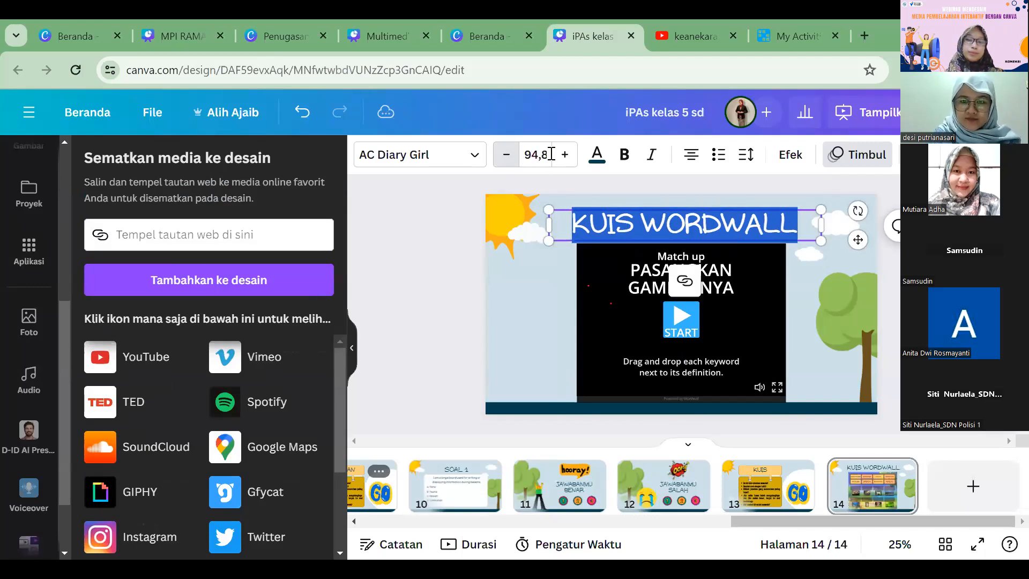
{"action": "left_click", "coordinate": [550, 154]}
{"action": "type", "text": "60"}
Step: Enlarge the embedded activity slightly toward the title on page 14
{"action": "left_click", "coordinate": [764, 280]}
{"action": "left_click", "coordinate": [605, 254]}
{"action": "left_click_drag", "start_coordinate": [577, 244], "coordinate": [566, 235]}
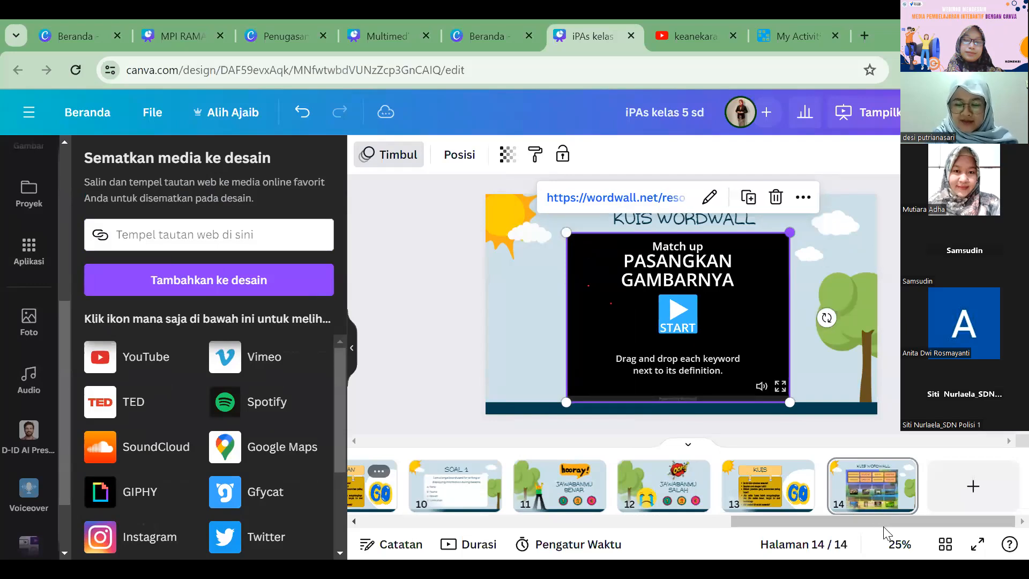
{"action": "left_click", "coordinate": [883, 511]}
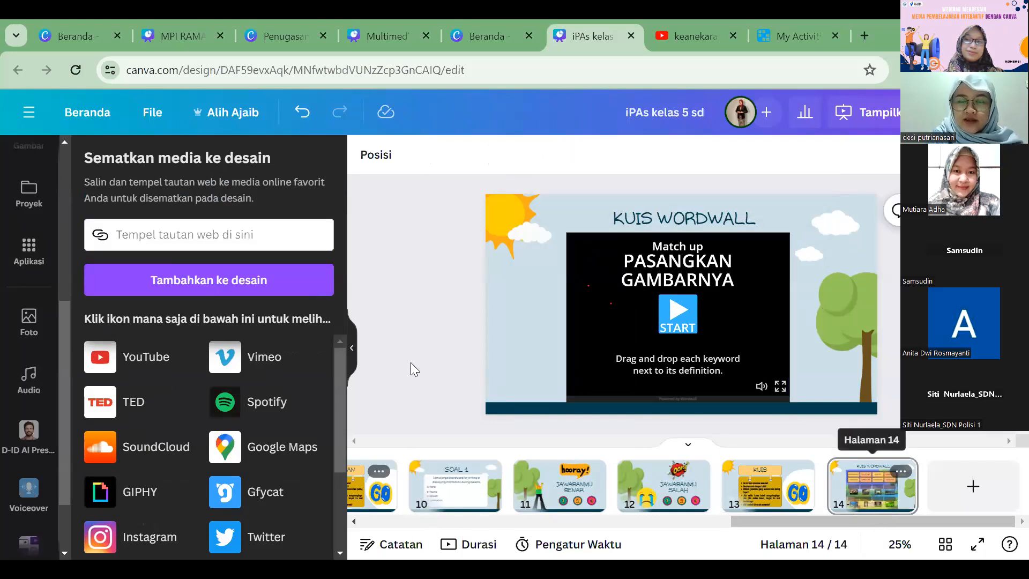
{"action": "key", "text": "Home"}
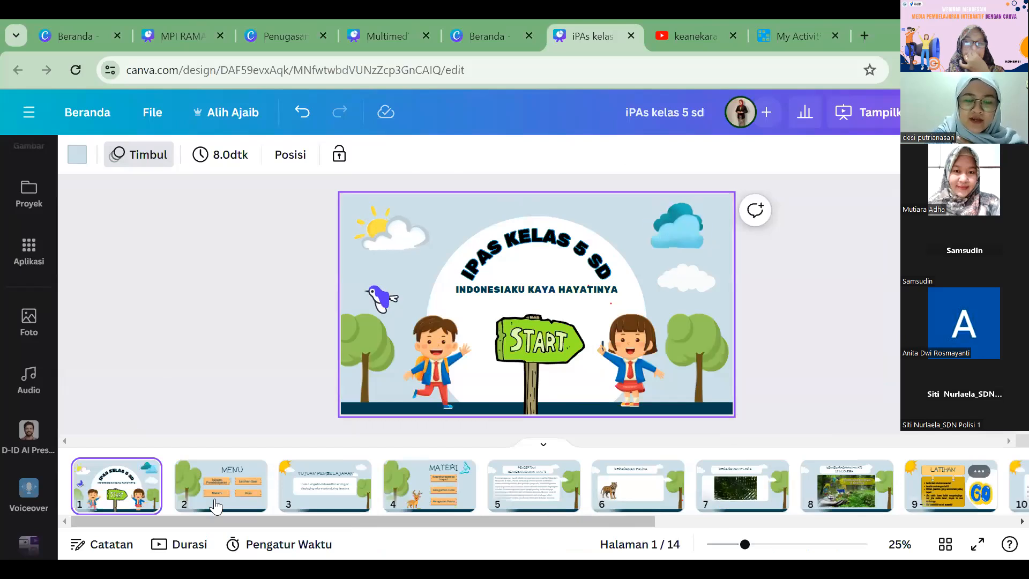
{"action": "key", "text": "Right"}
{"action": "left_click", "coordinate": [136, 496]}
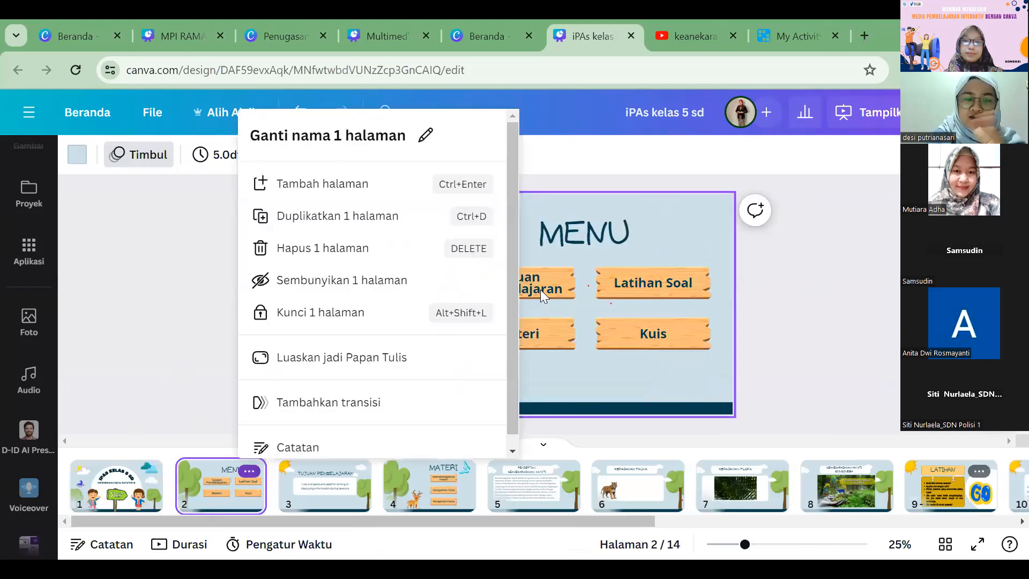
{"action": "left_click", "coordinate": [897, 291]}
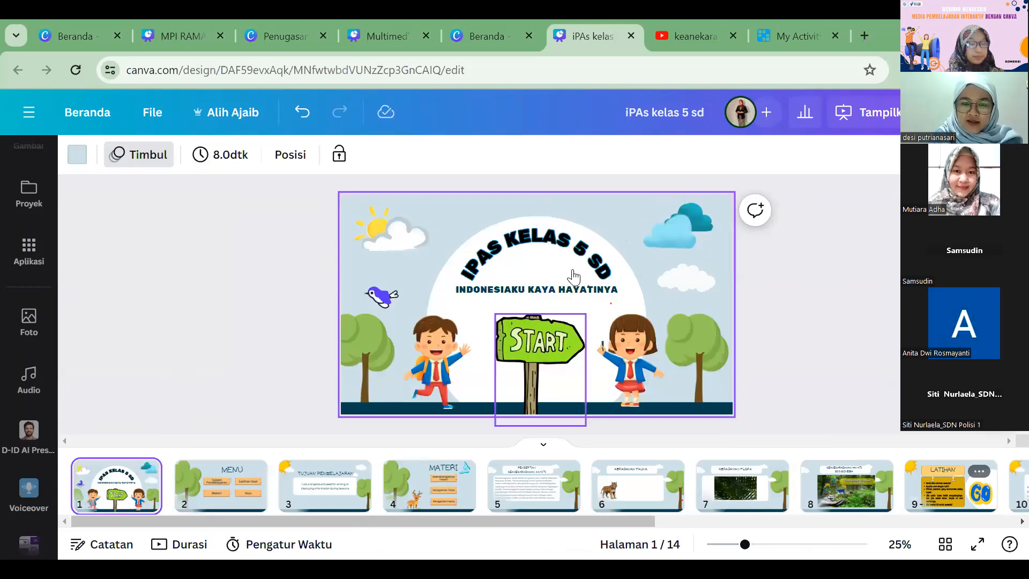
Step: Link the green START sign on page 1 to page 2 of the document
{"action": "left_click", "coordinate": [541, 343]}
{"action": "left_click", "coordinate": [569, 275]}
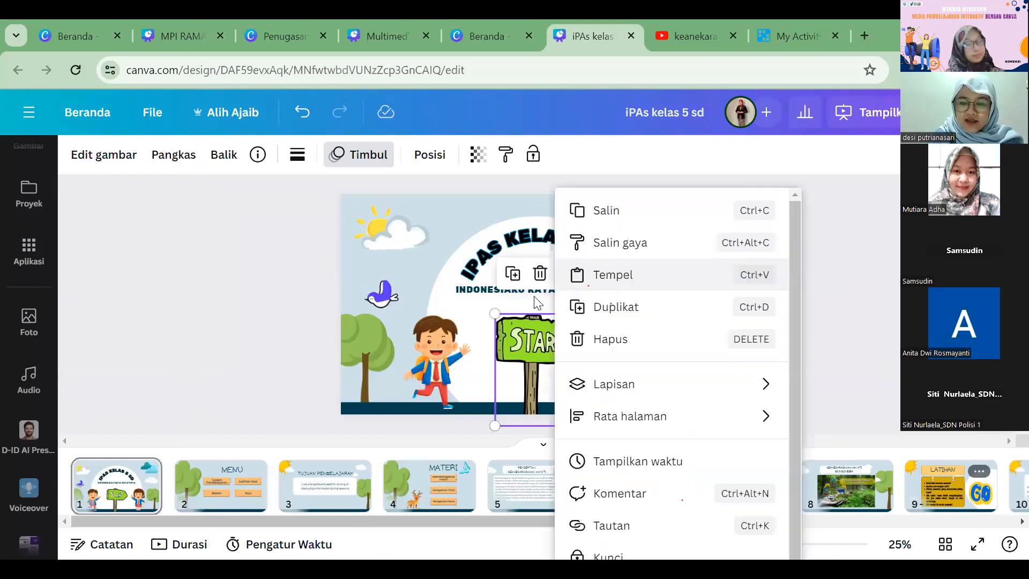
{"action": "left_click", "coordinate": [603, 527]}
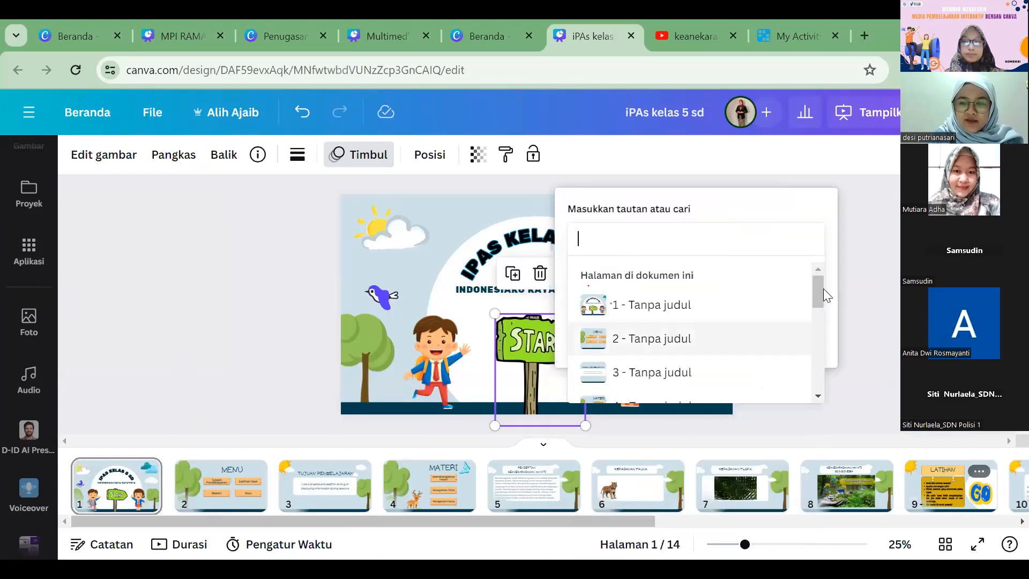
{"action": "scroll", "coordinate": [823, 290], "scroll_direction": "up", "scroll_amount": 2}
{"action": "scroll", "coordinate": [830, 316], "scroll_direction": "down", "scroll_amount": 2}
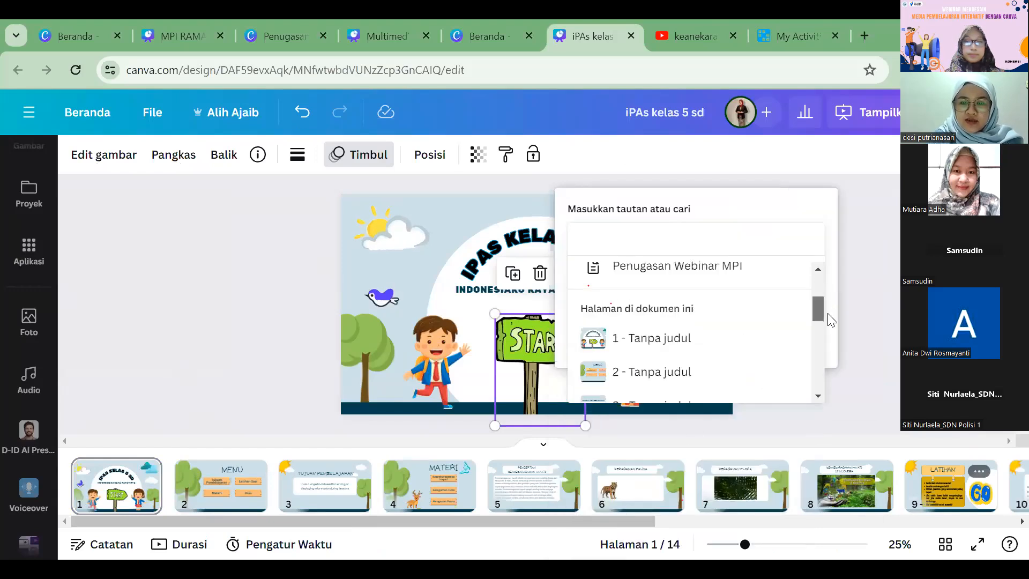
{"action": "scroll", "coordinate": [829, 319], "scroll_direction": "down", "scroll_amount": 1}
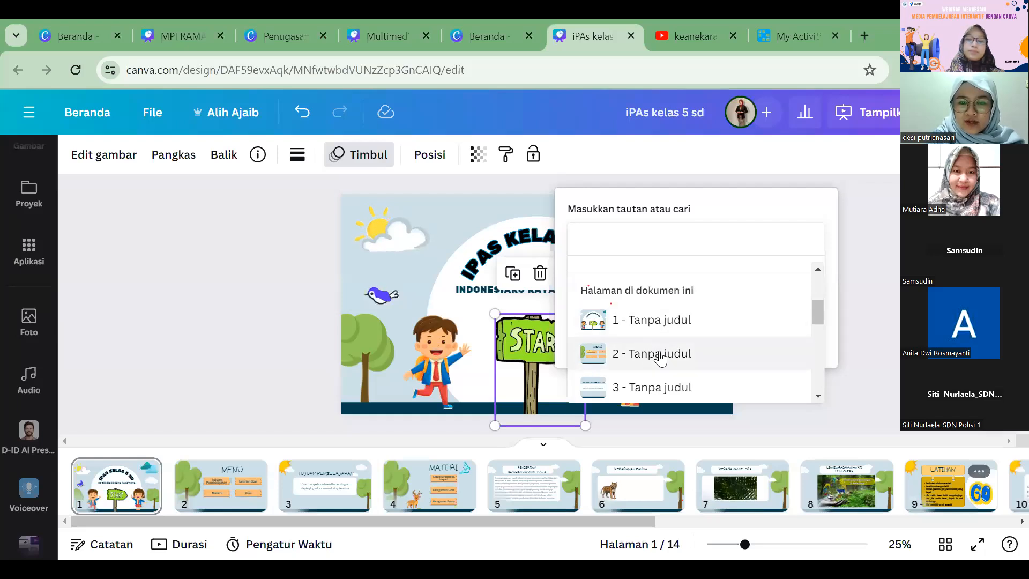
{"action": "left_click", "coordinate": [743, 351]}
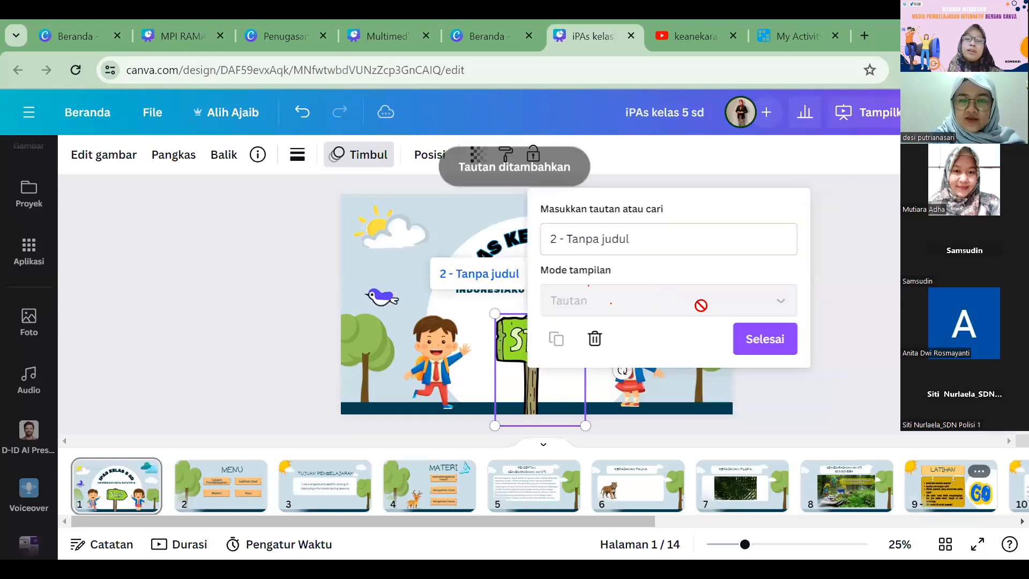
{"action": "left_click", "coordinate": [775, 341]}
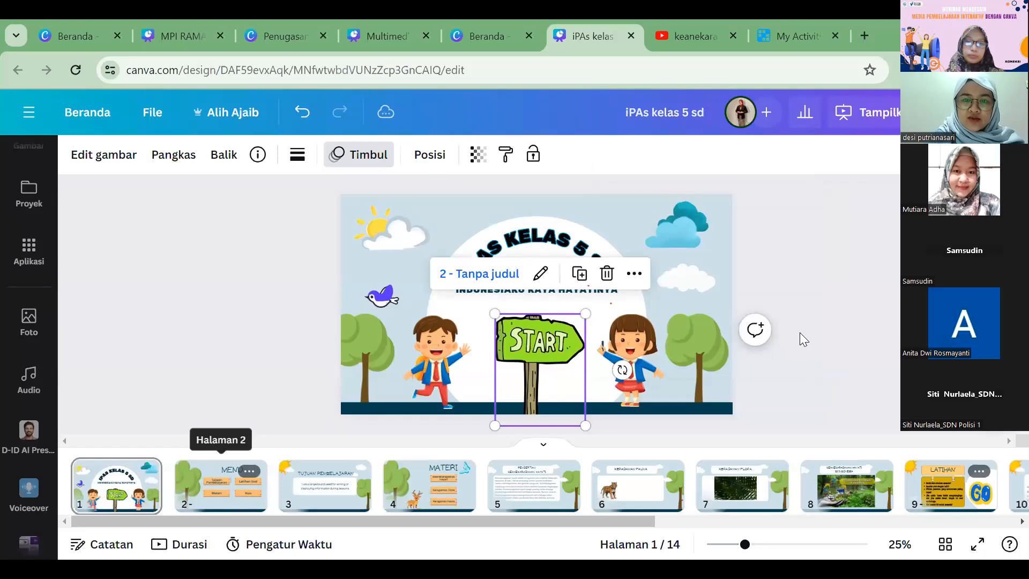
Step: Go to the MENU page and link the Tujuan Pembelajaran text to page 3
{"action": "left_click", "coordinate": [479, 274]}
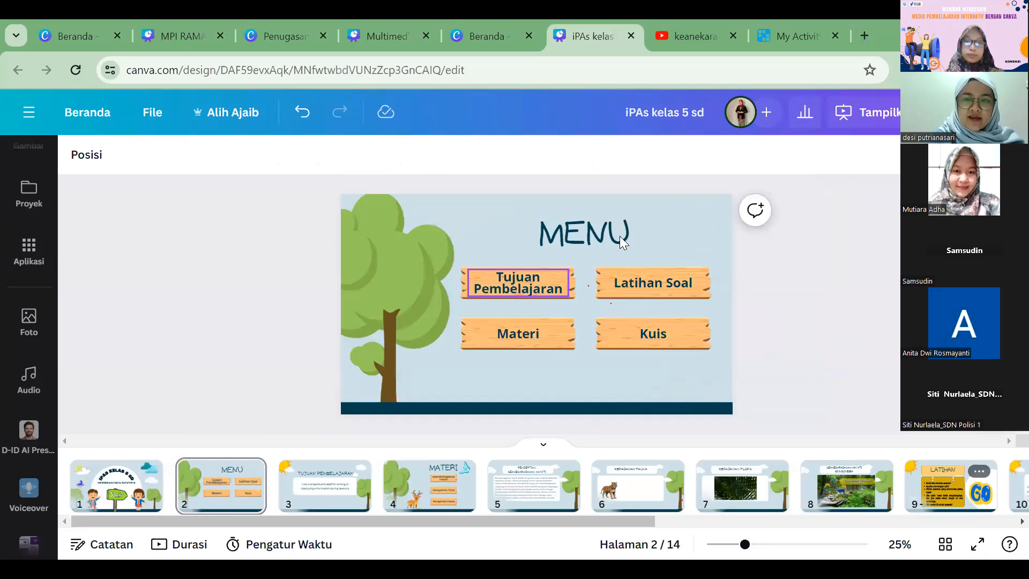
{"action": "right_click", "coordinate": [557, 284]}
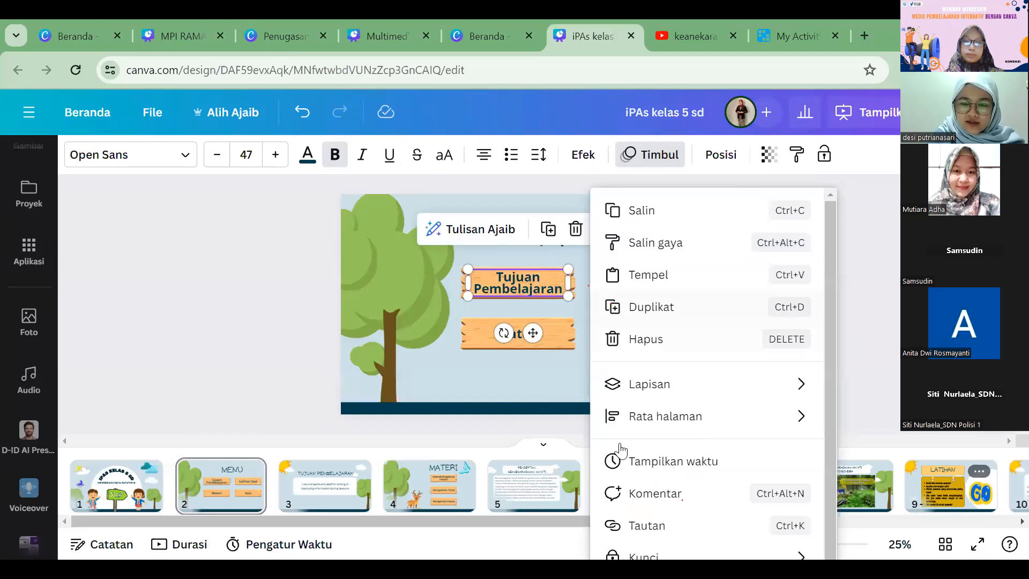
{"action": "key", "text": "ctrl+k"}
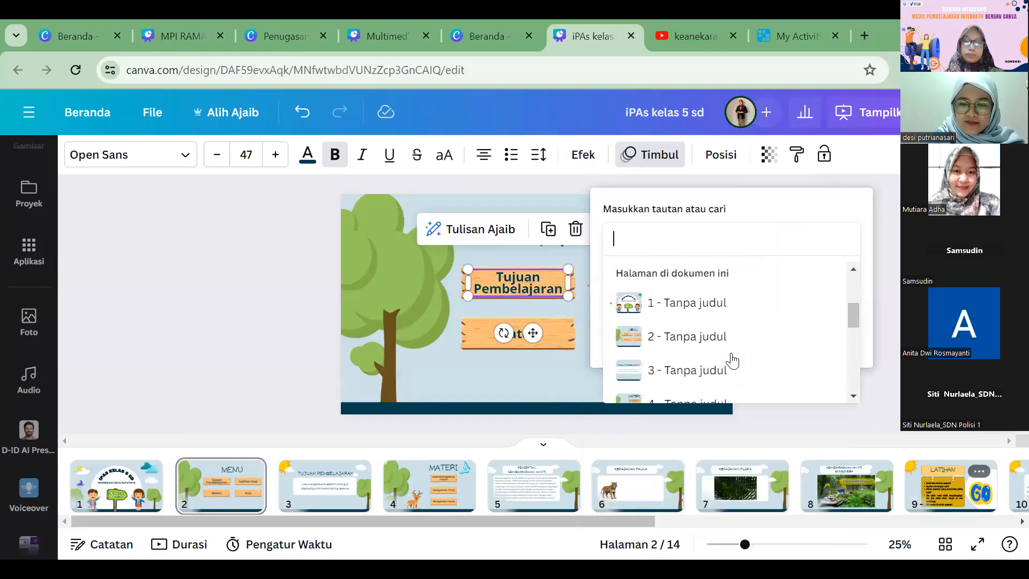
{"action": "left_click", "coordinate": [744, 358]}
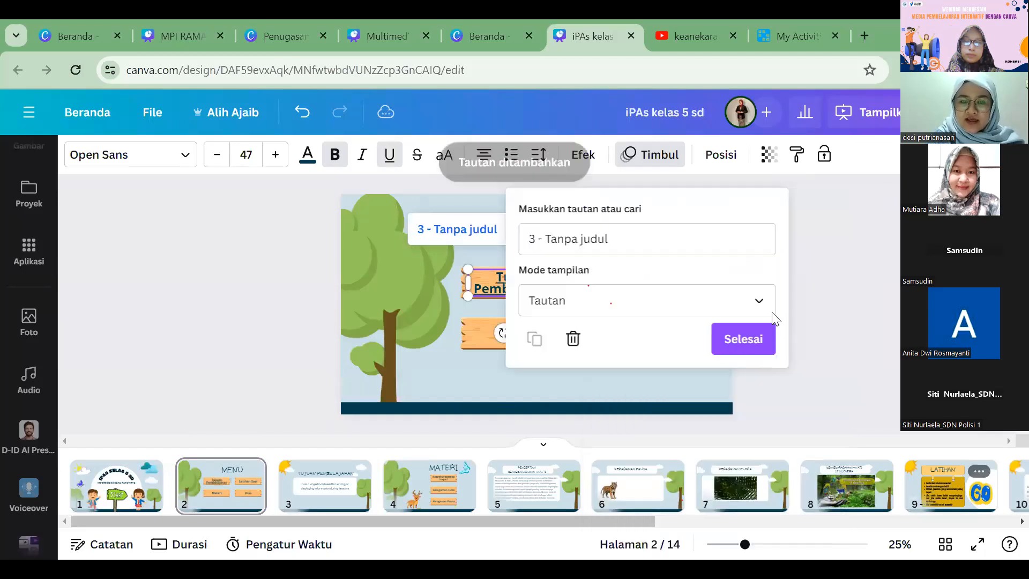
{"action": "left_click", "coordinate": [232, 300]}
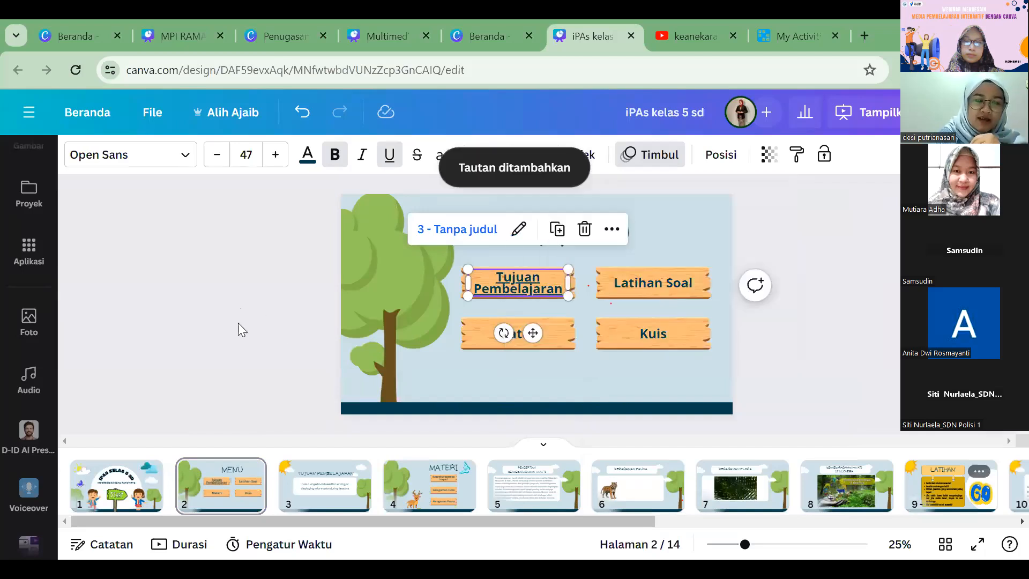
{"action": "left_click", "coordinate": [238, 322]}
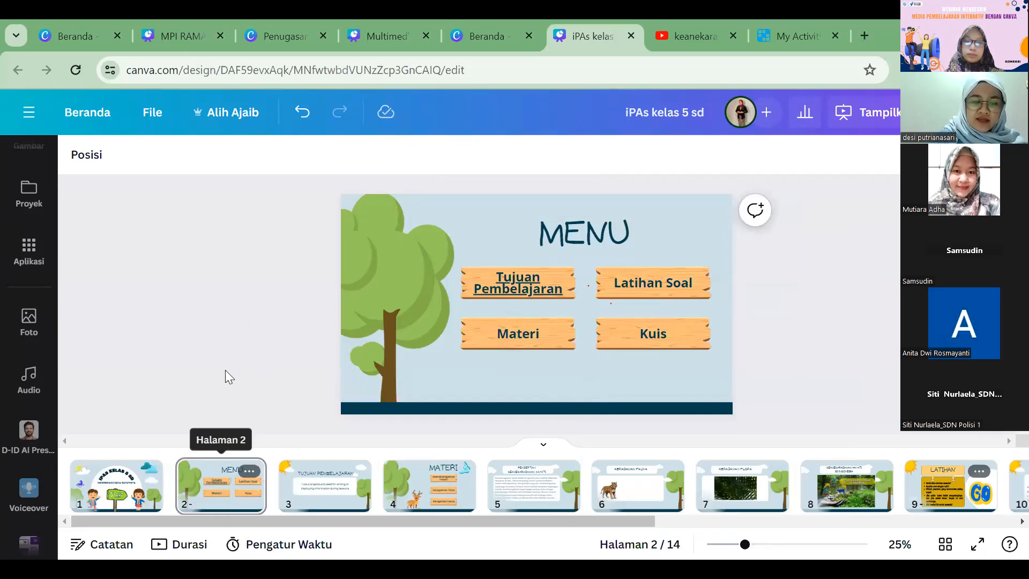
Step: Name page 2 Menu, page 3 Tujuan and page 4 Materi
{"action": "left_click", "coordinate": [200, 509]}
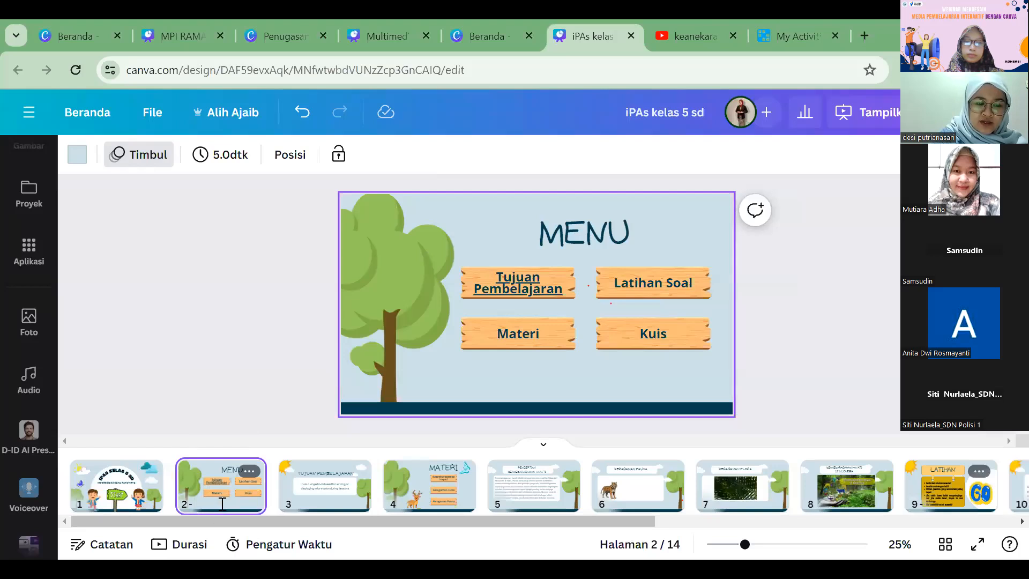
{"action": "type", "text": "Menu"}
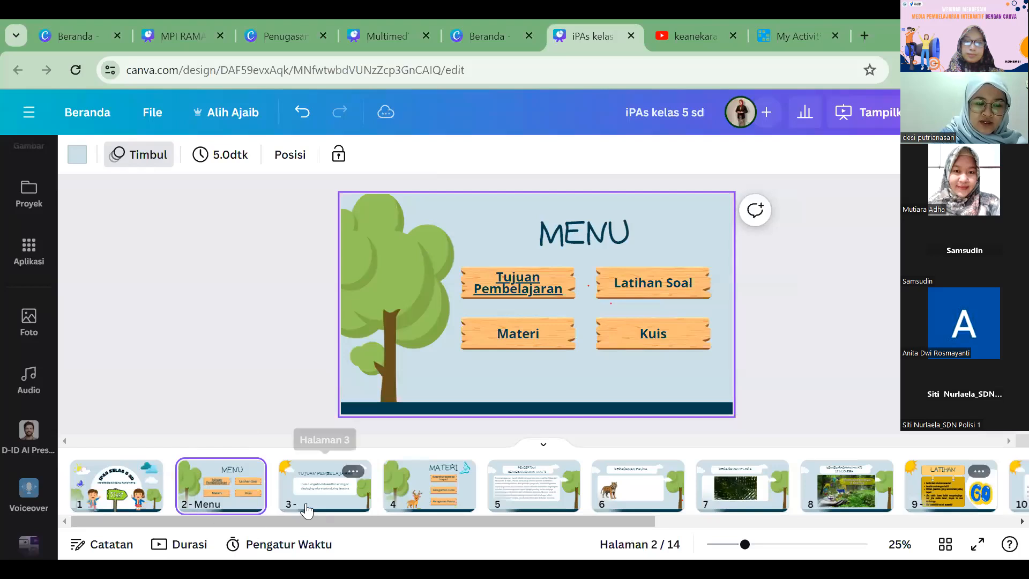
{"action": "left_click", "coordinate": [303, 501]}
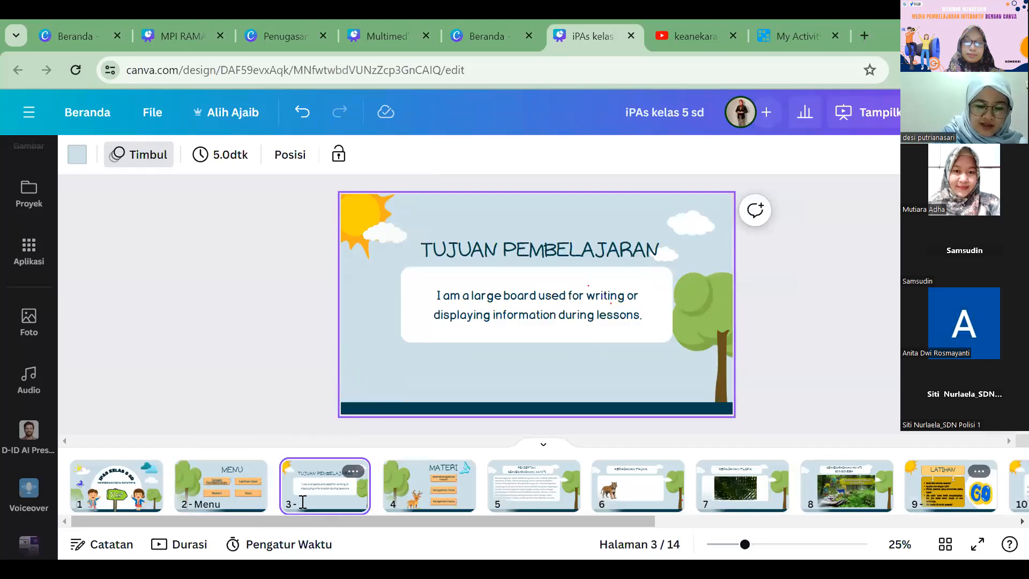
{"action": "type", "text": "Tujuan"}
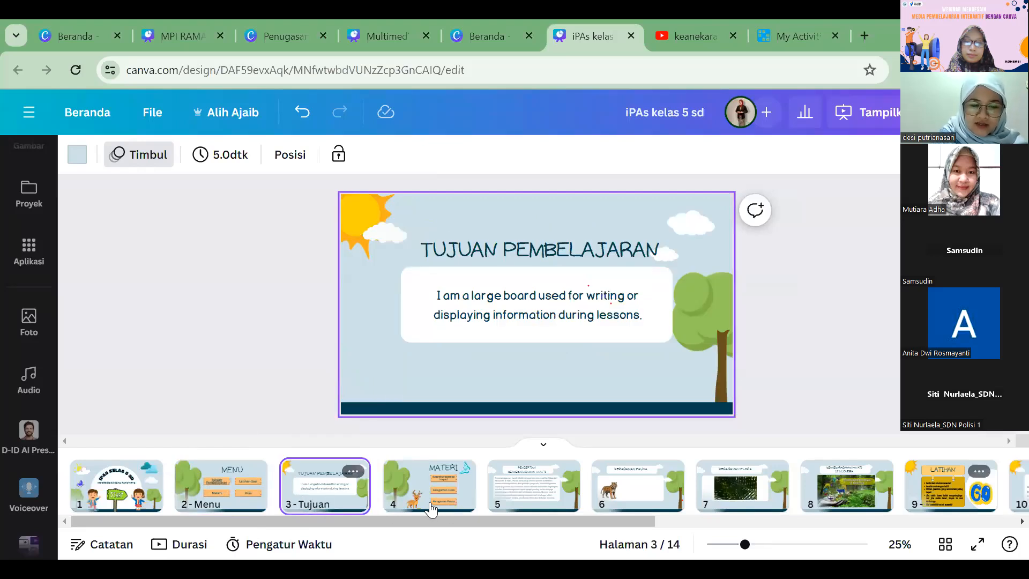
{"action": "left_click", "coordinate": [408, 500]}
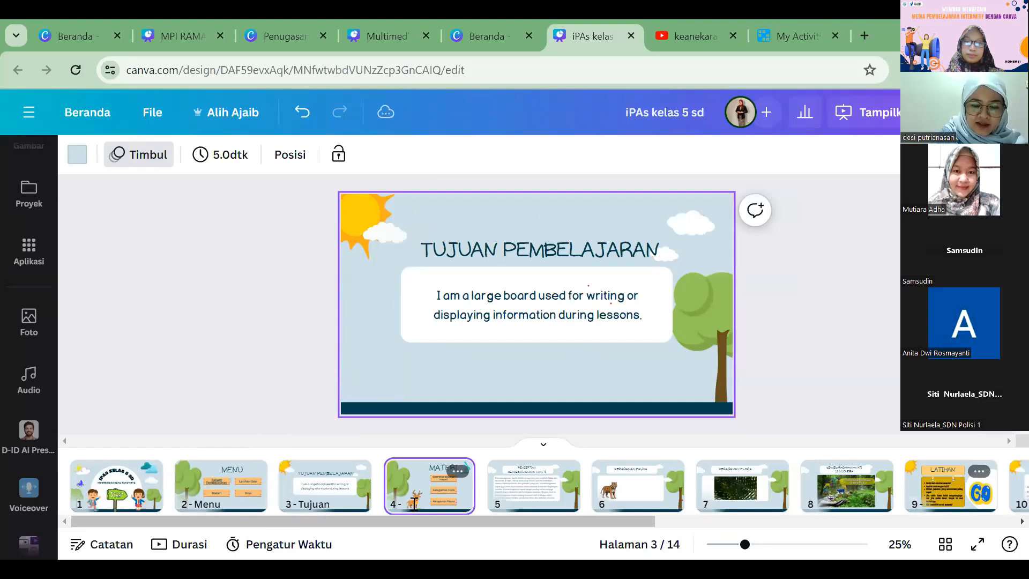
{"action": "type", "text": "Materi"}
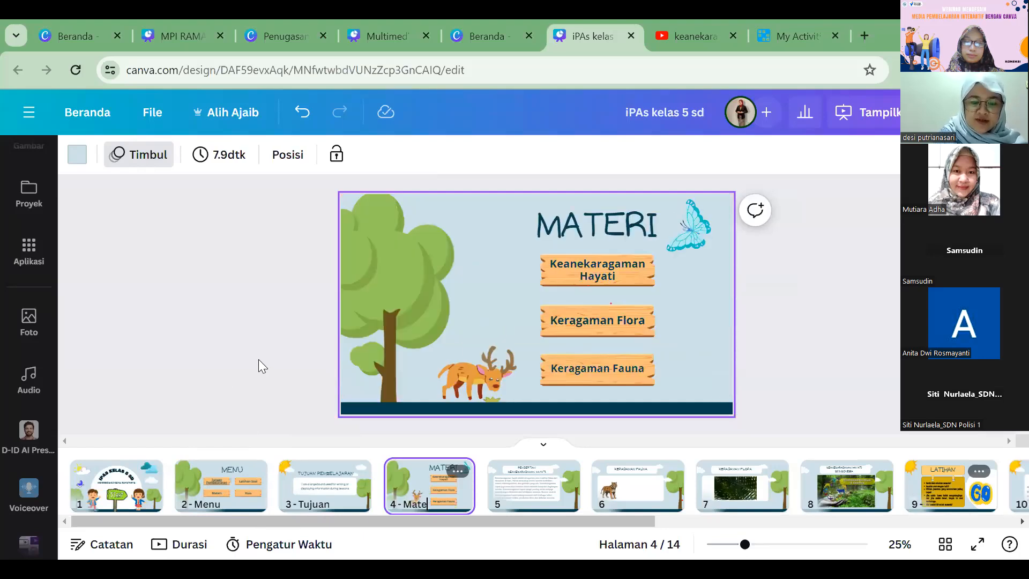
{"action": "left_click", "coordinate": [258, 359]}
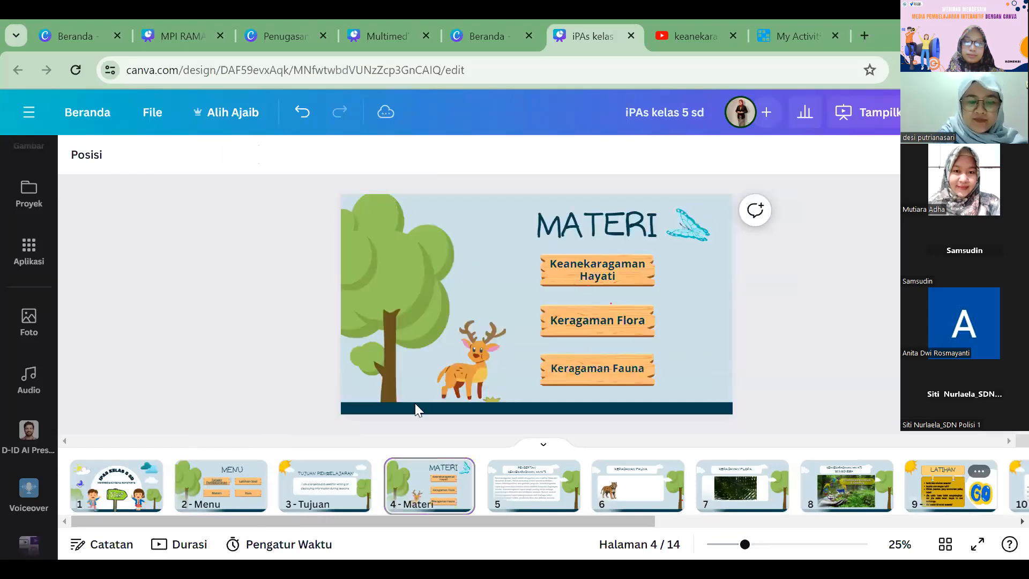
Step: Name page 5 Keanekaragaman, page 6 Fauna, page 7 Flora and page 8 Video
{"action": "left_click", "coordinate": [518, 512]}
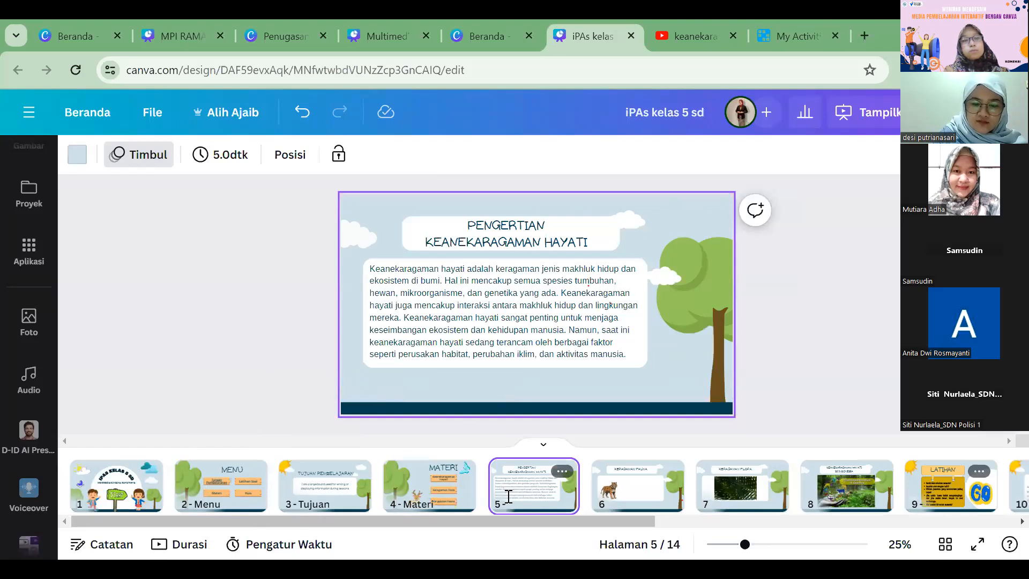
{"action": "type", "text": "Keanekaragaman"}
{"action": "left_click", "coordinate": [622, 510]}
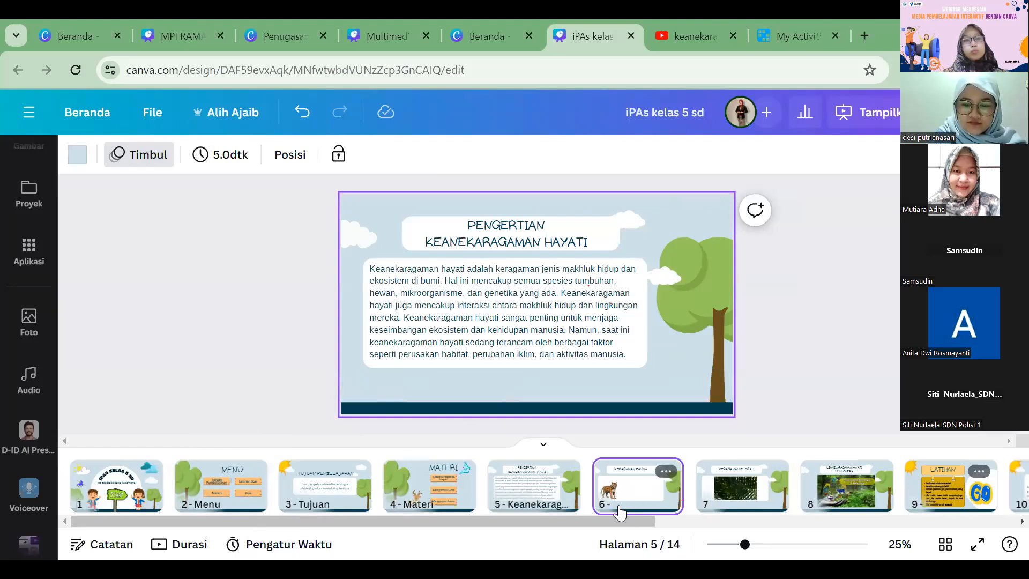
{"action": "type", "text": "Fauna"}
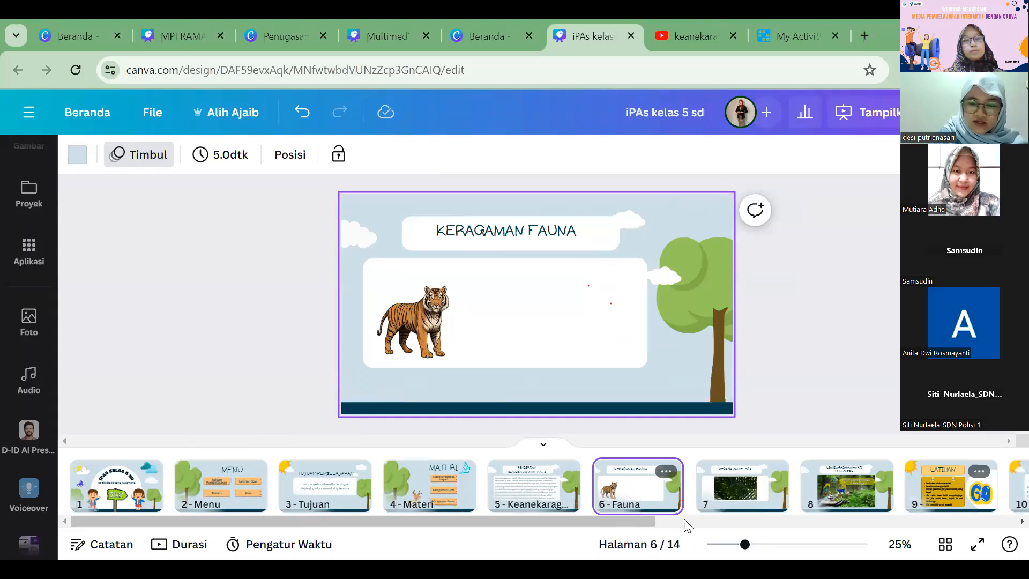
{"action": "left_click", "coordinate": [721, 503]}
{"action": "type", "text": "Flo"}
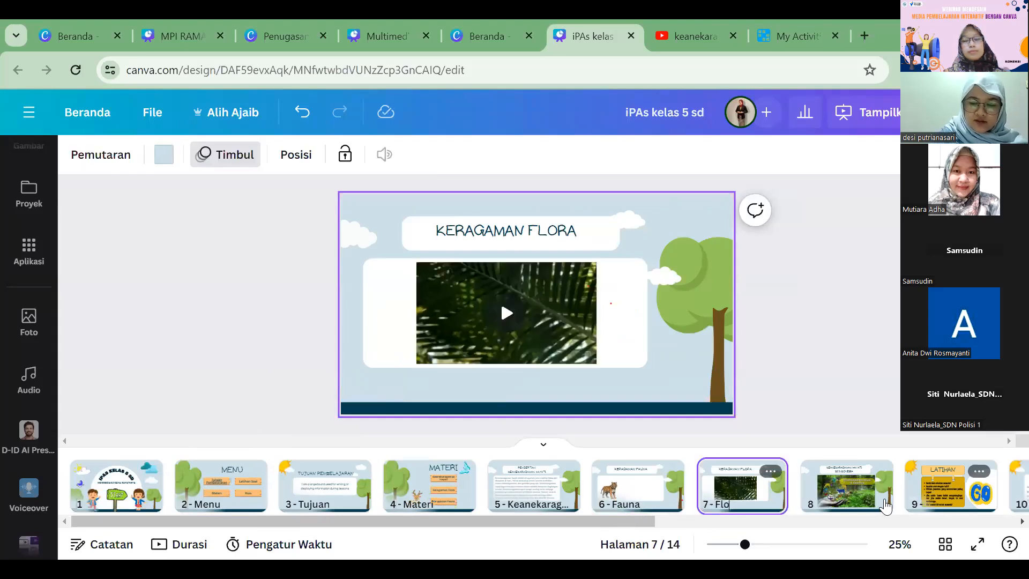
{"action": "type", "text": "ra"}
{"action": "left_click", "coordinate": [823, 504]}
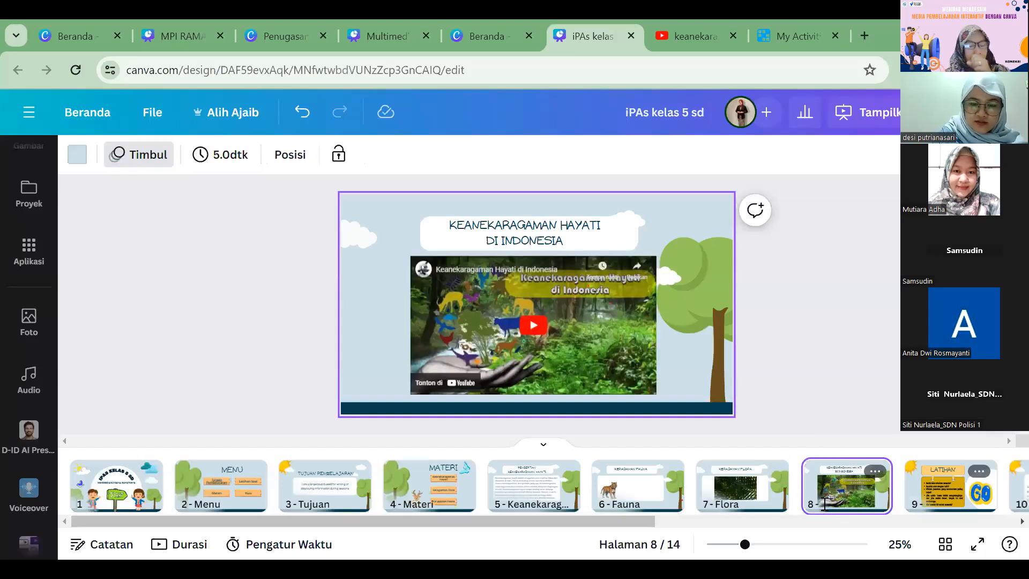
{"action": "type", "text": "Video"}
Step: Return to the Menu page and link the Materi text to page 4 - Materi
{"action": "left_click", "coordinate": [212, 504]}
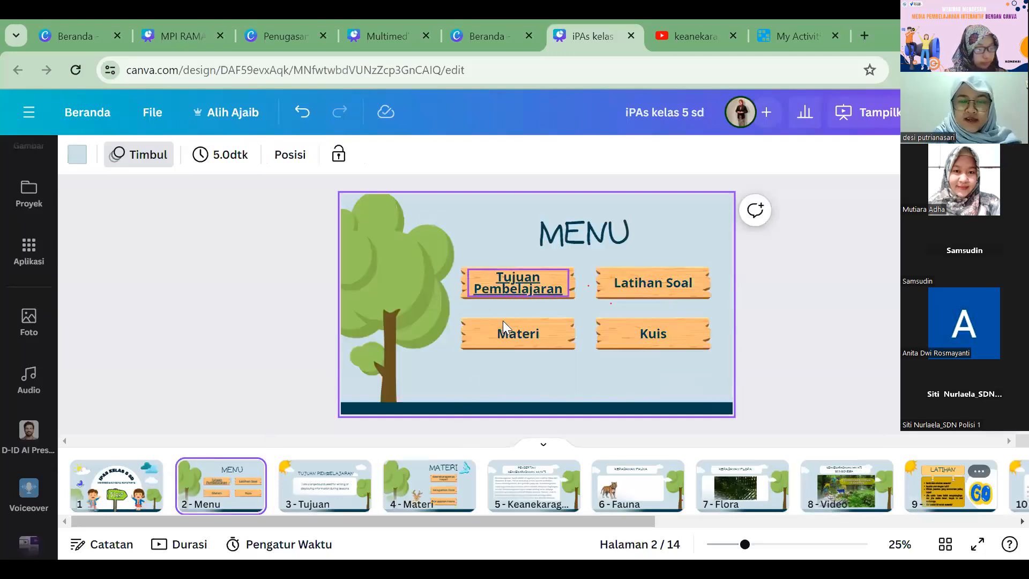
{"action": "left_click", "coordinate": [516, 332]}
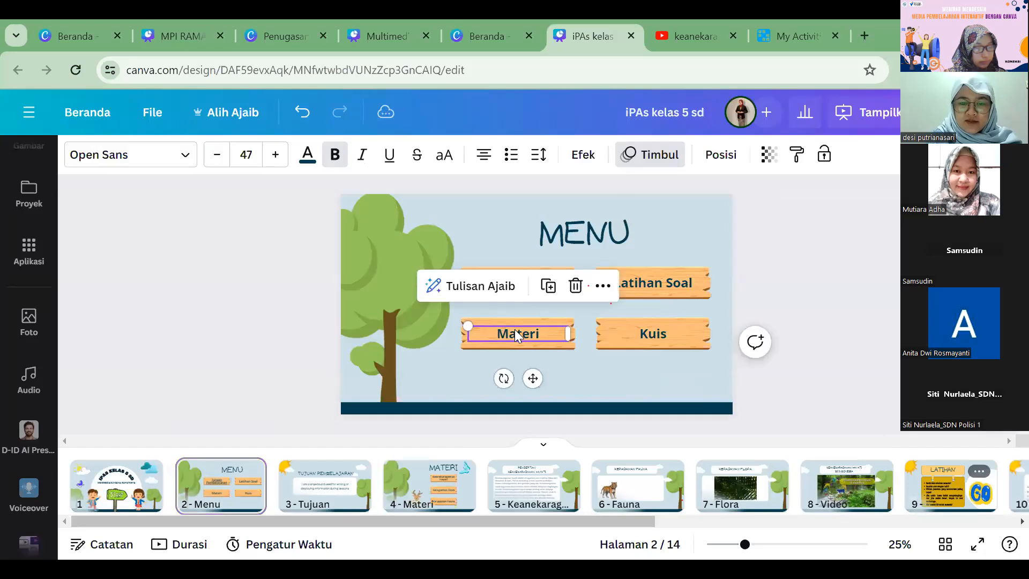
{"action": "left_click", "coordinate": [602, 290]}
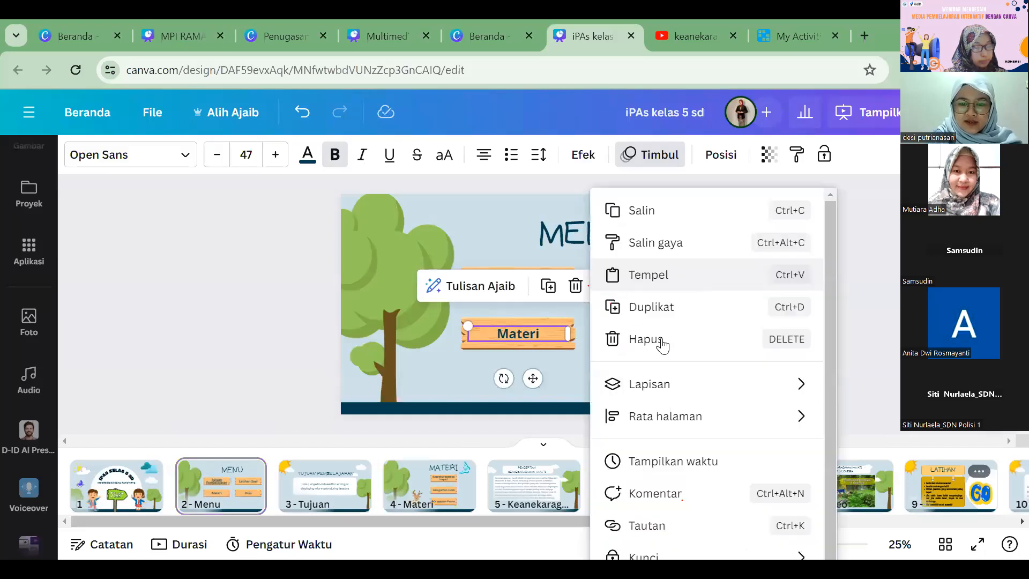
{"action": "left_click", "coordinate": [654, 524]}
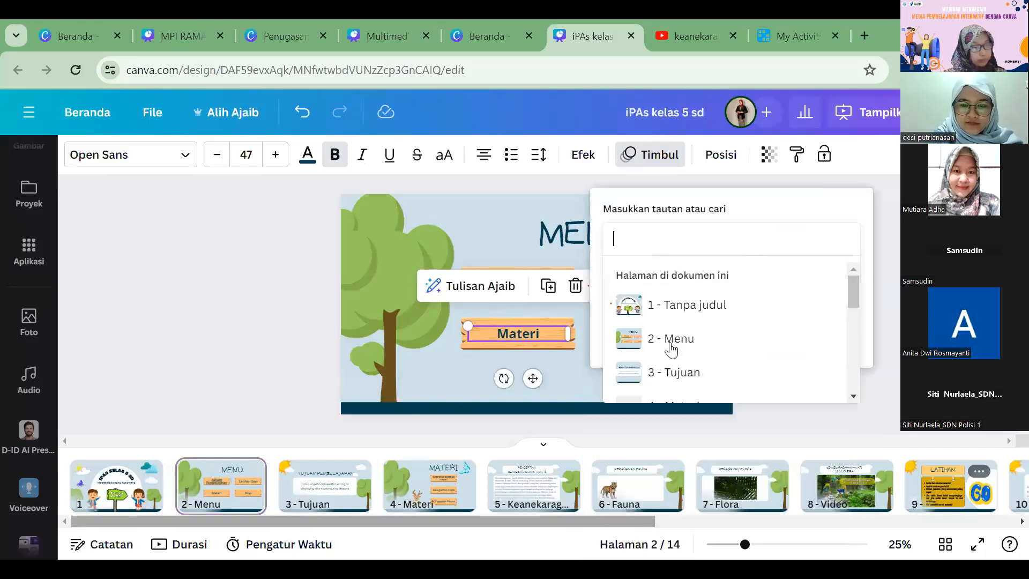
{"action": "scroll", "coordinate": [697, 325], "scroll_direction": "down", "scroll_amount": 5}
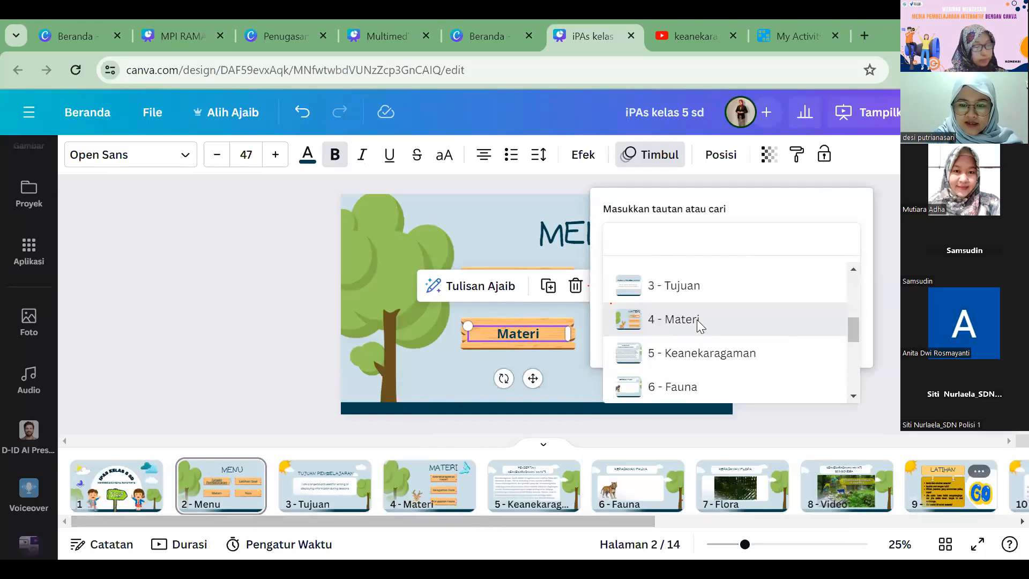
{"action": "left_click", "coordinate": [726, 334]}
{"action": "left_click", "coordinate": [727, 339]}
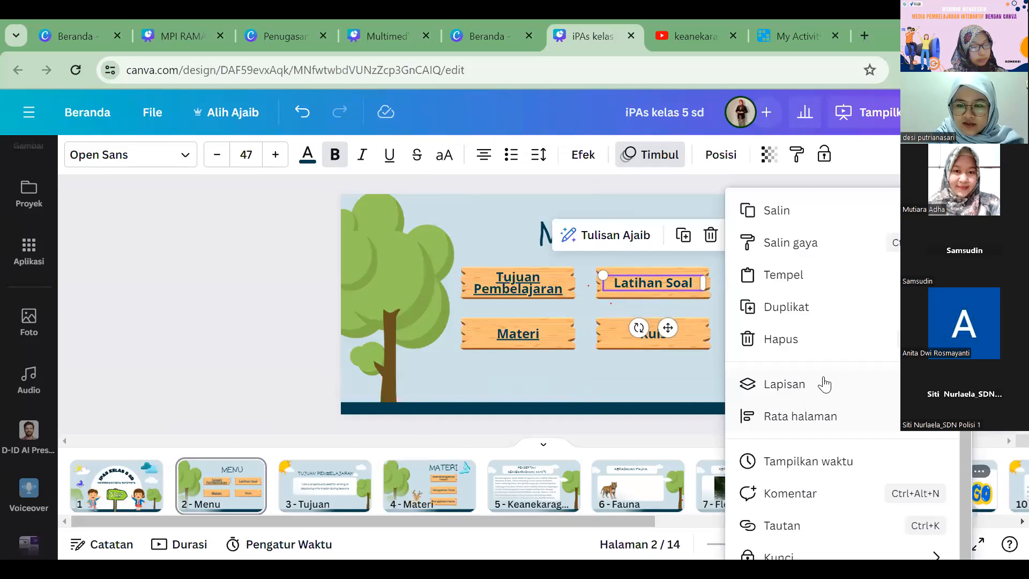
Step: Link the Latihan Soal text on the Menu page to page 9 of the document
{"action": "scroll", "coordinate": [824, 343], "scroll_direction": "down", "scroll_amount": 1}
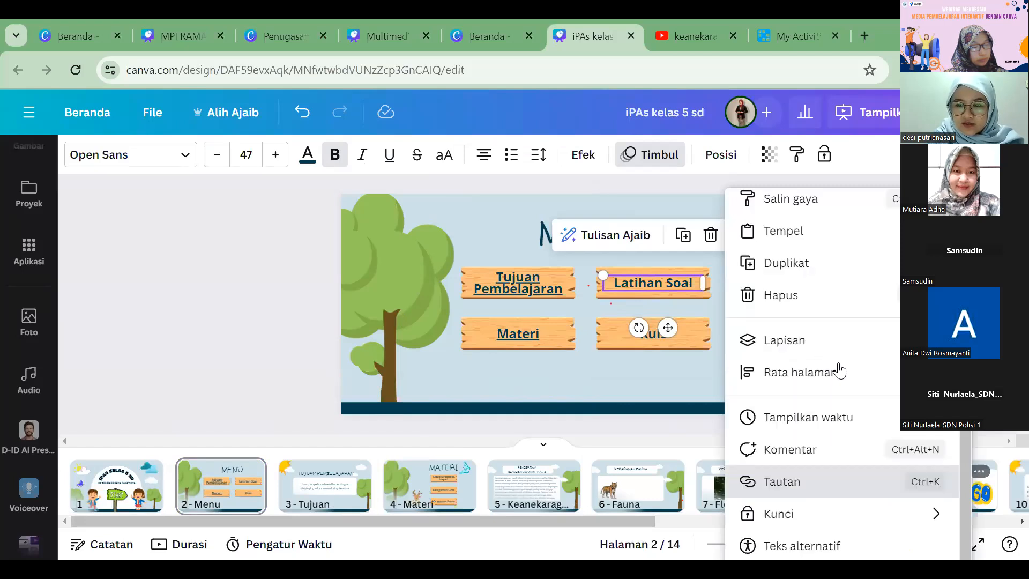
{"action": "scroll", "coordinate": [830, 341], "scroll_direction": "down", "scroll_amount": 3}
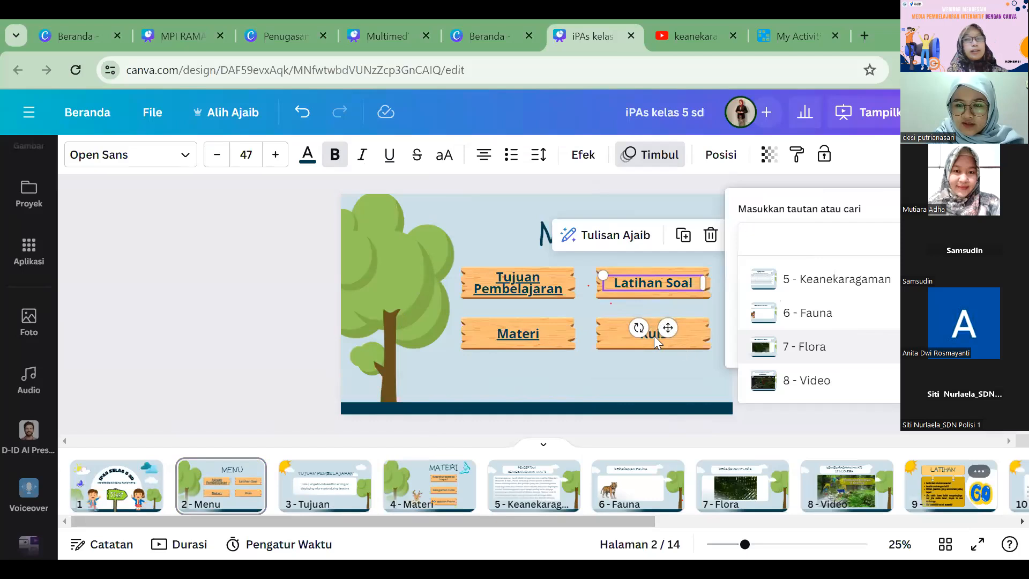
{"action": "left_click", "coordinate": [792, 375]}
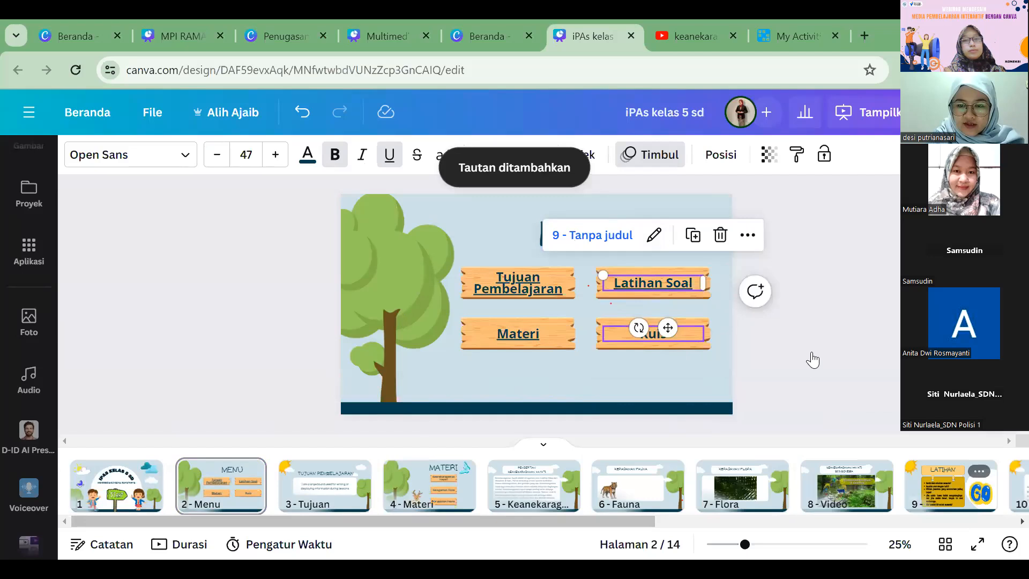
Step: Link the Kuis text on the Menu page to page 13 of the document
{"action": "key", "text": "Tab"}
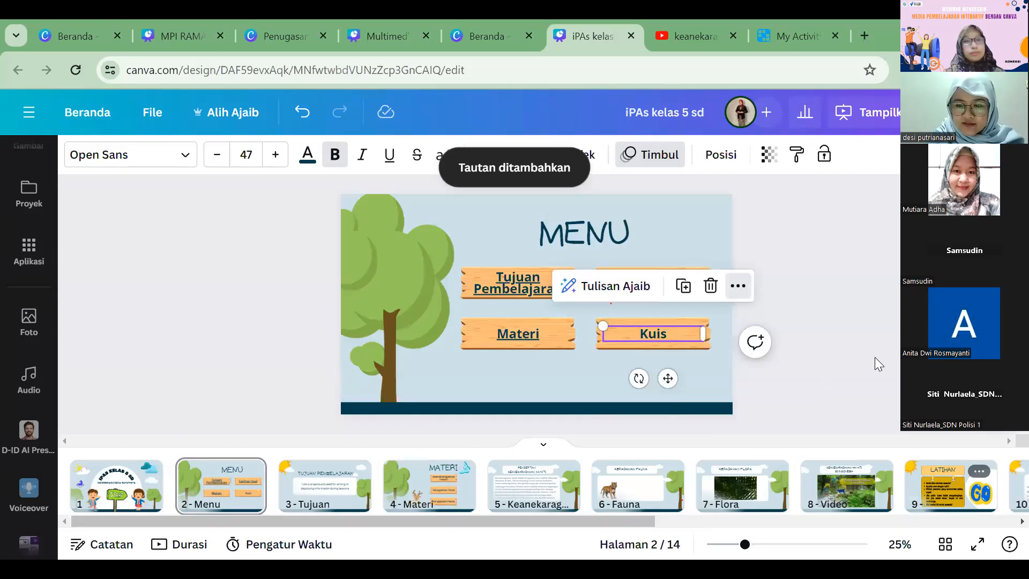
{"action": "left_click", "coordinate": [867, 342]}
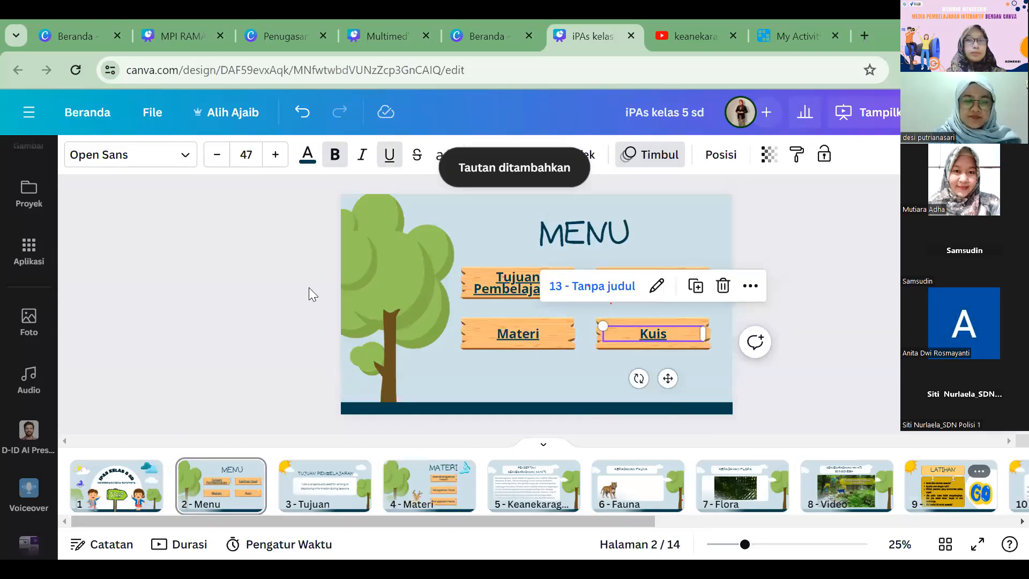
{"action": "left_click", "coordinate": [333, 210]}
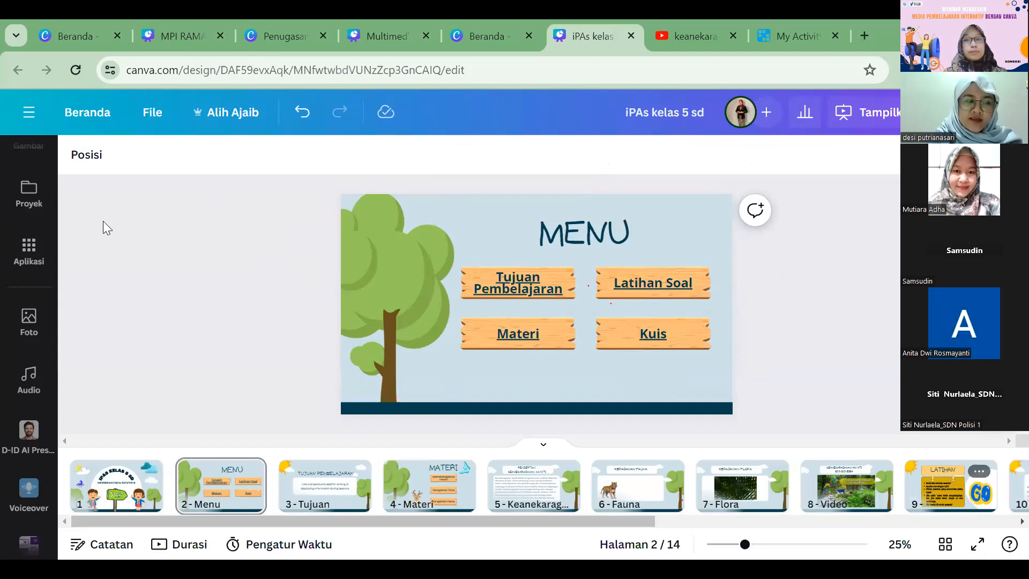
Step: Search the graphics for home and add the round red icon with a white house to the Menu page
{"action": "scroll", "coordinate": [35, 228], "scroll_direction": "up", "scroll_amount": 5}
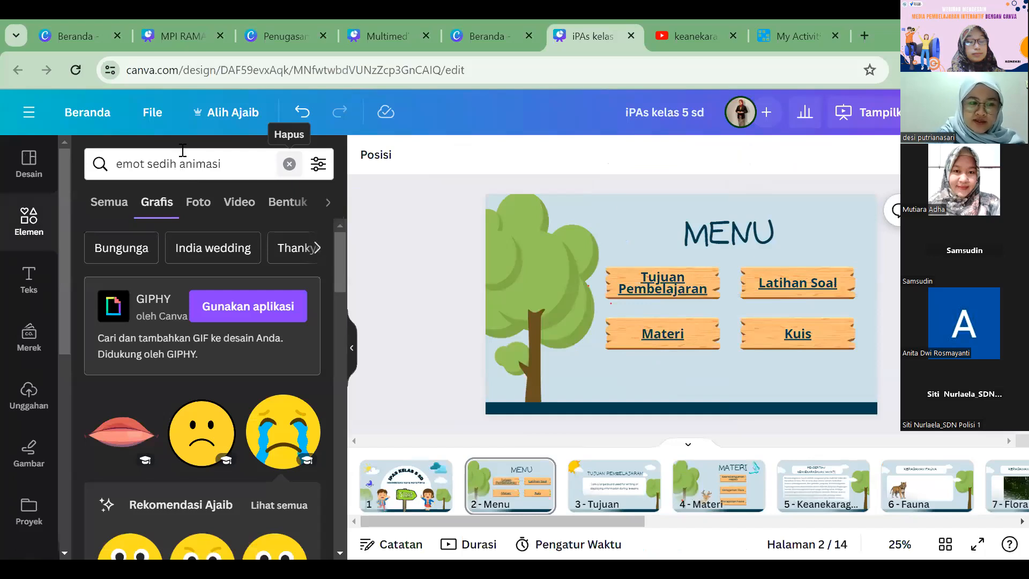
{"action": "type", "text": "home"}
{"action": "key", "text": "Return"}
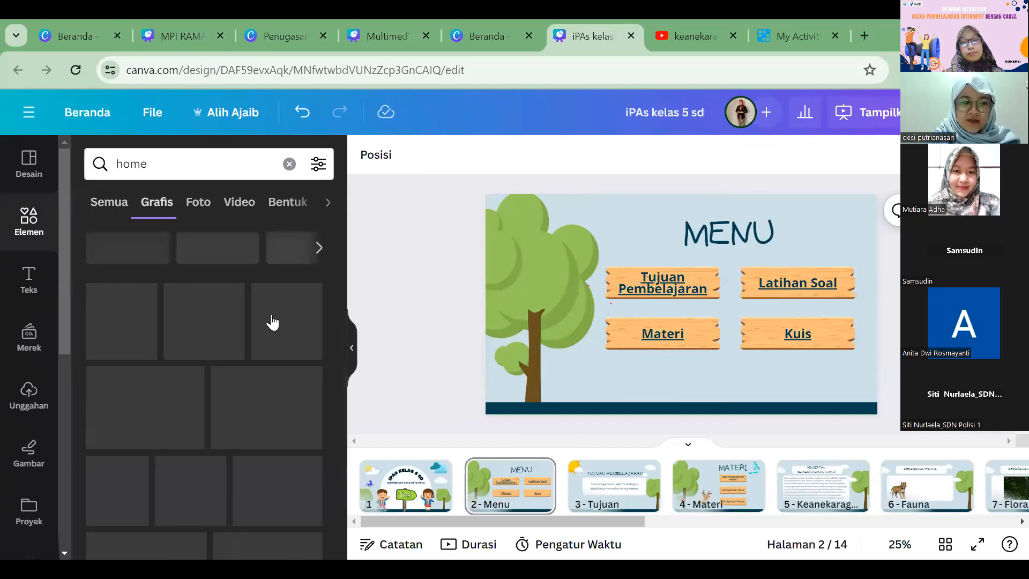
{"action": "scroll", "coordinate": [271, 322], "scroll_direction": "down", "scroll_amount": 2}
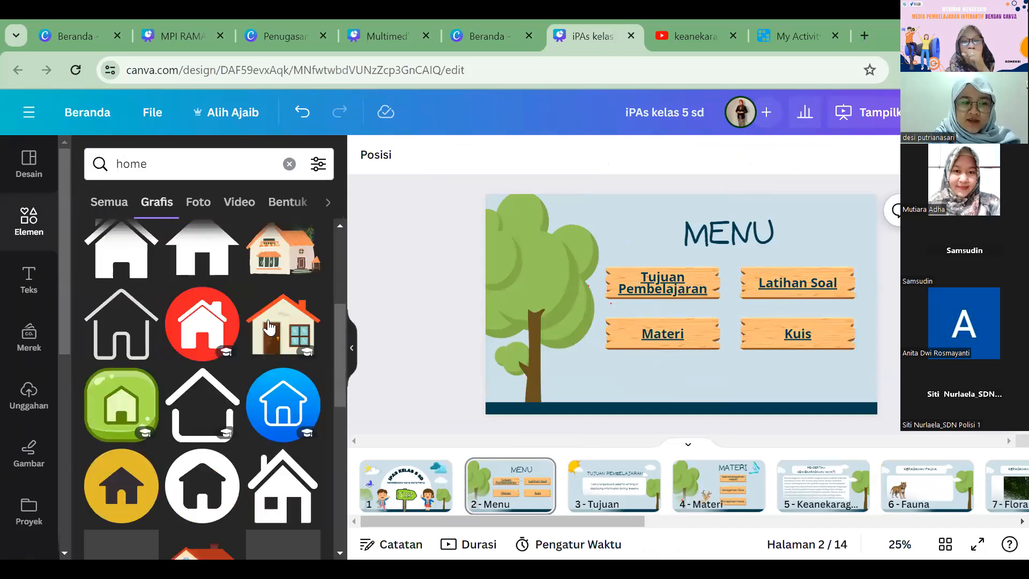
{"action": "left_click", "coordinate": [212, 317]}
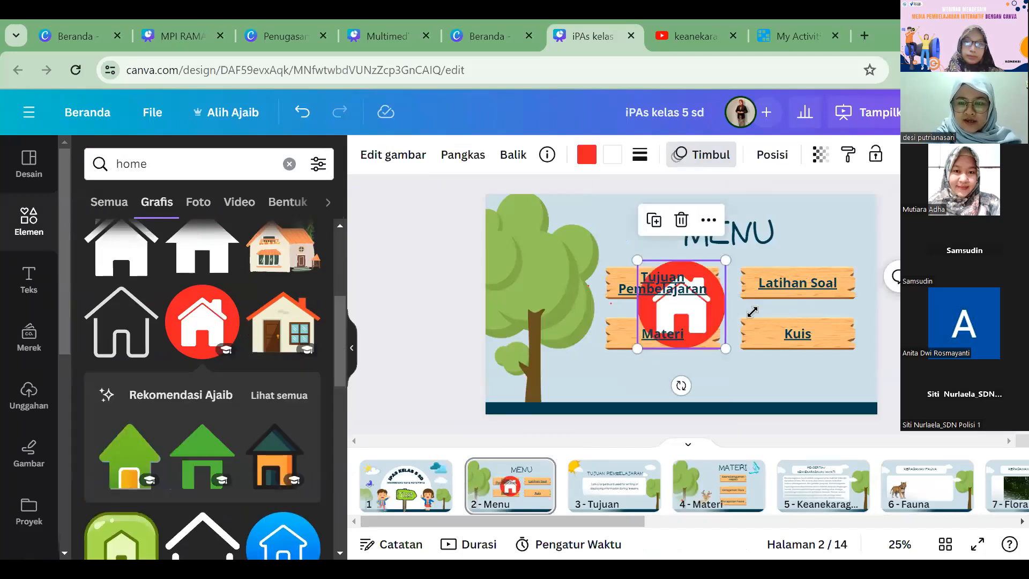
Step: Shrink the red home icon to well under half its size and place it over the upper part of the tree crown
{"action": "left_click_drag", "start_coordinate": [720, 303], "coordinate": [751, 349]}
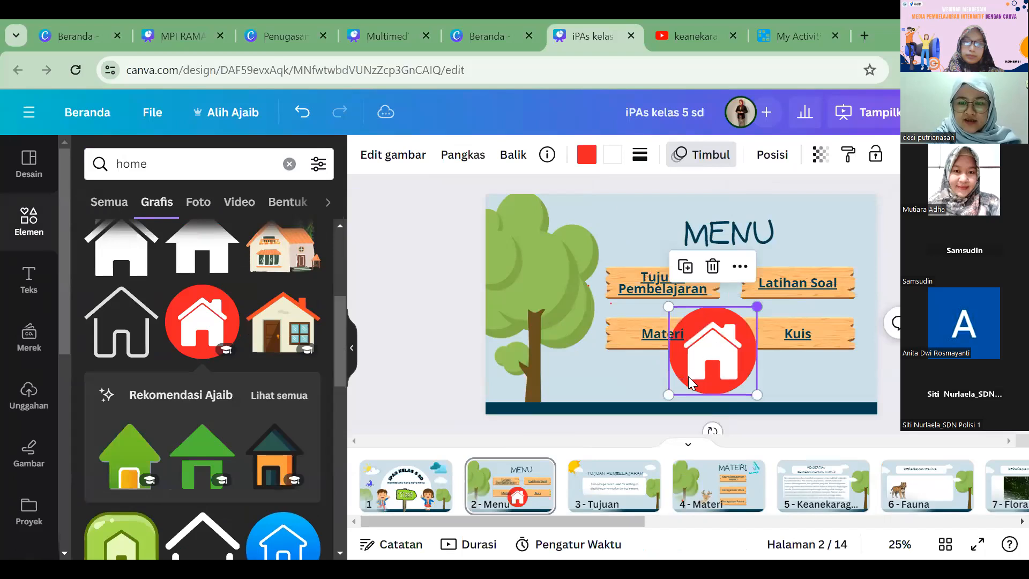
{"action": "left_click_drag", "start_coordinate": [756, 306], "coordinate": [701, 363]}
{"action": "left_click_drag", "start_coordinate": [686, 378], "coordinate": [823, 227]}
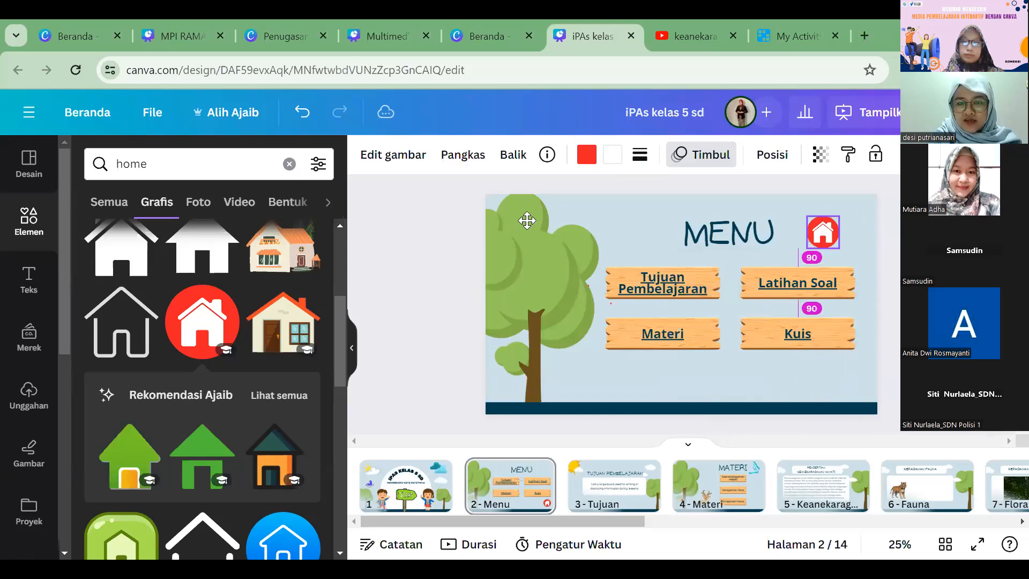
{"action": "left_click_drag", "start_coordinate": [537, 227], "coordinate": [537, 244]}
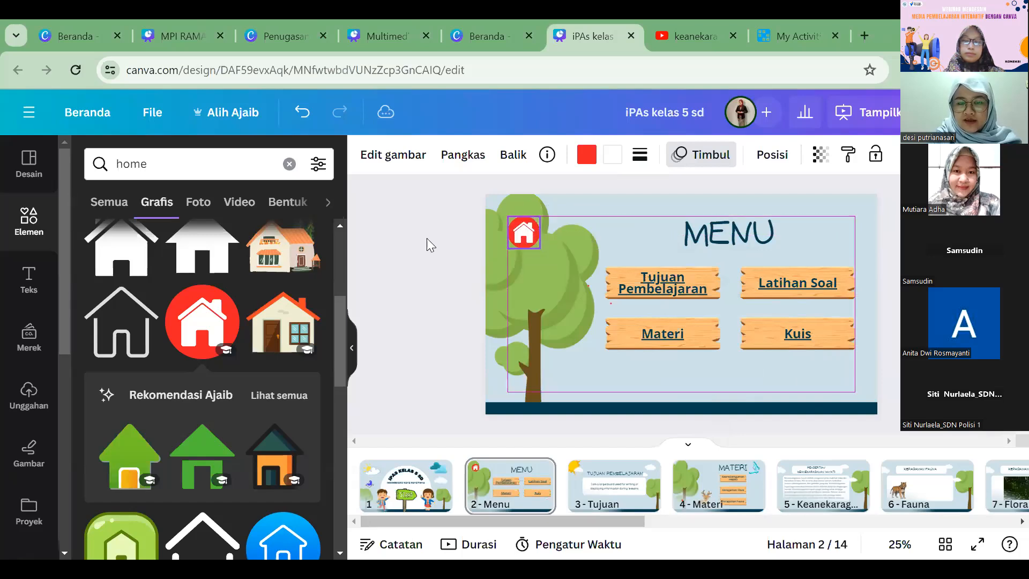
{"action": "left_click", "coordinate": [472, 238]}
Step: Check the cover page, then link the red home icon on the Menu page to page 1
{"action": "left_click", "coordinate": [409, 478]}
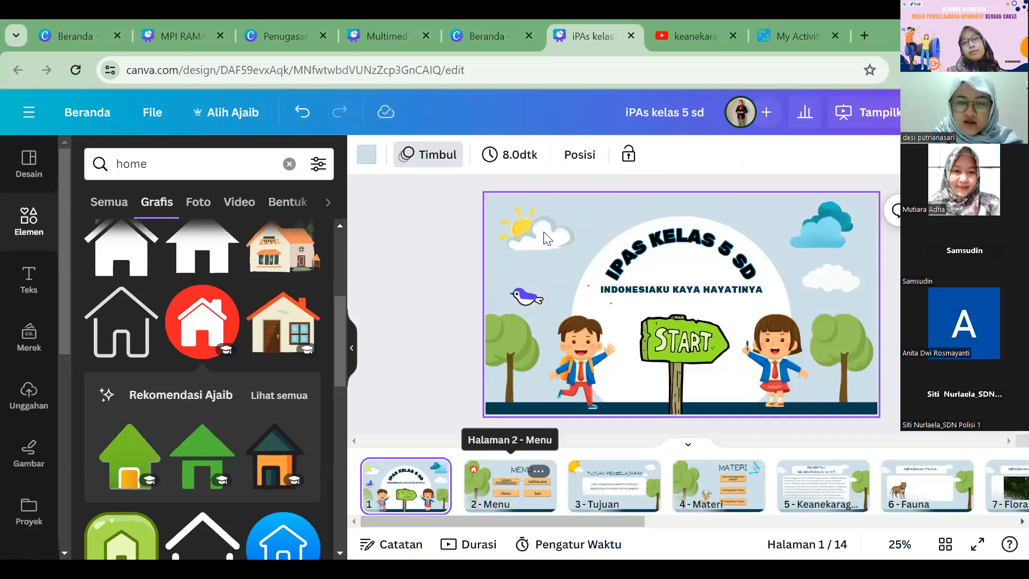
{"action": "left_click", "coordinate": [511, 485]}
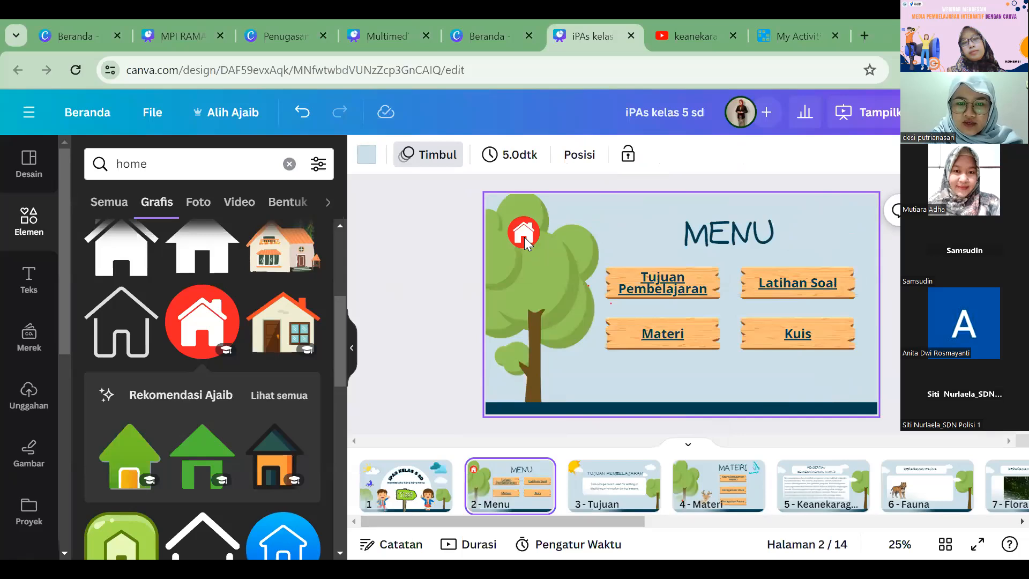
{"action": "double_click", "coordinate": [531, 240]}
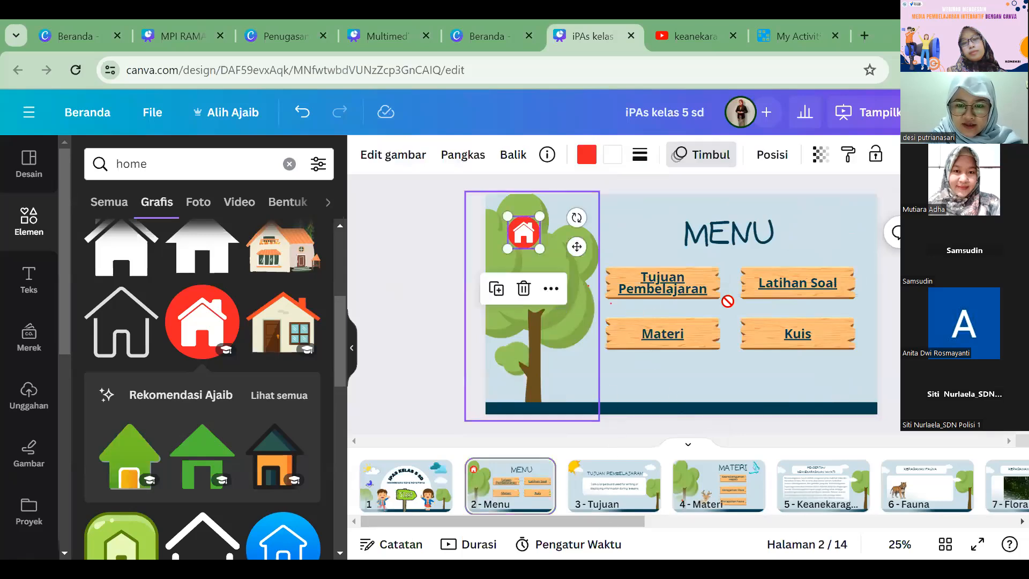
{"action": "left_click", "coordinate": [550, 289]}
{"action": "left_click", "coordinate": [594, 525]}
{"action": "left_click", "coordinate": [636, 304]}
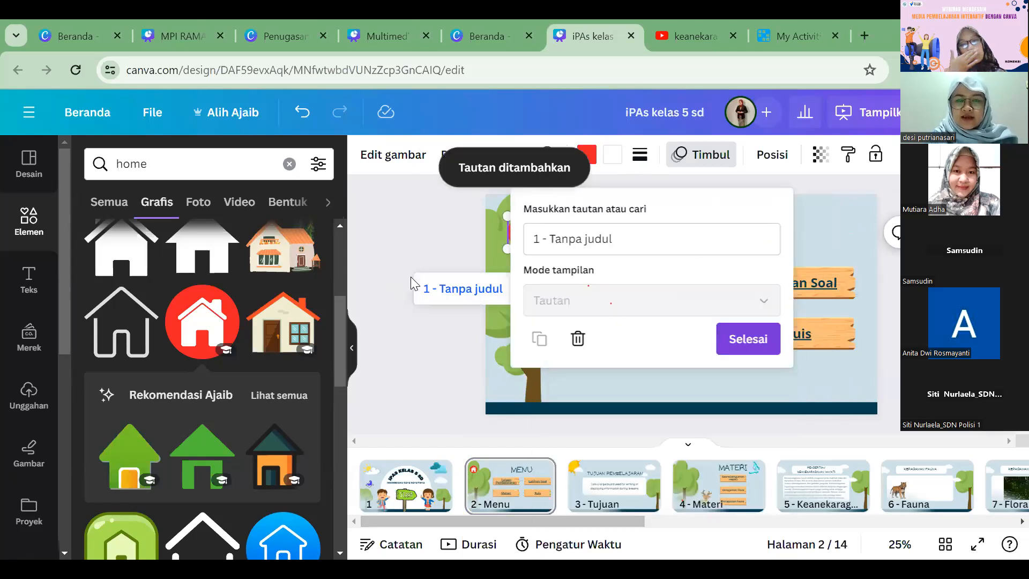
{"action": "left_click", "coordinate": [738, 340]}
{"action": "left_click", "coordinate": [358, 284]}
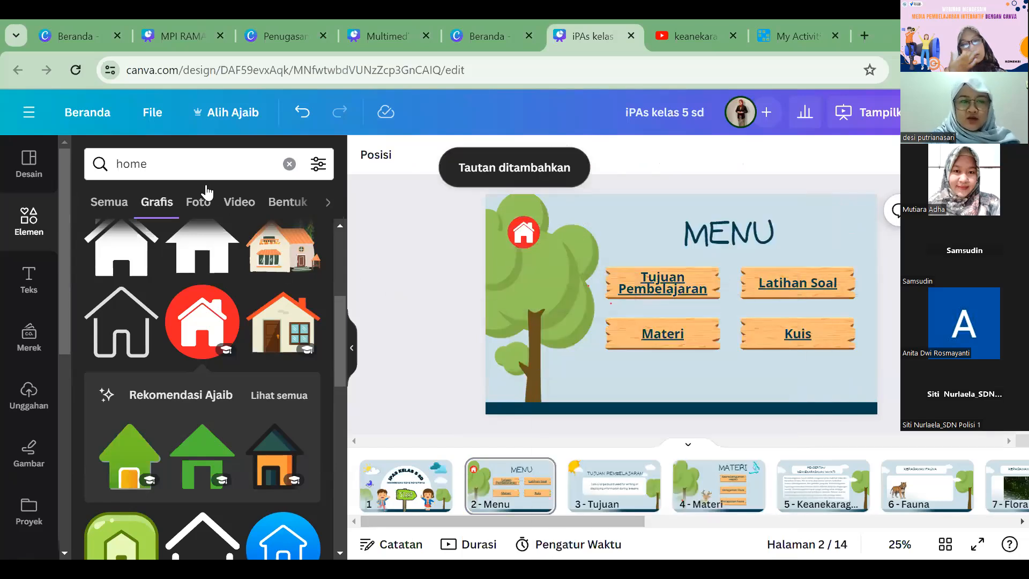
Step: Search the graphics for next in place of home
{"action": "left_click", "coordinate": [158, 156]}
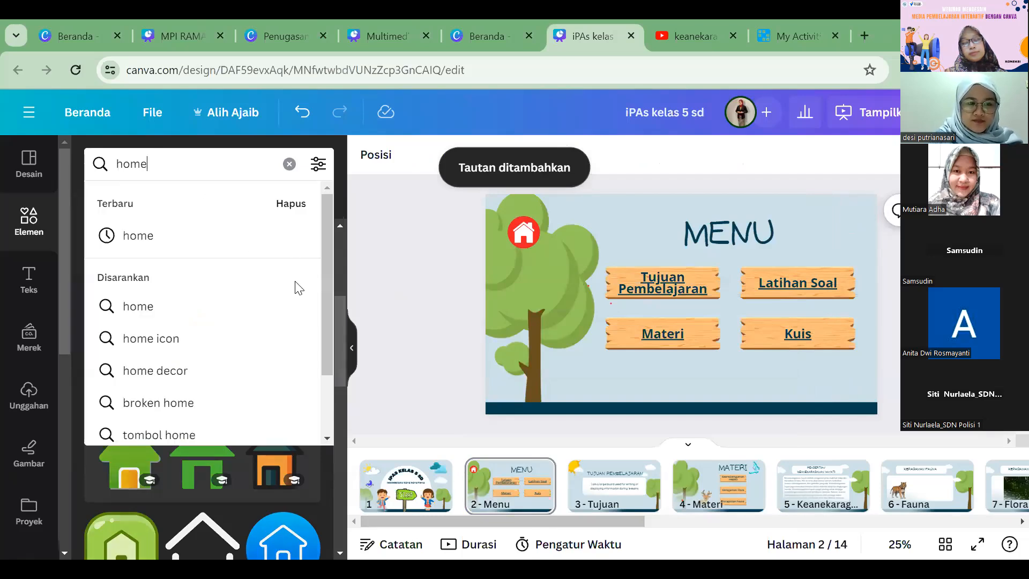
{"action": "key", "text": "BackSpace"}
{"action": "key", "text": "BackSpace"}
{"action": "key", "text": "BackSpace"}
{"action": "key", "text": "BackSpace"}
{"action": "type", "text": "next"}
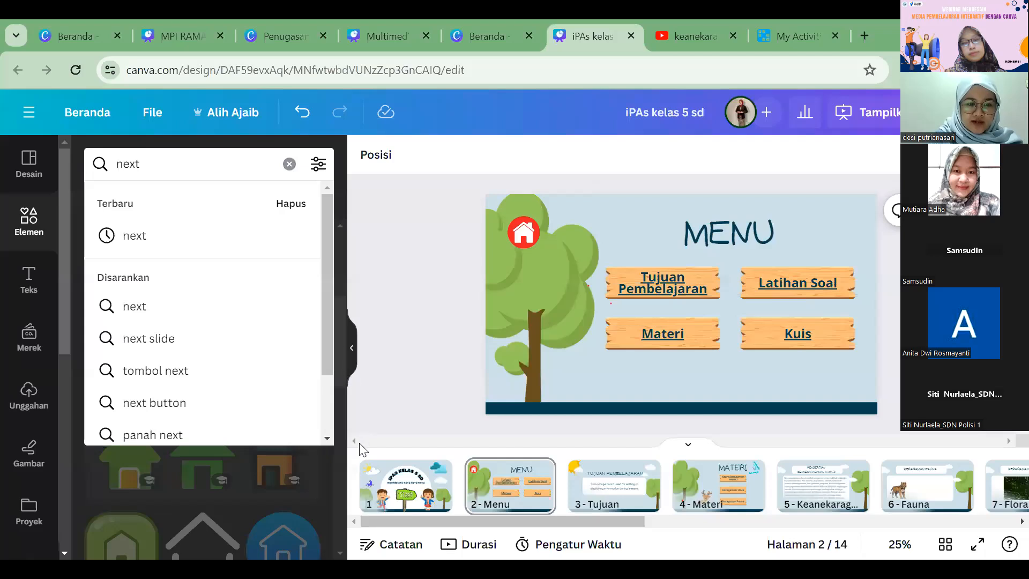
{"action": "key", "text": "Return"}
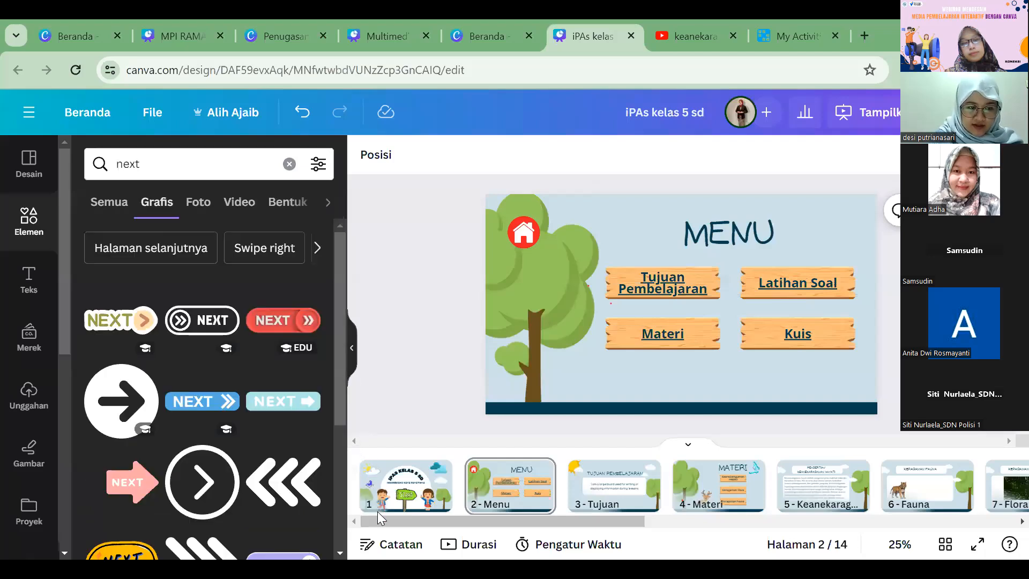
Step: Add the green rounded-square arrow button to the Menu page, removing the yellow double-arrow circle tried before it
{"action": "scroll", "coordinate": [322, 384], "scroll_direction": "down", "scroll_amount": 5}
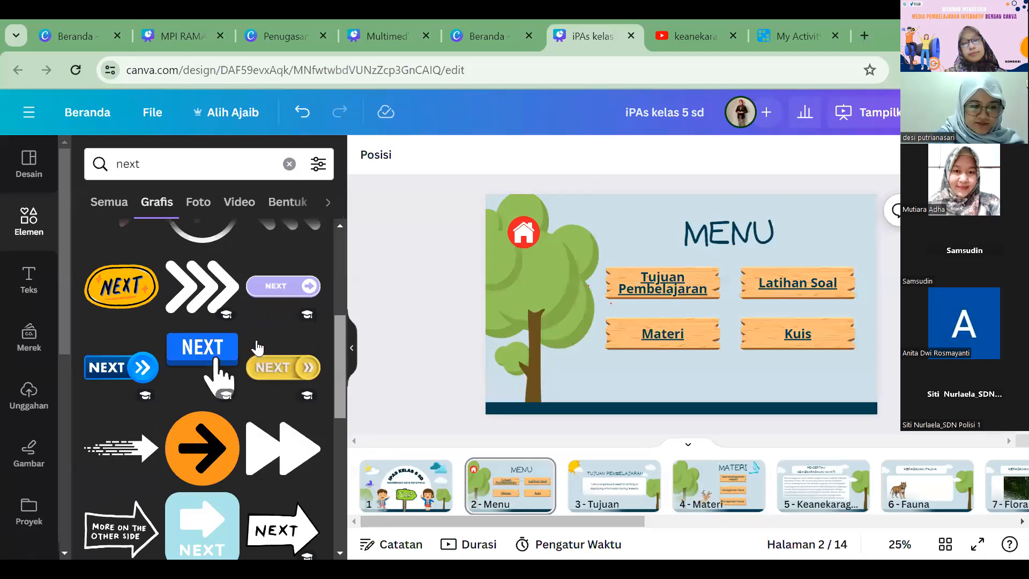
{"action": "scroll", "coordinate": [135, 300], "scroll_direction": "up", "scroll_amount": 3}
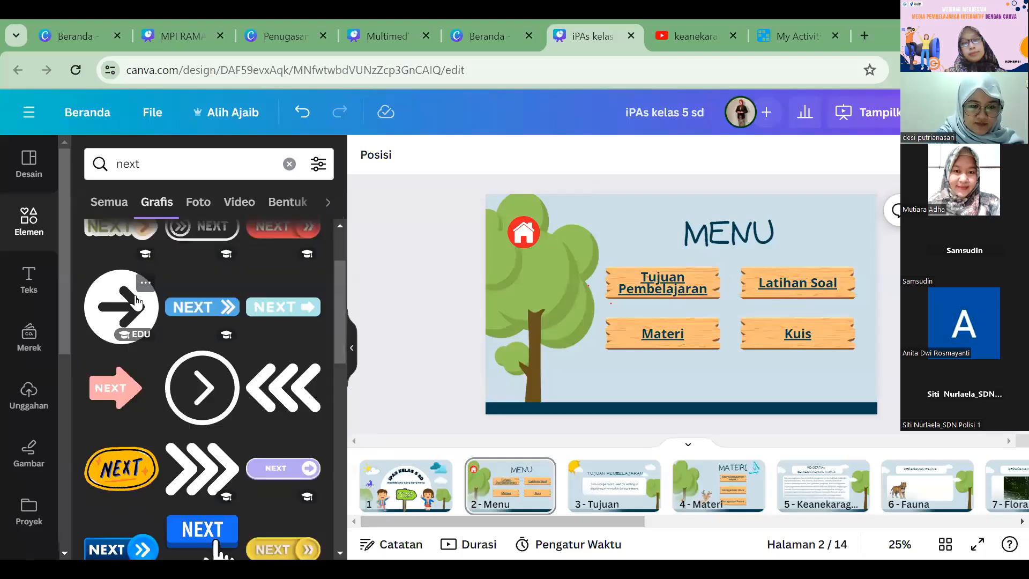
{"action": "scroll", "coordinate": [244, 349], "scroll_direction": "down", "scroll_amount": 3}
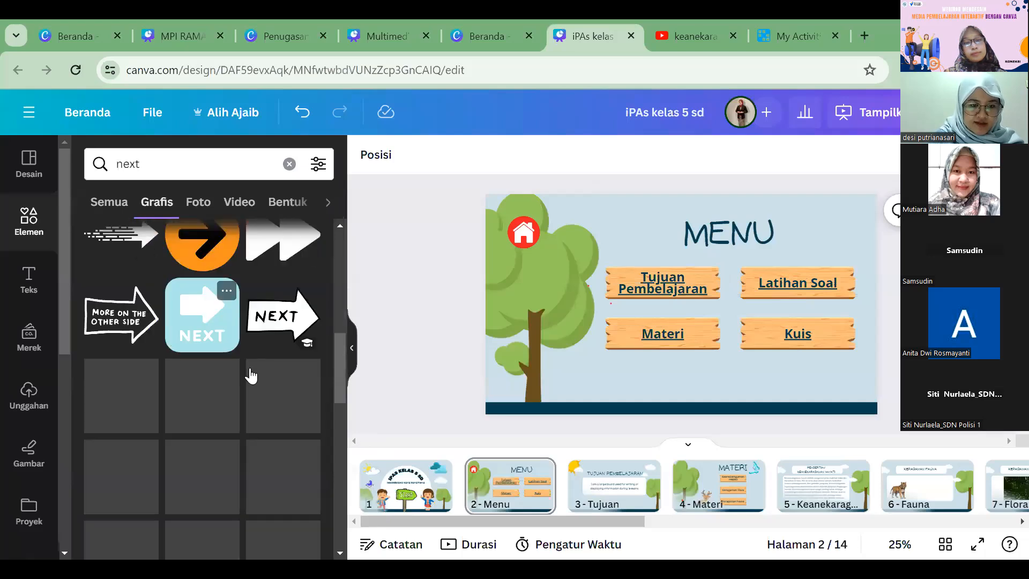
{"action": "scroll", "coordinate": [249, 359], "scroll_direction": "down", "scroll_amount": 3}
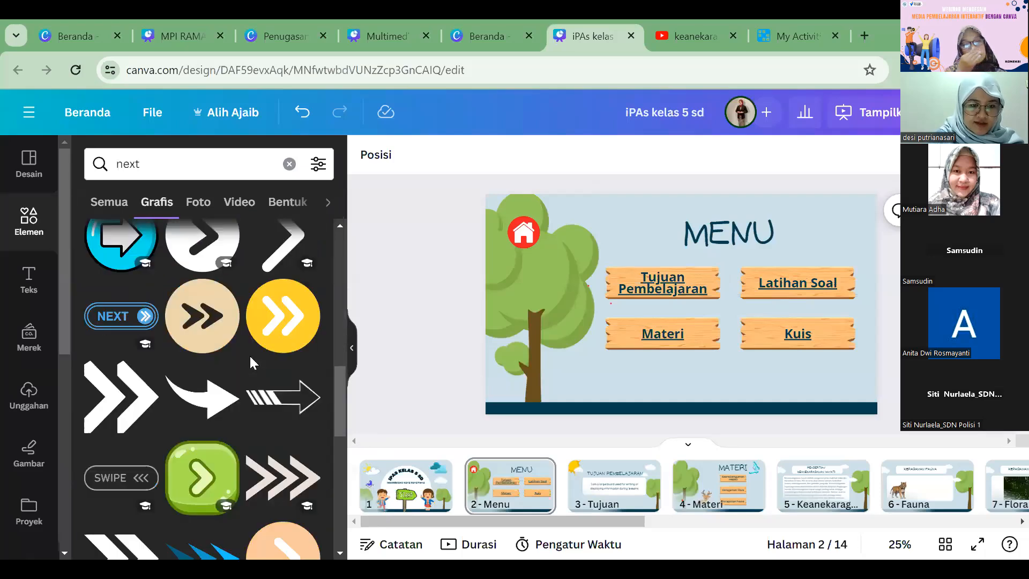
{"action": "scroll", "coordinate": [230, 383], "scroll_direction": "down", "scroll_amount": 2}
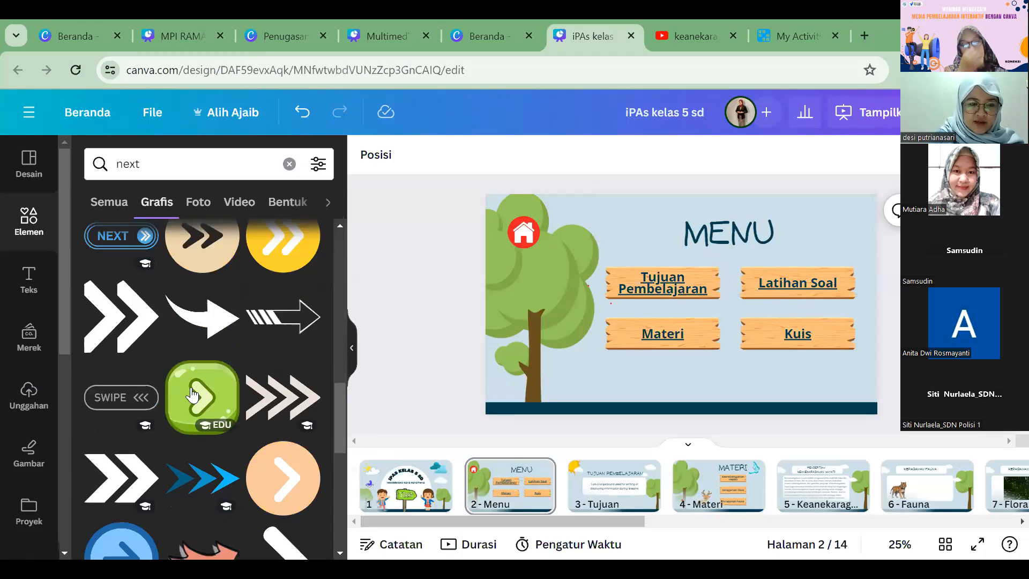
{"action": "left_click", "coordinate": [292, 256]}
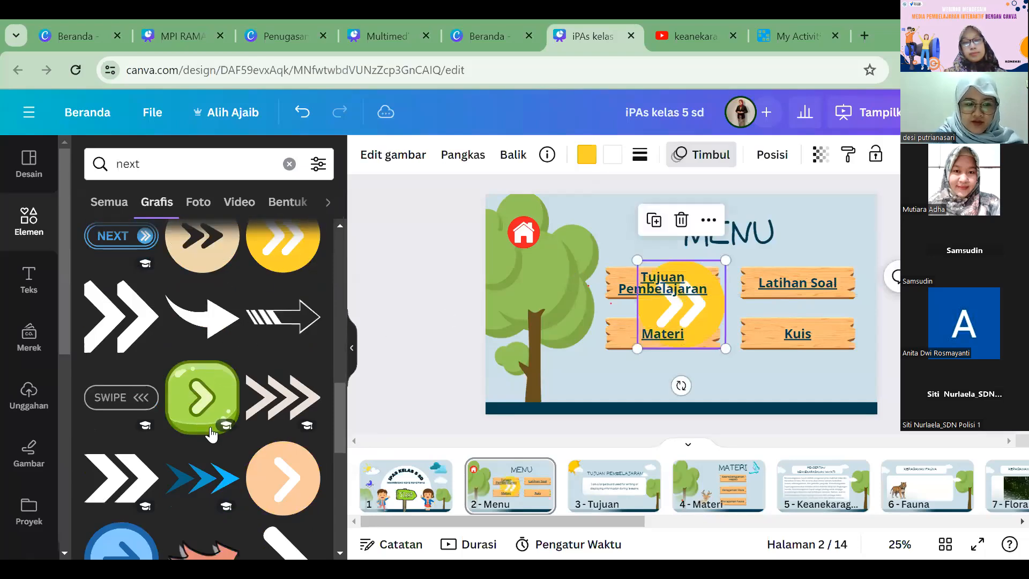
{"action": "scroll", "coordinate": [212, 413], "scroll_direction": "up", "scroll_amount": 1}
{"action": "left_click_drag", "start_coordinate": [225, 445], "coordinate": [816, 327]}
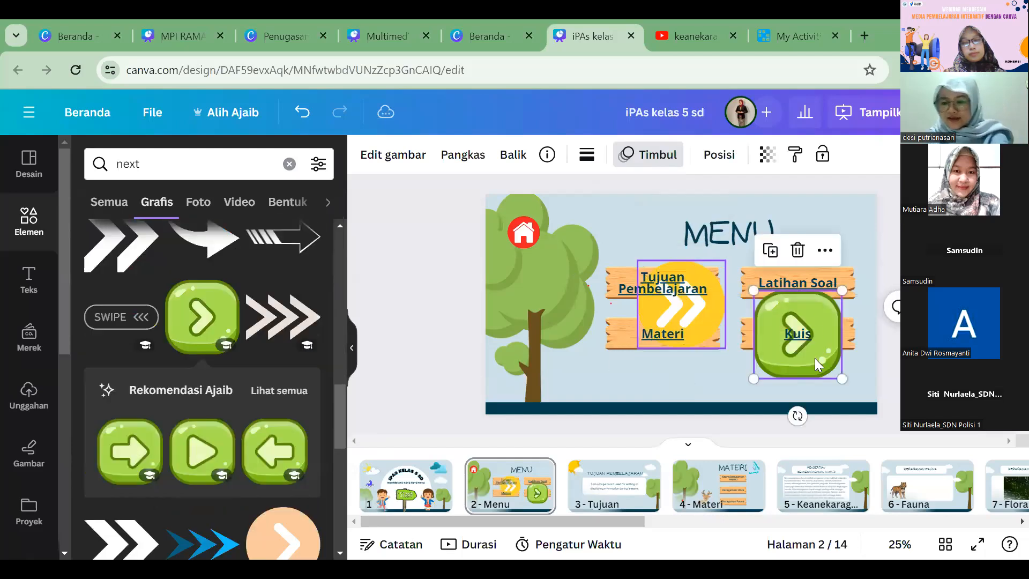
{"action": "left_click", "coordinate": [713, 307]}
{"action": "key", "text": "Delete"}
Step: Shrink the green arrow button to about a third below the Kuis board and place a rotated, left-pointing copy beside it
{"action": "left_click", "coordinate": [760, 294]}
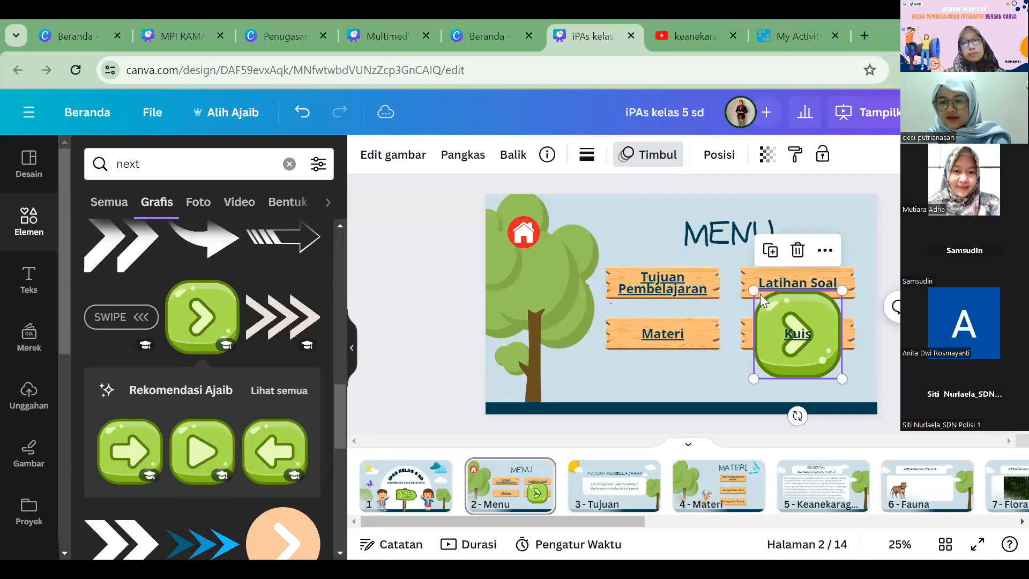
{"action": "left_click_drag", "start_coordinate": [754, 290], "coordinate": [839, 380]}
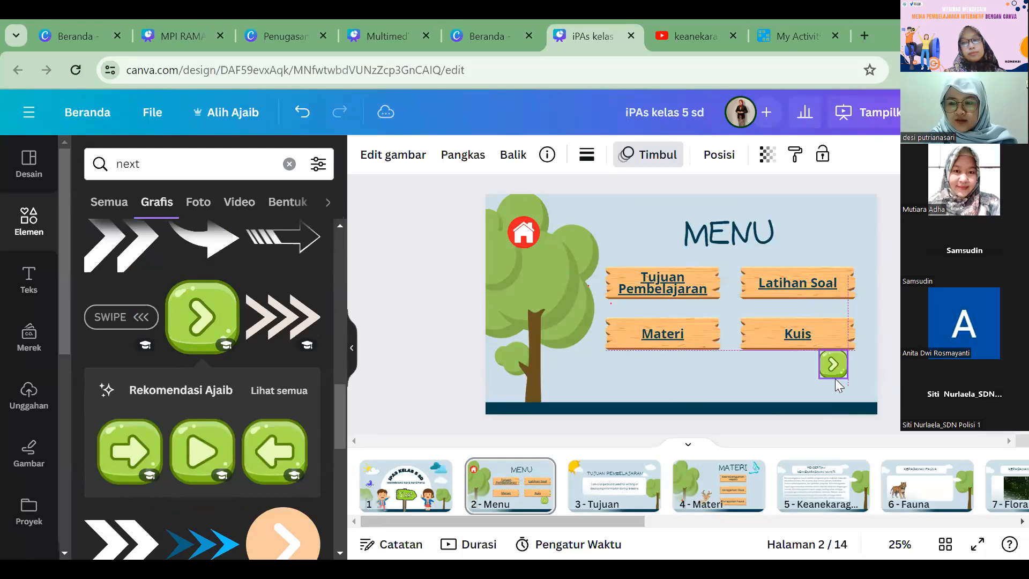
{"action": "left_click_drag", "start_coordinate": [832, 375], "coordinate": [832, 386]}
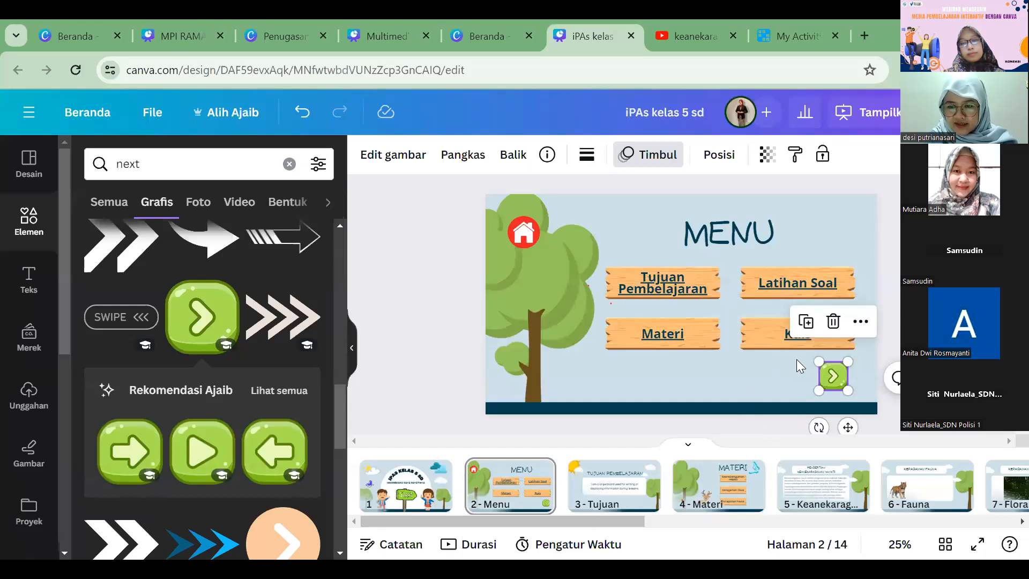
{"action": "left_click_drag", "start_coordinate": [797, 356], "coordinate": [797, 352]}
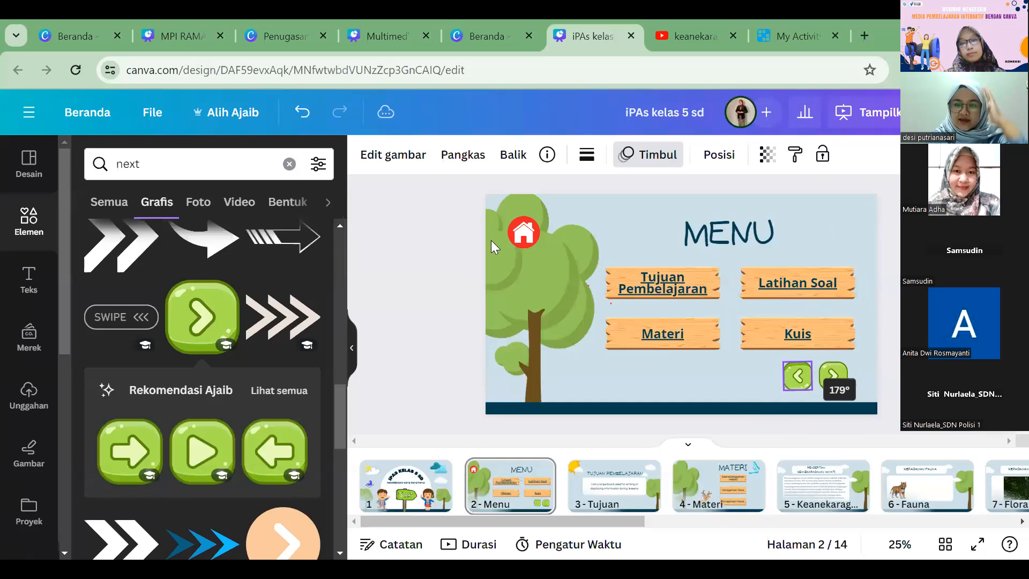
Step: Link the right-pointing green arrow on the Menu page to page 3, Tujuan
{"action": "left_click", "coordinate": [836, 381]}
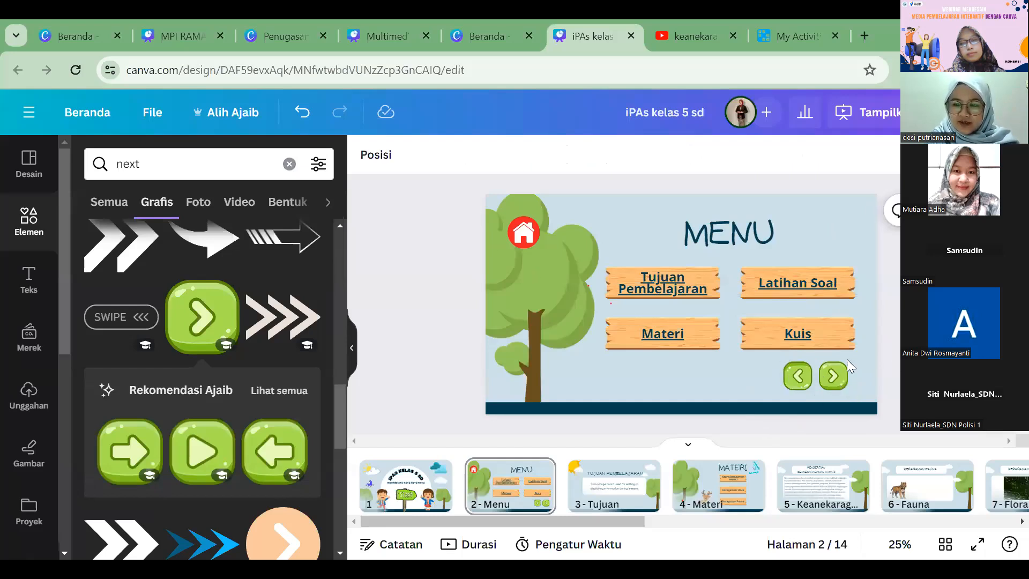
{"action": "left_click", "coordinate": [860, 321]}
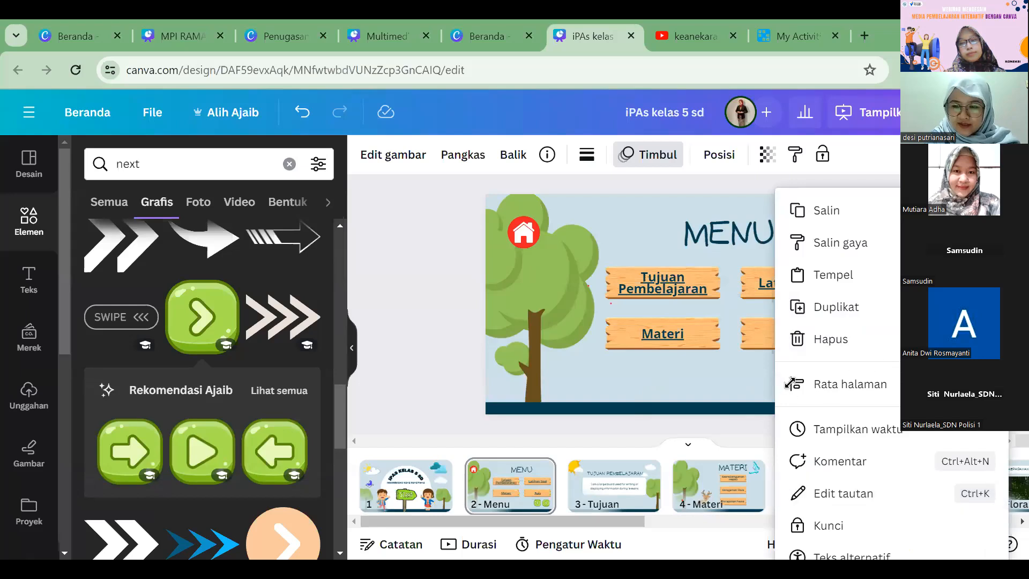
{"action": "left_click", "coordinate": [826, 340]}
Step: Link the left-pointing green arrow on the Menu page to page 1 of the document
{"action": "left_click", "coordinate": [797, 376]}
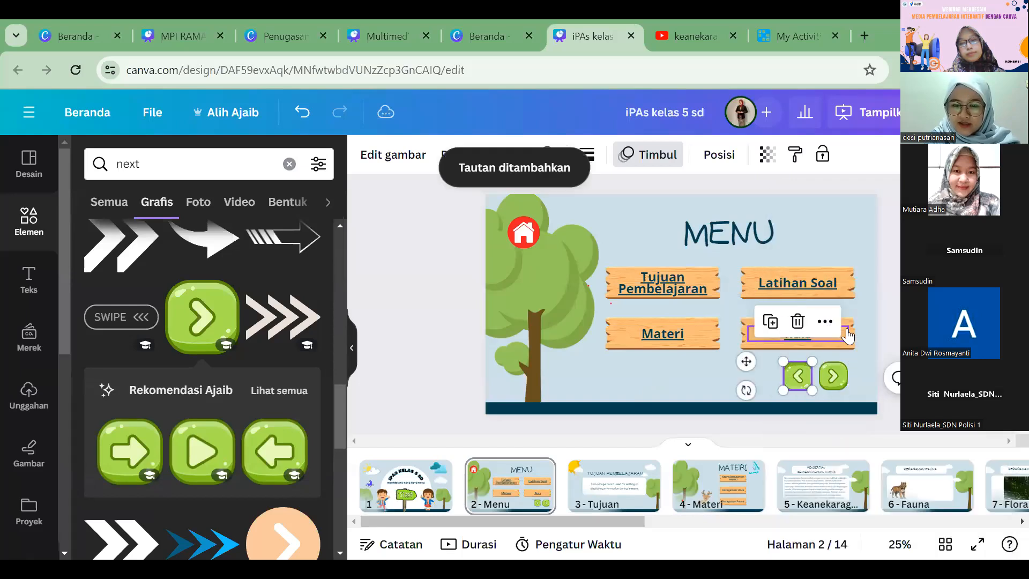
{"action": "left_click", "coordinate": [825, 322]}
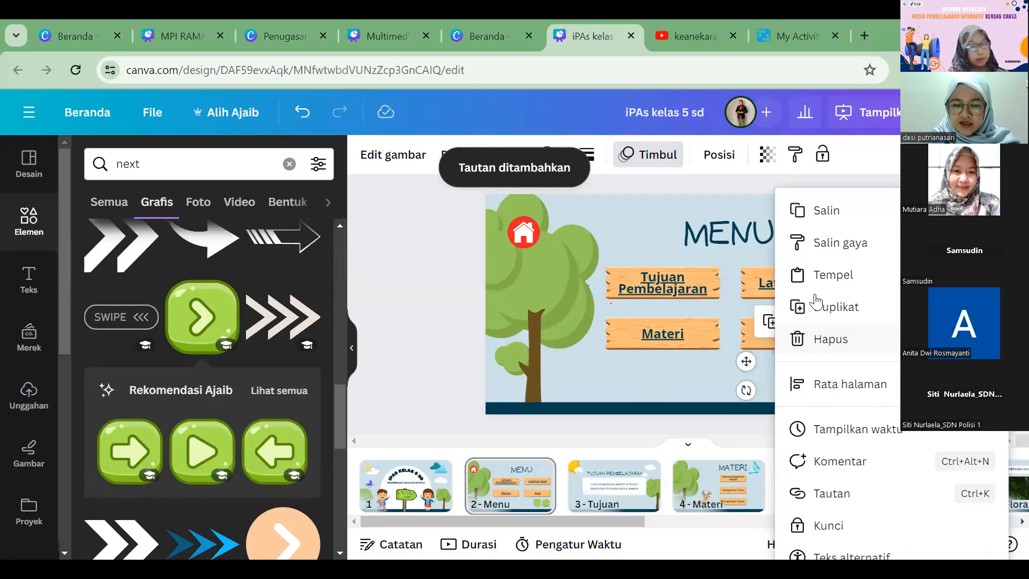
{"action": "key", "text": "ctrl+k"}
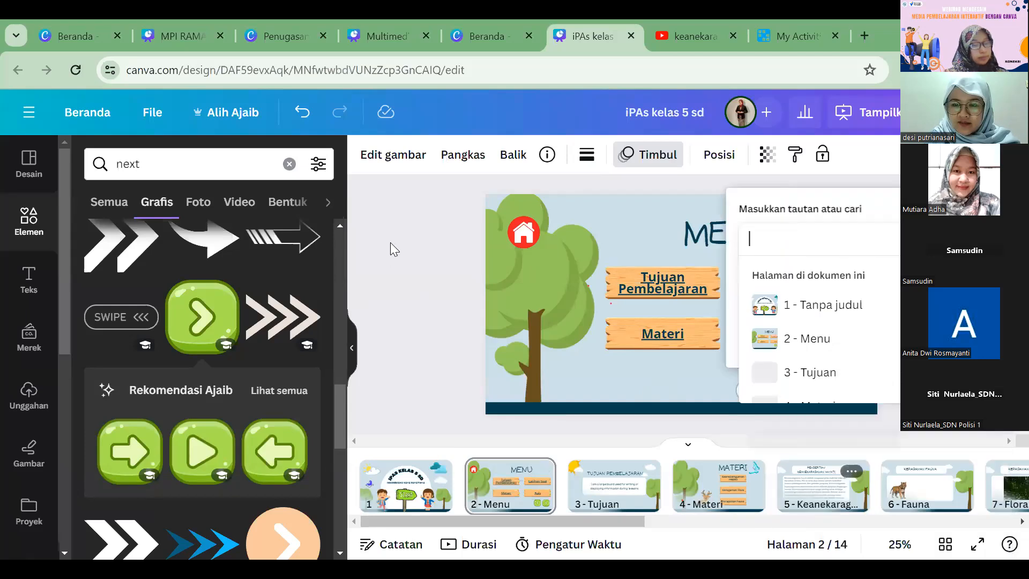
{"action": "key", "text": "Return"}
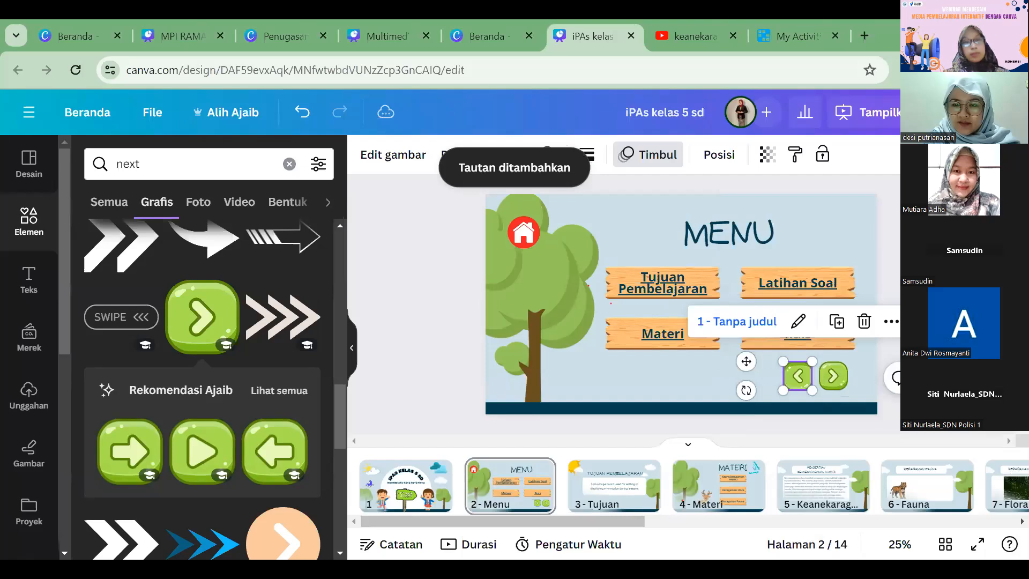
{"action": "key", "text": "Escape"}
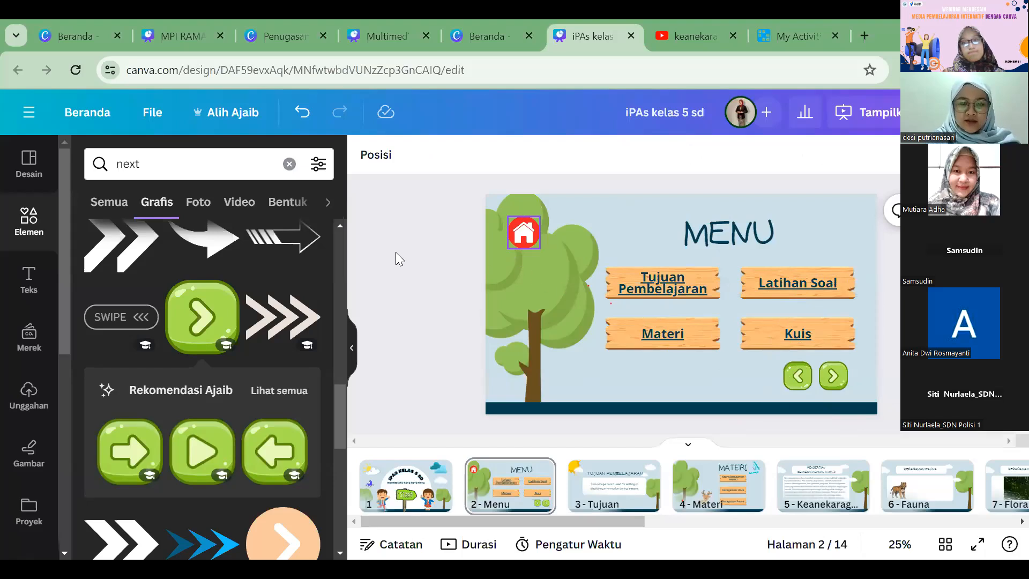
Step: Copy the home icon and both green arrows from the Menu page onto page 3, Tujuan
{"action": "left_click", "coordinate": [527, 240], "text": "shift"}
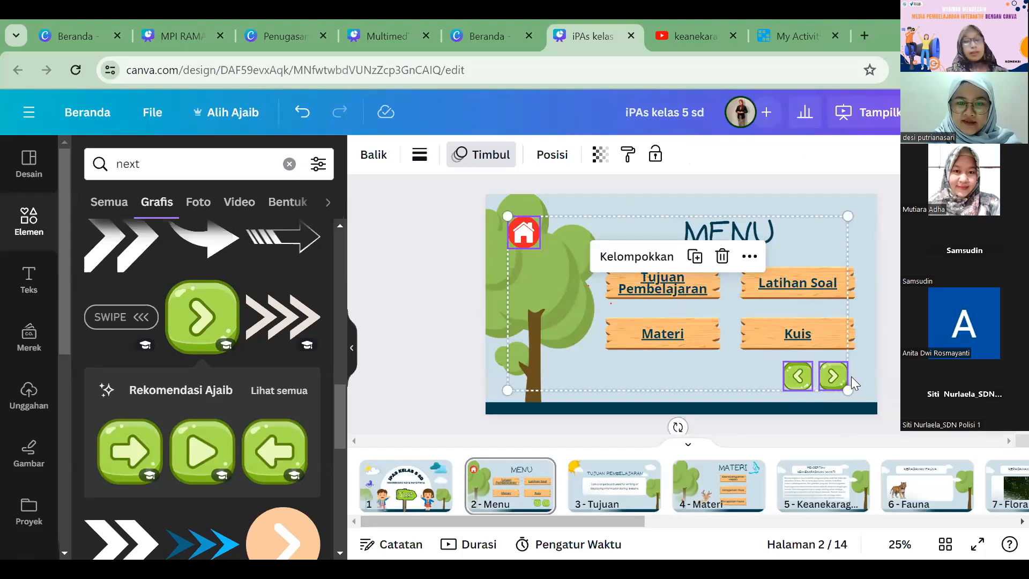
{"action": "left_click", "coordinate": [894, 359]}
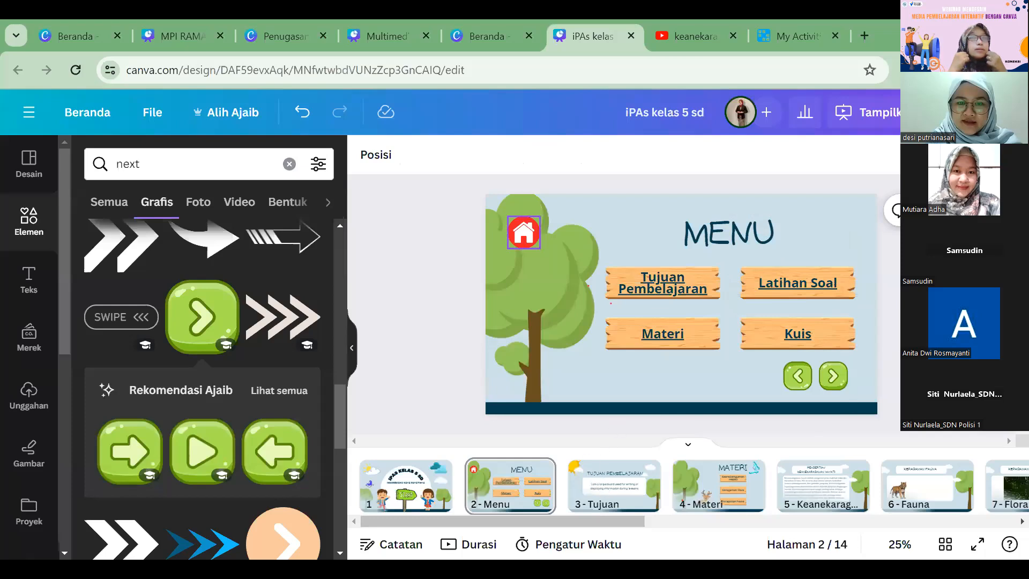
{"action": "key", "text": "ctrl+a"}
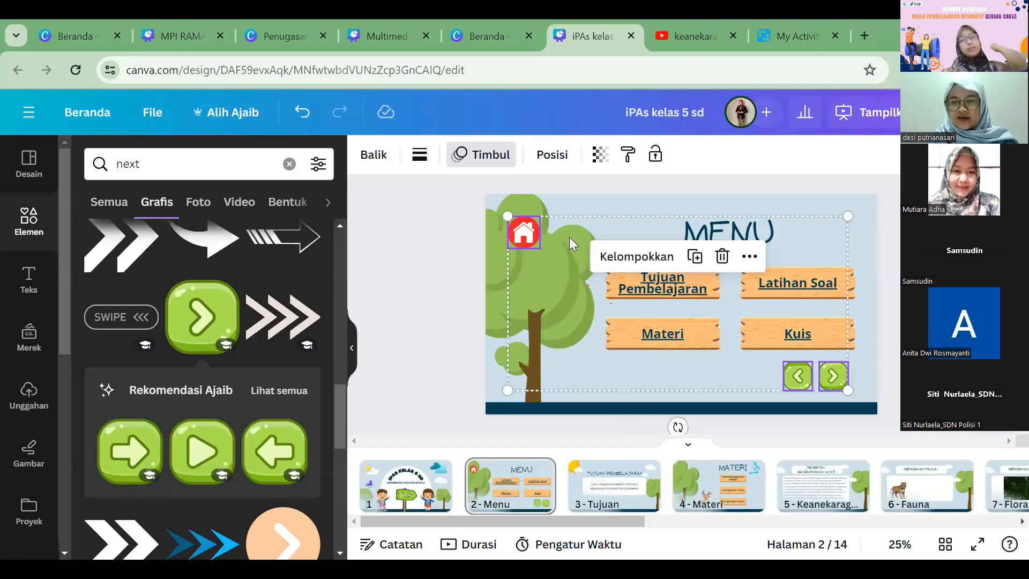
{"action": "left_click", "coordinate": [614, 482]}
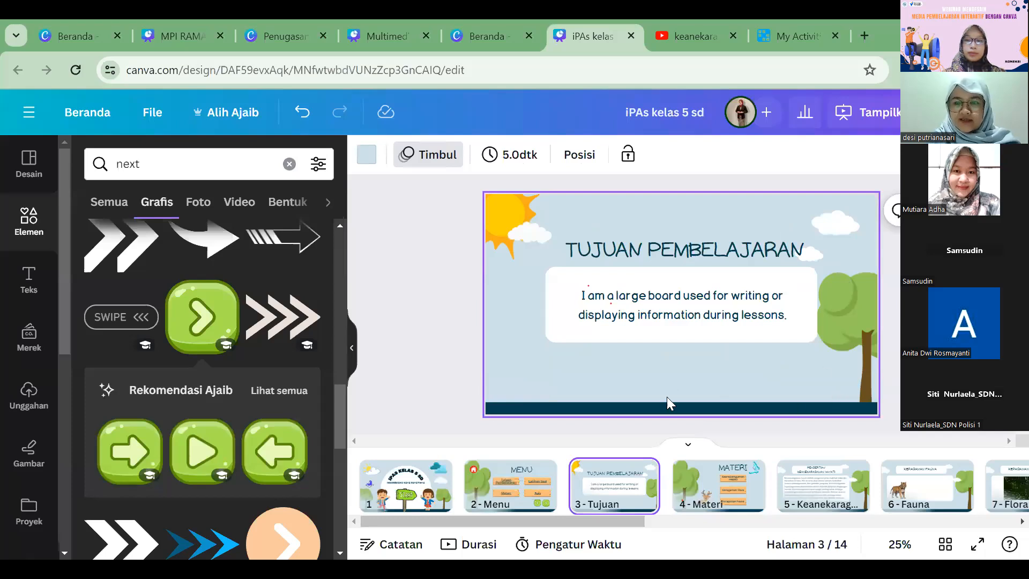
{"action": "key", "text": "ctrl+v"}
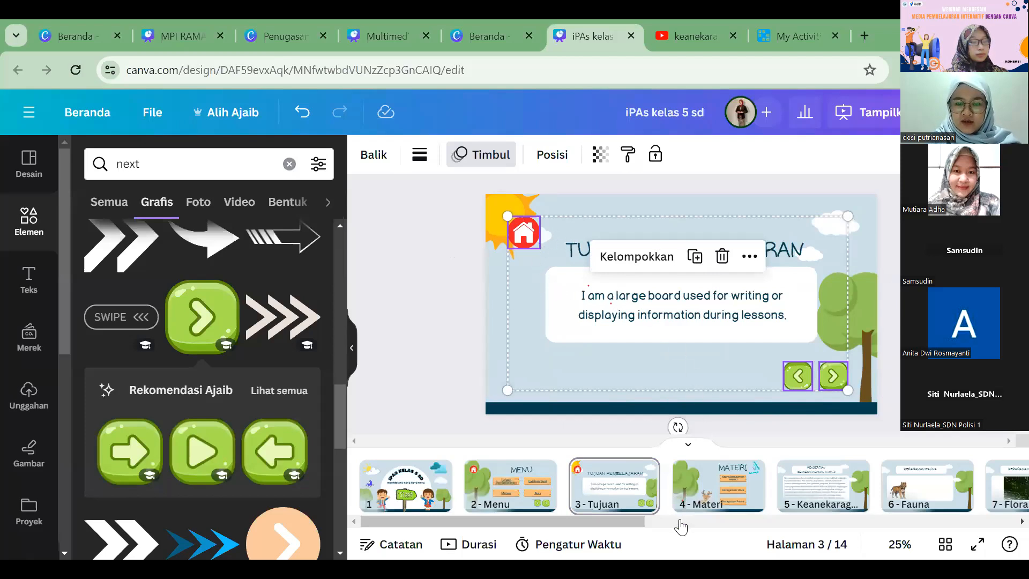
Step: Remove the page 1 link from the home icon on the Tujuan page and give the icon a new page link
{"action": "left_click", "coordinate": [679, 435]}
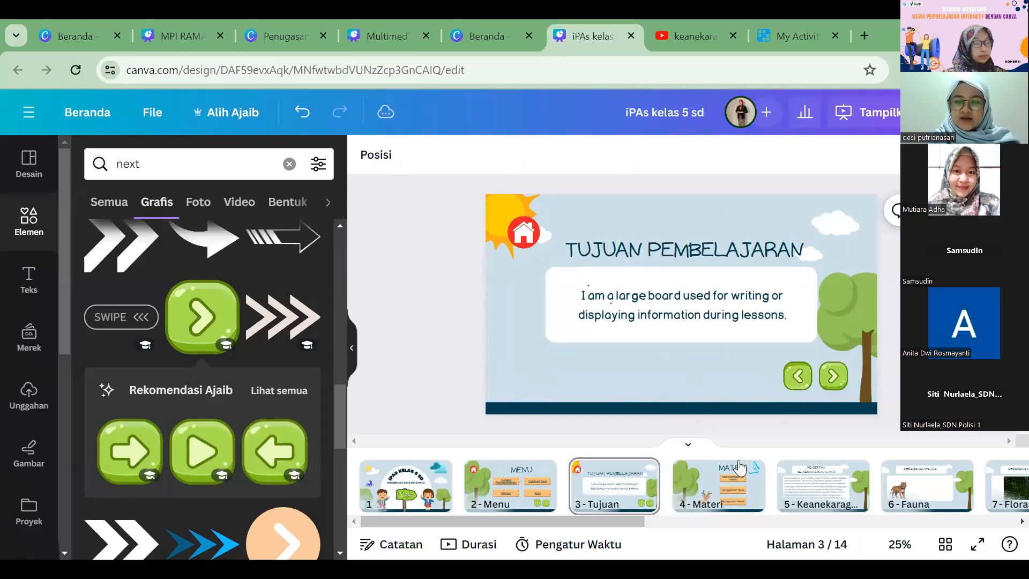
{"action": "right_click", "coordinate": [551, 296]}
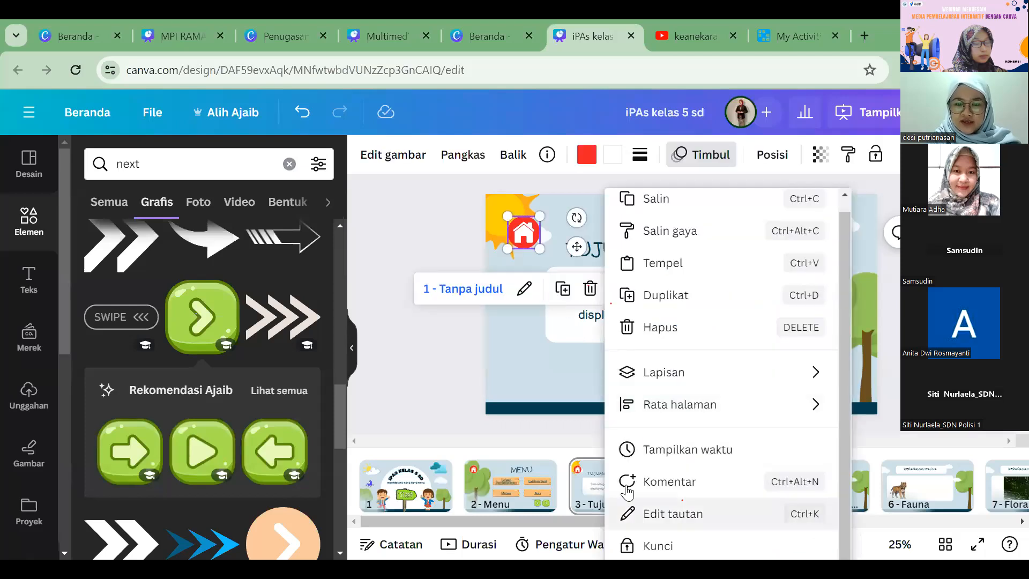
{"action": "left_click", "coordinate": [625, 512]}
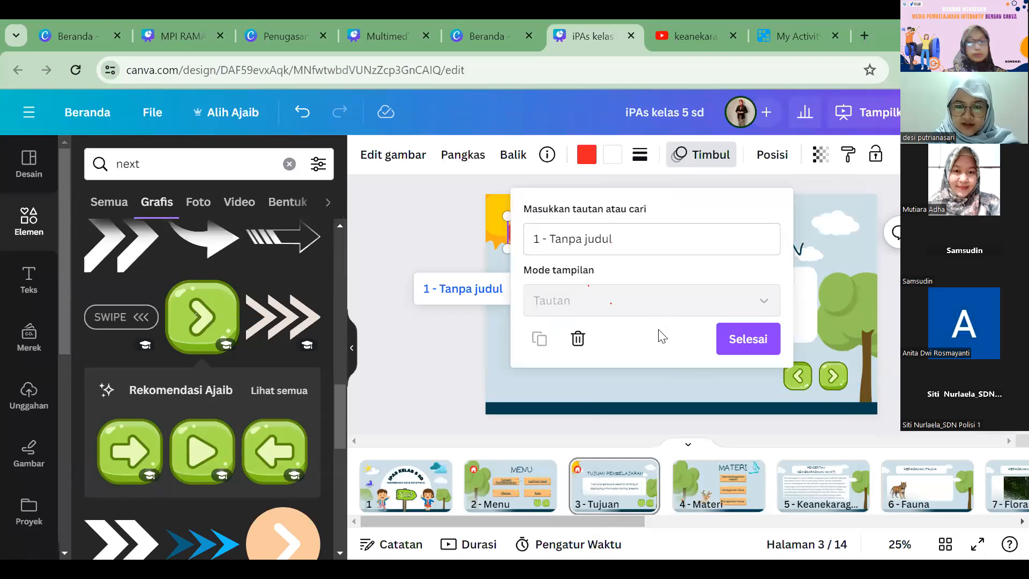
{"action": "right_click", "coordinate": [647, 339]}
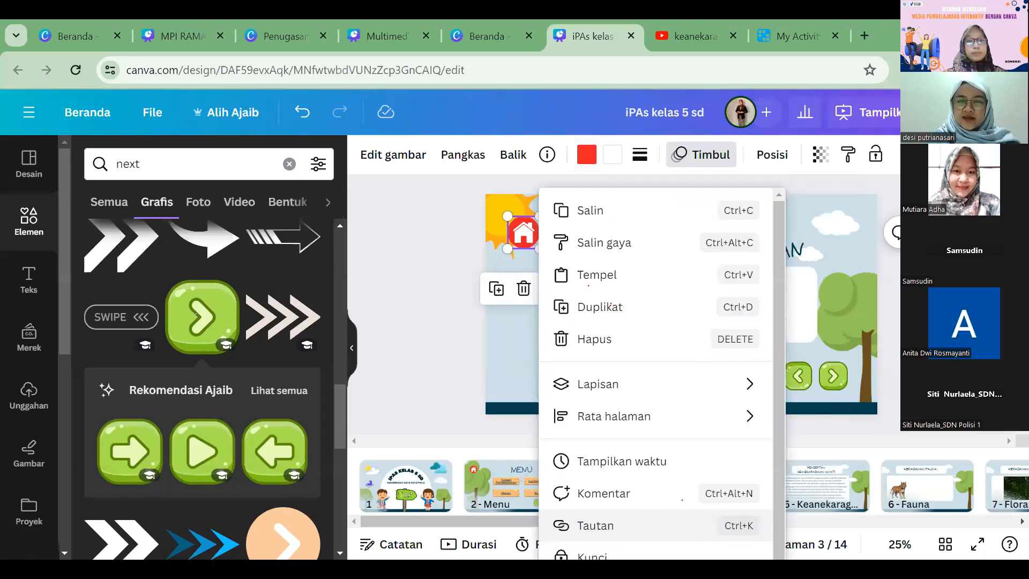
{"action": "key", "text": "ctrl+k"}
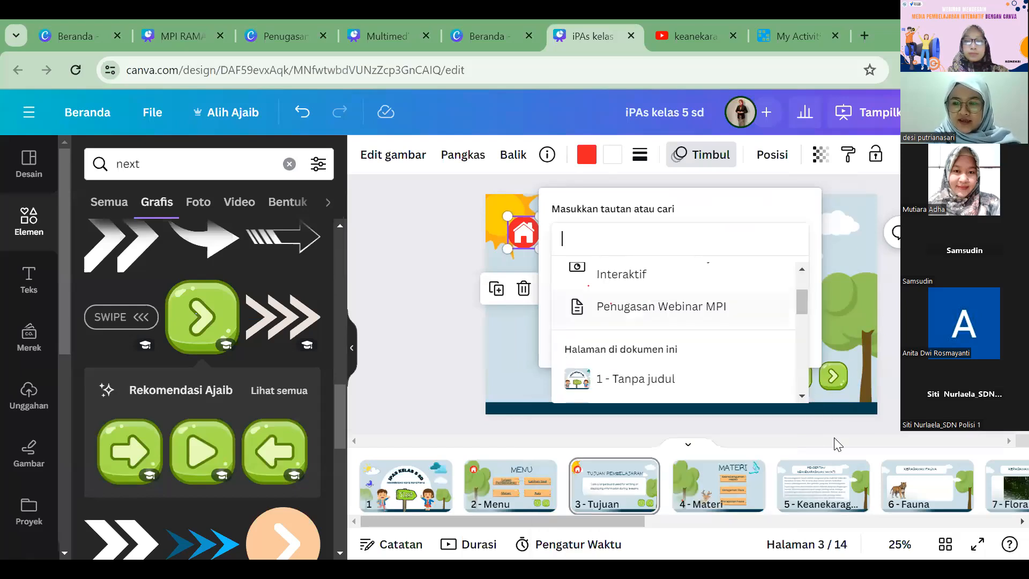
{"action": "left_click", "coordinate": [828, 513]}
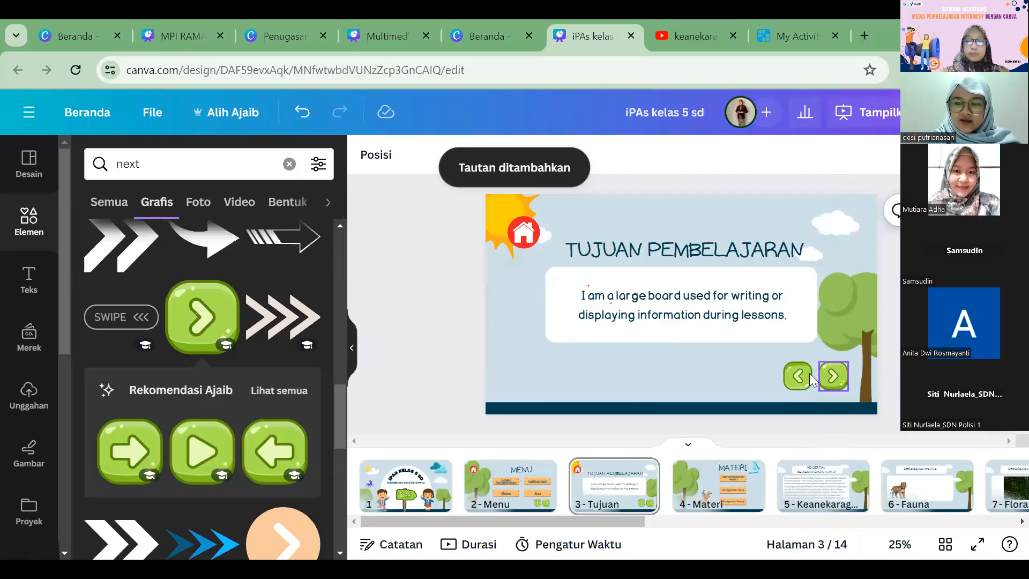
Step: Replace the link on the right-pointing green arrow of the Tujuan page with one to page 4, Materi
{"action": "left_click", "coordinate": [830, 375]}
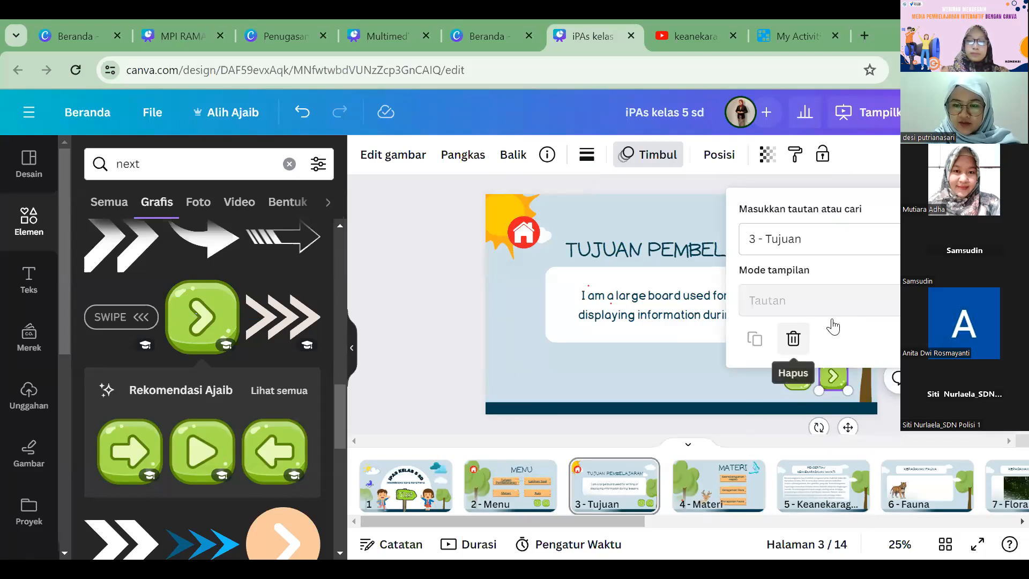
{"action": "right_click", "coordinate": [836, 336]}
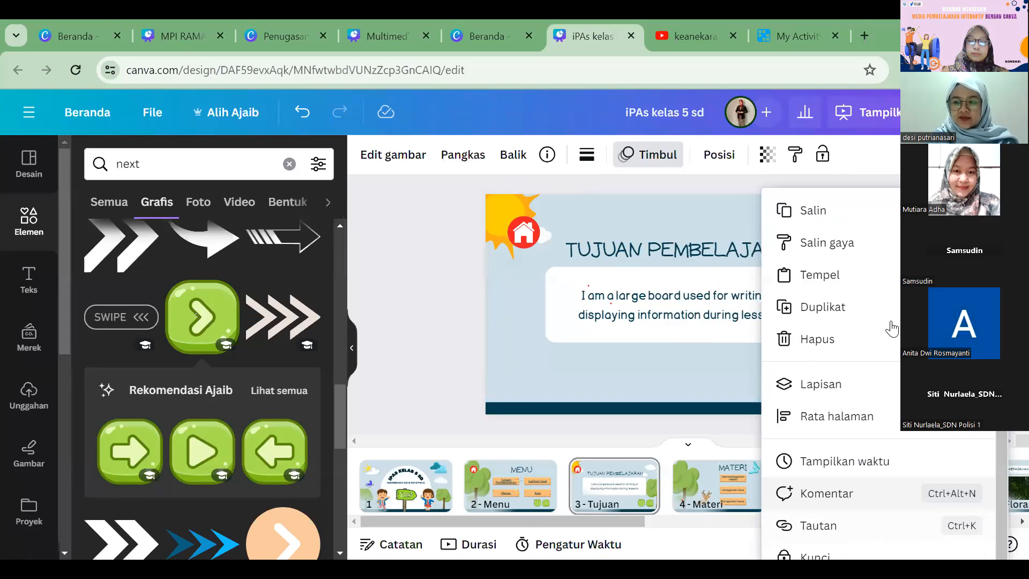
{"action": "key", "text": "ctrl+k"}
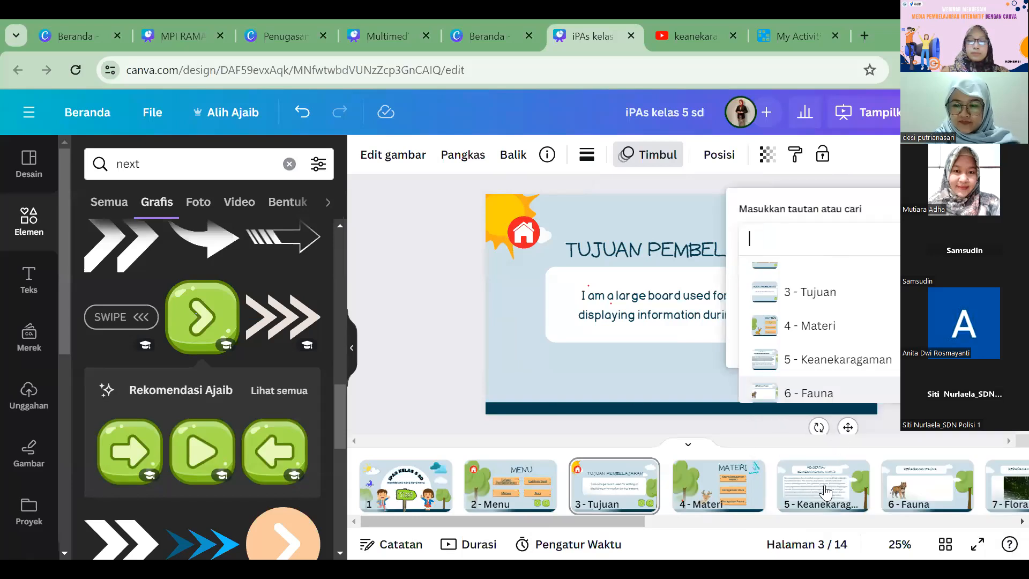
{"action": "left_click", "coordinate": [811, 322]}
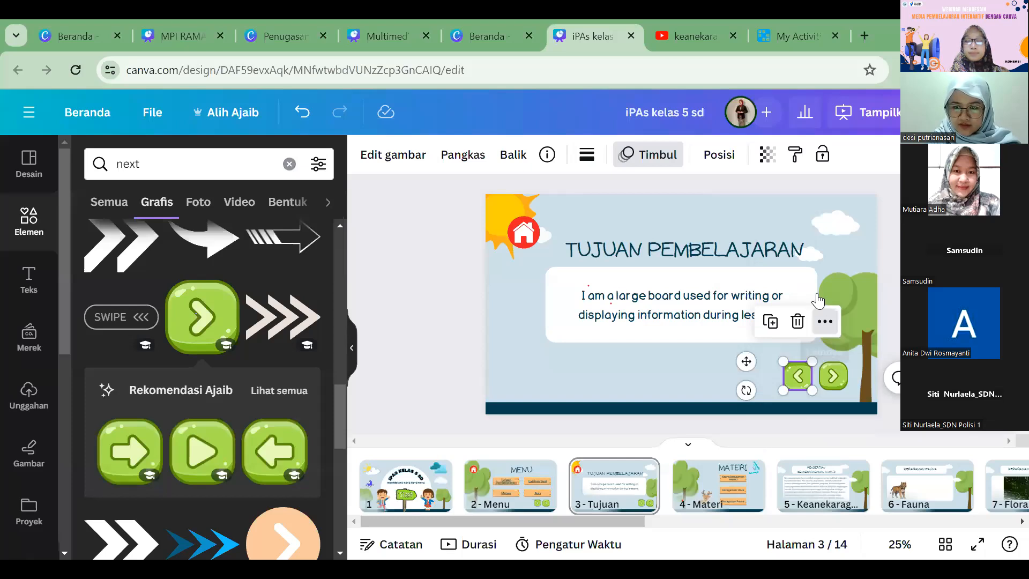
Step: Undo the last change, link the left-pointing green arrow on the Tujuan page to page 3, Tujuan, and edit that link again
{"action": "key", "text": "ctrl+z"}
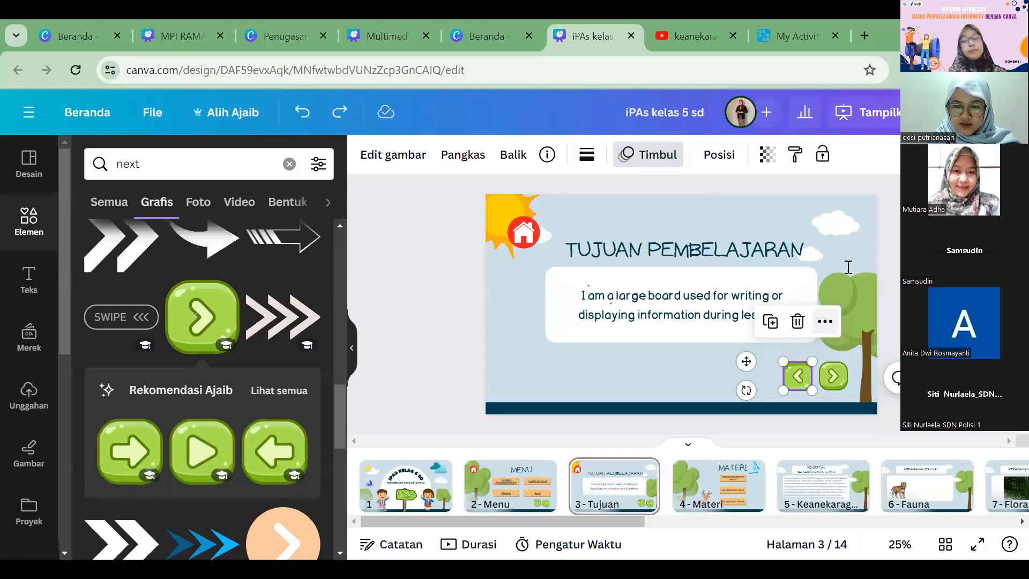
{"action": "key", "text": "ctrl+k"}
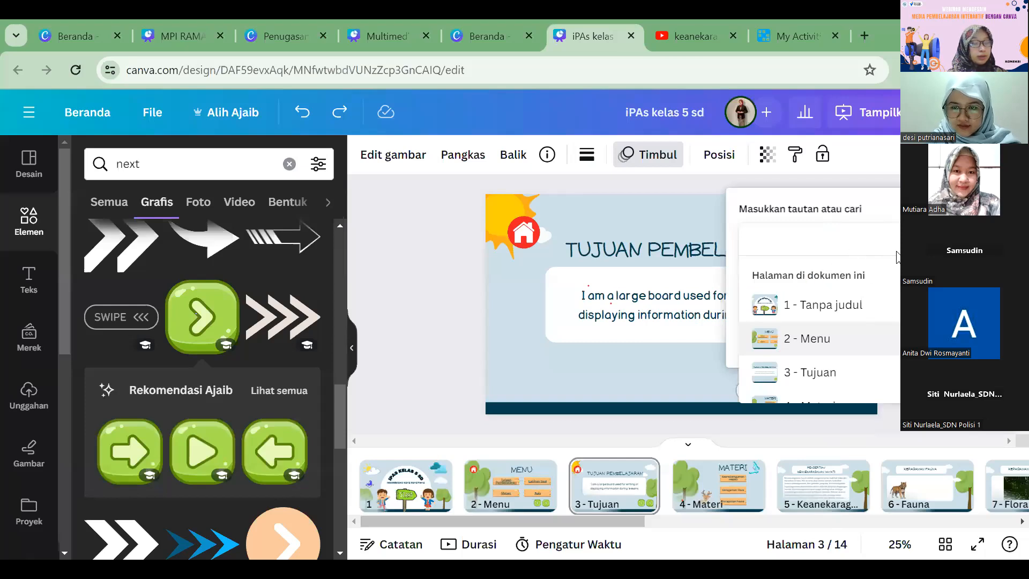
{"action": "left_click", "coordinate": [844, 302]}
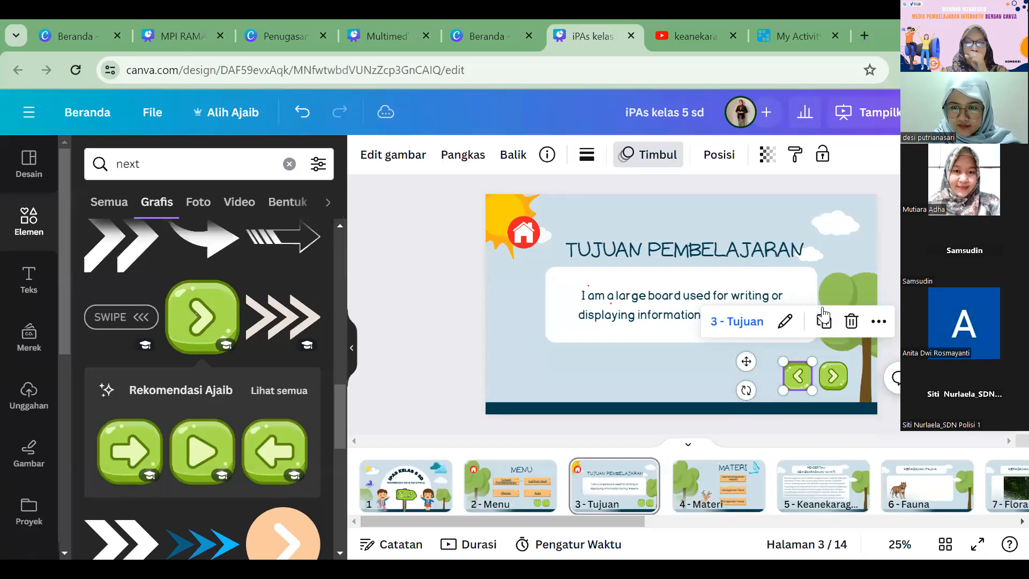
{"action": "right_click", "coordinate": [825, 339]}
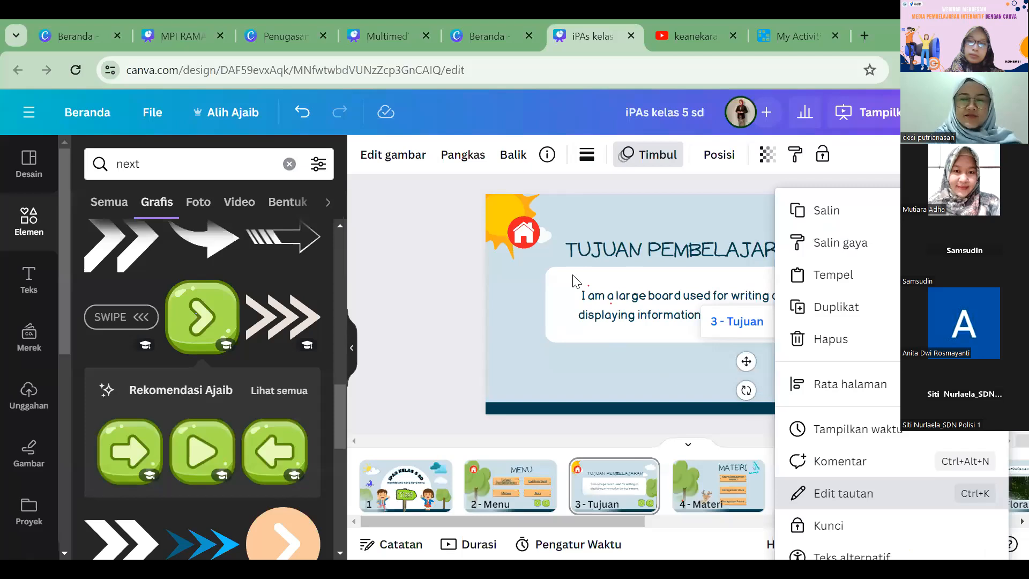
{"action": "key", "text": "ctrl+k"}
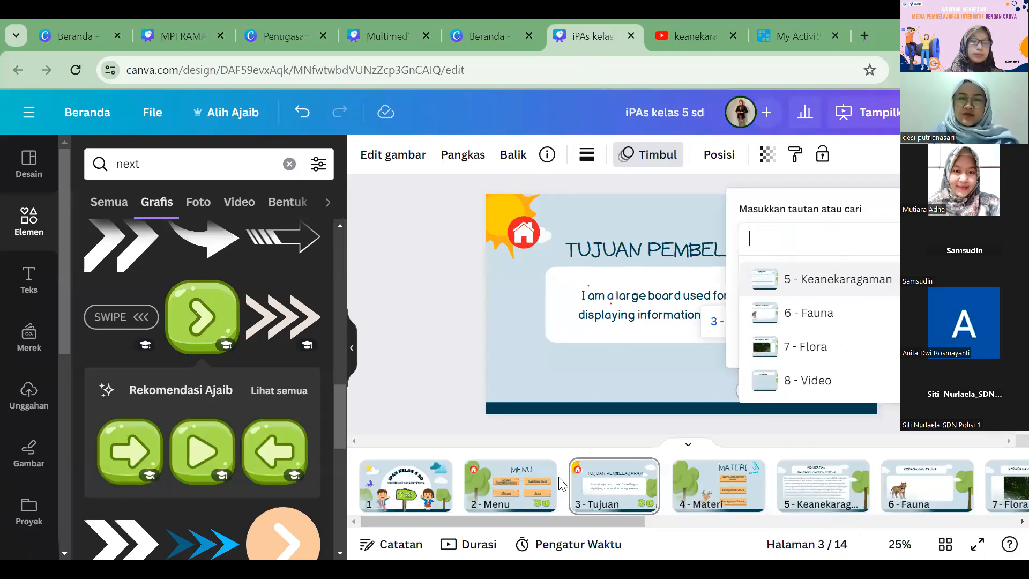
{"action": "left_click", "coordinate": [870, 391]}
Step: Copy the home icon and both green arrows from the Tujuan page onto page 4, Materi
{"action": "left_click", "coordinate": [523, 232]}
{"action": "left_click", "coordinate": [718, 486]}
{"action": "key", "text": "ctrl+v"}
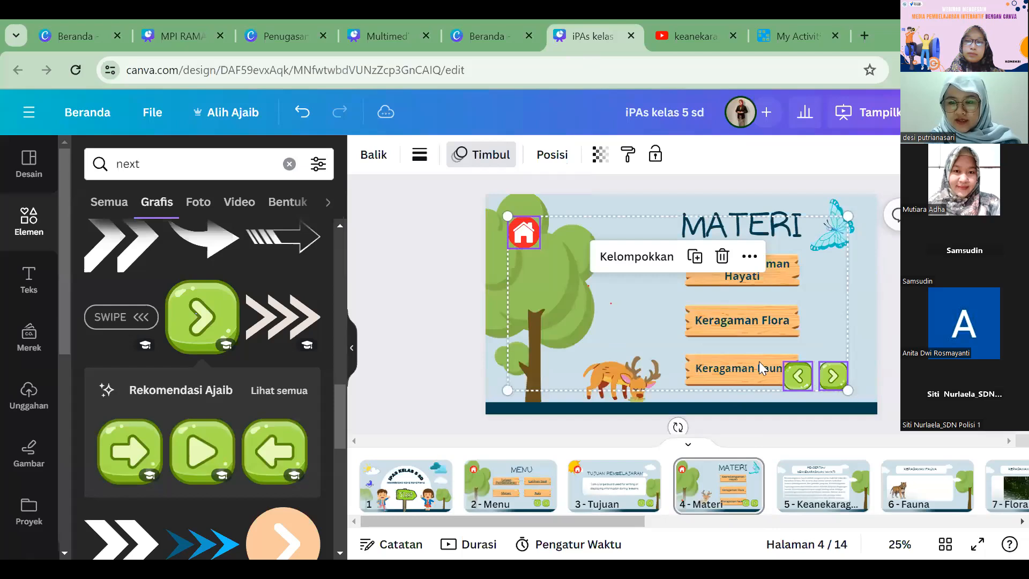
Step: Shrink the three wooden menu signs with their labels on the Materi page and shift them clear of the green arrows
{"action": "left_click", "coordinate": [757, 341]}
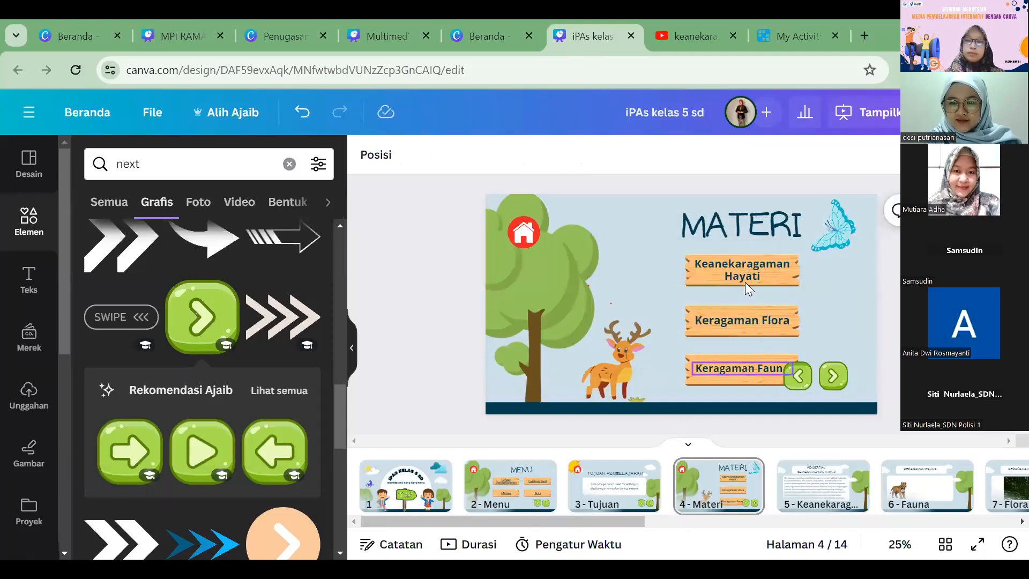
{"action": "left_click", "coordinate": [742, 368]}
{"action": "left_click", "coordinate": [745, 321], "text": "shift"}
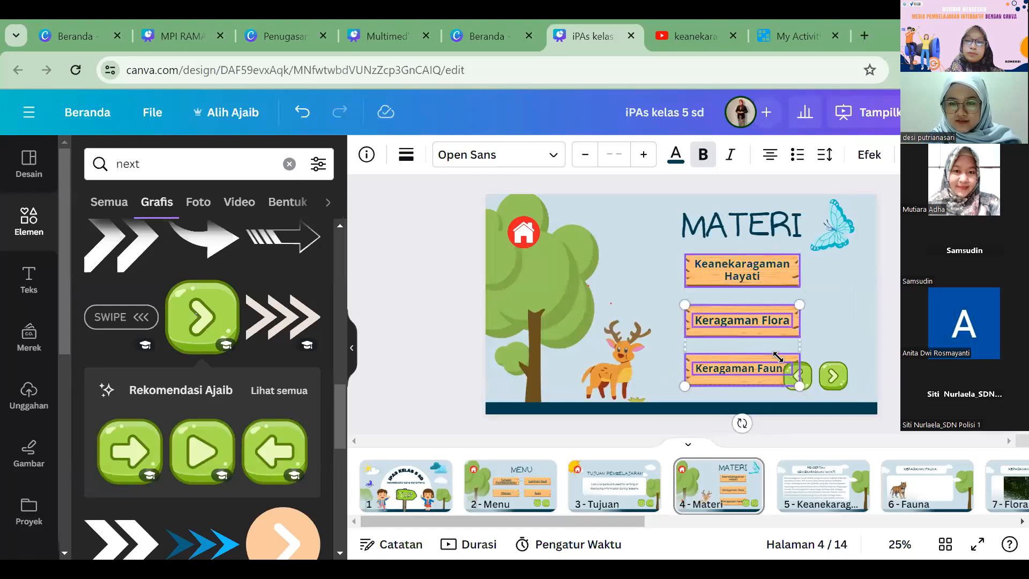
{"action": "left_click", "coordinate": [791, 283], "text": "shift"}
{"action": "left_click_drag", "start_coordinate": [798, 288], "coordinate": [729, 272]}
{"action": "left_click", "coordinate": [729, 270], "text": "shift"}
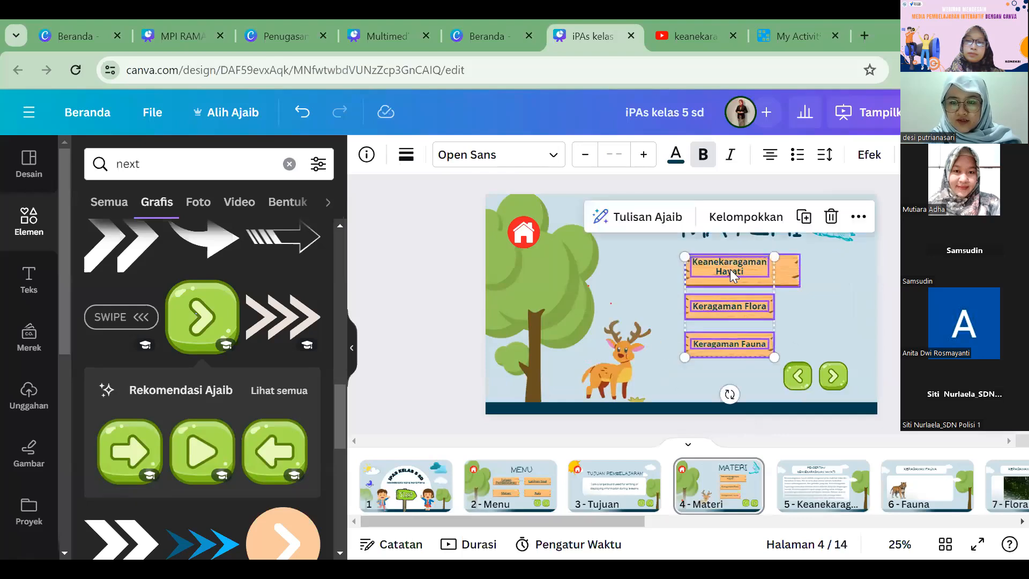
{"action": "left_click", "coordinate": [752, 378]}
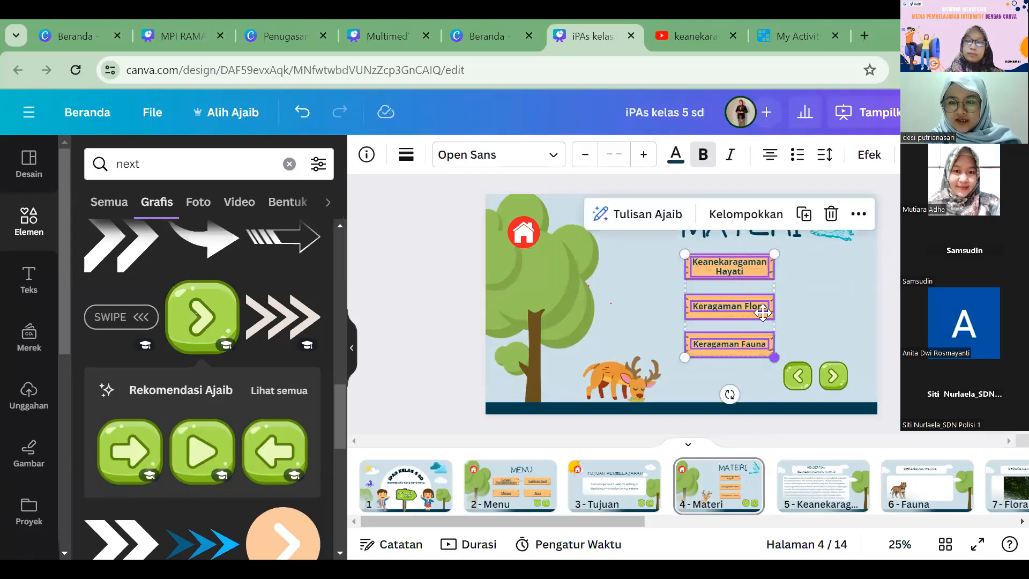
{"action": "left_click_drag", "start_coordinate": [762, 313], "coordinate": [777, 304]}
Step: Reduce the font size of the MATERI heading to 112
{"action": "left_click", "coordinate": [773, 234]}
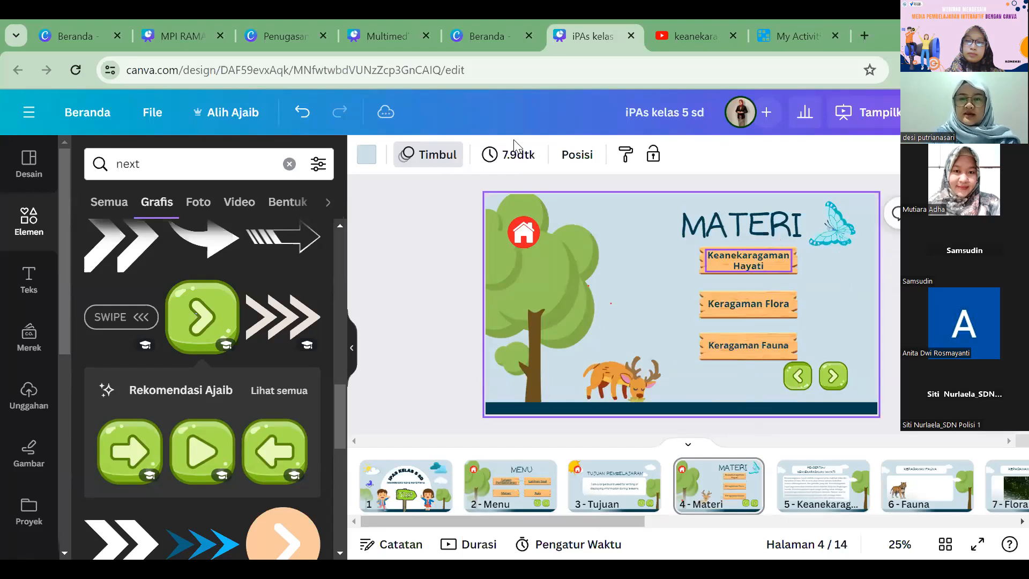
{"action": "left_click", "coordinate": [500, 158]}
{"action": "left_click", "coordinate": [499, 158]}
{"action": "left_click", "coordinate": [500, 158]}
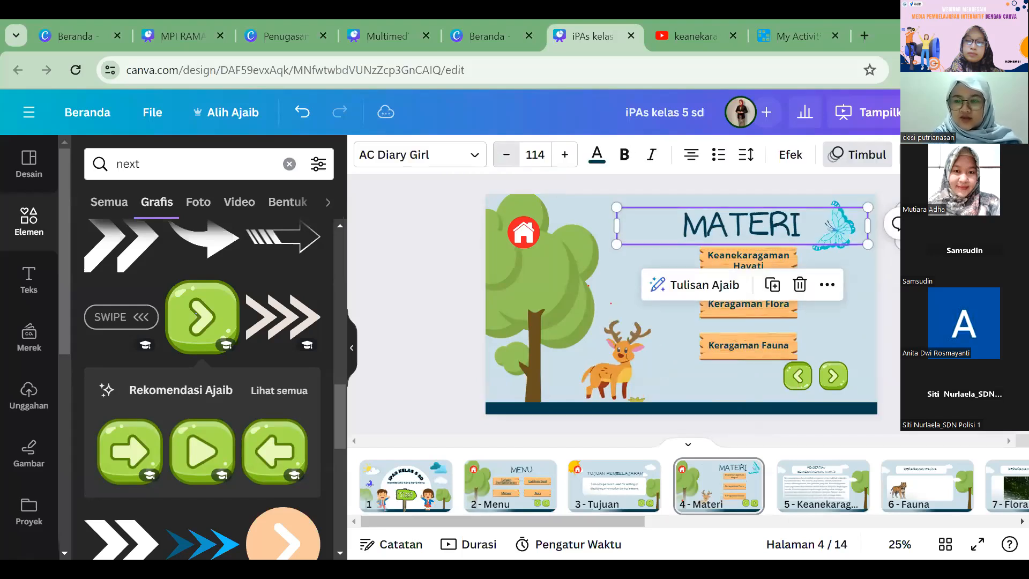
{"action": "left_click", "coordinate": [506, 155]}
{"action": "left_click", "coordinate": [506, 155]}
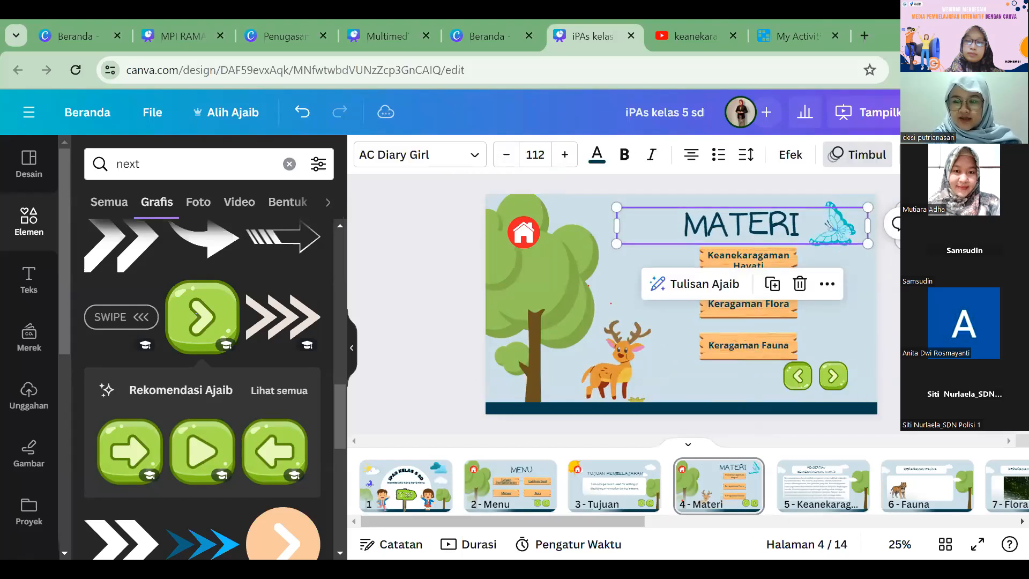
Step: Paste the home icon and both green arrows onto page 5, Keanekaragaman, page 6, Fauna, and page 7, Flora
{"action": "left_click", "coordinate": [828, 489]}
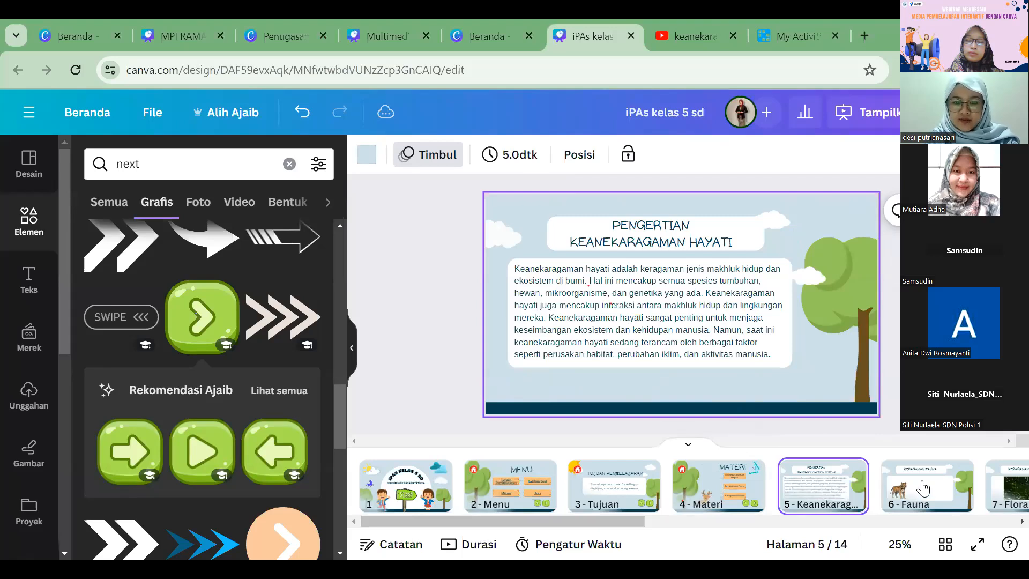
{"action": "key", "text": "ctrl+v"}
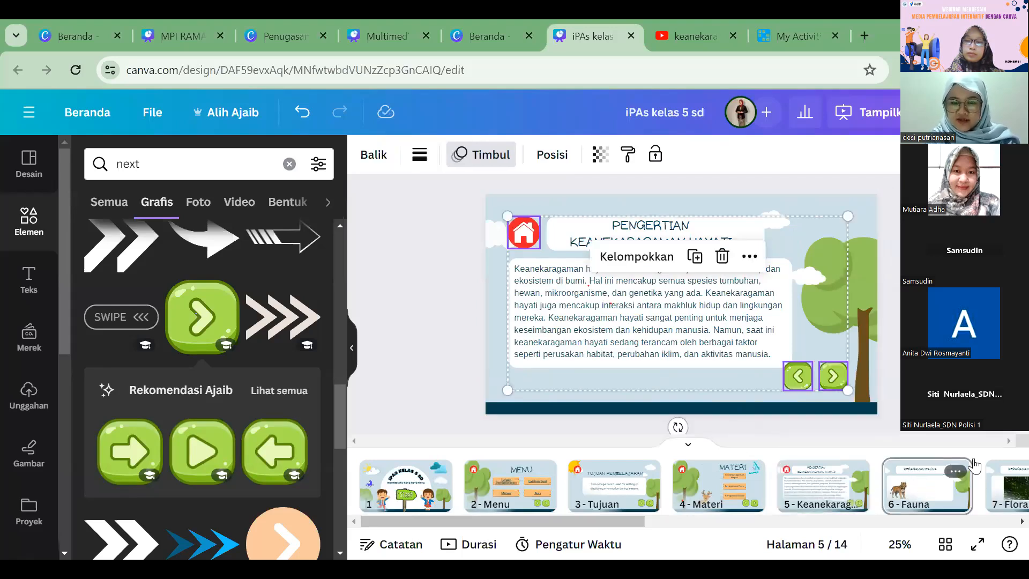
{"action": "key", "text": "ctrl+v"}
{"action": "left_click", "coordinate": [1003, 486]}
{"action": "key", "text": "ctrl+v"}
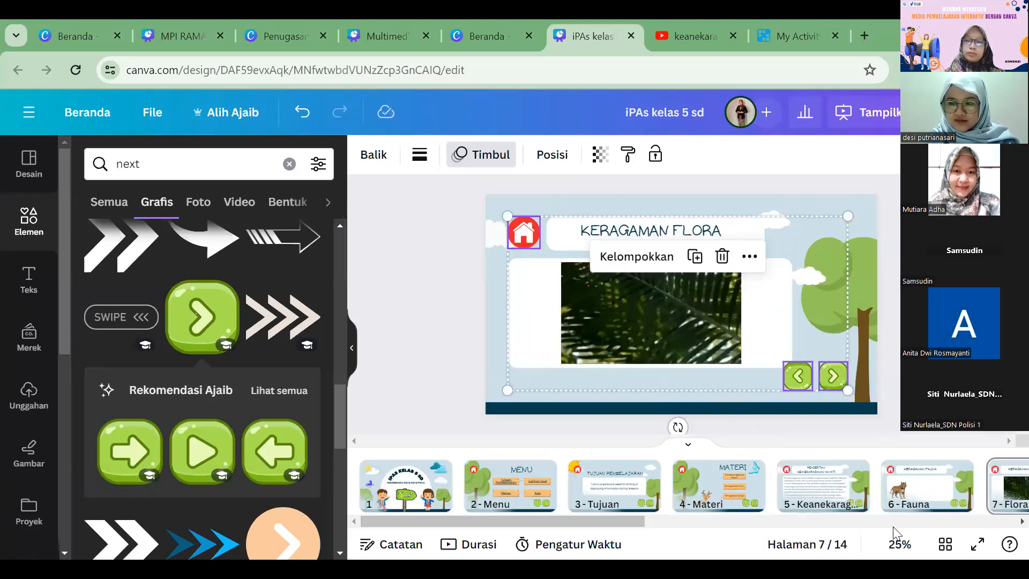
Step: Paste the home icon and green arrows onto page 8, Video, and shrink the embedded YouTube video slightly under the title
{"action": "scroll", "coordinate": [760, 499], "scroll_direction": "right", "scroll_amount": 5}
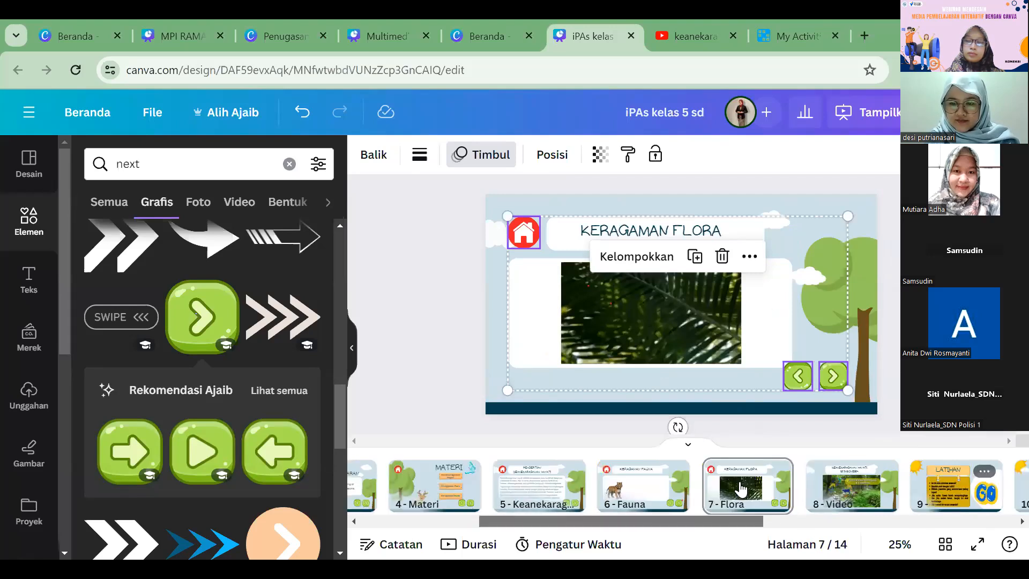
{"action": "scroll", "coordinate": [760, 485], "scroll_direction": "right", "scroll_amount": 2}
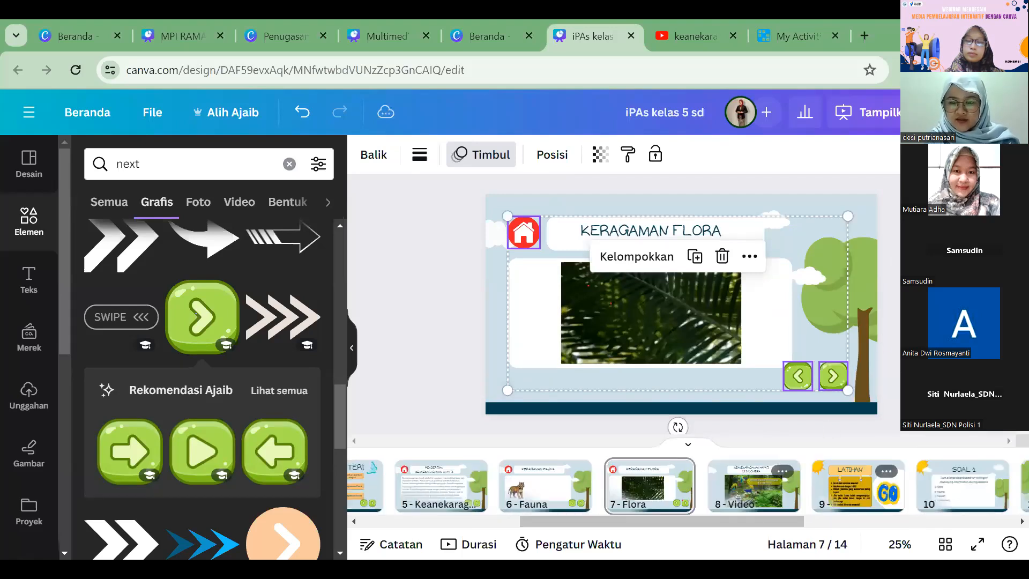
{"action": "left_click", "coordinate": [759, 484]}
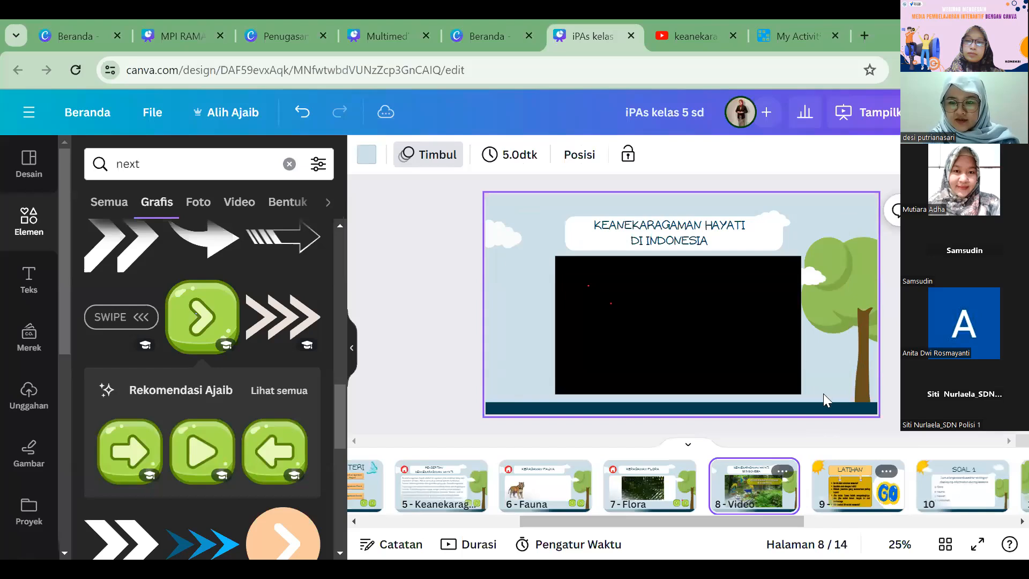
{"action": "key", "text": "ctrl+v"}
{"action": "left_click", "coordinate": [740, 358]}
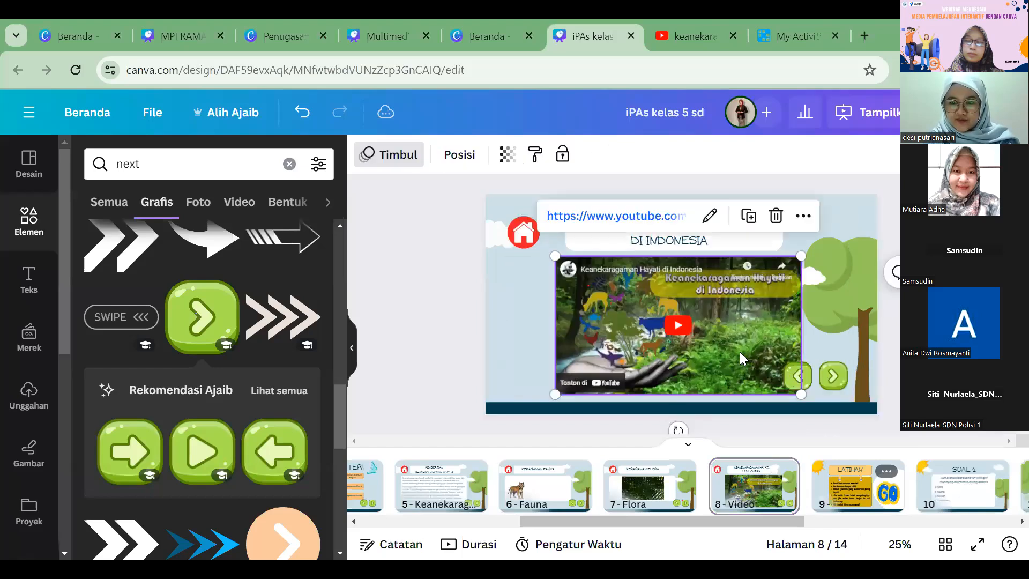
{"action": "left_click_drag", "start_coordinate": [749, 350], "coordinate": [749, 352]}
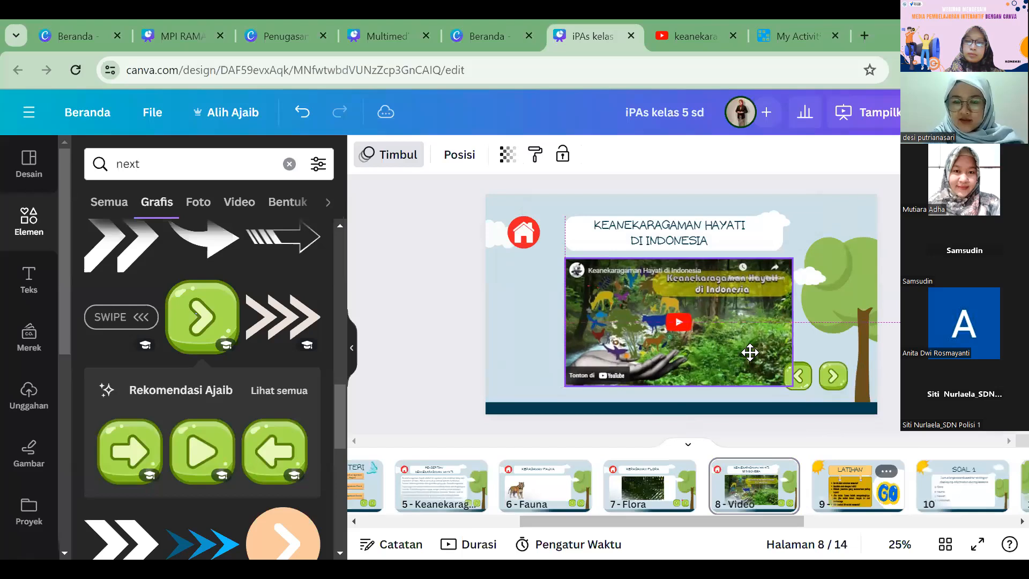
Step: Paste the navigation buttons onto page 9, Latihan, and delete both green arrows there, keeping only the home icon
{"action": "left_click", "coordinate": [829, 504]}
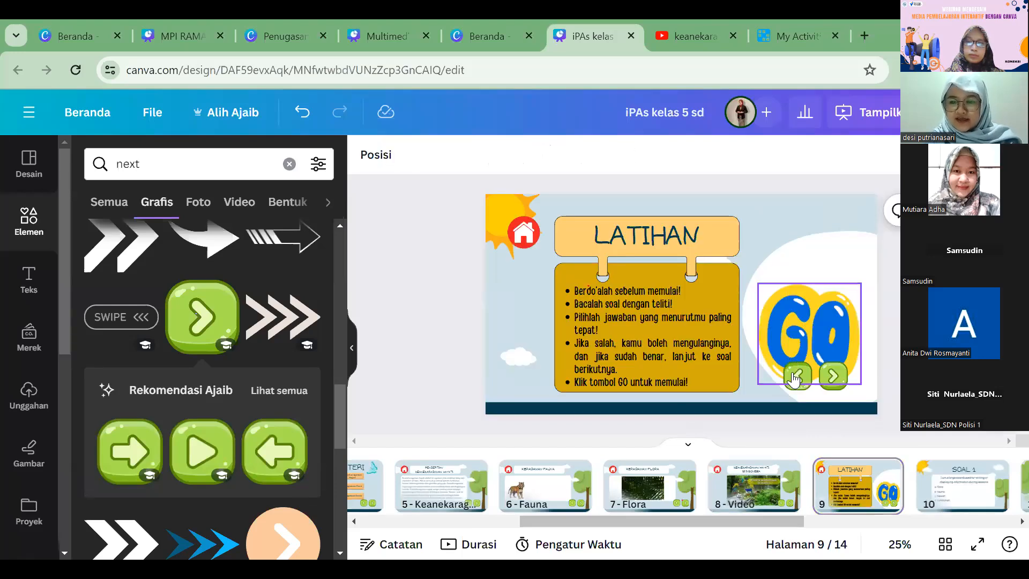
{"action": "left_click", "coordinate": [796, 377]}
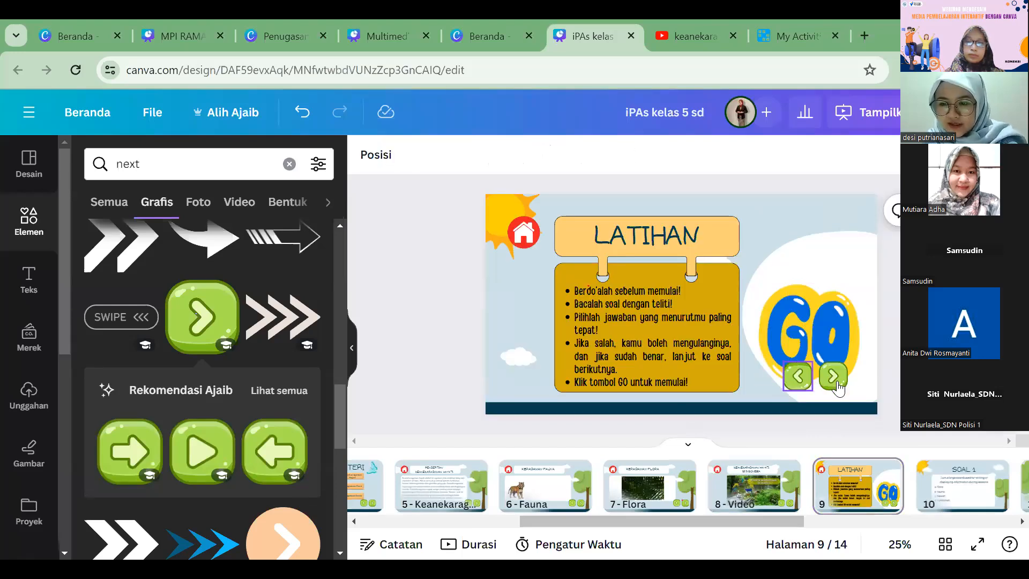
{"action": "key", "text": "Delete"}
{"action": "left_click", "coordinate": [833, 378]}
{"action": "key", "text": "Delete"}
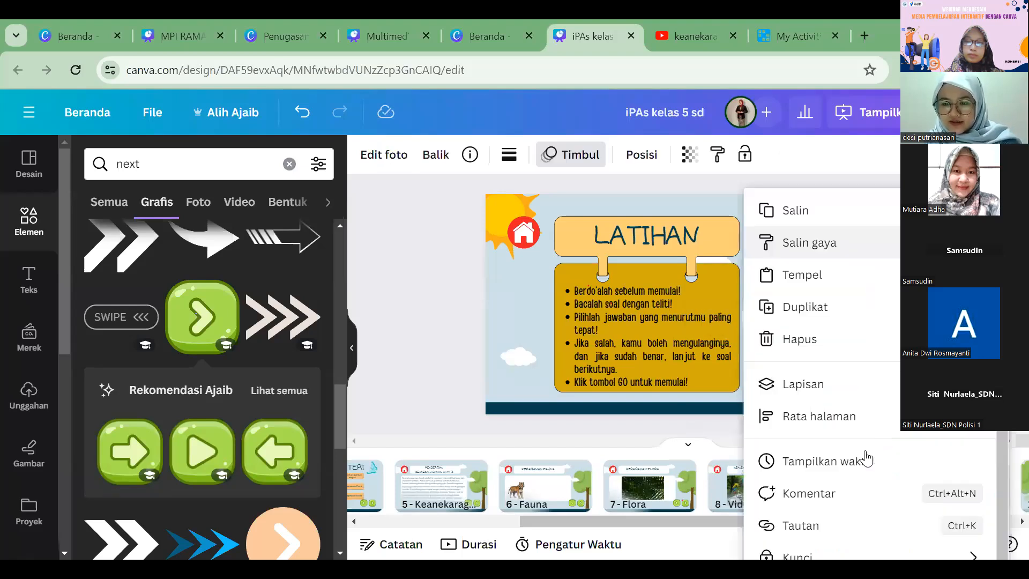
Step: Link the GO graphic on the Latihan page to page 10 of the document
{"action": "right_click", "coordinate": [851, 242]}
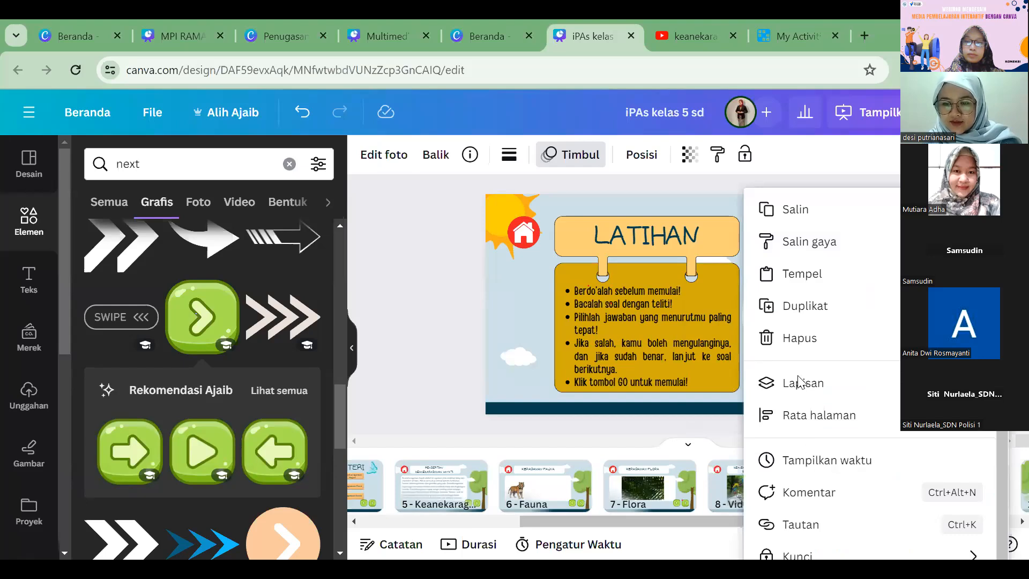
{"action": "scroll", "coordinate": [818, 353], "scroll_direction": "down", "scroll_amount": 3}
{"action": "left_click", "coordinate": [819, 352]}
{"action": "scroll", "coordinate": [819, 352], "scroll_direction": "down", "scroll_amount": 3}
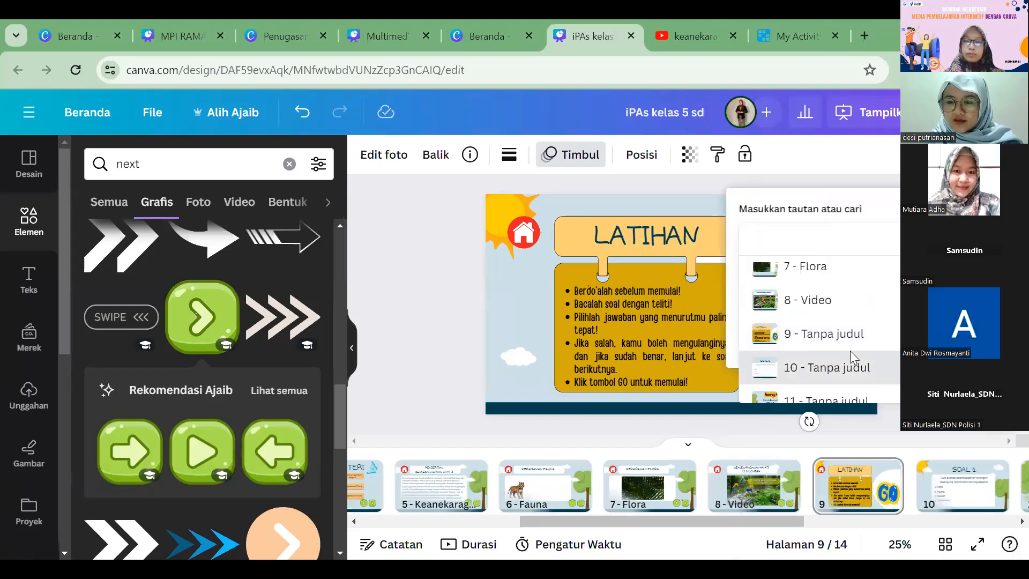
{"action": "left_click", "coordinate": [825, 367]}
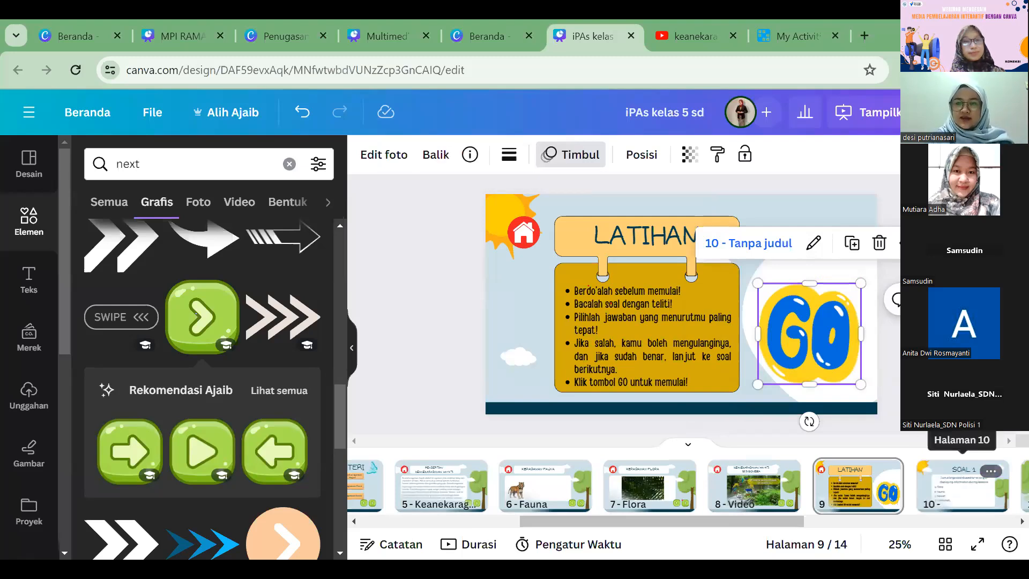
Step: Link the answer "a. flora" on page 10, SOAL 1, to page 11 of the document
{"action": "left_click", "coordinate": [962, 484]}
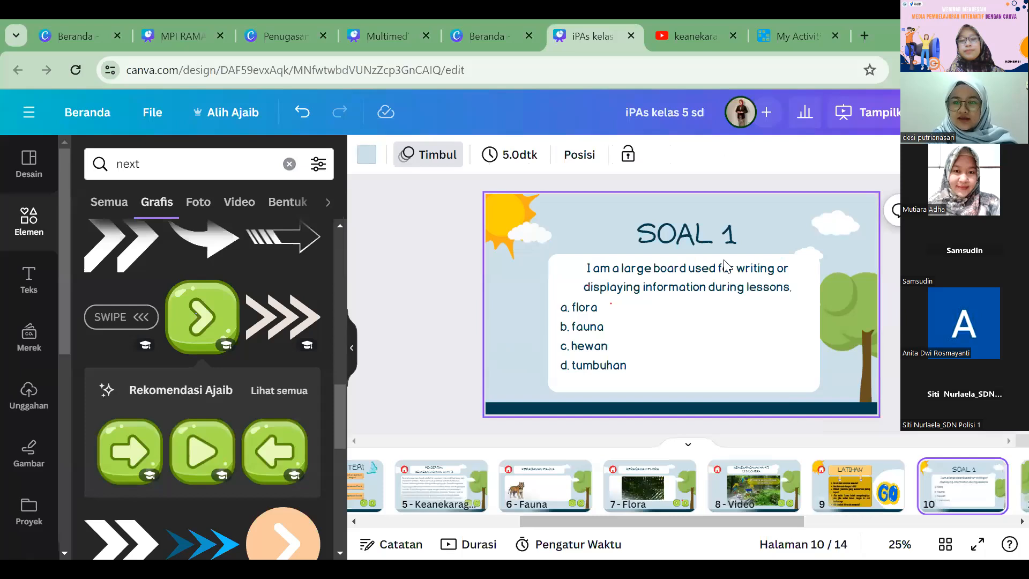
{"action": "left_click", "coordinate": [588, 308]}
{"action": "left_click", "coordinate": [584, 304]}
{"action": "triple_click", "coordinate": [567, 304]}
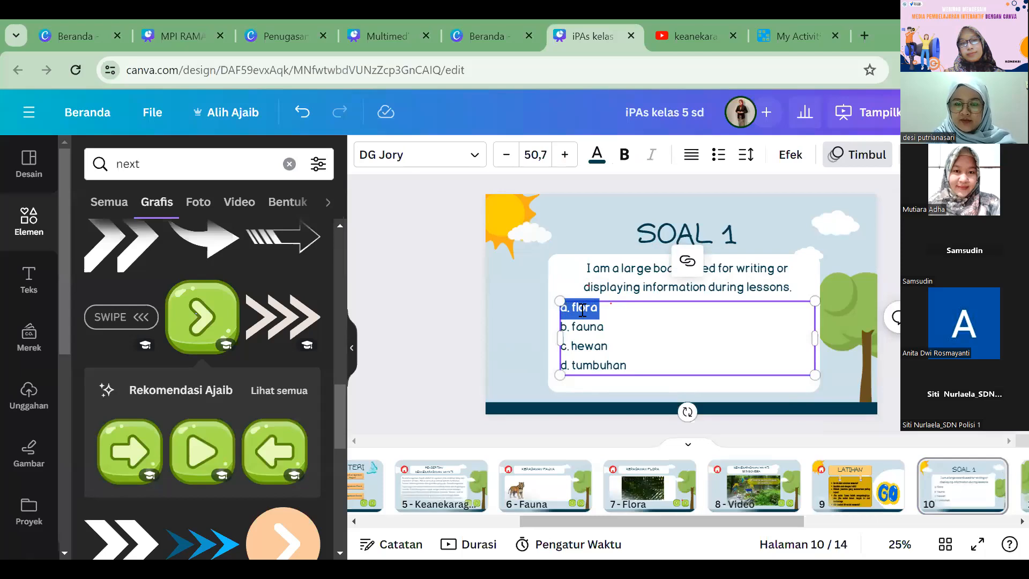
{"action": "right_click", "coordinate": [580, 310]}
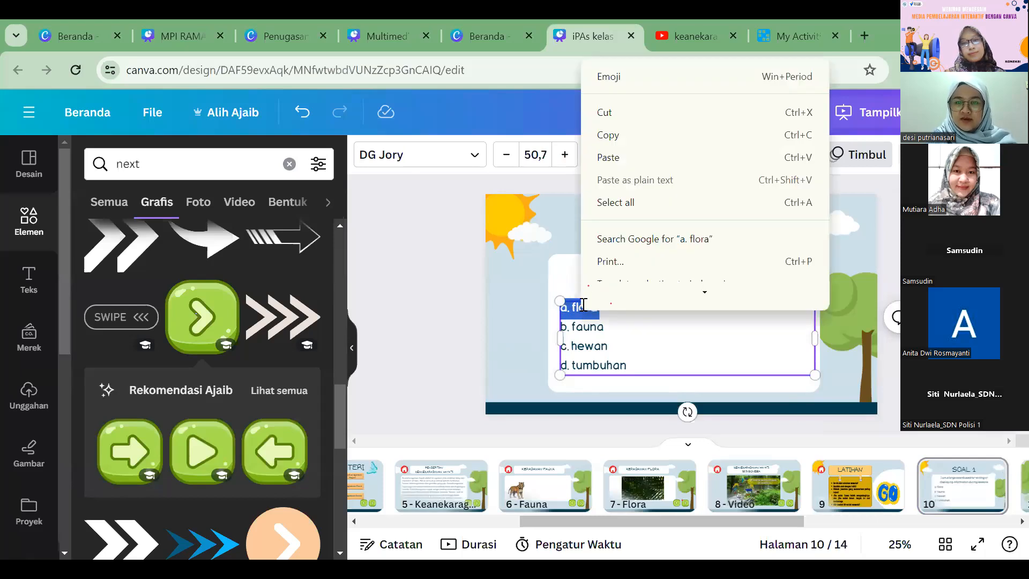
{"action": "key", "text": "Escape"}
{"action": "left_click", "coordinate": [686, 262]}
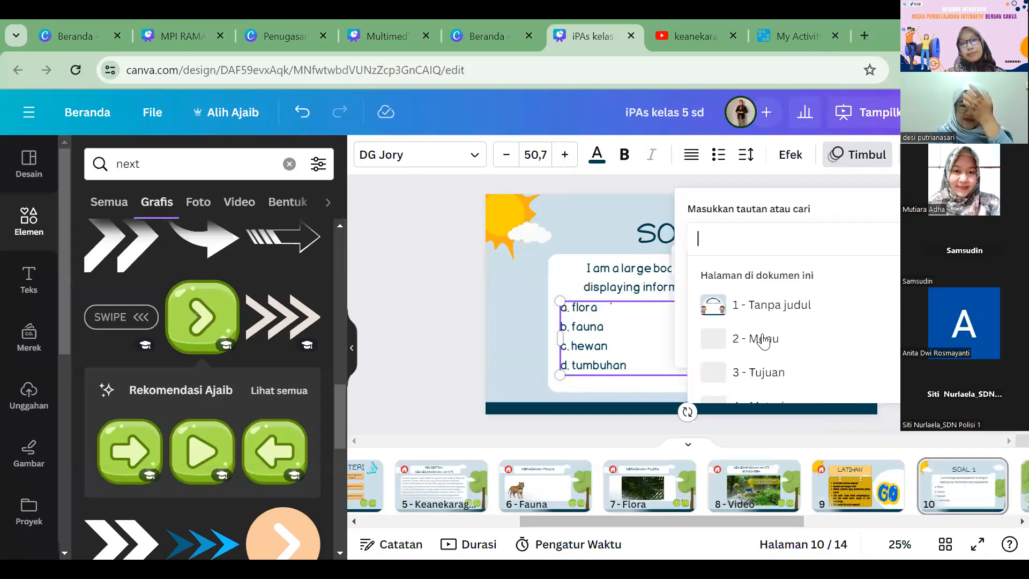
{"action": "scroll", "coordinate": [764, 338], "scroll_direction": "down", "scroll_amount": 5}
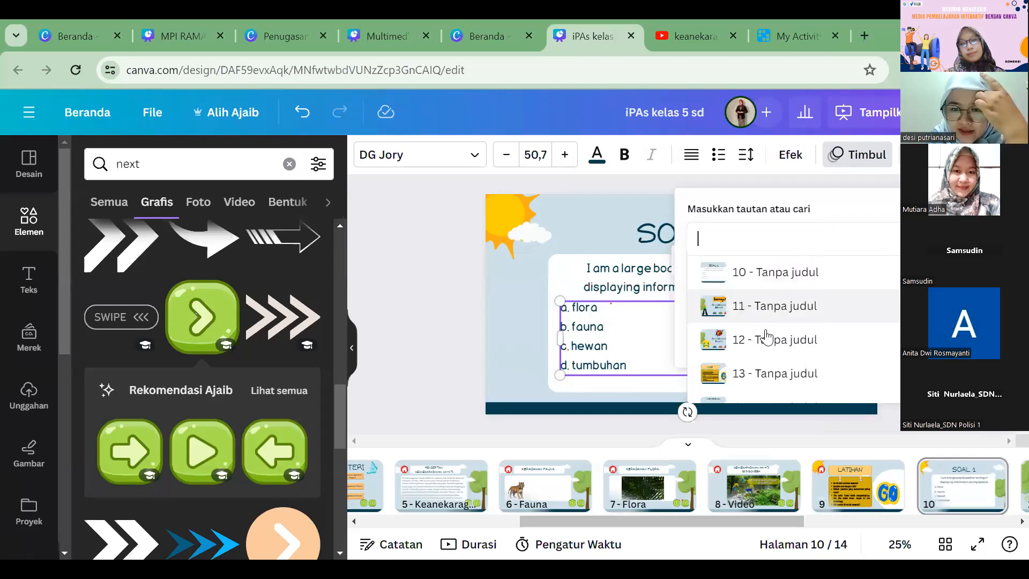
{"action": "scroll", "coordinate": [766, 339], "scroll_direction": "down", "scroll_amount": 1}
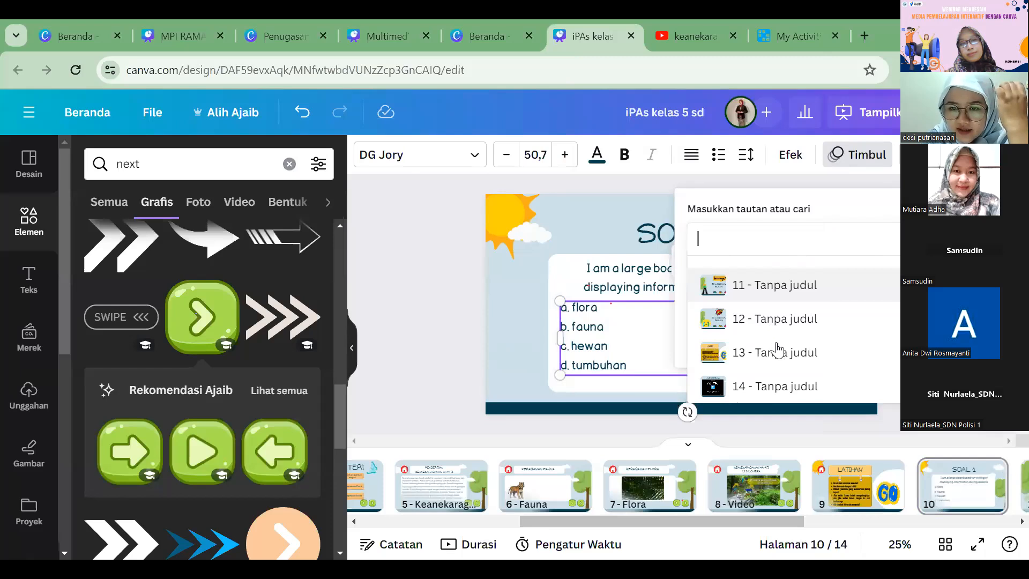
{"action": "scroll", "coordinate": [777, 370], "scroll_direction": "up", "scroll_amount": 3}
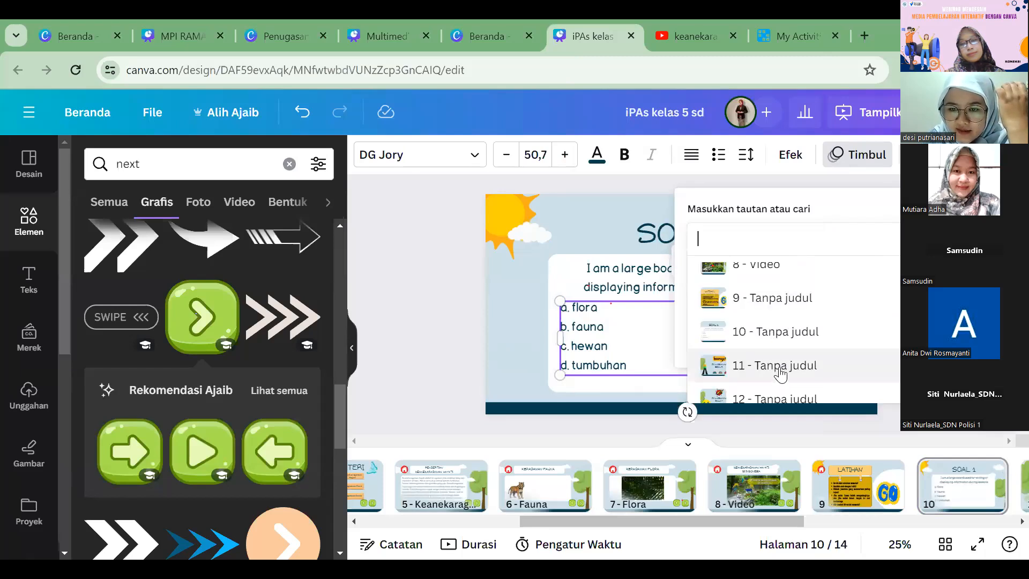
{"action": "left_click", "coordinate": [774, 366]}
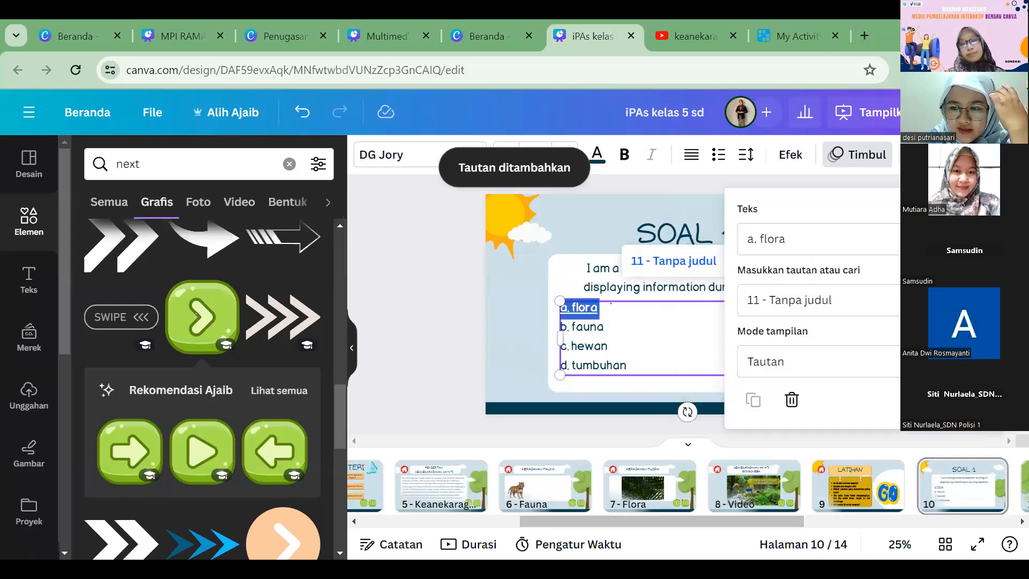
Step: Link the answers "b. fauna", "c. hewan" and "d. tumbuhan" on SOAL 1 to page 12 of the document
{"action": "double_click", "coordinate": [583, 329]}
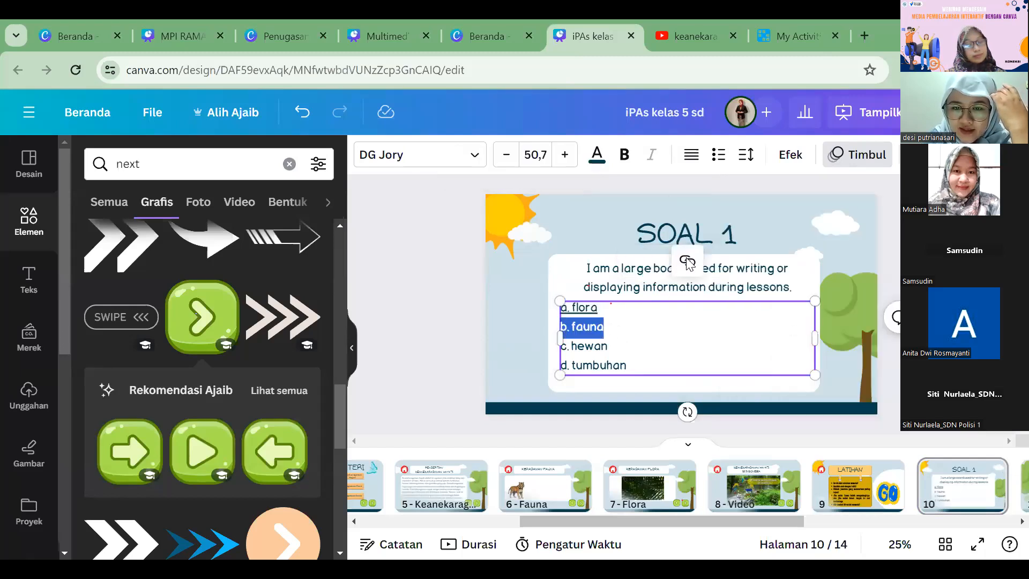
{"action": "key", "text": "ctrl+k"}
{"action": "scroll", "coordinate": [800, 351], "scroll_direction": "down", "scroll_amount": 4}
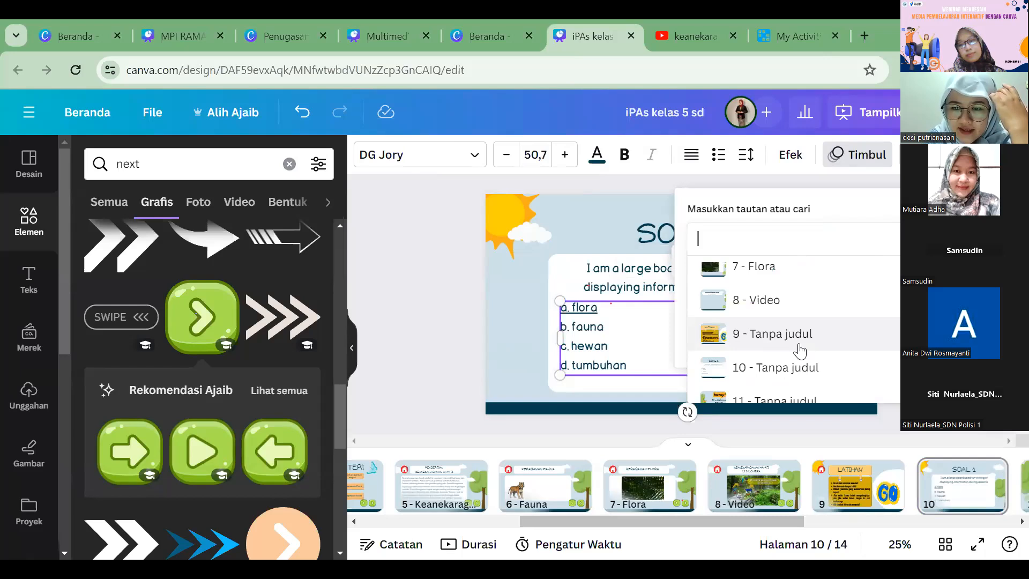
{"action": "scroll", "coordinate": [800, 351], "scroll_direction": "down", "scroll_amount": 3}
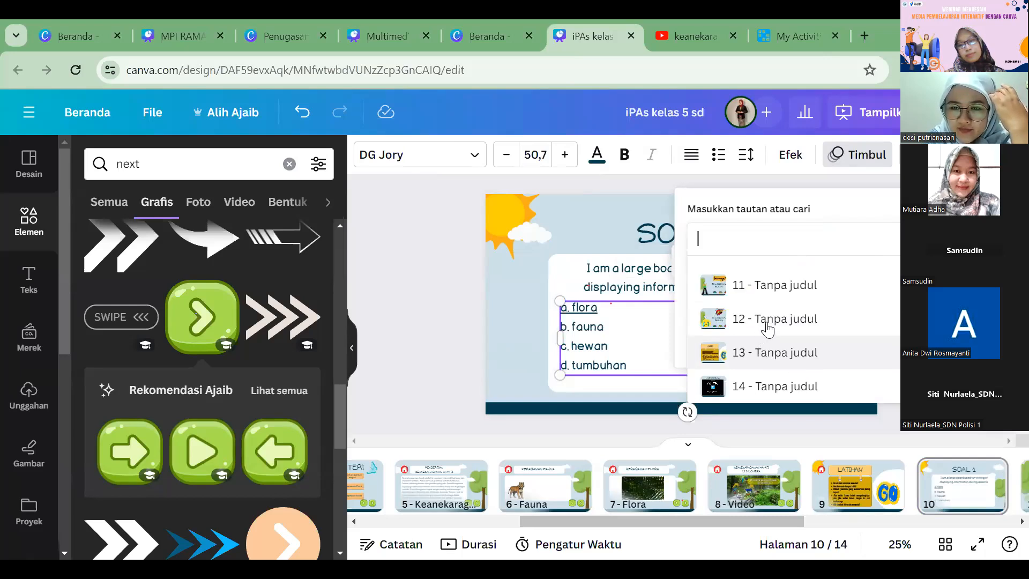
{"action": "left_click_drag", "start_coordinate": [612, 346], "coordinate": [561, 345]}
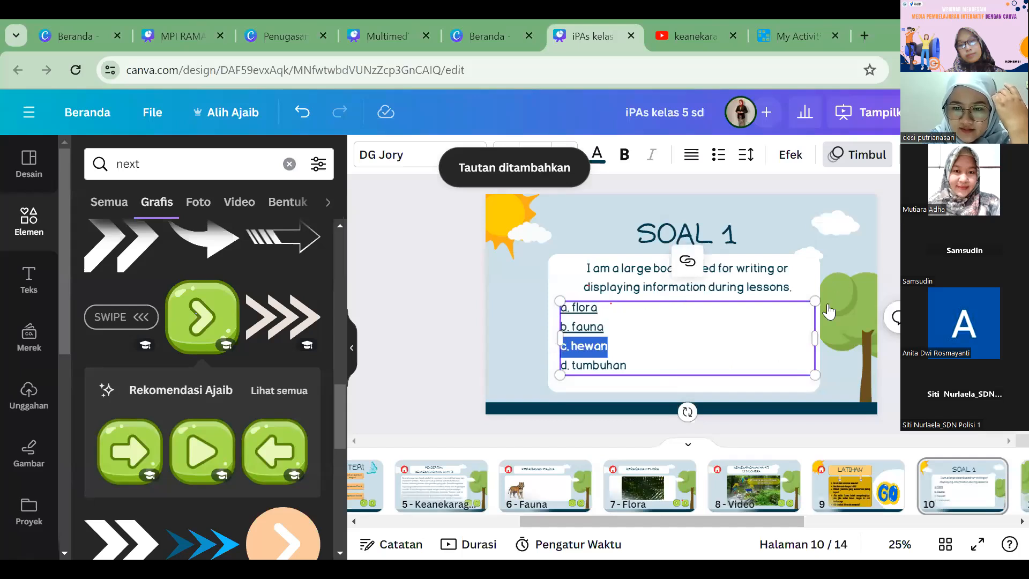
{"action": "left_click", "coordinate": [687, 261]}
{"action": "left_click", "coordinate": [794, 319]}
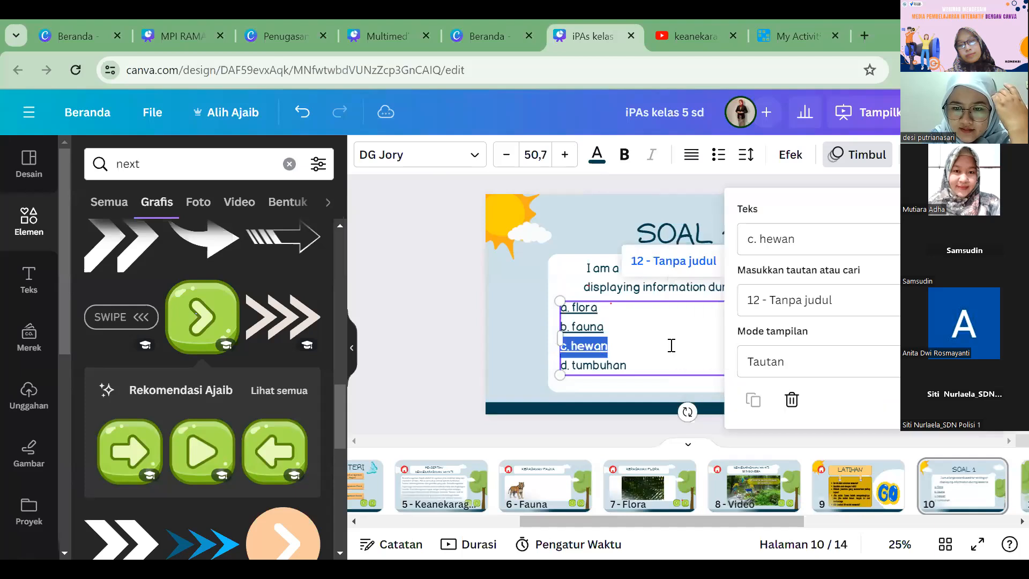
{"action": "left_click", "coordinate": [633, 363]}
{"action": "left_click", "coordinate": [562, 365], "text": "shift"}
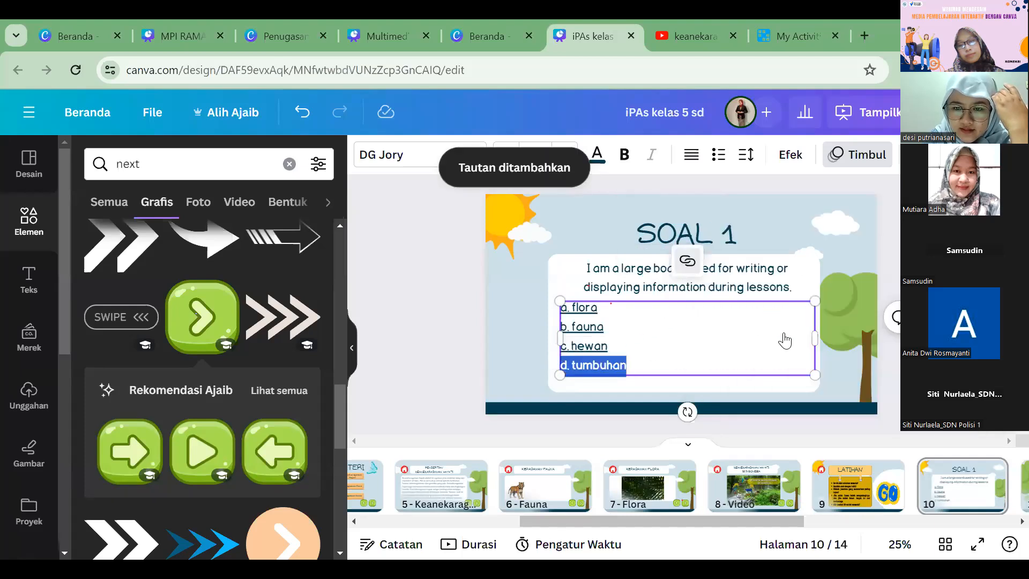
{"action": "key", "text": "ctrl+k"}
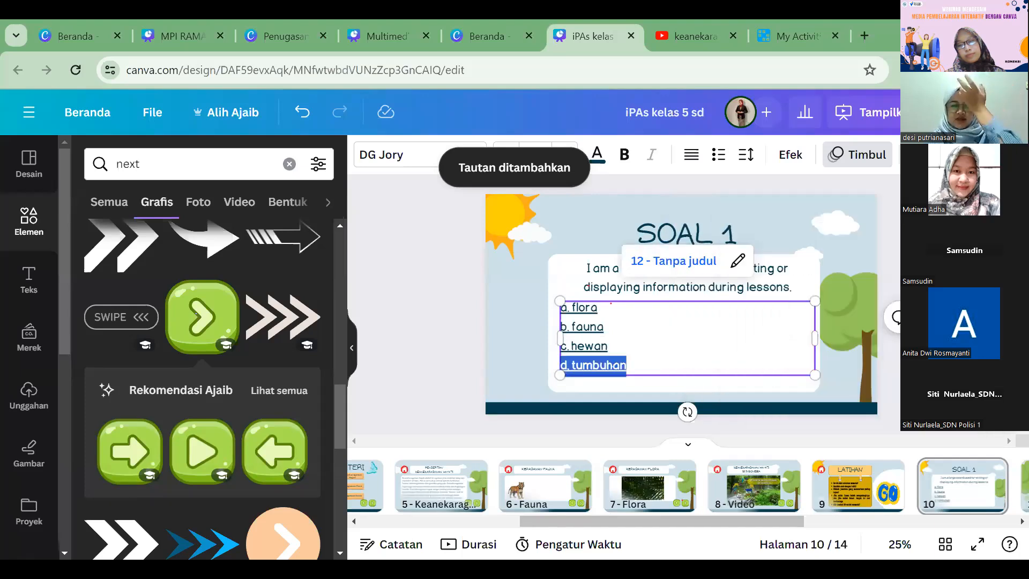
{"action": "left_click", "coordinate": [988, 432]}
Step: Delete the multicoloured number graphics 1, 2 and 3 from page 11, Jawabanmu Benar
{"action": "left_click_drag", "start_coordinate": [786, 518], "coordinate": [836, 524]}
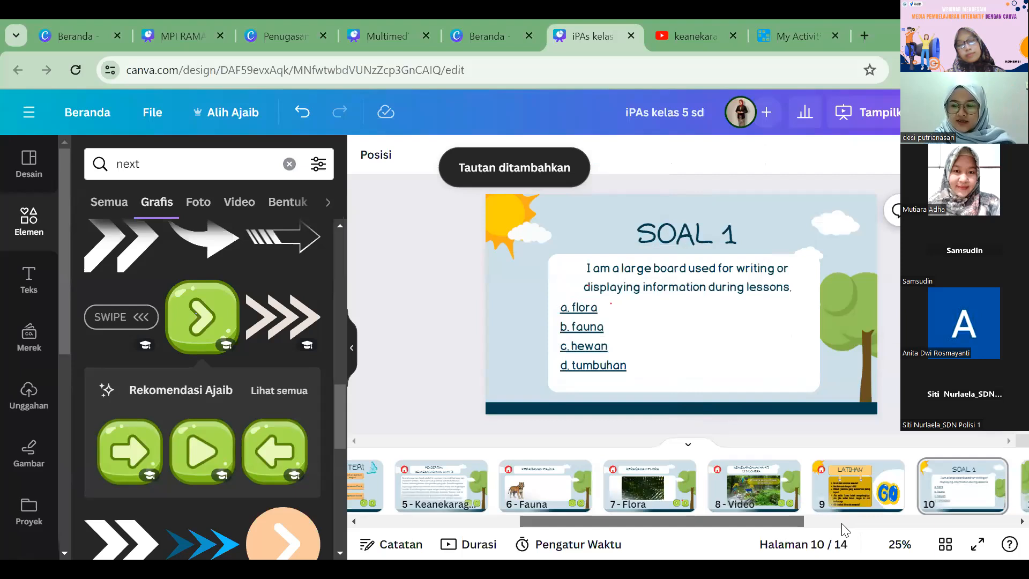
{"action": "scroll", "coordinate": [746, 340], "scroll_direction": "down", "scroll_amount": 3}
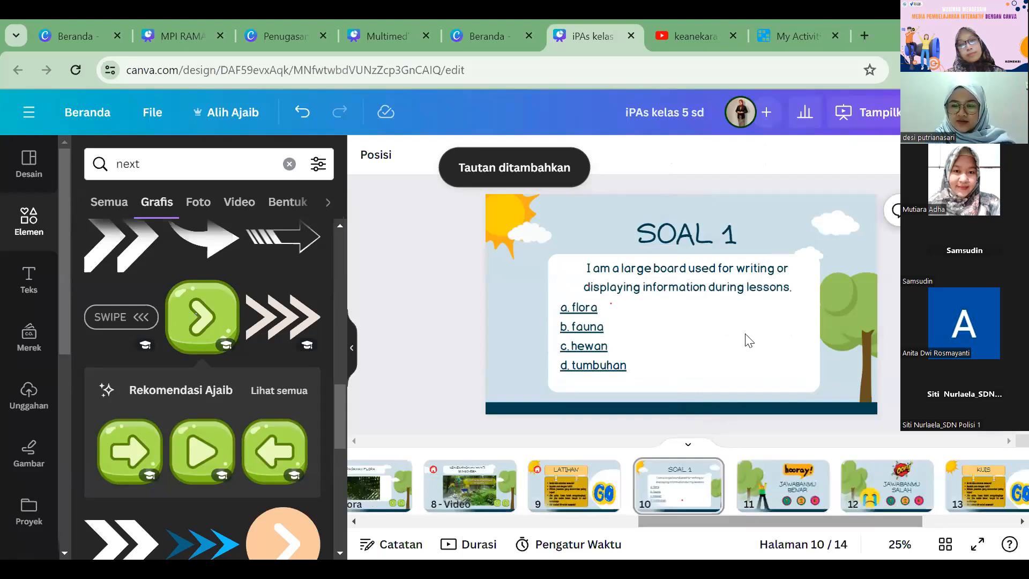
{"action": "left_click", "coordinate": [693, 368]}
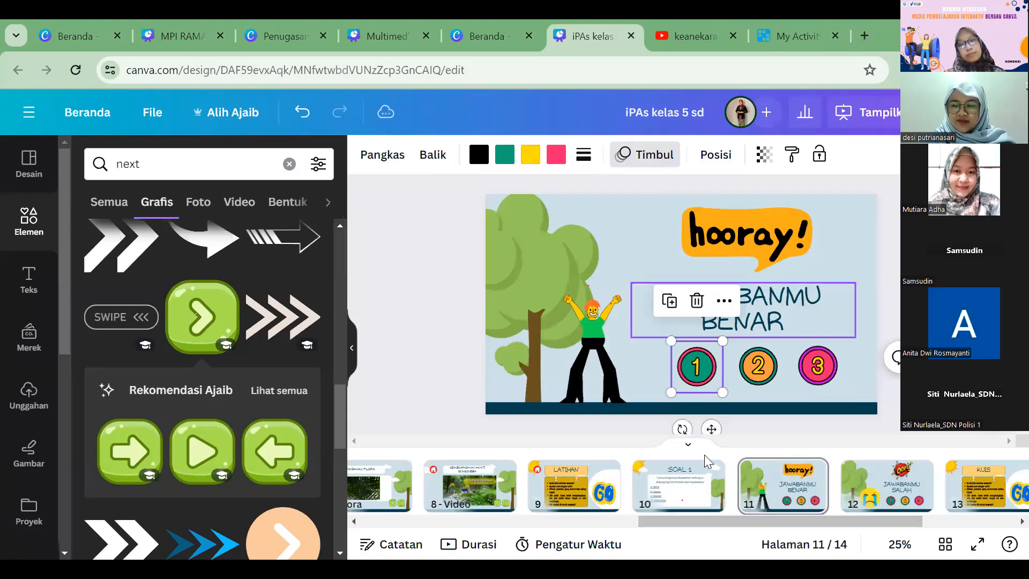
{"action": "left_click", "coordinate": [690, 364]}
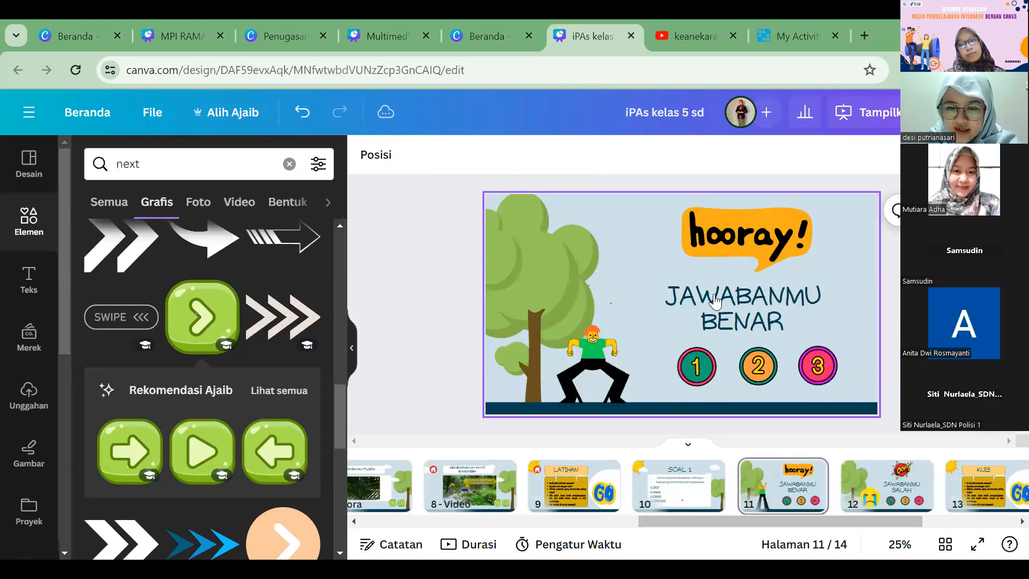
{"action": "right_click", "coordinate": [816, 367]}
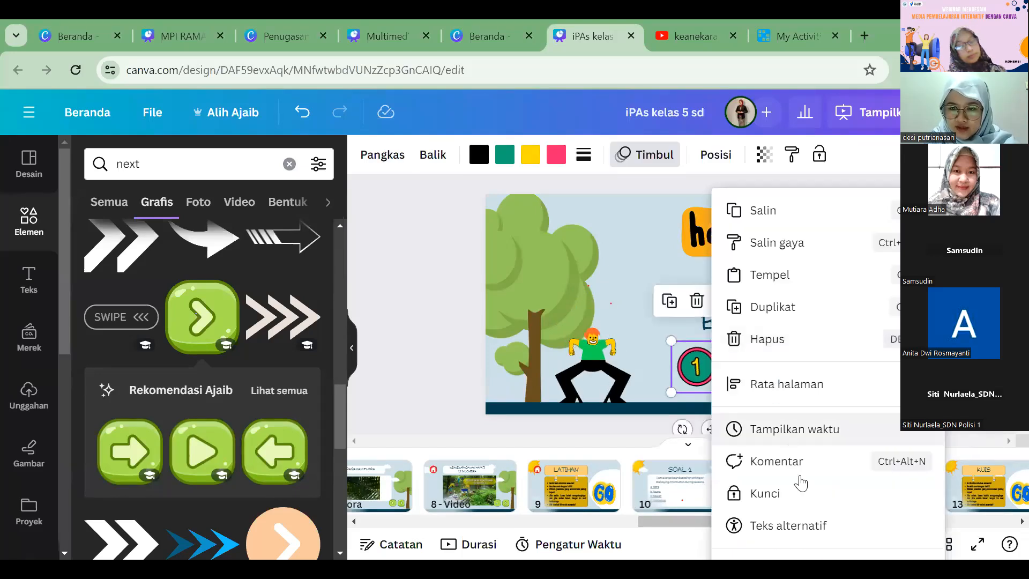
{"action": "left_click", "coordinate": [639, 391]}
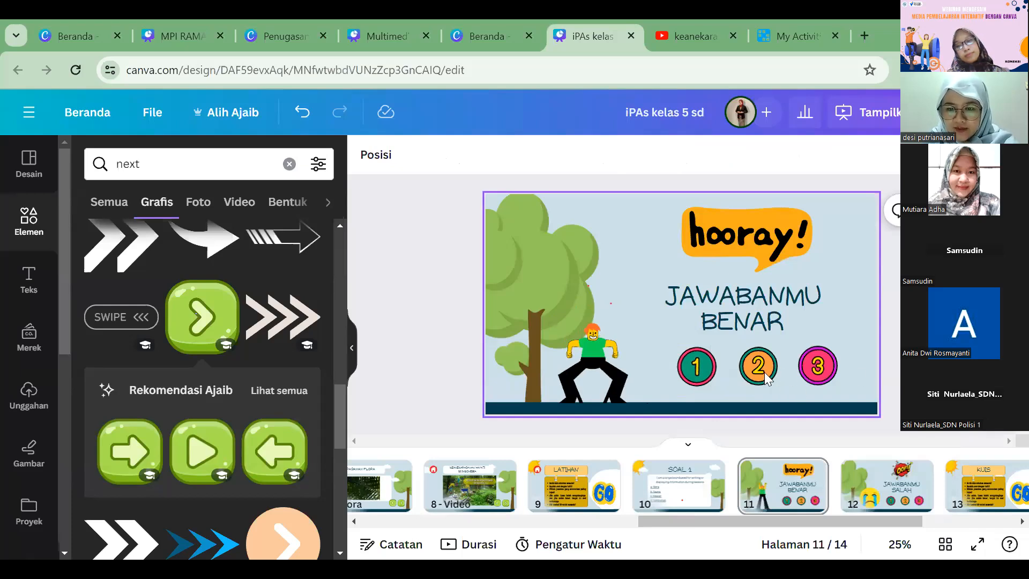
{"action": "left_click", "coordinate": [708, 366]}
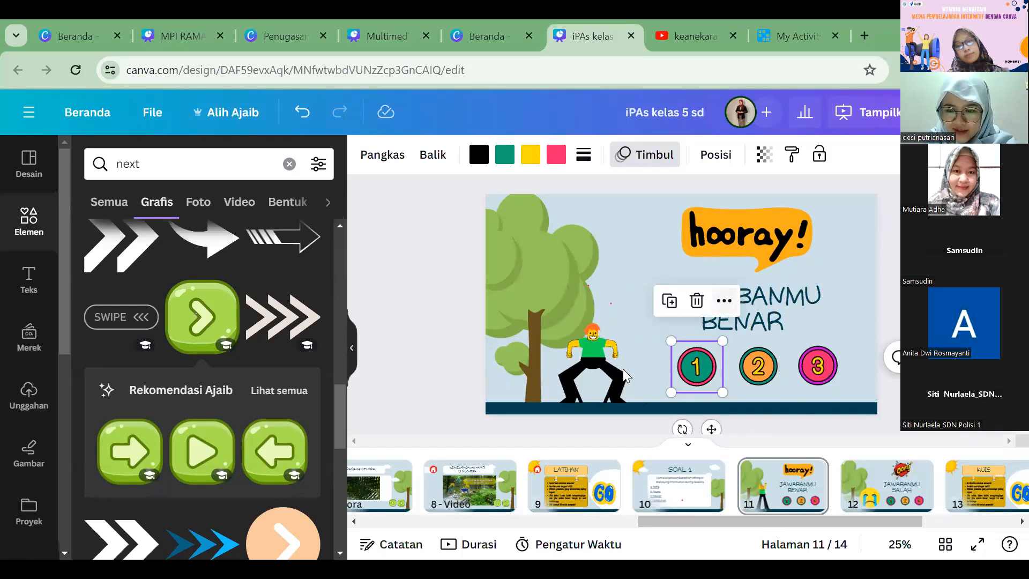
{"action": "right_click", "coordinate": [702, 368]}
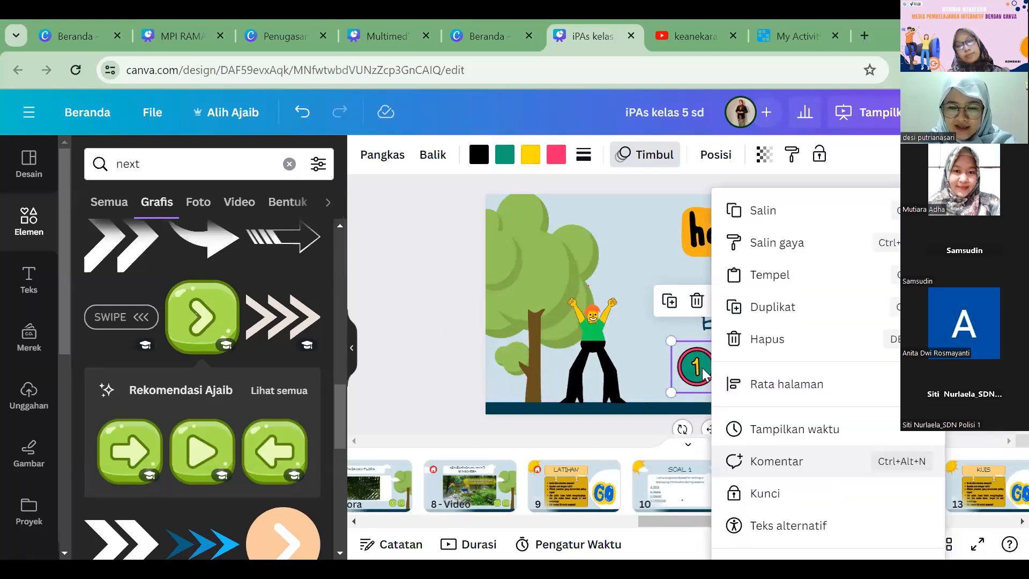
{"action": "left_click", "coordinate": [780, 319]}
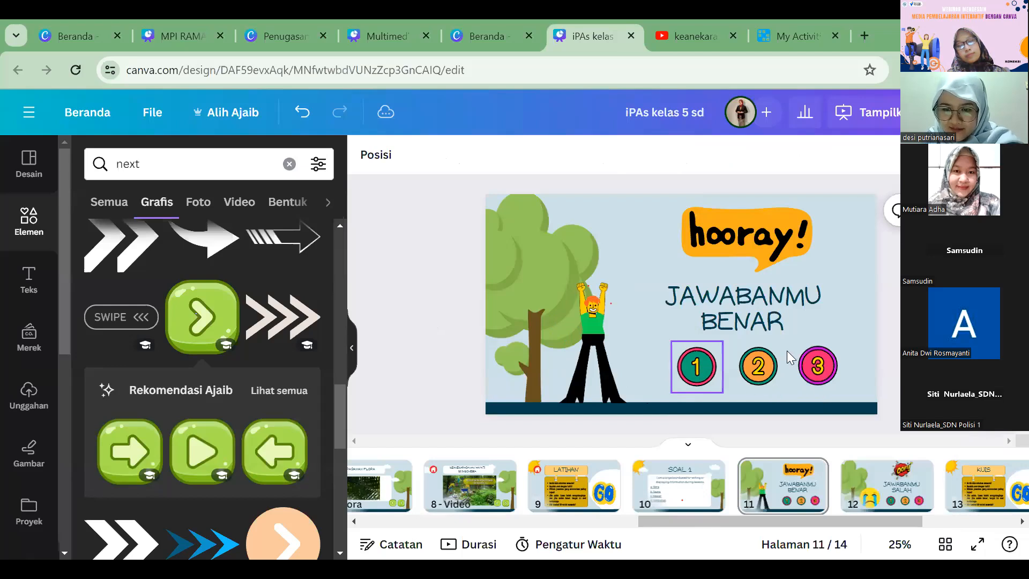
{"action": "right_click", "coordinate": [770, 366]}
{"action": "mouse_move", "coordinate": [836, 384]}
{"action": "key", "text": "Escape"}
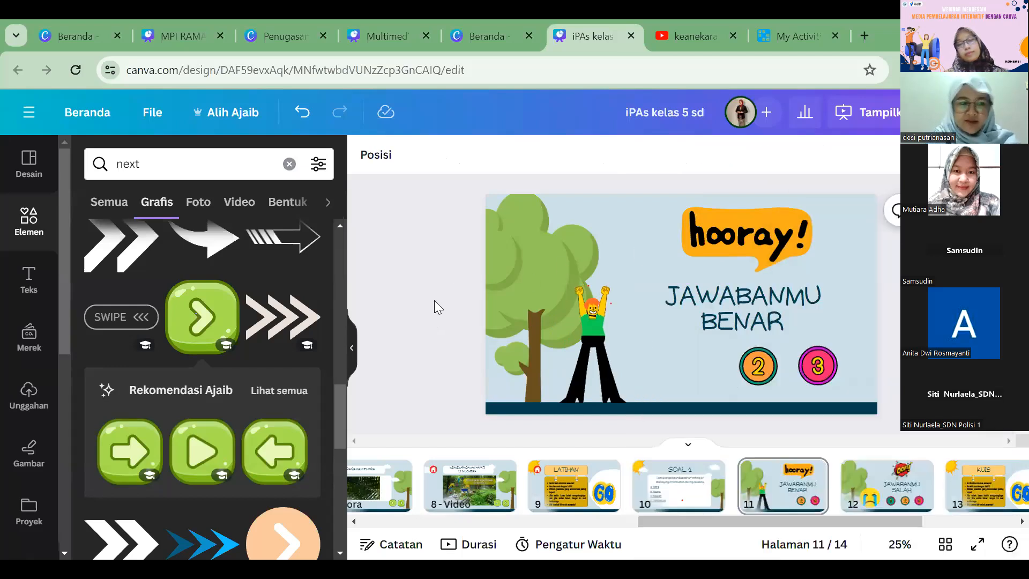
Step: Search the graphics for "1" and place matching orange circles 1, 2 and 3 in a row below the Jawabanmu Benar text
{"action": "left_click", "coordinate": [38, 210]}
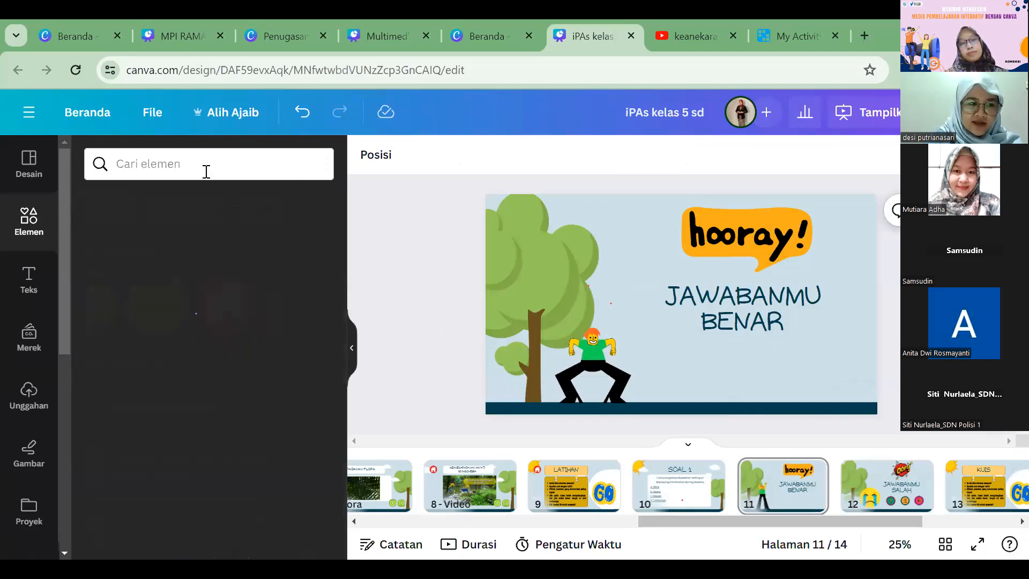
{"action": "left_click", "coordinate": [209, 164]}
{"action": "type", "text": "1"}
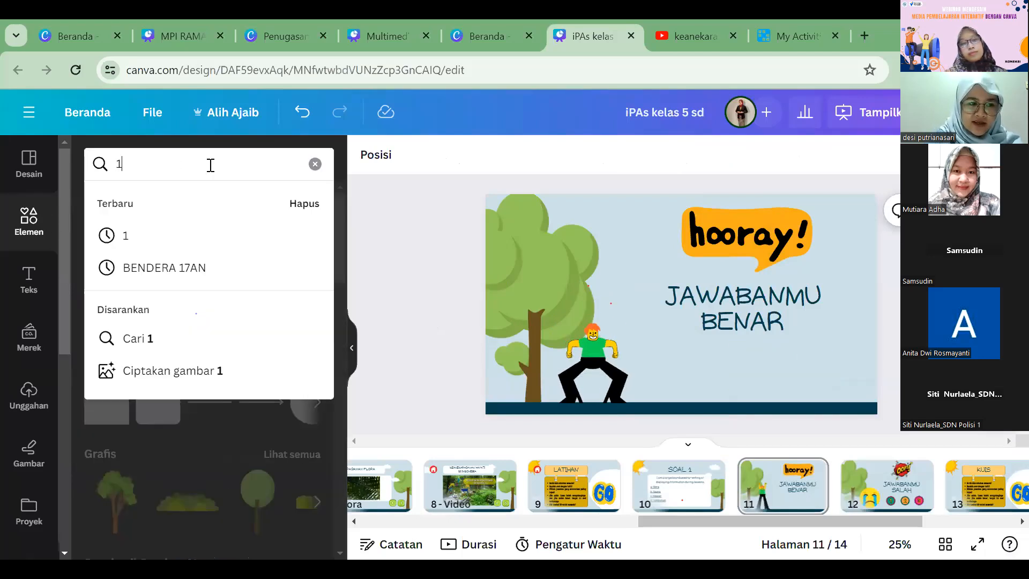
{"action": "left_click", "coordinate": [263, 246]}
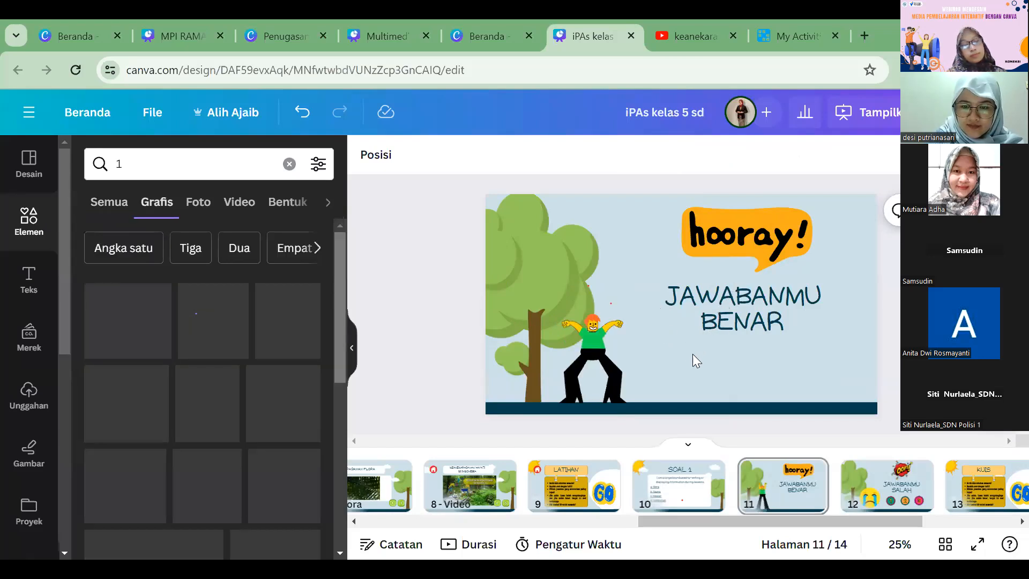
{"action": "left_click", "coordinate": [286, 284]}
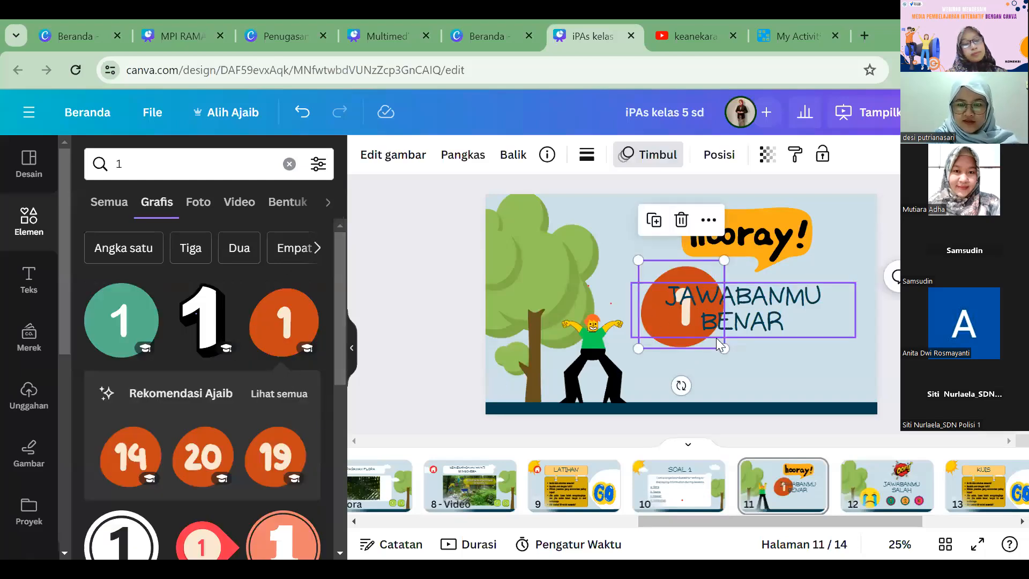
{"action": "left_click_drag", "start_coordinate": [796, 300], "coordinate": [813, 283]}
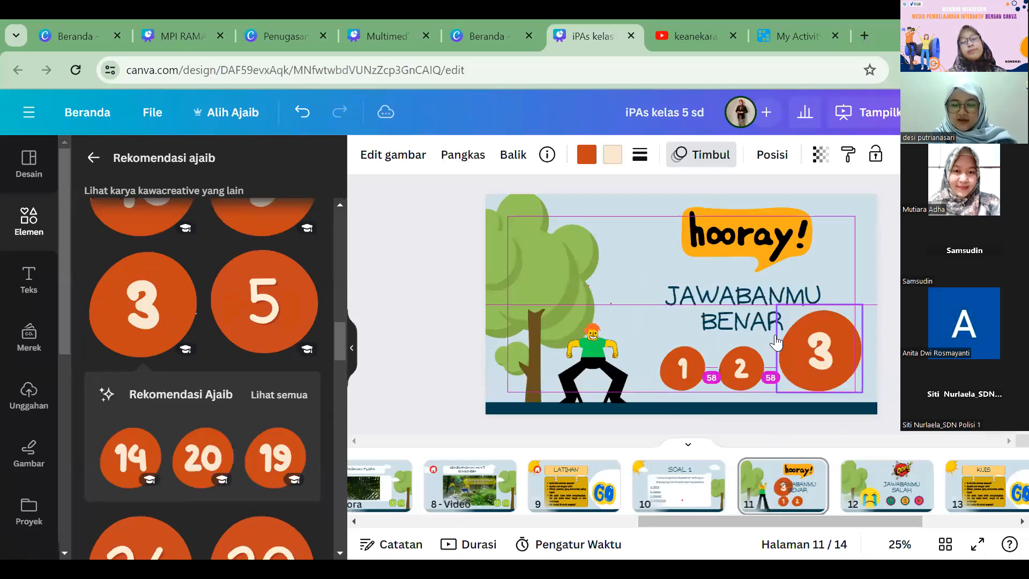
{"action": "mouse_move", "coordinate": [775, 337]}
{"action": "left_mouse_down"}
{"action": "mouse_move", "coordinate": [792, 328]}
{"action": "mouse_move", "coordinate": [795, 351]}
{"action": "mouse_move", "coordinate": [795, 337]}
{"action": "left_mouse_up"}
Step: Link the orange number 1 circle on page 11 to page 10 of the document
{"action": "right_click", "coordinate": [795, 338]}
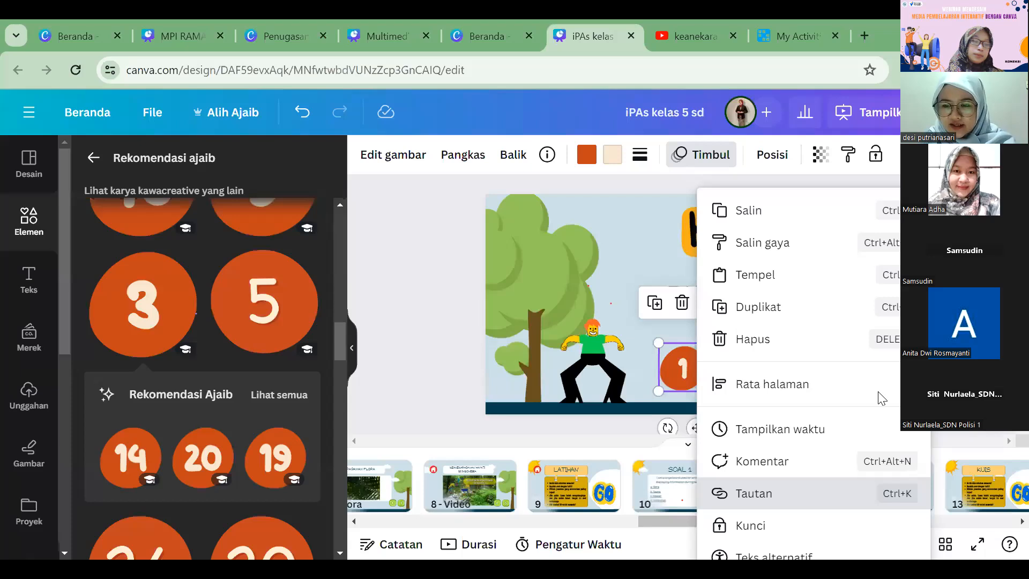
{"action": "left_click", "coordinate": [814, 492]}
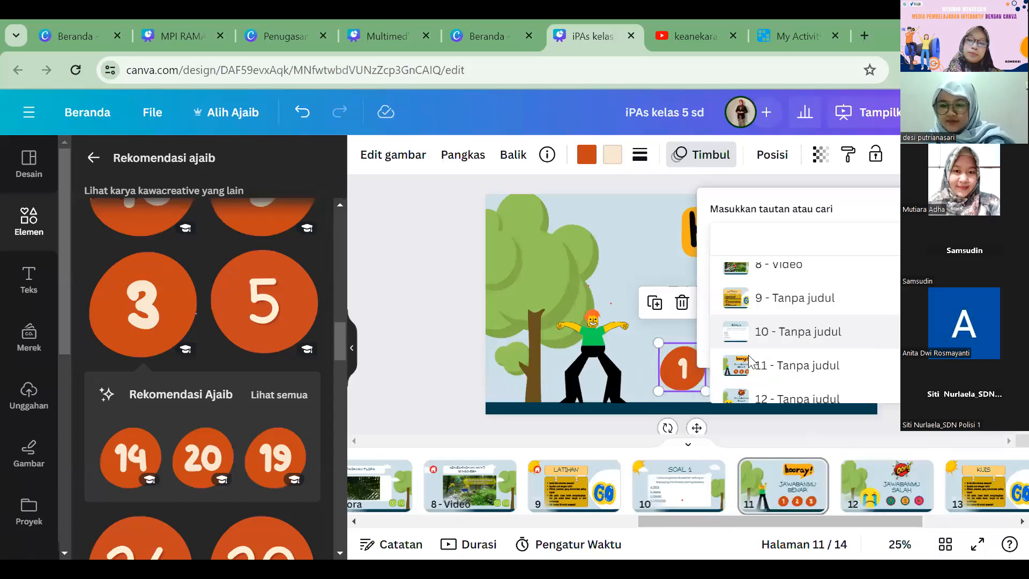
{"action": "left_click", "coordinate": [824, 367]}
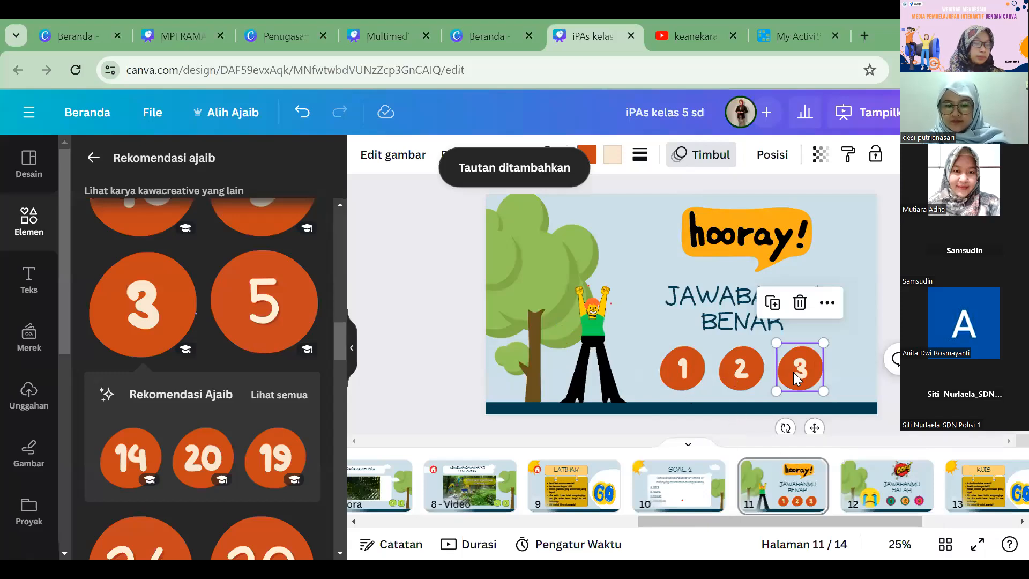
Step: Replace the multicoloured number graphics on page 12, Jawabanmu Salah, with a pasted copy of the three orange circles
{"action": "left_click", "coordinate": [883, 490]}
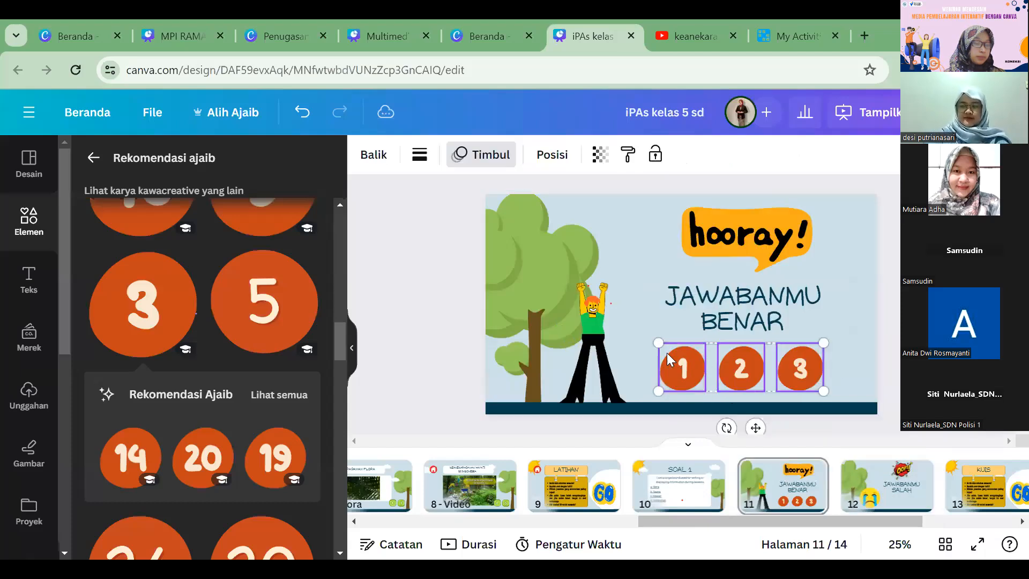
{"action": "left_click", "coordinate": [885, 486]}
{"action": "key", "text": "ctrl+v"}
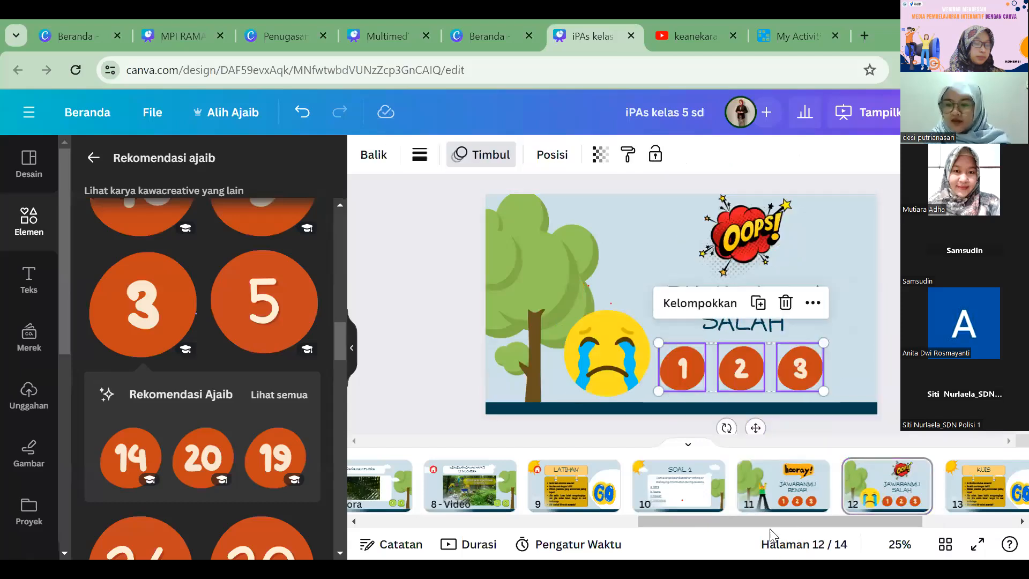
Step: Look over page 9 Latihan, page 12 Jawabanmu Salah and page 13 Kuis to check their buttons
{"action": "left_click", "coordinate": [772, 526]}
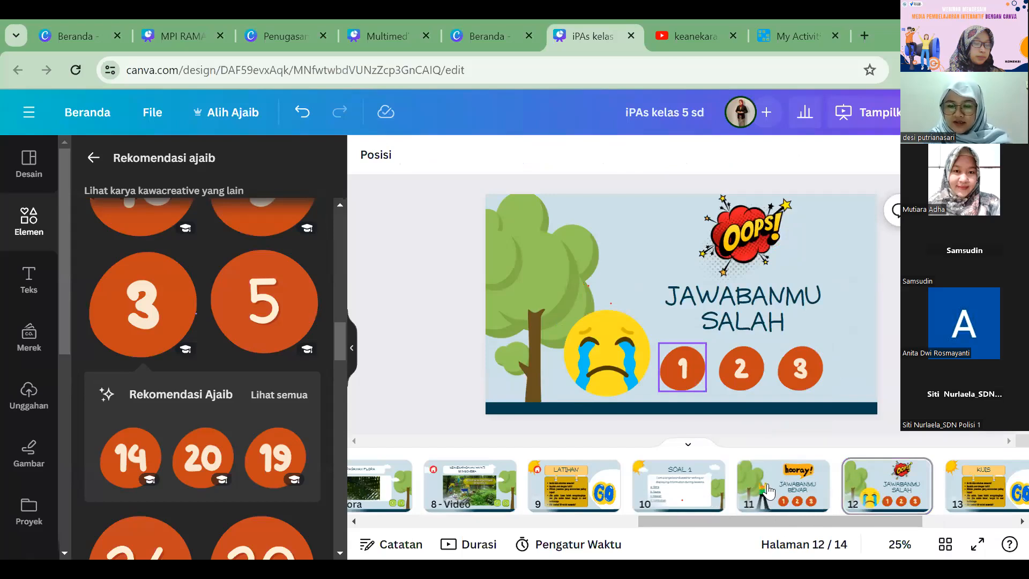
{"action": "scroll", "coordinate": [674, 484], "scroll_direction": "right", "scroll_amount": 3}
{"action": "left_click", "coordinate": [673, 483]}
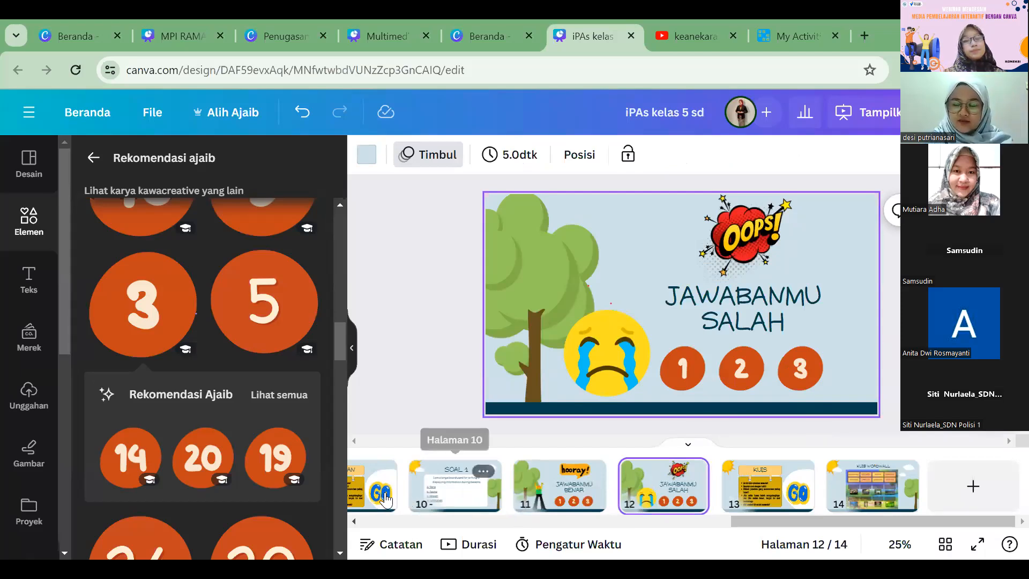
{"action": "left_click", "coordinate": [386, 499]}
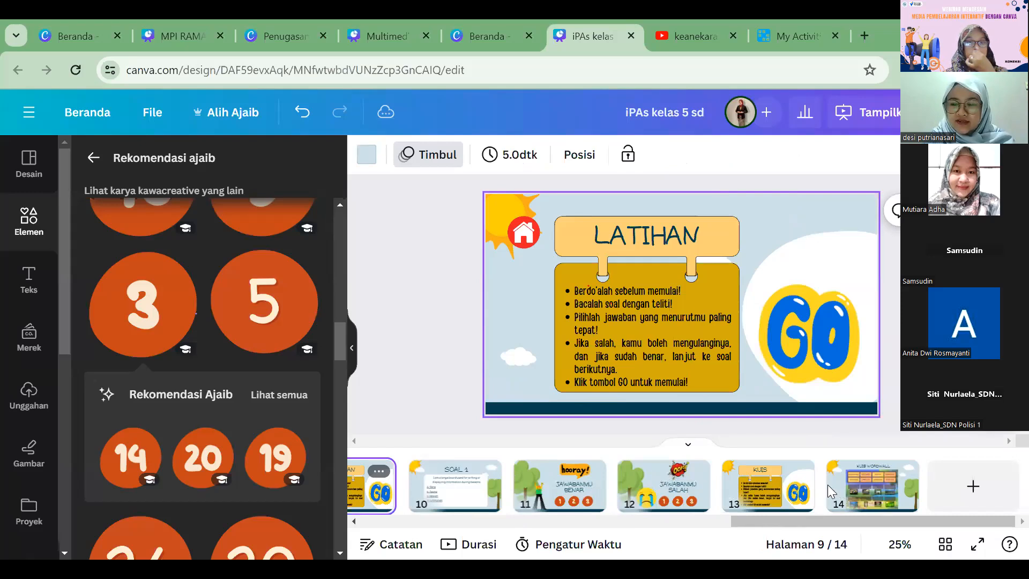
{"action": "scroll", "coordinate": [685, 478], "scroll_direction": "left", "scroll_amount": 2}
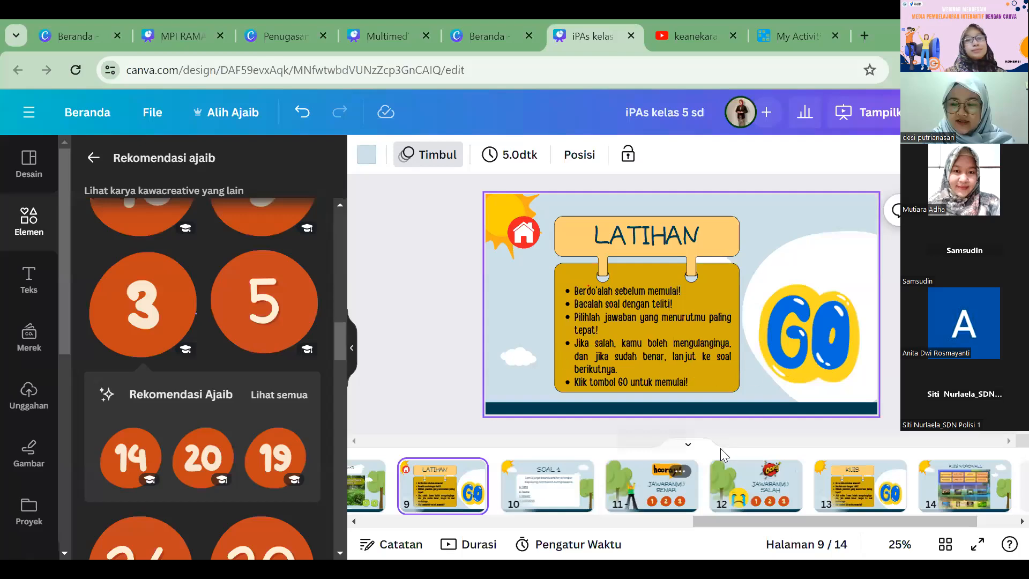
{"action": "left_click", "coordinate": [857, 484]}
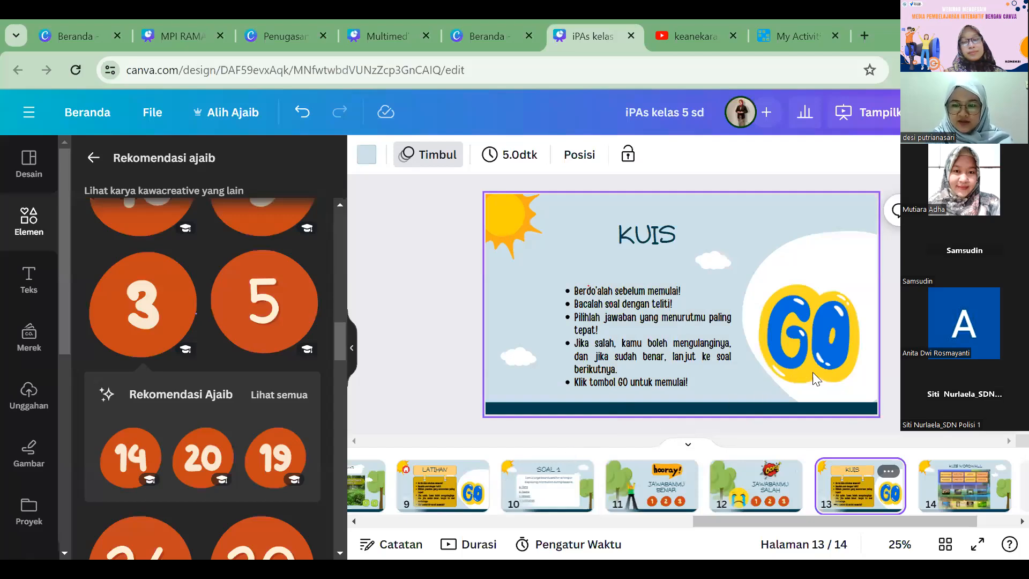
{"action": "scroll", "coordinate": [786, 371], "scroll_direction": "up", "scroll_amount": 1}
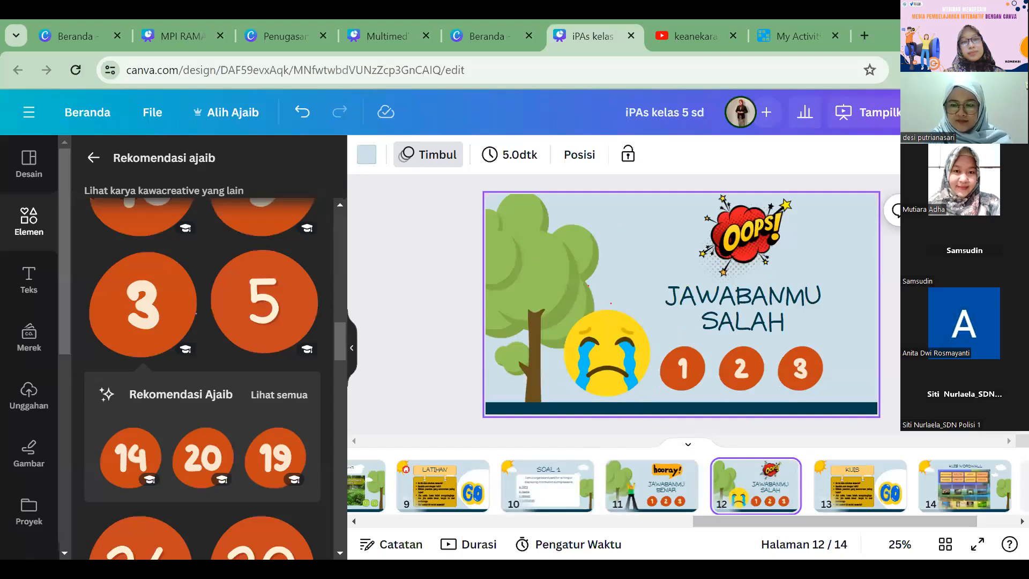
{"action": "left_click", "coordinate": [891, 346]}
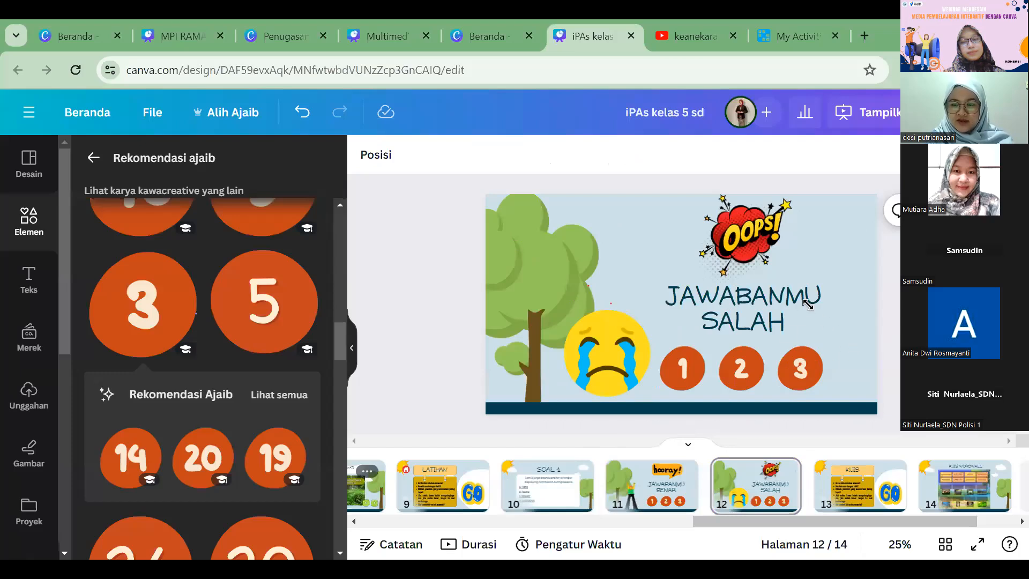
Step: Copy the home and arrow buttons from page 8 onto page 11, rearranging its Jawabanmu Benar text onto one line with the number circles higher
{"action": "key", "text": "ctrl+z"}
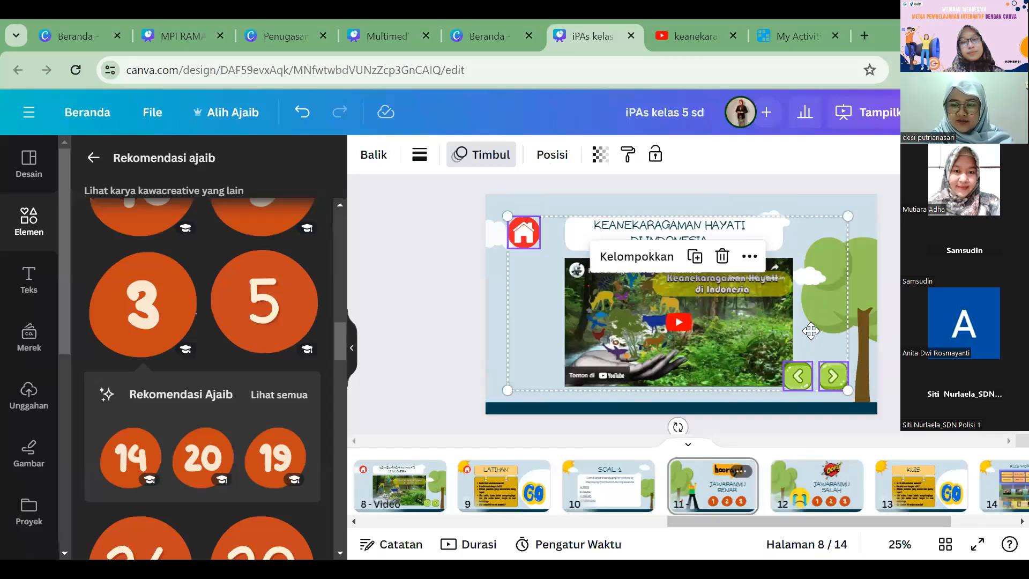
{"action": "key", "text": "ctrl+z"}
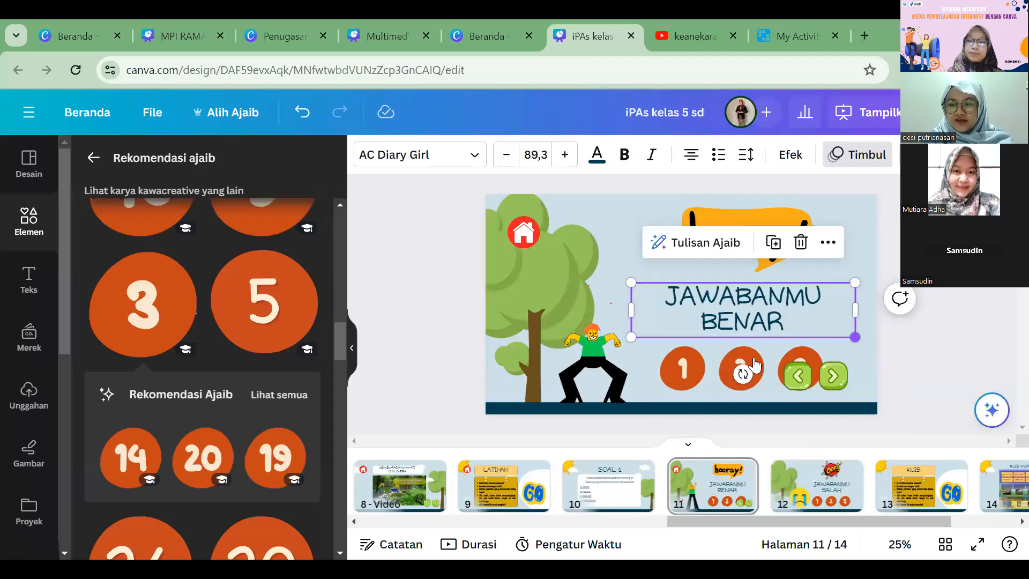
{"action": "key", "text": "ctrl+z"}
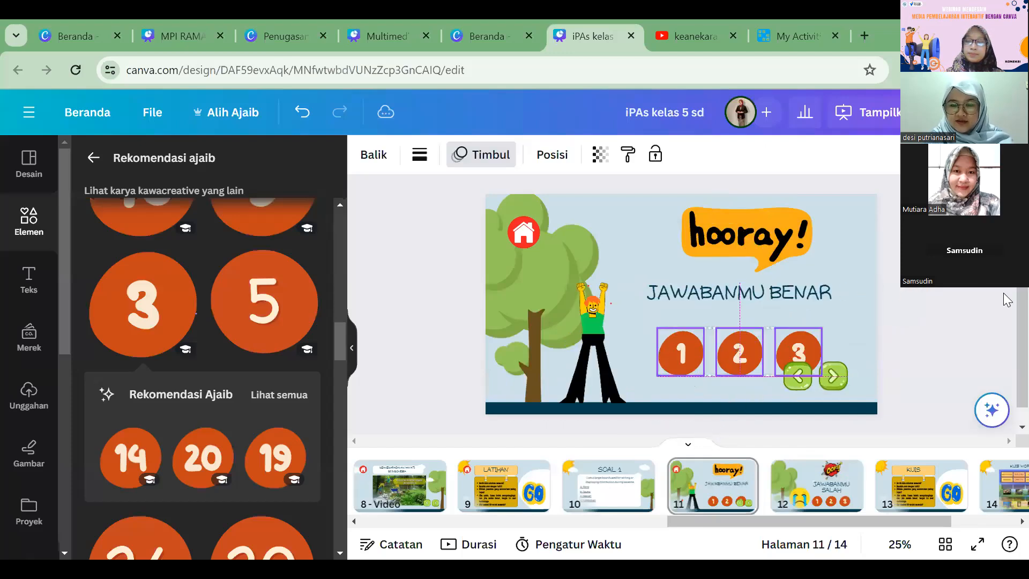
Step: Link the forward arrow on page 11 to page 13, and the GO graphic on page 13, Kuis, to page 14
{"action": "right_click", "coordinate": [834, 375]}
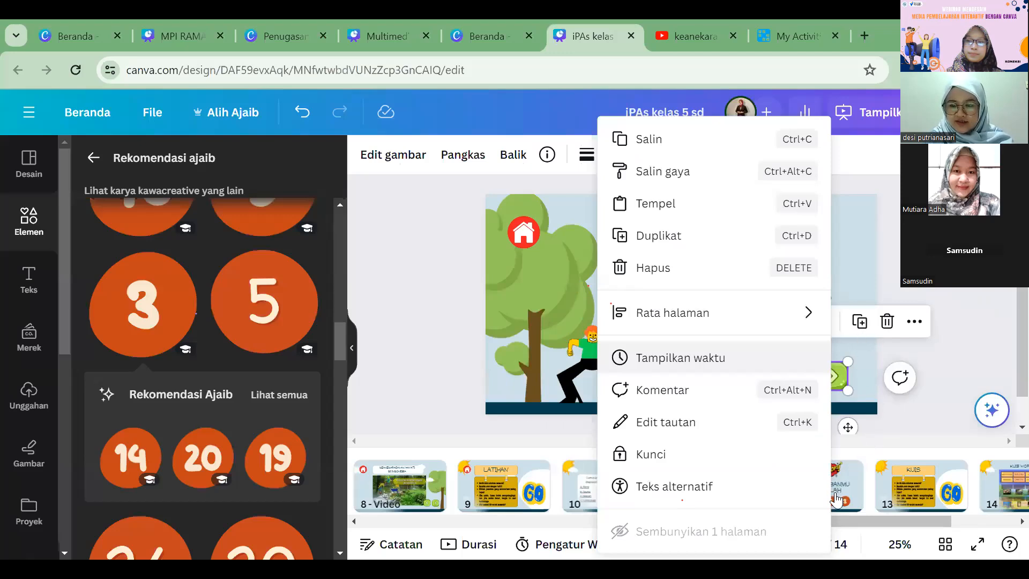
{"action": "left_click", "coordinate": [813, 351]}
{"action": "right_click", "coordinate": [813, 352]}
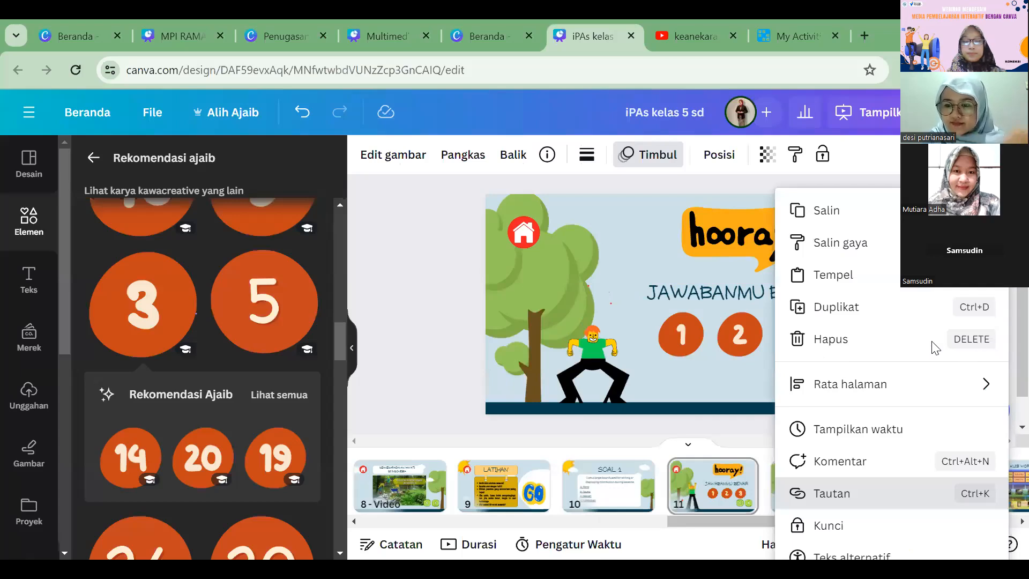
{"action": "left_click", "coordinate": [837, 494]}
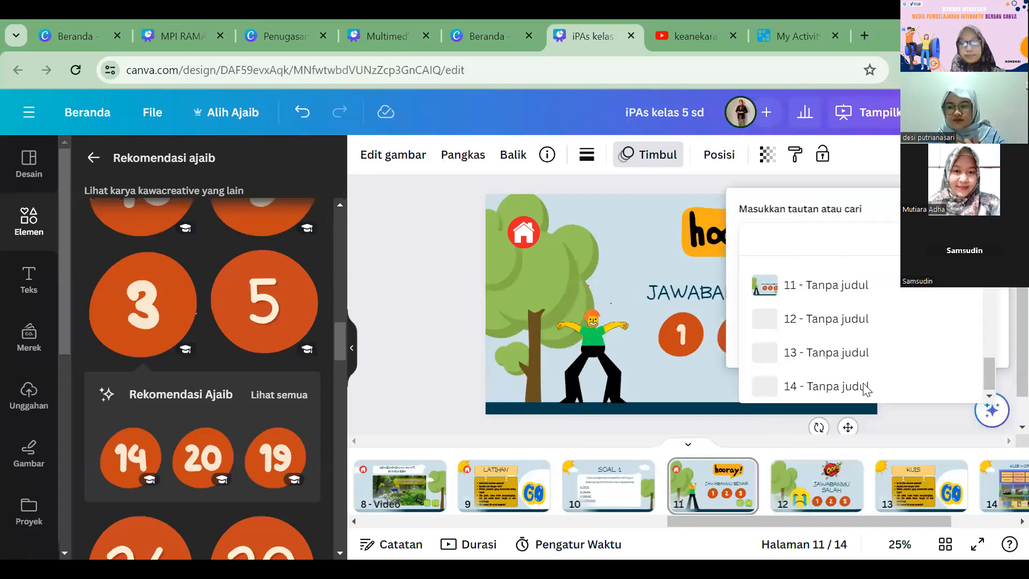
{"action": "left_click", "coordinate": [905, 351]}
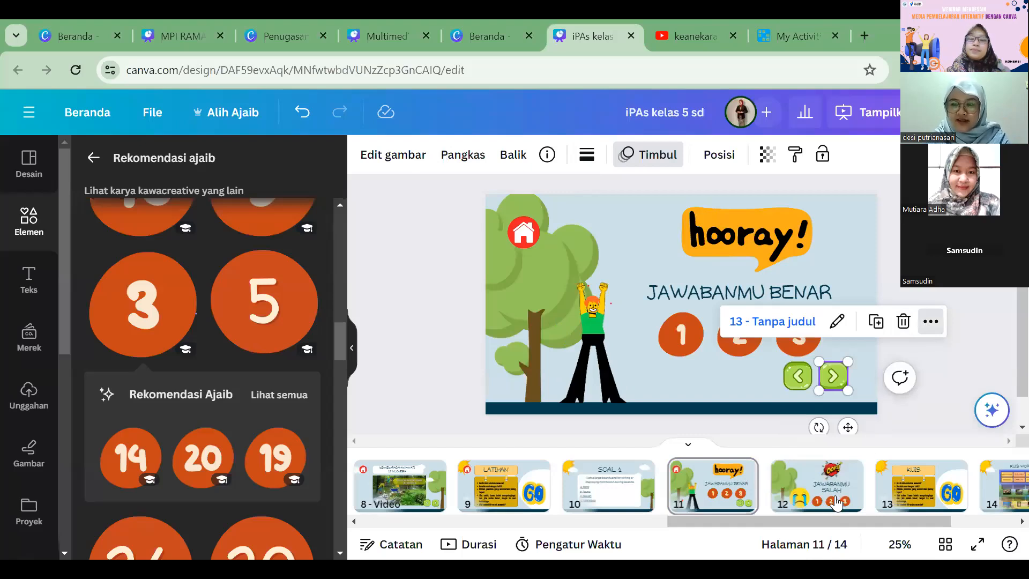
{"action": "left_click", "coordinate": [931, 321]}
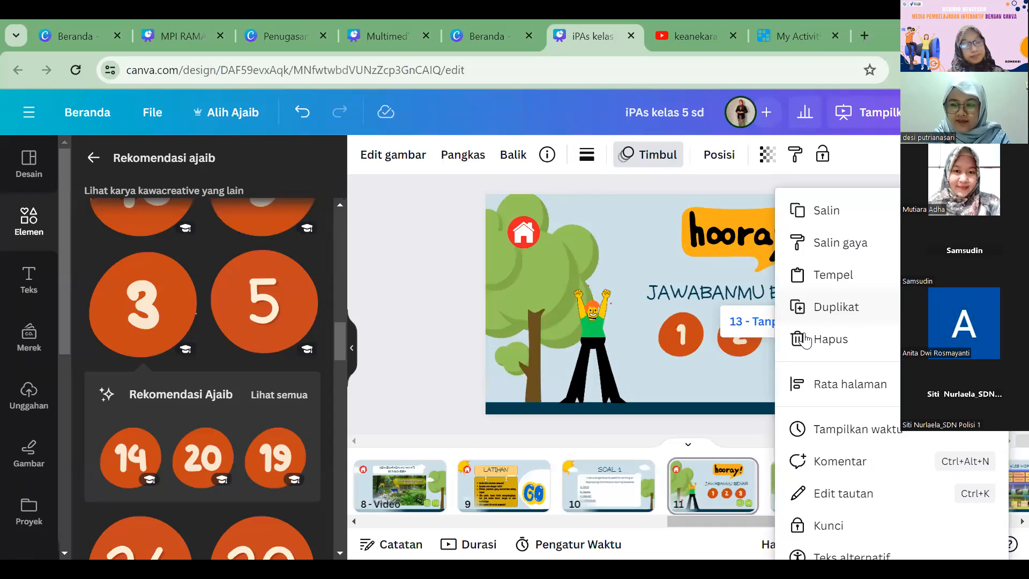
{"action": "key", "text": "ctrl+k"}
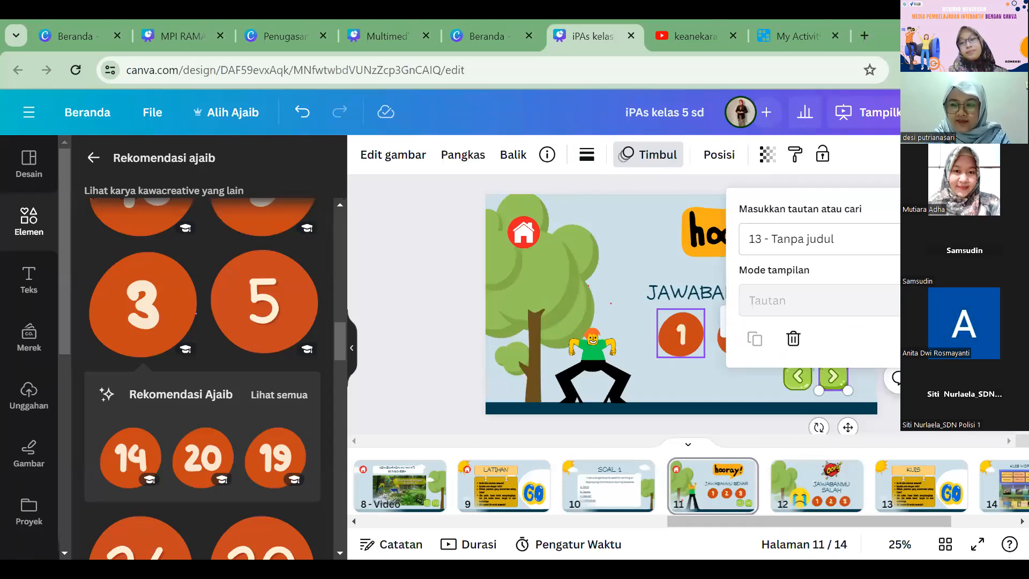
{"action": "left_click", "coordinate": [964, 239]}
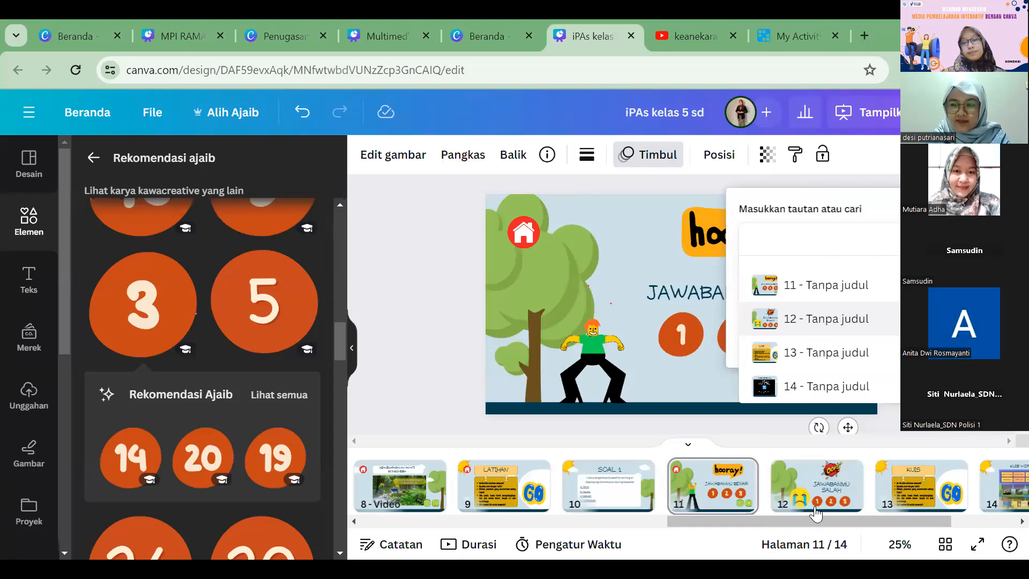
{"action": "left_click", "coordinate": [816, 352]}
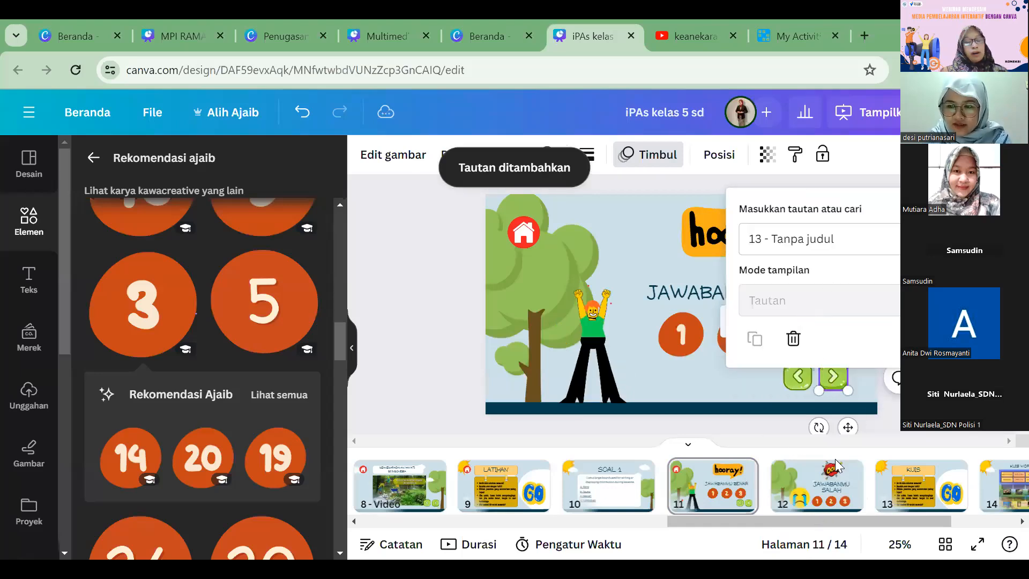
{"action": "left_click", "coordinate": [885, 503]}
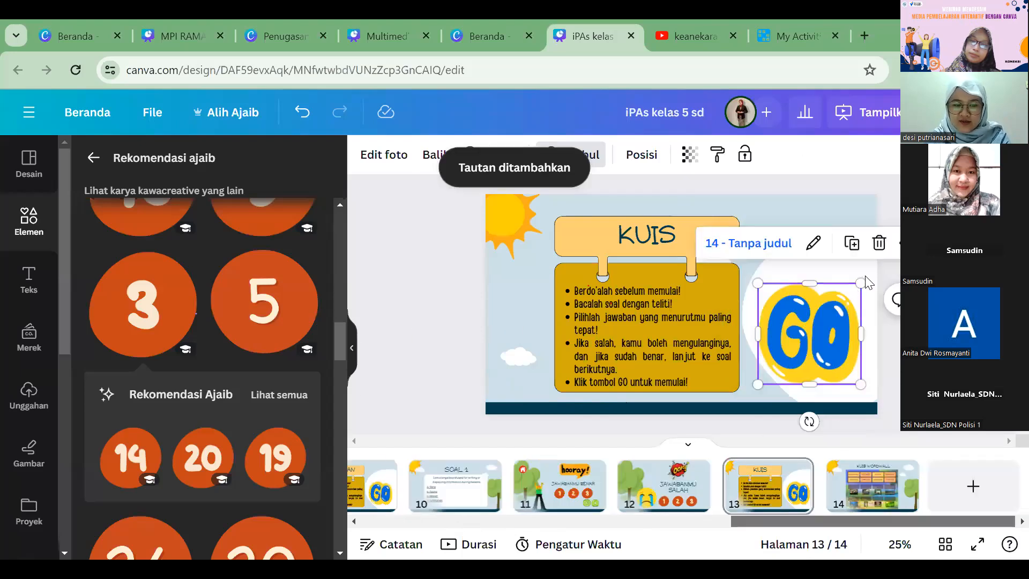
Step: Present the design full screen from the IPAS Kelas 5 SD cover and go through the menu to the following pages
{"action": "left_click", "coordinate": [982, 547]}
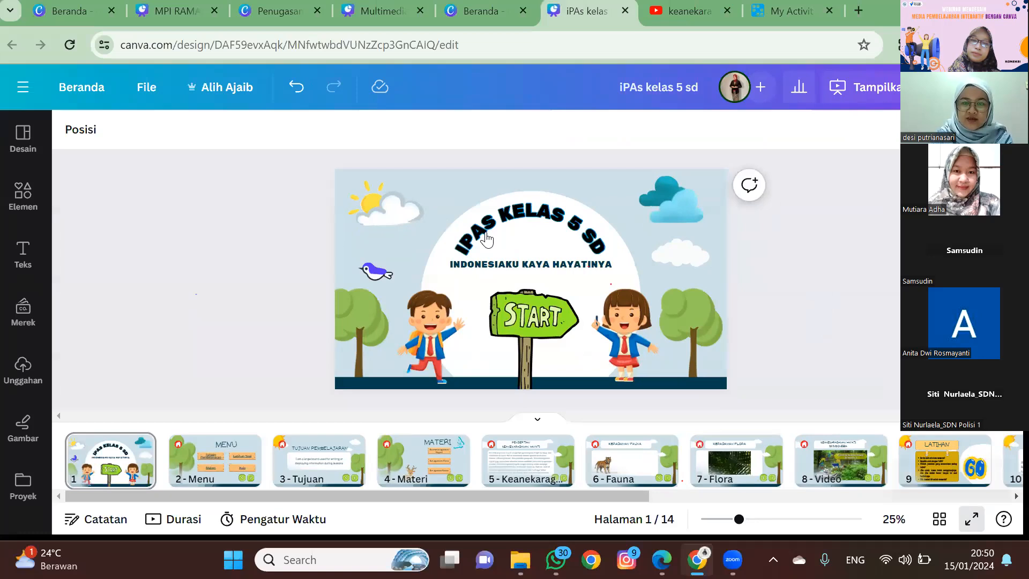
{"action": "left_click", "coordinate": [971, 519]}
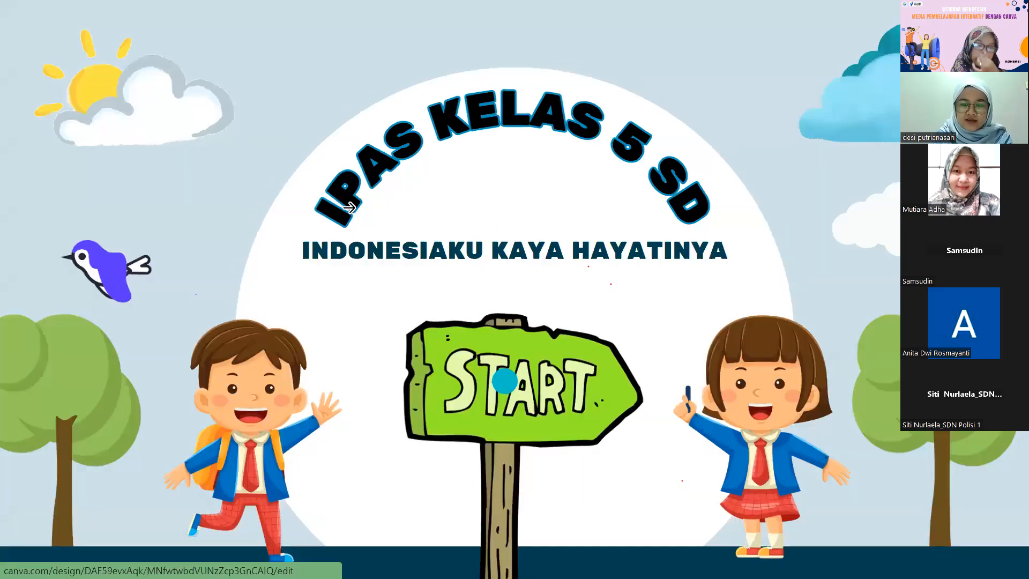
{"action": "left_click", "coordinate": [916, 488]}
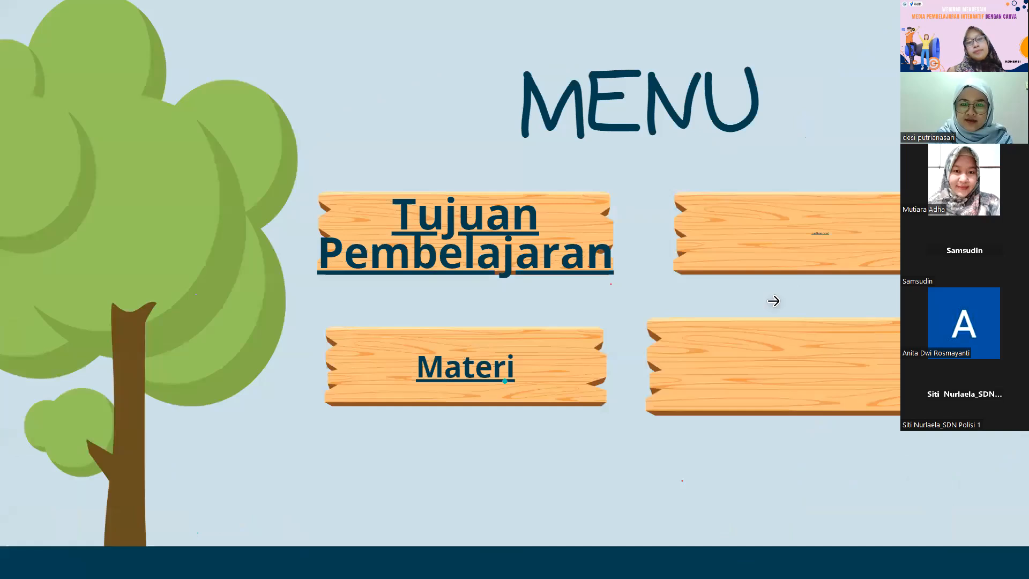
{"action": "left_click", "coordinate": [707, 214]}
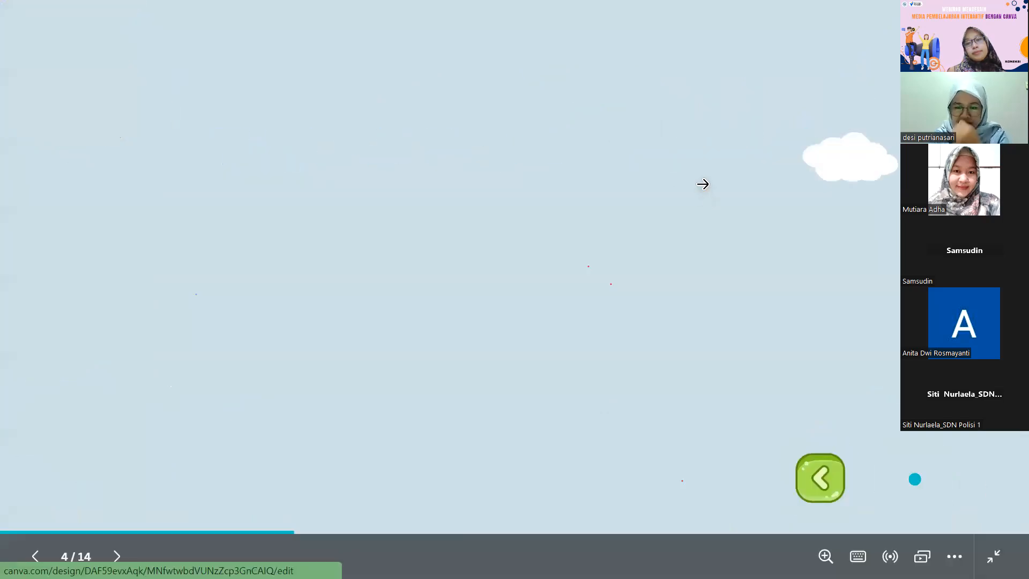
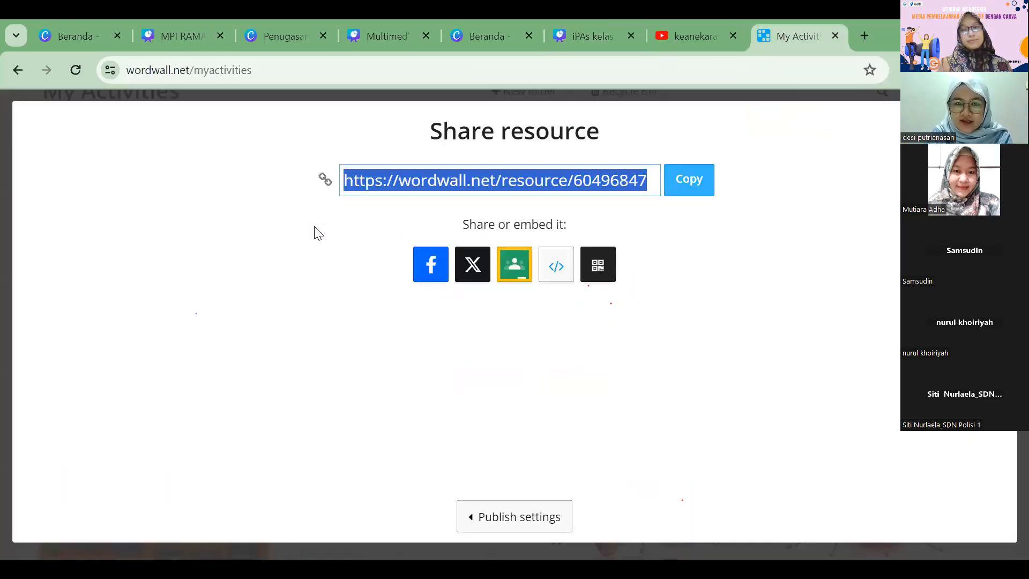
Step: Find the website option among all sharing options and convert the iPAs kelas 5 sd design into a website
{"action": "left_click", "coordinate": [323, 191]}
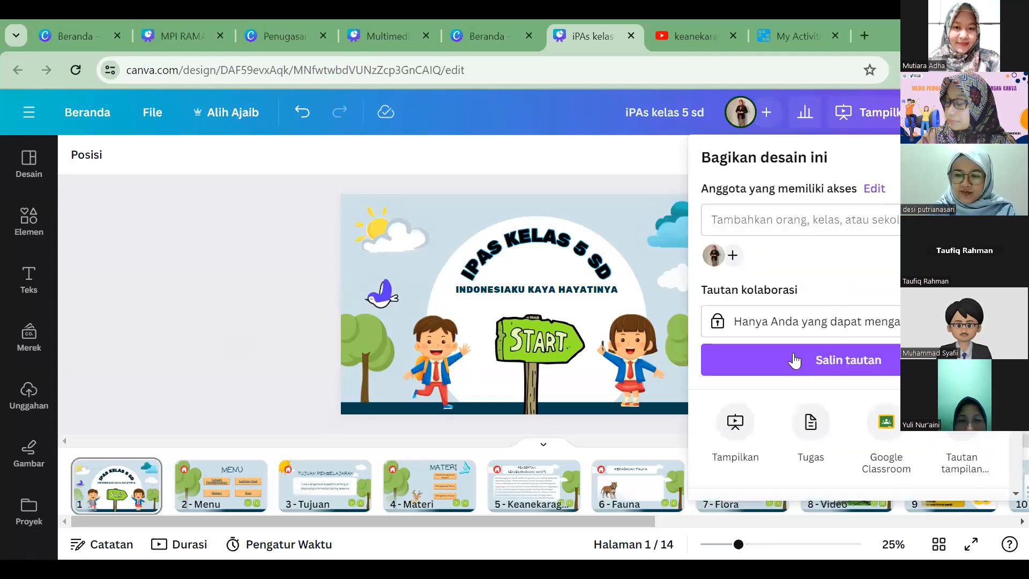
{"action": "scroll", "coordinate": [798, 352], "scroll_direction": "down", "scroll_amount": 3}
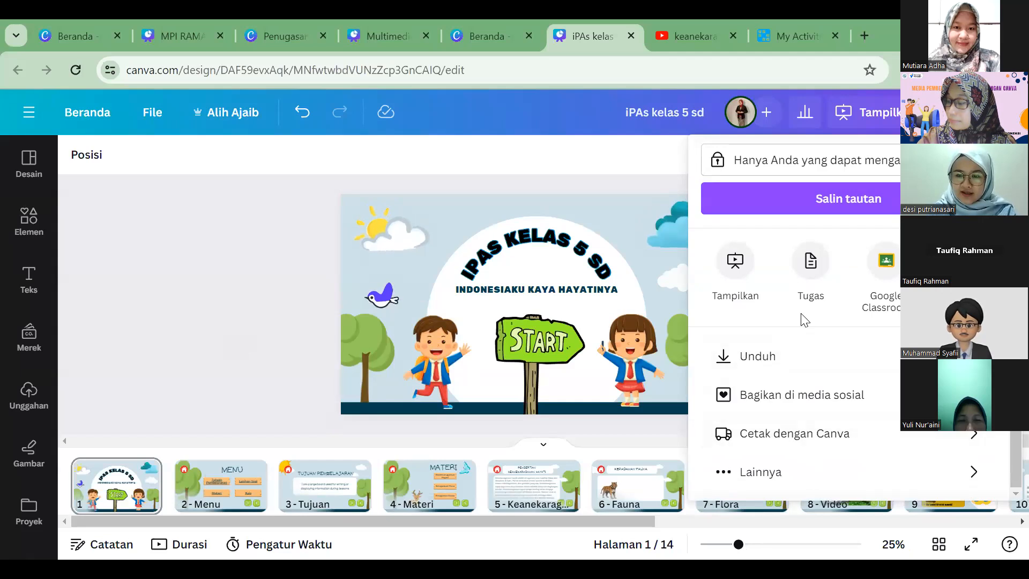
{"action": "left_click", "coordinate": [756, 471]}
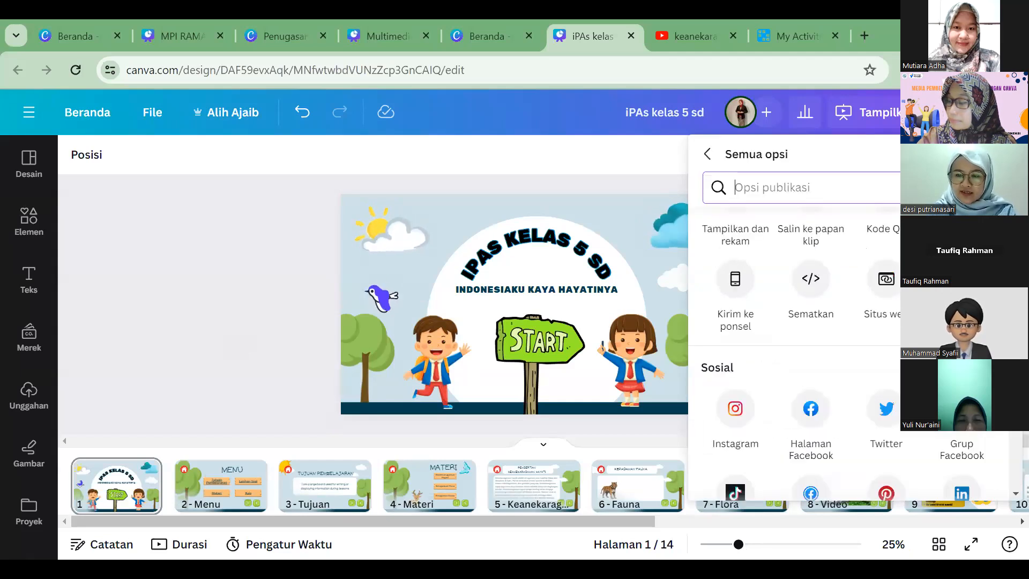
{"action": "scroll", "coordinate": [887, 380], "scroll_direction": "up", "scroll_amount": 2}
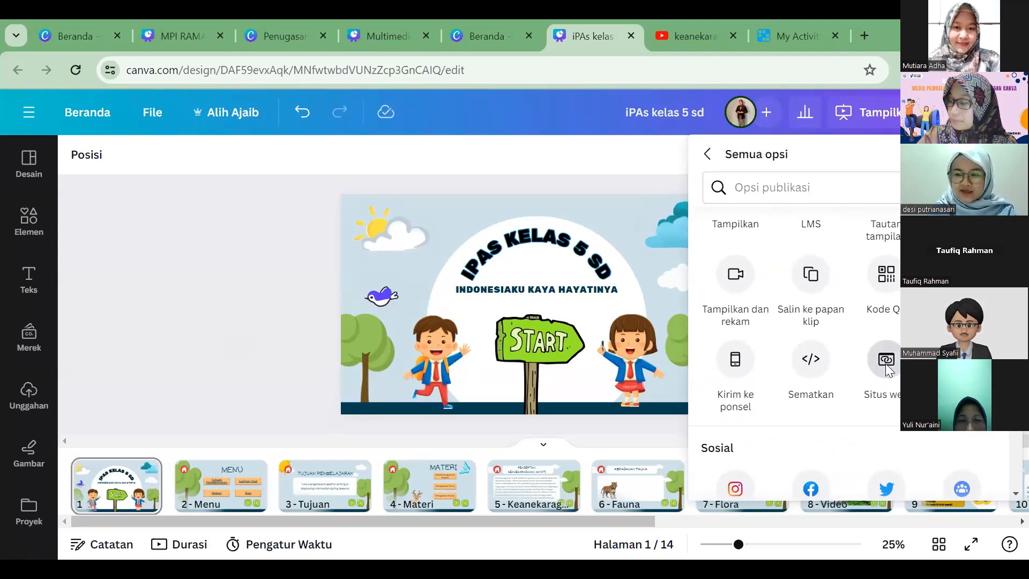
{"action": "left_click", "coordinate": [886, 367]}
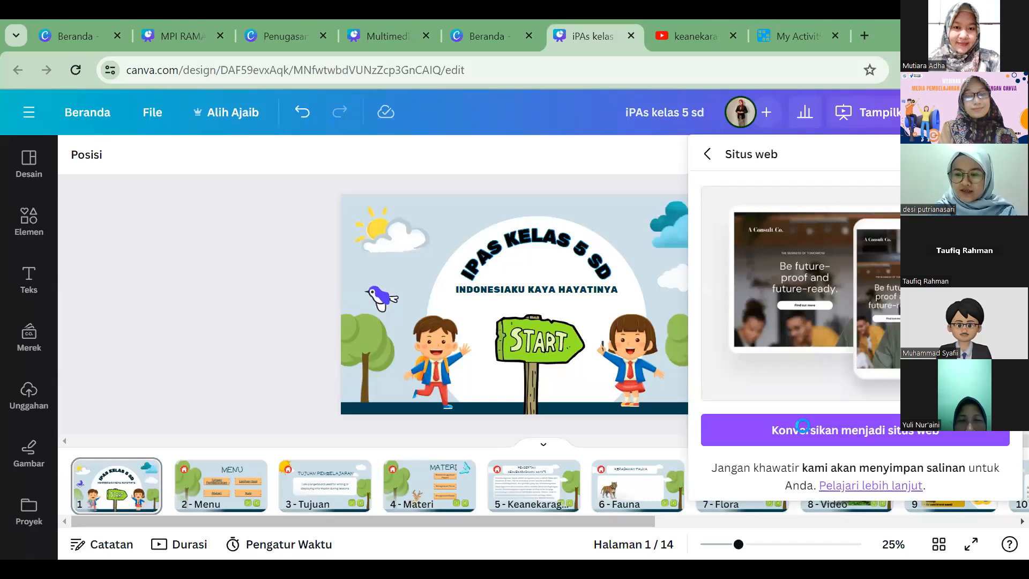
{"action": "left_click", "coordinate": [803, 425]}
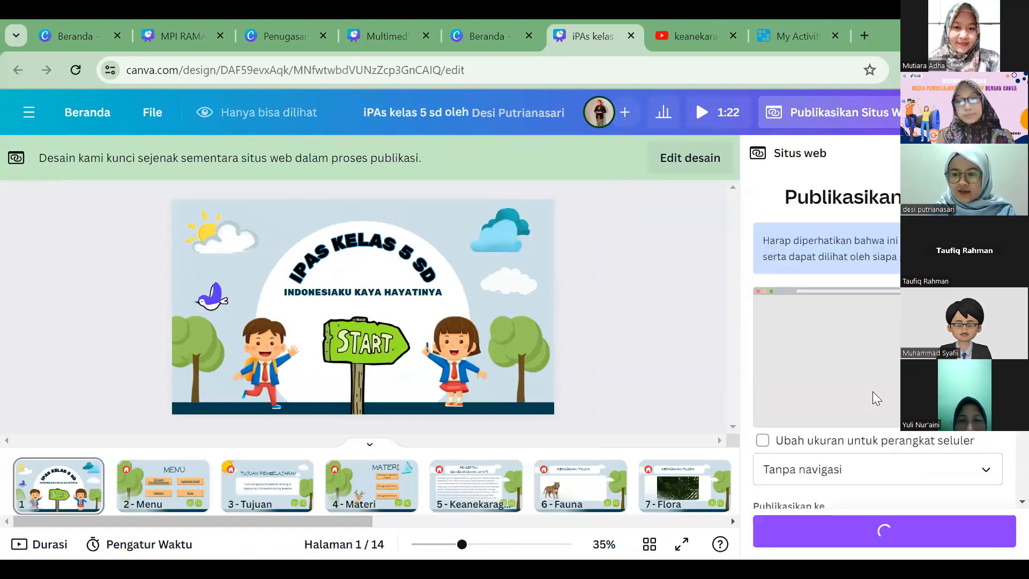
Step: Set the website's page URL ending to mpi-keanekaragamanhayati and publish the site
{"action": "scroll", "coordinate": [872, 396], "scroll_direction": "down", "scroll_amount": 2}
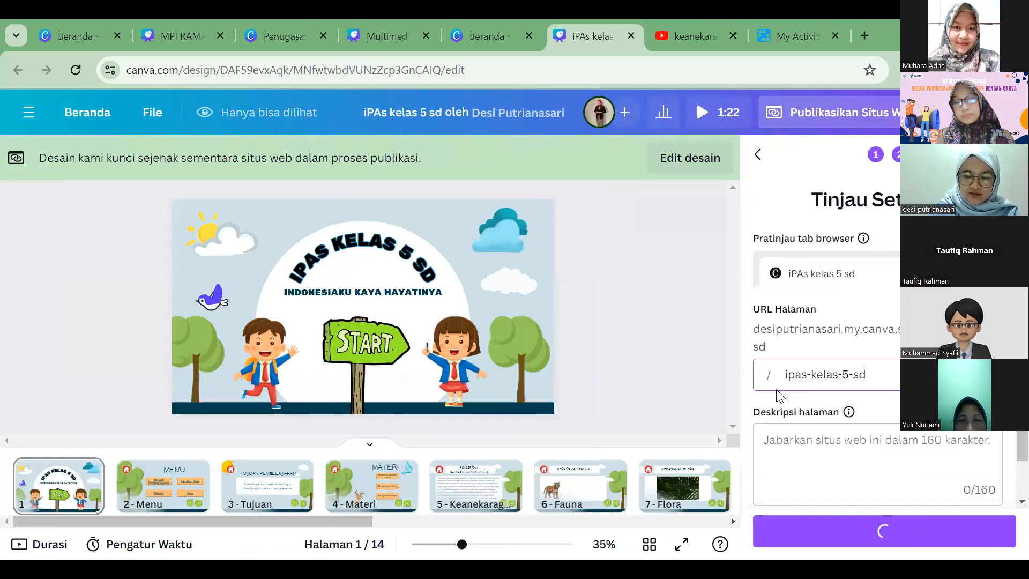
{"action": "key", "text": "ctrl+a"}
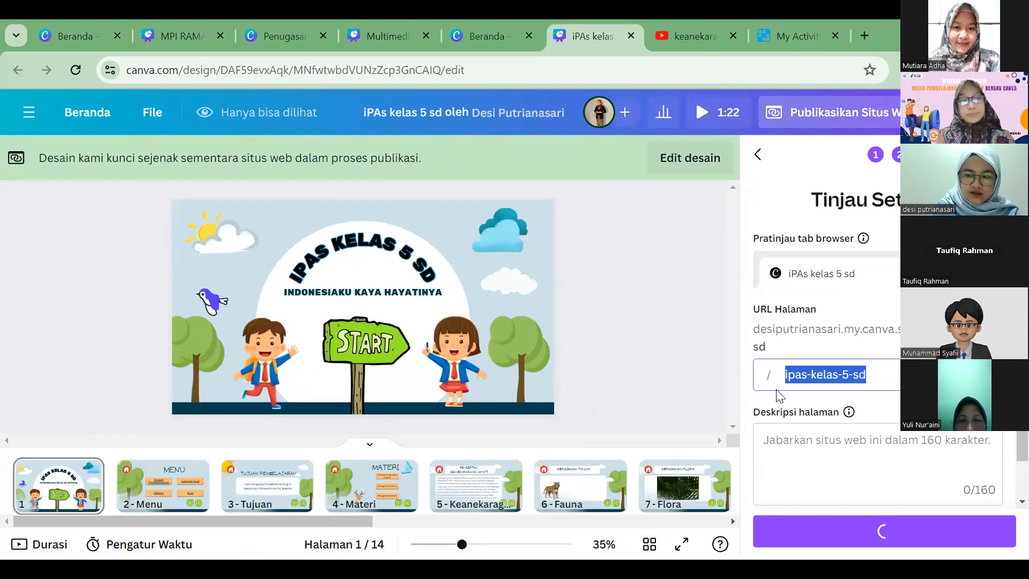
{"action": "type", "text": "mpi-keane"}
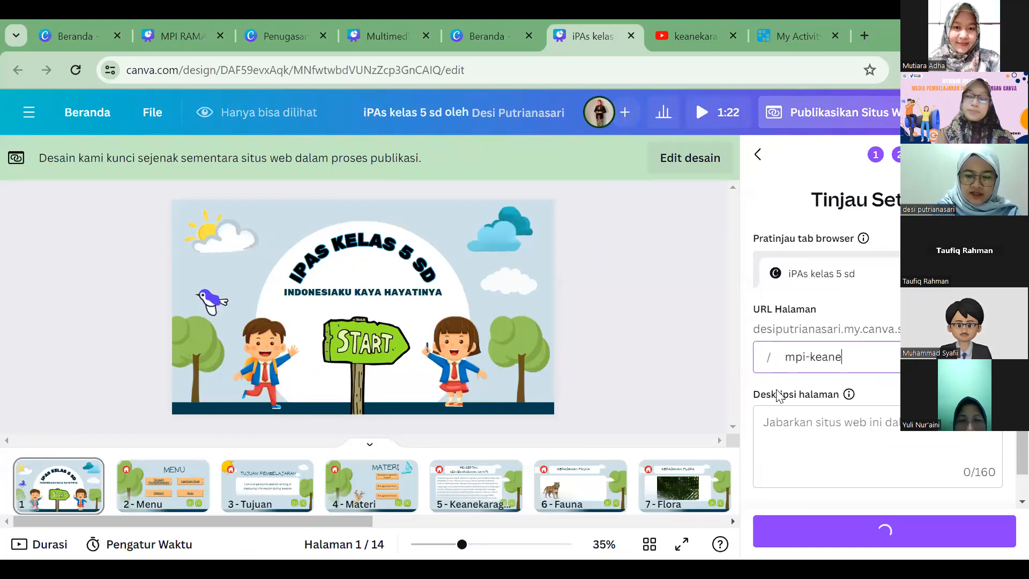
{"action": "type", "text": "karagamanhayat"}
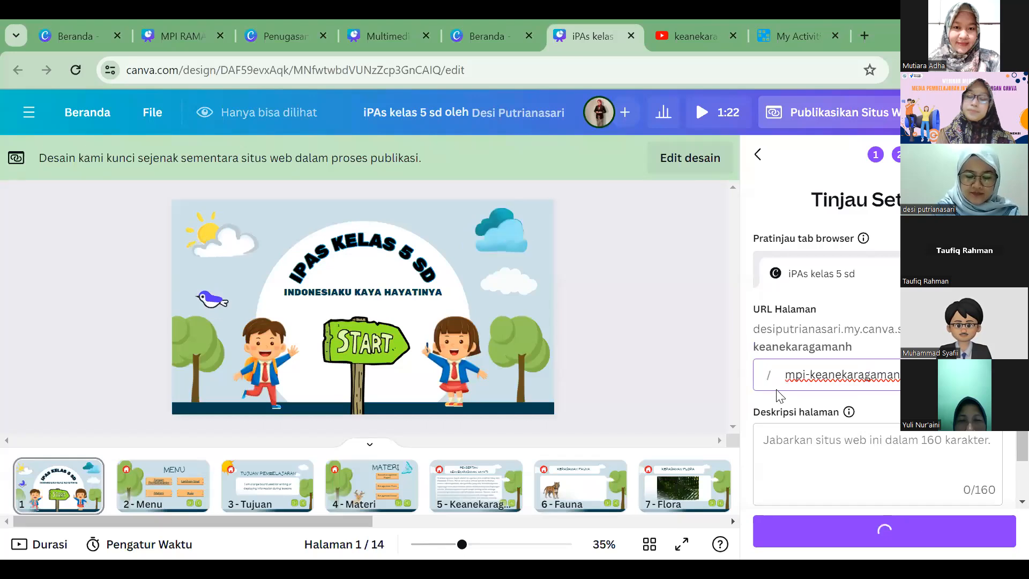
{"action": "type", "text": "i"}
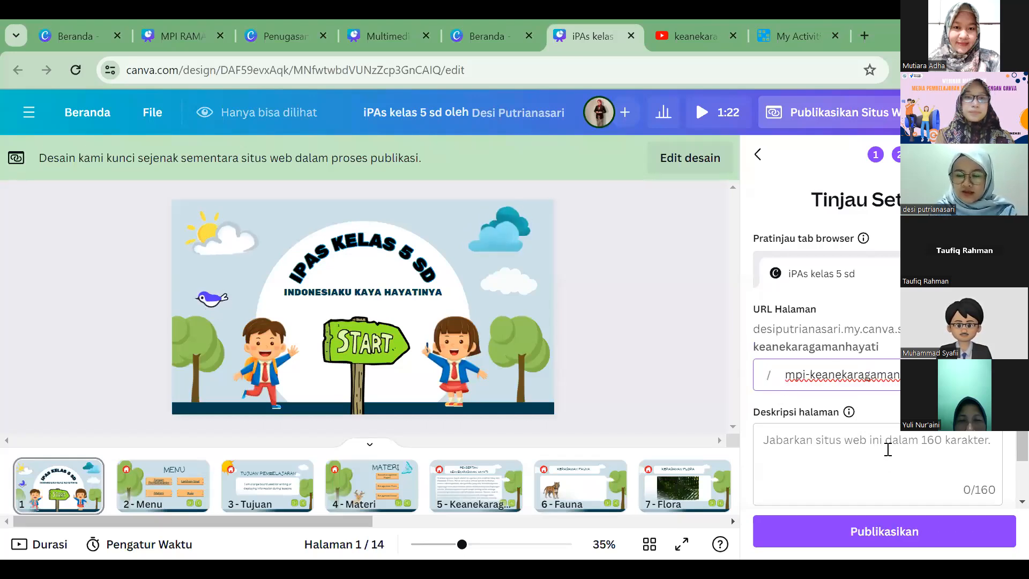
{"action": "scroll", "coordinate": [823, 424], "scroll_direction": "down", "scroll_amount": 1}
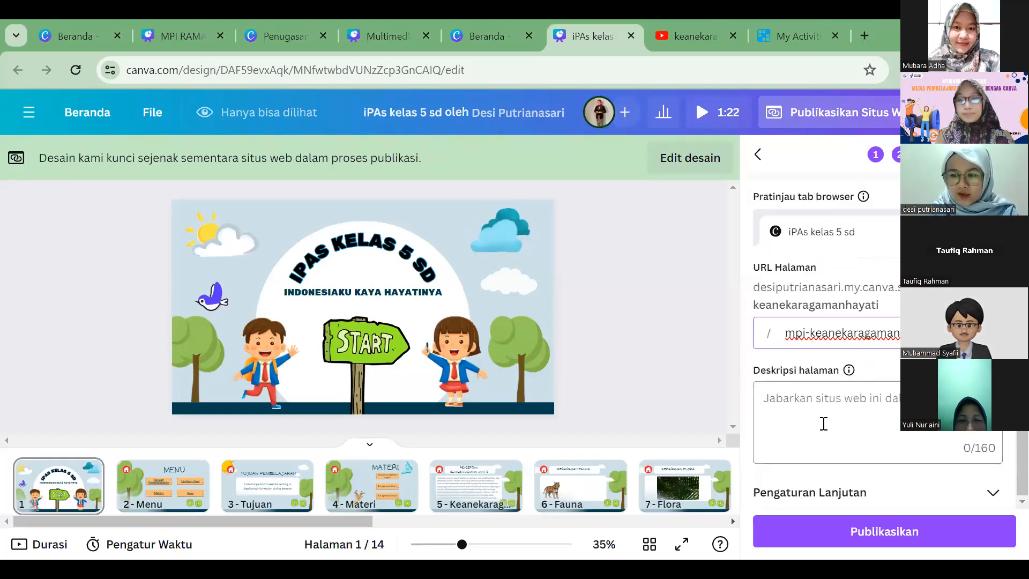
{"action": "left_click", "coordinate": [873, 535]}
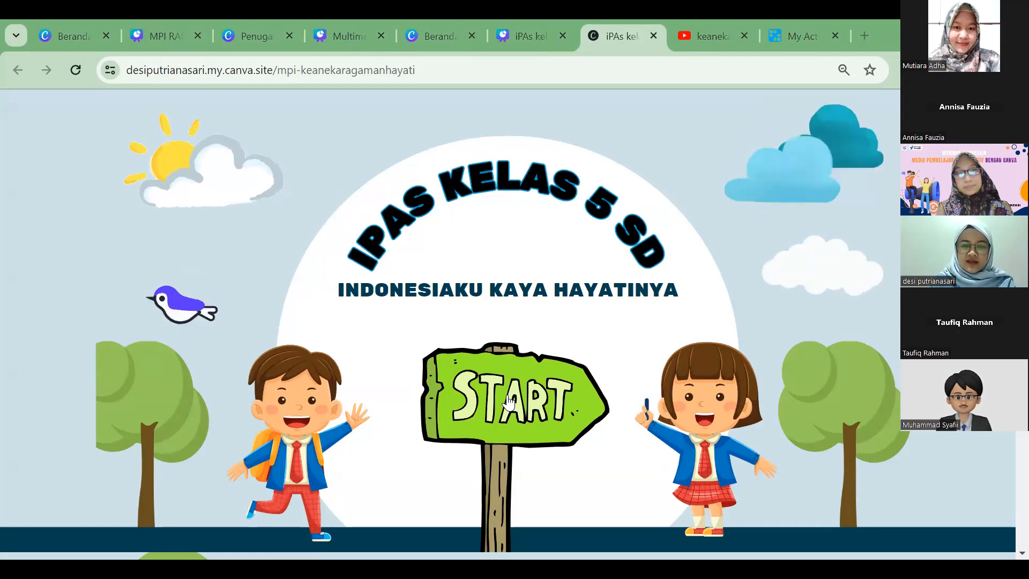
Step: Test the published site from START through the menu, Latihan, Soal 1 and the quiz link to the Kuis Wordwall page
{"action": "left_click", "coordinate": [510, 399]}
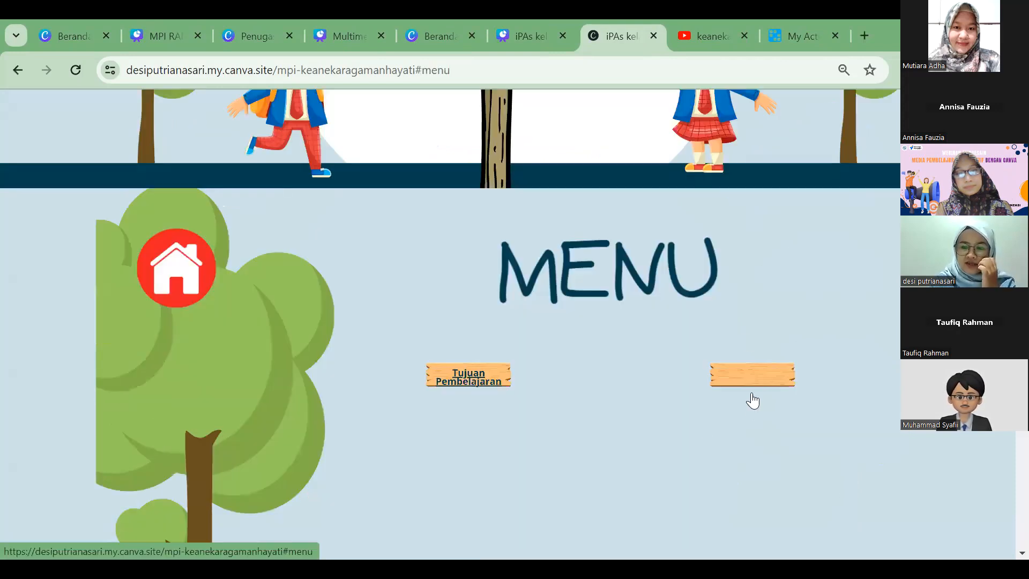
{"action": "left_click", "coordinate": [740, 280]}
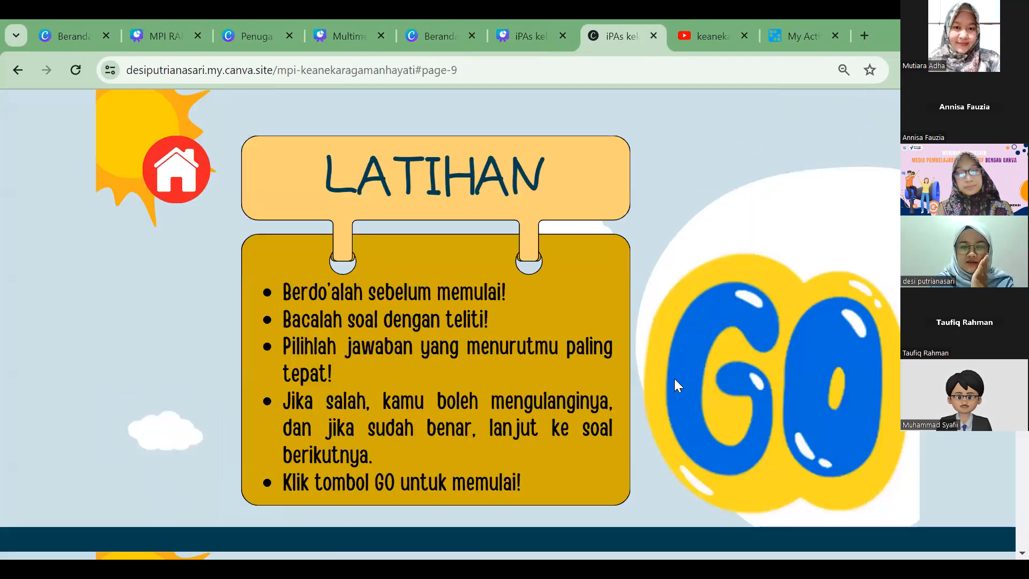
{"action": "scroll", "coordinate": [305, 331], "scroll_direction": "down", "scroll_amount": 3}
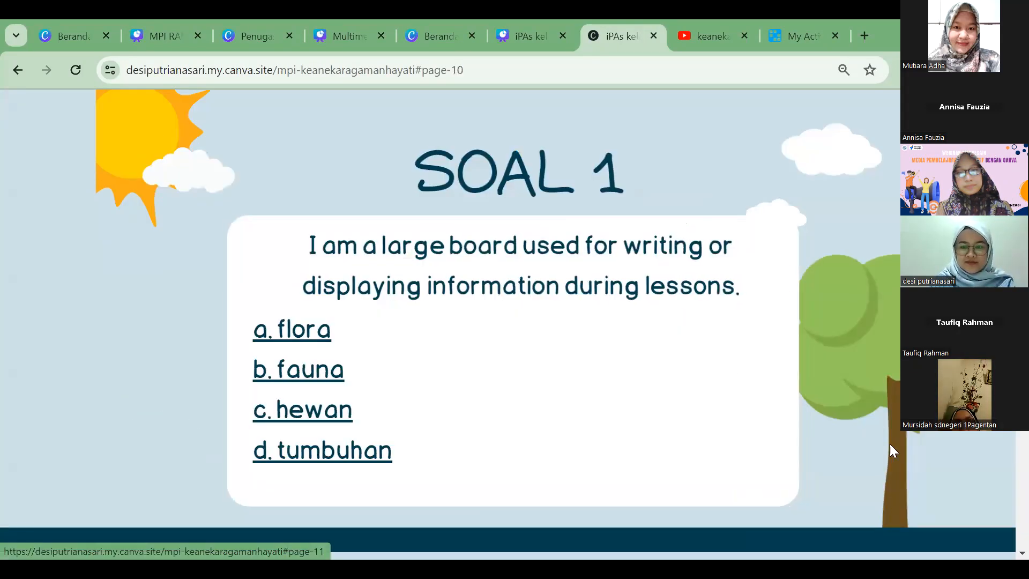
{"action": "scroll", "coordinate": [827, 463], "scroll_direction": "down", "scroll_amount": 6}
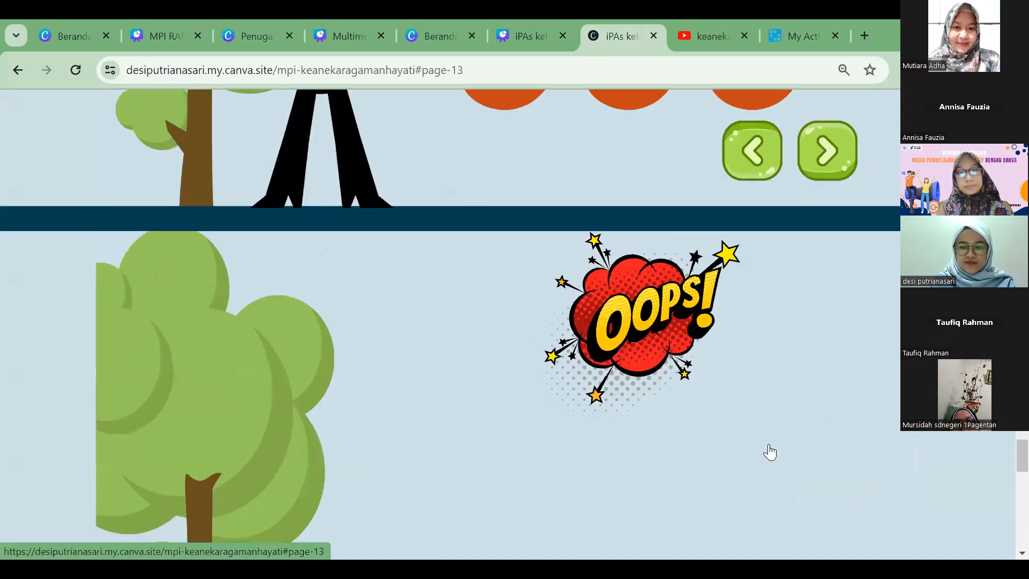
{"action": "scroll", "coordinate": [763, 386], "scroll_direction": "down", "scroll_amount": 3}
{"action": "left_click", "coordinate": [762, 383]}
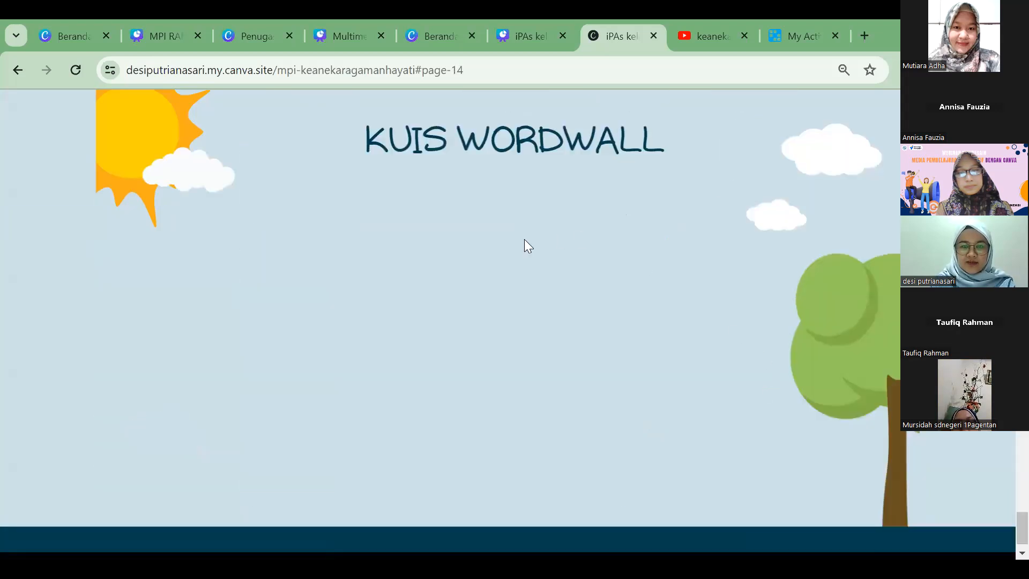
{"action": "scroll", "coordinate": [569, 339], "scroll_direction": "up", "scroll_amount": 1}
{"action": "scroll", "coordinate": [570, 339], "scroll_direction": "down", "scroll_amount": 1}
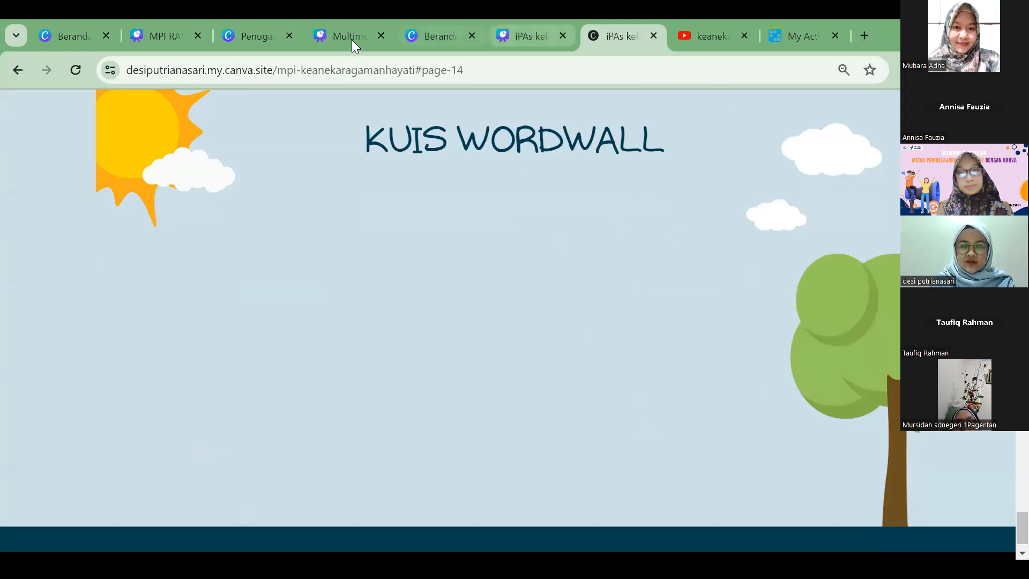
Step: Return to the iPAs kelas 5 sd design and dismiss its website publication window
{"action": "left_click", "coordinate": [168, 26]}
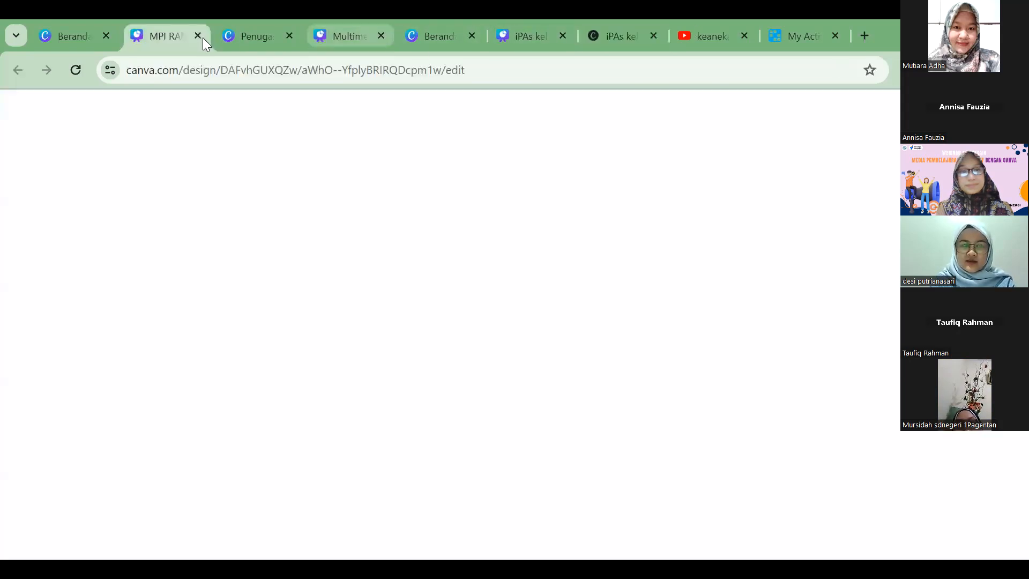
{"action": "left_click", "coordinate": [264, 30]}
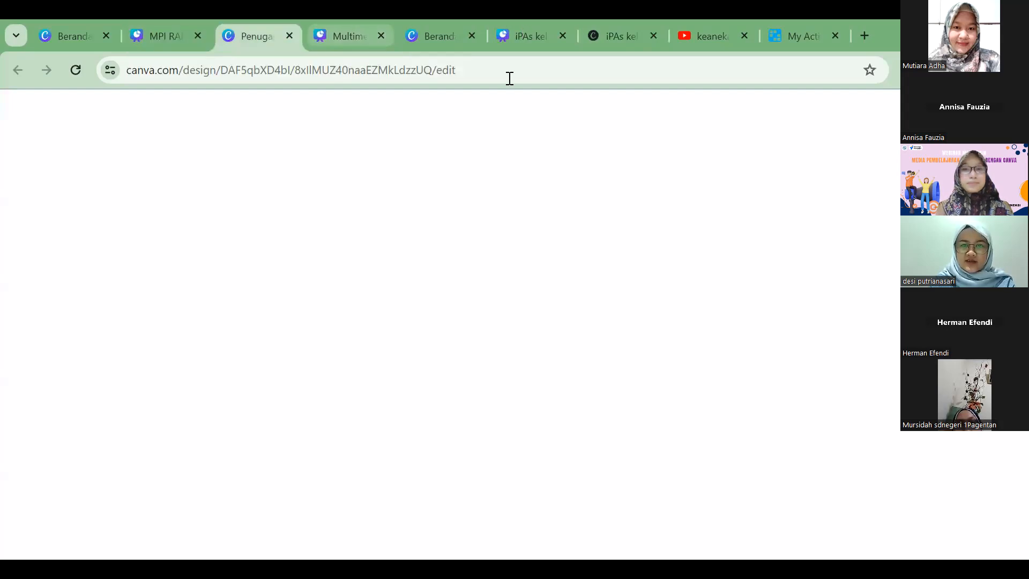
{"action": "left_click", "coordinate": [530, 37]}
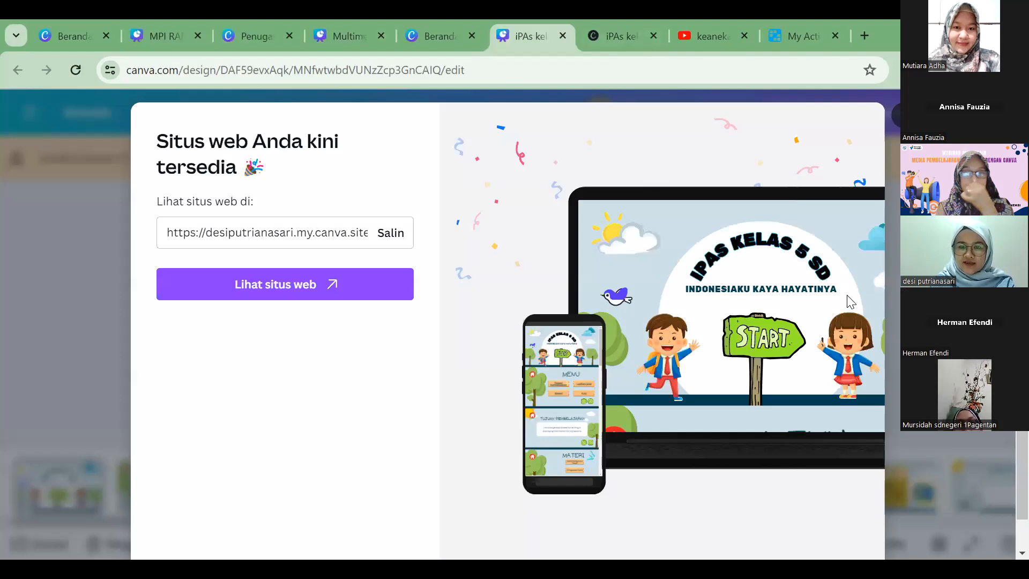
{"action": "left_click", "coordinate": [904, 115]}
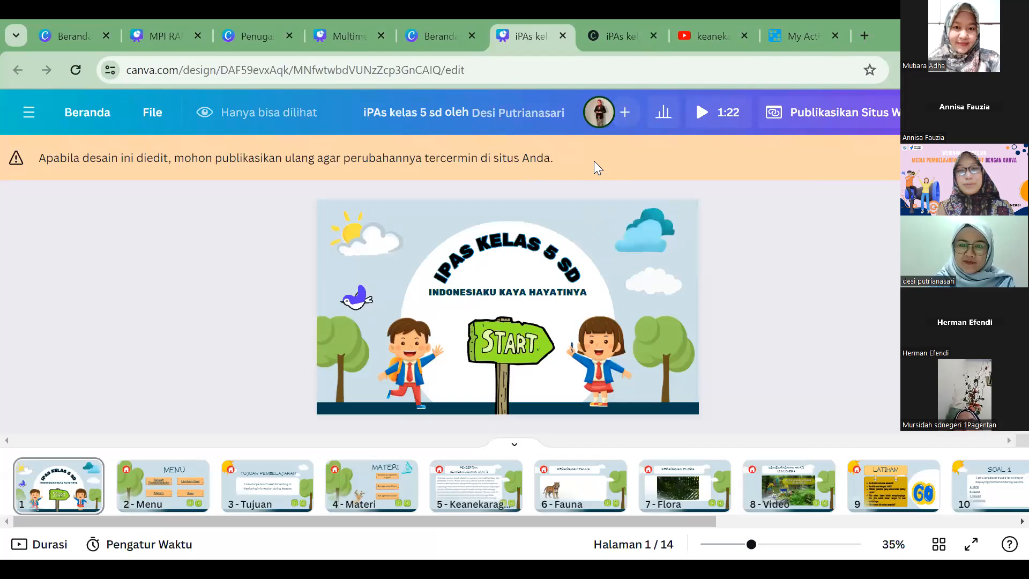
Step: Switch to the Penugasan Webinar MPI document, hide its template list, and read the task and assessment criteria for making an MPI
{"action": "left_click", "coordinate": [613, 39]}
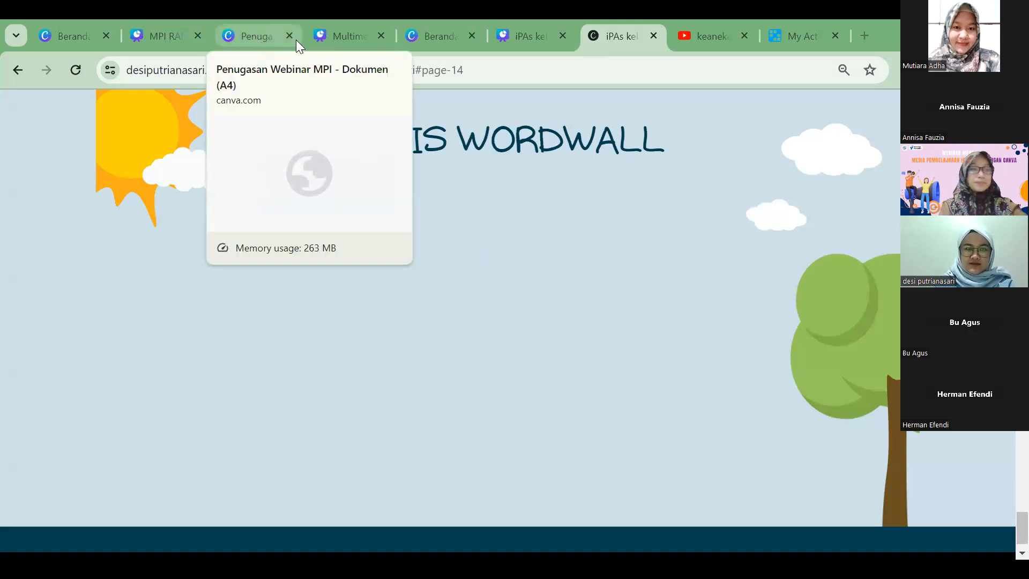
{"action": "key", "text": "ctrl+3"}
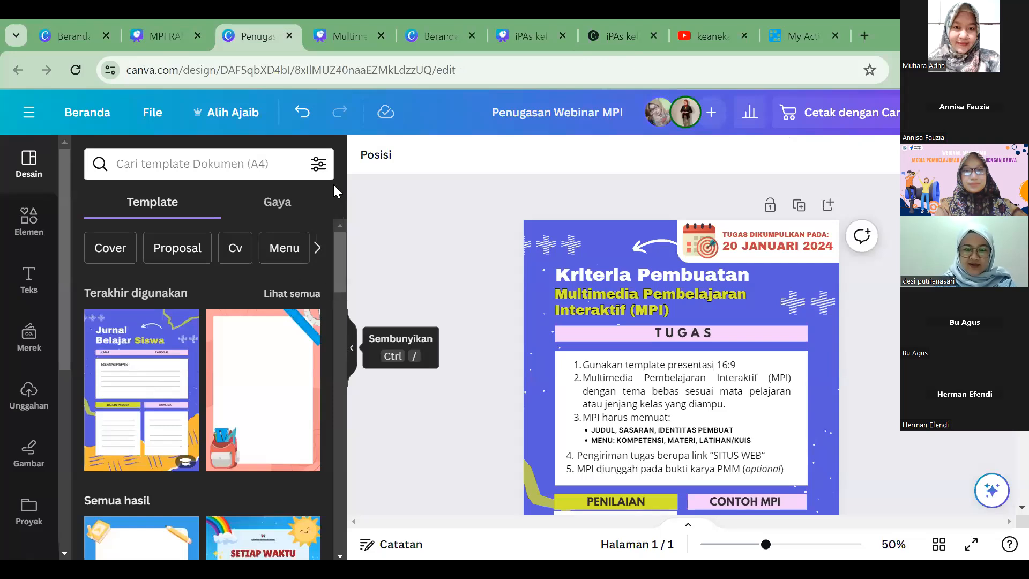
{"action": "key", "text": "ctrl+slash"}
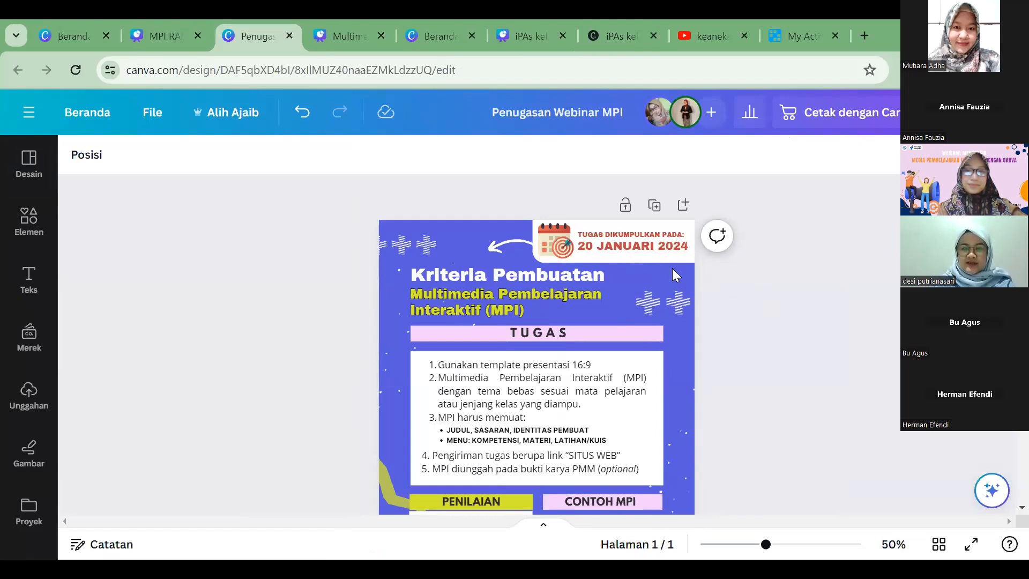
{"action": "scroll", "coordinate": [733, 344], "scroll_direction": "down", "scroll_amount": 2}
{"action": "scroll", "coordinate": [731, 340], "scroll_direction": "up", "scroll_amount": 2}
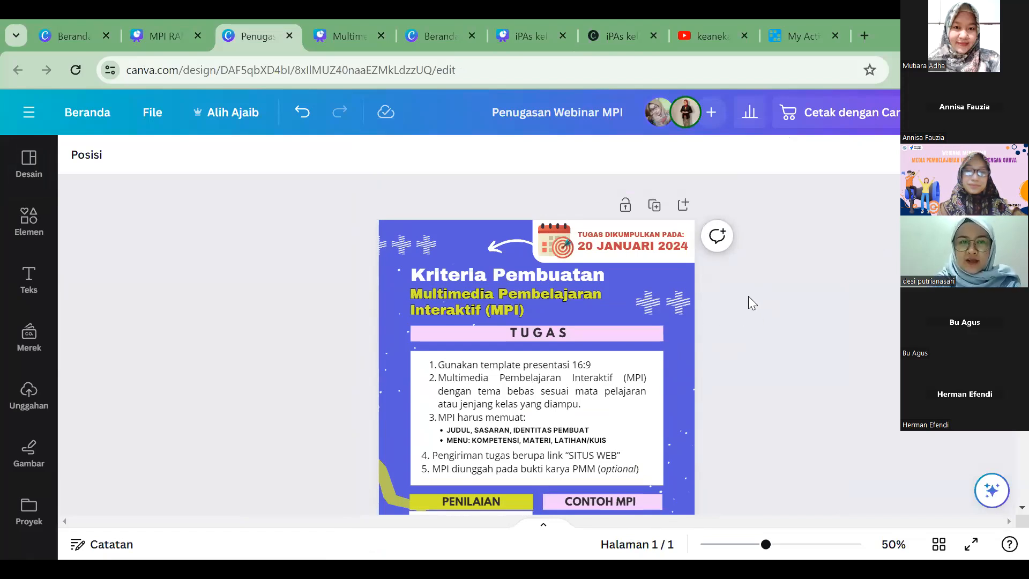
{"action": "scroll", "coordinate": [742, 285], "scroll_direction": "down", "scroll_amount": 2}
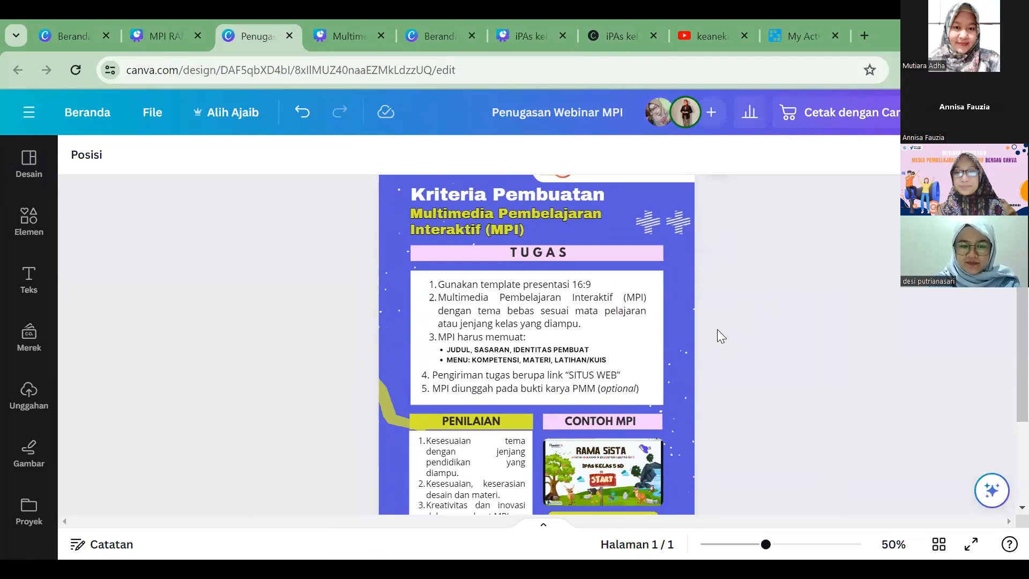
{"action": "scroll", "coordinate": [717, 329], "scroll_direction": "up", "scroll_amount": 1}
{"action": "scroll", "coordinate": [717, 329], "scroll_direction": "down", "scroll_amount": 1}
{"action": "scroll", "coordinate": [695, 312], "scroll_direction": "up", "scroll_amount": 1}
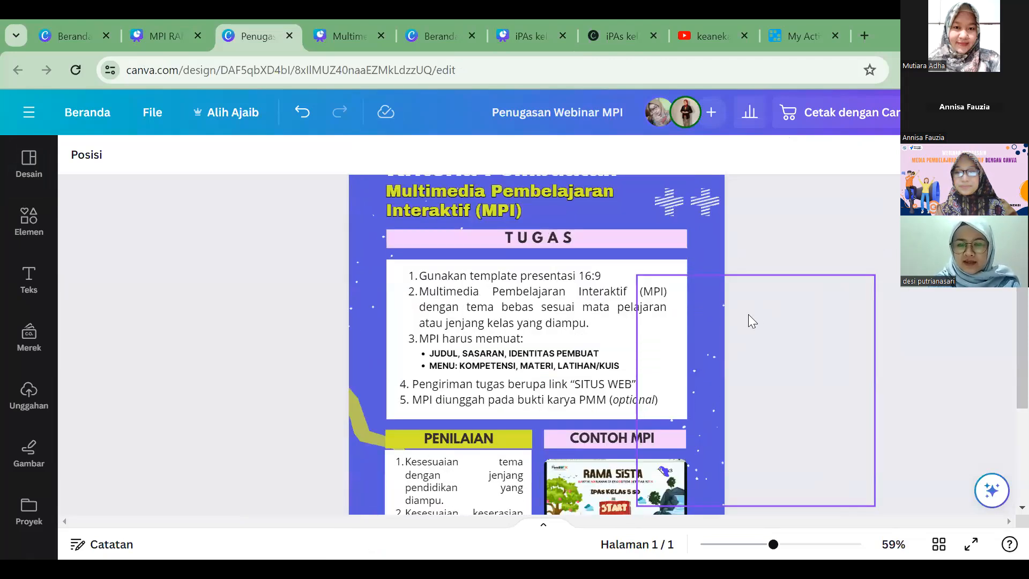
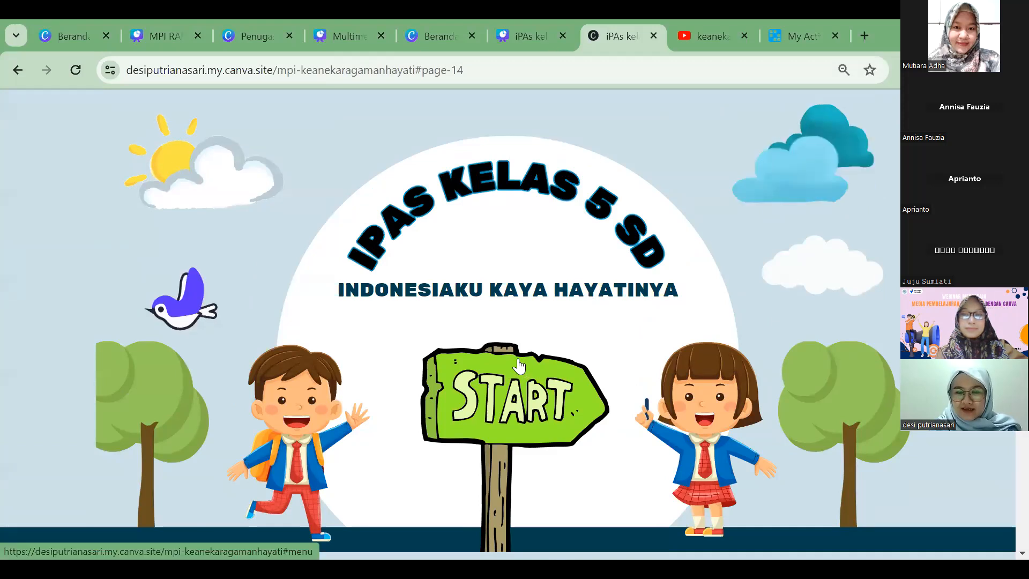
Step: Test START on the published site and look over the cover, Menu and Materi pages
{"action": "left_click", "coordinate": [487, 351]}
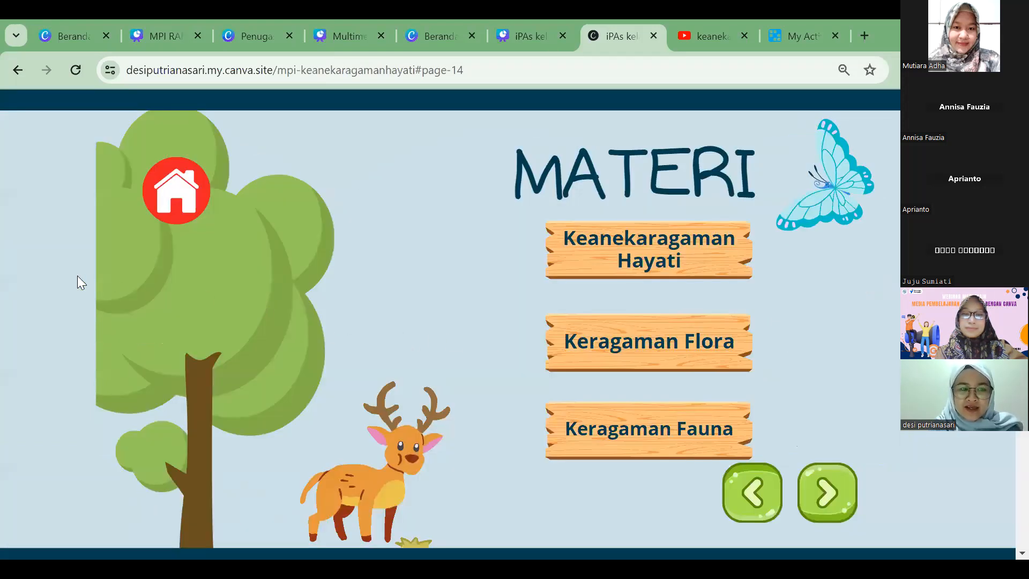
{"action": "scroll", "coordinate": [78, 276], "scroll_direction": "up", "scroll_amount": 3}
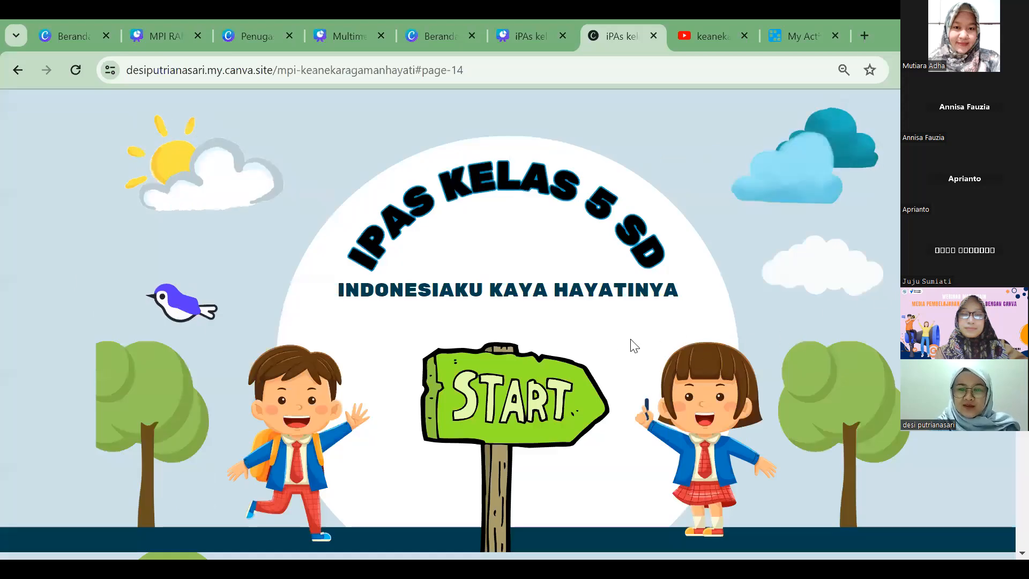
{"action": "scroll", "coordinate": [540, 391], "scroll_direction": "down", "scroll_amount": 3}
{"action": "scroll", "coordinate": [540, 391], "scroll_direction": "up", "scroll_amount": 3}
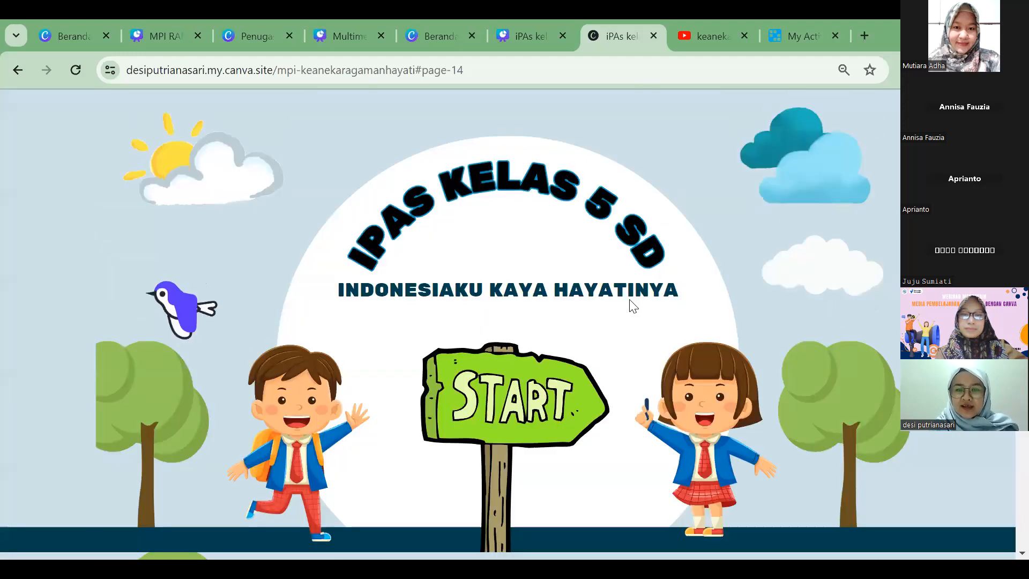
{"action": "scroll", "coordinate": [718, 296], "scroll_direction": "down", "scroll_amount": 5}
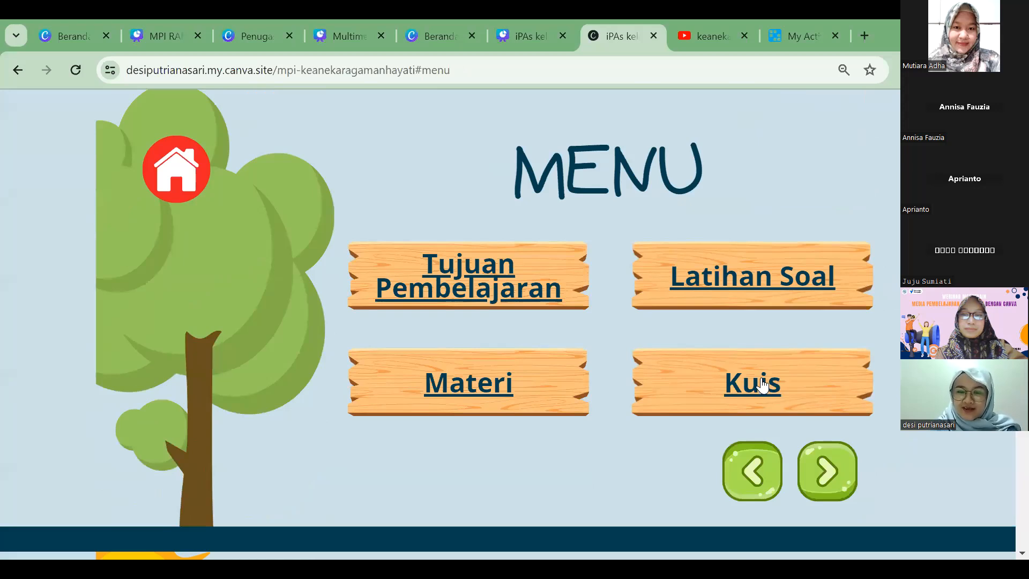
Step: Follow the Kuis link from the published site's menu, then review the neighbouring pages back up to the cover
{"action": "left_click", "coordinate": [745, 378]}
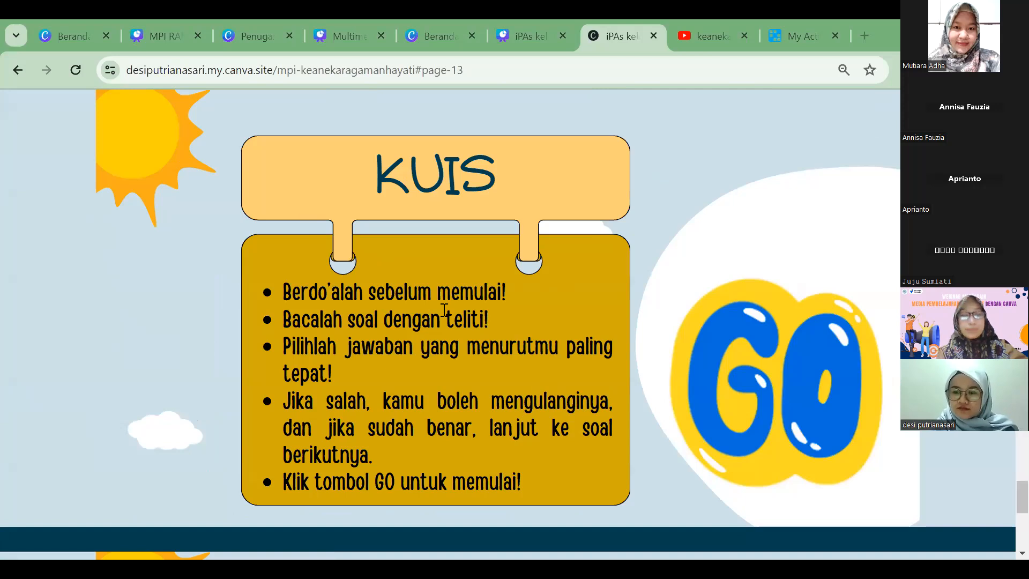
{"action": "scroll", "coordinate": [426, 273], "scroll_direction": "up", "scroll_amount": 7}
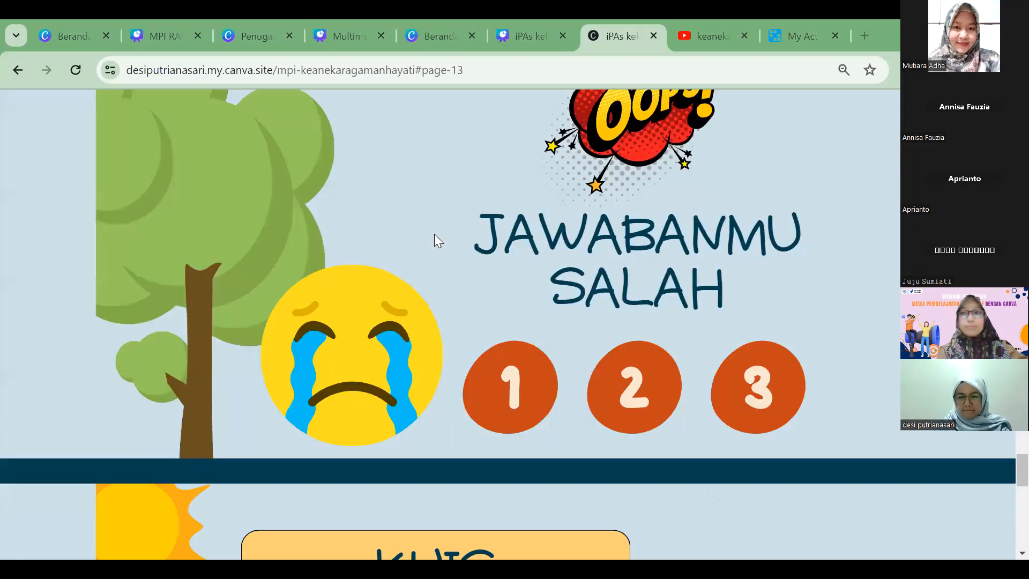
{"action": "scroll", "coordinate": [434, 234], "scroll_direction": "up", "scroll_amount": 1}
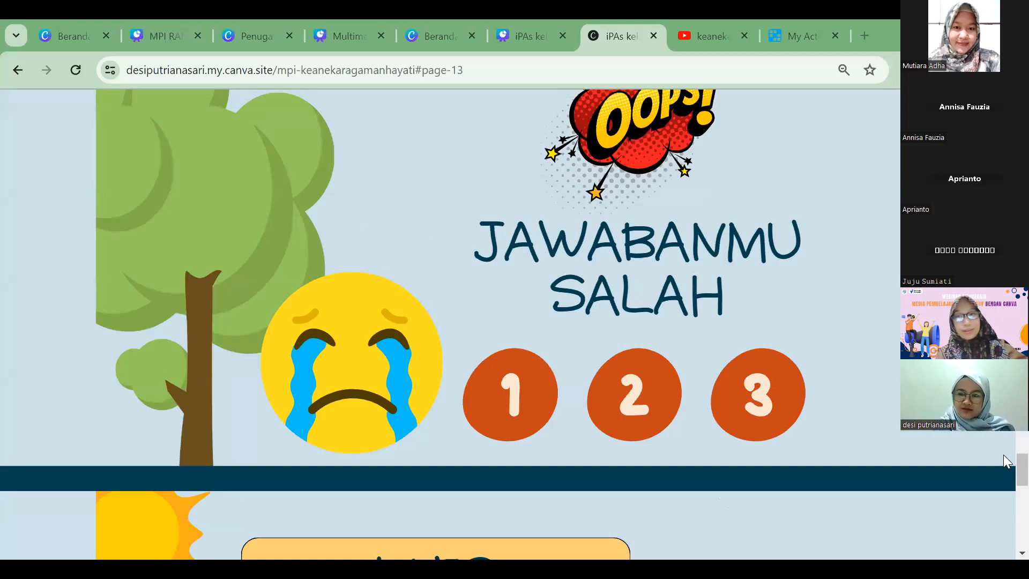
{"action": "scroll", "coordinate": [450, 321], "scroll_direction": "down", "scroll_amount": 5}
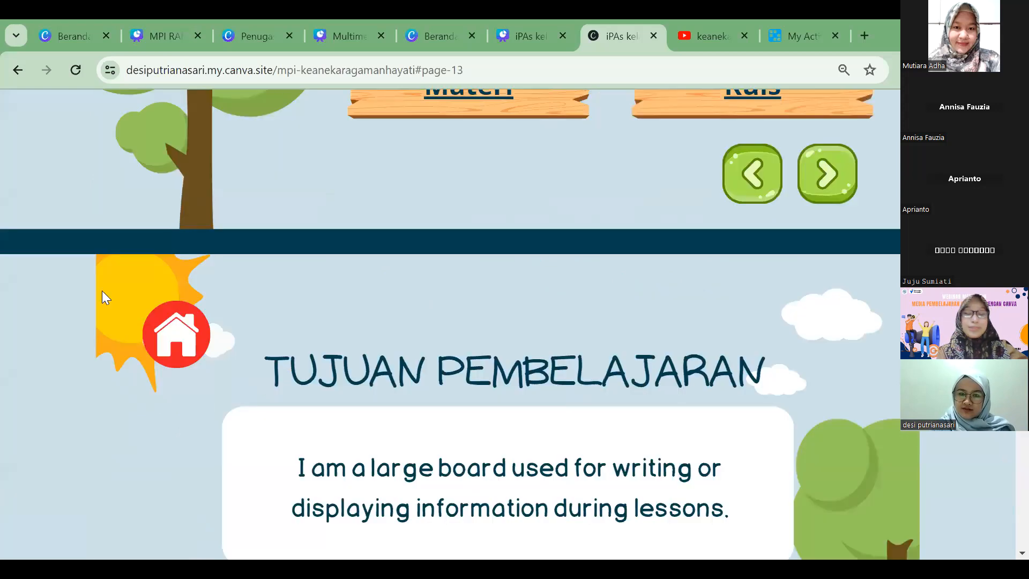
{"action": "scroll", "coordinate": [102, 290], "scroll_direction": "up", "scroll_amount": 10}
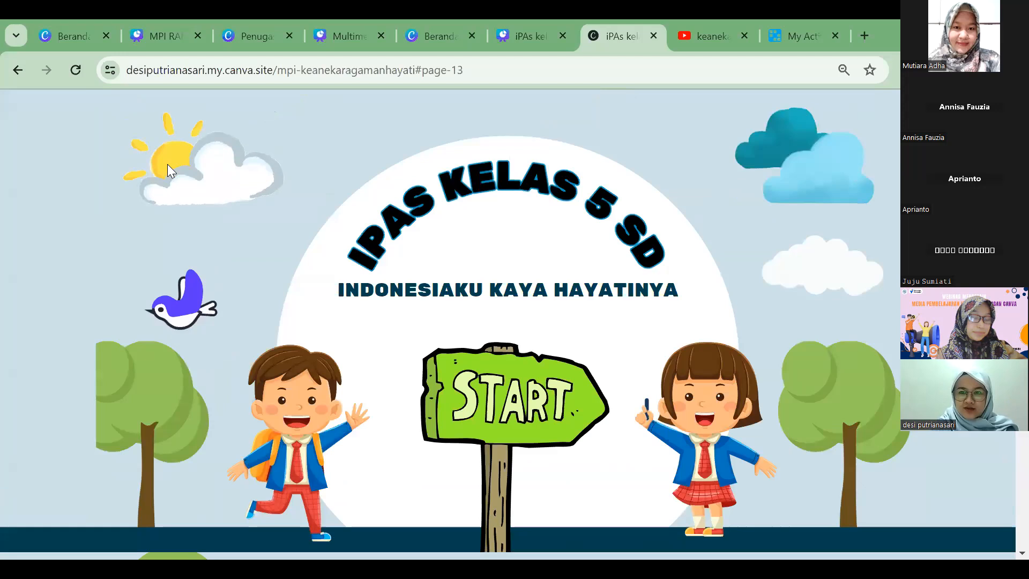
Step: Check the MPI RAMA SISTA presentation with its template list hidden, then return to the iPAs kelas 5 sd design for editing
{"action": "left_click", "coordinate": [516, 36]}
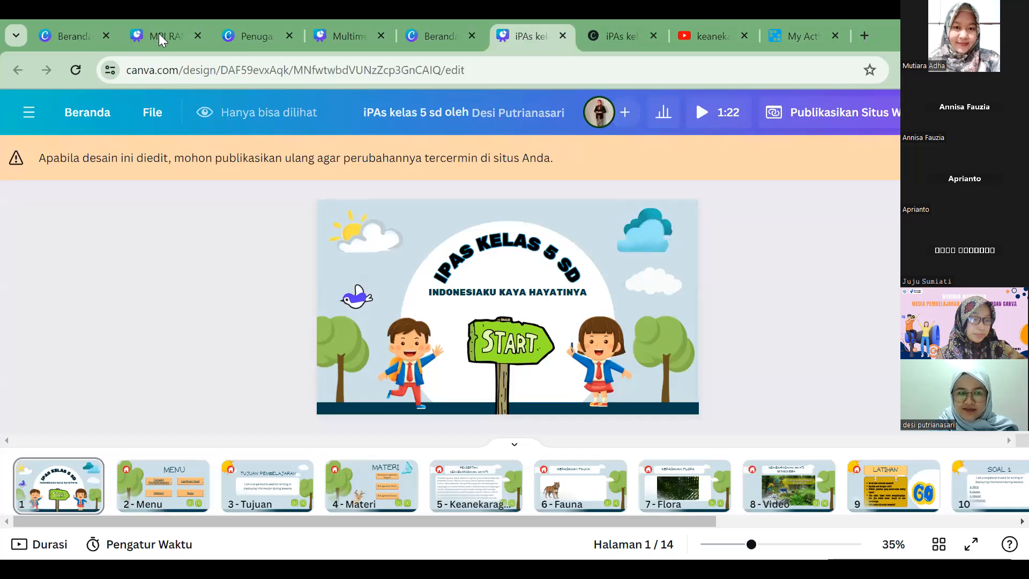
{"action": "mouse_move", "coordinate": [167, 47]}
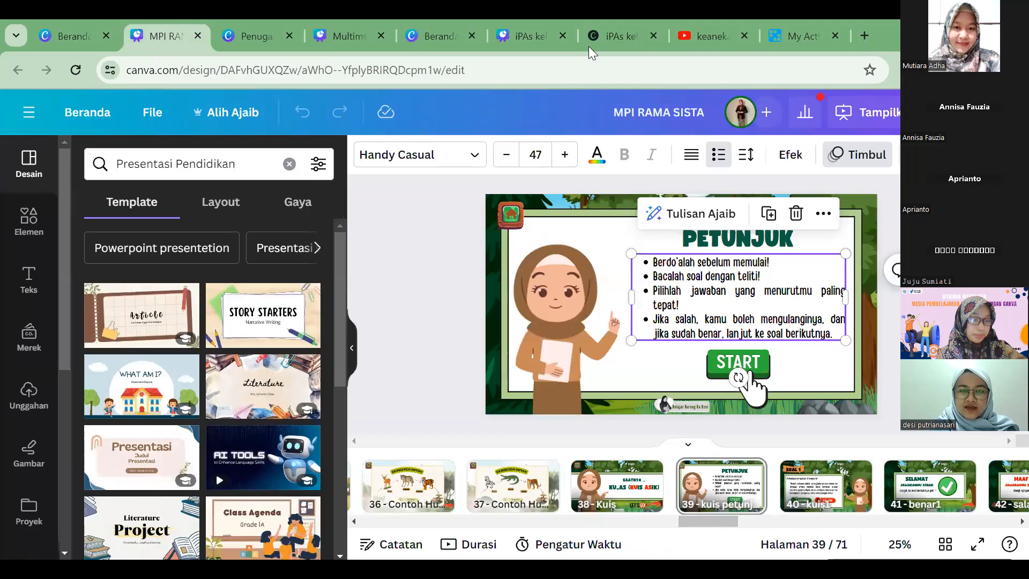
{"action": "left_click", "coordinate": [352, 348]}
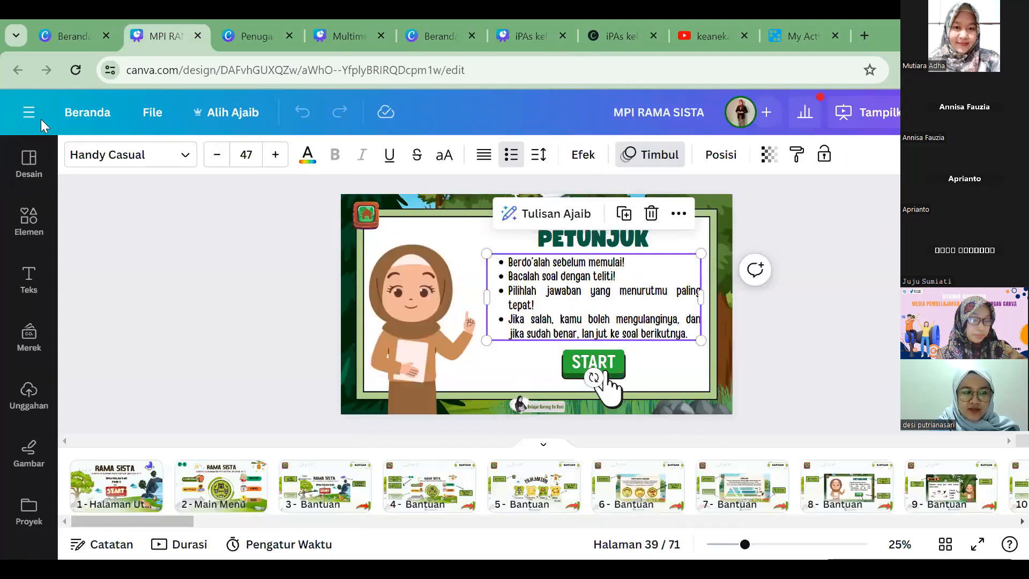
{"action": "key", "text": "ctrl+6"}
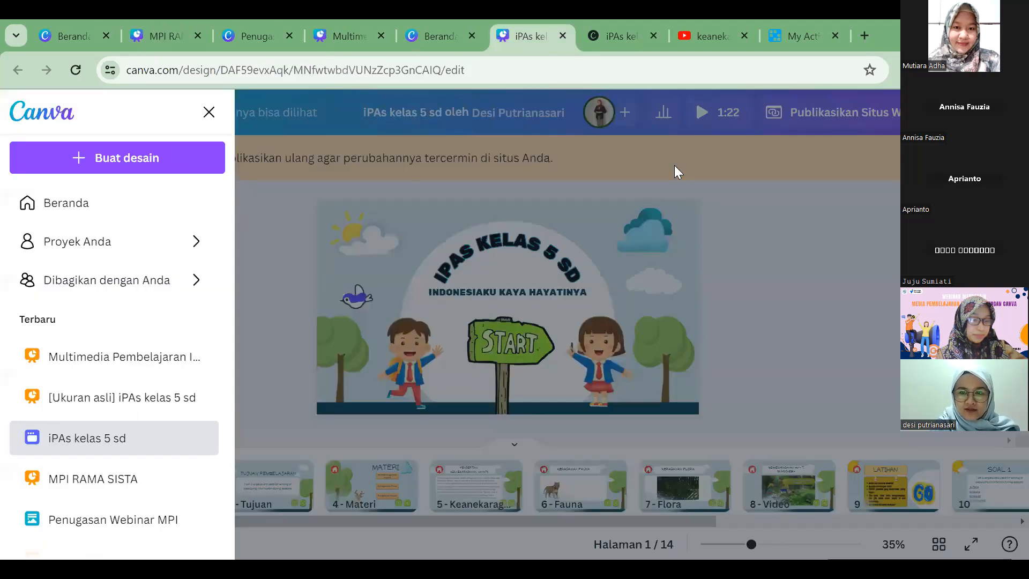
{"action": "left_click", "coordinate": [674, 165]}
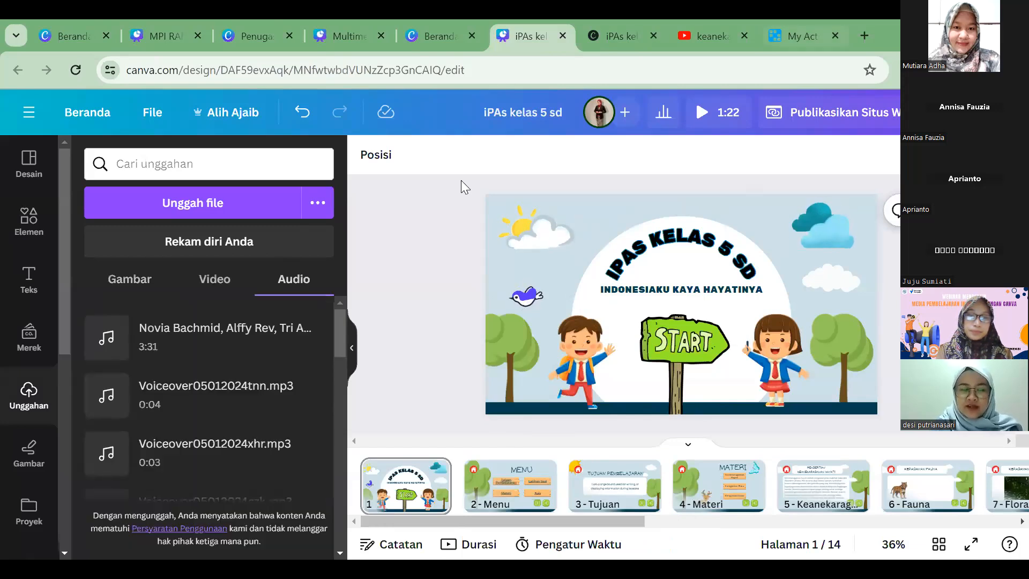
Step: Find the 15.1-second yellow cartoon character clip among the uploaded videos and place it on the cover page
{"action": "left_click", "coordinate": [216, 284]}
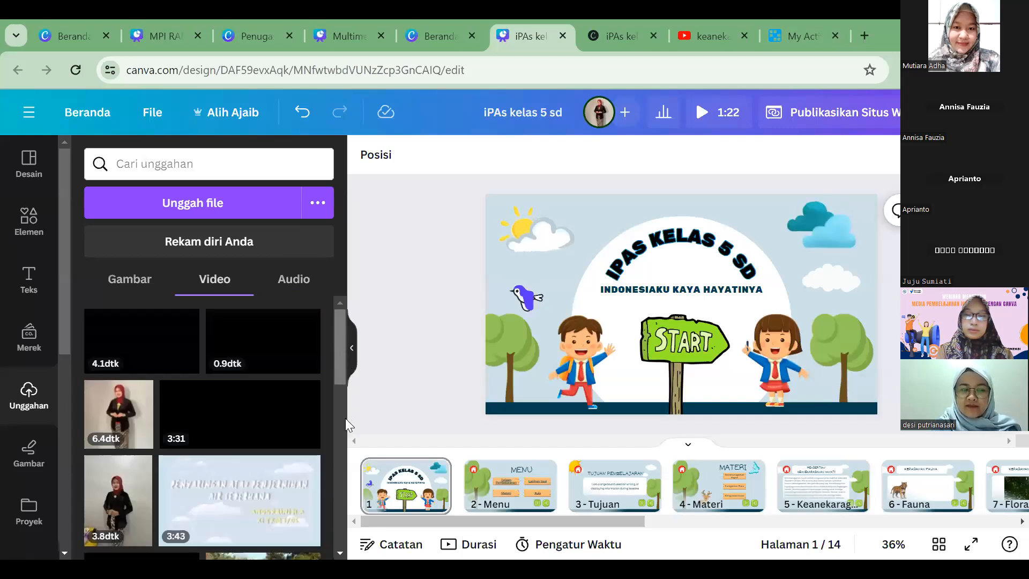
{"action": "scroll", "coordinate": [352, 480], "scroll_direction": "down", "scroll_amount": 2}
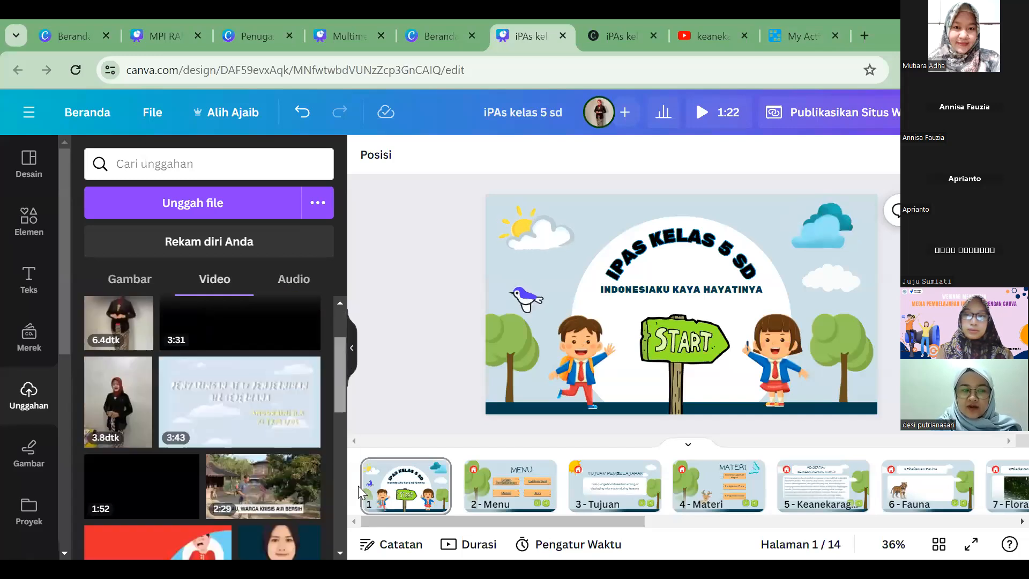
{"action": "left_click_drag", "start_coordinate": [366, 505], "coordinate": [380, 574]}
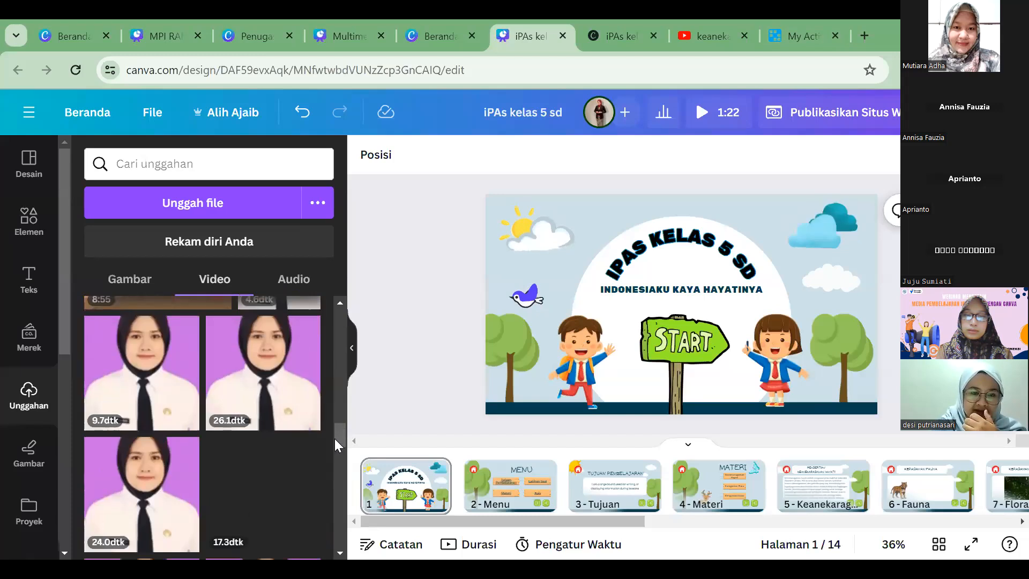
{"action": "scroll", "coordinate": [342, 513], "scroll_direction": "down", "scroll_amount": 4}
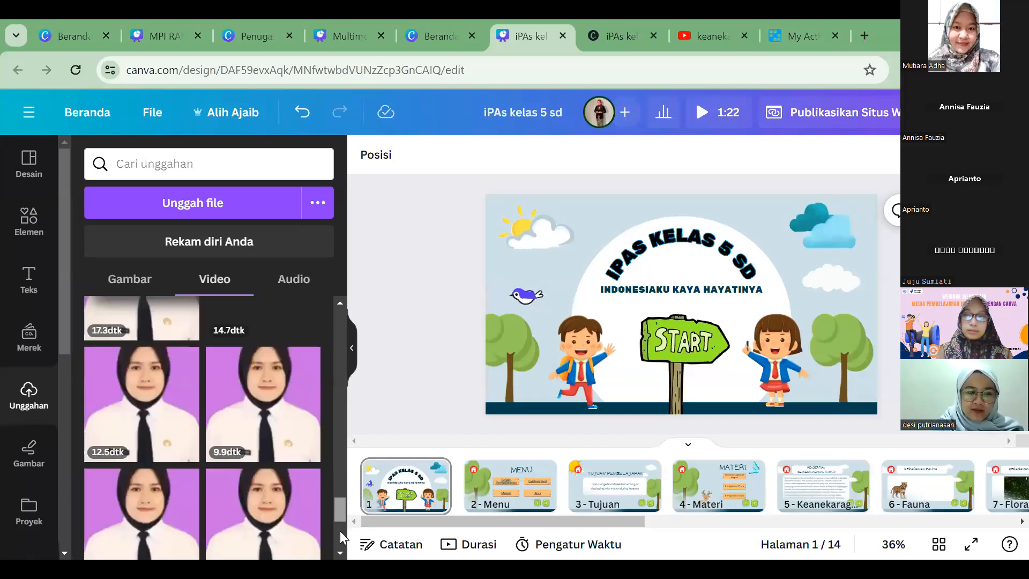
{"action": "scroll", "coordinate": [340, 555], "scroll_direction": "down", "scroll_amount": 3}
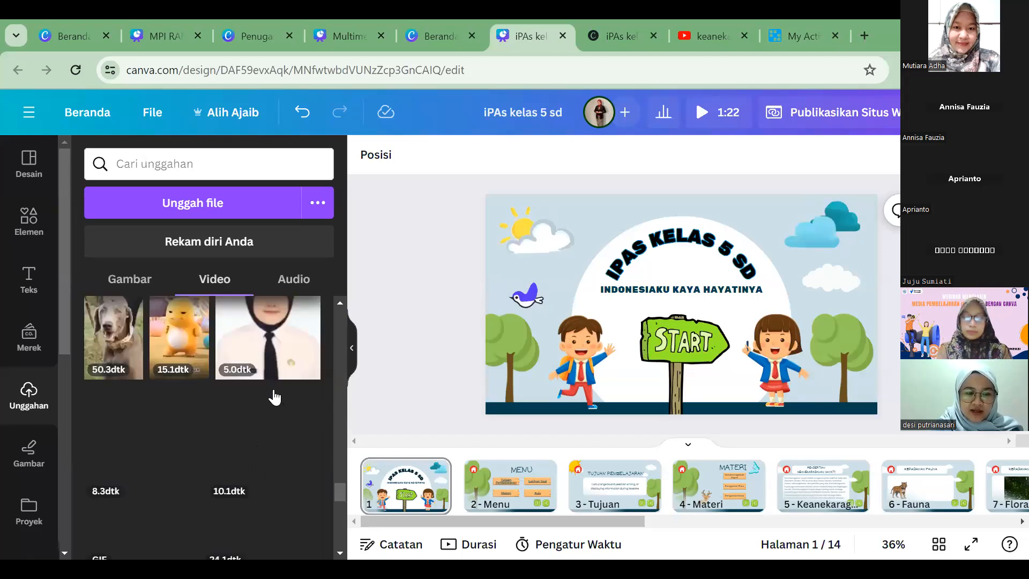
{"action": "scroll", "coordinate": [273, 392], "scroll_direction": "up", "scroll_amount": 1}
{"action": "scroll", "coordinate": [274, 397], "scroll_direction": "down", "scroll_amount": 3}
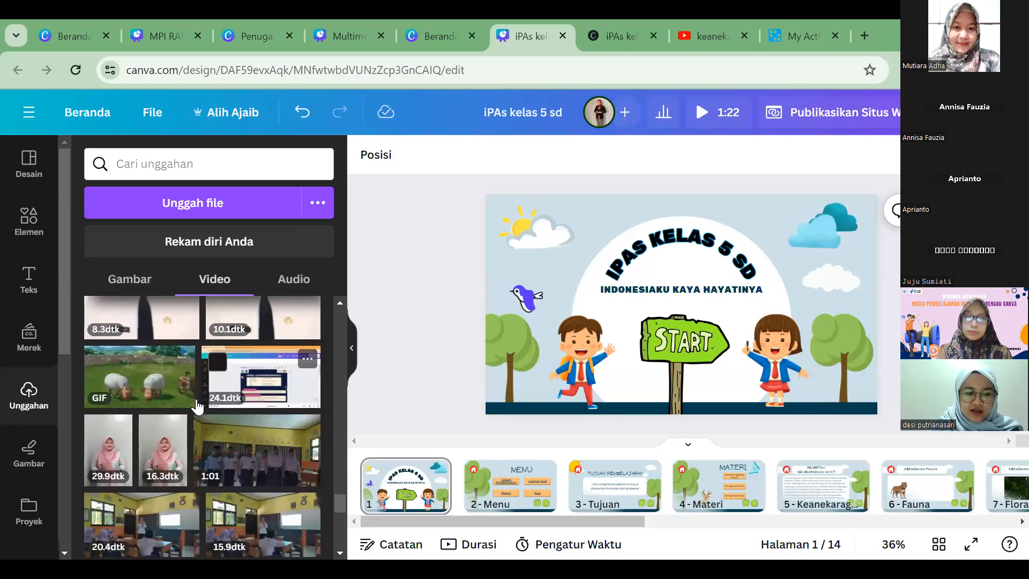
{"action": "scroll", "coordinate": [183, 410], "scroll_direction": "up", "scroll_amount": 3}
{"action": "left_click_drag", "start_coordinate": [185, 400], "coordinate": [542, 344]}
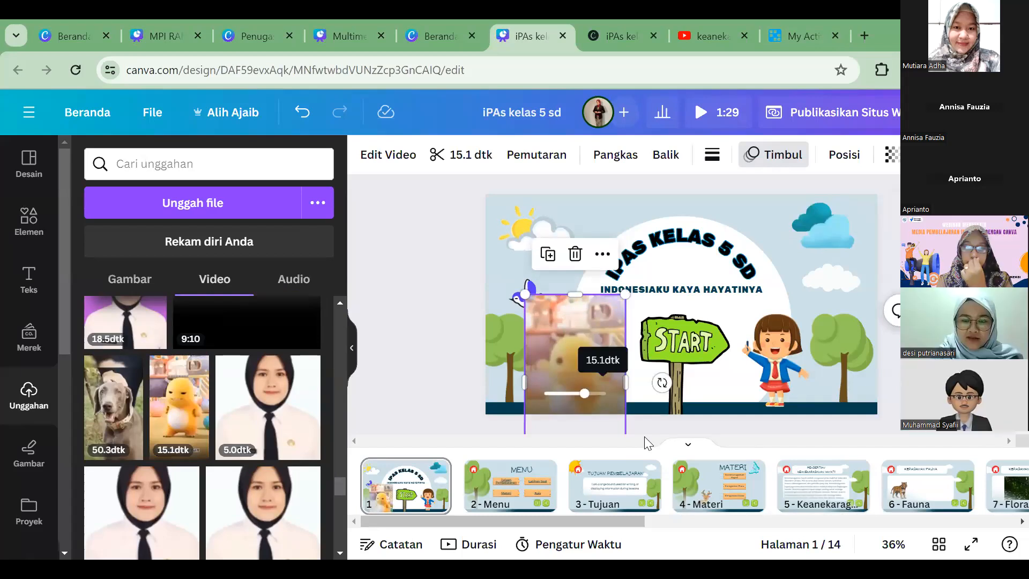
Step: Shrink the video into the cover's lower-left corner beside the boy and make it fully transparent
{"action": "scroll", "coordinate": [644, 436], "scroll_direction": "down", "scroll_amount": 1}
{"action": "left_click_drag", "start_coordinate": [624, 421], "coordinate": [396, 357]}
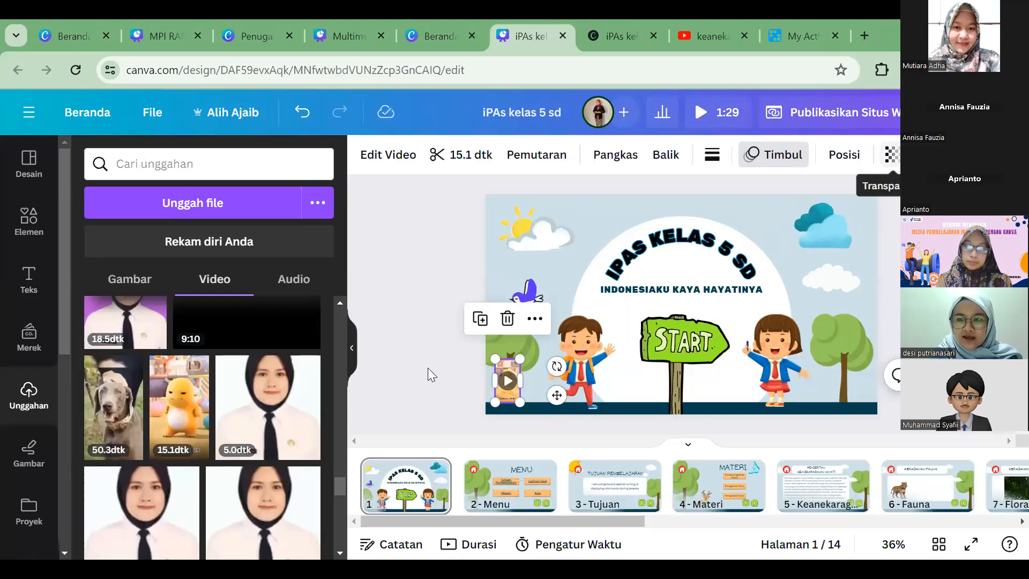
{"action": "key", "text": "Return"}
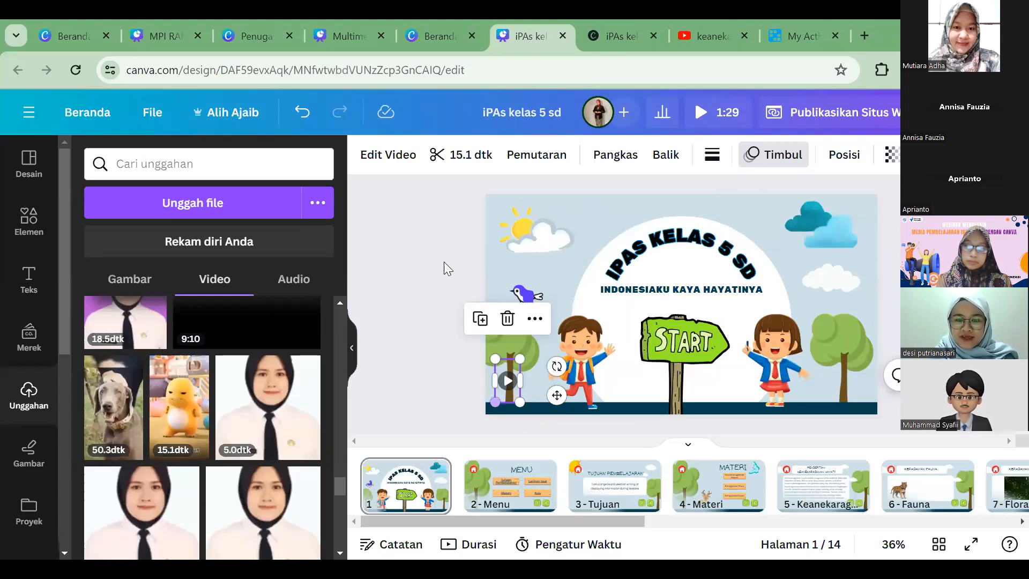
Step: Compare the edited cover with the published site and inspect the transparent video beside the boy
{"action": "key", "text": "ctrl+Tab"}
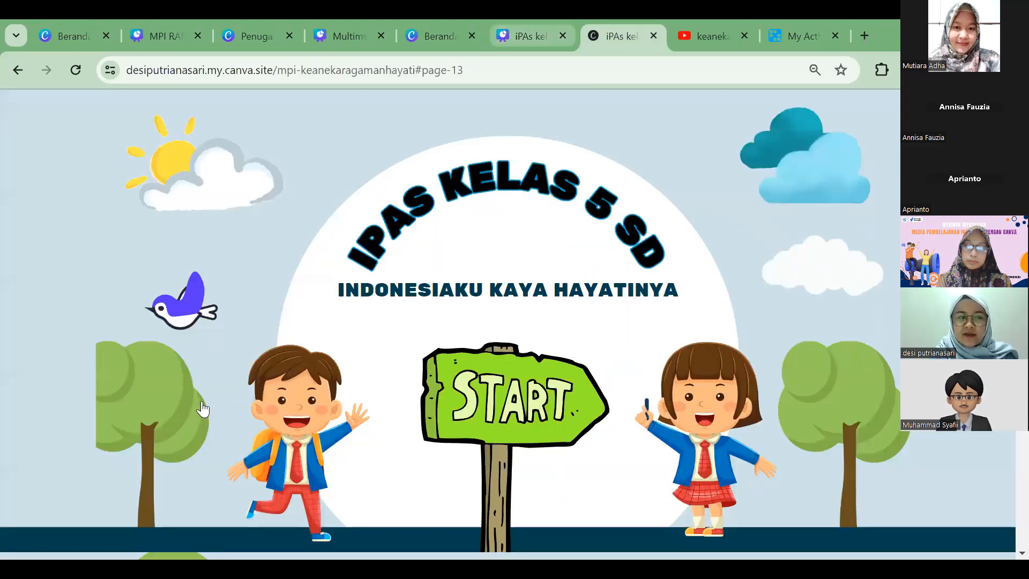
{"action": "key", "text": "ctrl+shift+Tab"}
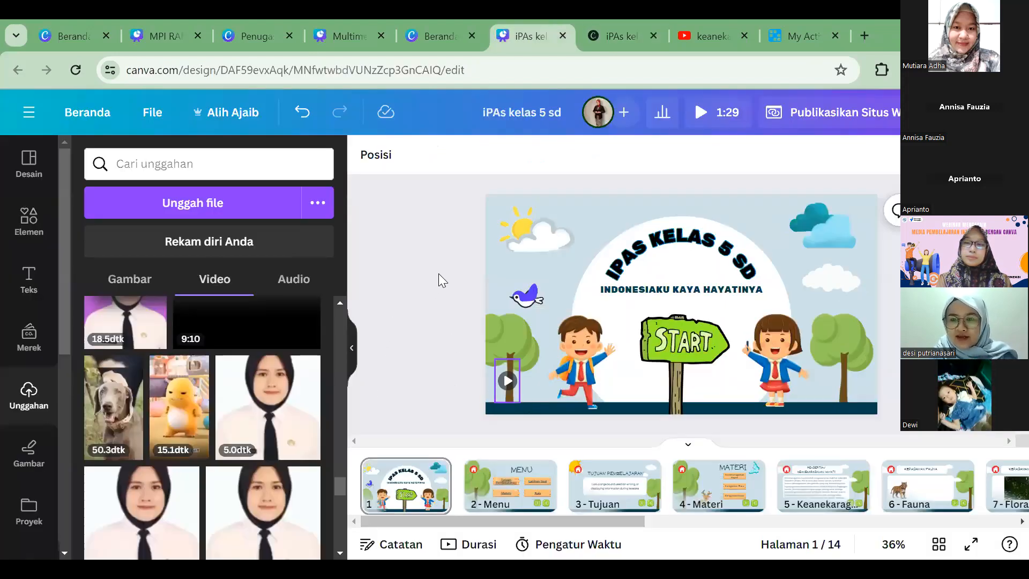
{"action": "left_click", "coordinate": [443, 180]}
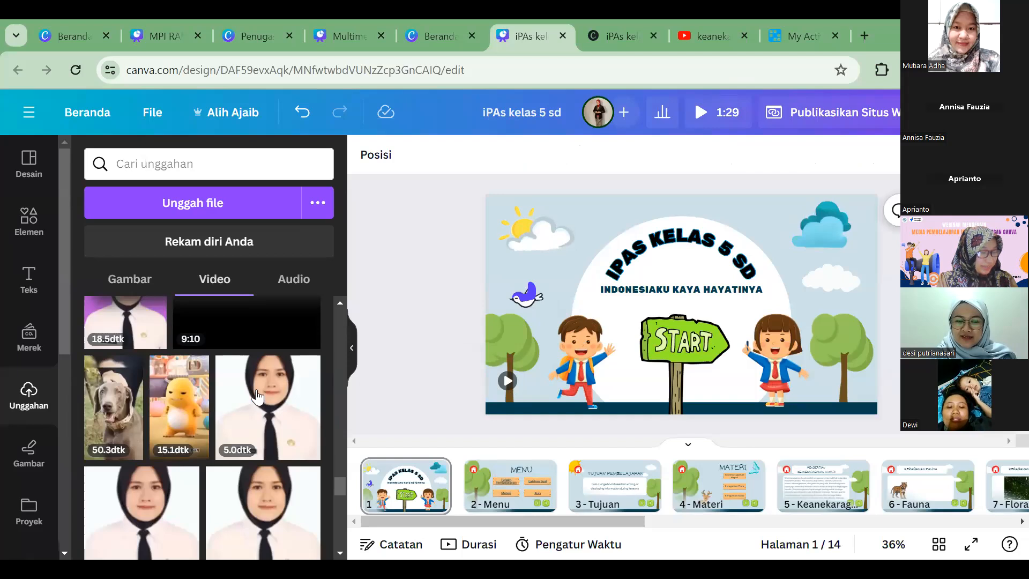
{"action": "left_click", "coordinate": [516, 395]}
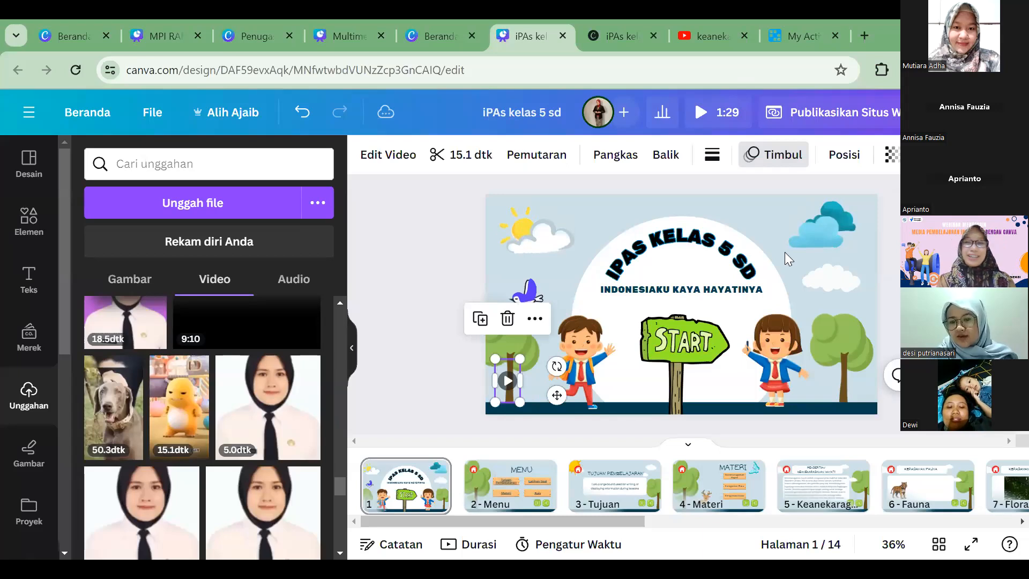
{"action": "left_click", "coordinate": [370, 333]}
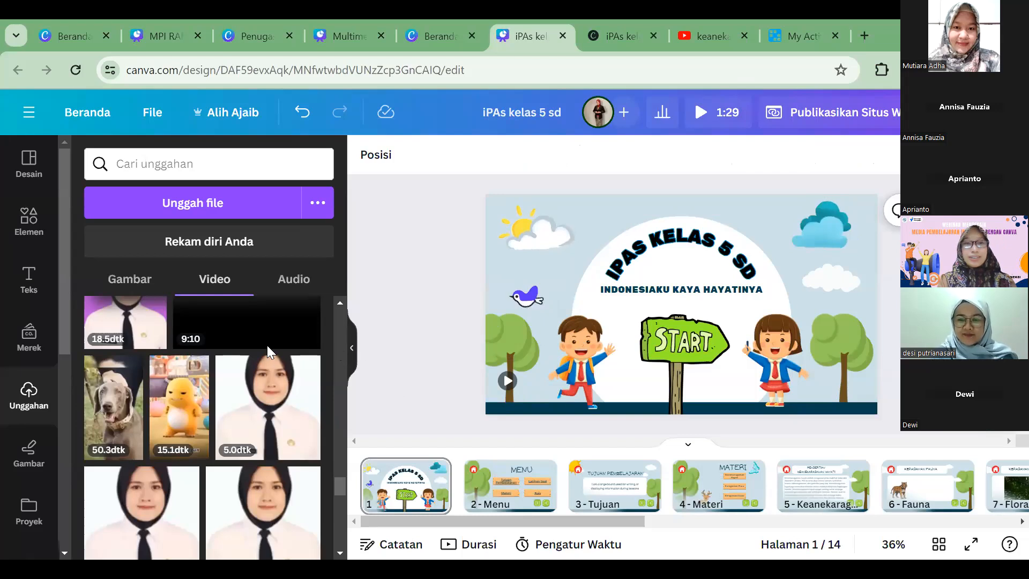
Step: Hide the uploads list, open page 2 - Menu and check the page link on the Tujuan Pembelajaran text
{"action": "left_click", "coordinate": [351, 347]}
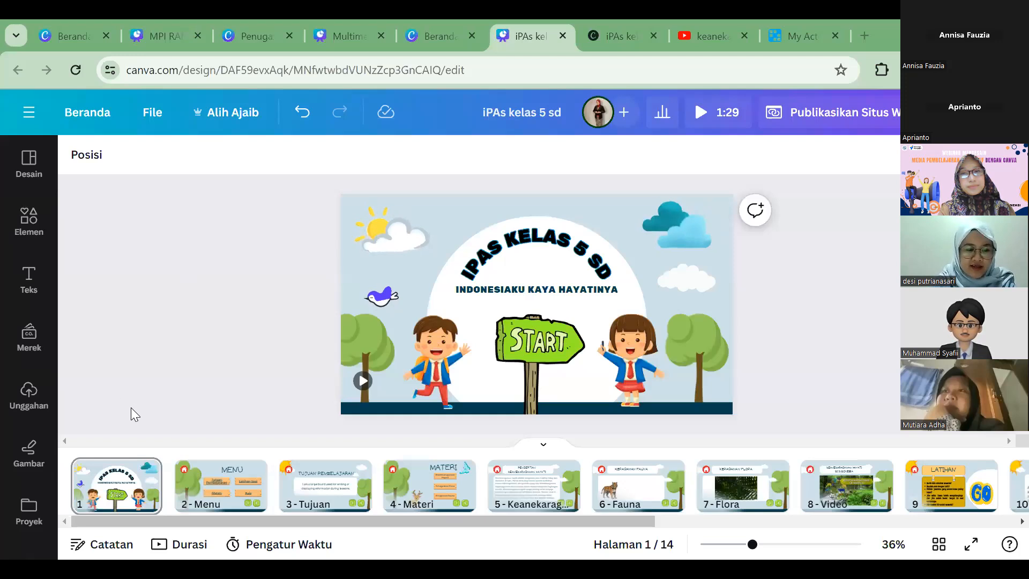
{"action": "left_click", "coordinate": [198, 488]}
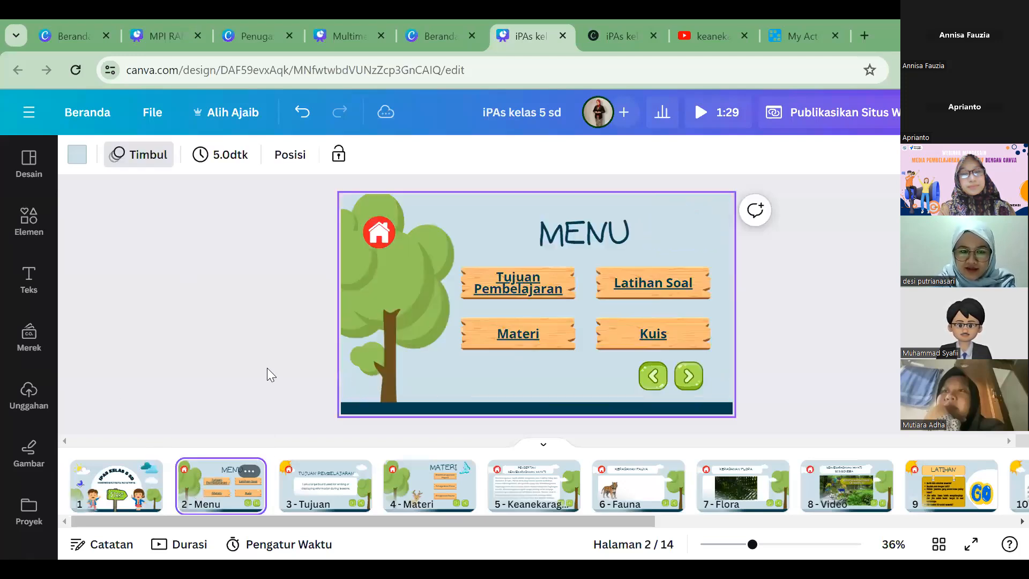
{"action": "left_click", "coordinate": [430, 320]}
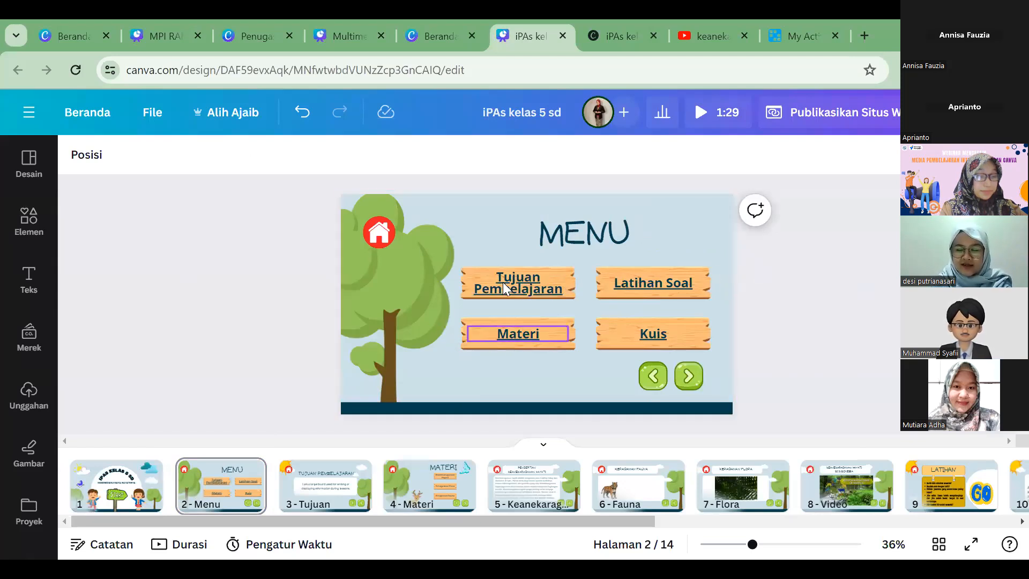
{"action": "left_click", "coordinate": [562, 289]}
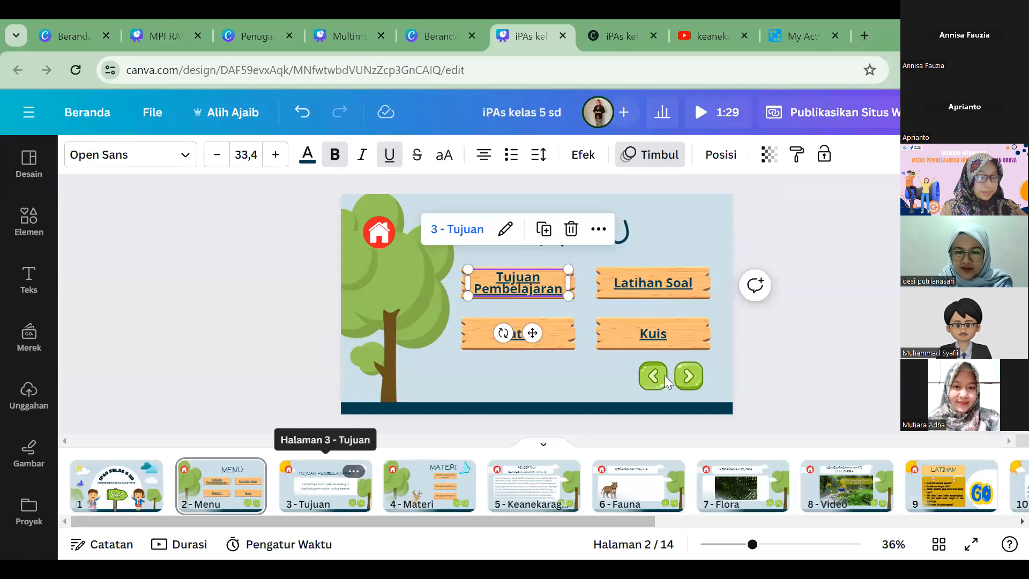
Step: Link the Keanekaragaman Hayati text on the Materi page to page 5 - Keanekaragaman
{"action": "left_click", "coordinate": [687, 379]}
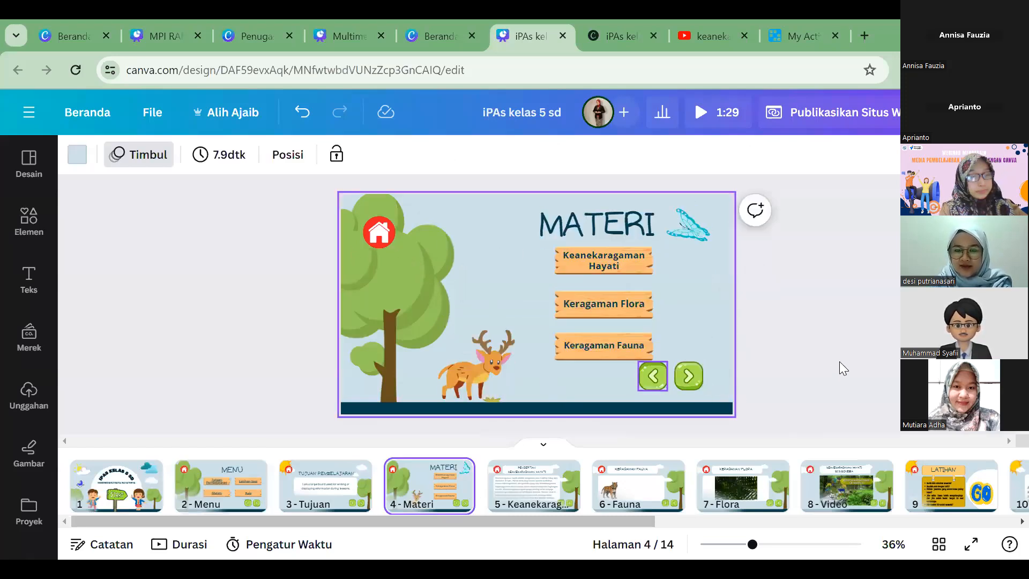
{"action": "right_click", "coordinate": [615, 258]}
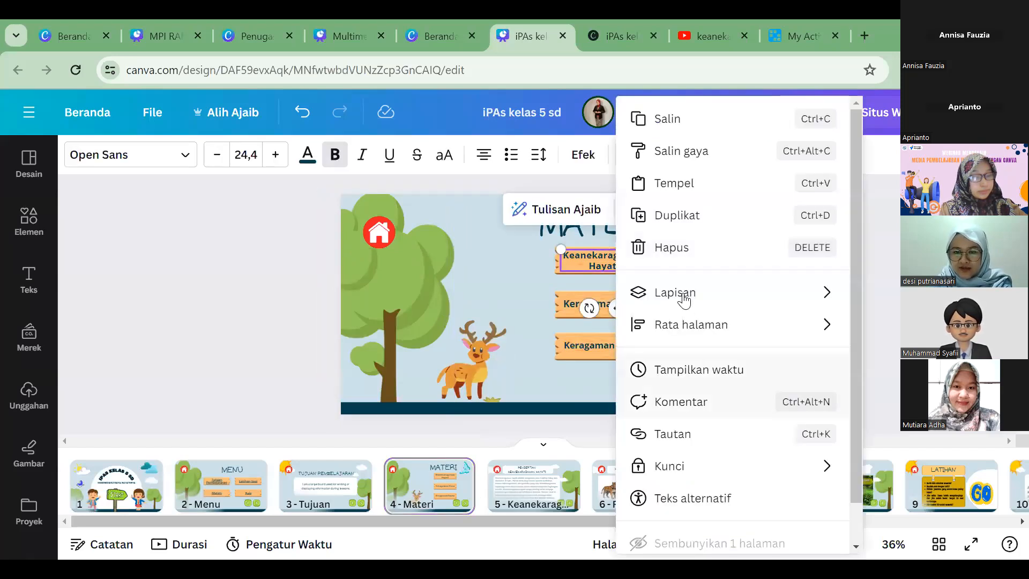
{"action": "scroll", "coordinate": [702, 395], "scroll_direction": "down", "scroll_amount": 1}
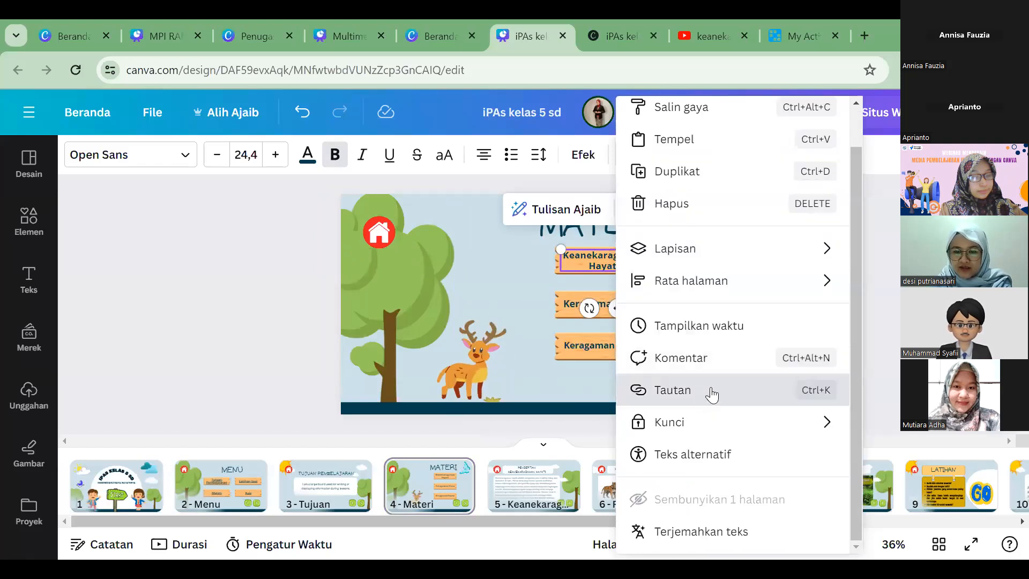
{"action": "left_click", "coordinate": [717, 402]}
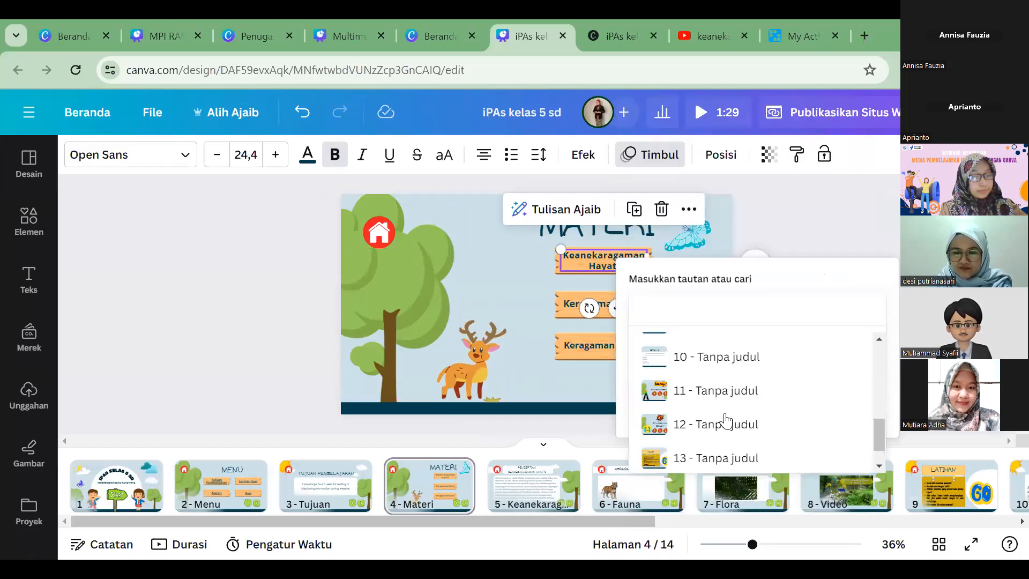
{"action": "scroll", "coordinate": [725, 424], "scroll_direction": "up", "scroll_amount": 5}
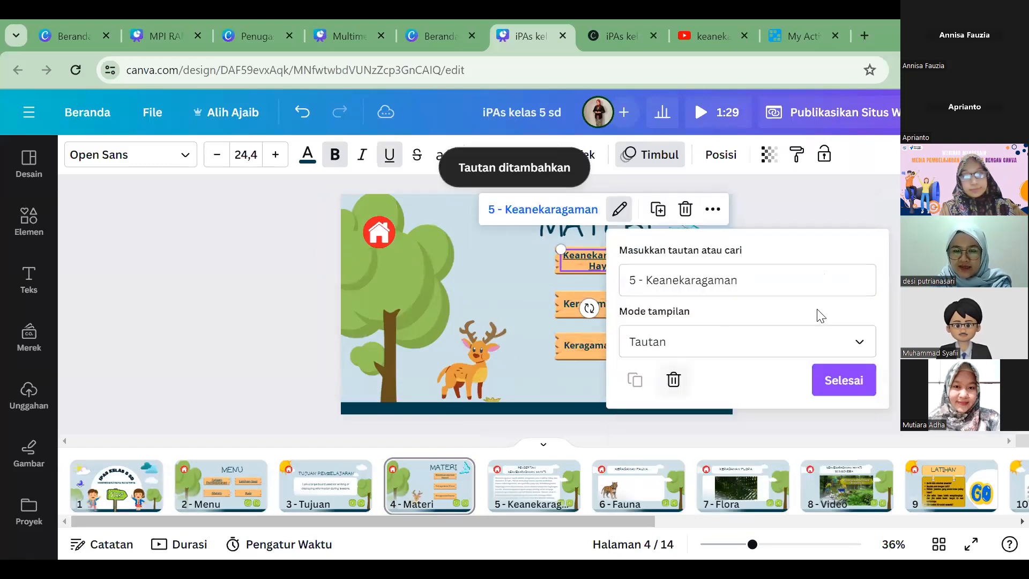
{"action": "left_click", "coordinate": [595, 309]}
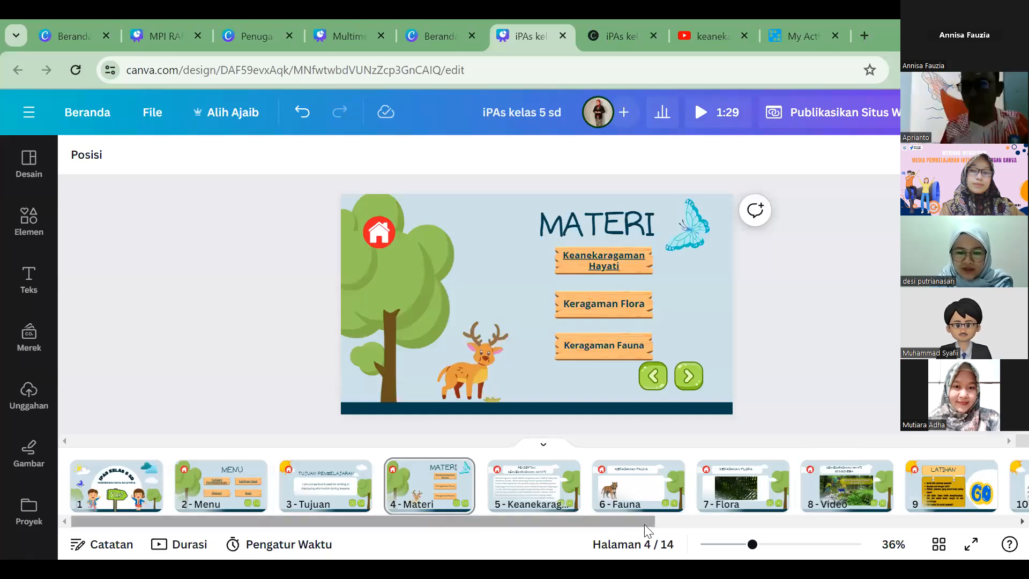
Step: Open page 9 and give it the page title Latihan
{"action": "scroll", "coordinate": [623, 516], "scroll_direction": "right", "scroll_amount": 5}
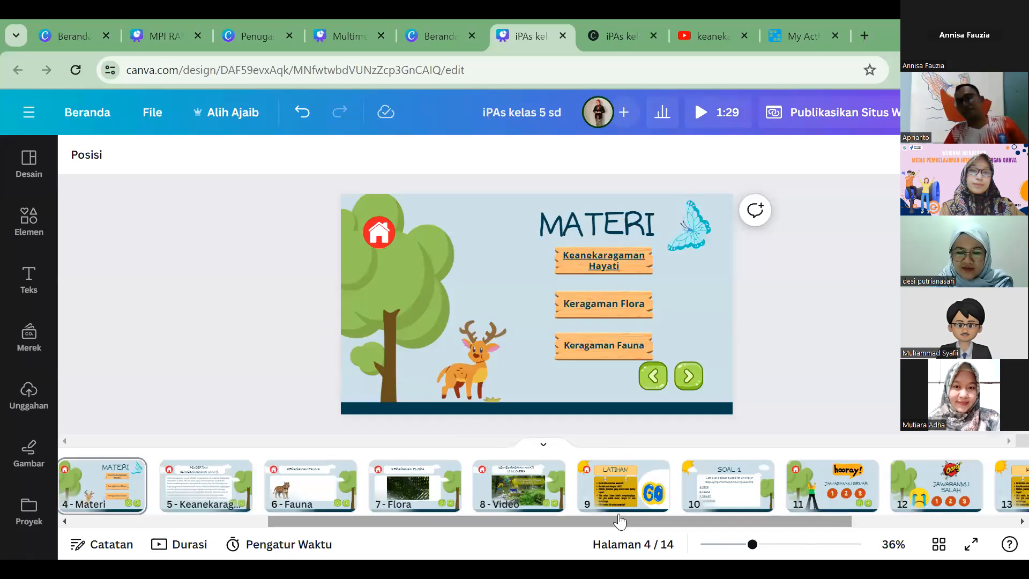
{"action": "left_click", "coordinate": [605, 508]}
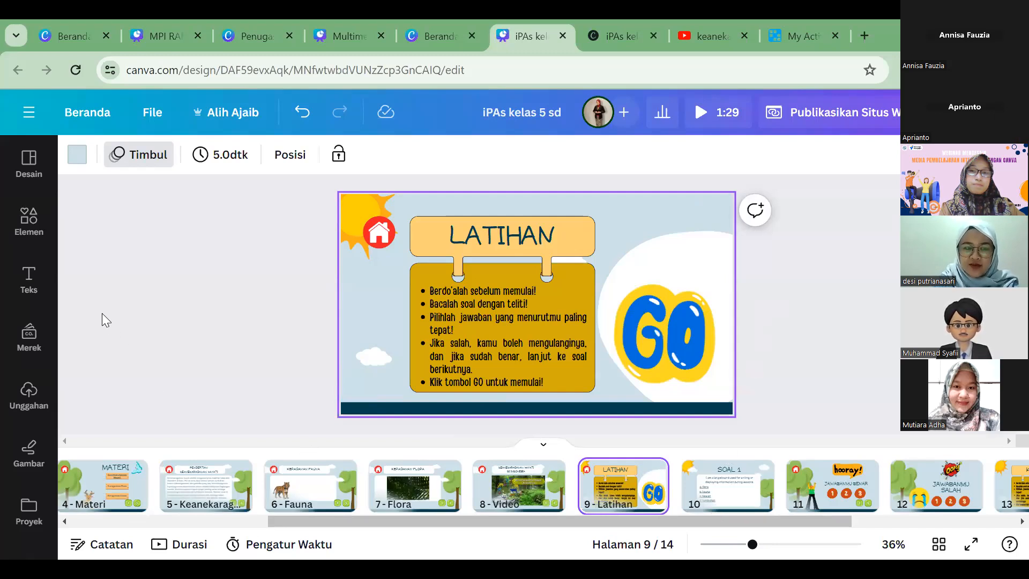
{"action": "left_click", "coordinate": [134, 312]}
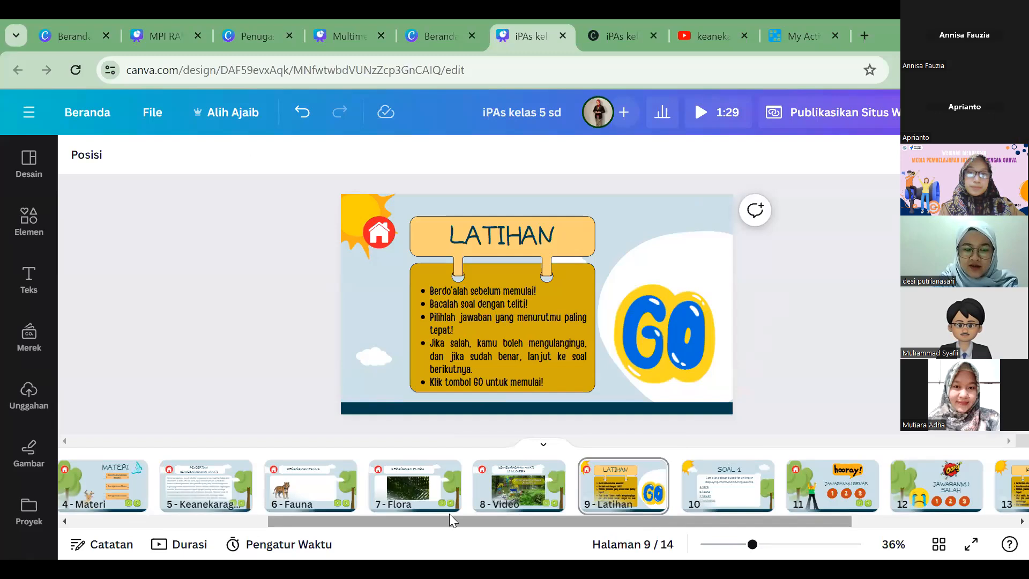
Step: Return to the first pages in the page strip and open the elements library
{"action": "left_click_drag", "start_coordinate": [460, 521], "coordinate": [335, 521]}
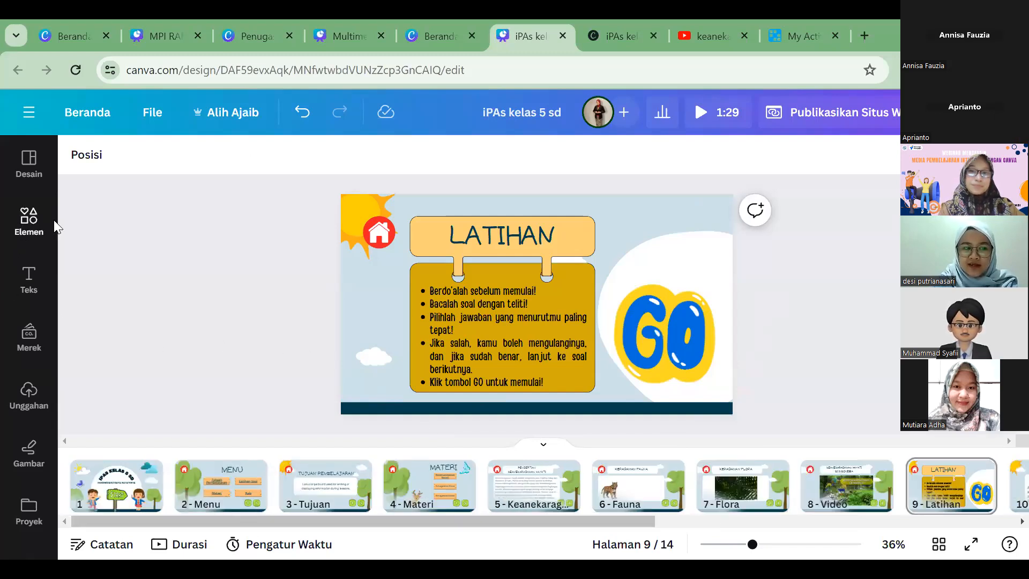
{"action": "left_click", "coordinate": [22, 229]}
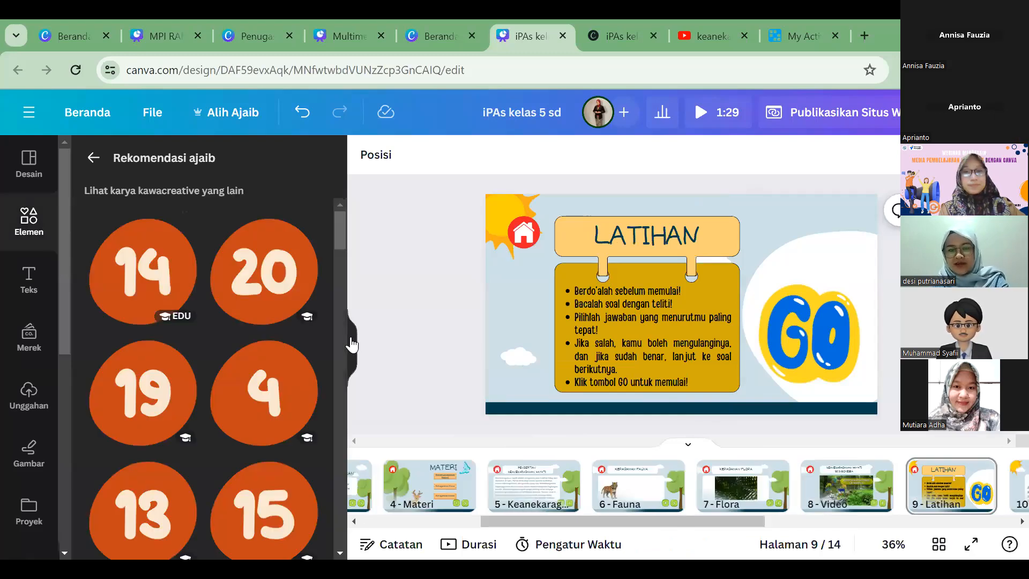